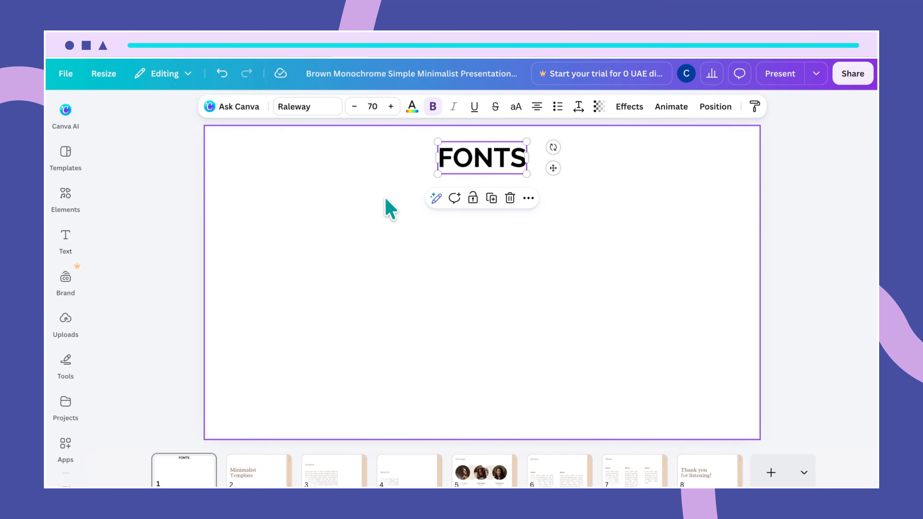
Duplicate the FONTS title, place the copy near the slide's upper-left corner, and change its text to "Heading".
left_click(385, 206)
left_click(464, 168)
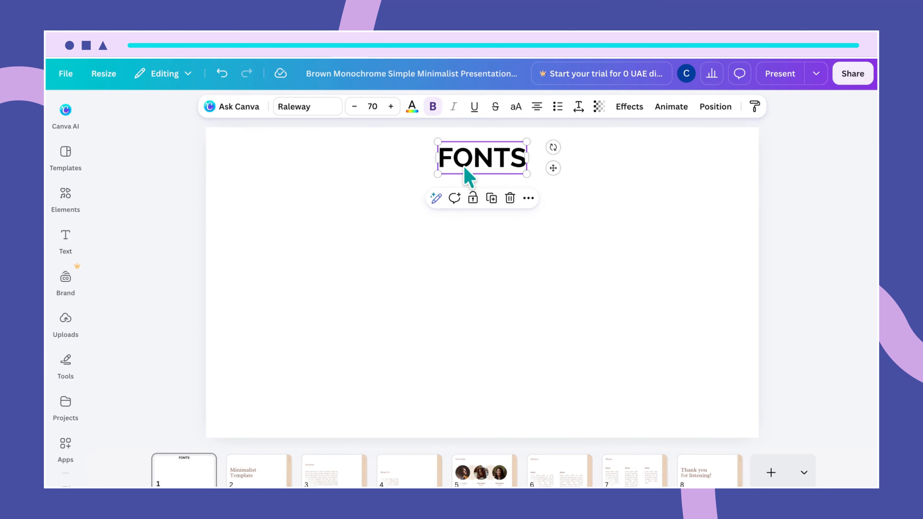
key("ctrl+d")
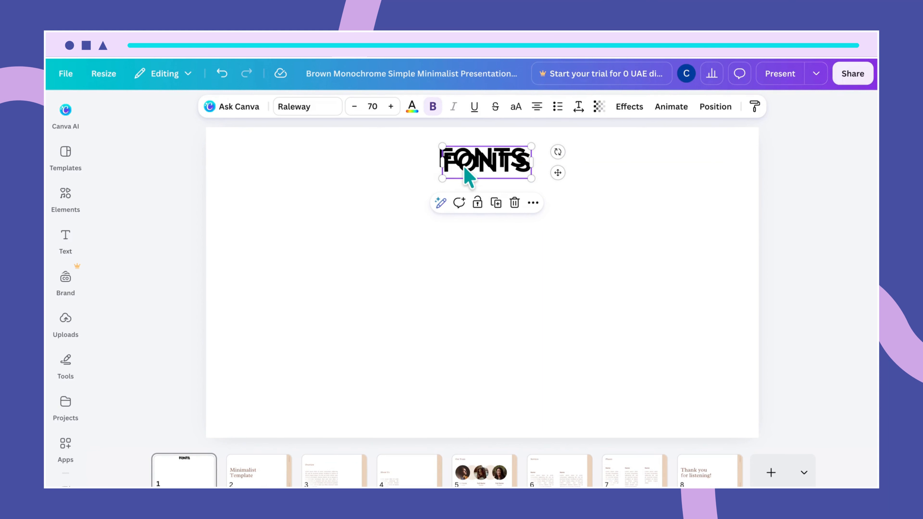
left_click_drag(466, 170, 257, 183)
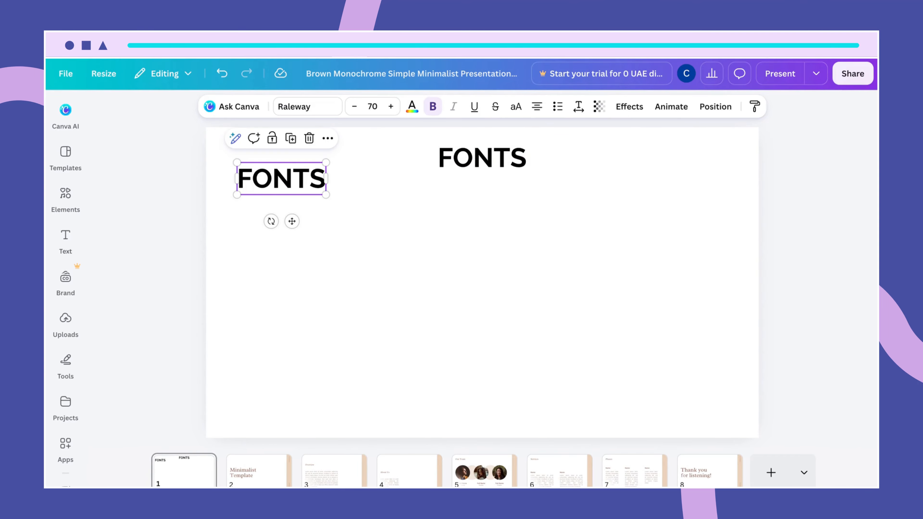
double_click(256, 177)
type("Hea")
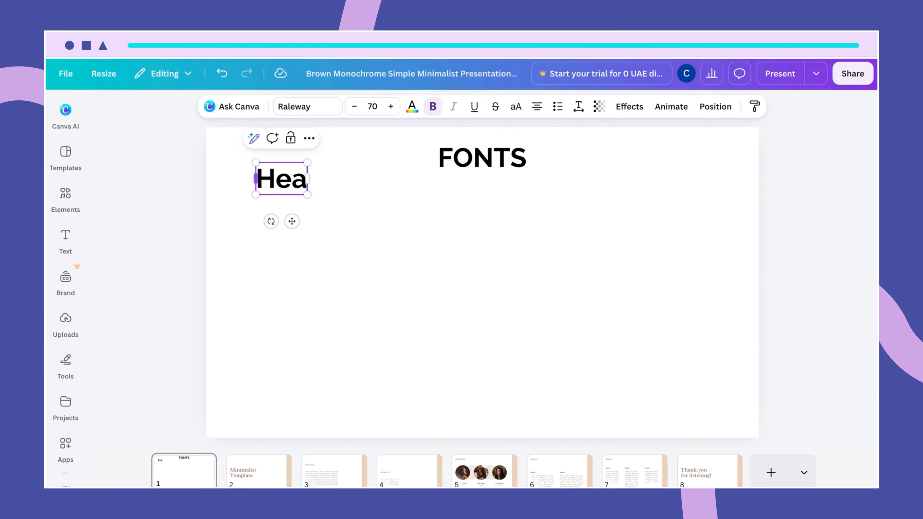
type("ding")
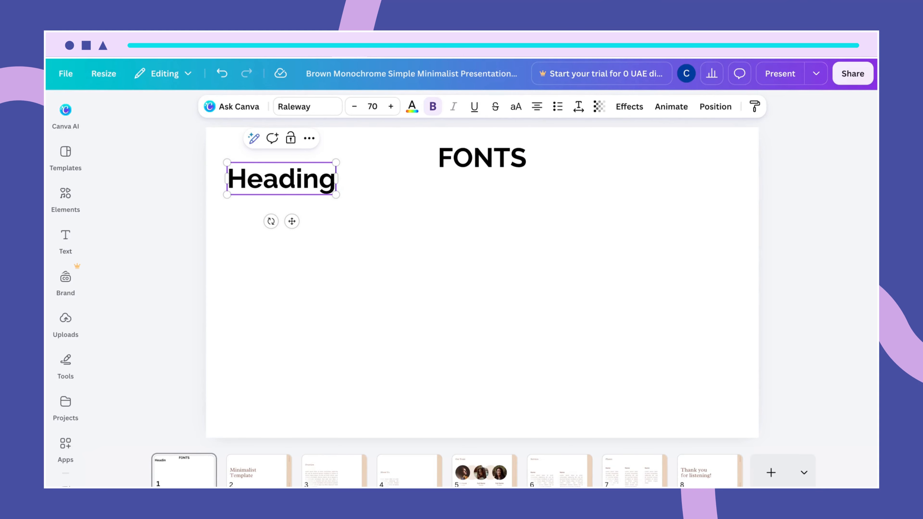
left_click(366, 215)
Duplicate the Heading text, place the copy directly below it, and replace its text with "Sugo display".
left_click(274, 179)
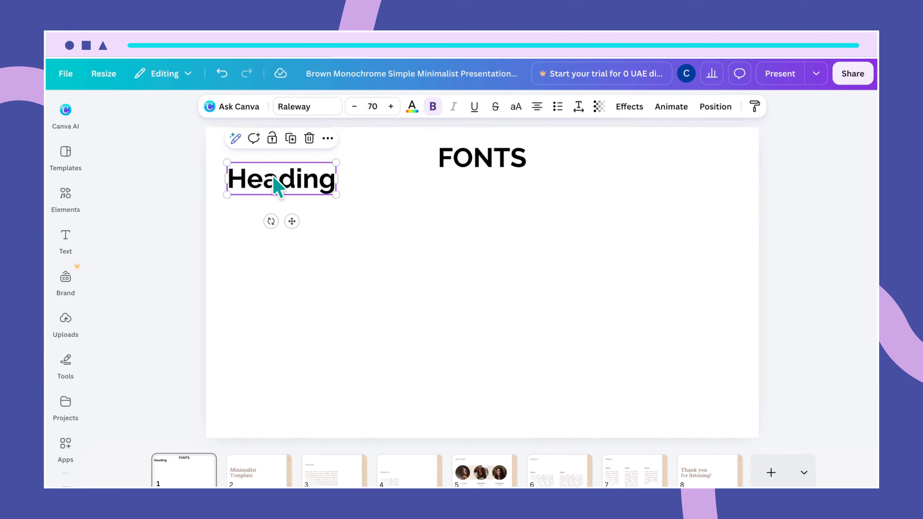
key("ctrl+d")
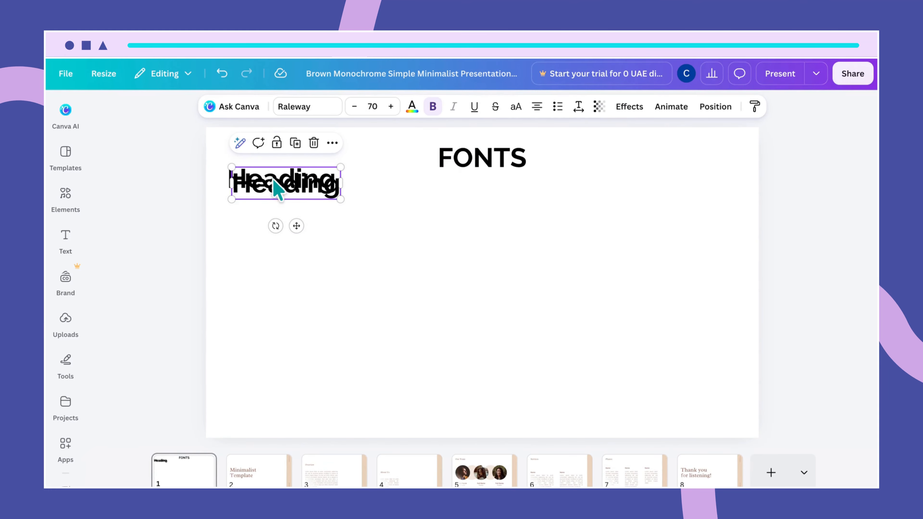
left_click_drag(274, 178, 269, 198)
double_click(267, 199)
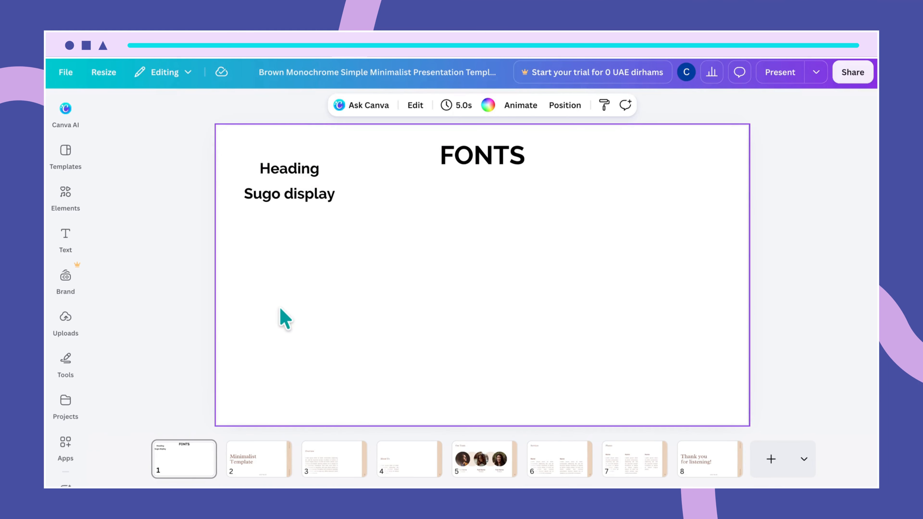
Search the fonts for "sugo" and apply Sugo Display to the "Sugo display" text.
left_click(304, 200)
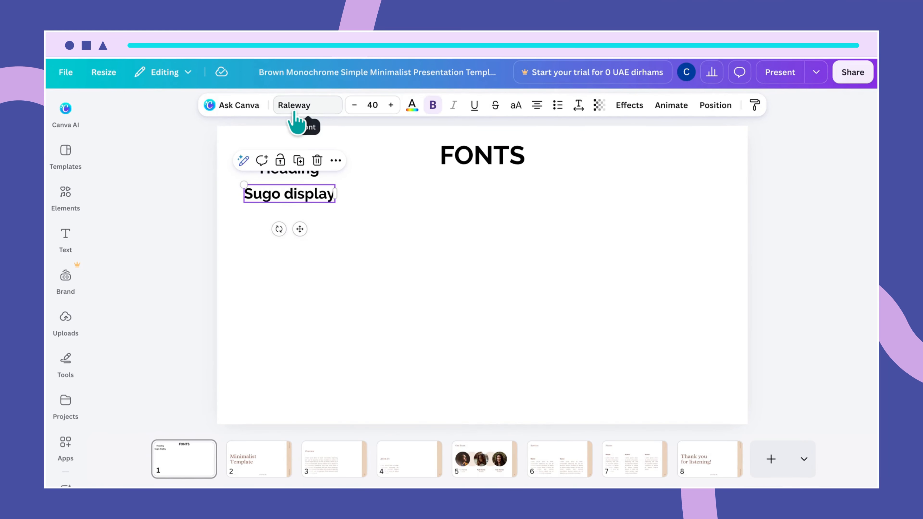
left_click(304, 104)
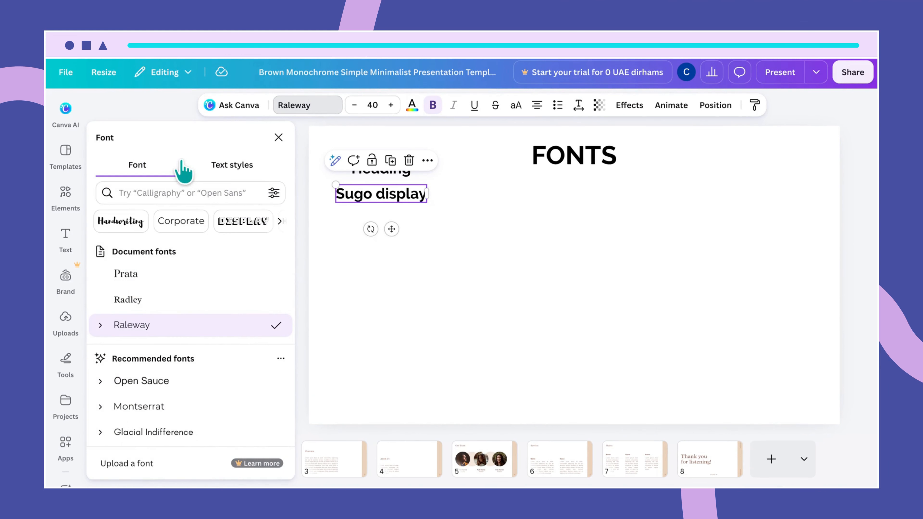
left_click(171, 187)
type("s")
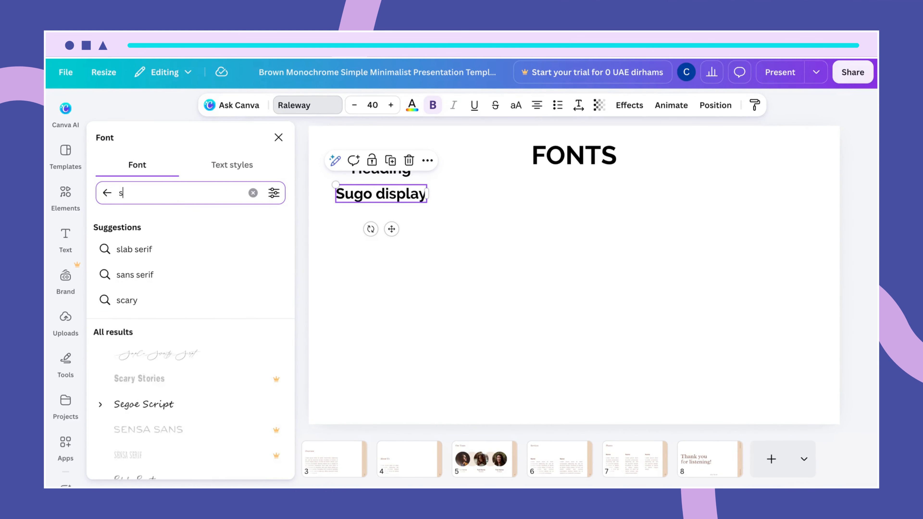
type("ugo")
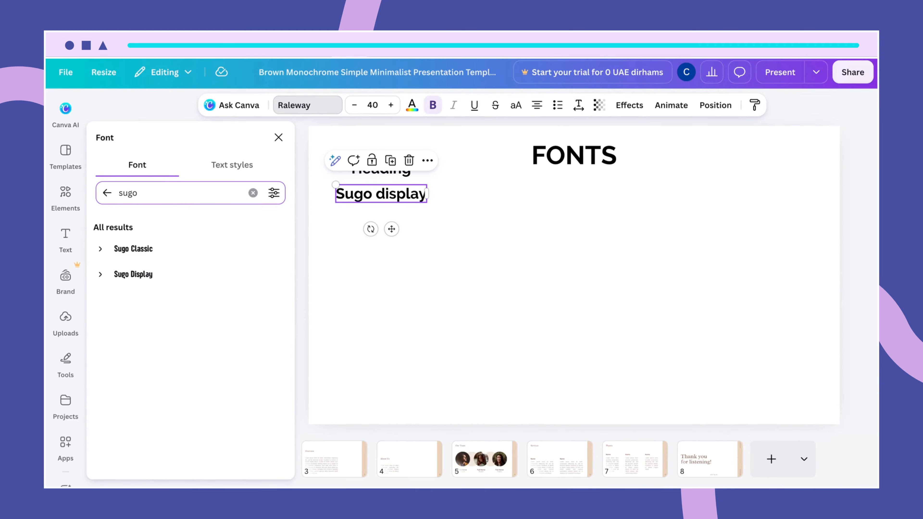
left_click(129, 275)
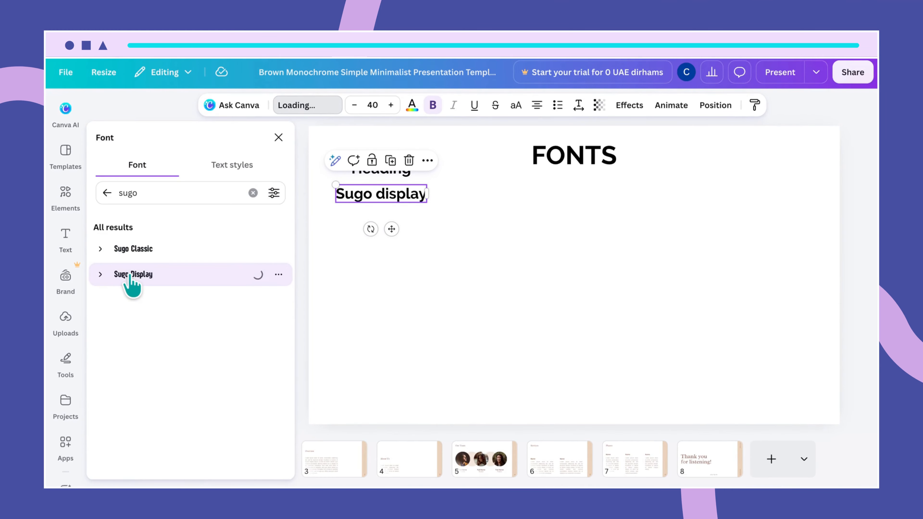
left_click(351, 235)
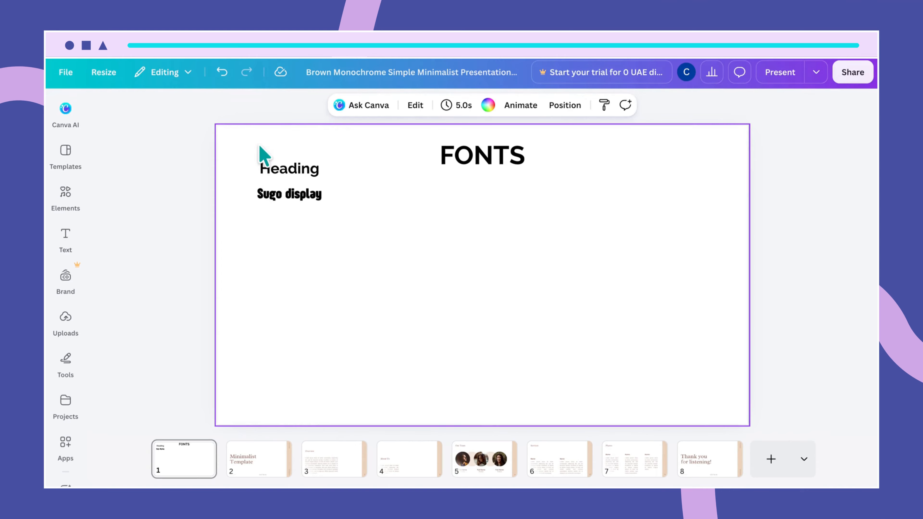
Group the Heading and "Sugo display" texts and move the group slightly down.
left_click_drag(259, 146, 264, 208)
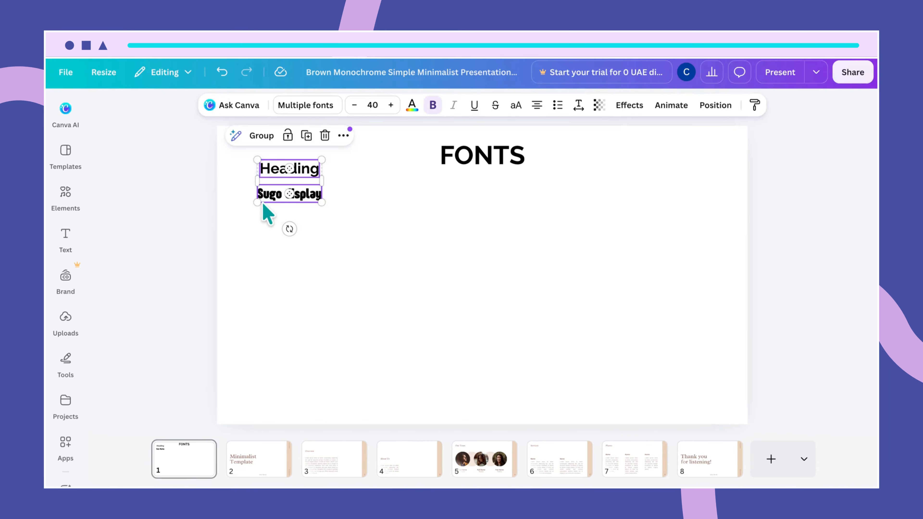
left_click(262, 136)
left_click_drag(286, 181, 286, 202)
left_click(366, 204)
Duplicate the Heading group and place the copy level with the original, beneath the FONTS title.
left_click(303, 189)
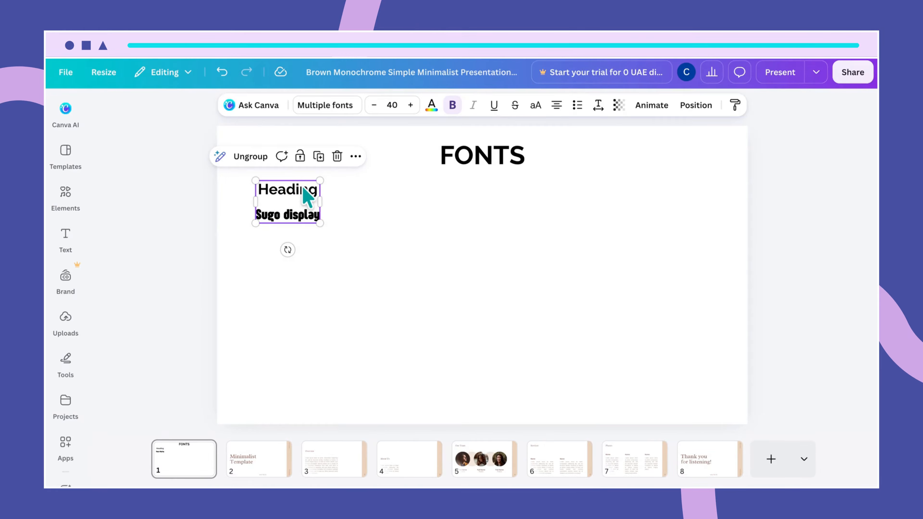
key("ctrl+d")
left_click_drag(304, 190, 466, 188)
Change the heading text in the duplicated group to "Body".
left_click(464, 187)
double_click(463, 185)
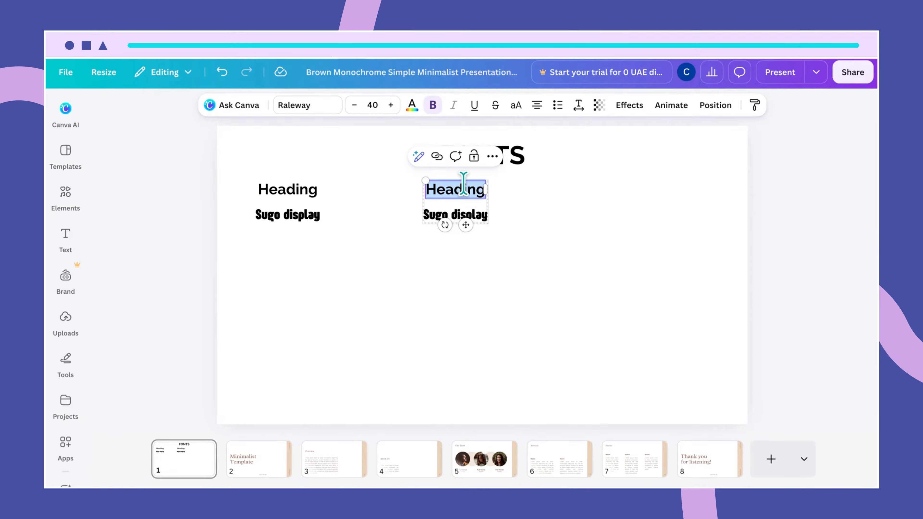
type("Bo")
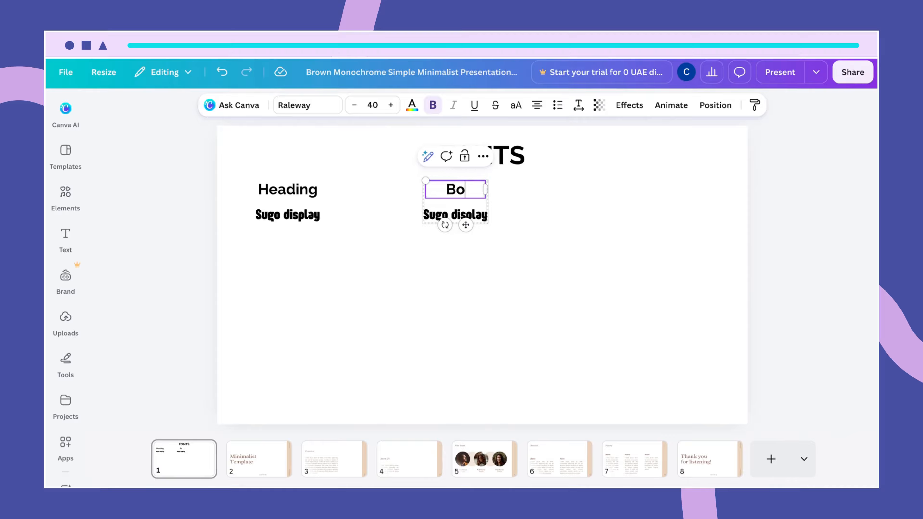
type("du")
key("BackSpace")
type("y")
left_click(513, 223)
Replace the "Sugo display" text under Body with "Agrandir wide" and widen its text box to fit one line.
double_click(455, 214)
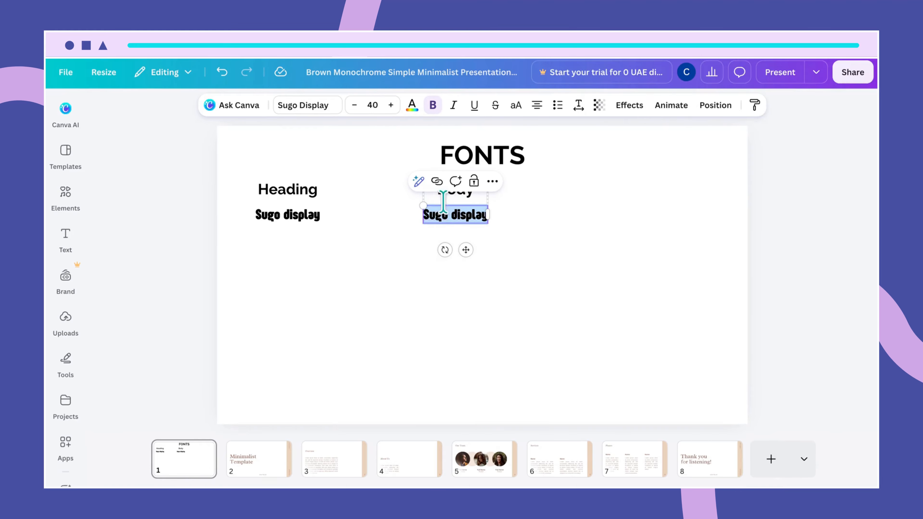
type("A")
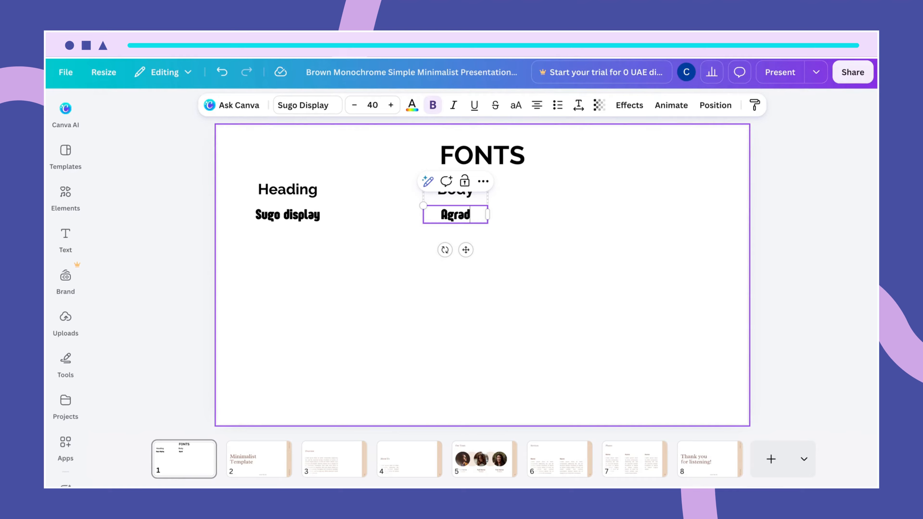
type("grandir wide")
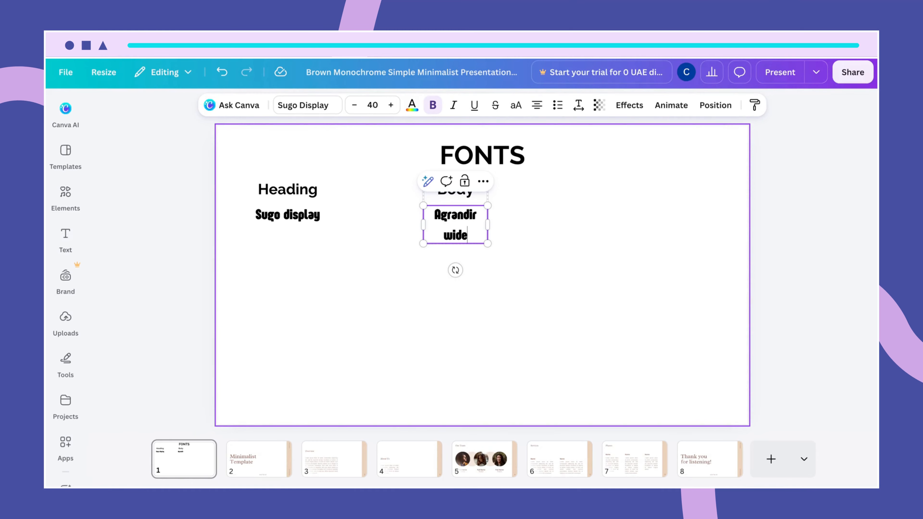
left_click_drag(487, 225, 495, 223)
left_click(537, 239)
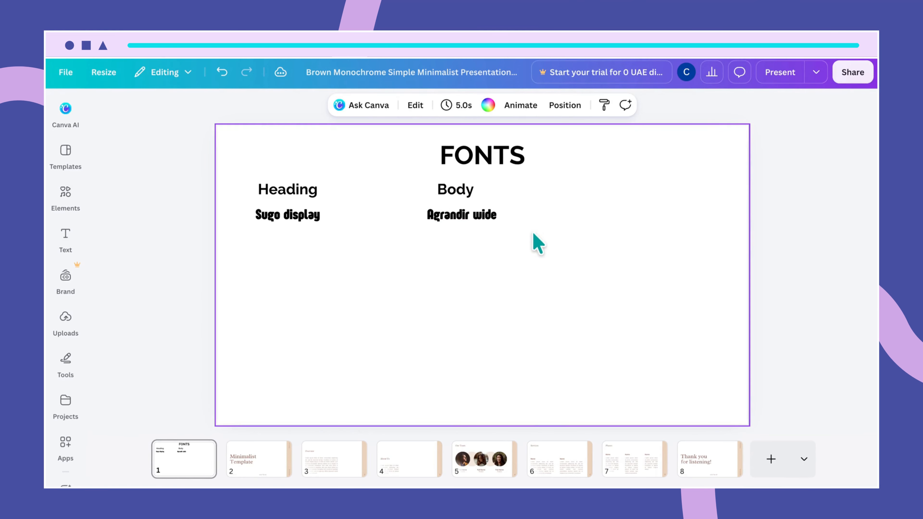
Move the Body label within its group so it is centred above "Agrandir wide".
left_click(457, 198)
left_click(457, 194)
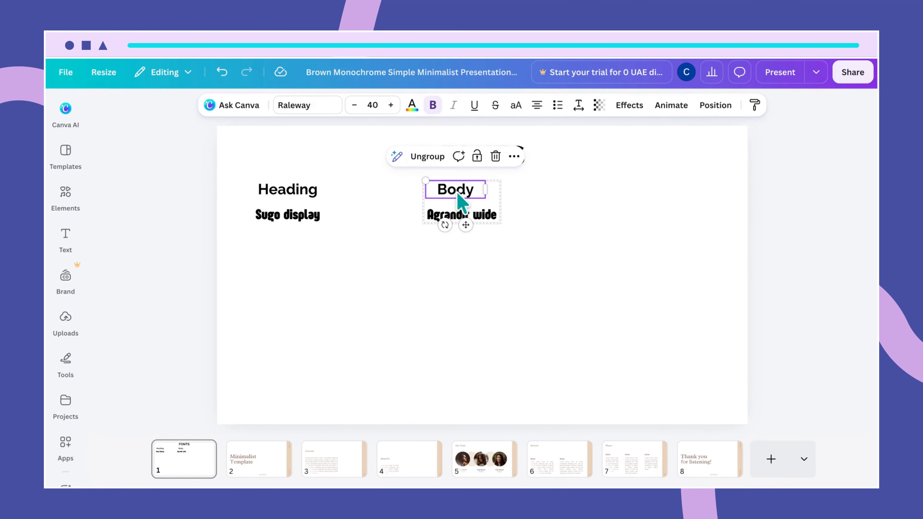
left_click_drag(457, 193, 470, 200)
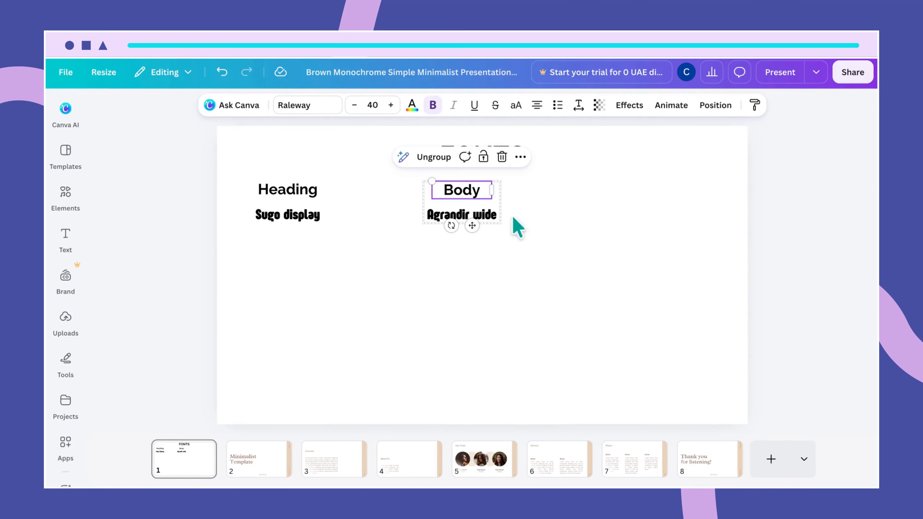
Search the fonts for "agandir wide" and apply Agrandir Wide to the "Agrandir wide" text under Body.
left_click(483, 216)
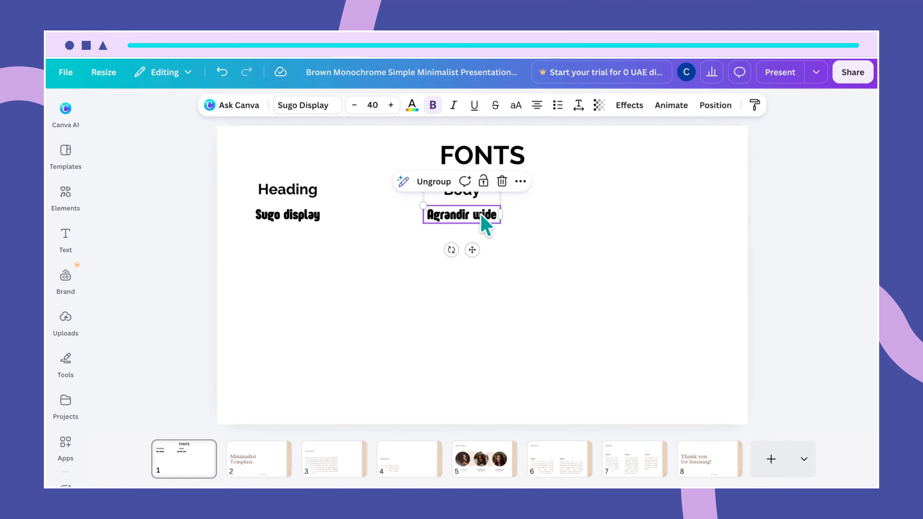
left_click(293, 120)
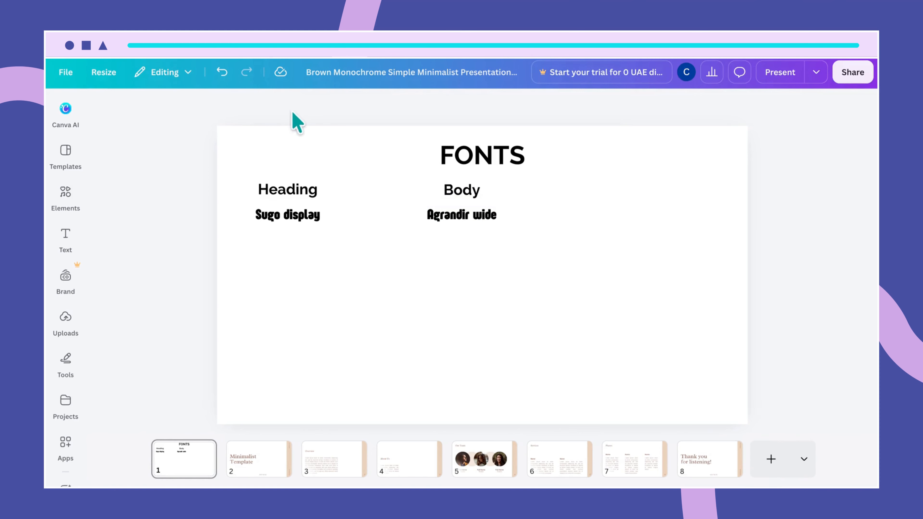
left_click(464, 228)
left_click(464, 228)
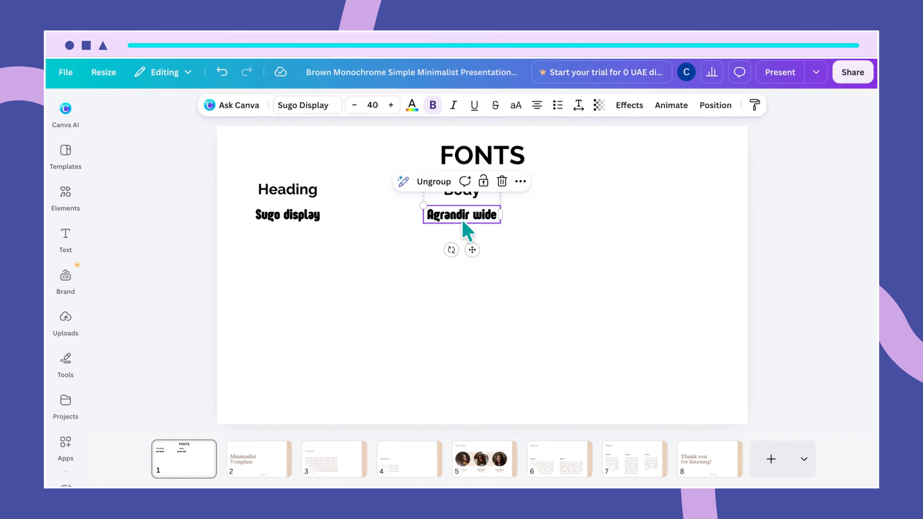
left_click(304, 117)
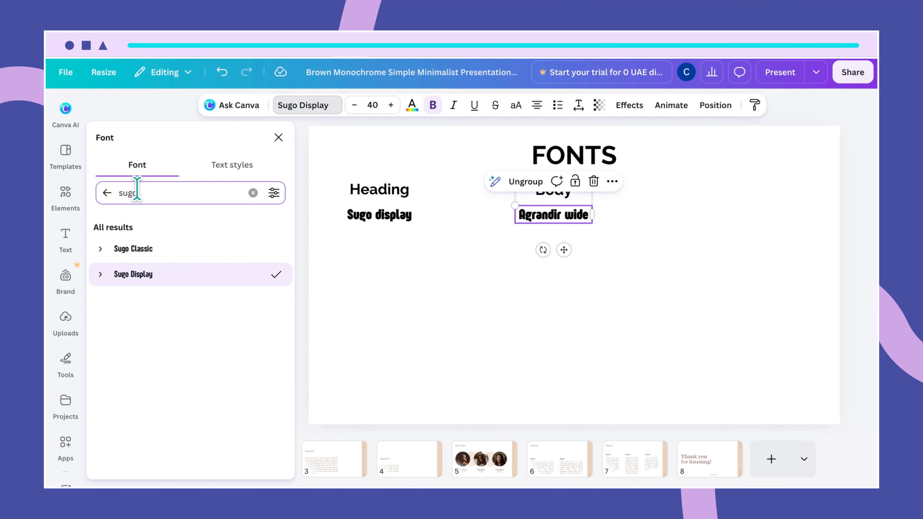
key("BackSpace")
key("BackSpace")
key("BackSpace")
key("BackSpace")
type("a")
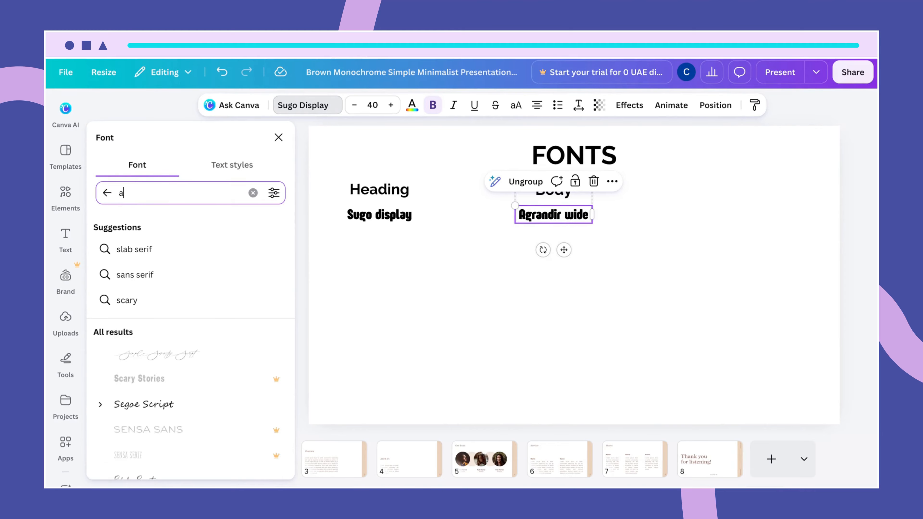
type("gand ")
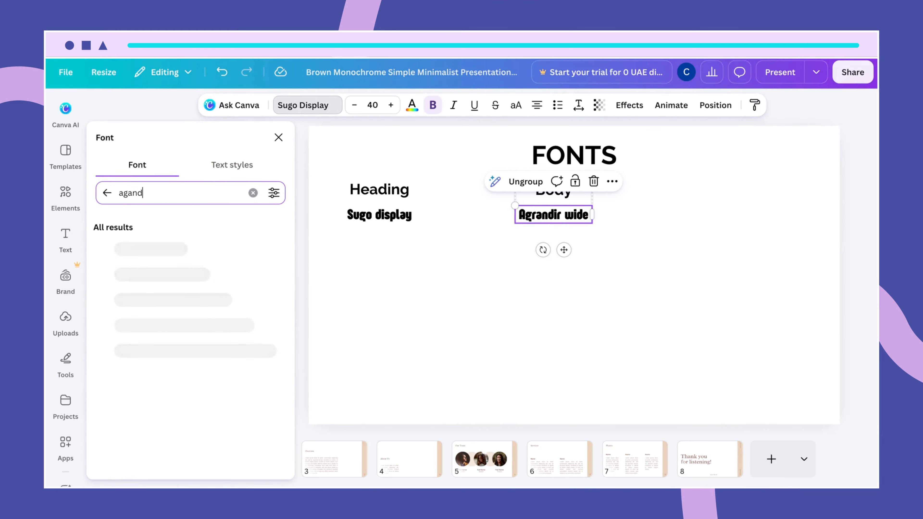
type("ir wide")
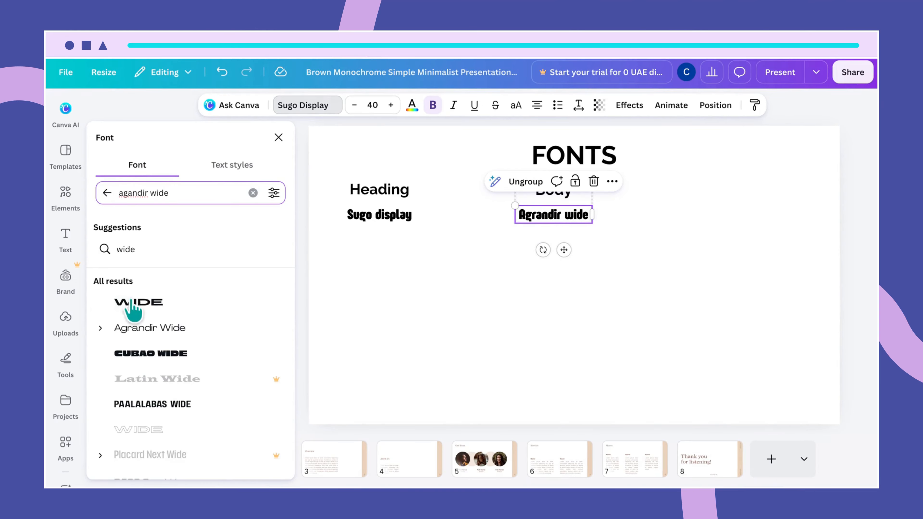
left_click(151, 330)
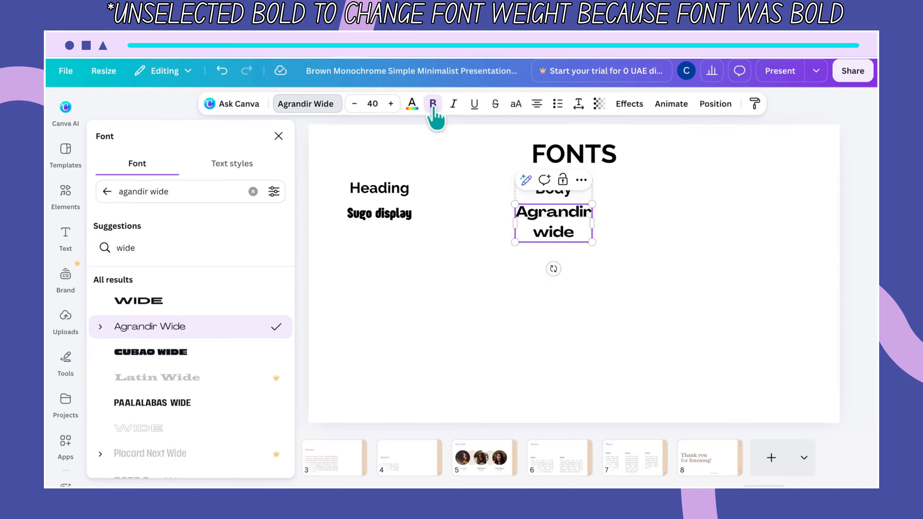
left_click(583, 261)
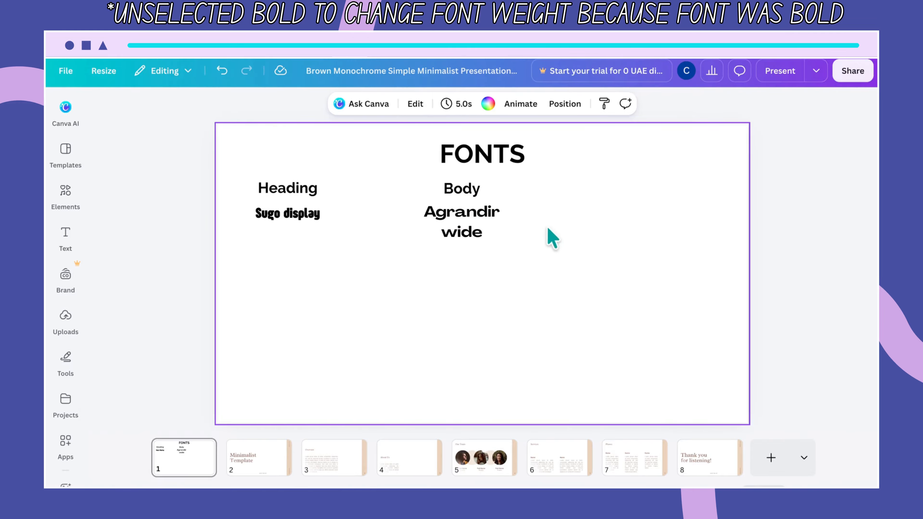
Remove the bold formatting from the "Agrandir wide" text.
left_click(451, 230)
left_click(451, 230)
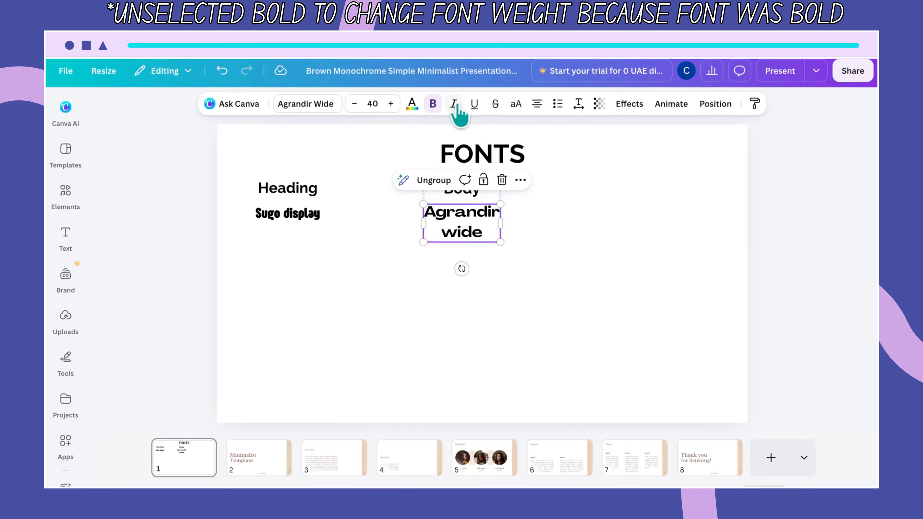
left_click(433, 106)
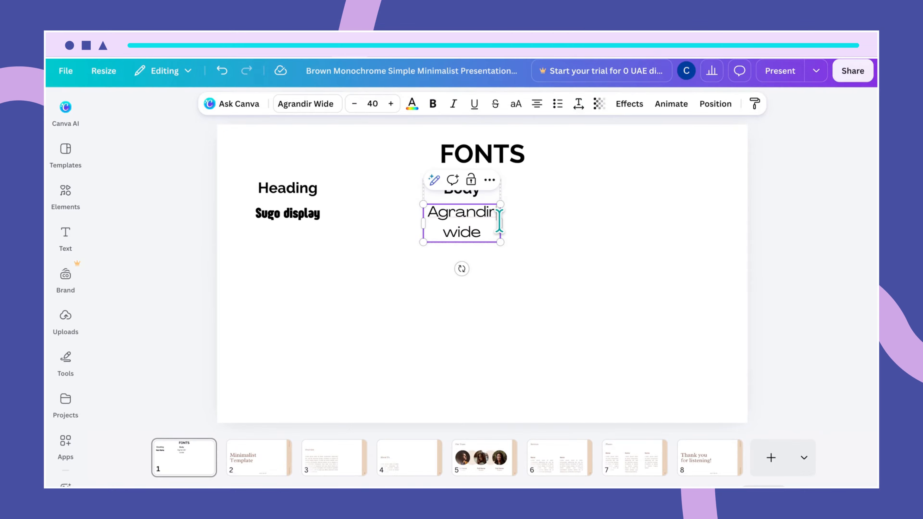
Widen the "Agrandir wide" text box so the text fits one line, and centre it under the Body label.
left_click_drag(500, 222, 551, 225)
left_click(630, 255)
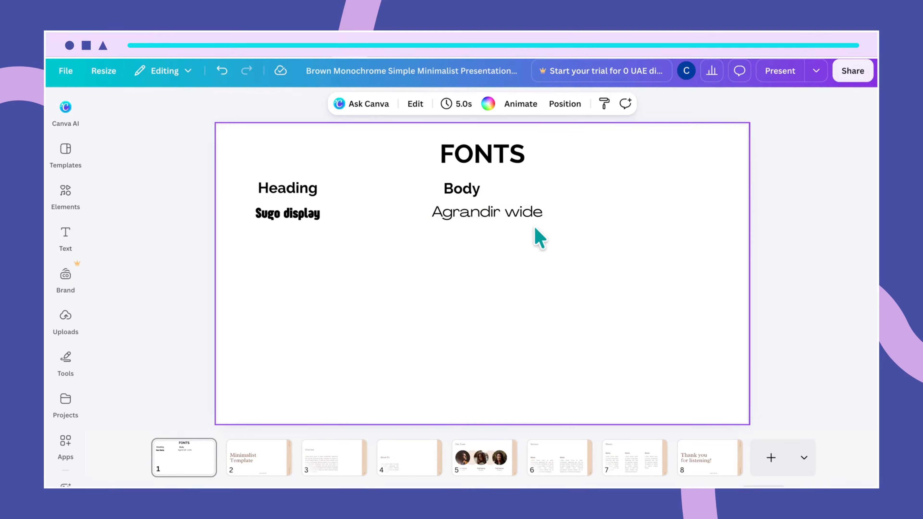
left_click(514, 212)
left_click(512, 210)
left_click_drag(512, 208, 484, 208)
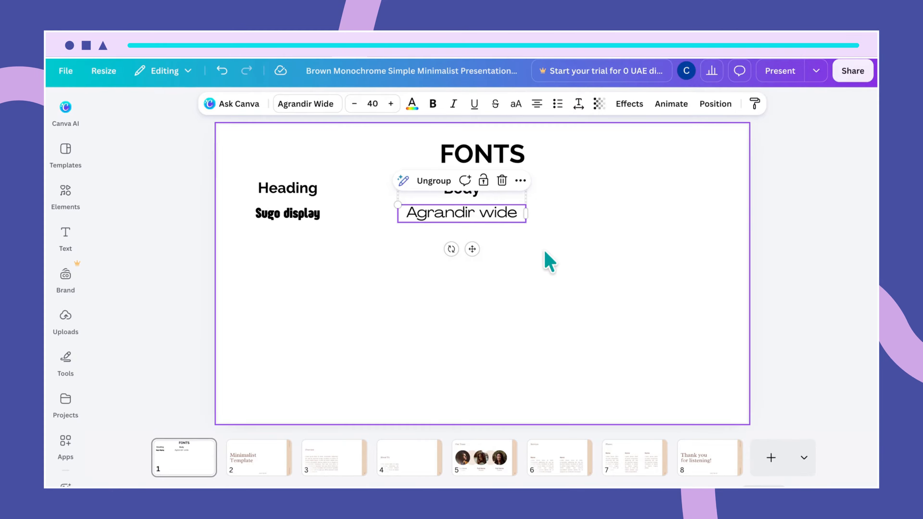
left_click(546, 260)
Duplicate the Body group and place the copy as a third column level with the Heading and Body groups.
left_click(492, 198)
key("ctrl+d")
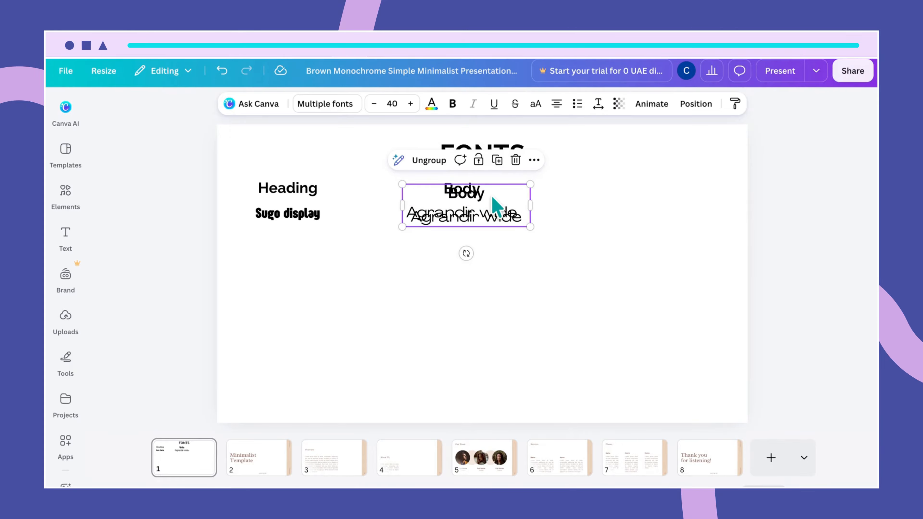
left_click_drag(495, 200, 671, 208)
Change the third column's label to "Accent" and the font name beneath it to "Vibes".
left_click(658, 192)
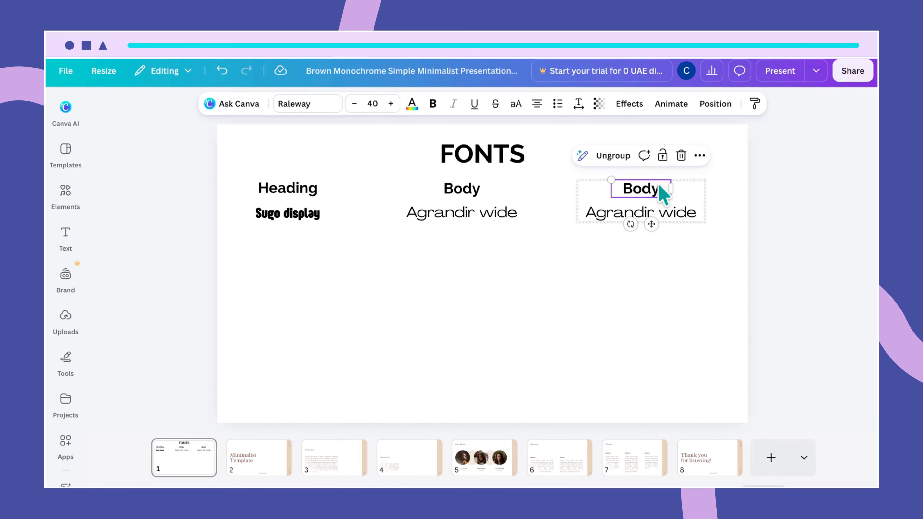
double_click(658, 188)
type("Acce")
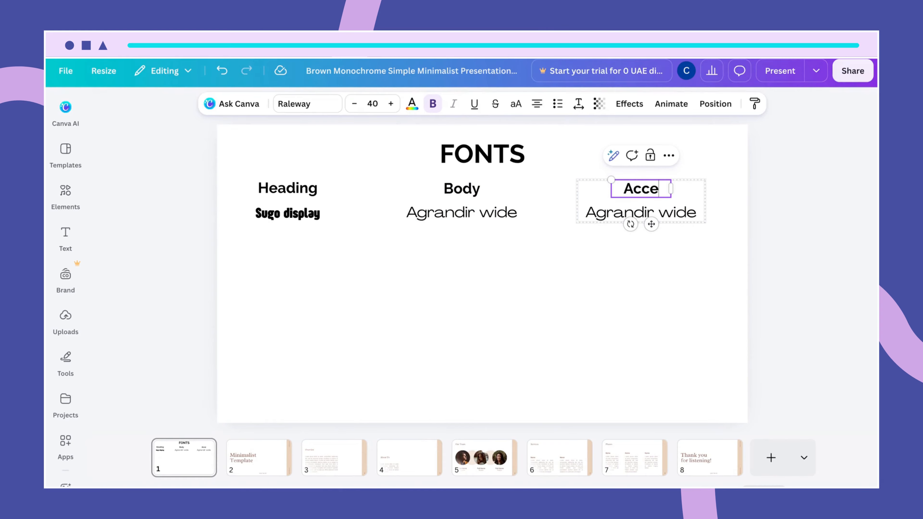
type("nt")
left_click(690, 212)
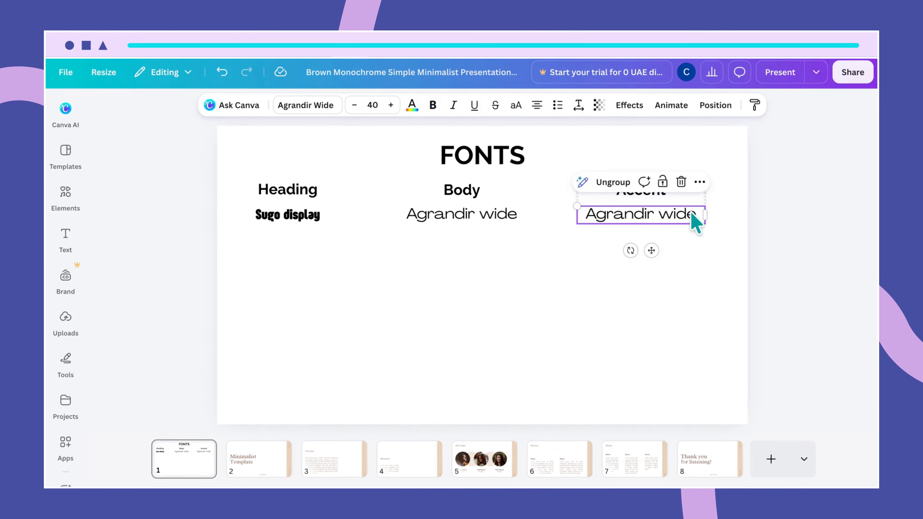
double_click(689, 212)
type("Vibes")
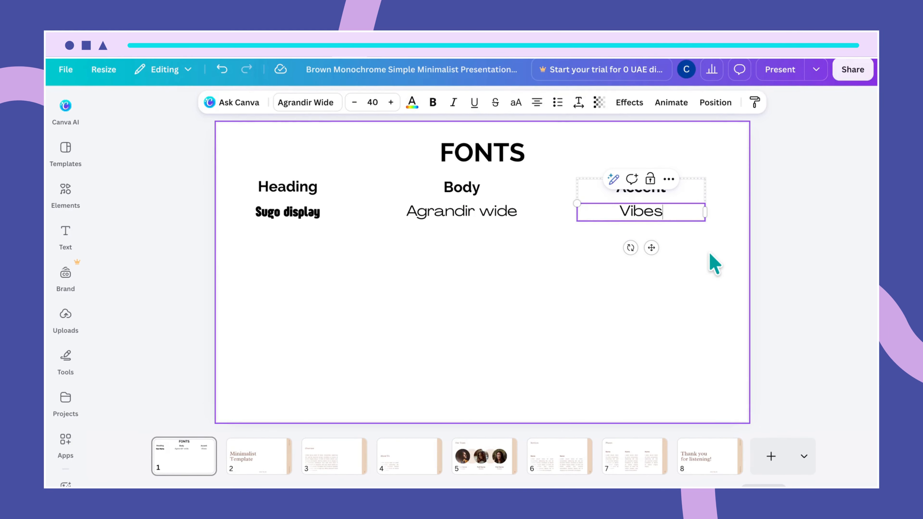
Search the fonts for "vibes" and apply the Vibes font to the text under Accent.
left_click(292, 105)
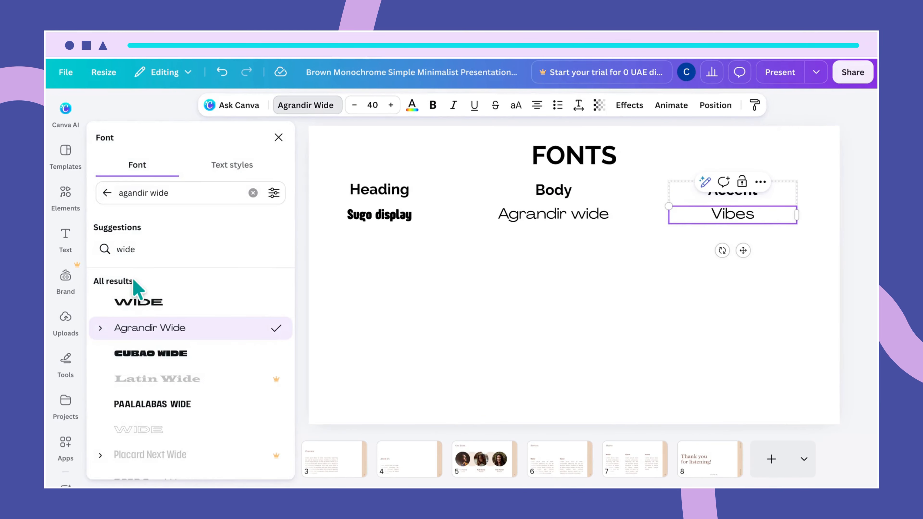
left_click_drag(171, 193, 75, 186)
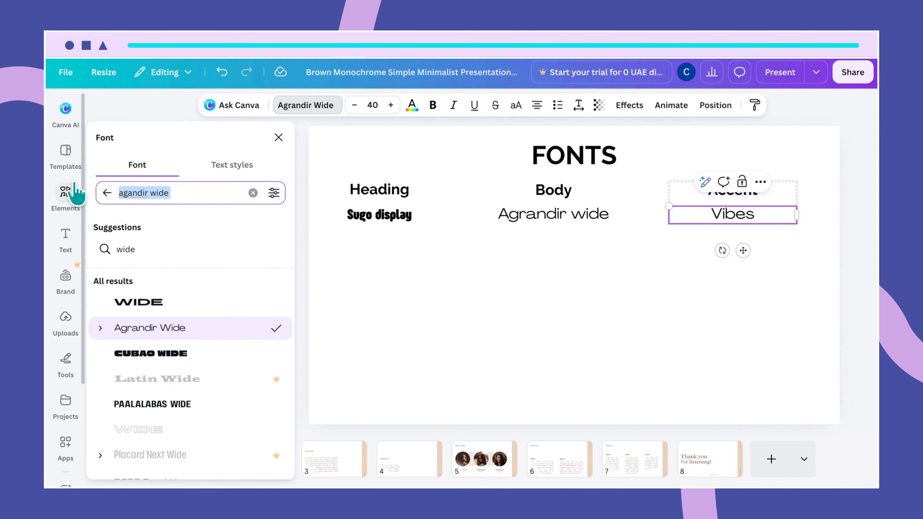
type("vibes")
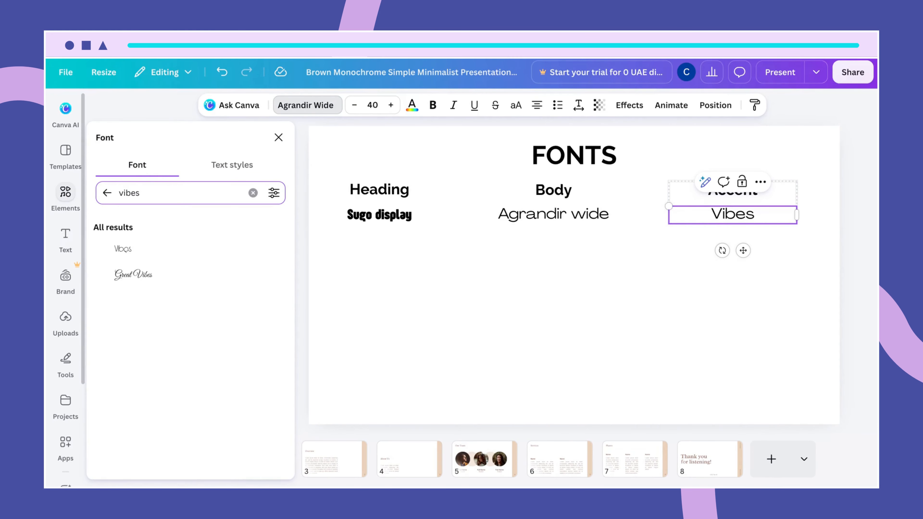
left_click(123, 249)
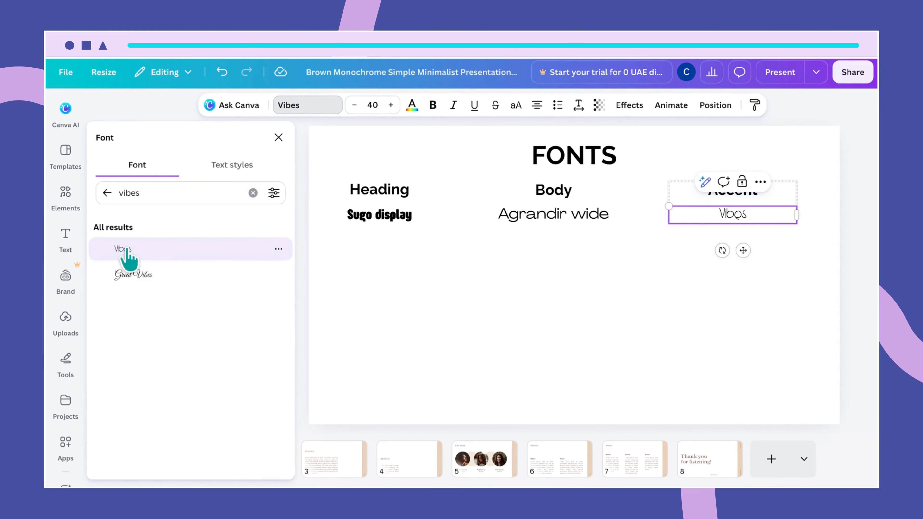
left_click(616, 338)
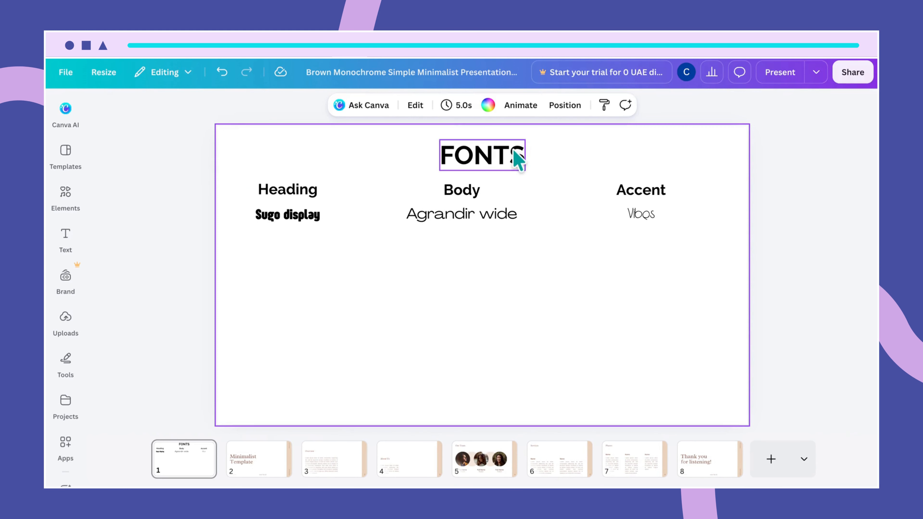
Move the FONTS title so it is centred above the Body column.
left_click(503, 152)
left_click_drag(503, 151, 495, 153)
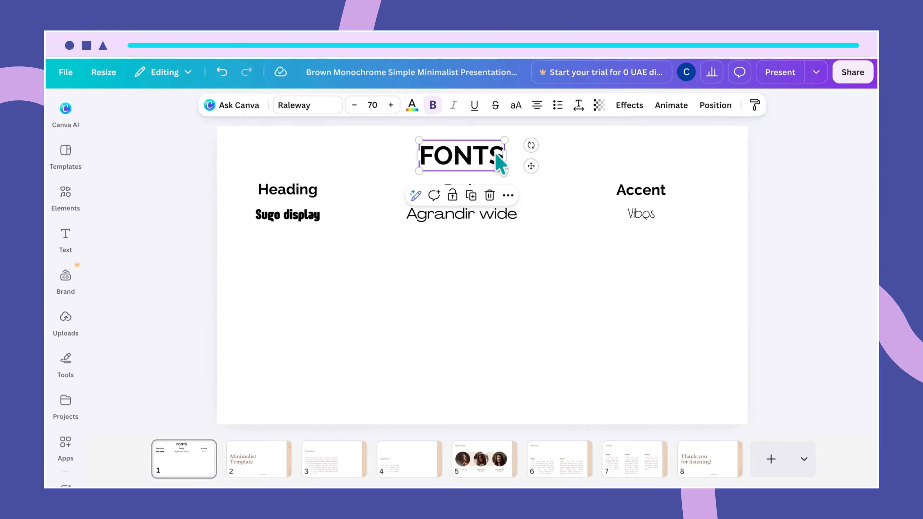
left_click(495, 152)
left_click(556, 183)
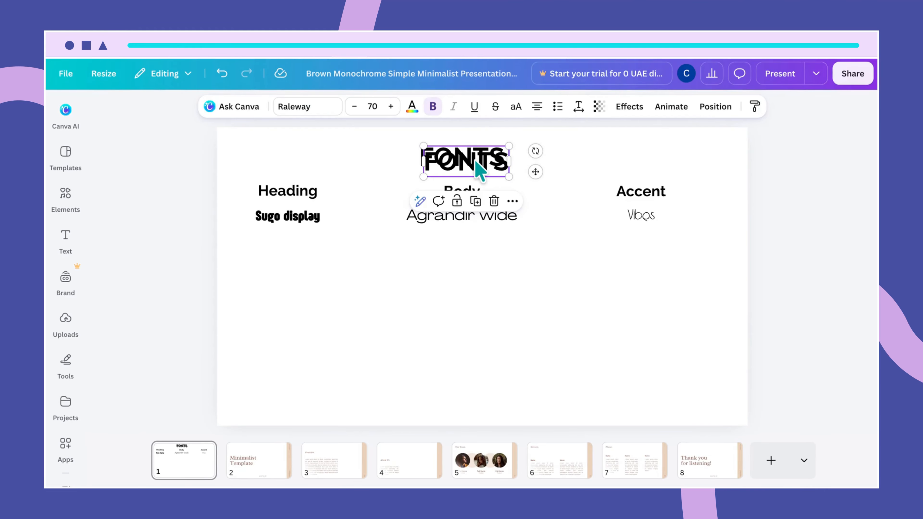
Duplicate the FONTS title, place the copy in the slide's lower half and change its text to "COLORS".
left_click_drag(479, 171, 469, 309)
double_click(470, 310)
type("COL")
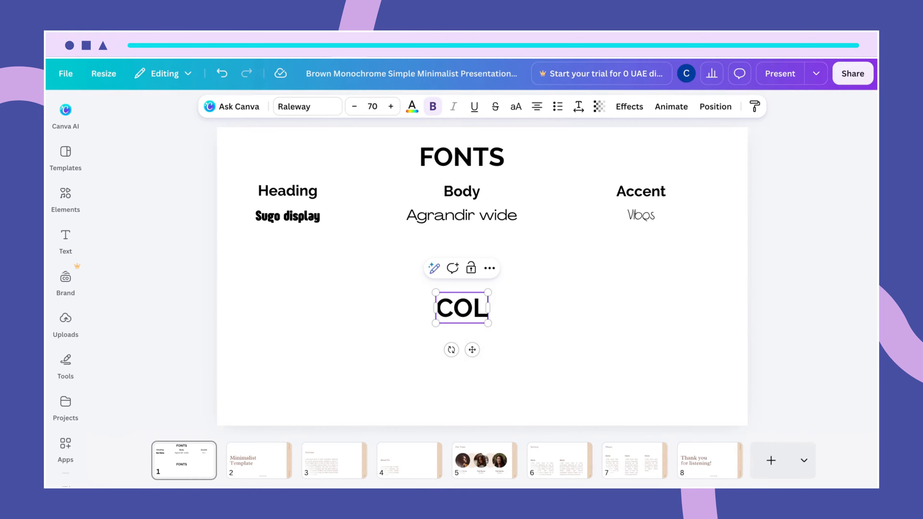
type("ORS")
left_click(617, 336)
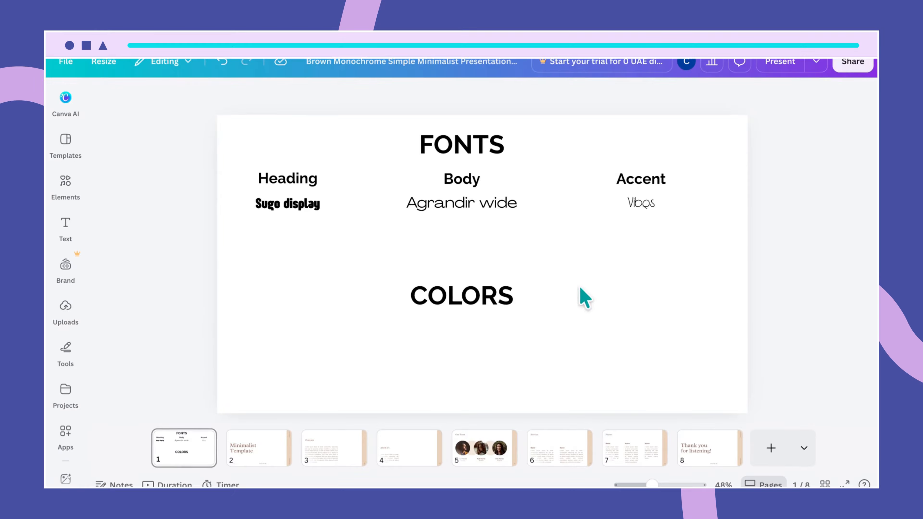
Add a circle to the slide, shrink it slightly and place it below the Heading column, beside and below the COLORS title.
key("c")
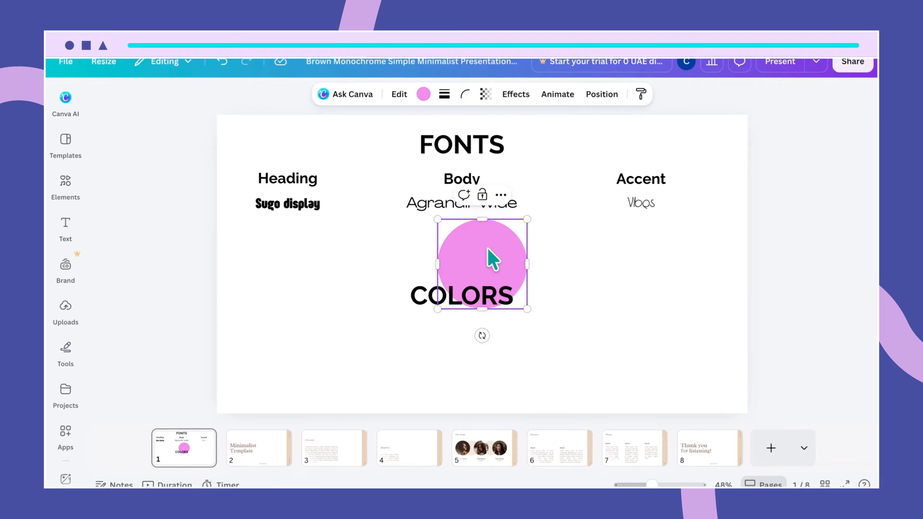
left_click_drag(488, 250, 309, 345)
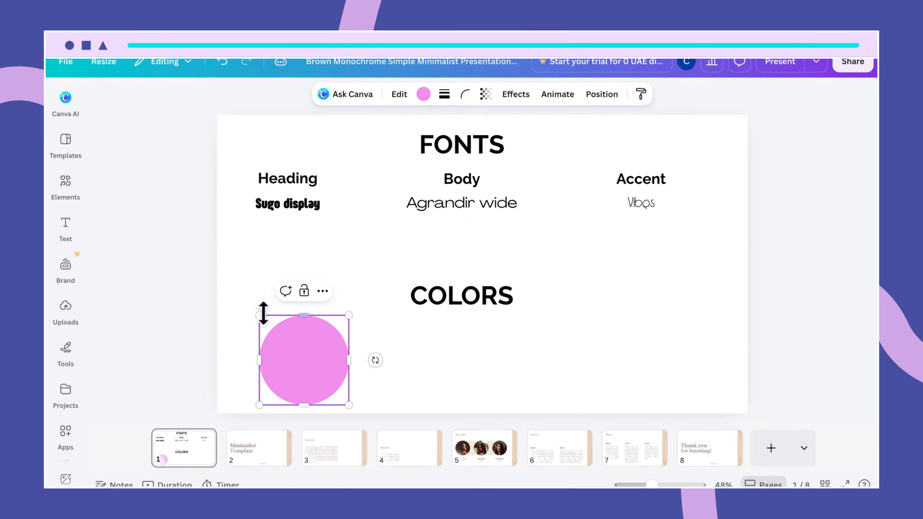
left_click_drag(259, 315, 272, 327)
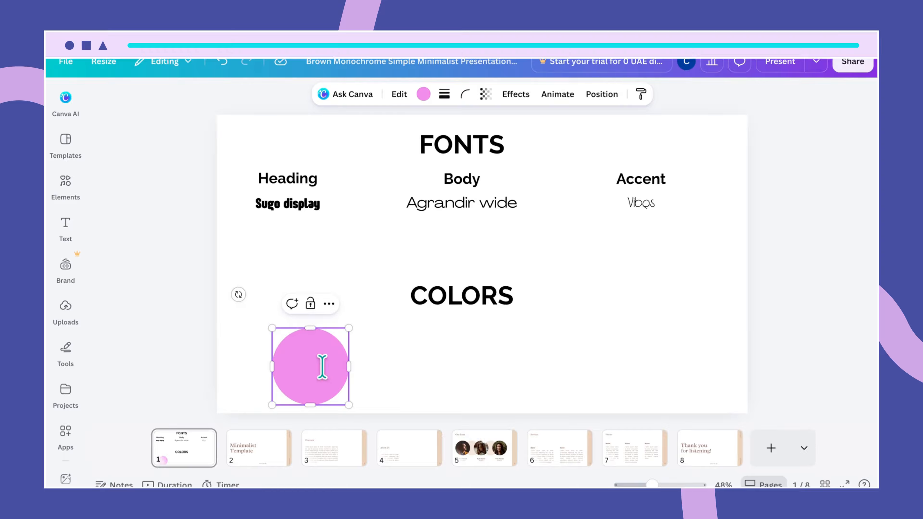
left_click(392, 386)
left_click(342, 377)
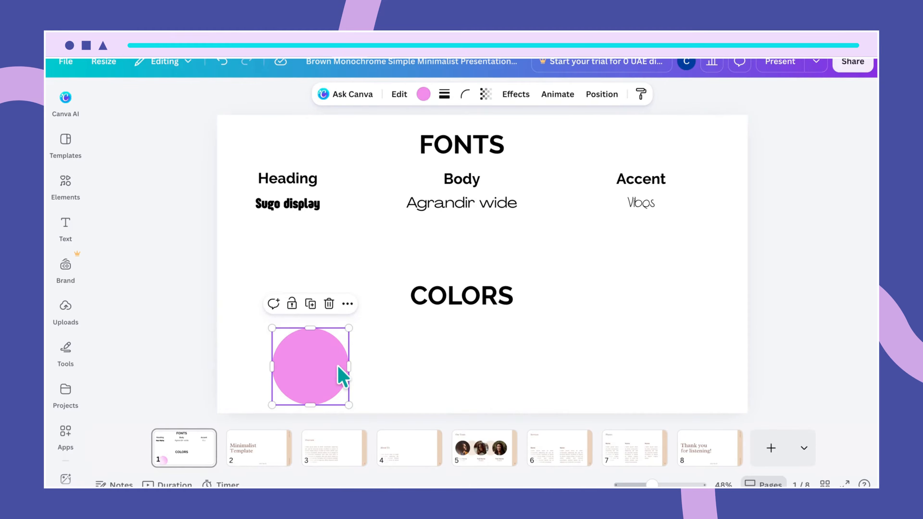
left_click_drag(342, 377, 331, 351)
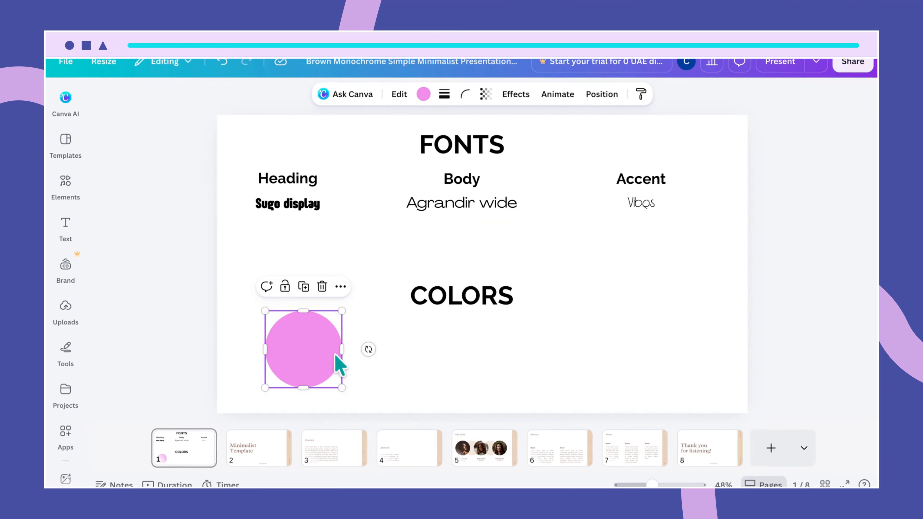
left_click(381, 361)
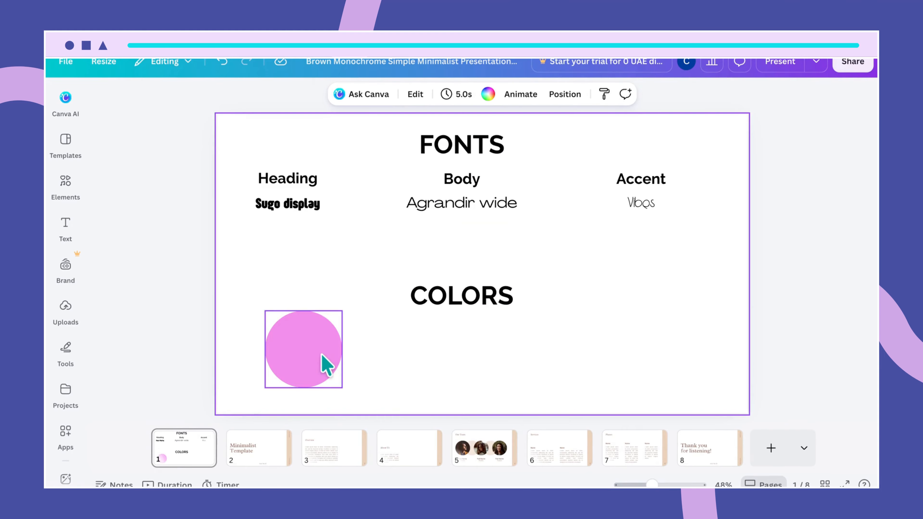
Duplicate the pink circle twice and place the copies in one row with it, below the Body and Accent columns.
left_click(323, 363)
left_click_drag(323, 363, 482, 351)
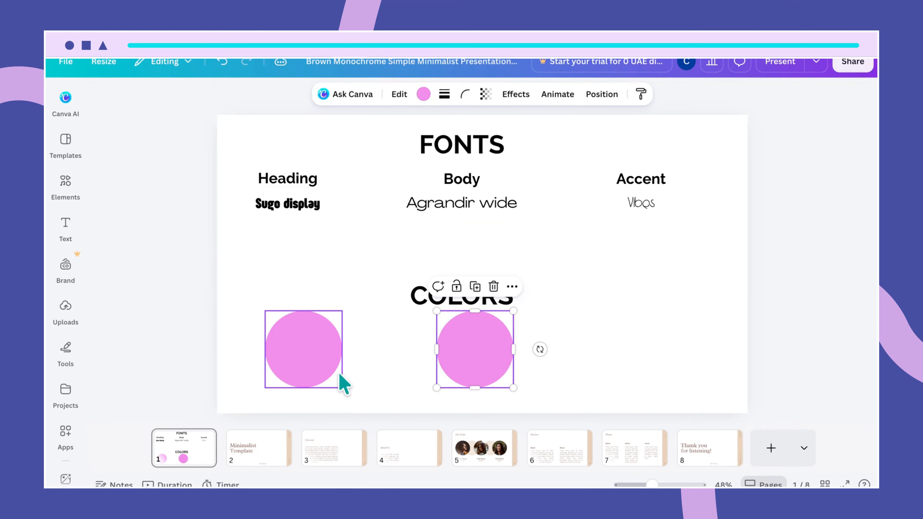
left_click(319, 358)
key("ctrl+d")
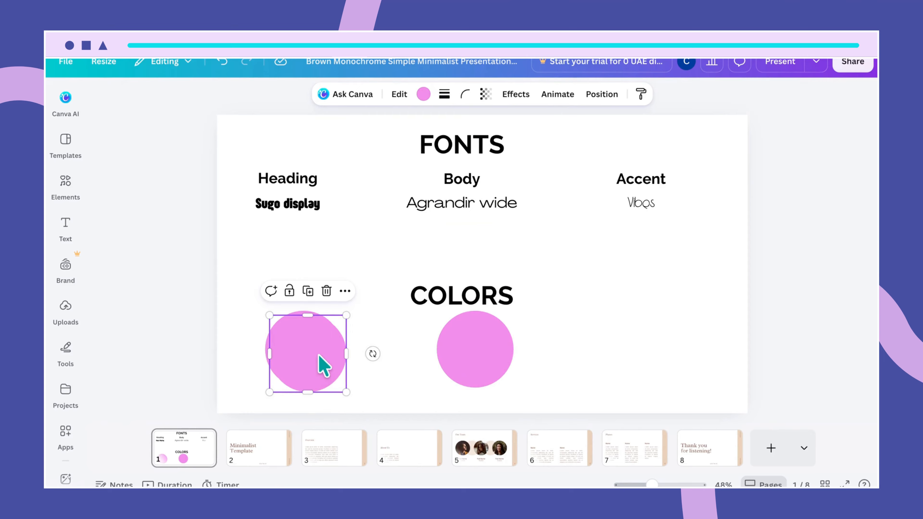
left_click_drag(319, 358, 671, 354)
left_click_drag(671, 354, 670, 350)
left_click(557, 394)
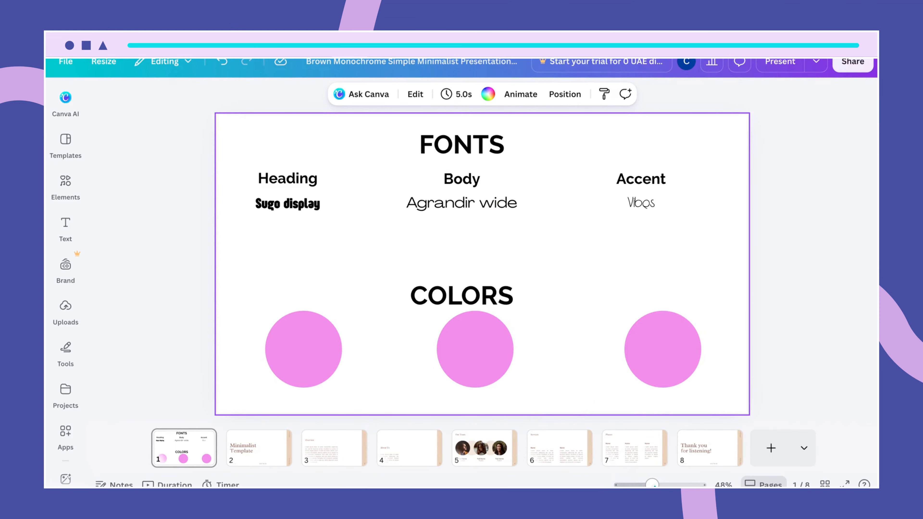
Set the fill of the circle below the Heading column to the solid colour #D68636.
left_click_drag(652, 484, 655, 484)
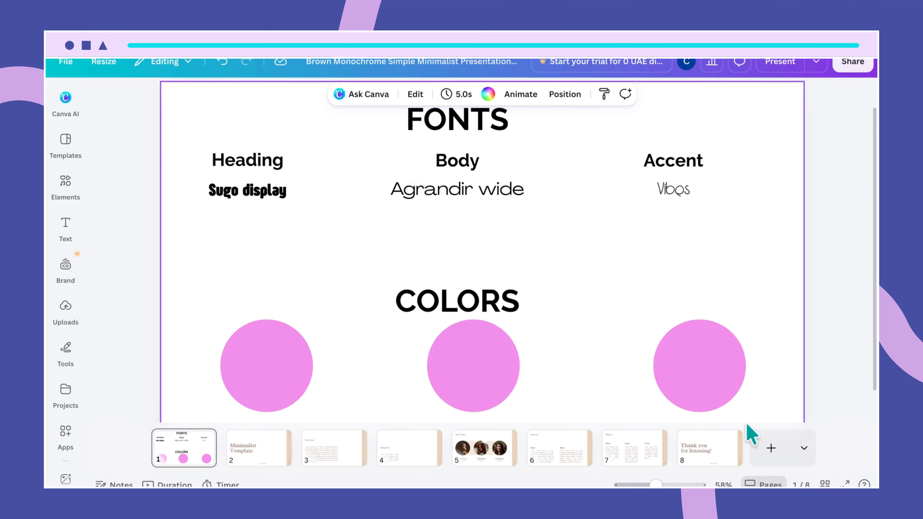
left_click(267, 365)
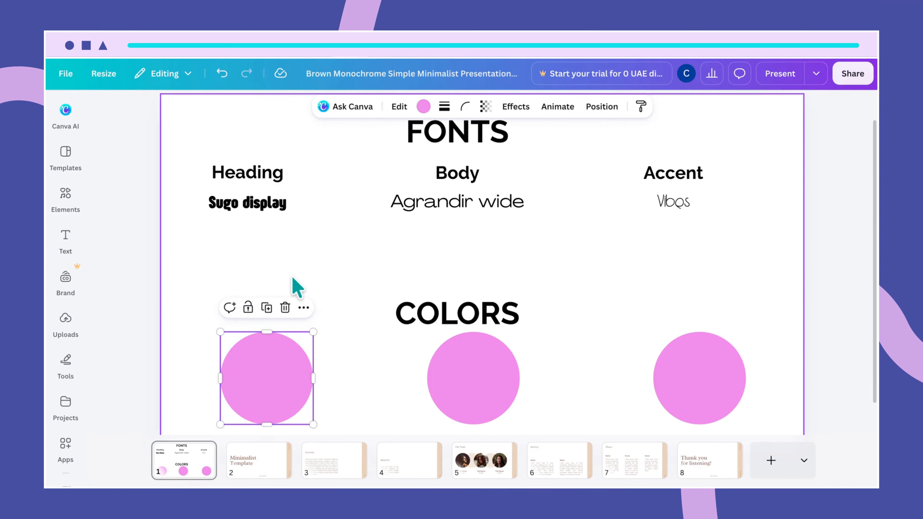
left_click(423, 107)
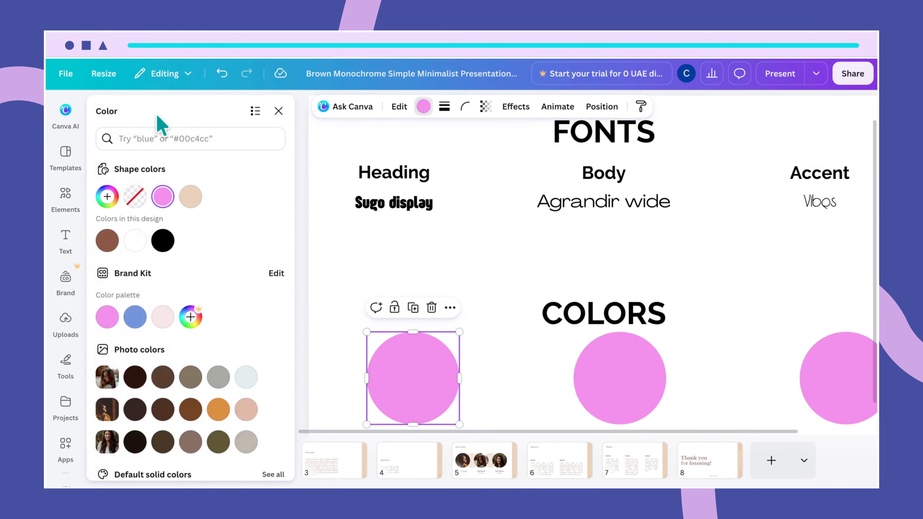
left_click(151, 133)
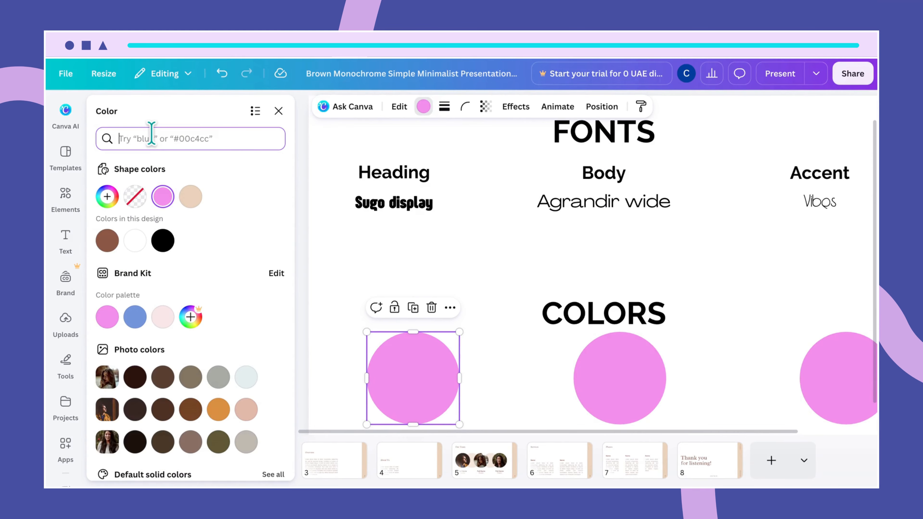
left_click(107, 196)
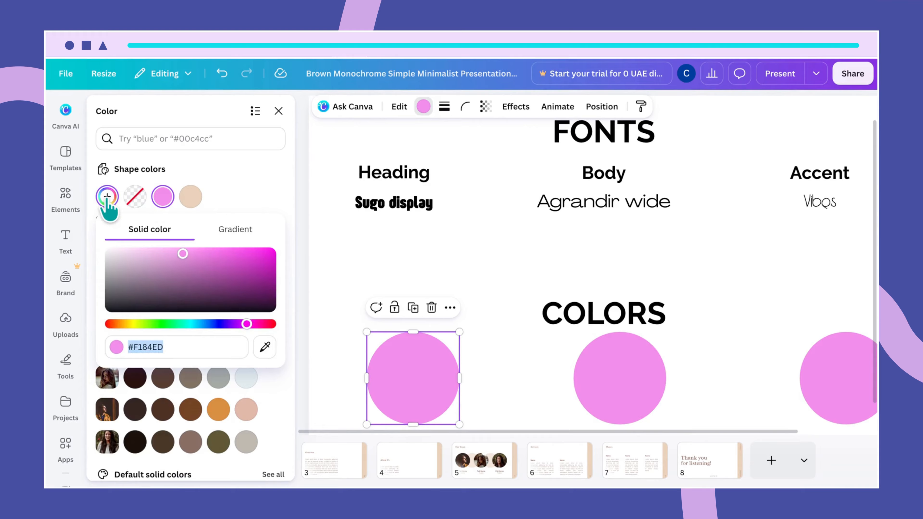
left_click(188, 347)
key("BackSpace")
key("BackSpace")
key("BackSpace")
key("BackSpace")
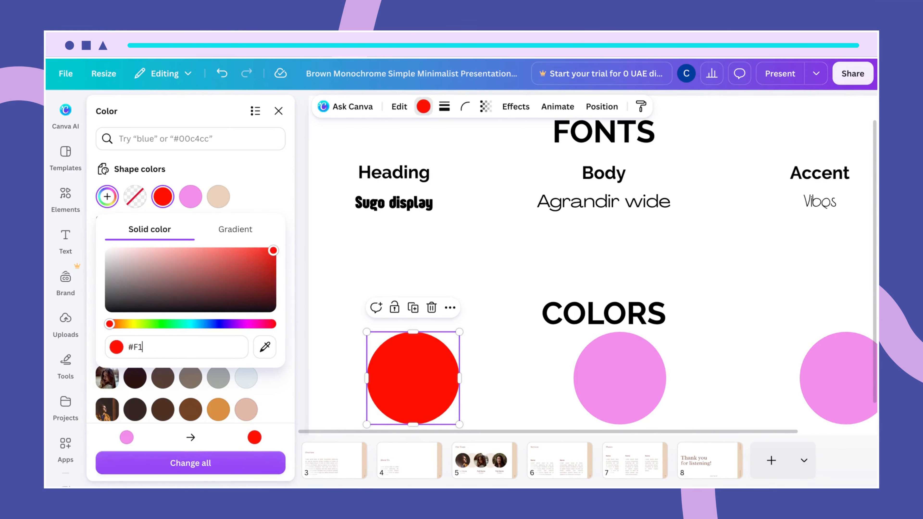
key("BackSpace")
key("BackSpace")
type("D")
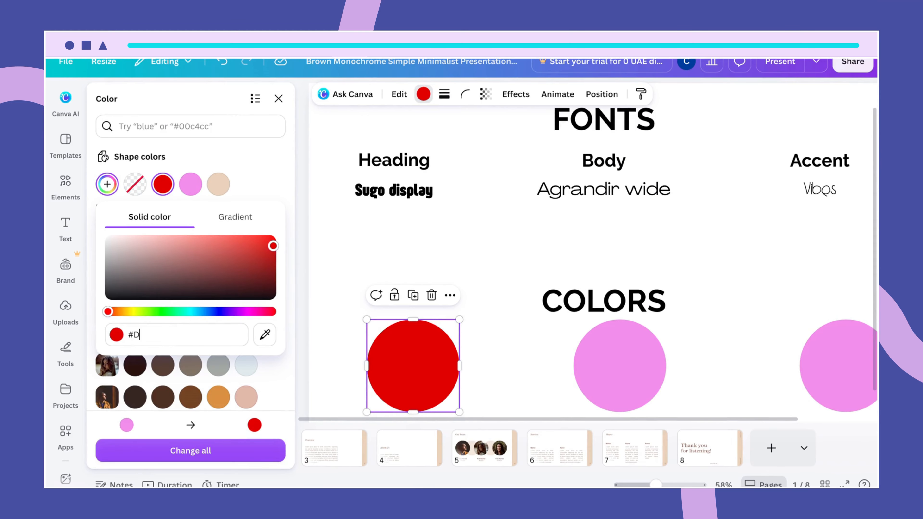
type("68")
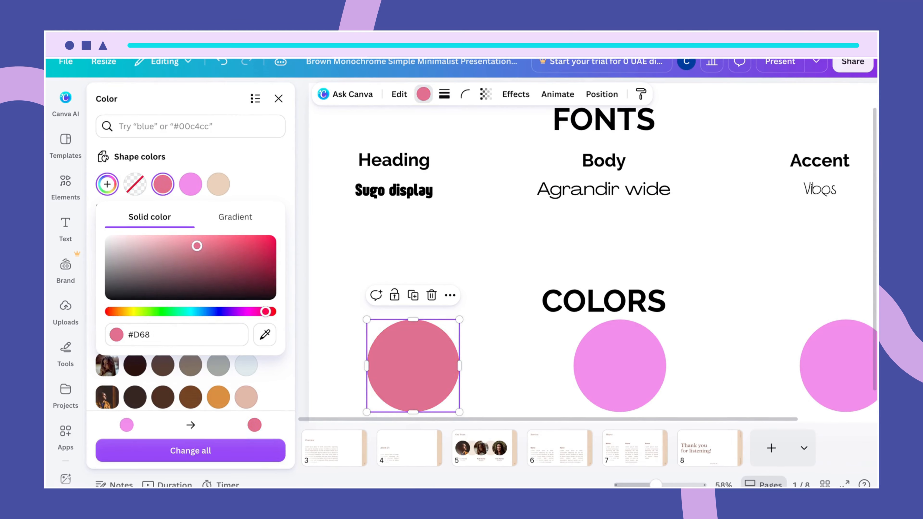
type("63")
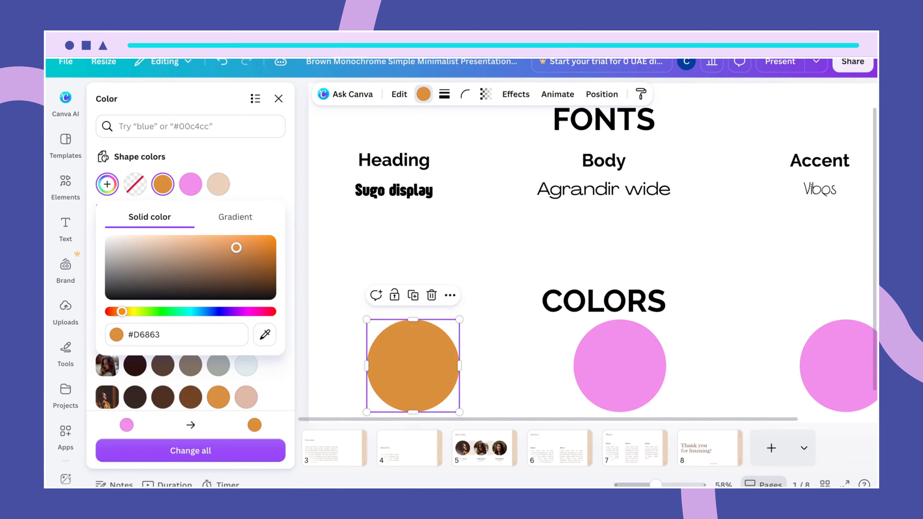
type("6")
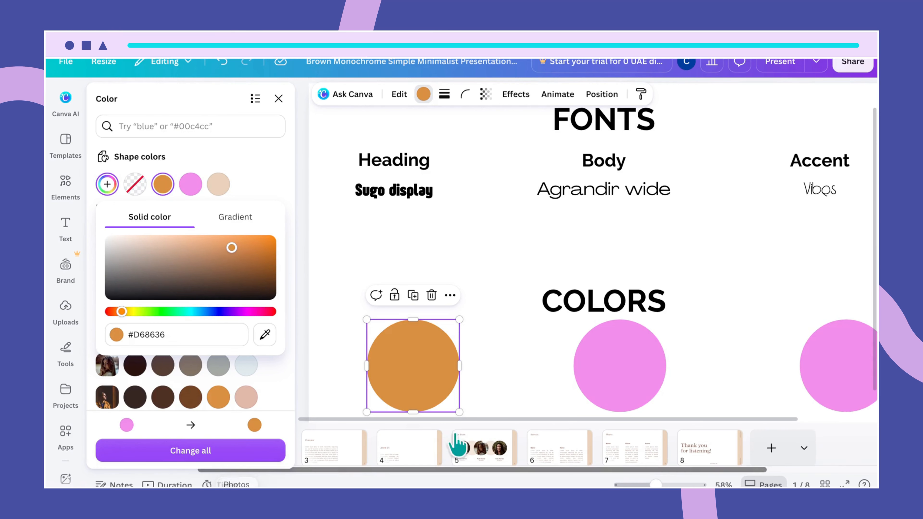
Set the fill of the circle below the Body column to the solid colour #804F3B.
left_click(506, 399)
left_click(603, 384)
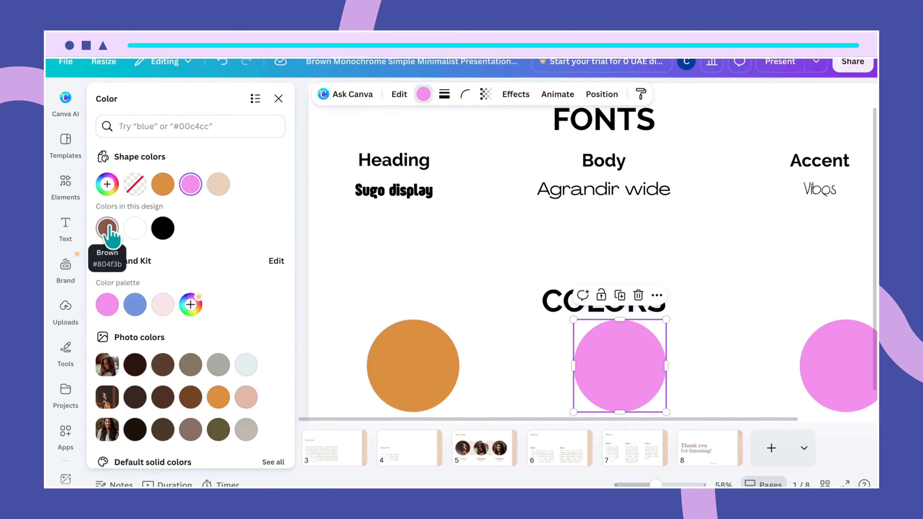
left_click(135, 127)
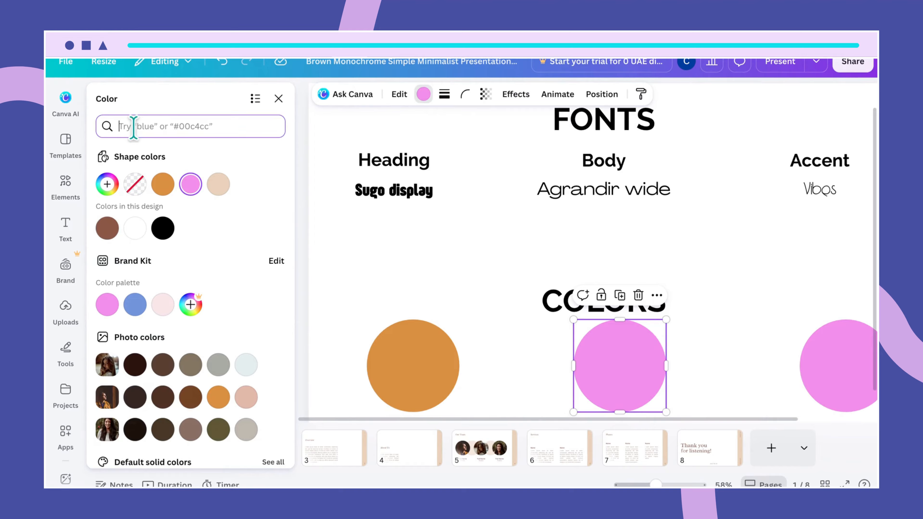
left_click(107, 184)
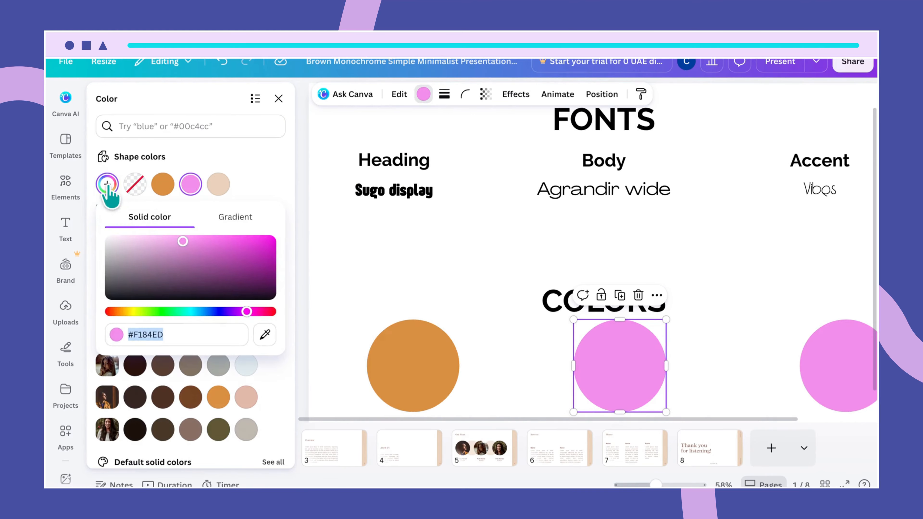
key("BackSpace")
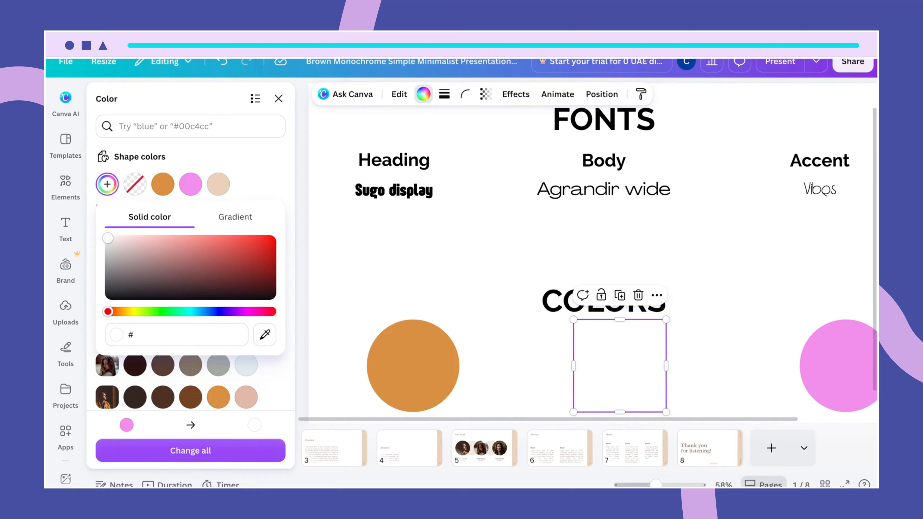
type("8")
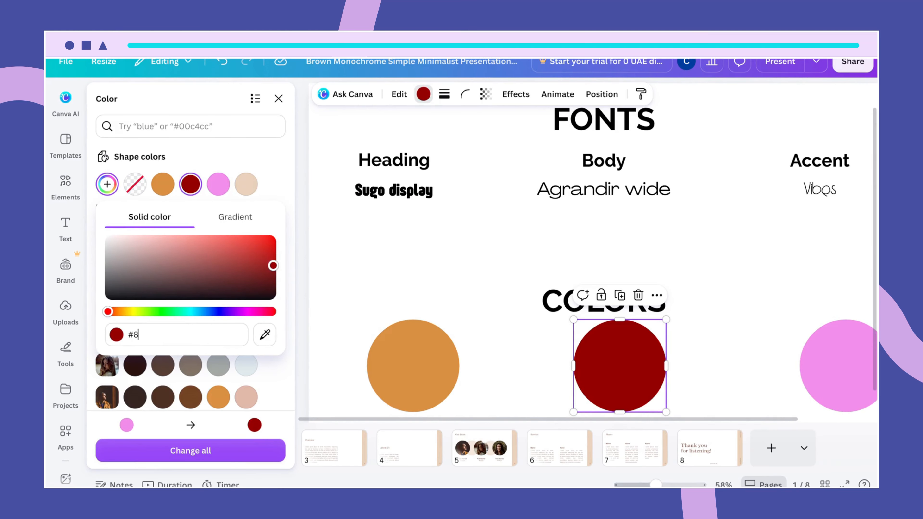
type("04")
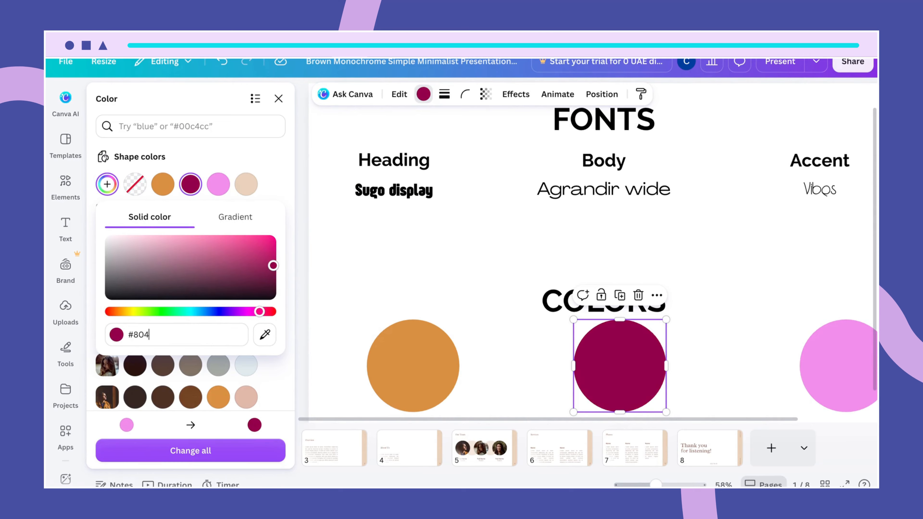
type("F3B")
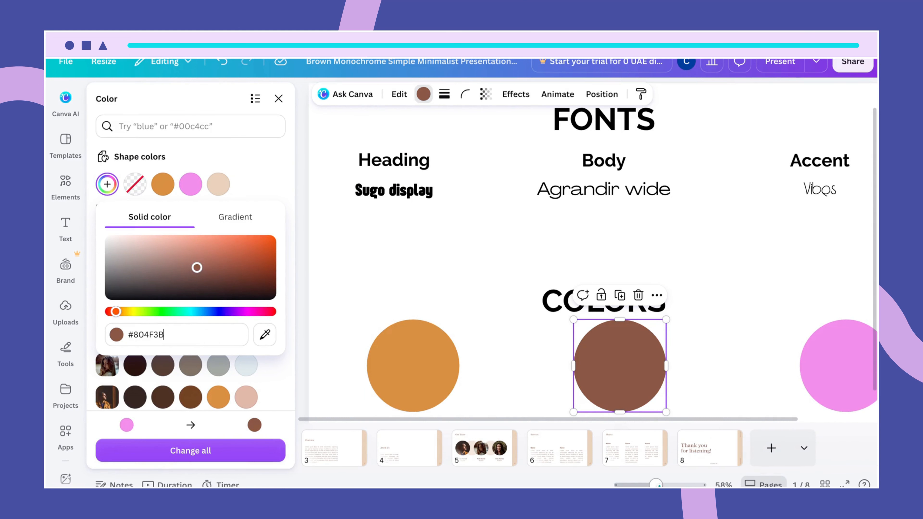
Set the fill of the circle below the Accent column to the solid colour #A78262.
left_click_drag(656, 484, 652, 484)
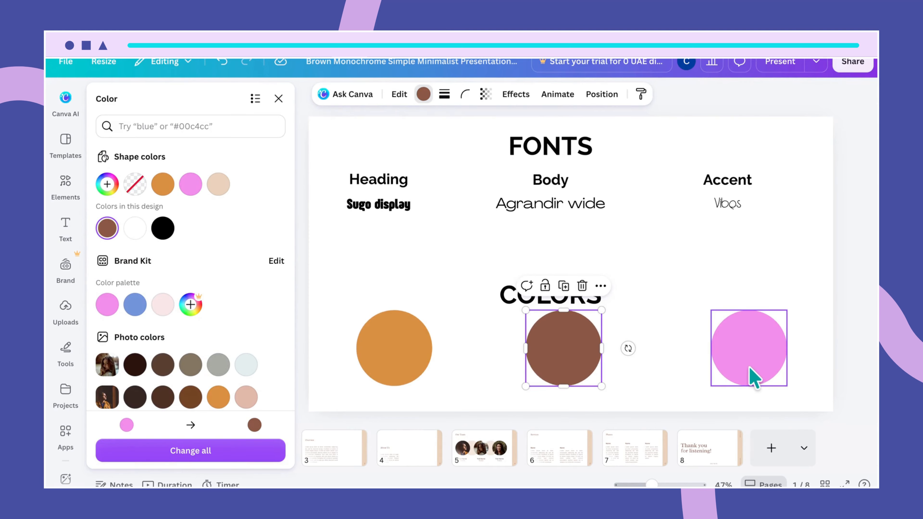
left_click(756, 378)
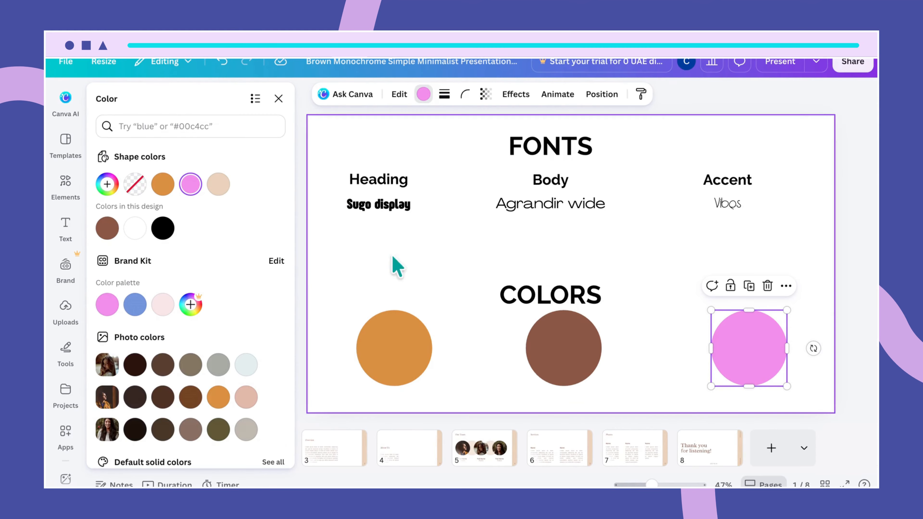
left_click(107, 184)
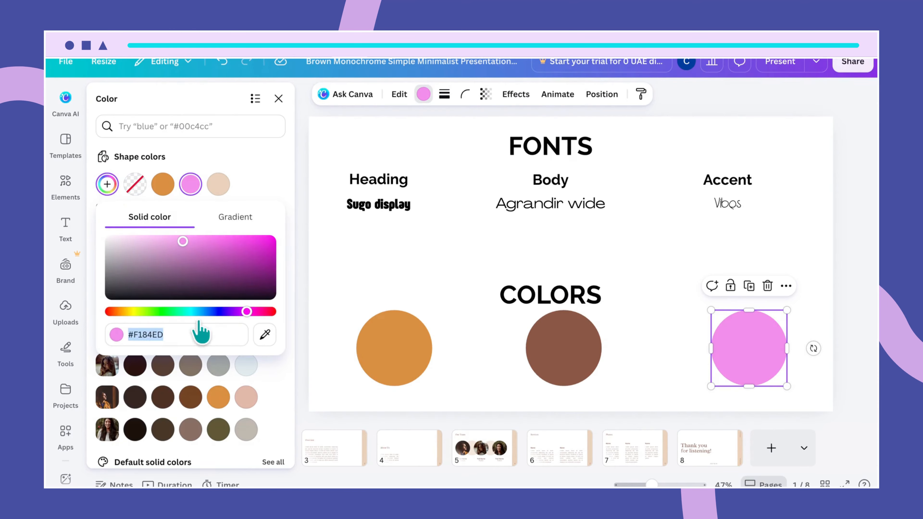
type("#A")
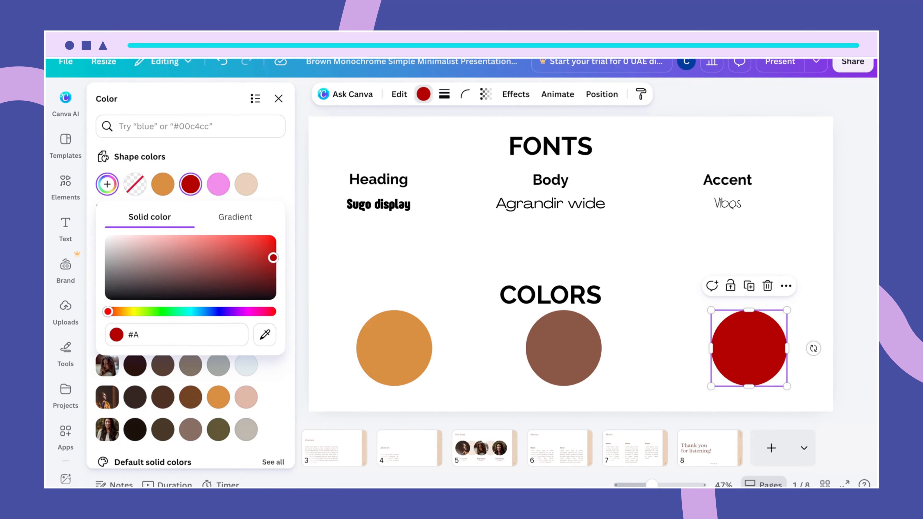
type("78")
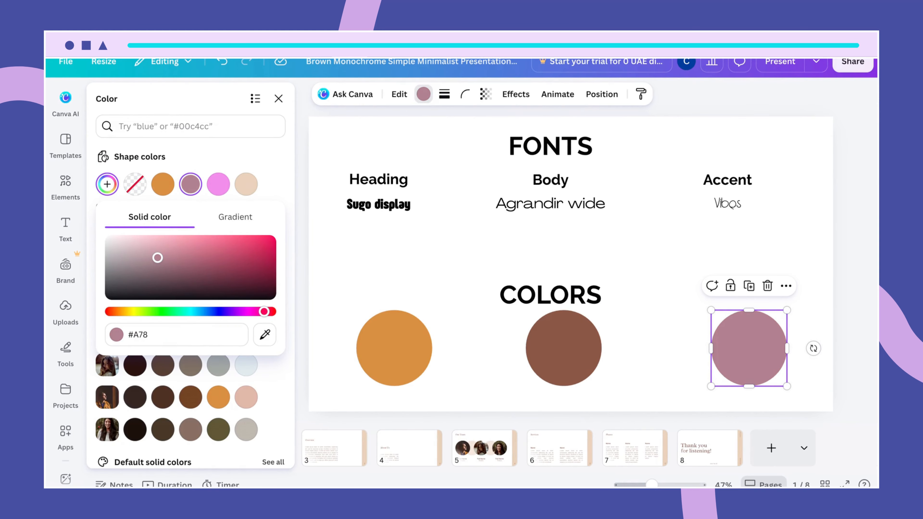
type("26")
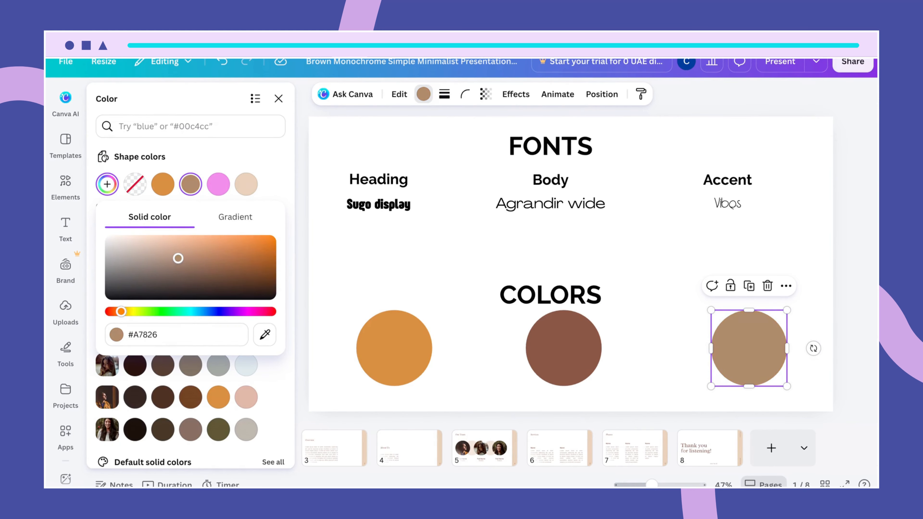
type("2")
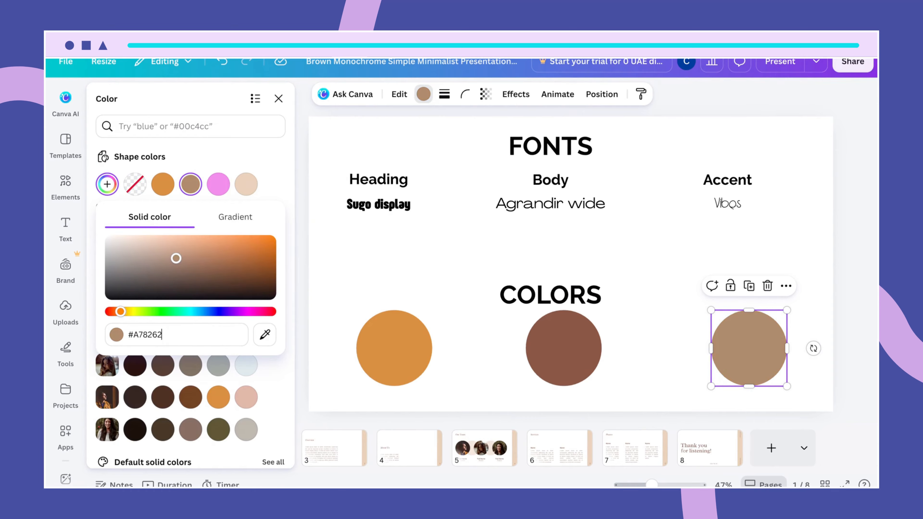
left_click(616, 395)
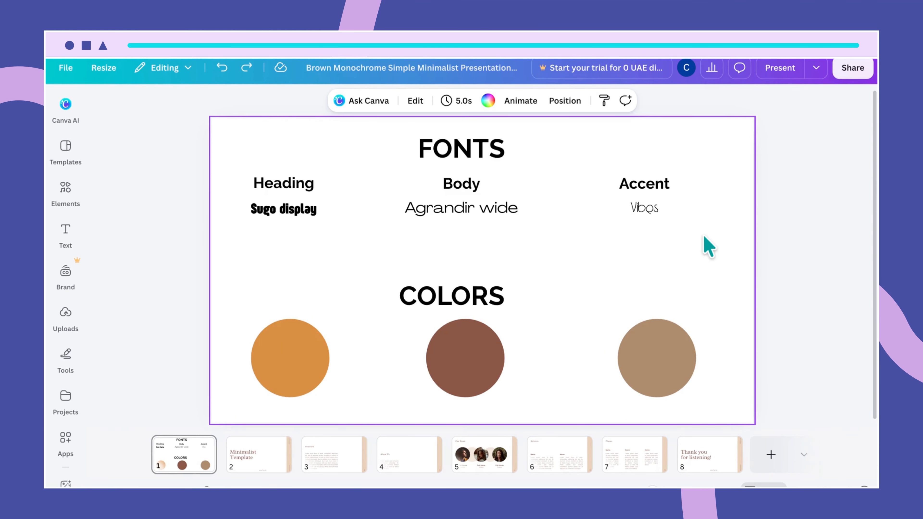
Move the COLORS title slightly so that it is centred beneath the FONTS title and Body column.
left_click(488, 303)
left_click_drag(488, 303, 495, 295)
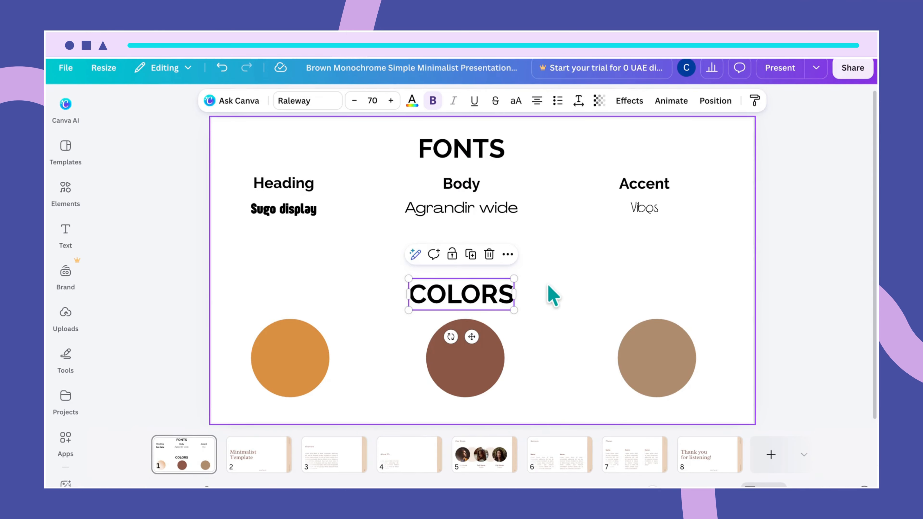
left_click_drag(493, 296, 494, 295)
left_click(552, 295)
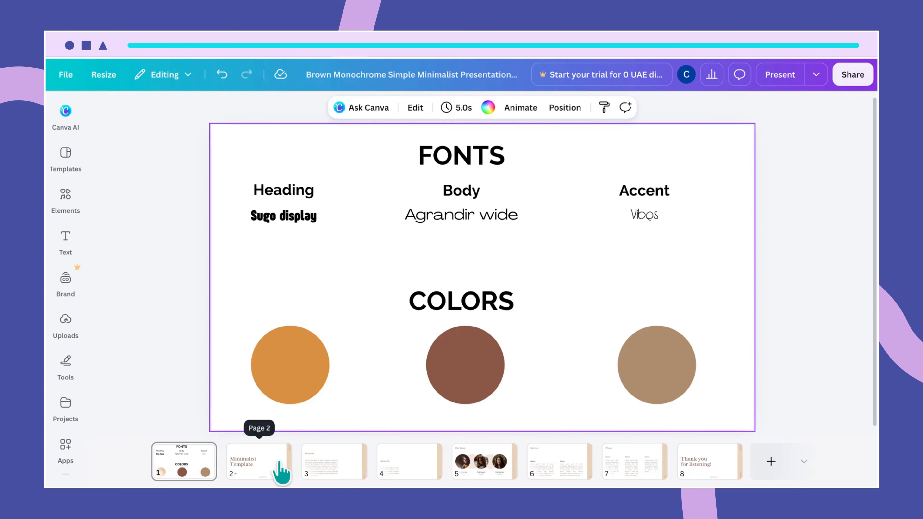
Replace the "Minimalist Template" title on page 2 with "MY PORTFOLIO".
left_click(236, 456)
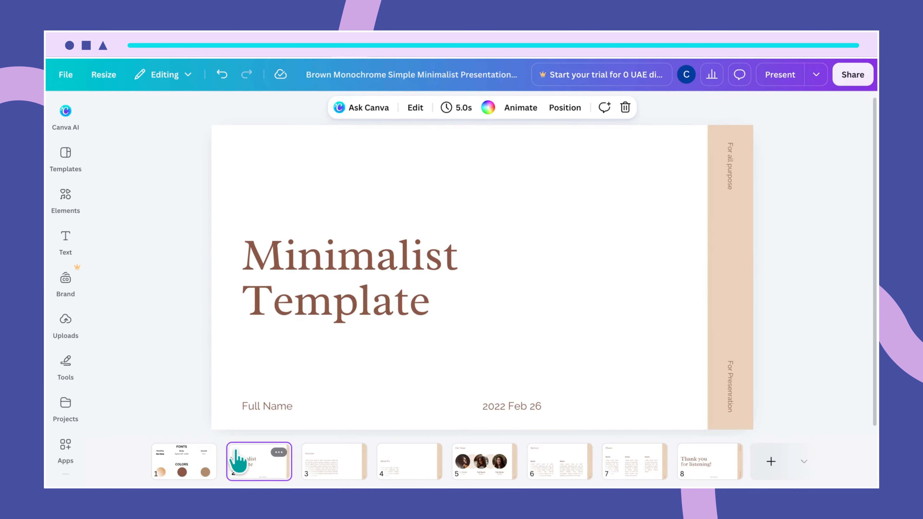
double_click(423, 282)
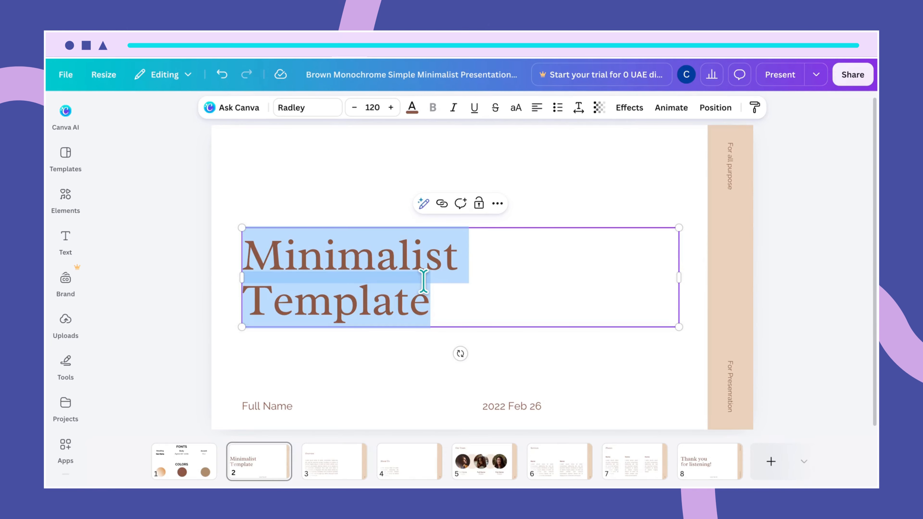
type("M")
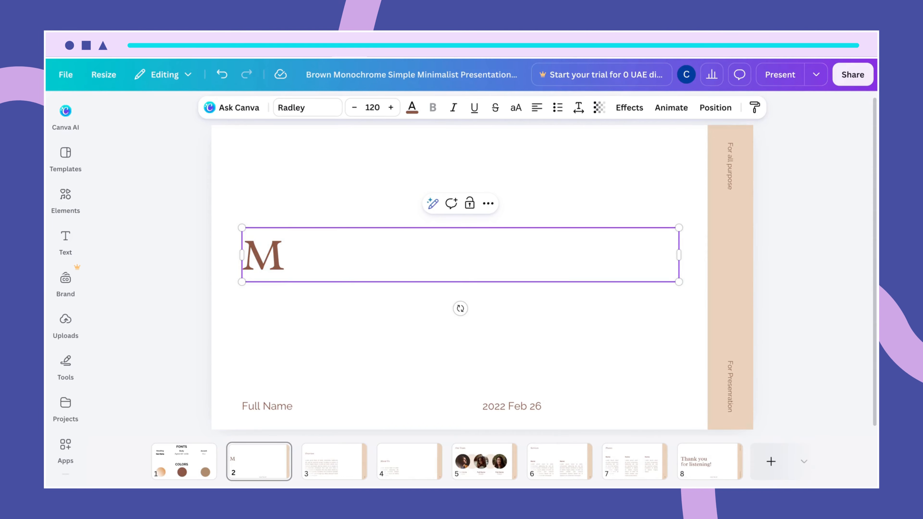
type("Y PO")
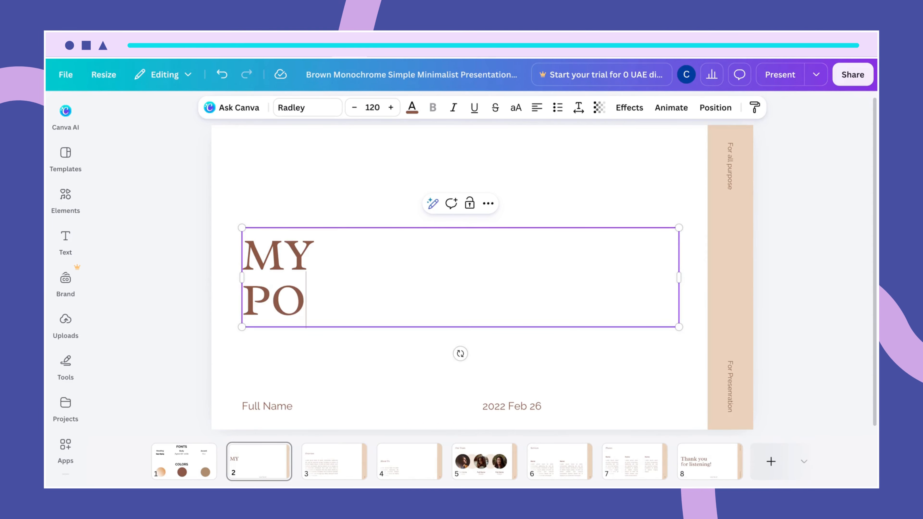
type("RTFOLIO")
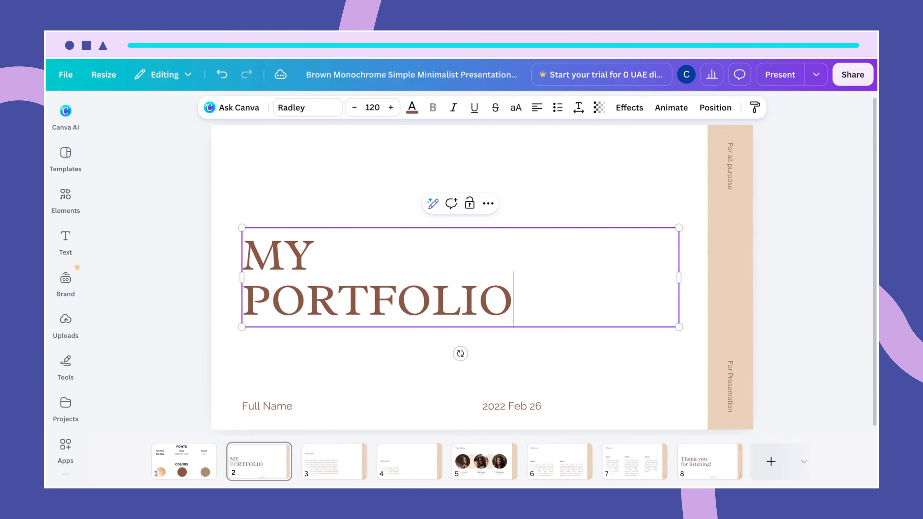
left_click(271, 369)
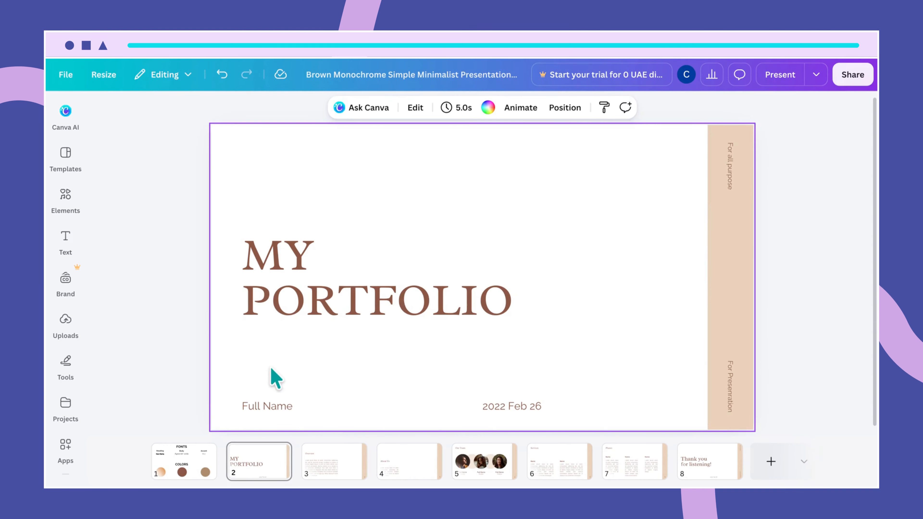
Set the font of the MY PORTFOLIO title to Sugo Display.
left_click(279, 319)
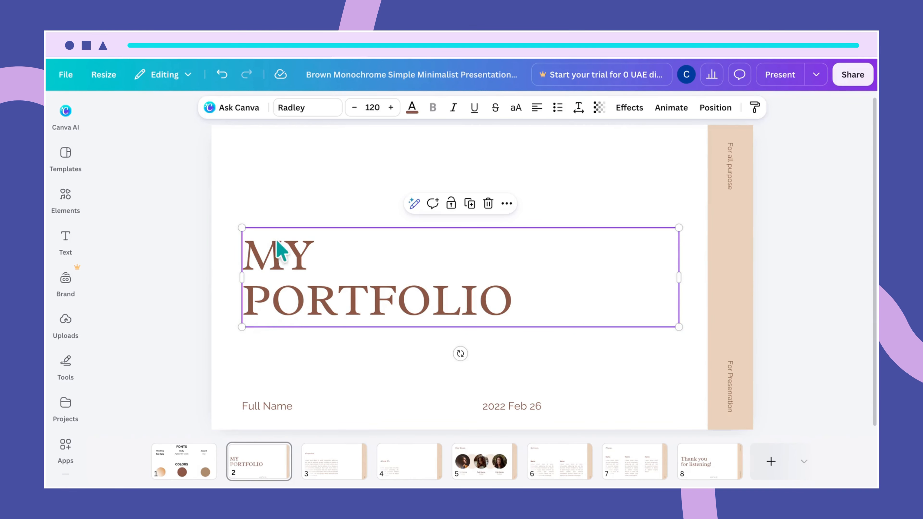
left_click(290, 108)
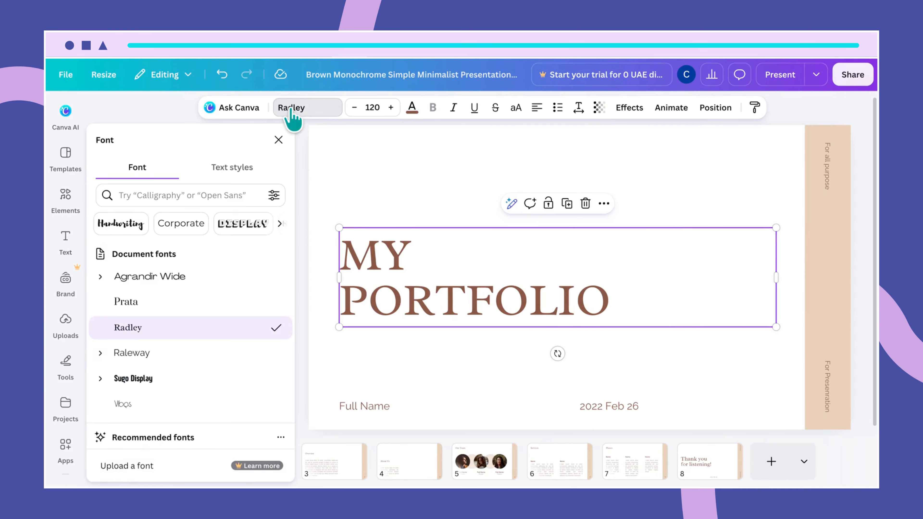
left_click(152, 379)
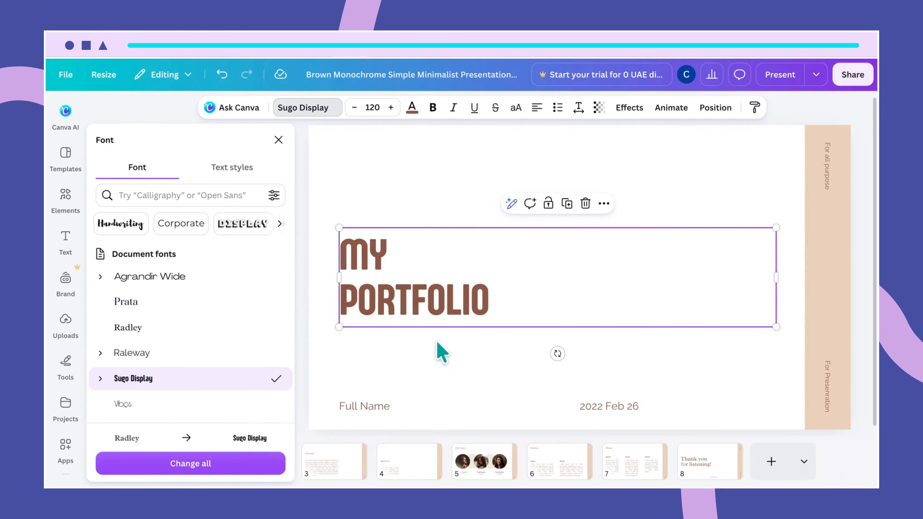
left_click(689, 343)
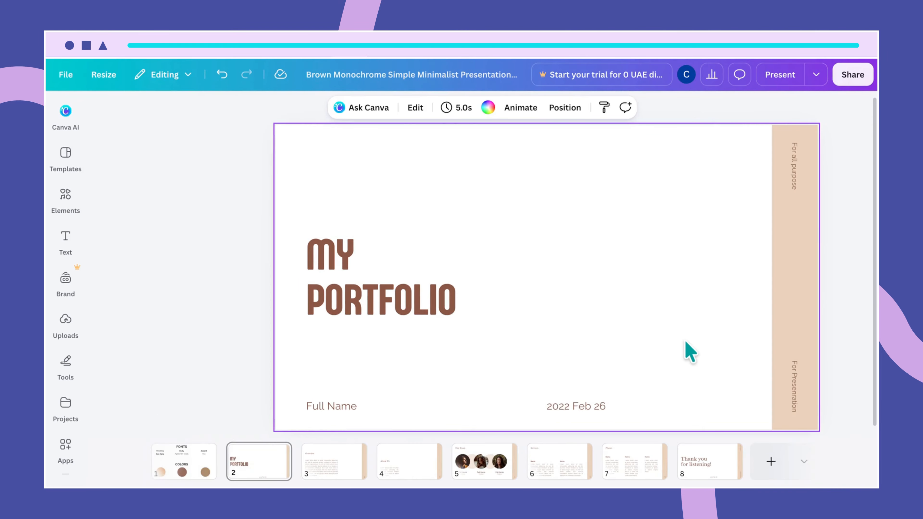
left_click(389, 272)
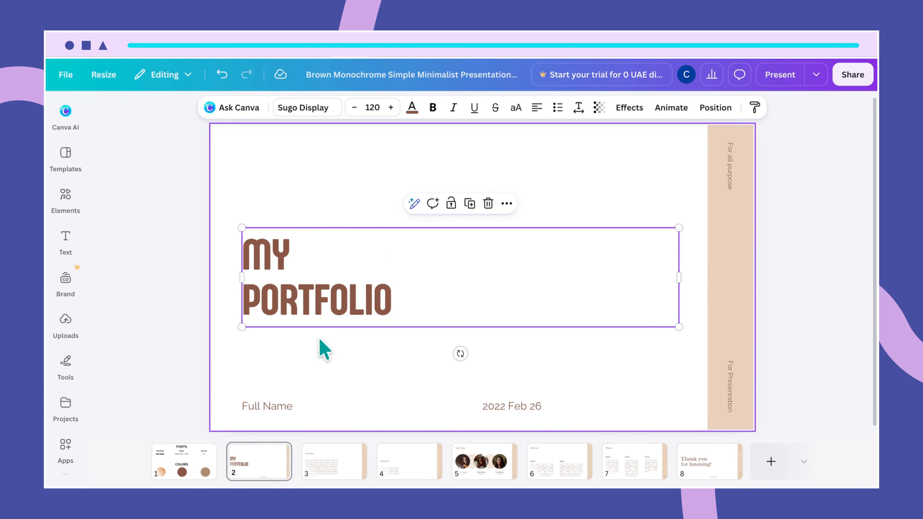
Move the Full Name line directly beneath the MY PORTFOLIO title and replace its text with the presenter's full name.
left_click(274, 407)
left_click_drag(274, 407, 273, 333)
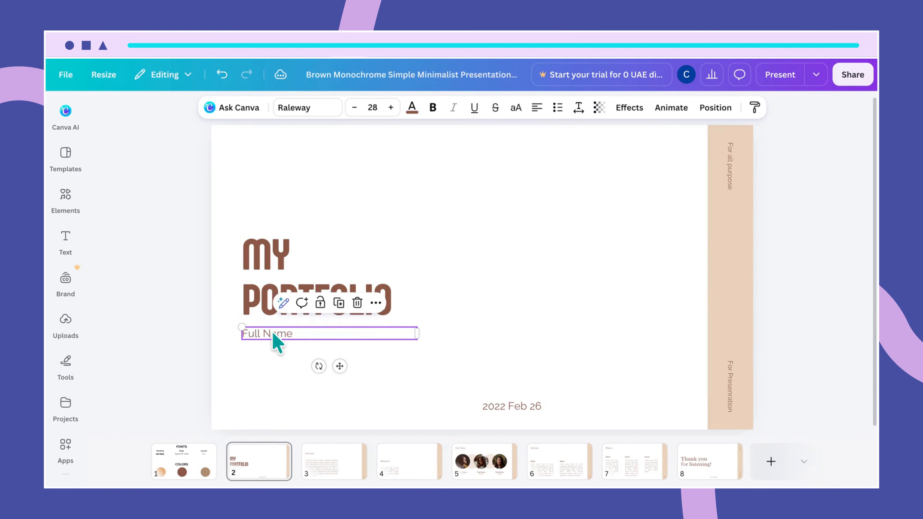
double_click(304, 335)
type("Sandra Mills")
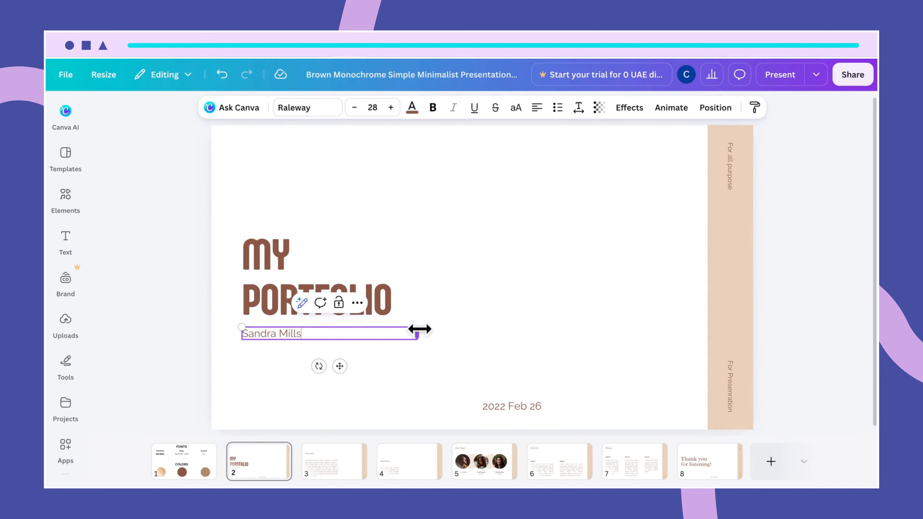
Narrow the name's text box to fit its text and delete the "2022 Feb 26" date from the slide.
left_click_drag(420, 329, 309, 330)
left_click(407, 391)
left_click(531, 408)
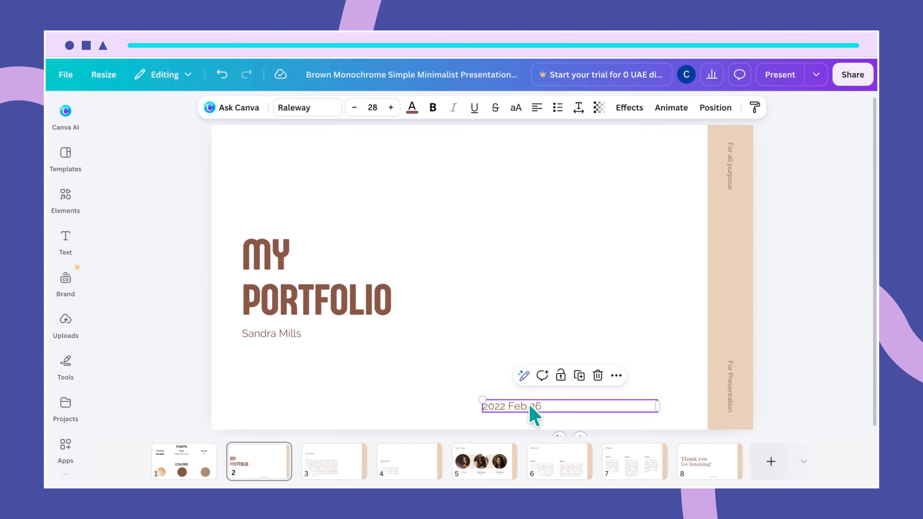
key("Delete")
Duplicate the name line, place one copy directly below the other and change the lower one's text to "24th May".
left_click(263, 331)
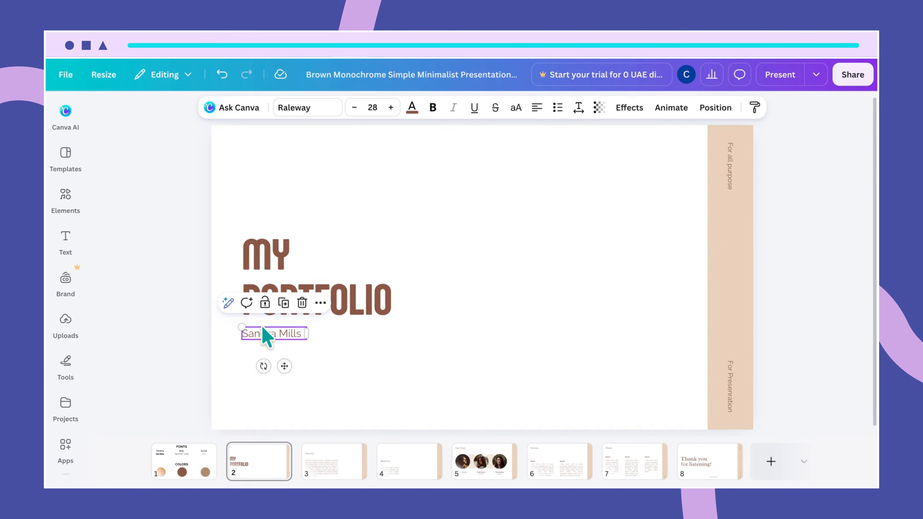
key("ctrl+d")
left_click_drag(263, 326, 260, 352)
left_click(267, 356)
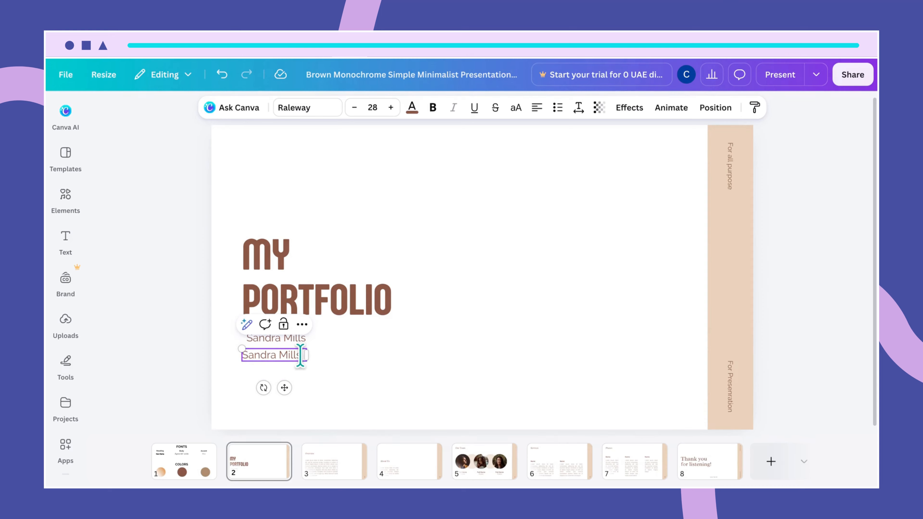
left_click_drag(300, 355, 236, 352)
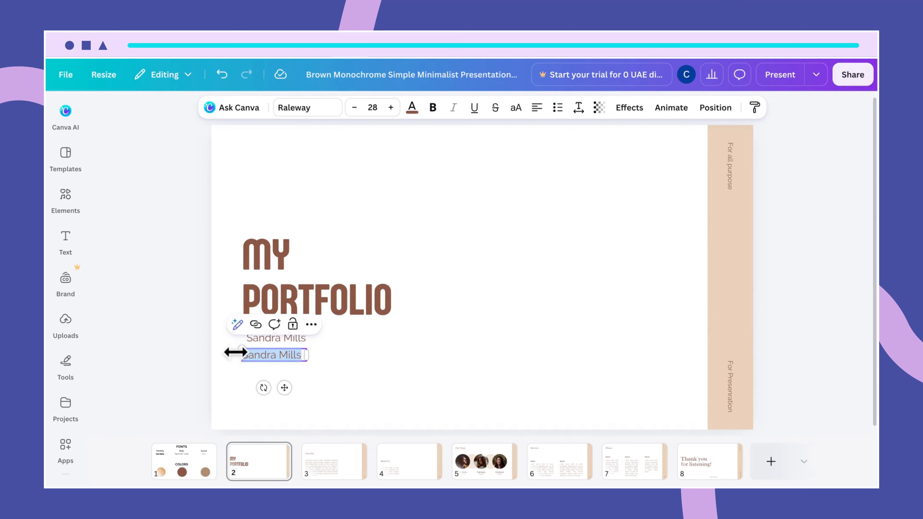
type("24th May")
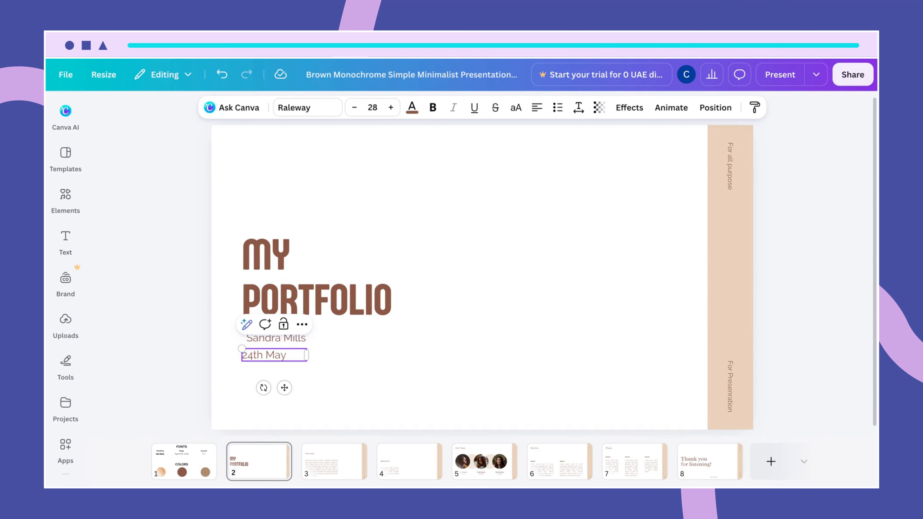
Complete the date as "24th May 2026" on a single line and align the name line above it with the date's left edge.
type(" 2026")
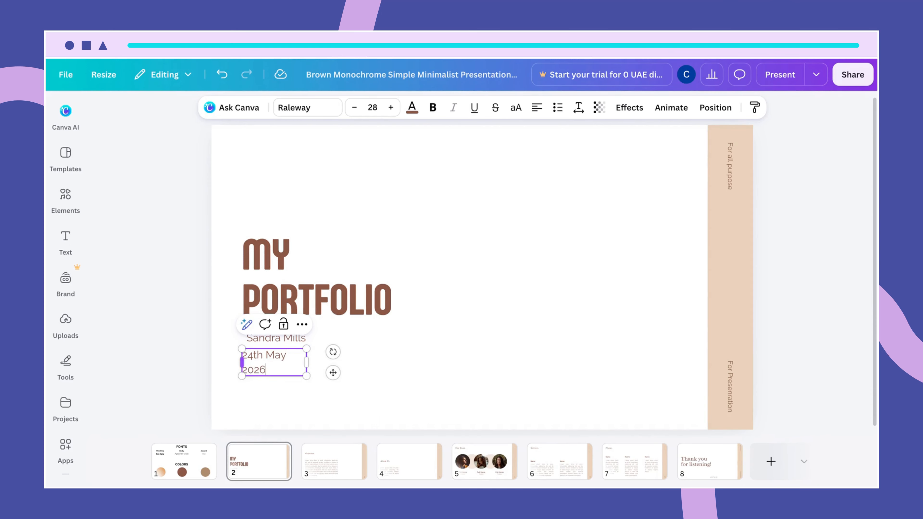
left_click_drag(308, 365, 277, 335)
Set the name line's font size to 50 and widen its text box so the name fits on one line.
left_click(283, 344)
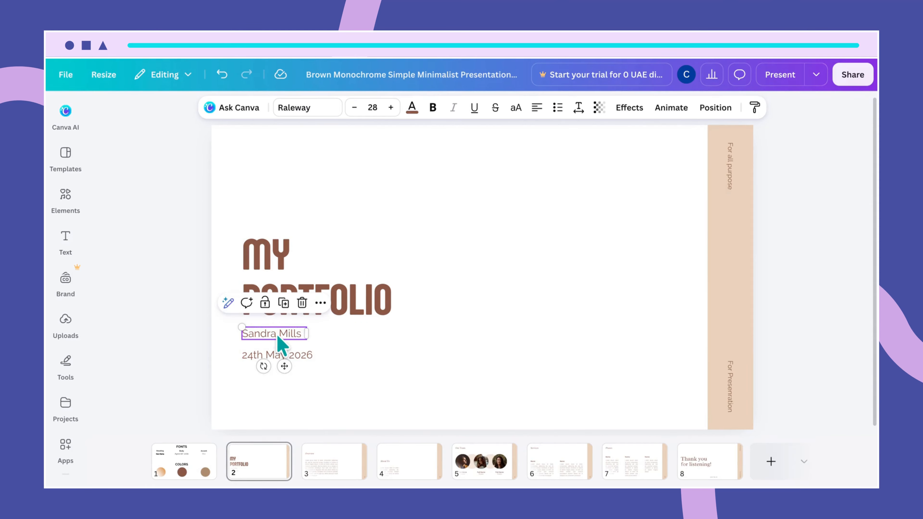
left_click(368, 103)
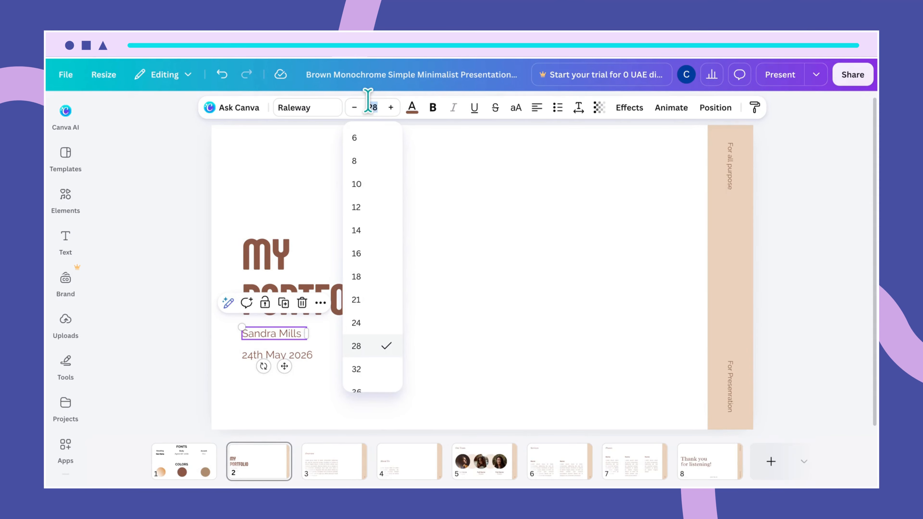
type("50")
key("Return")
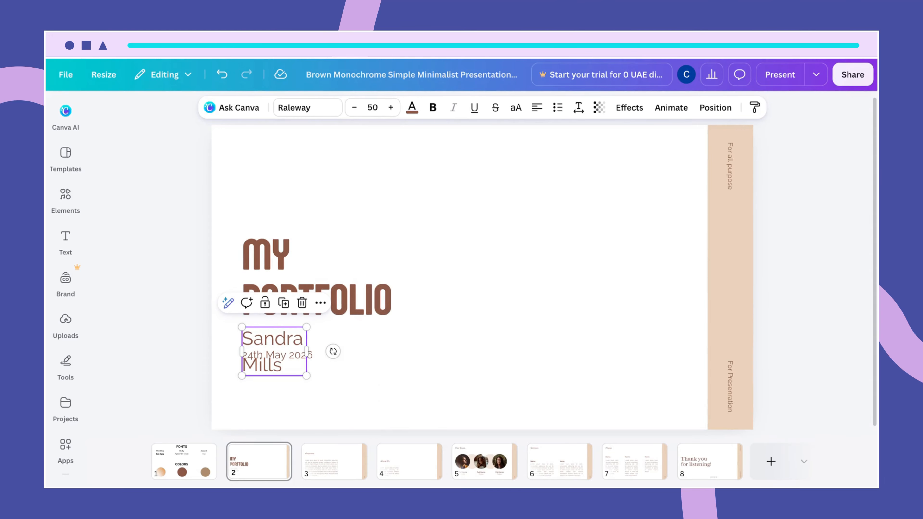
left_click_drag(306, 351, 312, 332)
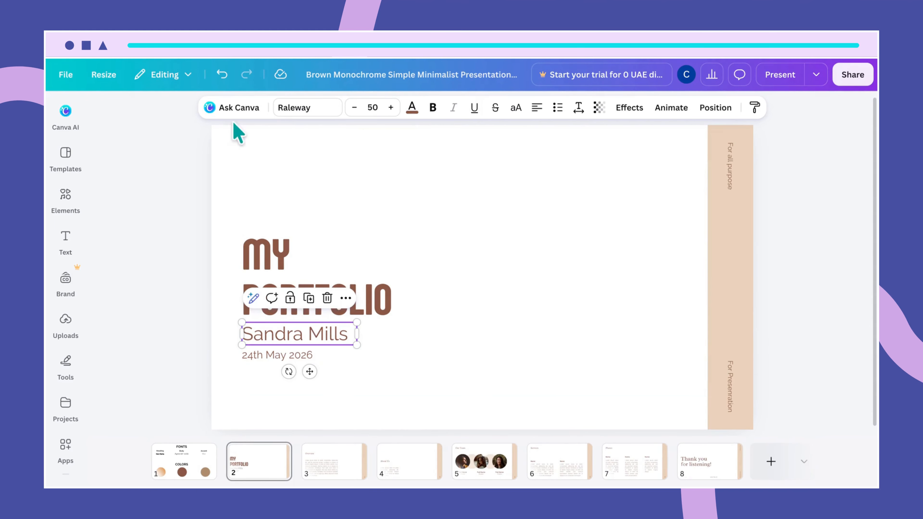
Change the name line's font to Agrandir Wide and widen its text box to about 510 to keep it on one line.
left_click(287, 108)
left_click(149, 281)
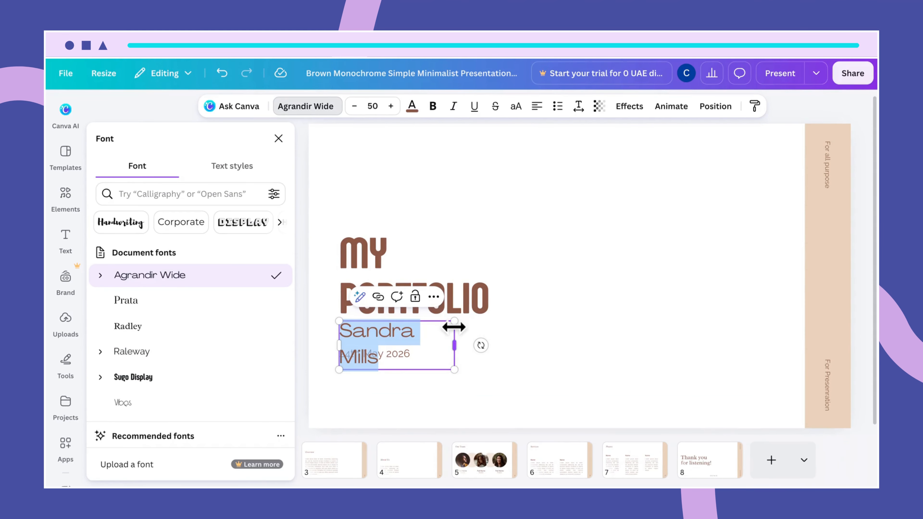
left_click_drag(454, 327, 484, 329)
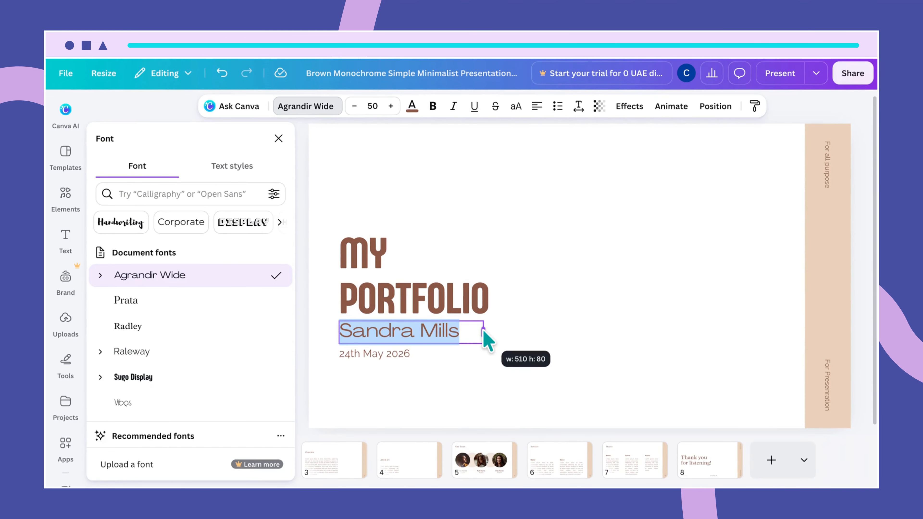
left_click_drag(483, 331, 484, 331)
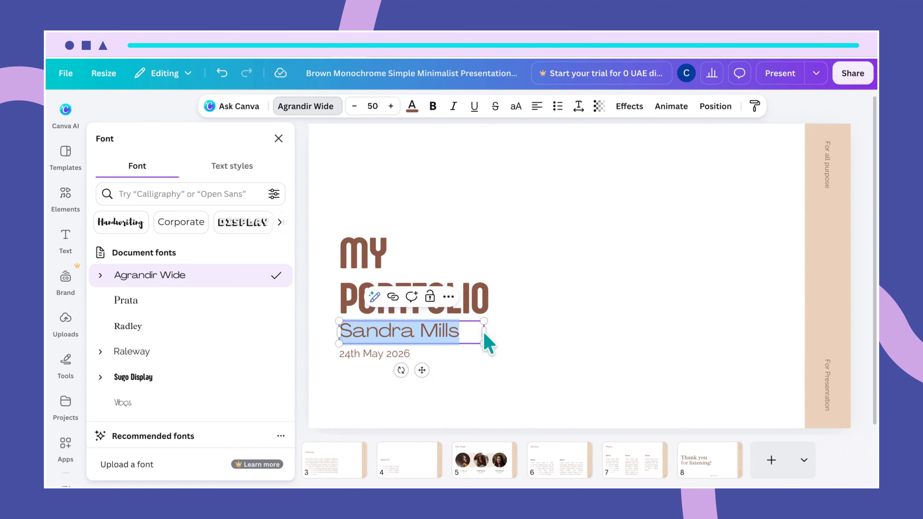
left_click(514, 414)
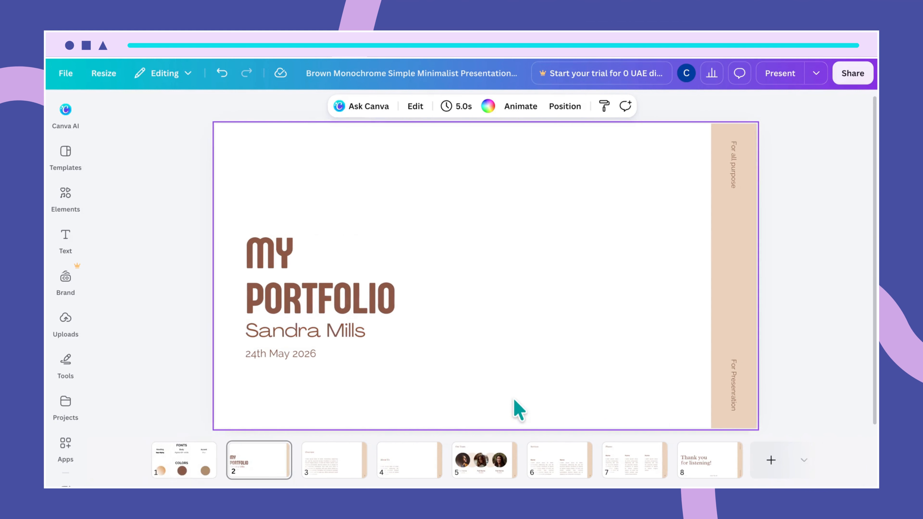
Change the font of the "24th May 2026" line to Vibes.
left_click(303, 360)
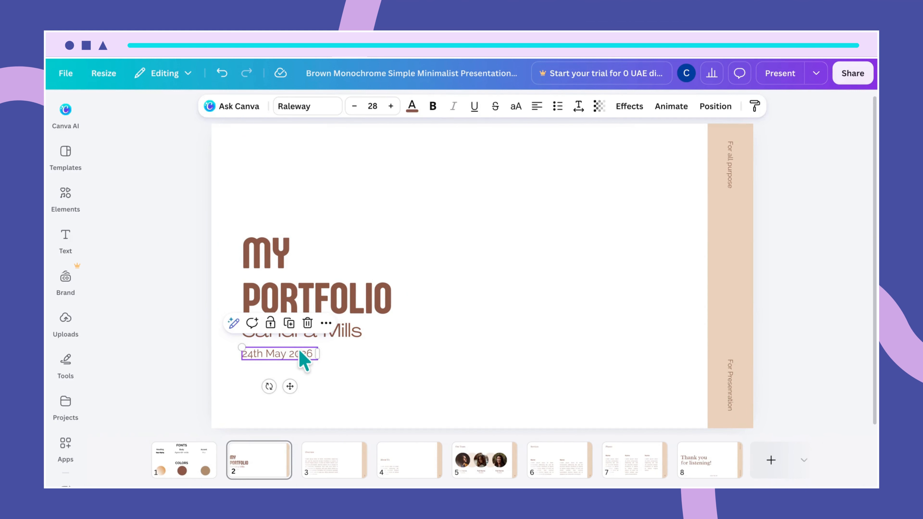
left_click(302, 107)
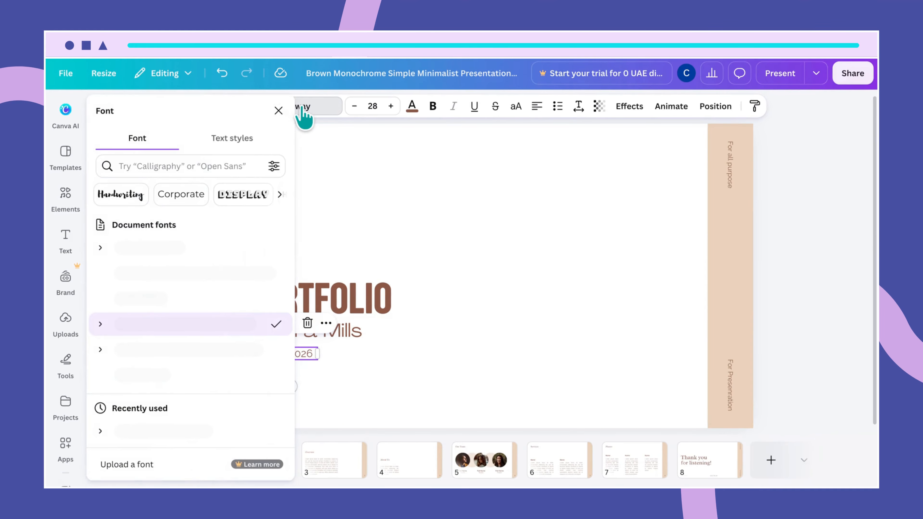
left_click(129, 403)
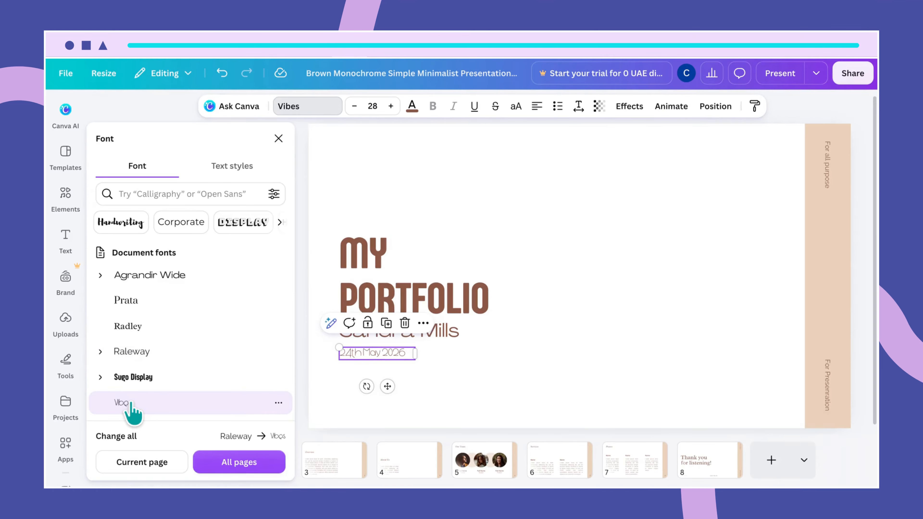
left_click(590, 327)
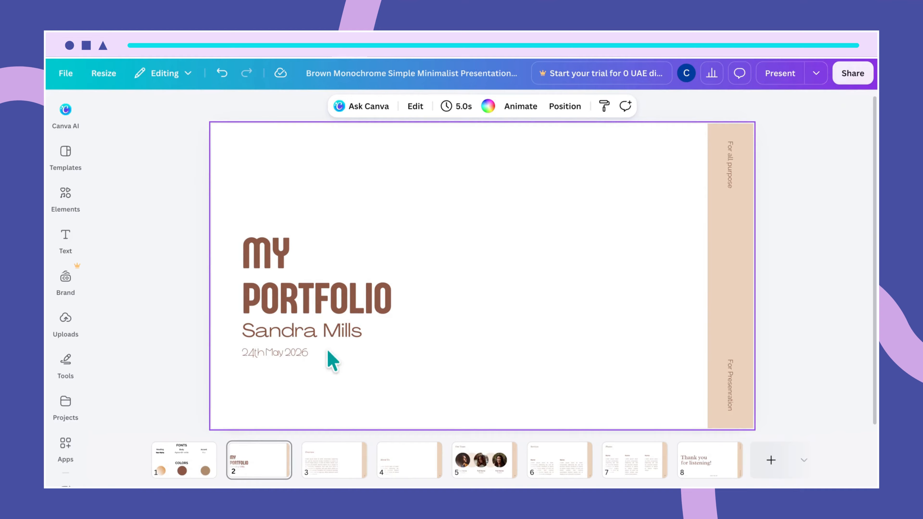
Set the date line's font size to 50 and widen its text box so the date fits on one line.
left_click(300, 354)
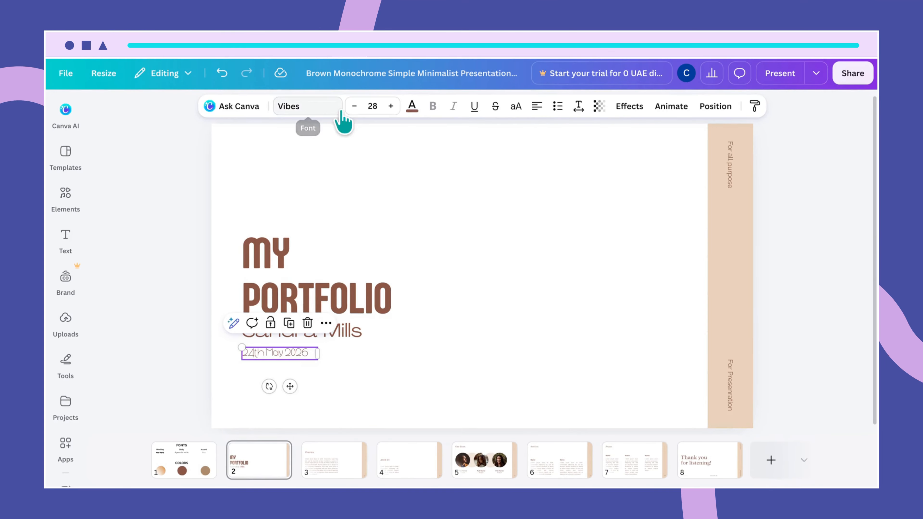
left_click(375, 106)
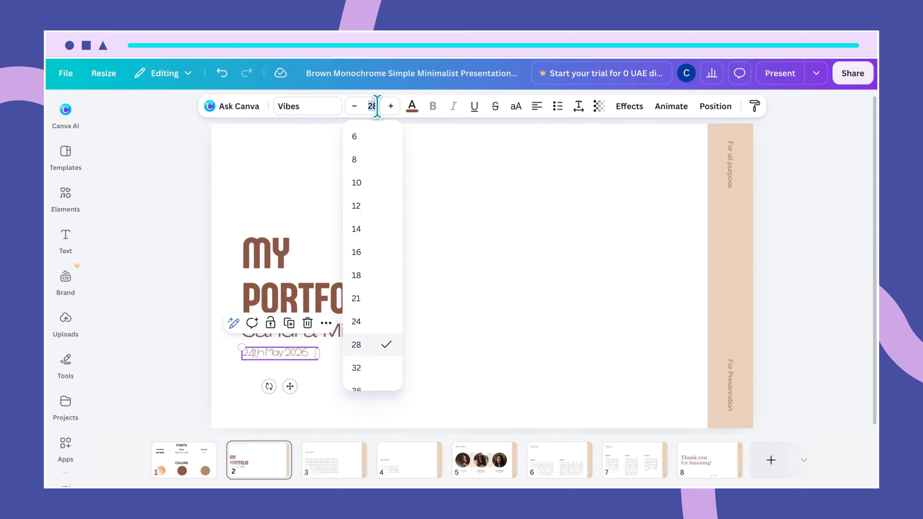
type("50")
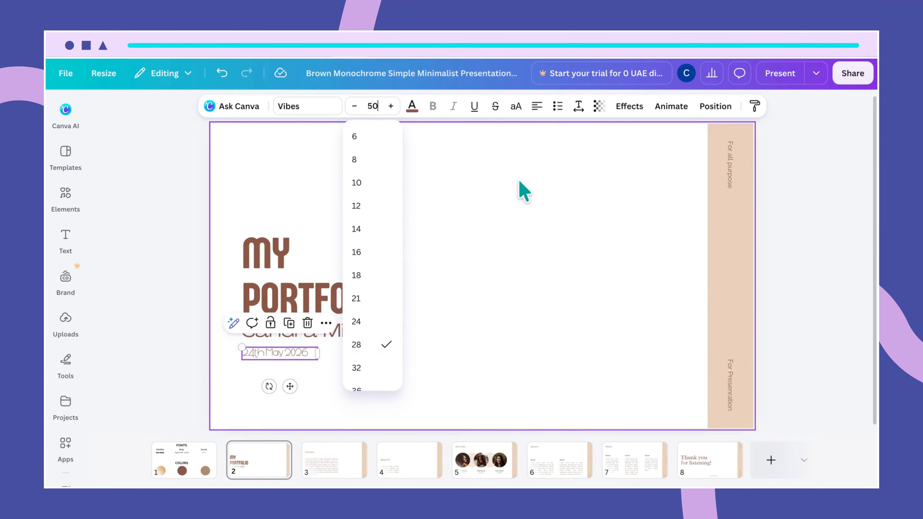
left_click(519, 190)
left_click(276, 382)
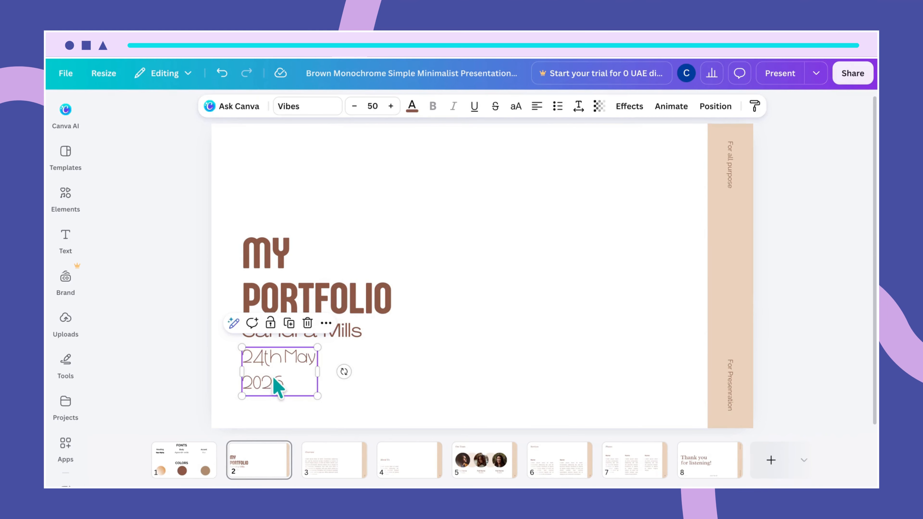
left_click_drag(320, 369, 379, 368)
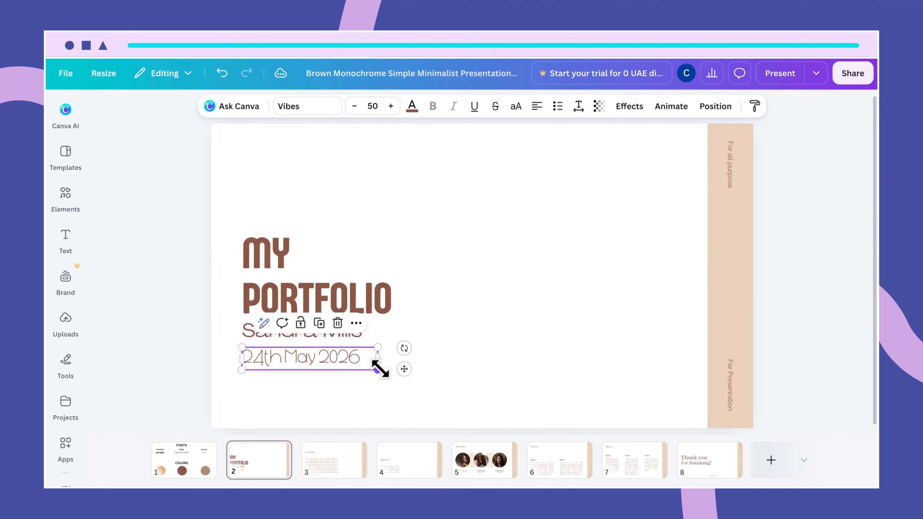
left_click(419, 406)
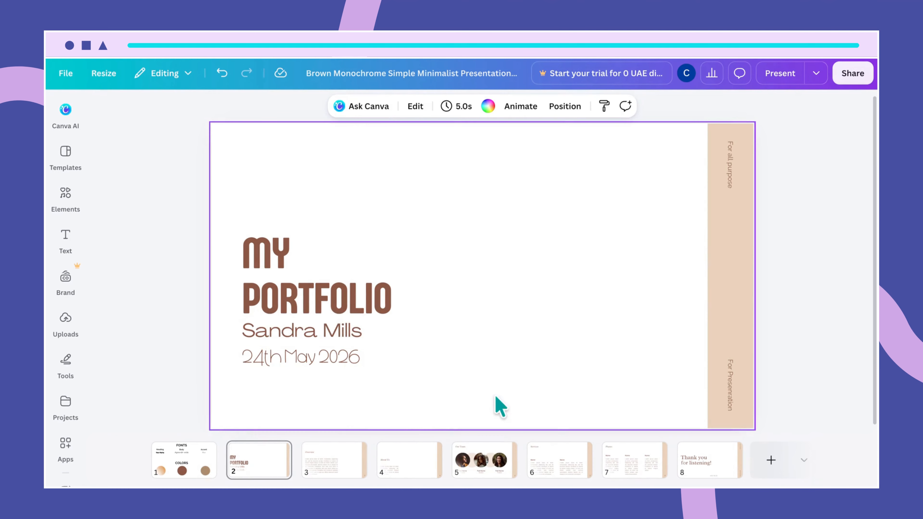
Delete the "For all purpose" and "For Presenration" labels from the slide's vertical side bar.
left_click(729, 174)
key("Delete")
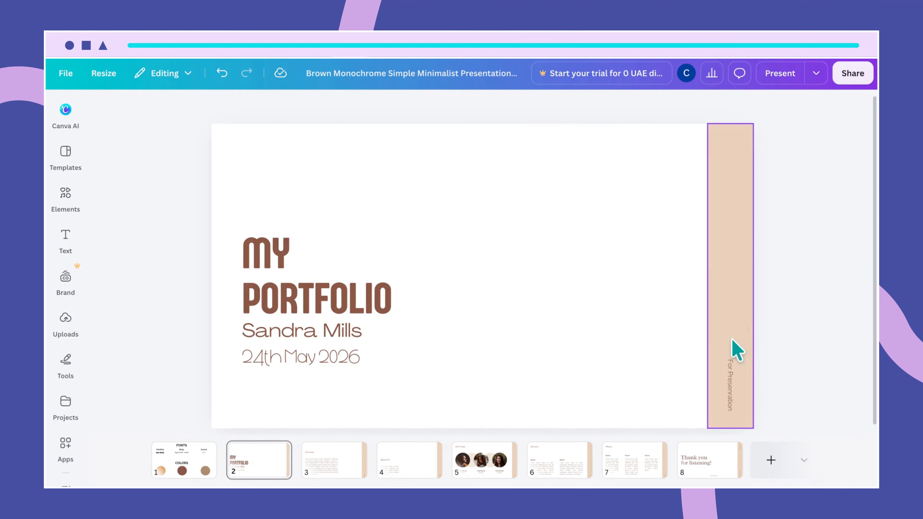
left_click(733, 372)
key("Delete")
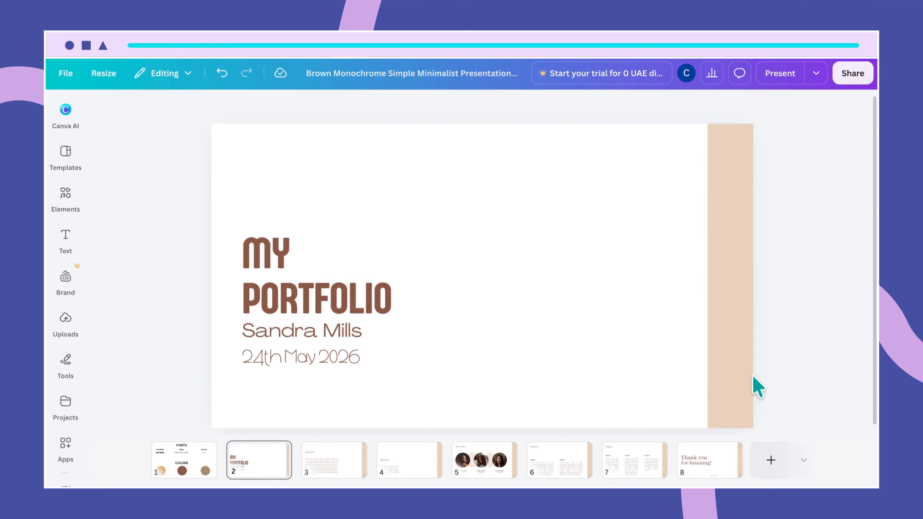
Recolour the cover slide's beige side bar with the orange #d68636 from the design's colours.
left_click(726, 277)
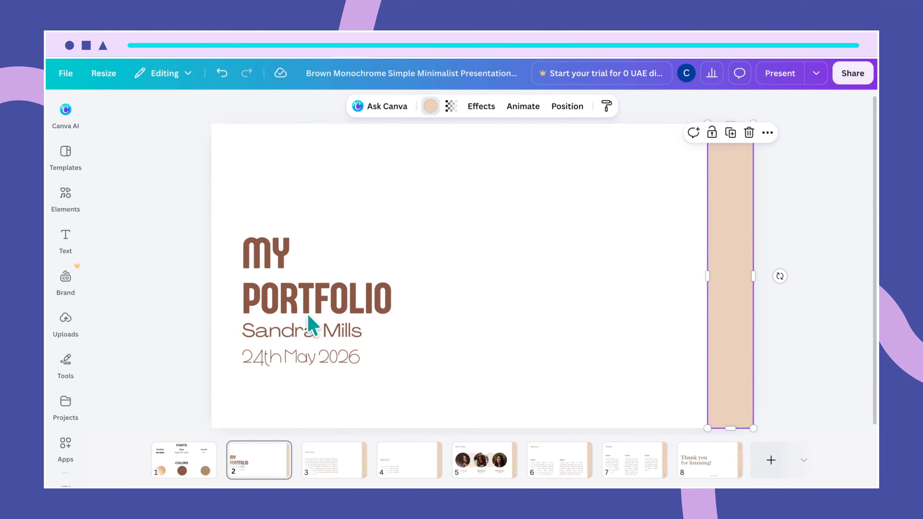
left_click(218, 196)
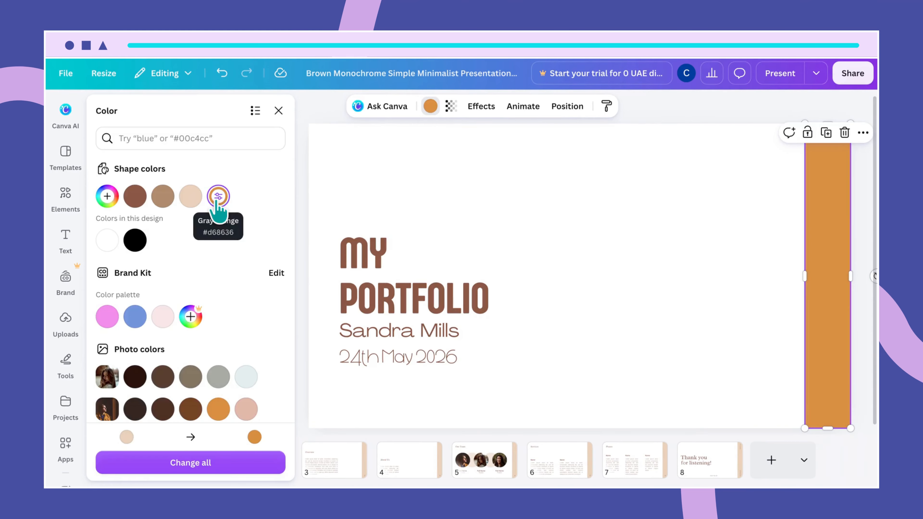
left_click(714, 265)
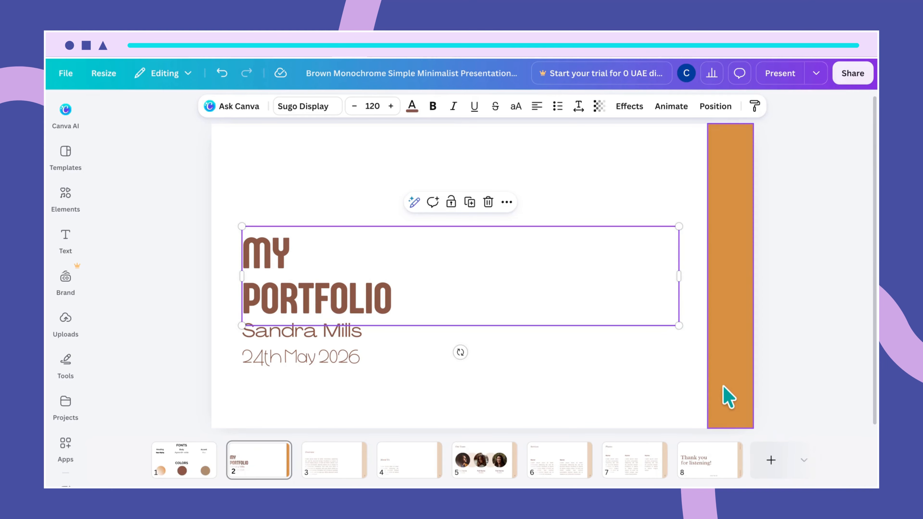
Add a new text box to the cover slide and move it over towards the orange side bar.
key("t")
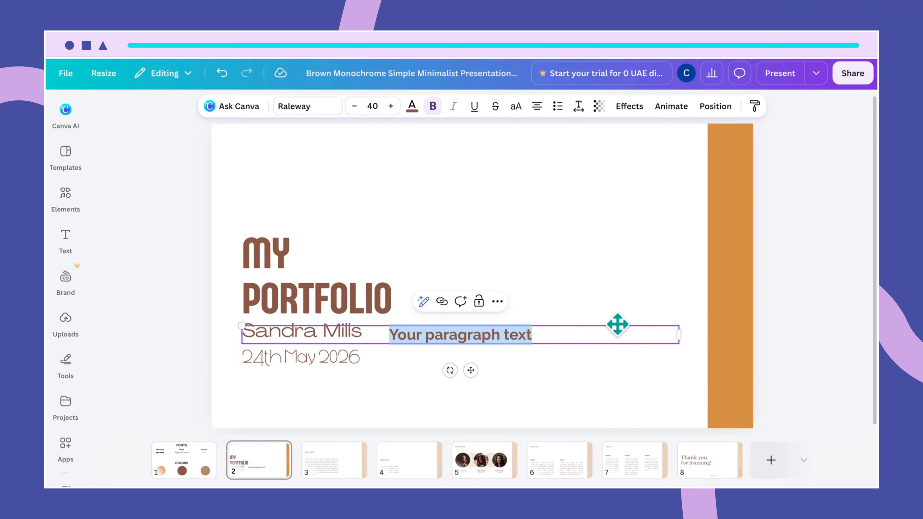
left_click(619, 331)
left_click_drag(616, 323, 715, 265)
Replace the new text box's placeholder text with the page number "1".
key("BackSpace")
key("BackSpace")
key("BackSpace")
key("BackSpace")
key("BackSpace")
key("BackSpace")
key("BackSpace")
key("BackSpace")
key("BackSpace")
key("BackSpace")
key("BackSpace")
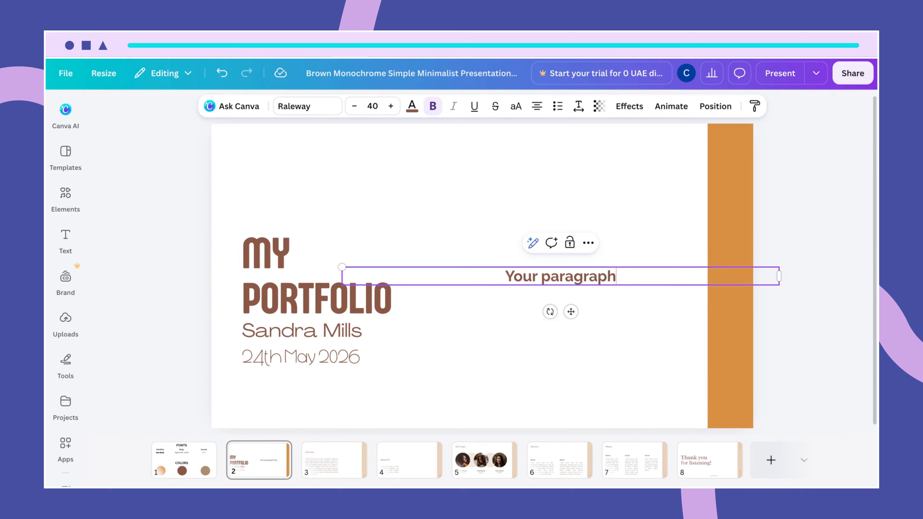
key("BackSpace")
key("BackSpace")
key("BackSpace")
key("BackSpace")
key("BackSpace")
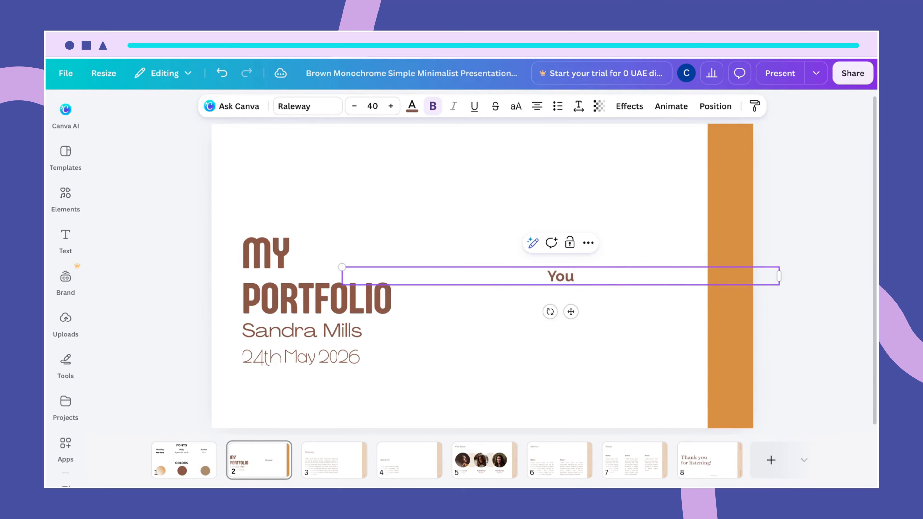
key("BackSpace")
type("1")
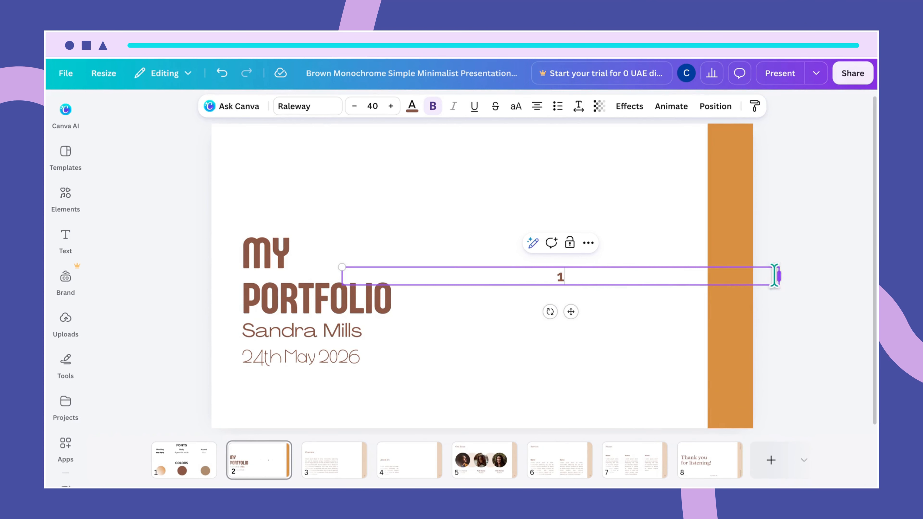
Narrow the page number's text box to fit the digit and place it at the foot of the orange side bar.
left_click_drag(774, 276, 727, 407)
left_click(427, 268)
left_click(347, 280)
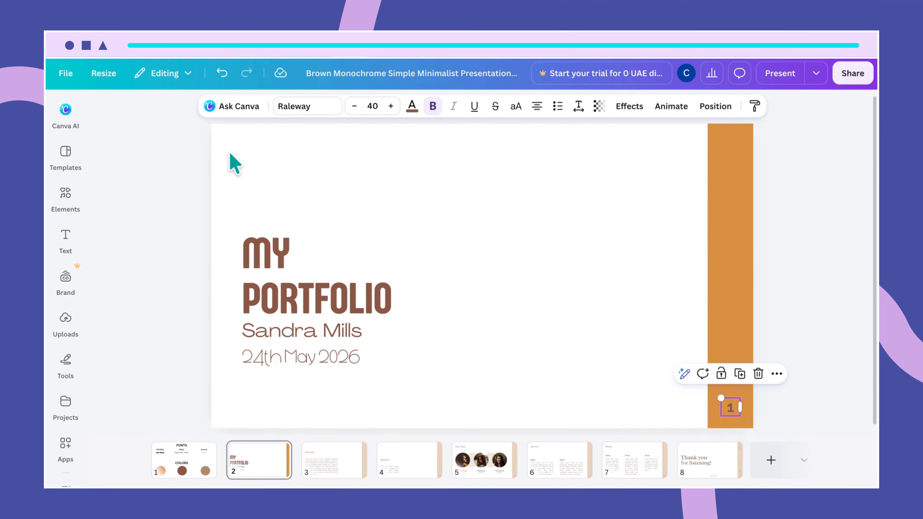
Colour the page number white and change its font to Agrandir Wide.
left_click(412, 109)
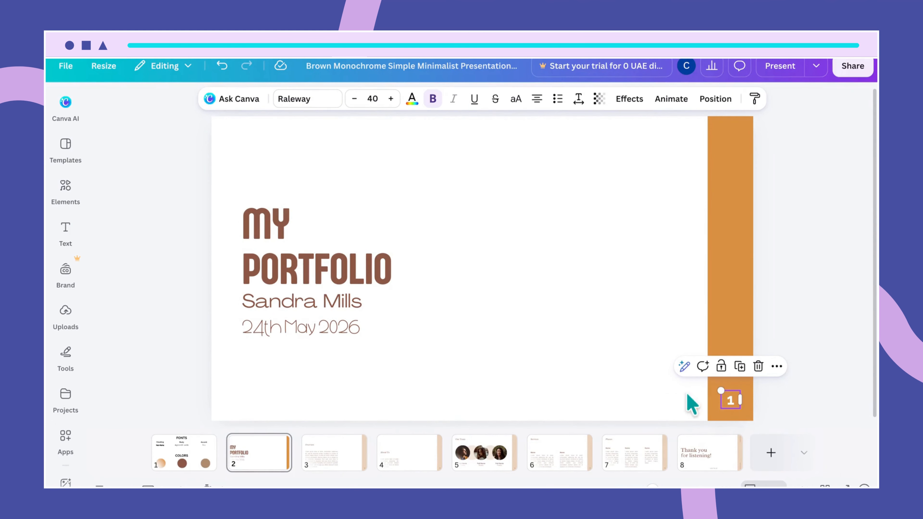
left_click(305, 100)
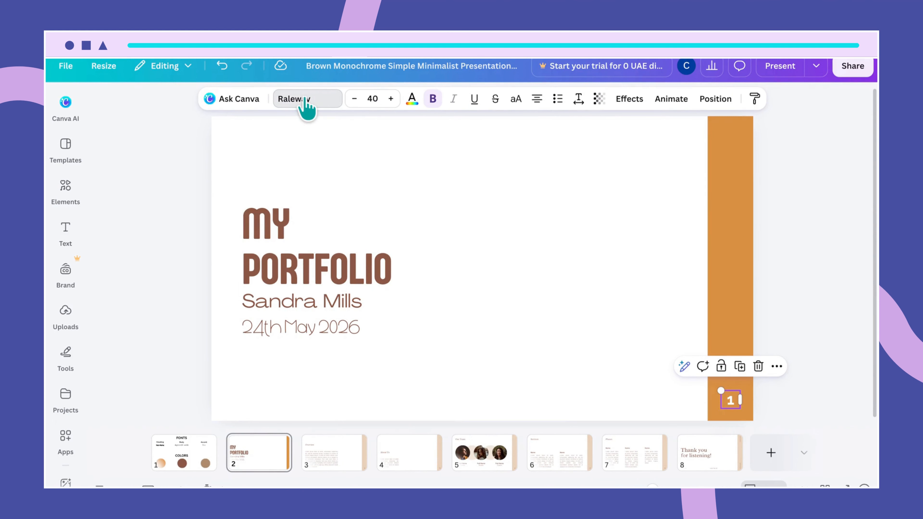
left_click(120, 273)
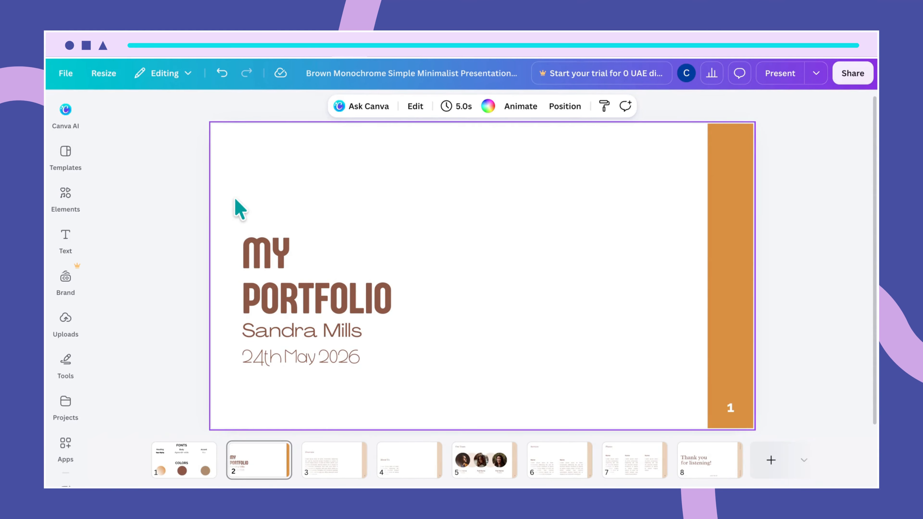
Move the title, name and date together straight up so the block is vertically centred on the slide.
left_click_drag(235, 201, 342, 380)
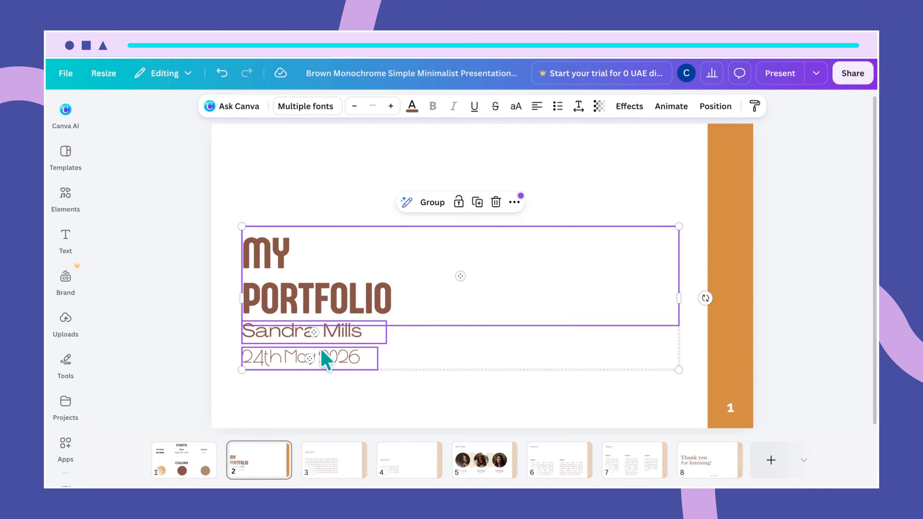
left_click_drag(322, 347, 319, 326)
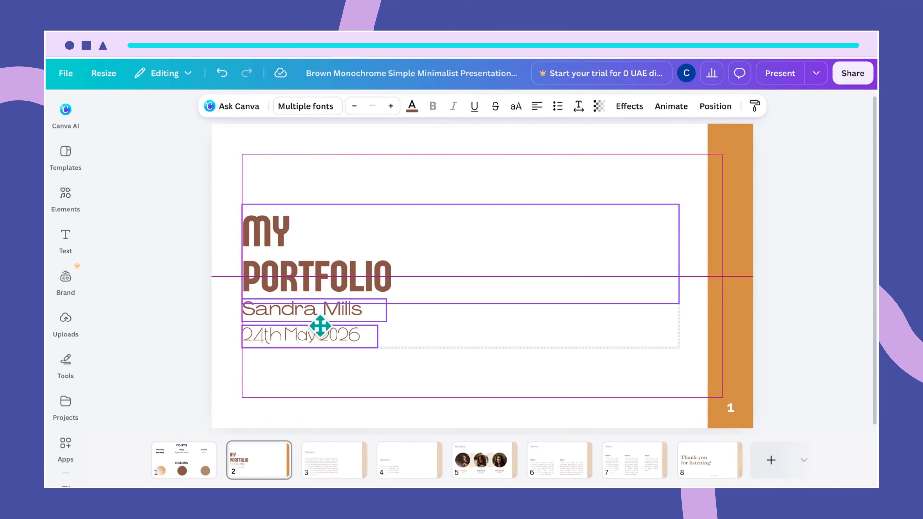
left_click_drag(320, 327, 320, 327)
left_click(447, 412)
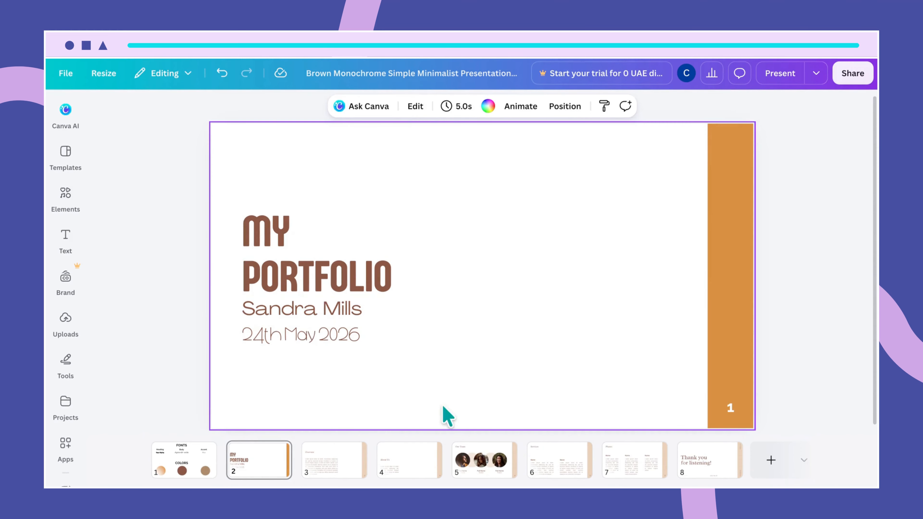
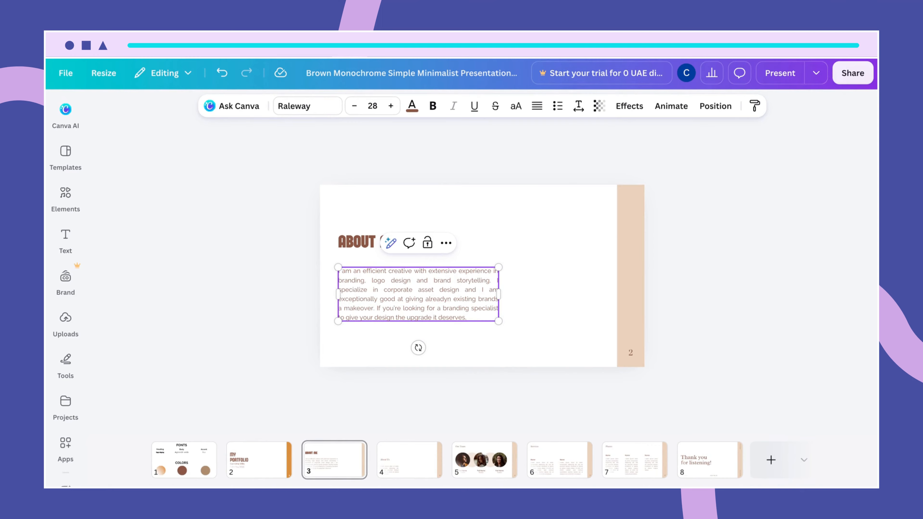
Finish the About Me paragraph's last sentence with "you candidate." and left-align the paragraph.
type("you candidate.")
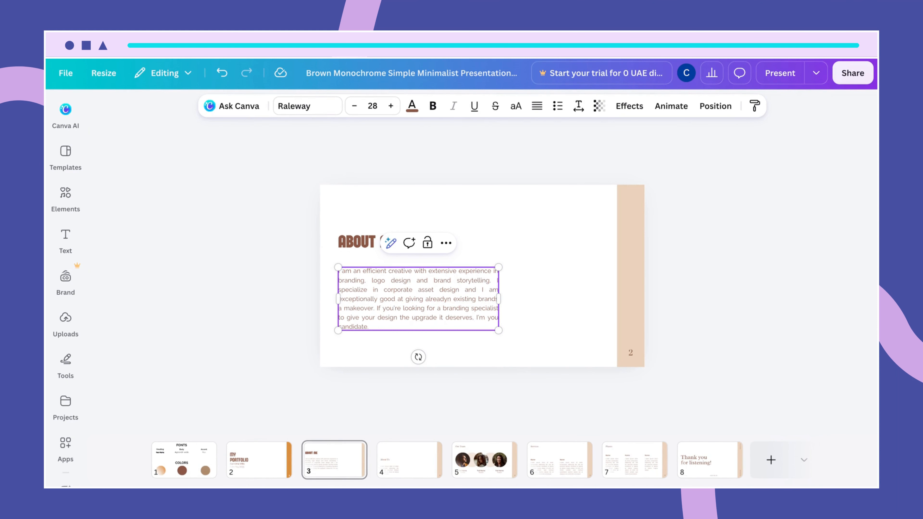
left_click(556, 303)
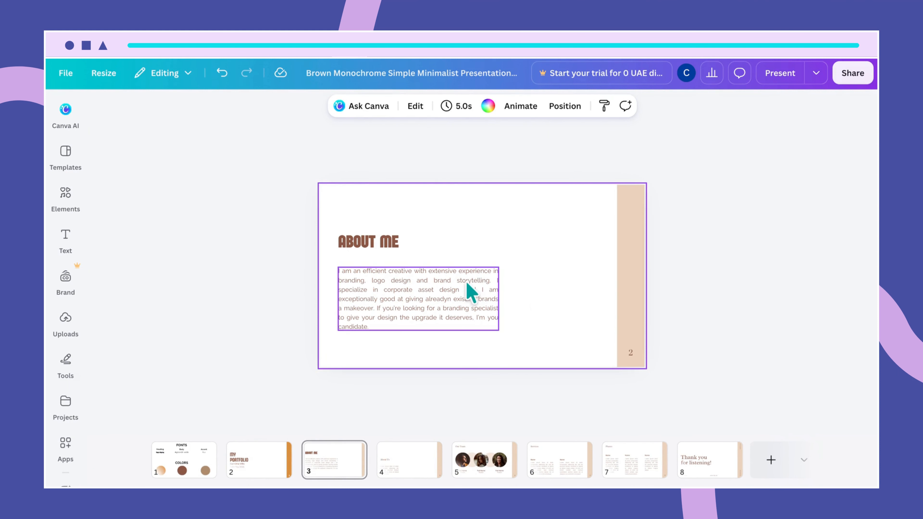
left_click(468, 291)
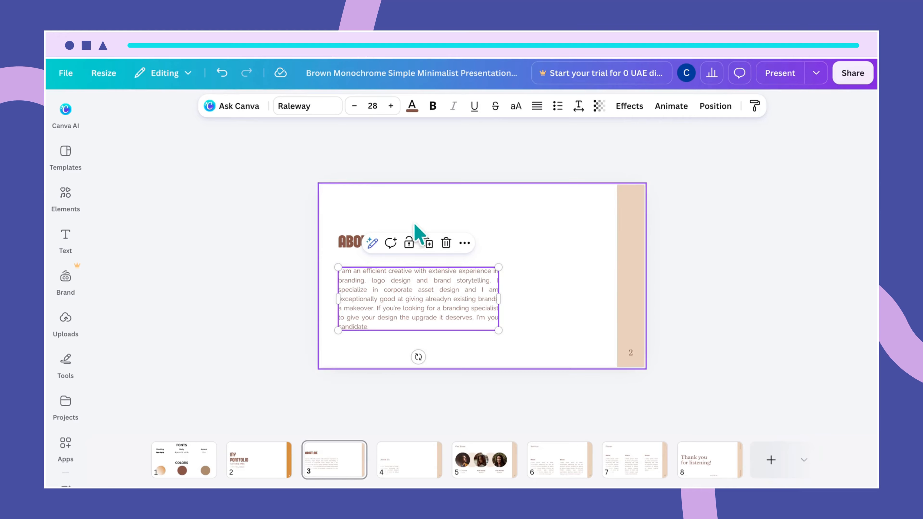
left_click(538, 106)
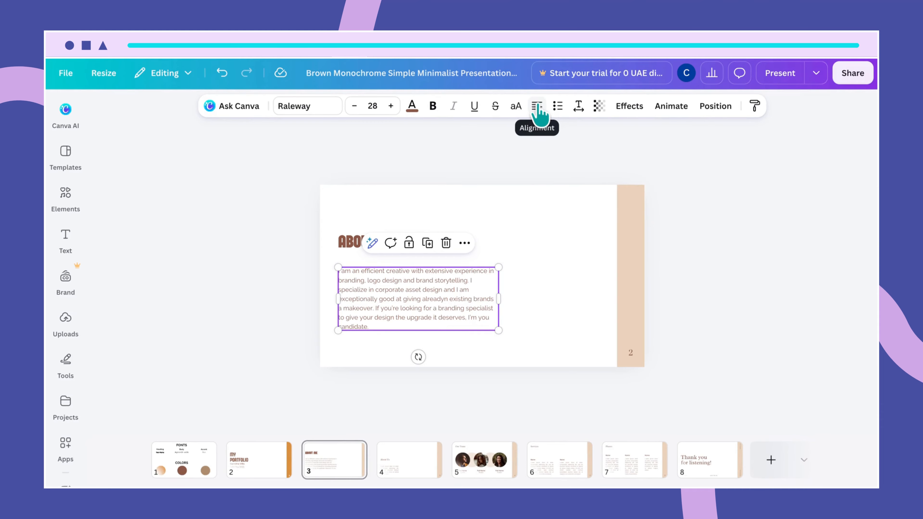
left_click(524, 275)
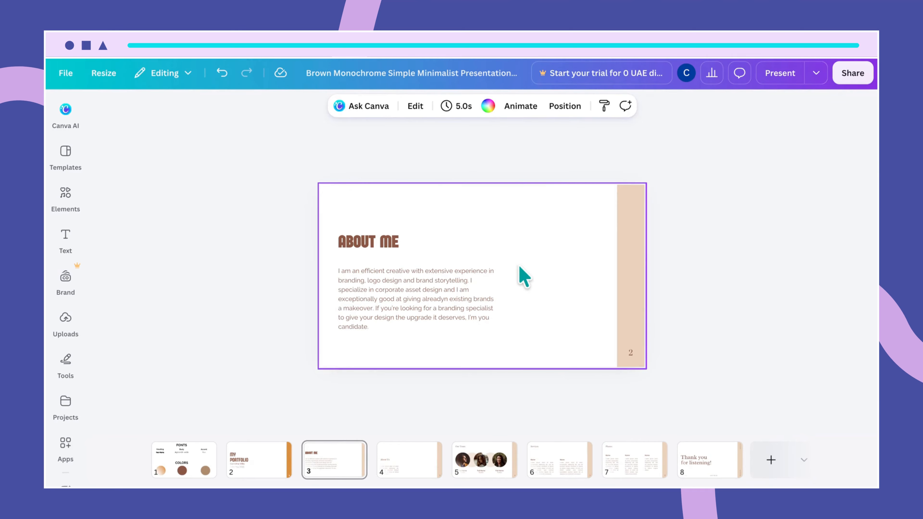
Move the About Me paragraph slightly up, closer to its heading.
left_click(470, 288)
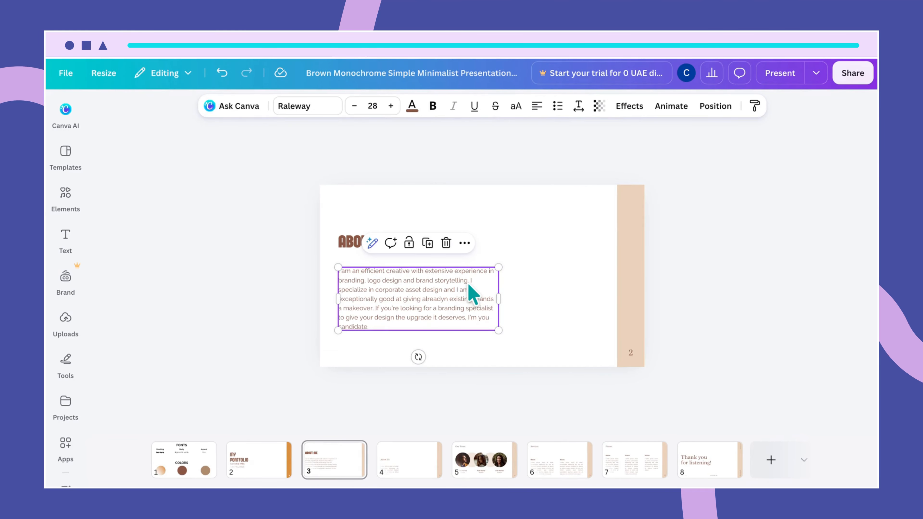
left_click_drag(469, 284, 471, 282)
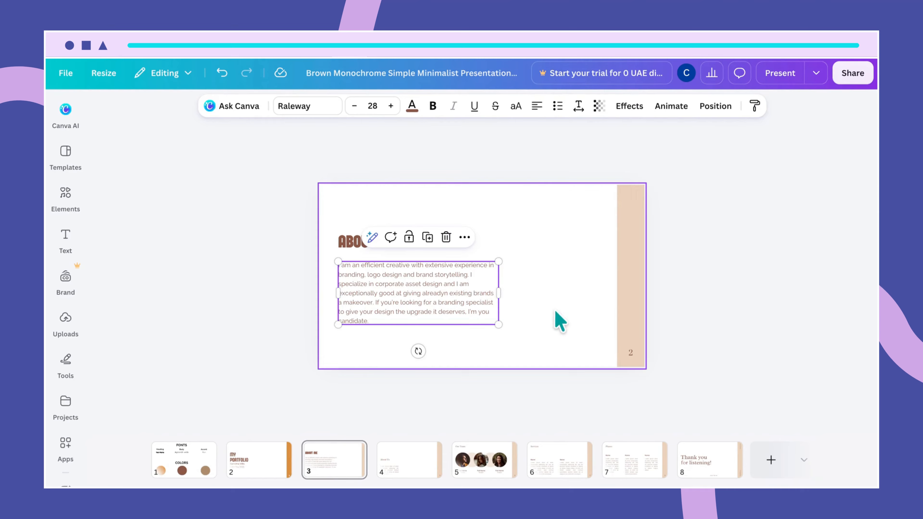
left_click(556, 320)
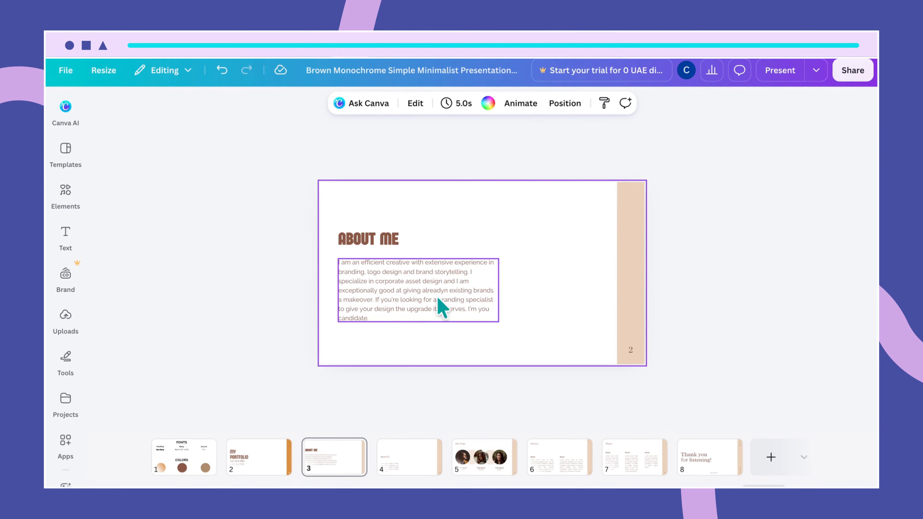
Correct the misspelt word "alreadyn" in the About Me paragraph to "already".
left_click(452, 300)
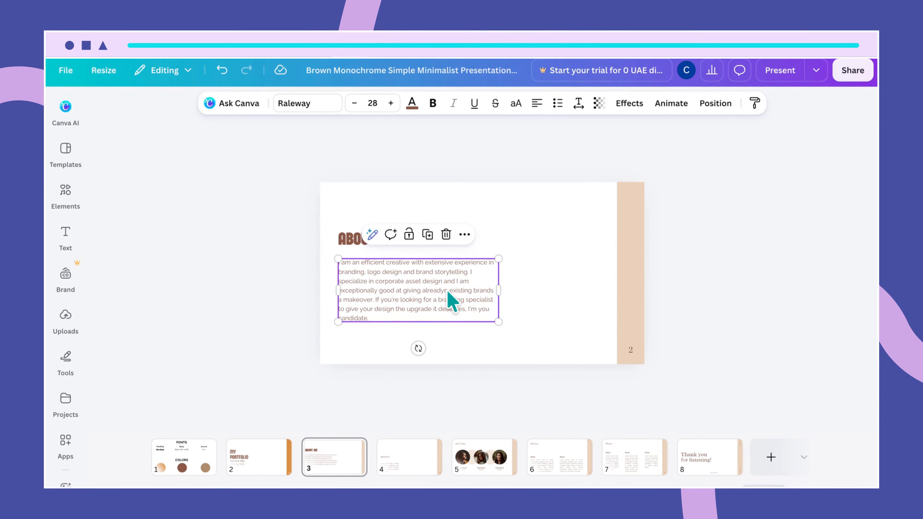
key("BackSpace")
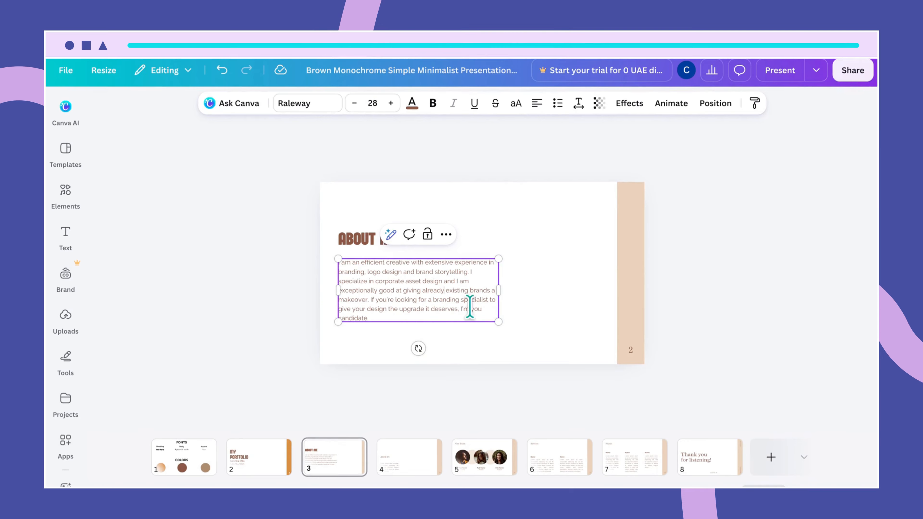
left_click(543, 323)
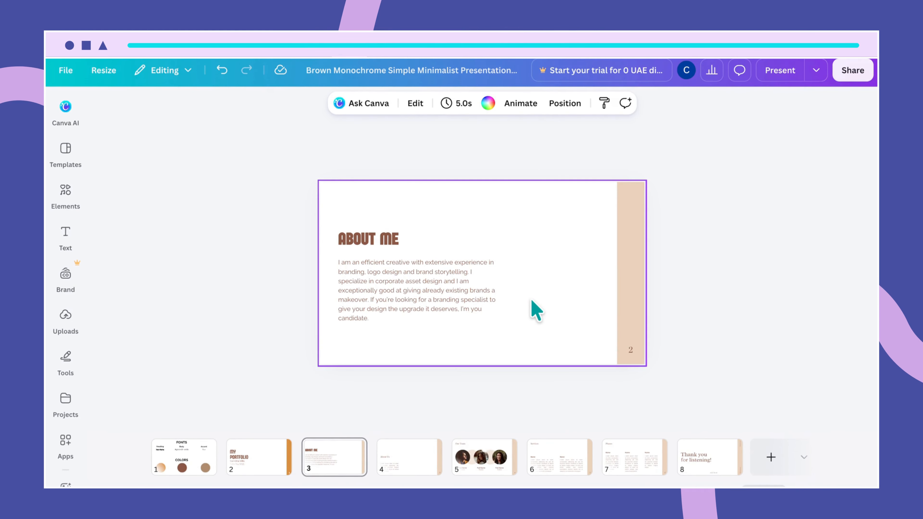
left_click(480, 287)
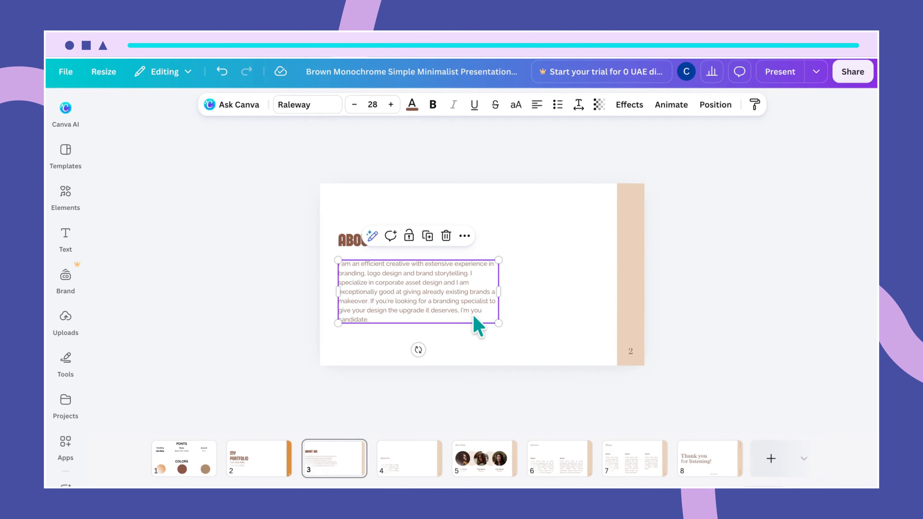
left_click(519, 311)
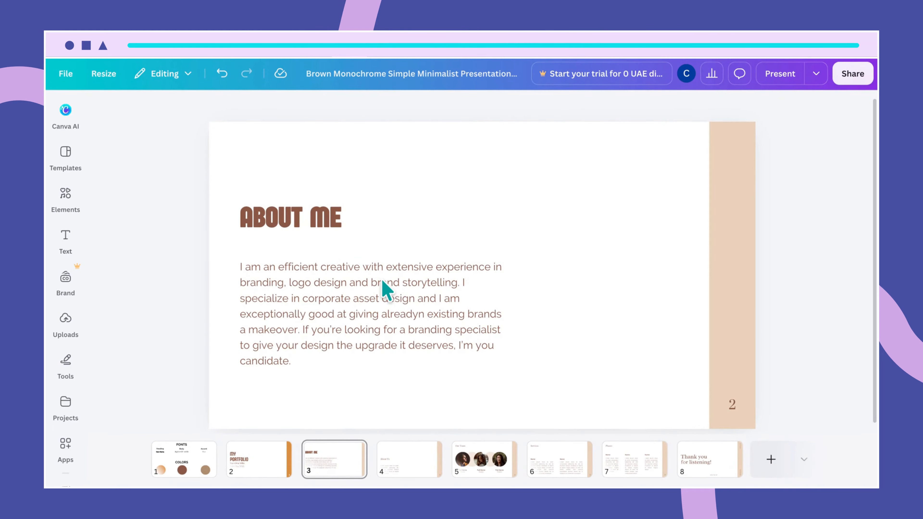
Change the About Me paragraph's font to Agrandir Wide and move the paragraph slightly up towards the heading.
left_click(385, 289)
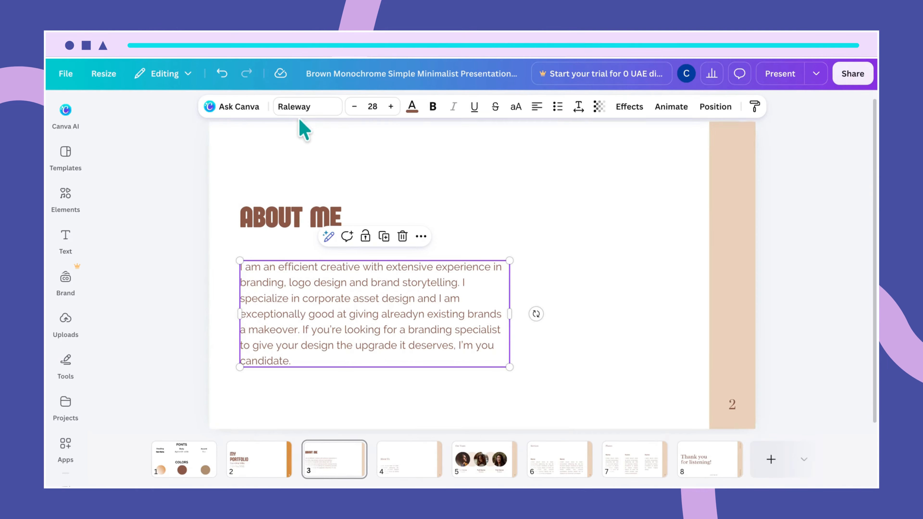
left_click(301, 109)
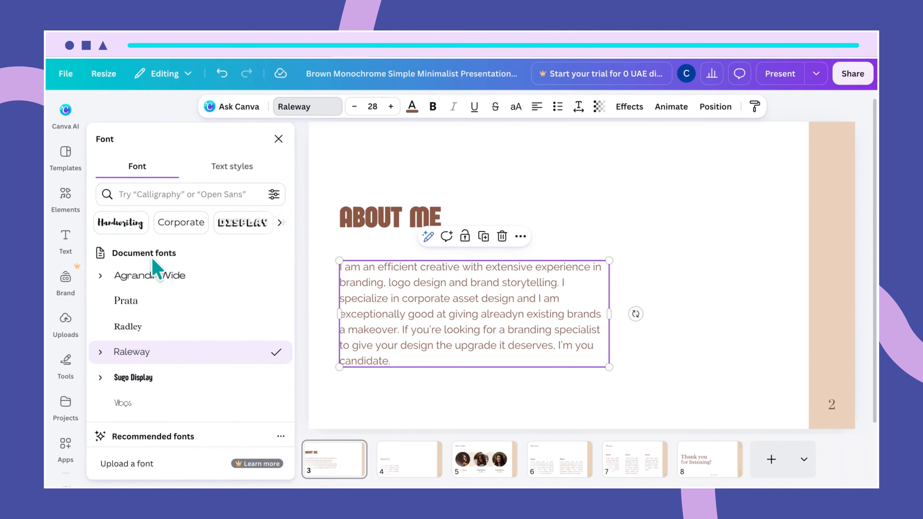
left_click(156, 278)
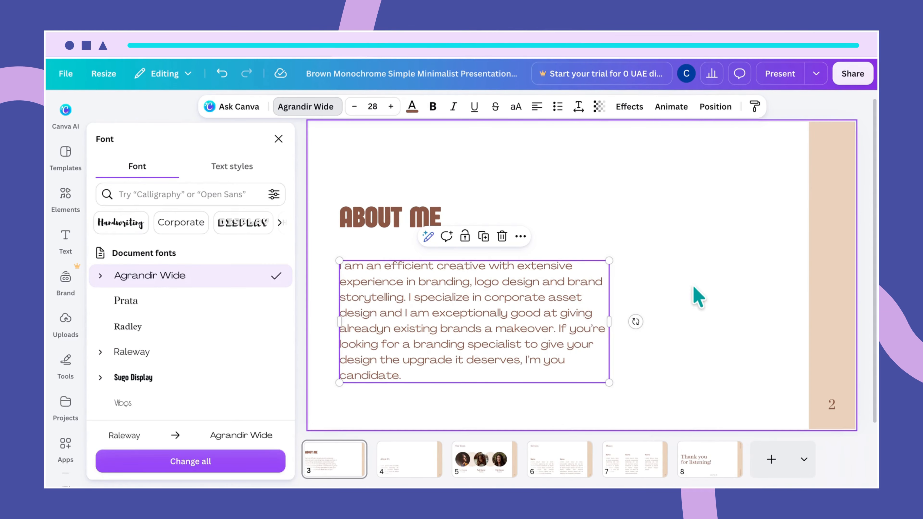
left_click(697, 296)
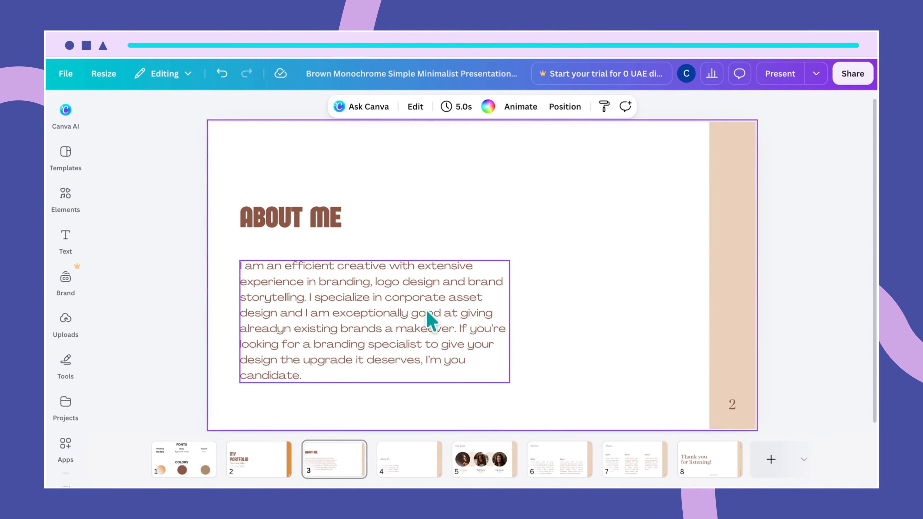
left_click(431, 320)
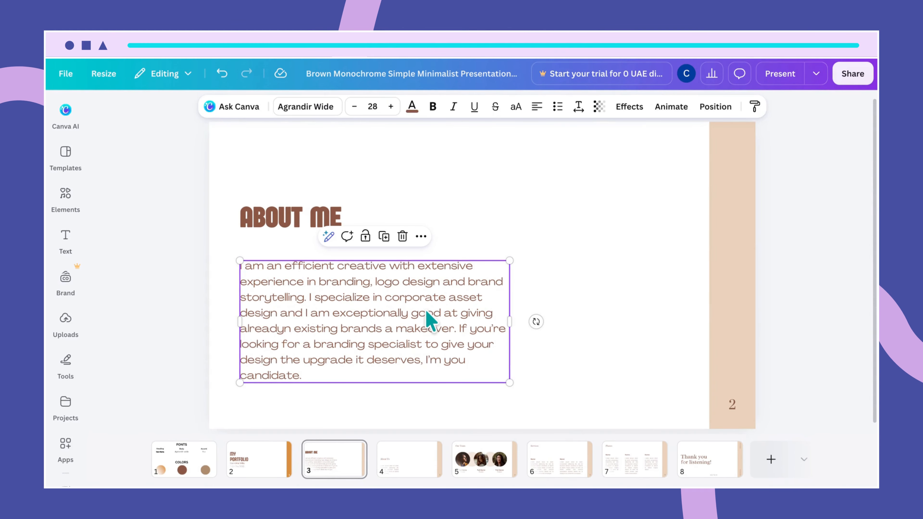
left_click_drag(430, 319, 428, 303)
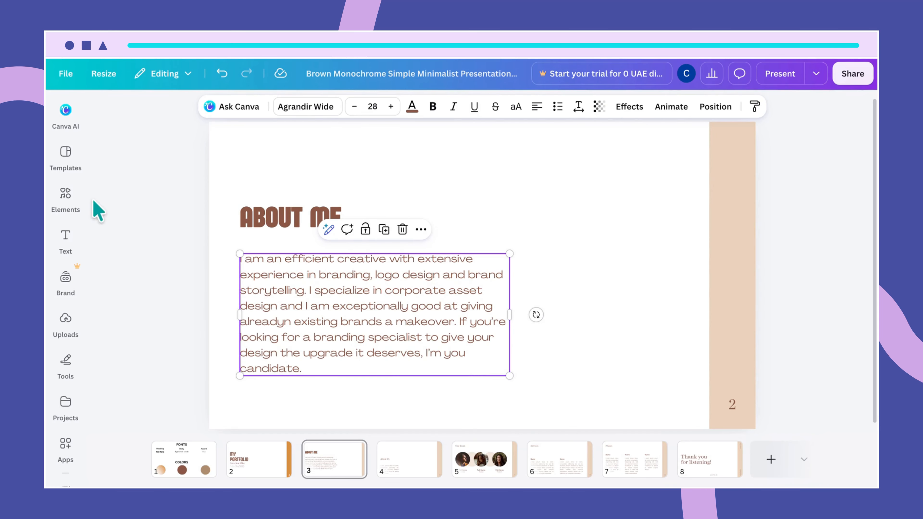
Search the elements for "rounded sqaure frame" and show all the matching frames.
left_click(72, 200)
left_click(154, 110)
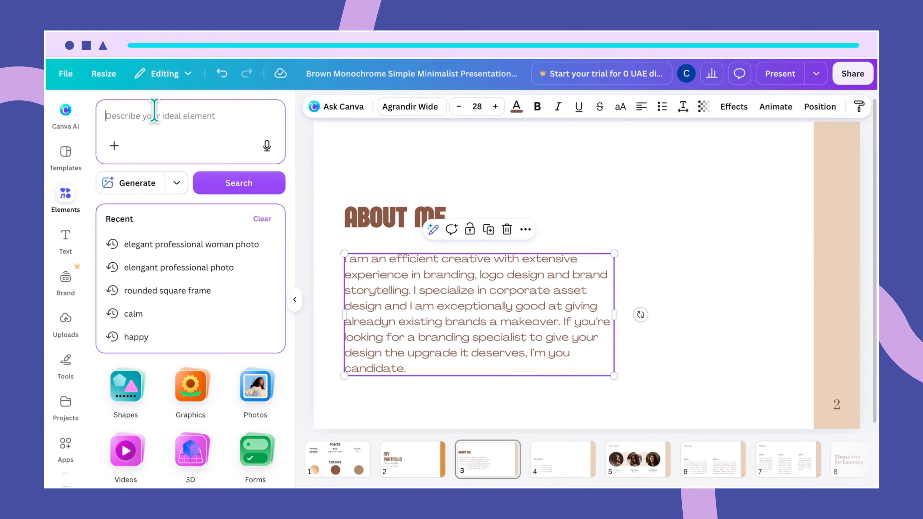
type("rounded s")
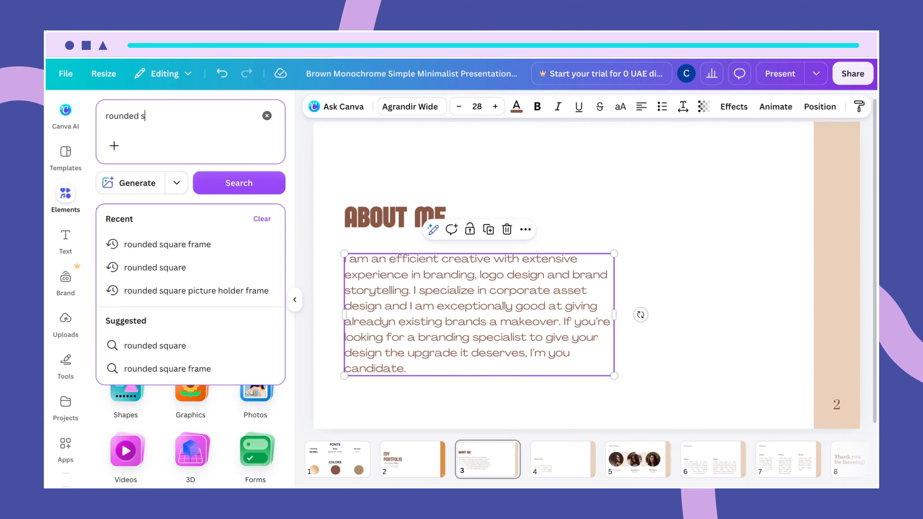
type("qaure fra")
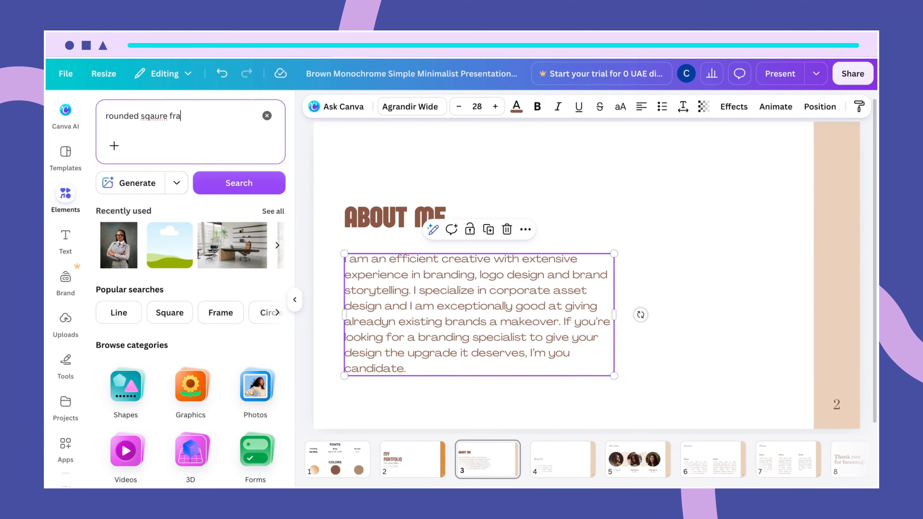
type("me")
key("Return")
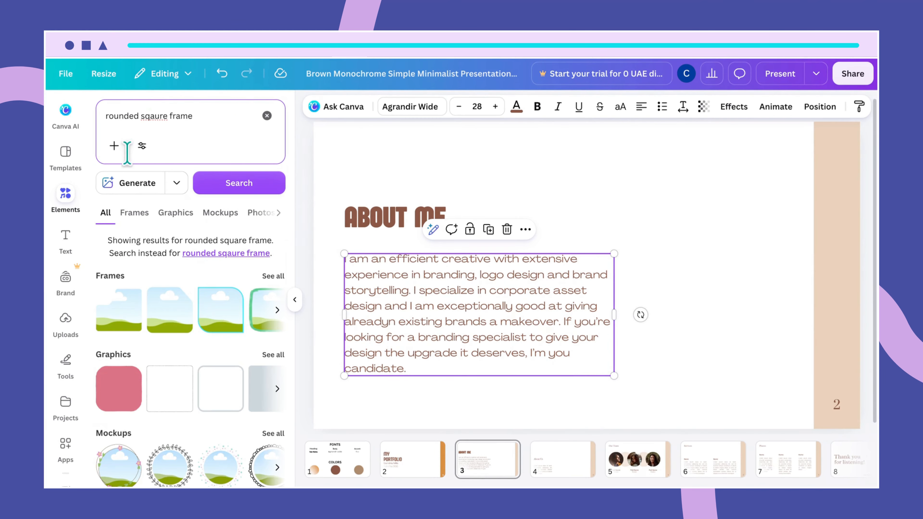
left_click(274, 276)
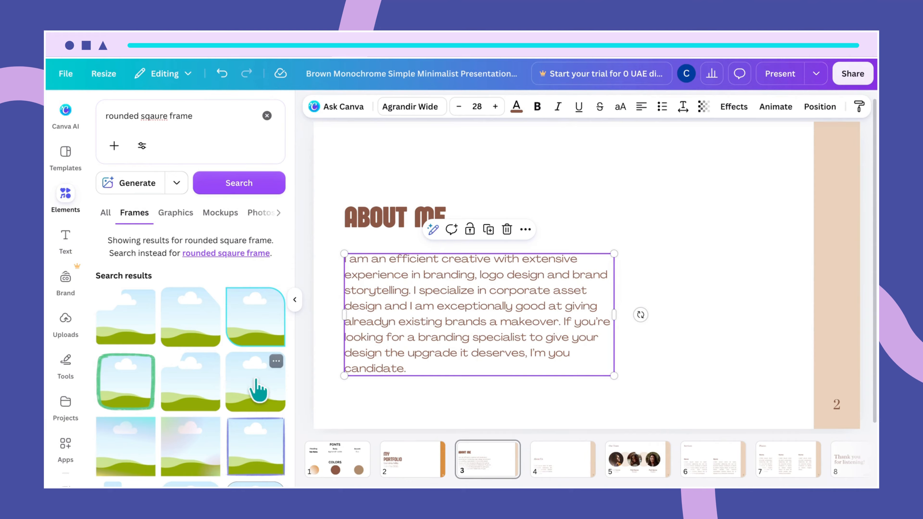
Insert the plain square frame with rounded corners and place it between the About Me paragraph and the side bar.
left_click(276, 362)
left_click(258, 394)
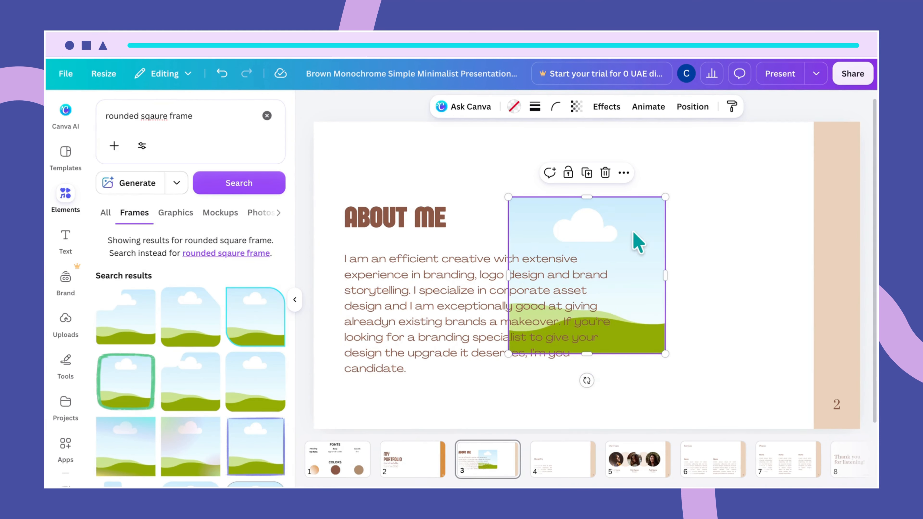
left_click_drag(638, 243, 752, 259)
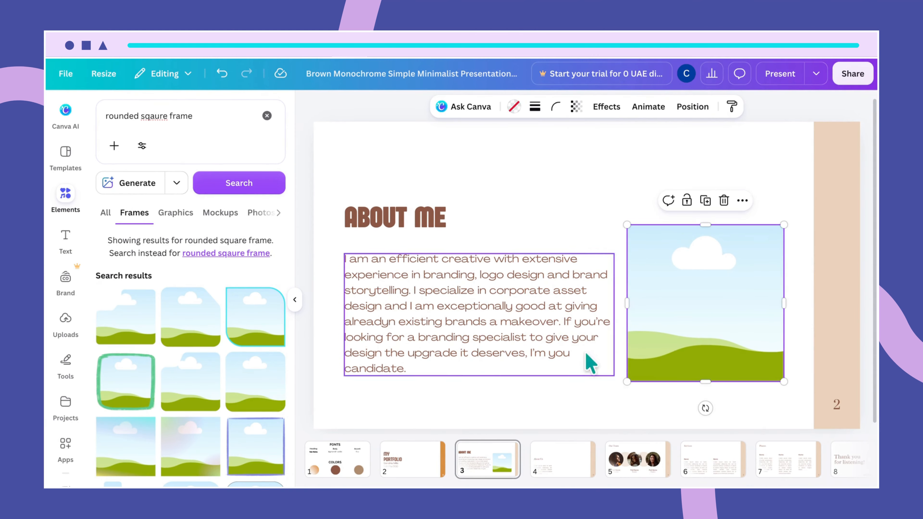
left_click(582, 392)
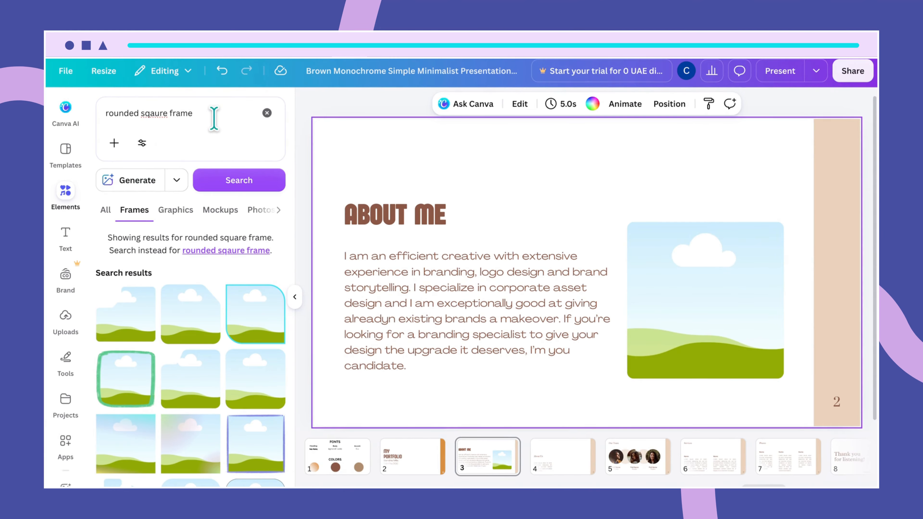
Replace the frame search with a search of the elements for "elegant professional woman photo".
left_click(267, 113)
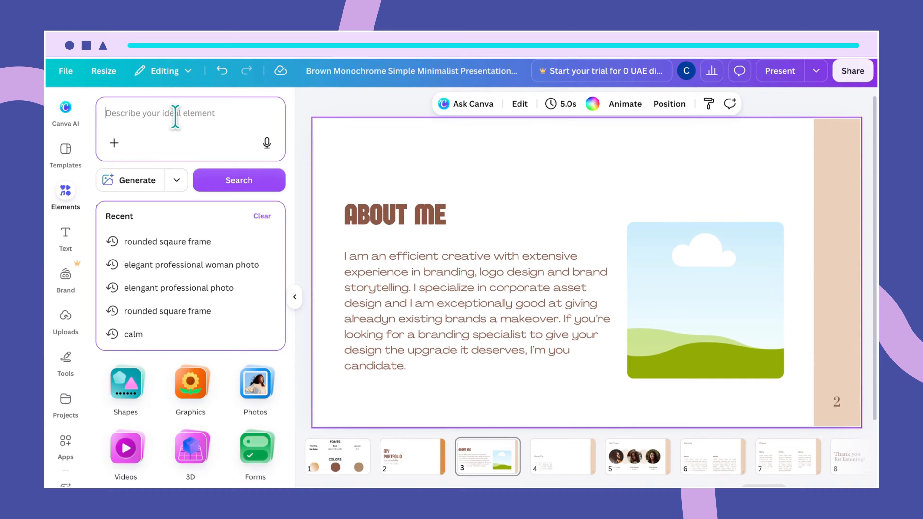
type("e")
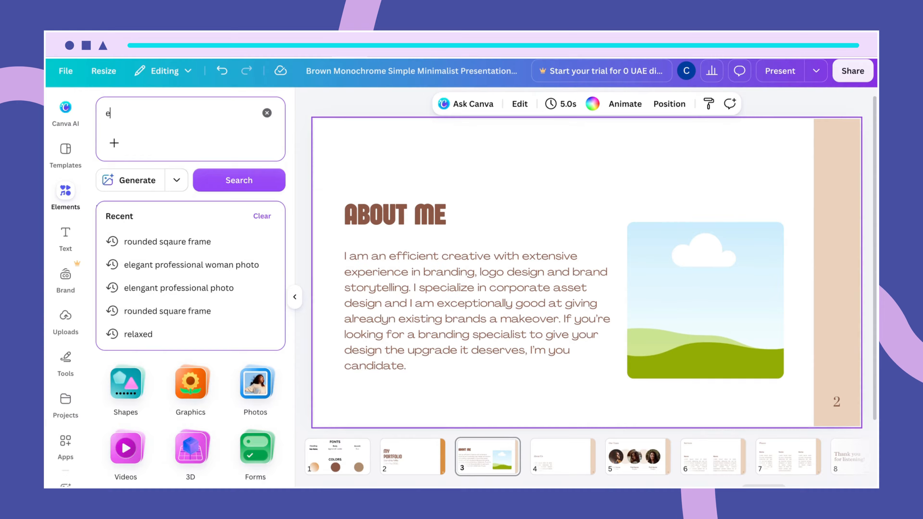
type("legant ")
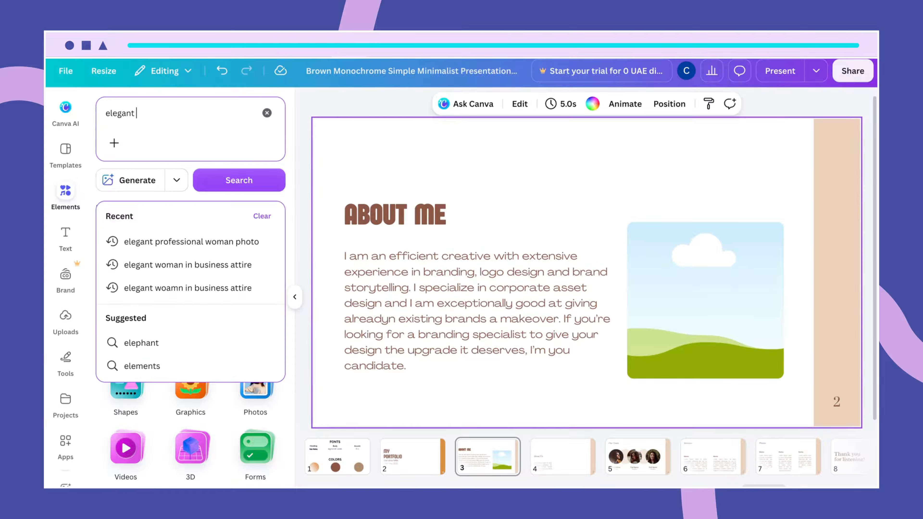
type("professiona")
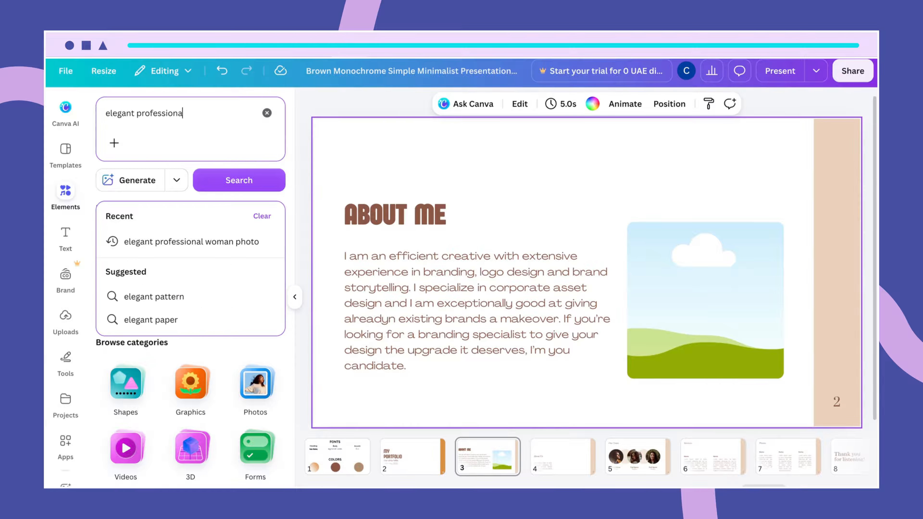
type("l wa")
key("BackSpace")
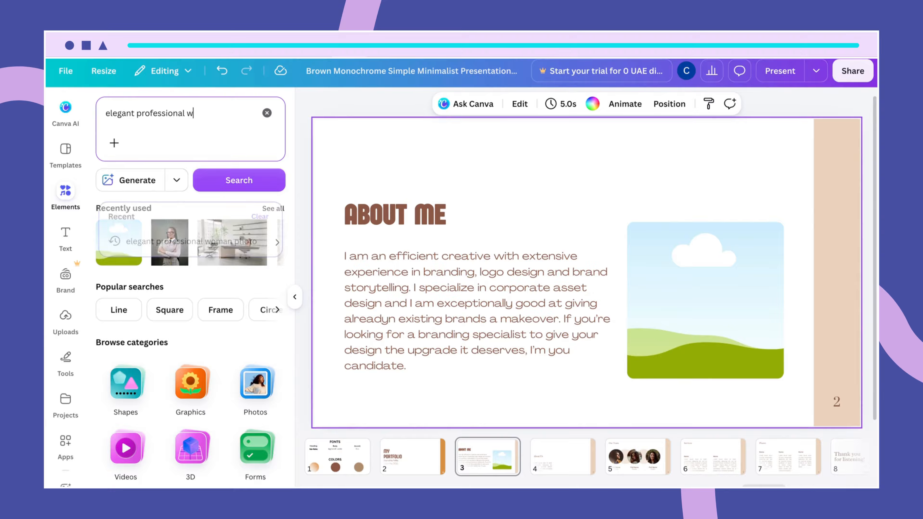
type("o")
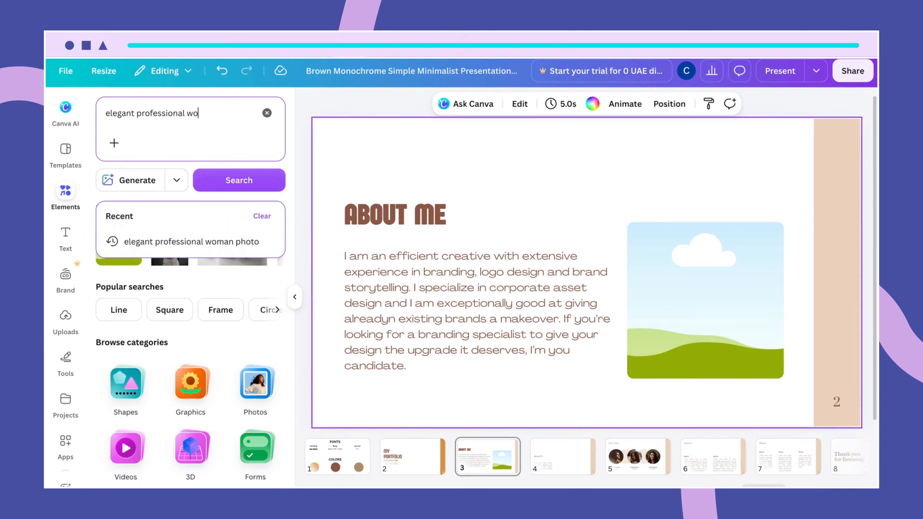
type("man photo")
key("Return")
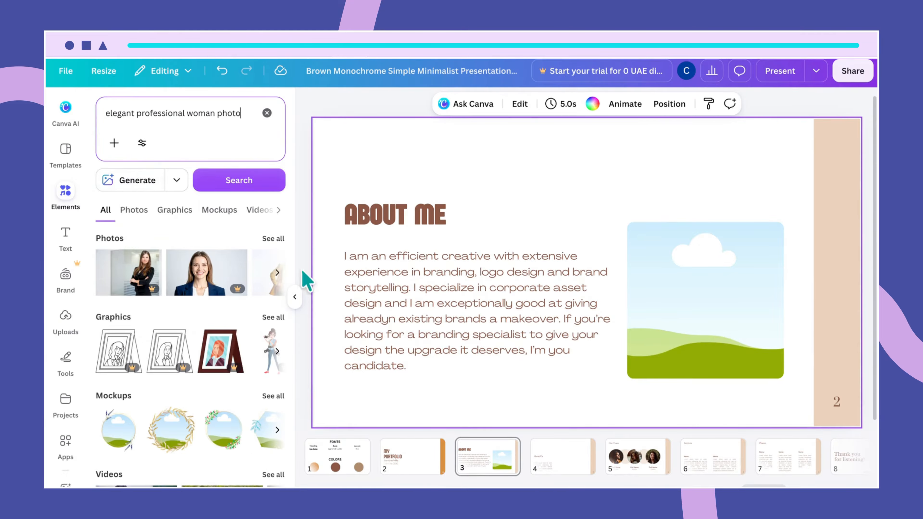
Limit the search results to photos and fill the About Me frame with the portrait of the woman in black glasses and a grey blazer.
left_click(133, 209)
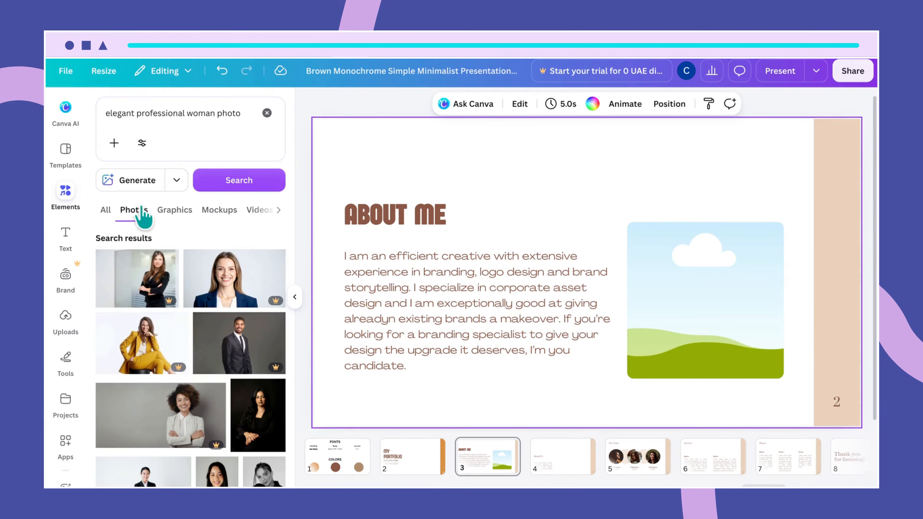
scroll(216, 327, "down", 3)
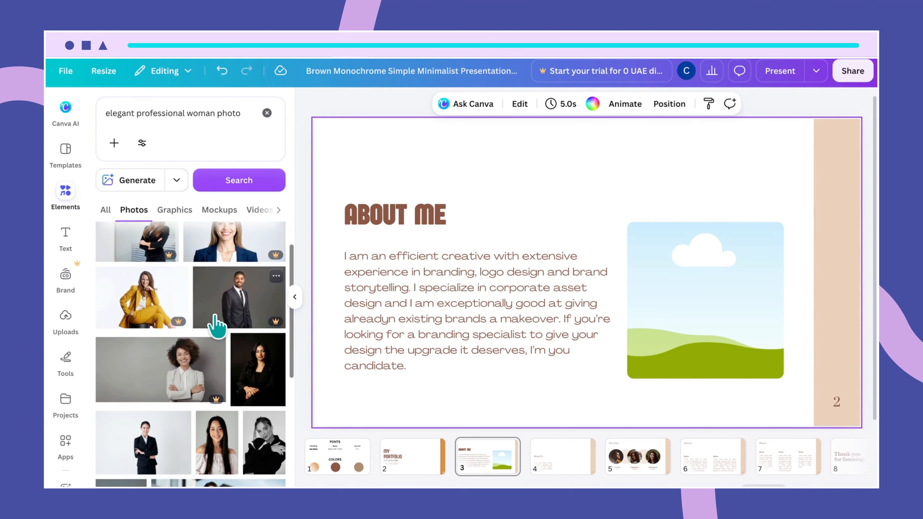
scroll(214, 316, "down", 10)
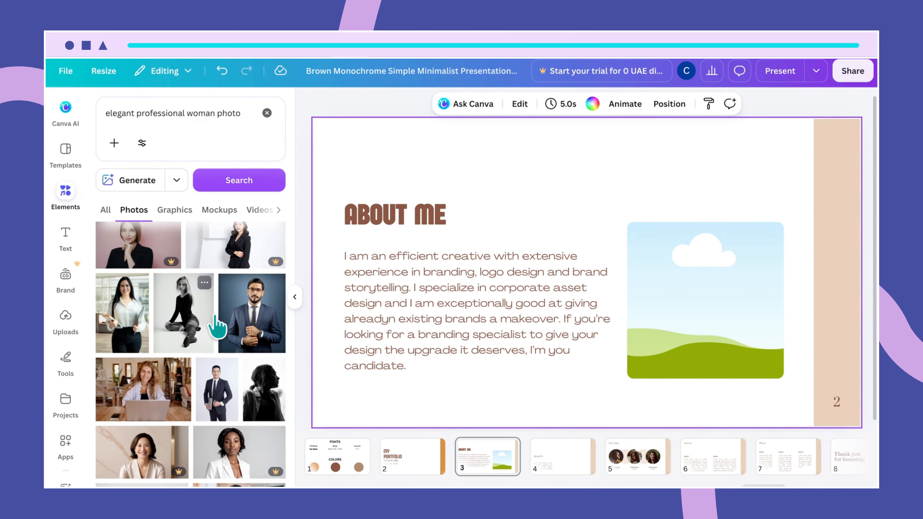
scroll(217, 326, "down", 5)
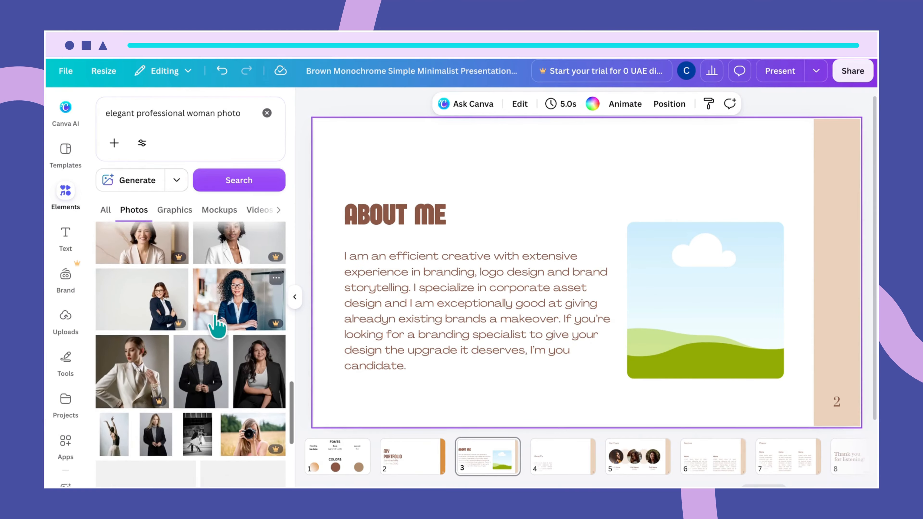
scroll(217, 326, "down", 3)
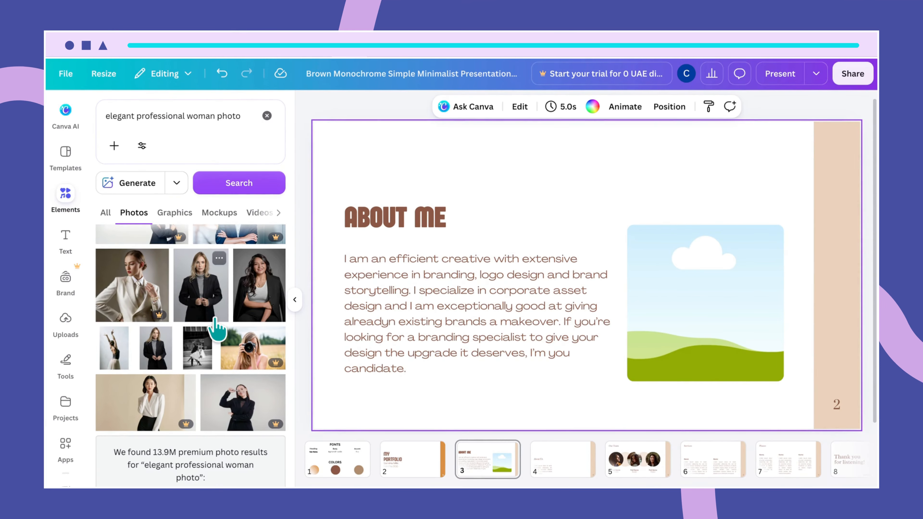
scroll(214, 318, "down", 8)
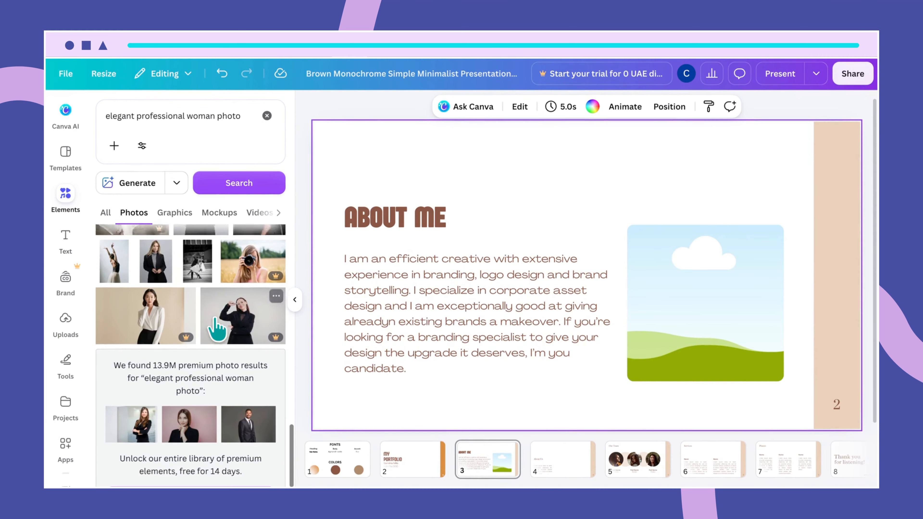
scroll(215, 320, "down", 6)
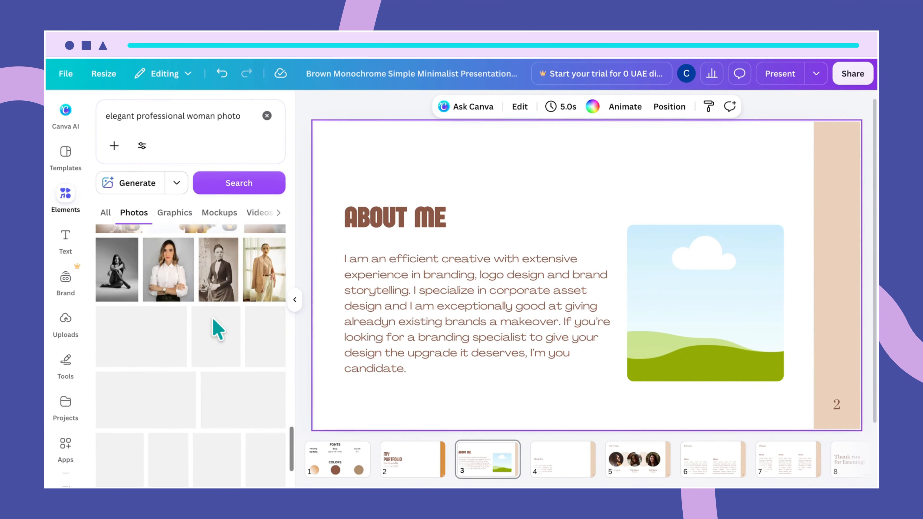
scroll(216, 327, "down", 3)
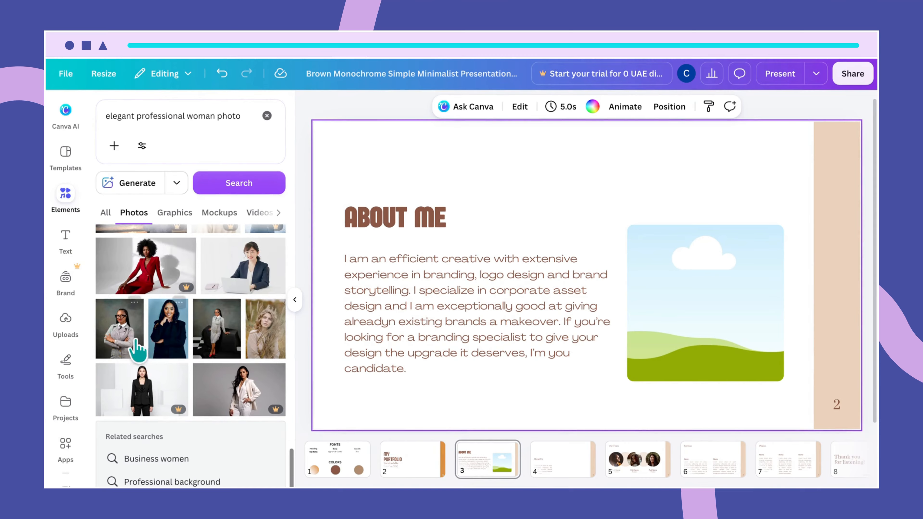
left_click_drag(117, 342, 645, 319)
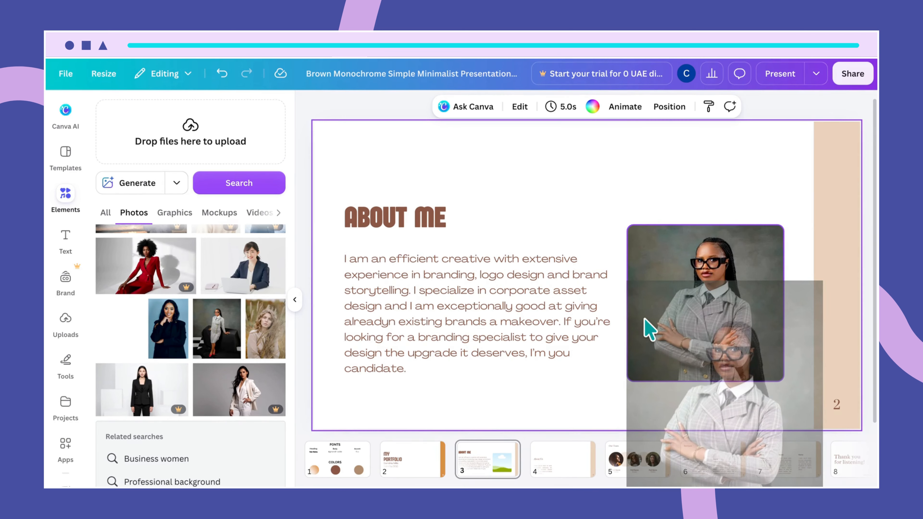
left_click_drag(645, 319, 646, 323)
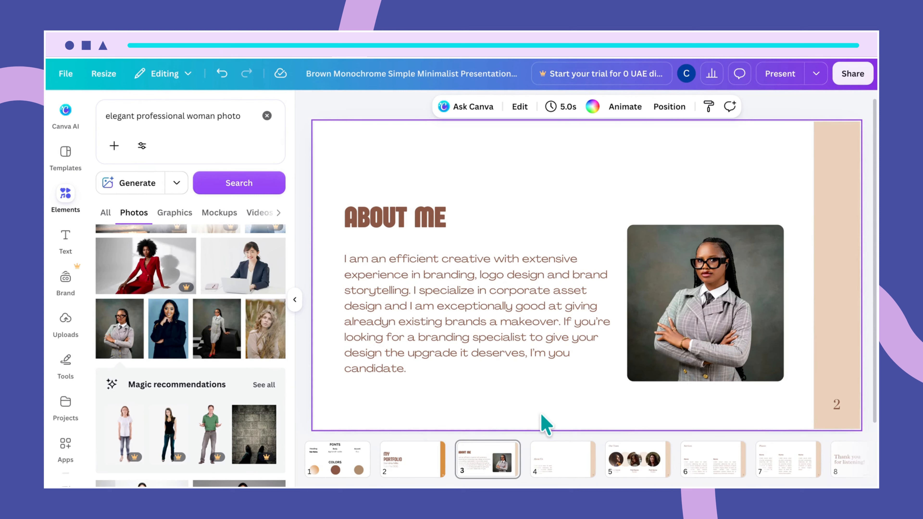
Recolour the side bar on the About Me slide to the gray orange #d68636.
left_click(844, 262)
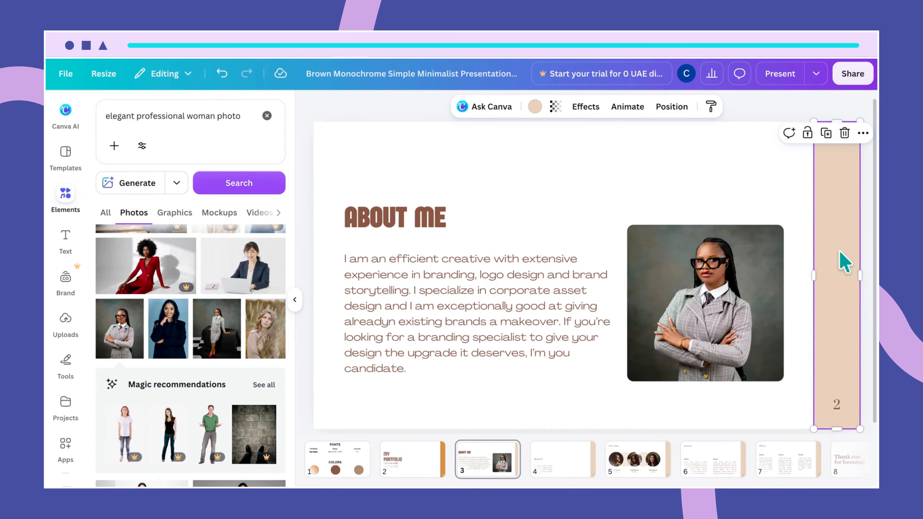
left_click(534, 108)
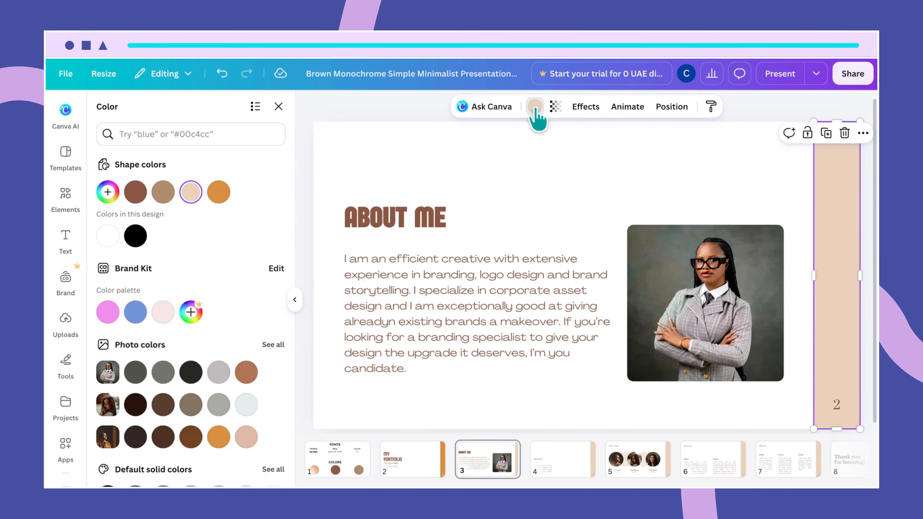
left_click(219, 192)
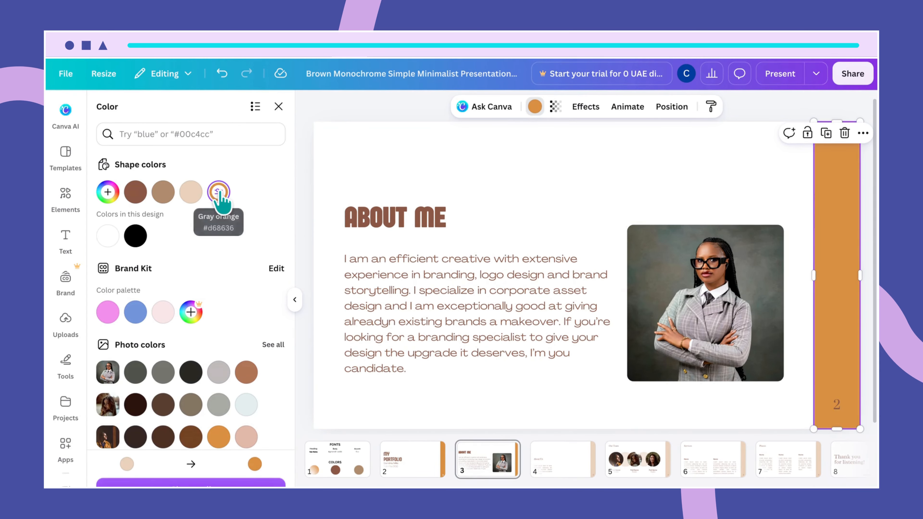
Format the page number on the About Me slide in Agrandir Wide, bold and white.
left_click(833, 404)
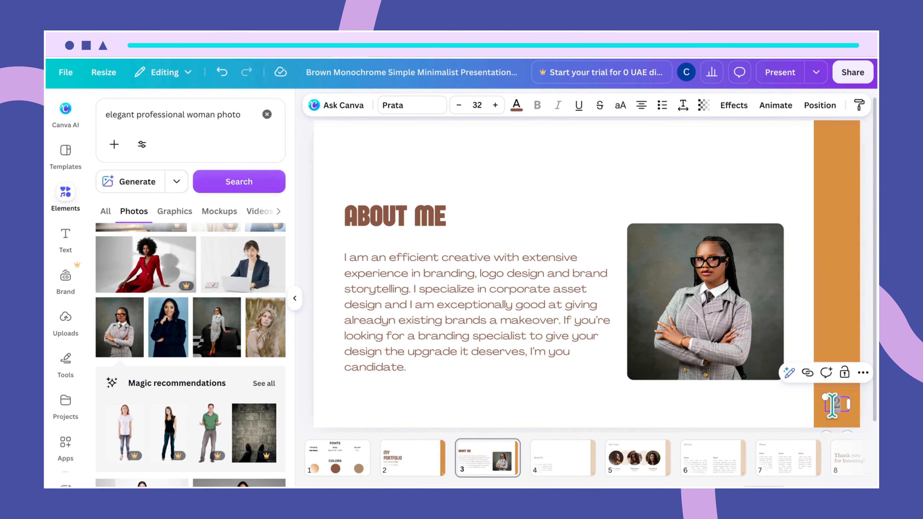
left_click(417, 107)
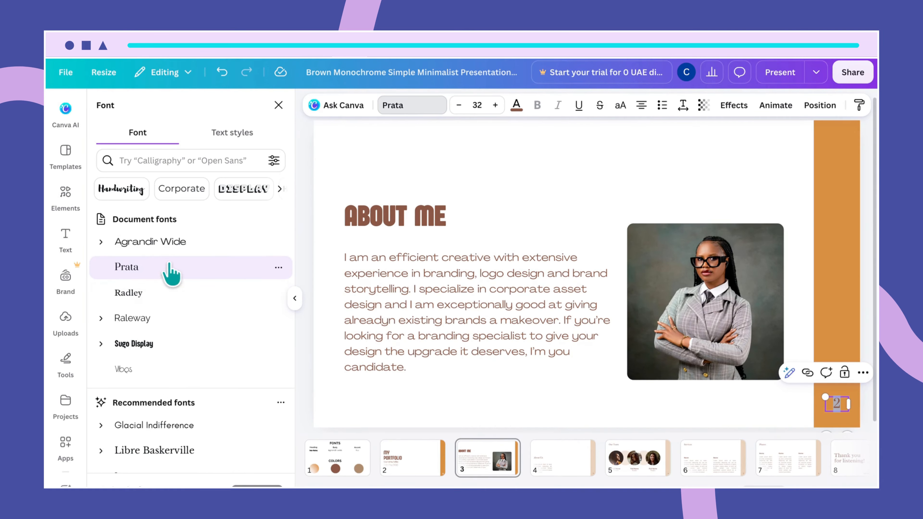
left_click(175, 242)
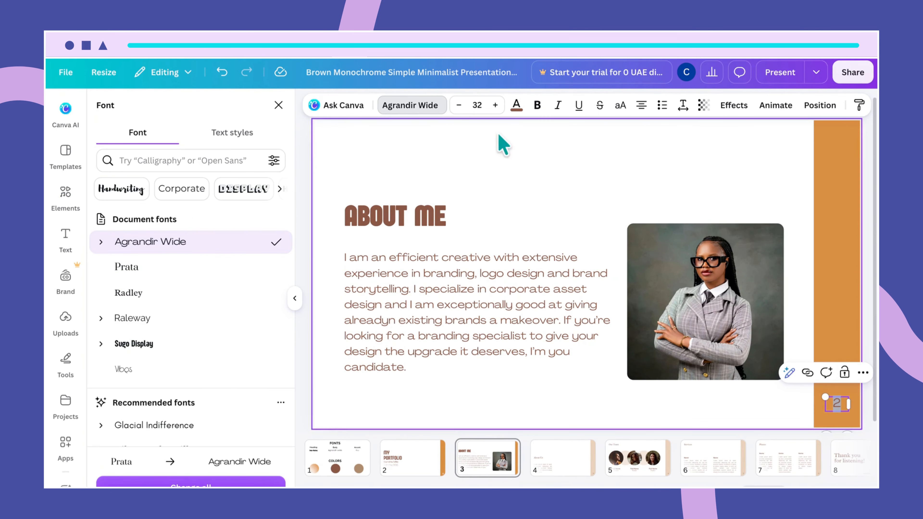
left_click(516, 105)
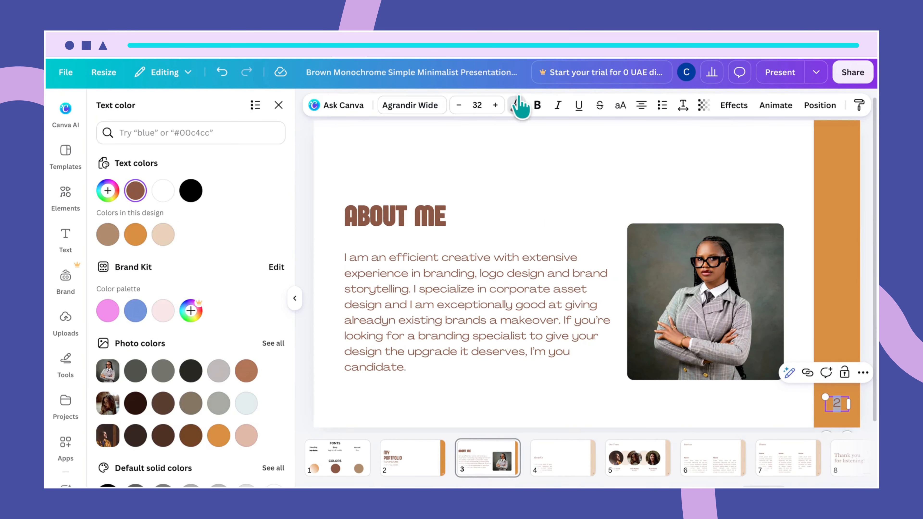
left_click(175, 199)
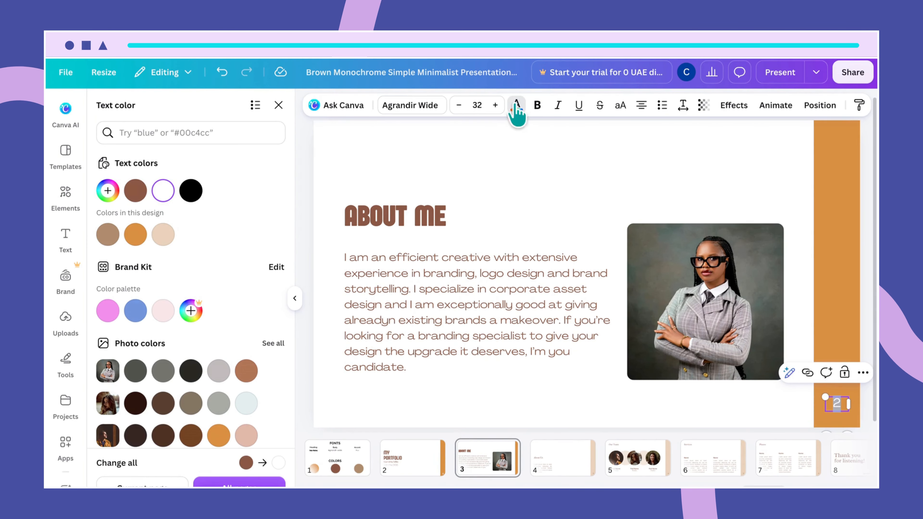
left_click(602, 410)
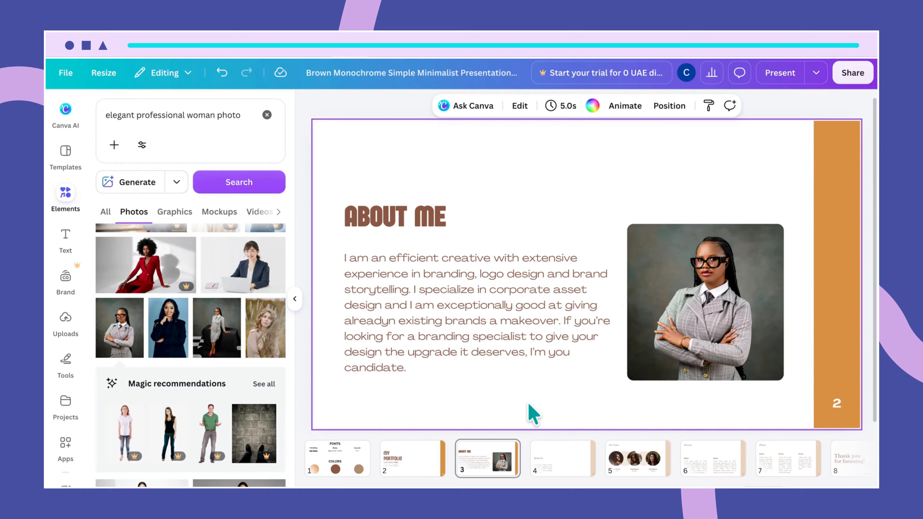
Replace the "About Us" heading on page 4 with "What I do".
left_click(553, 452)
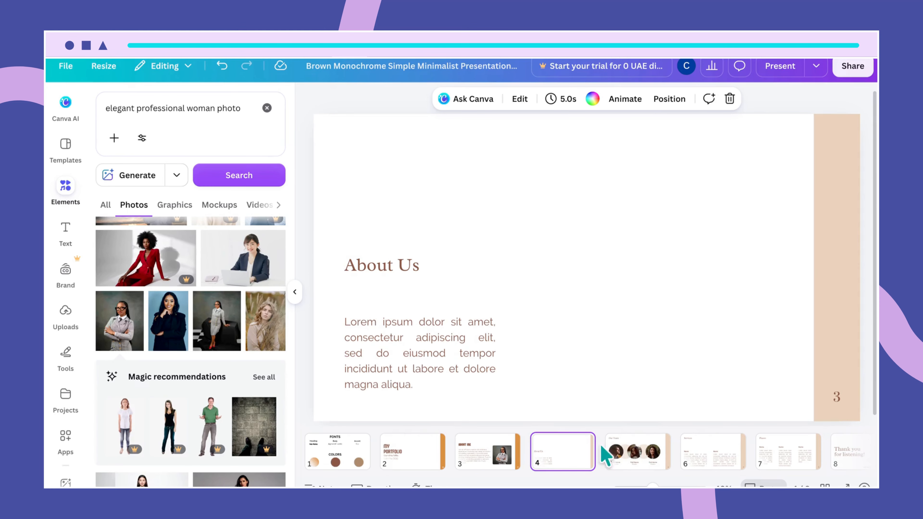
mouse_move(581, 446)
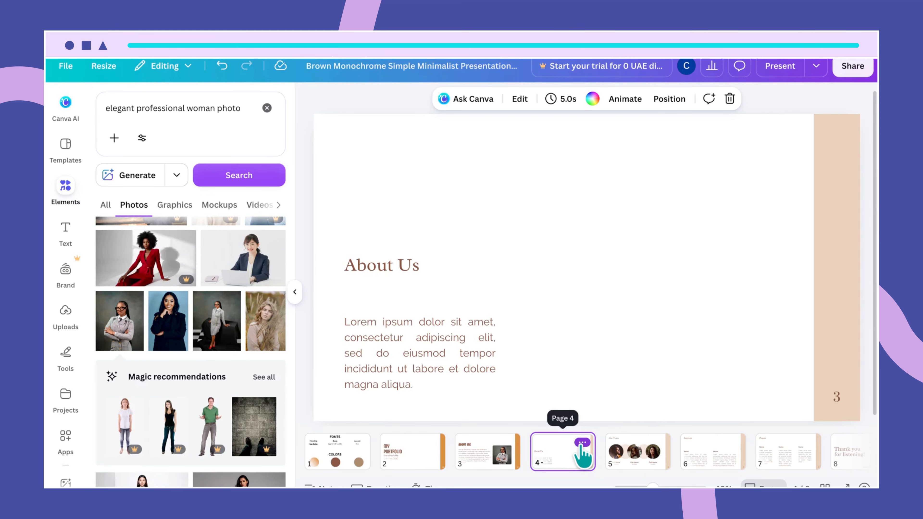
left_click(405, 274)
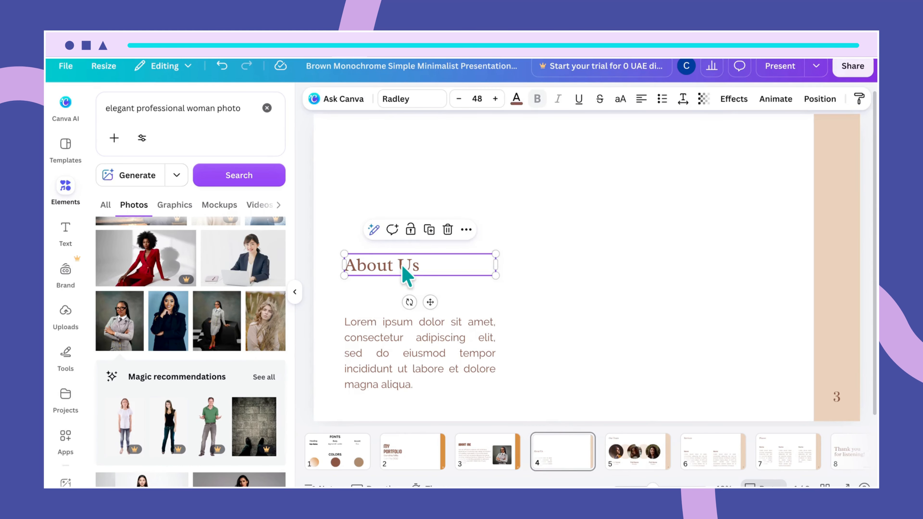
double_click(405, 273)
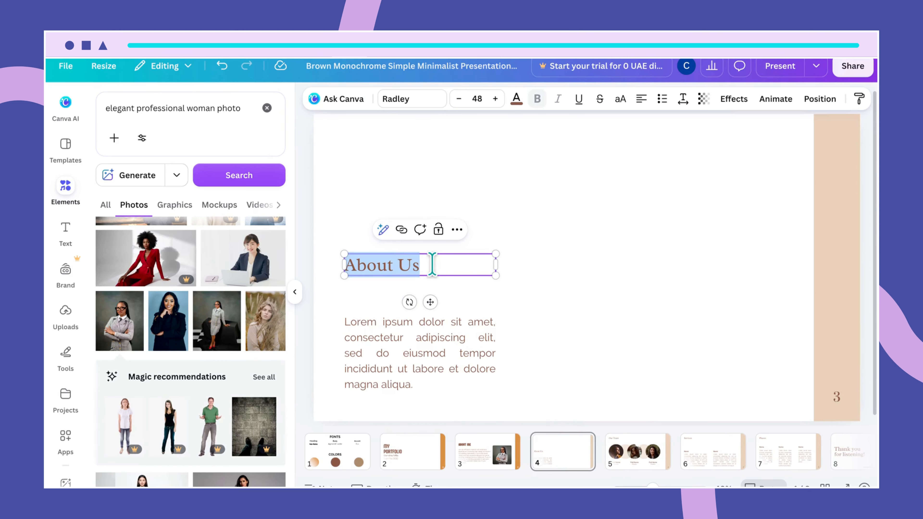
key("BackSpace")
type("What")
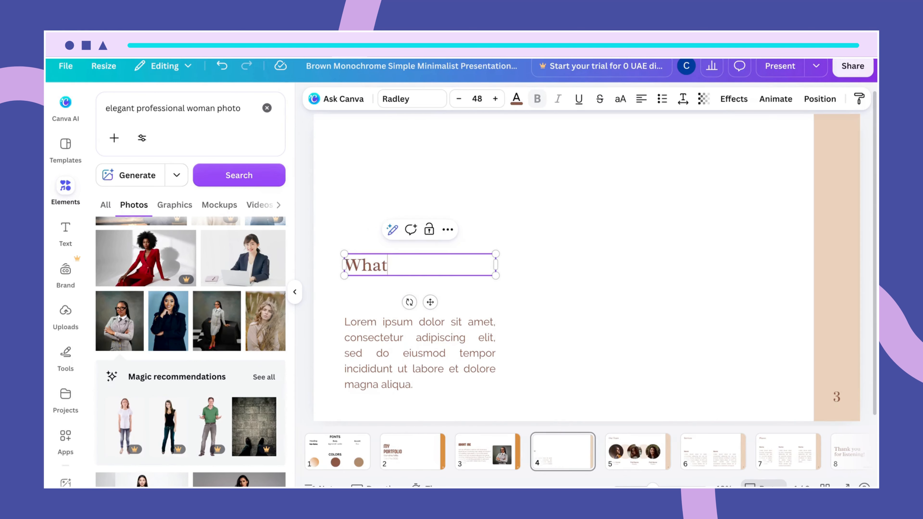
type(" I do")
left_click(553, 250)
Change the "What I do" heading's font to Sugo Display.
left_click(384, 271)
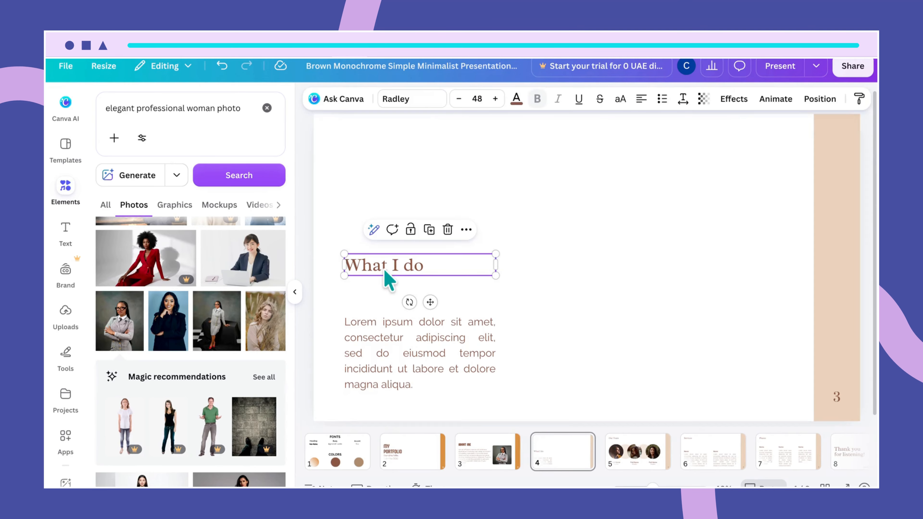
left_click(405, 101)
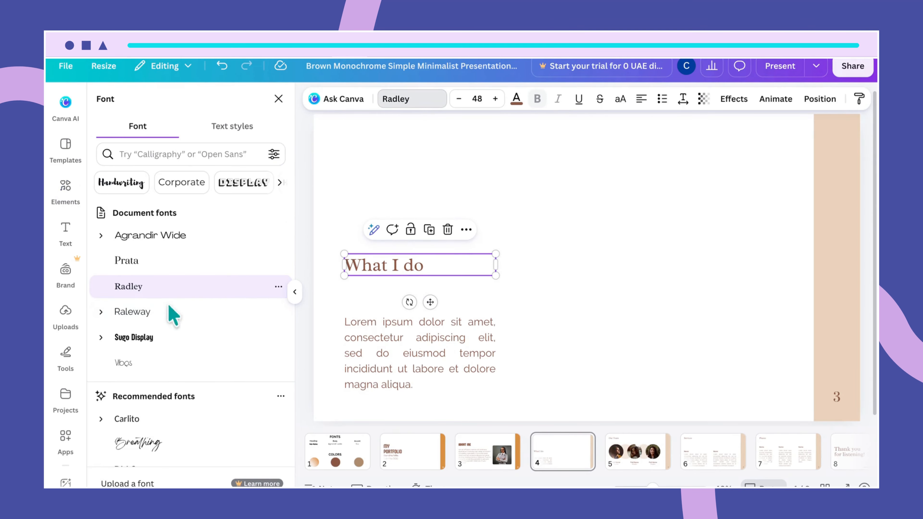
left_click(170, 333)
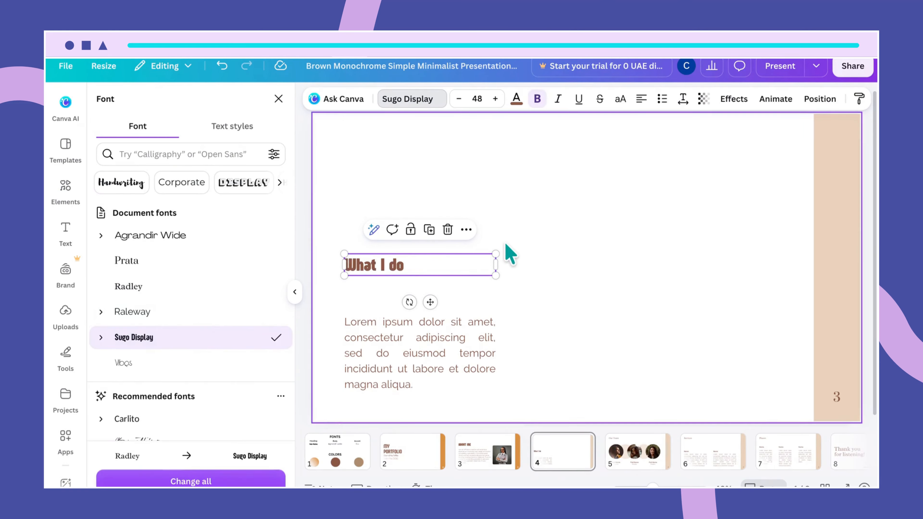
left_click(523, 258)
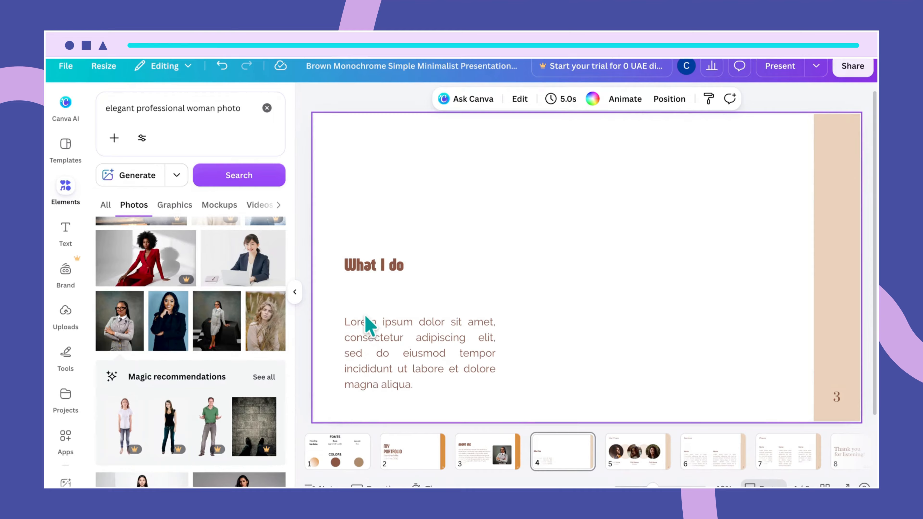
Move the placeholder paragraph up to just below the "What I do" heading and set the heading in uppercase.
left_click(369, 374)
left_click_drag(367, 368, 365, 337)
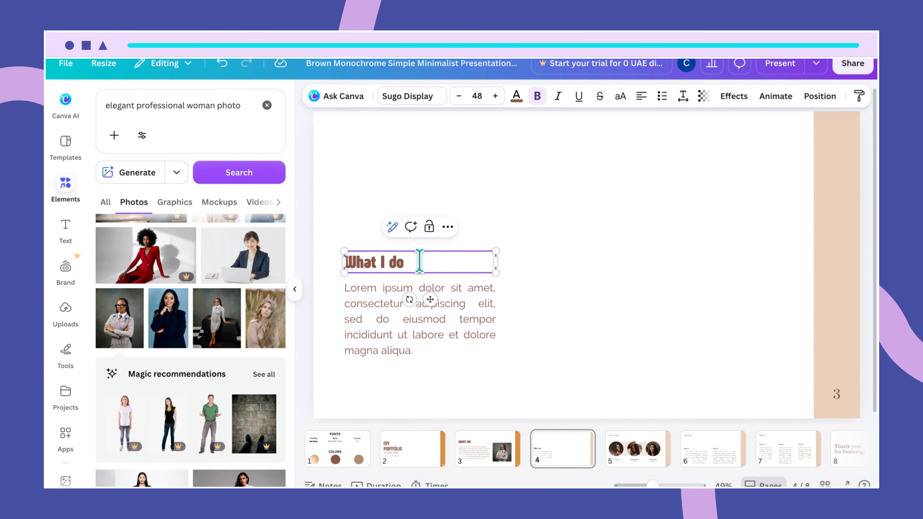
left_click_drag(419, 261, 330, 260)
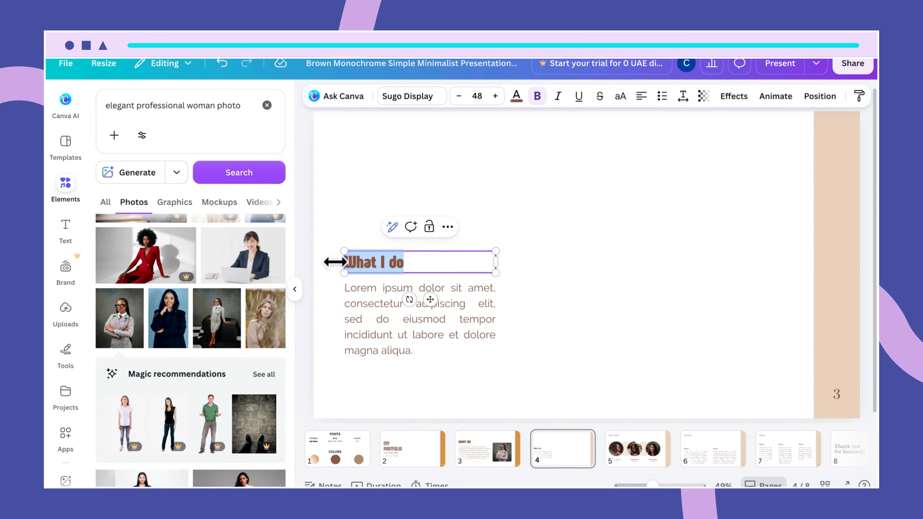
left_click(334, 267)
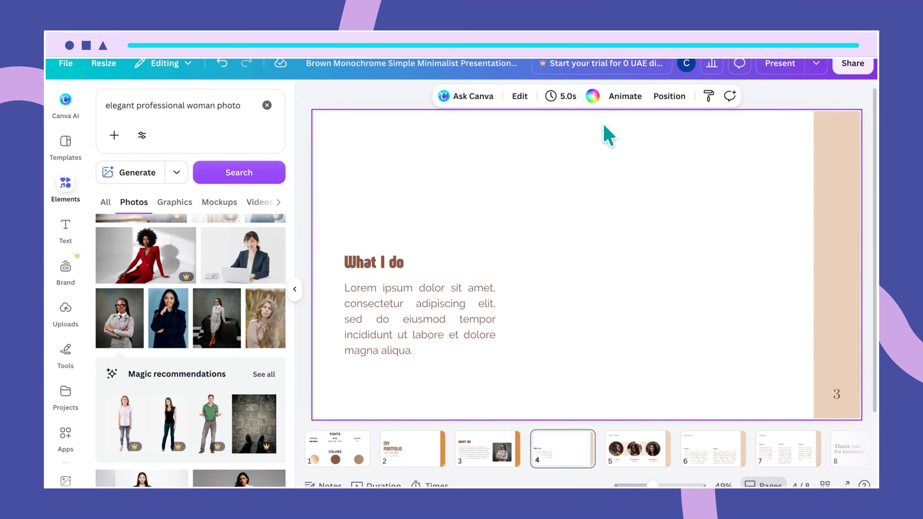
left_click(410, 261)
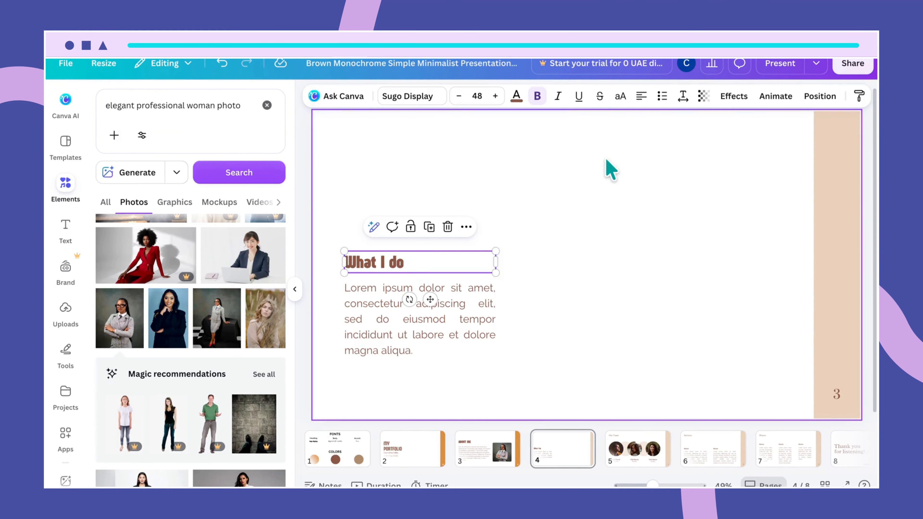
left_click(620, 97)
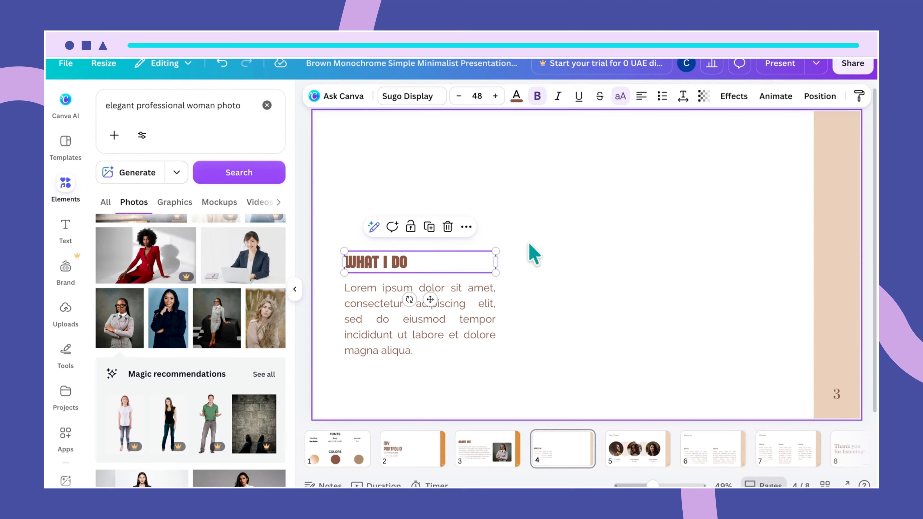
Replace the placeholder paragraph under "What I do" with "I take outdated brand identity assets and give you one that makes you stand out in the industry.".
left_click(473, 299)
double_click(472, 298)
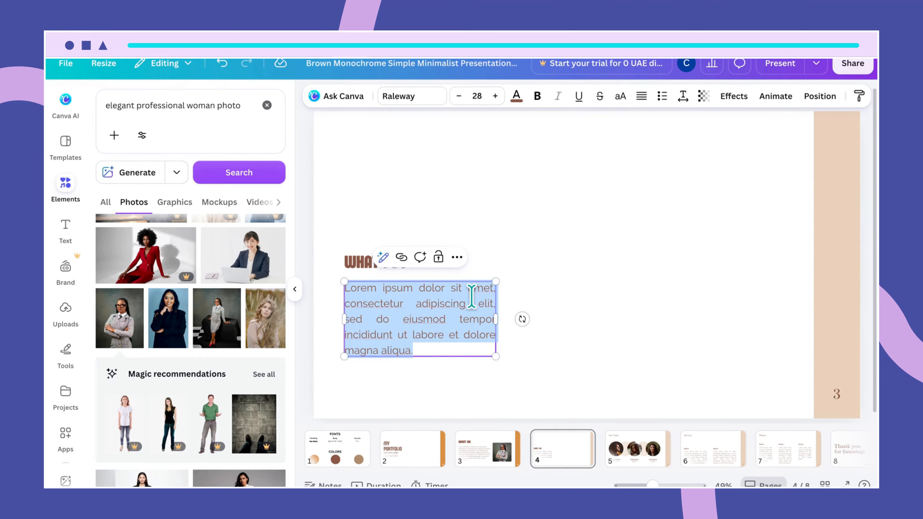
type("taje")
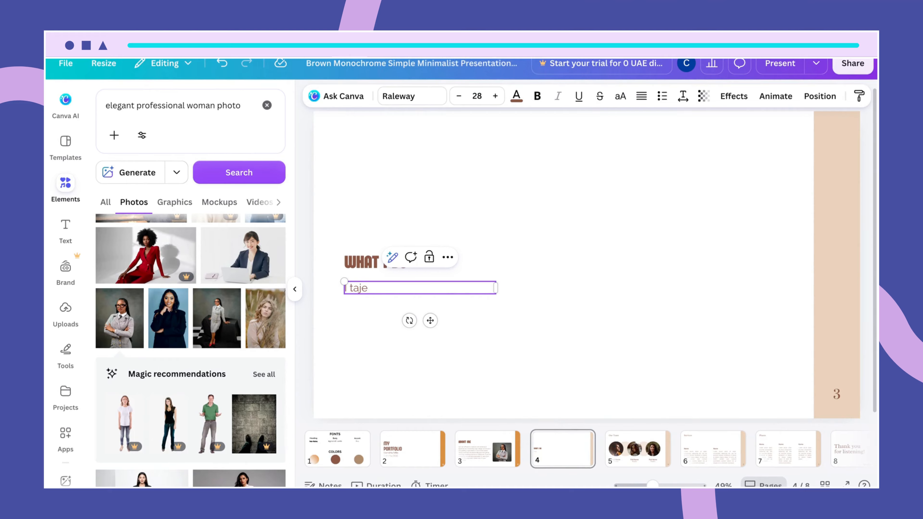
key("XF86AudioLowerVolume")
key("XF86AudioLowerVolume")
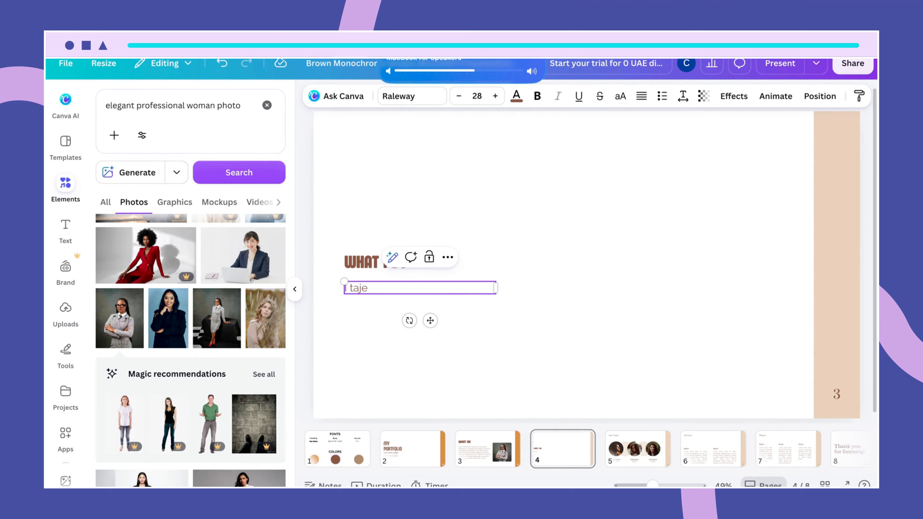
key("XF86AudioLowerVolume")
key("XF86AudioLowerVolume")
key("XF86AudioRaiseVolume")
key("BackSpace")
key("BackSpace")
type("ke")
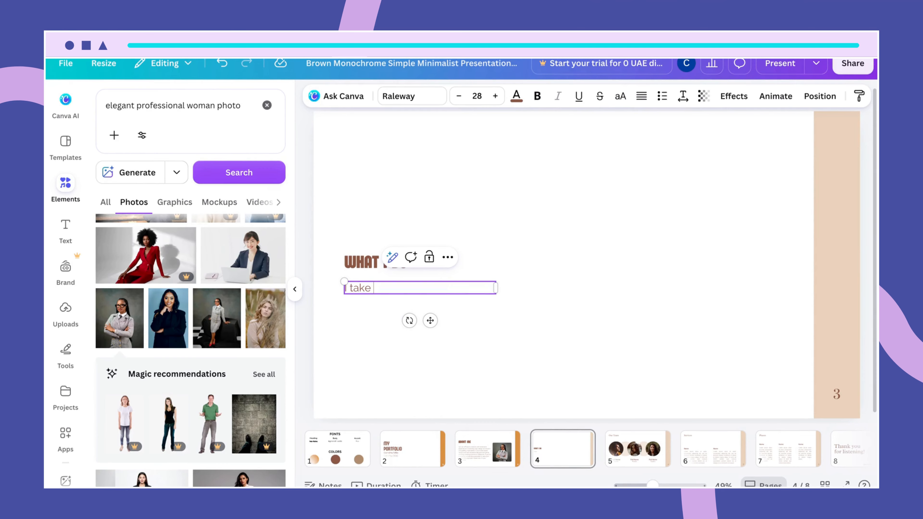
type(" outdatedn")
key("BackSpace")
type("brand id")
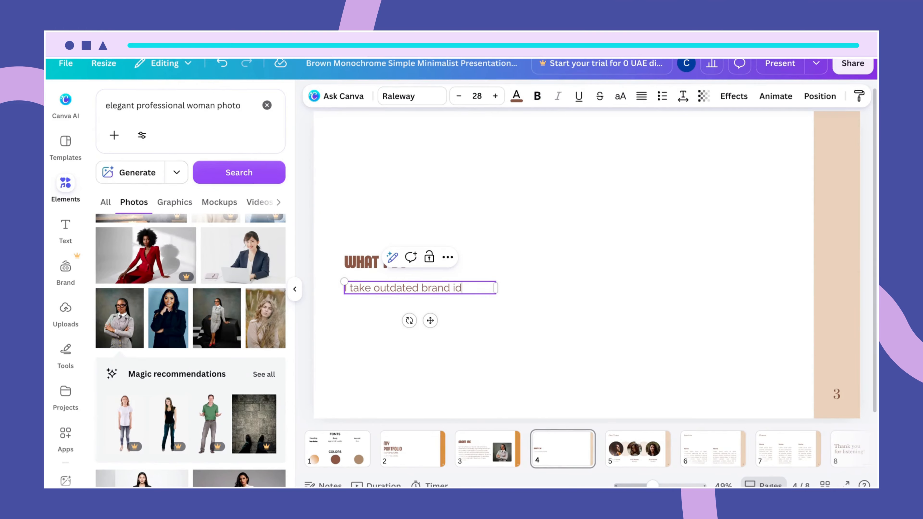
type("entity assets ")
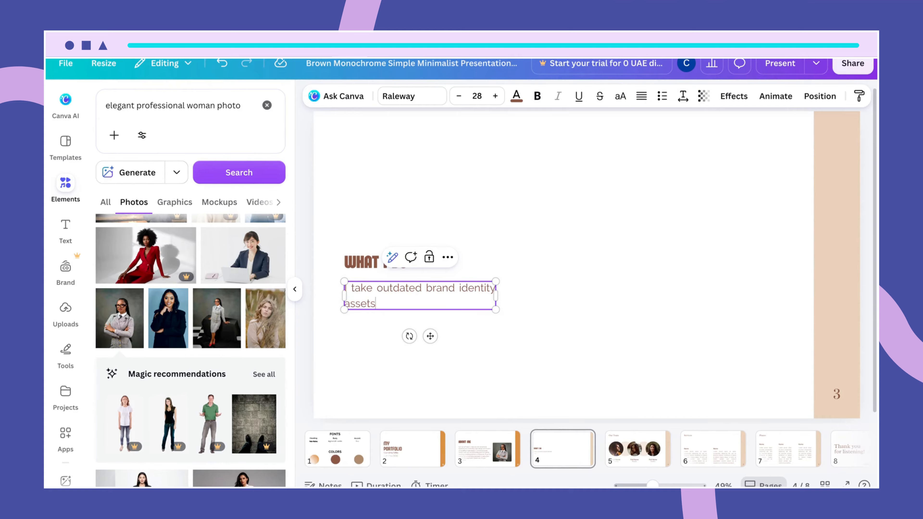
type("and giuv")
key("BackSpace")
key("BackSpace")
type("ve you one that")
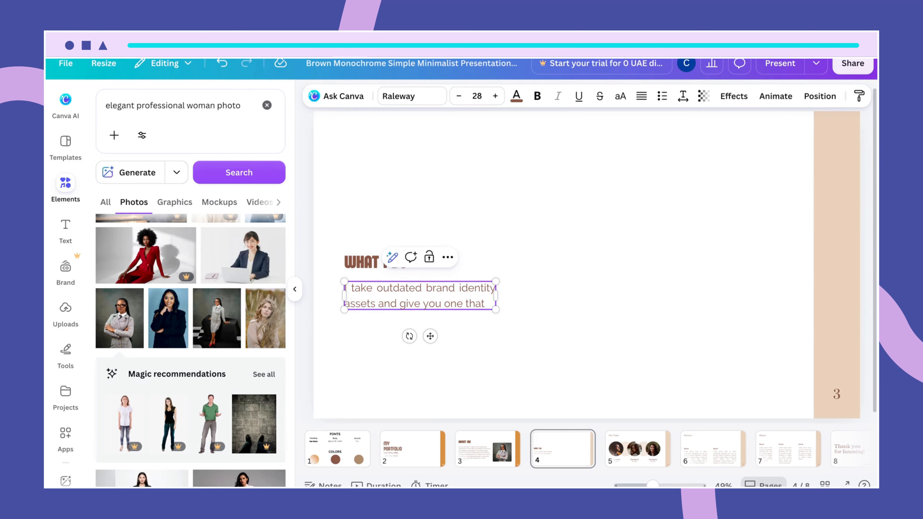
type("majes")
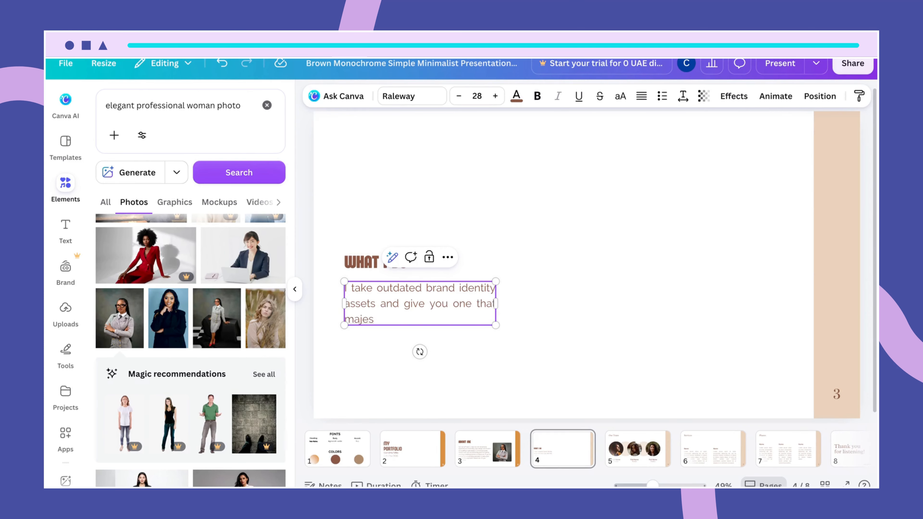
key("BackSpace")
key("BackSpace")
key("BackSpace")
type("kes you stand out in the industry")
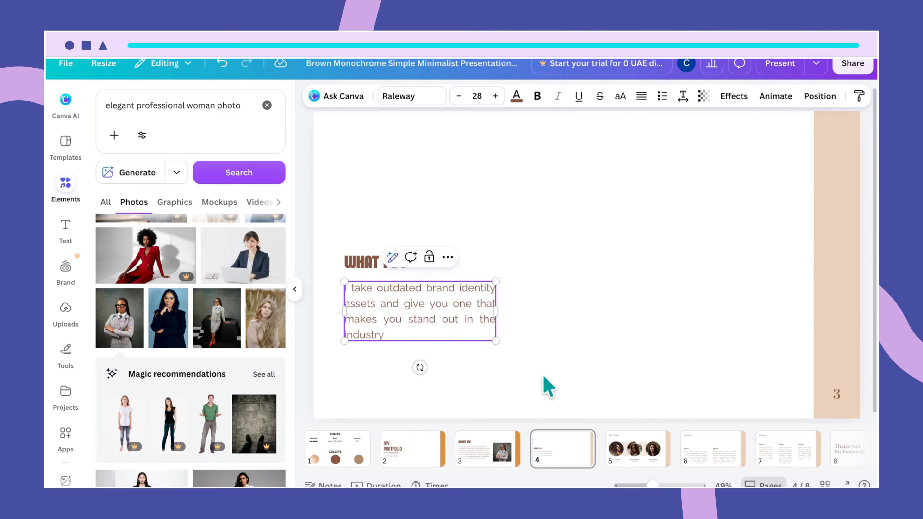
type(".")
Change the font of the paragraph under the "What I do" heading to Agrandir Wide.
left_click_drag(652, 484, 640, 483)
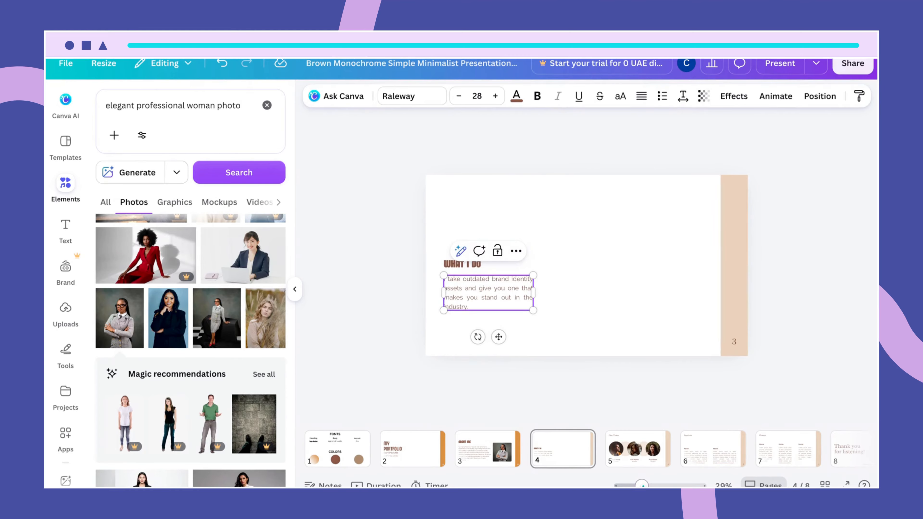
left_click(639, 344)
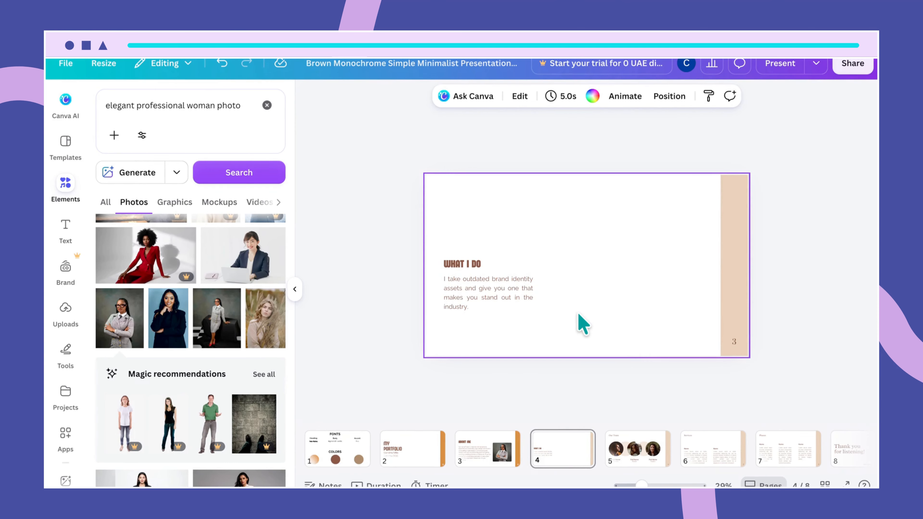
left_click(500, 307)
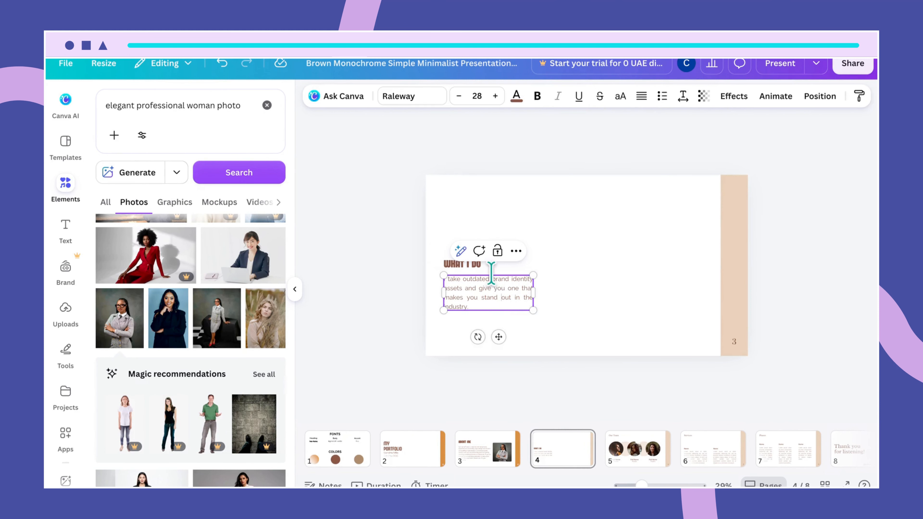
left_click(404, 96)
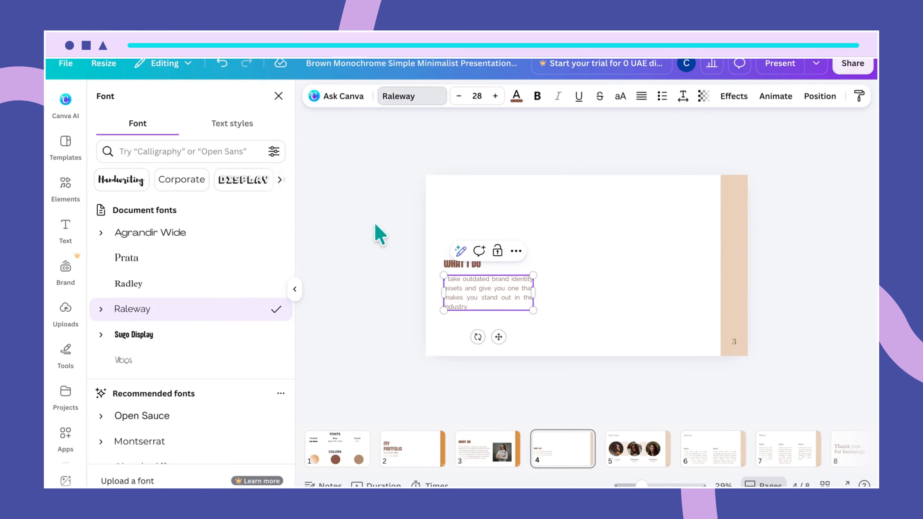
left_click(196, 232)
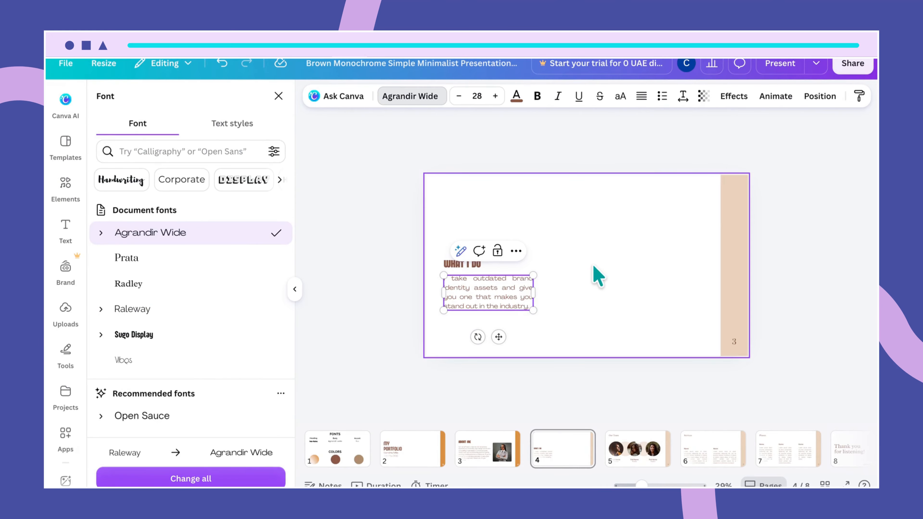
left_click(597, 274)
Move the paragraph and the "What I do" heading slightly lower and to the left on the slide, keeping them left-aligned.
left_click(496, 297)
left_click_drag(495, 295, 488, 308)
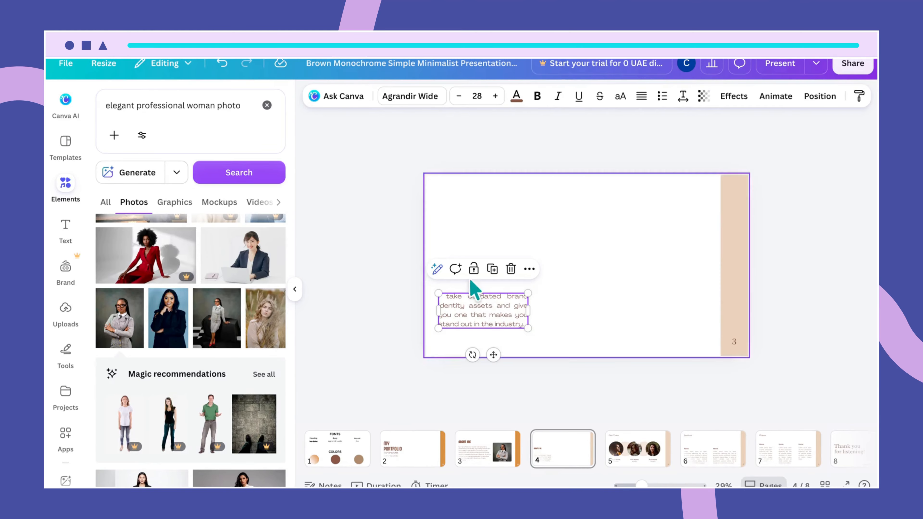
left_click(486, 227)
left_click(476, 267)
left_click_drag(475, 272, 470, 286)
left_click(523, 204)
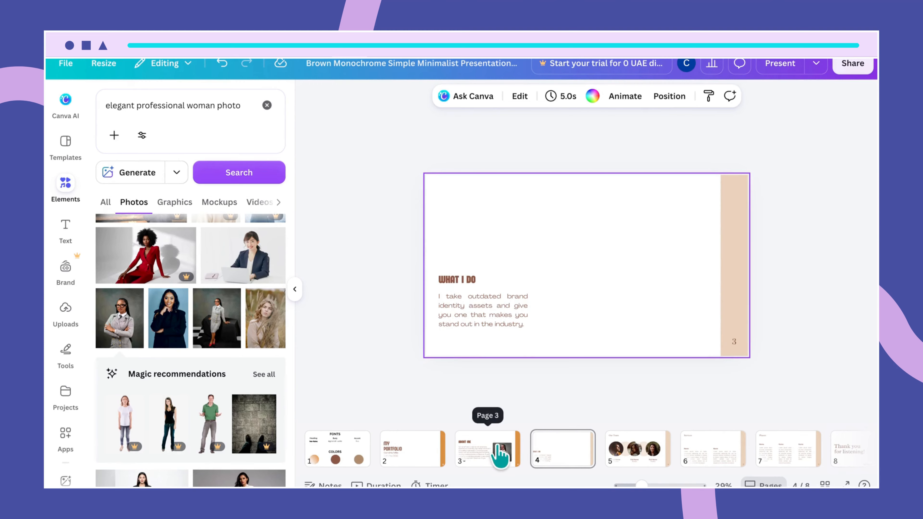
Copy the framed portrait from the About Me slide onto the What I Do slide and remove the photo from the copied frame.
left_click(495, 447)
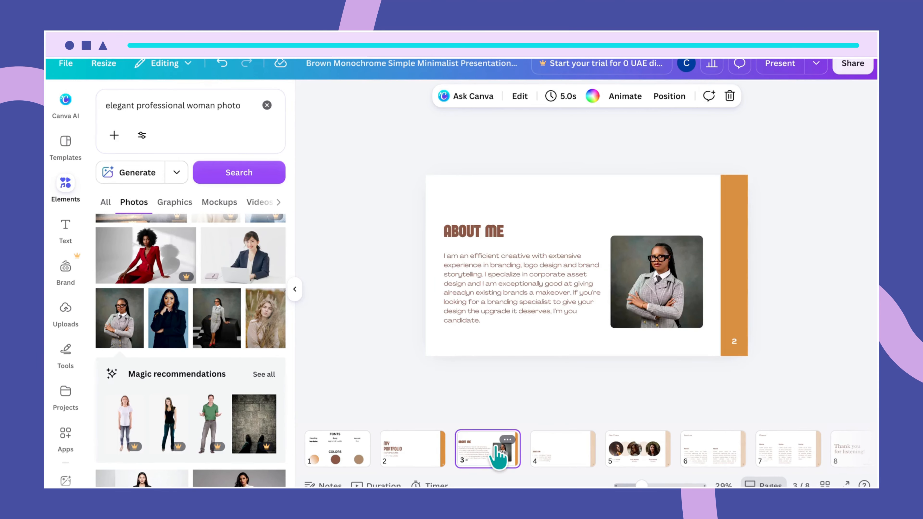
left_click(668, 284)
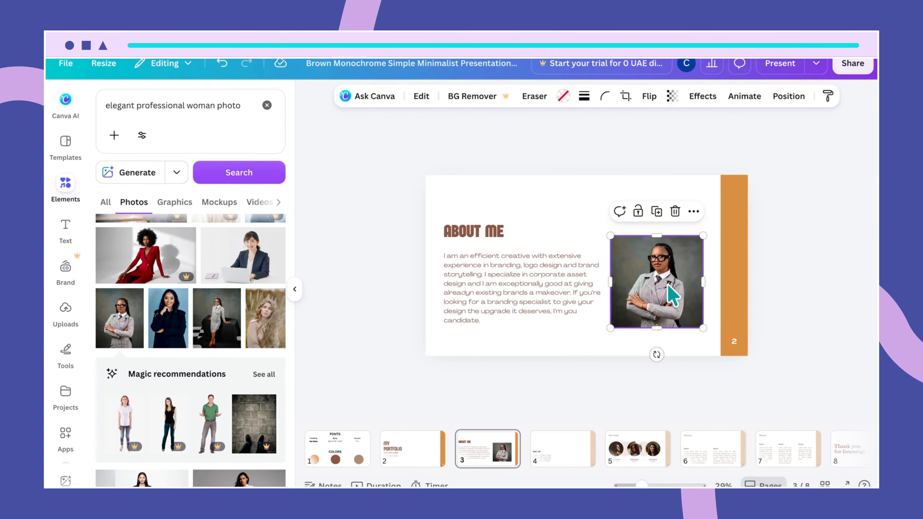
left_click(581, 458)
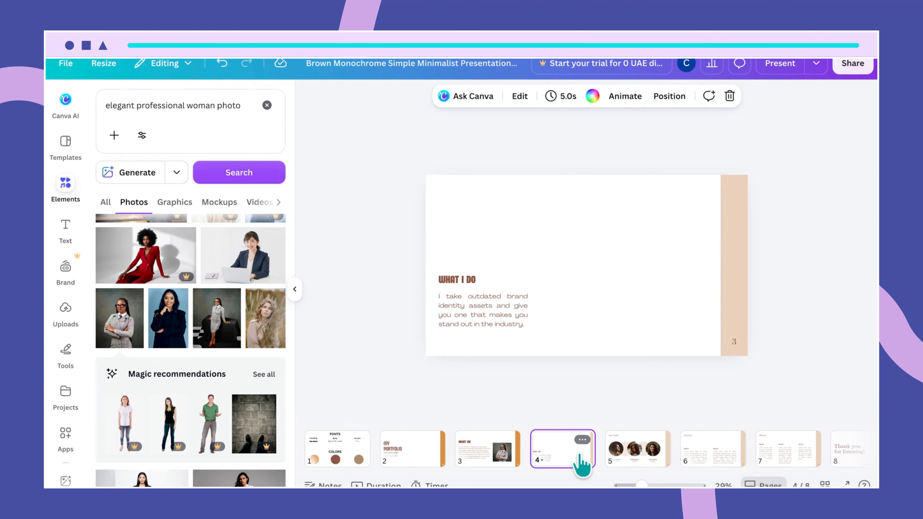
left_click(561, 224)
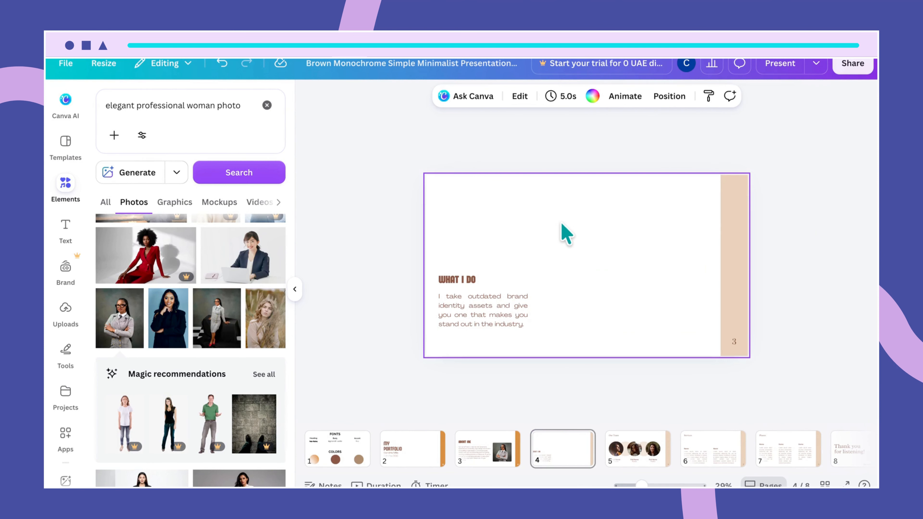
key("ctrl+v")
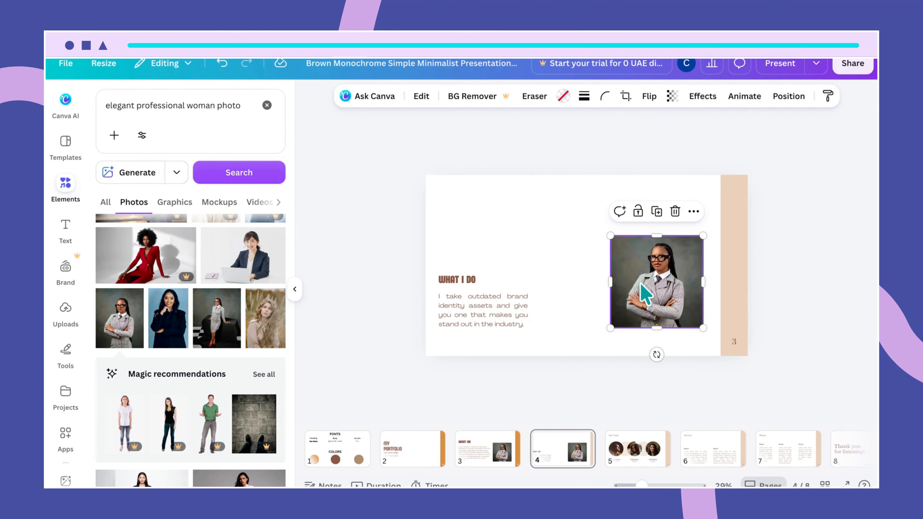
key("Delete")
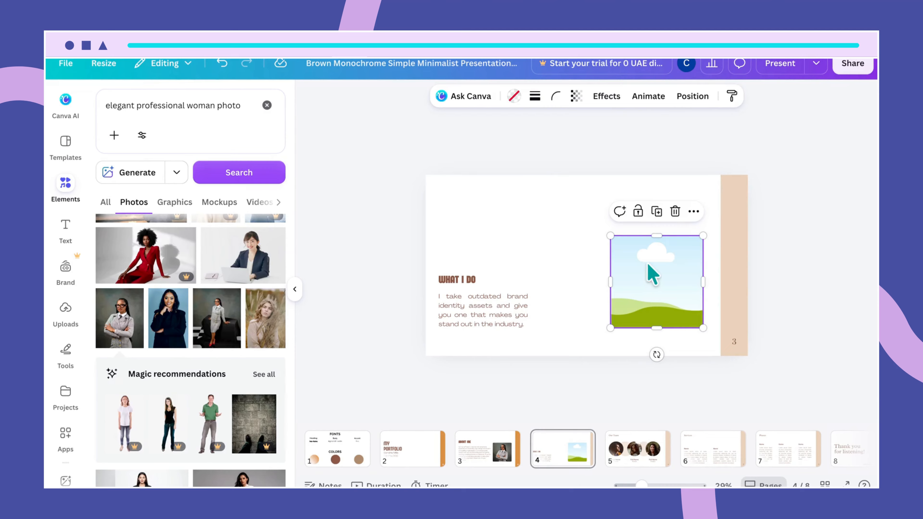
Place the empty frame above the "What I do" heading, reduce its height, and widen it into a banner reaching almost to the beige side strip.
left_click_drag(649, 269, 495, 211)
left_click_drag(504, 272, 503, 252)
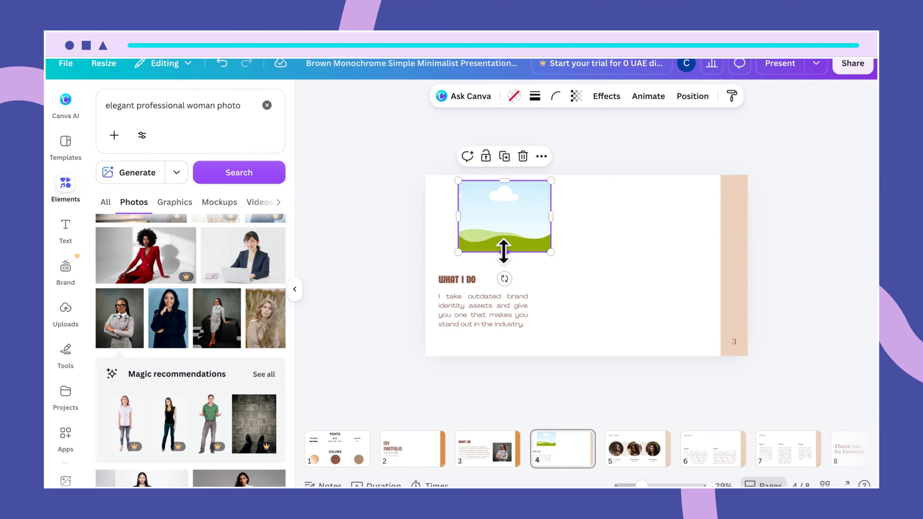
left_click_drag(510, 208, 492, 213)
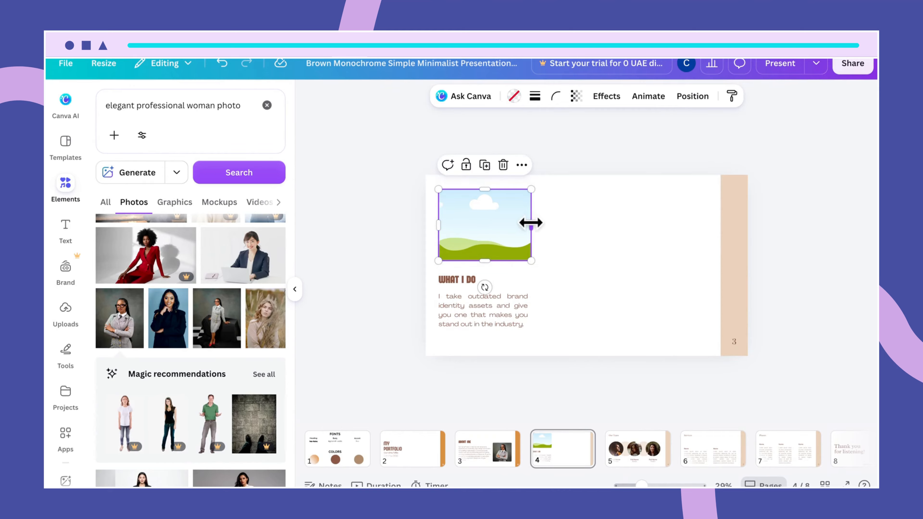
left_click_drag(530, 223, 708, 233)
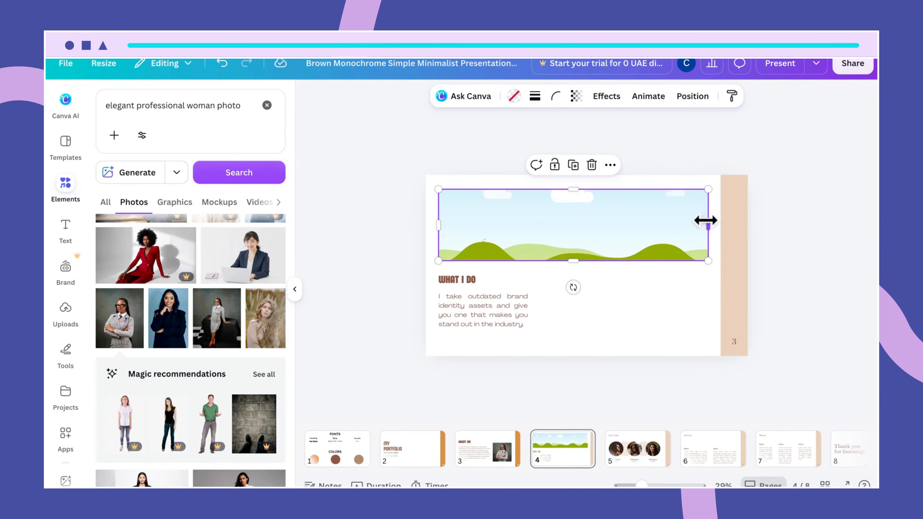
left_click(674, 314)
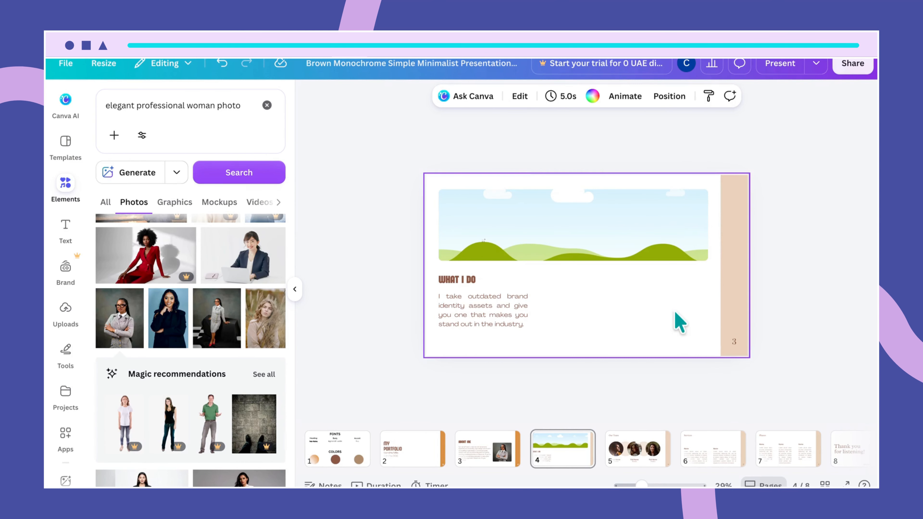
left_click(652, 254)
left_click_drag(652, 255, 652, 252)
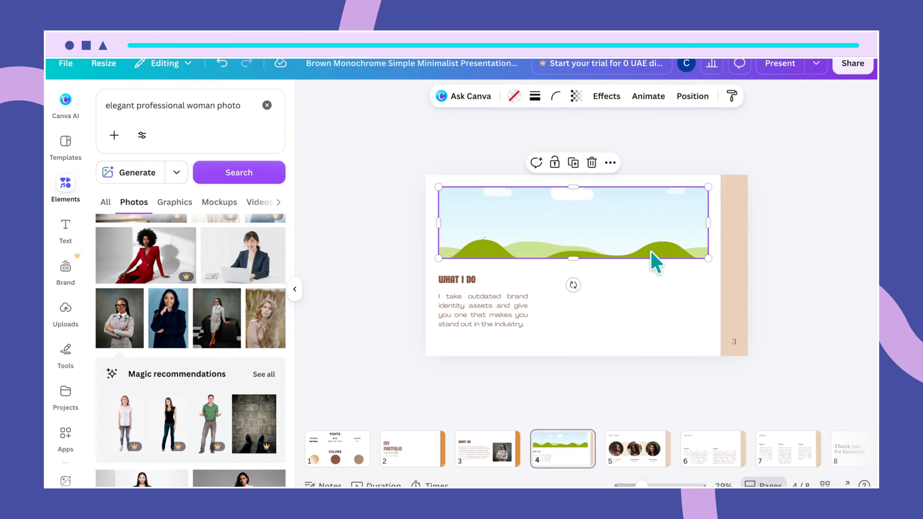
left_click(673, 325)
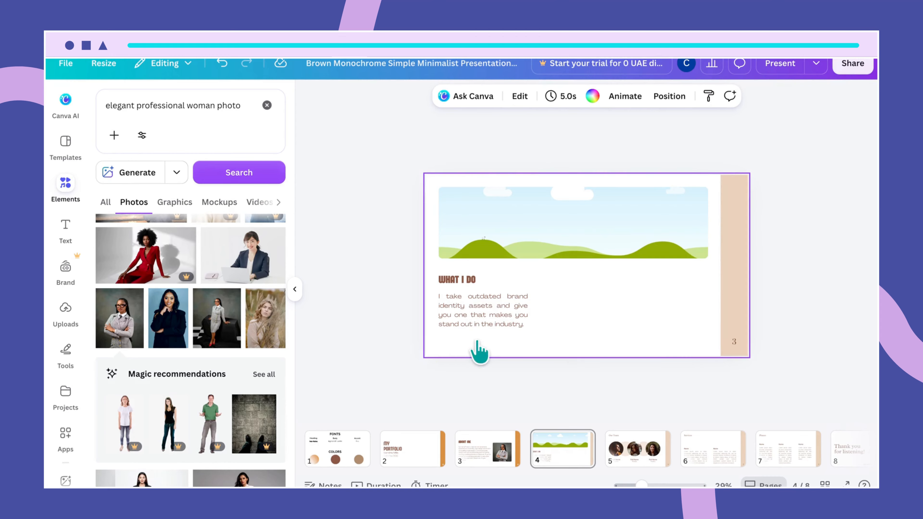
Search the elements for "web designer sketch" and fill the banner frame with the photo of the sketch notebook, blue pen and phone.
left_click(267, 106)
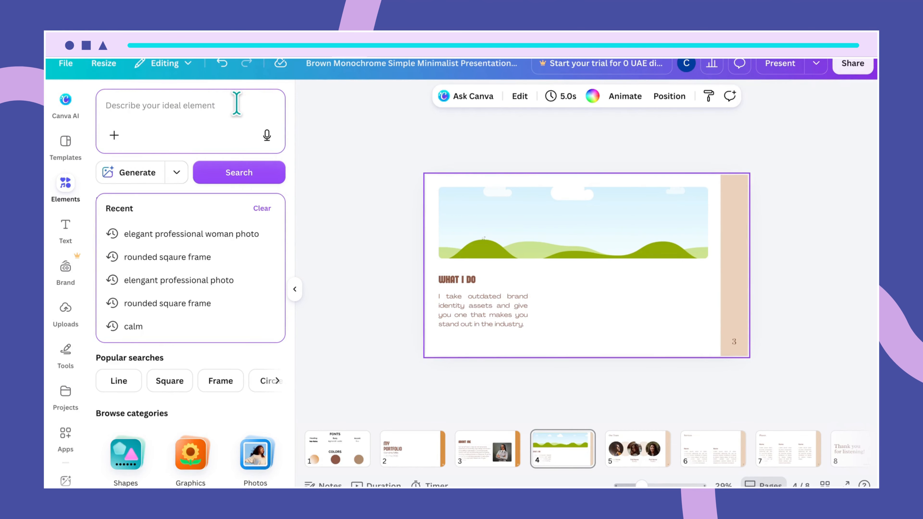
type("web dewsigner")
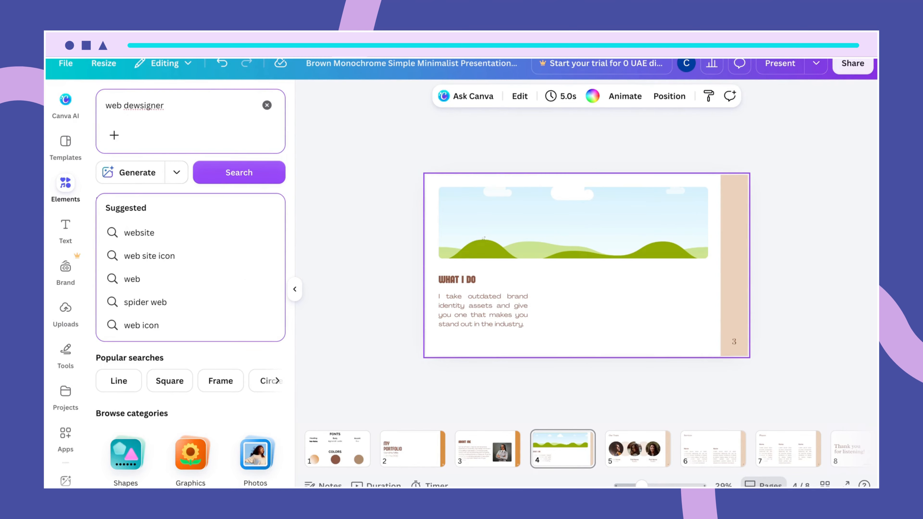
type(" sketch")
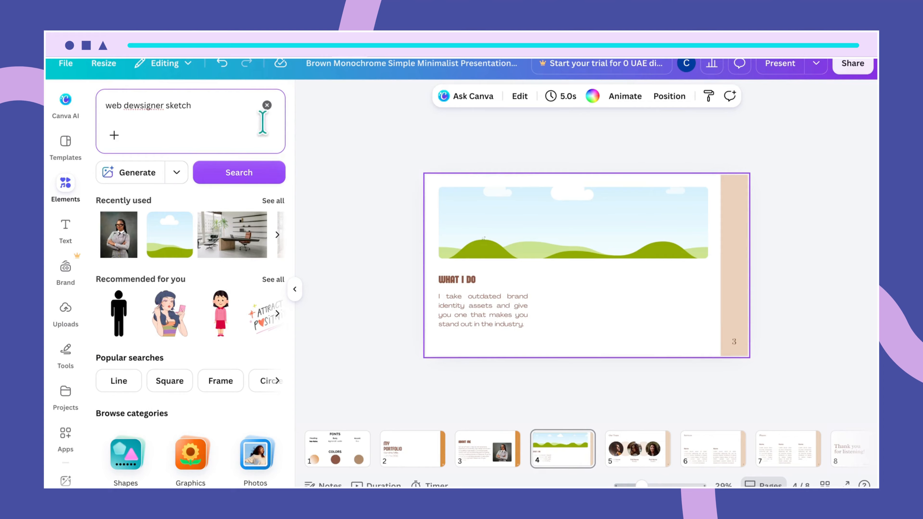
left_click(139, 106)
key("BackSpace")
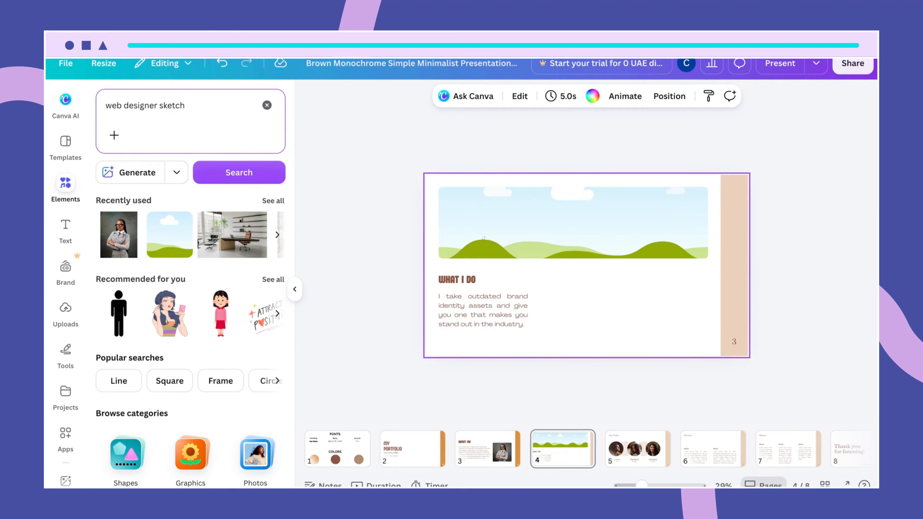
left_click(191, 107)
left_click(246, 171)
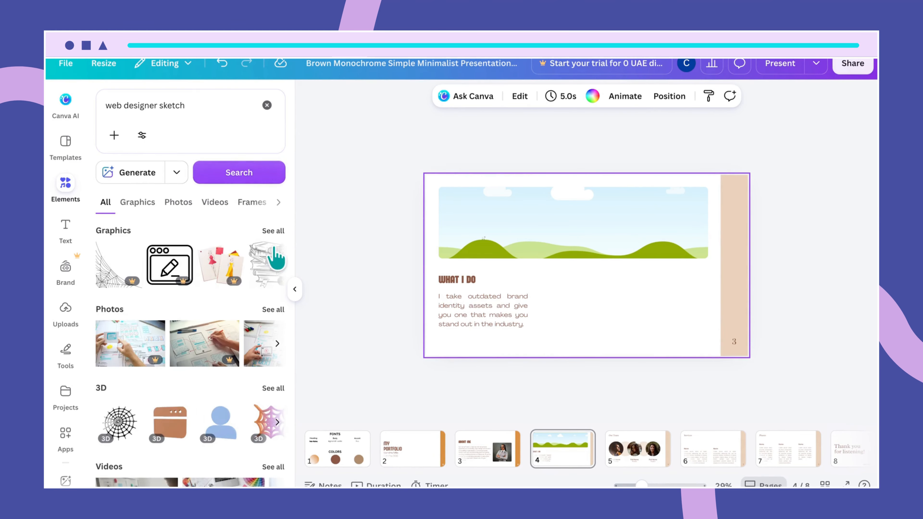
left_click(270, 310)
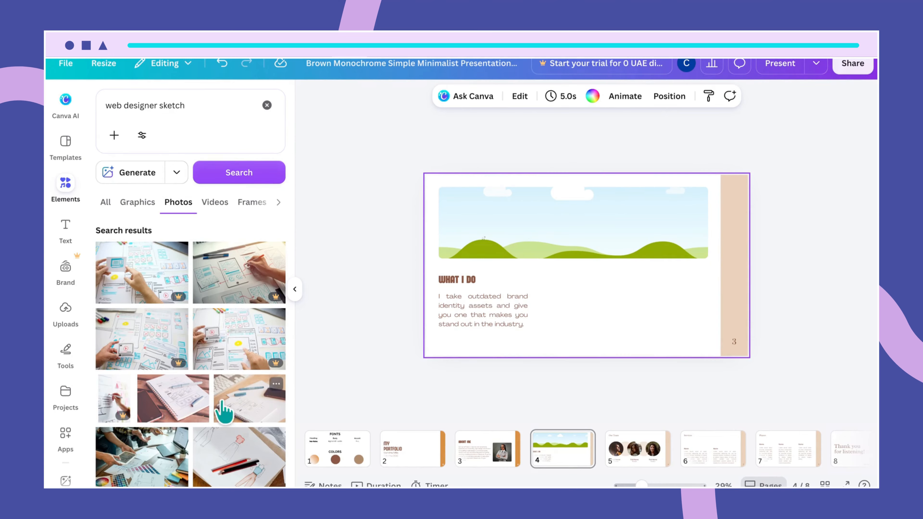
left_click_drag(237, 412, 470, 248)
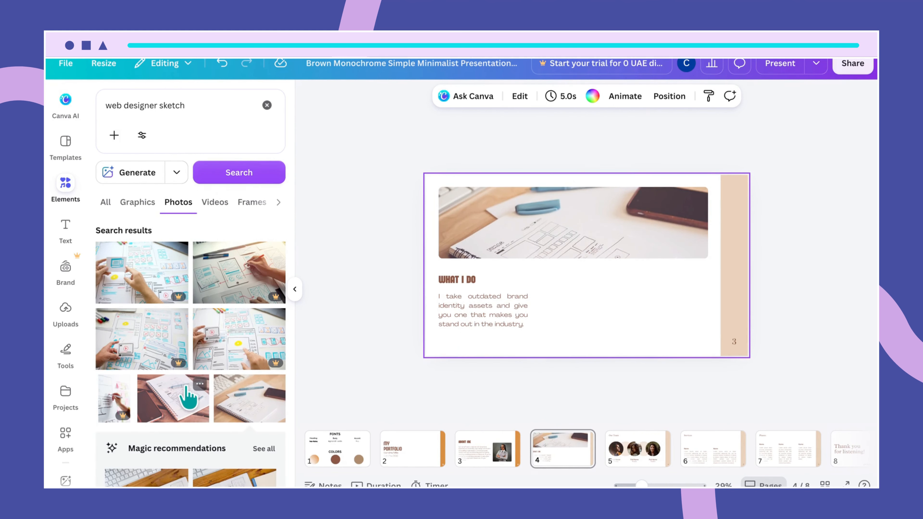
Replace the banner photo with the search result showing the spiral sketch notebook, pen and phone on a wooden table.
left_click_drag(189, 398, 541, 225)
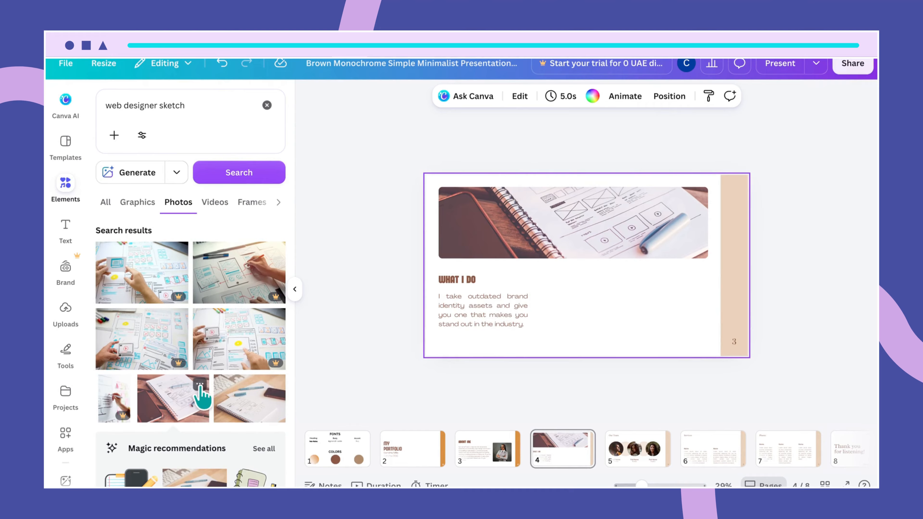
left_click(200, 384)
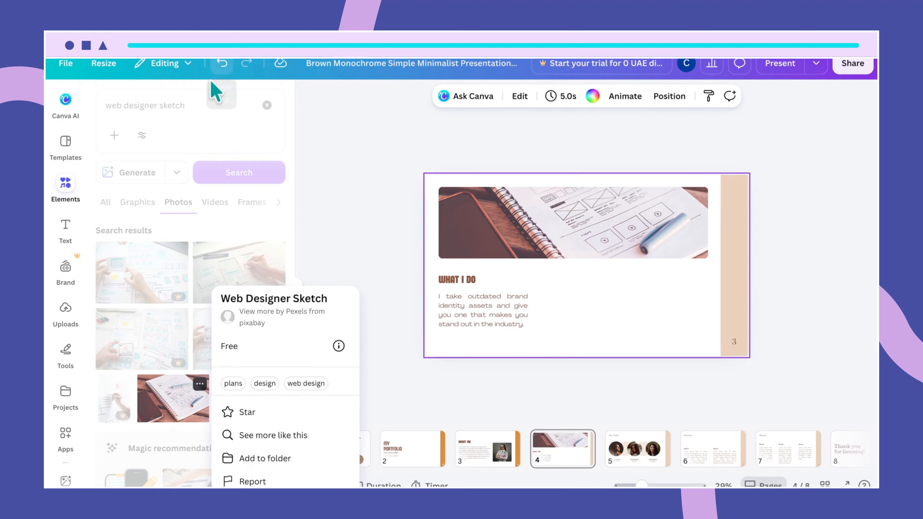
left_click(206, 99)
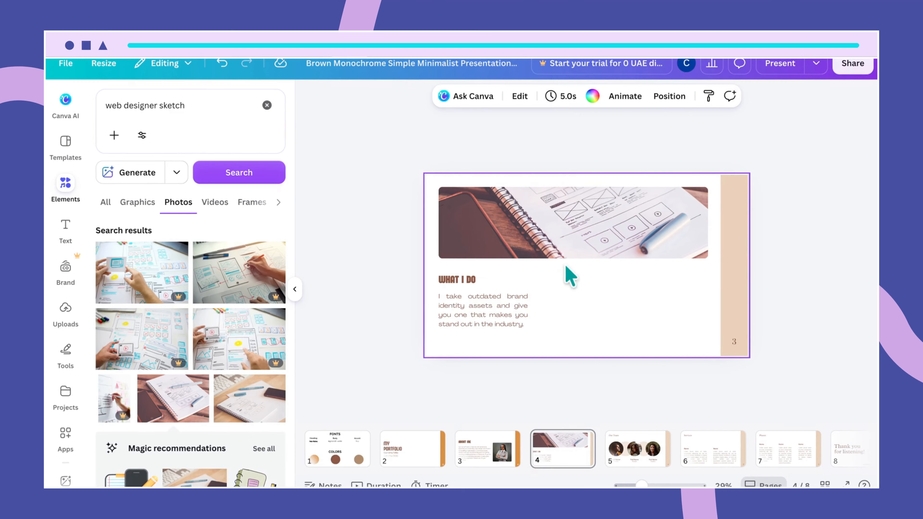
Duplicate the banner frame, narrow the copy to a nearly square card, and place it under the banner opposite the "What I do" text.
left_click(583, 250)
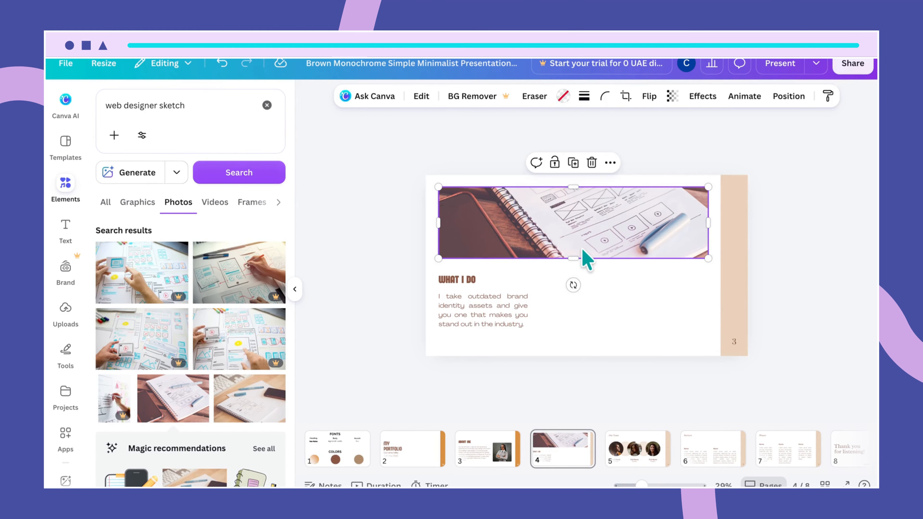
left_click_drag(583, 250, 585, 252)
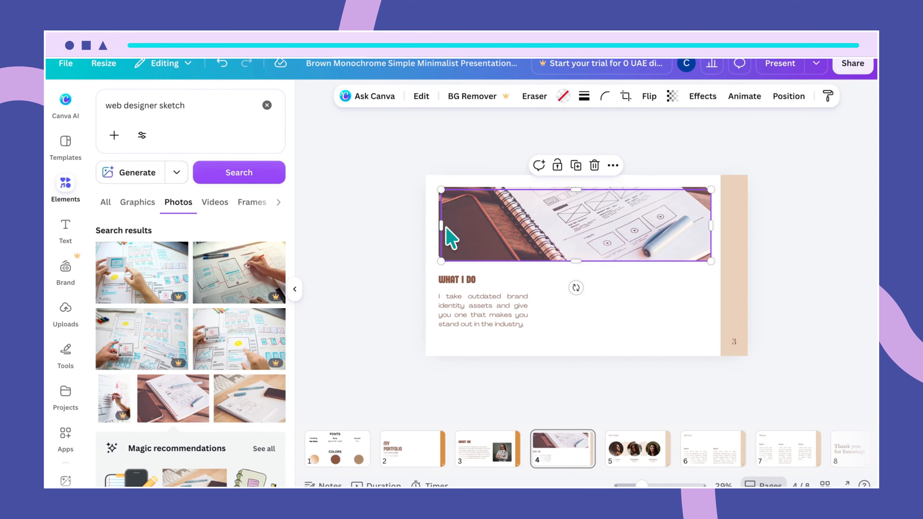
left_click_drag(442, 226, 645, 227)
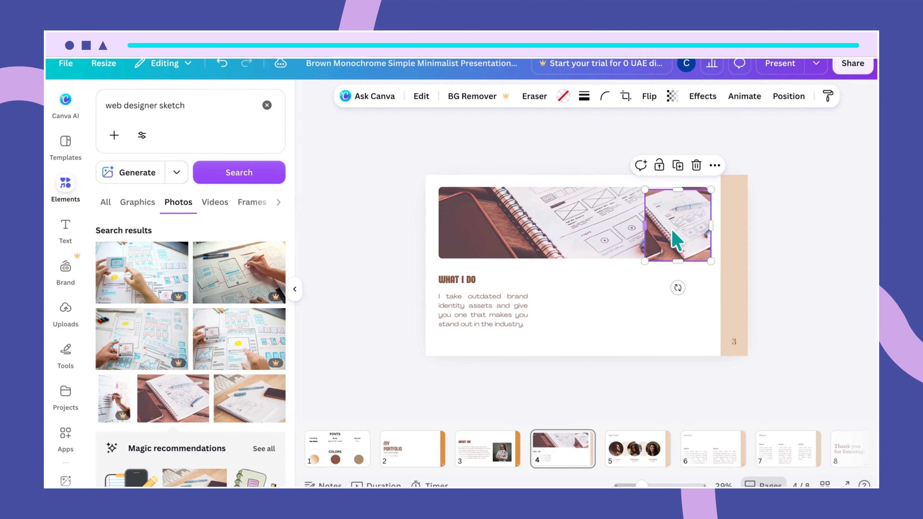
left_click_drag(681, 268, 626, 338)
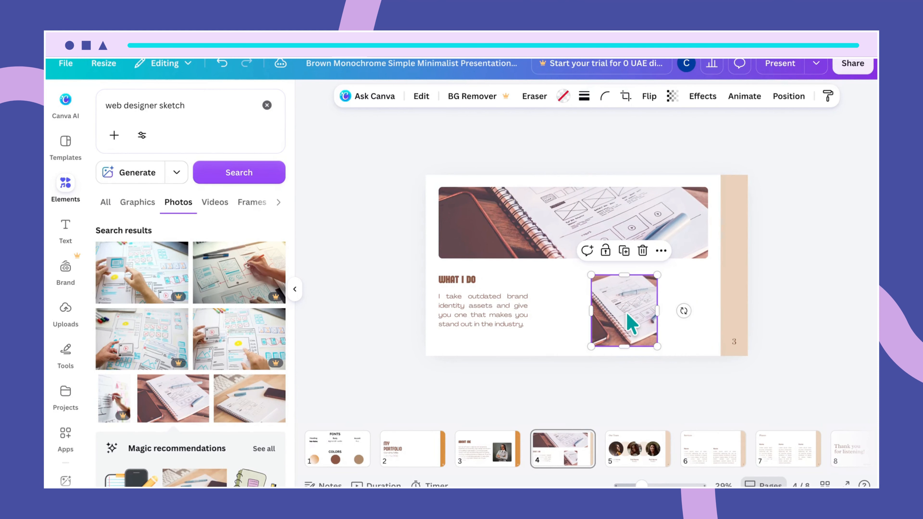
left_click_drag(658, 309, 679, 308)
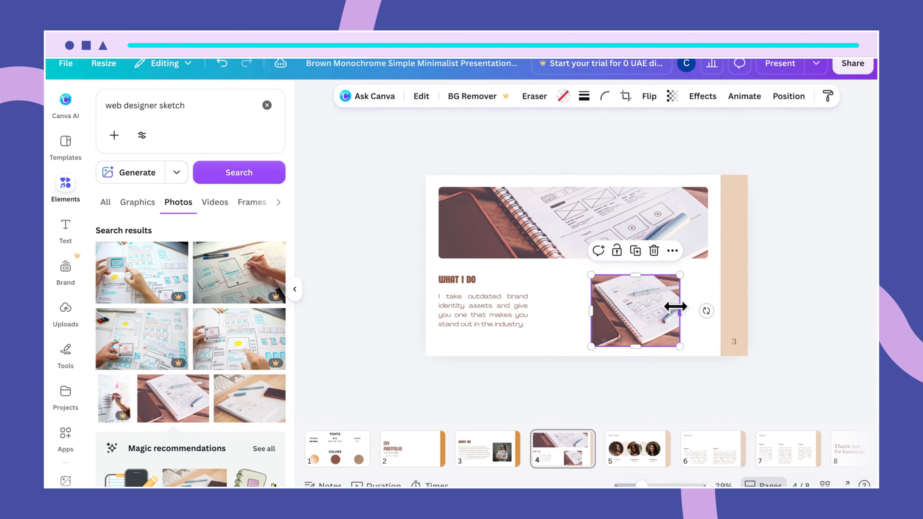
left_click(696, 280)
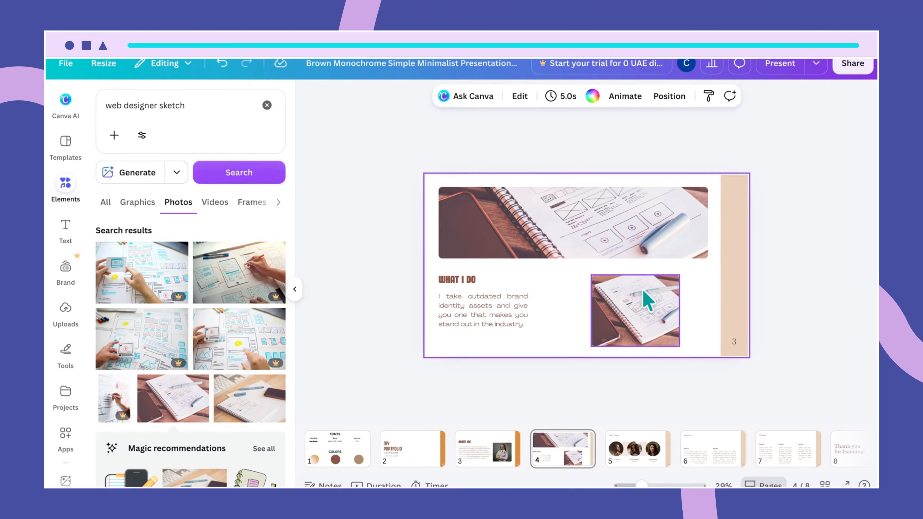
Set the corner rounding of the small photo card below the banner to 61.
left_click(644, 299)
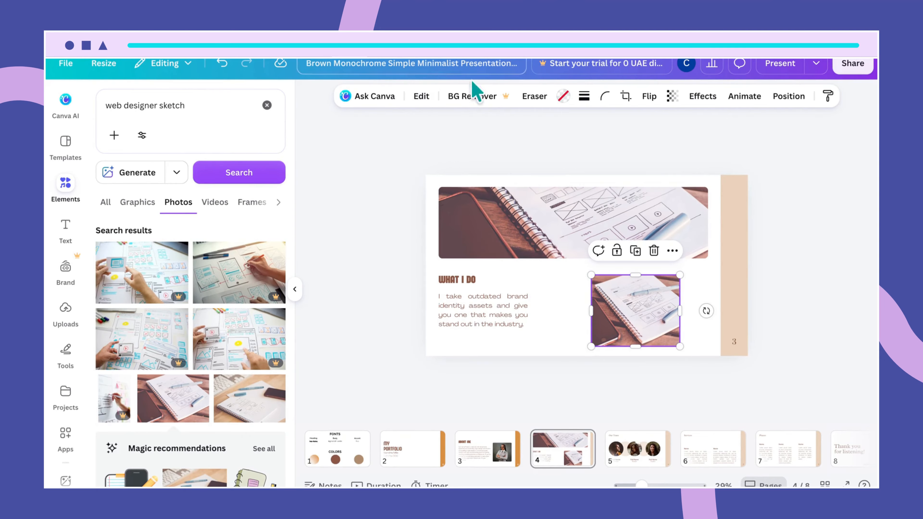
left_click(604, 96)
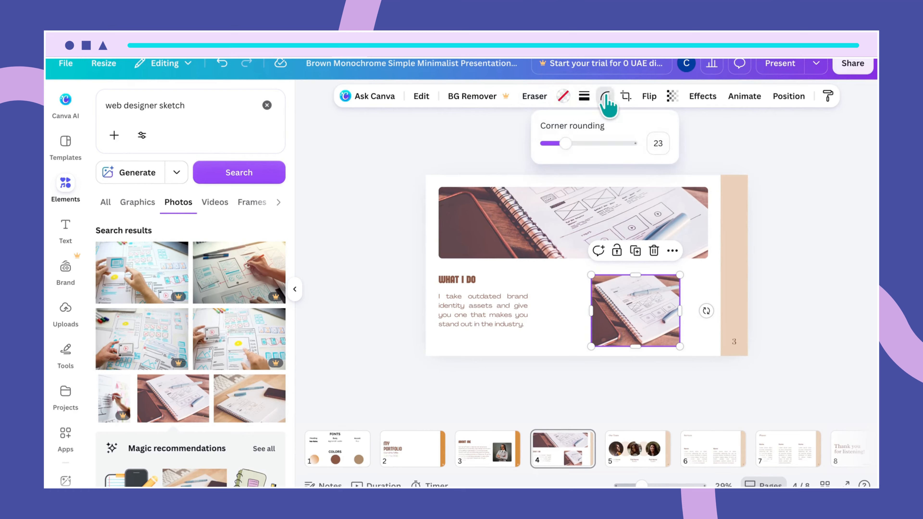
left_click_drag(565, 143, 598, 146)
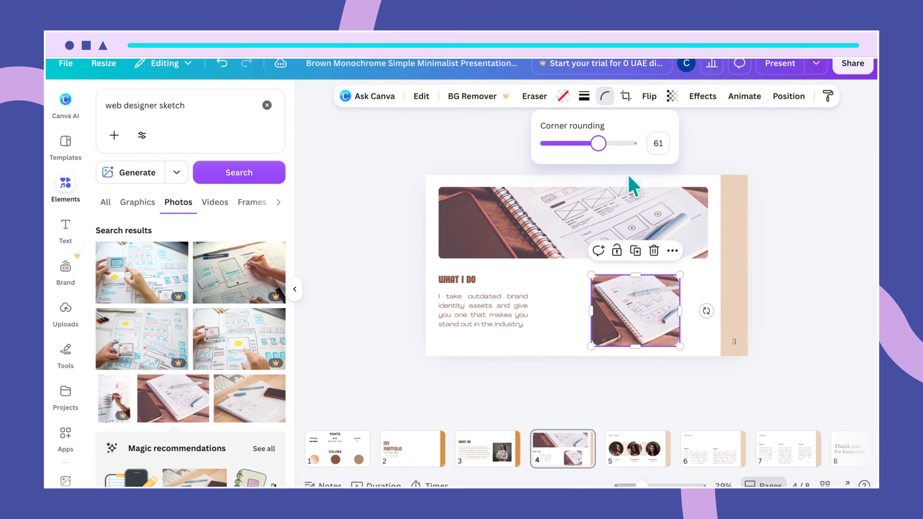
left_click(697, 337)
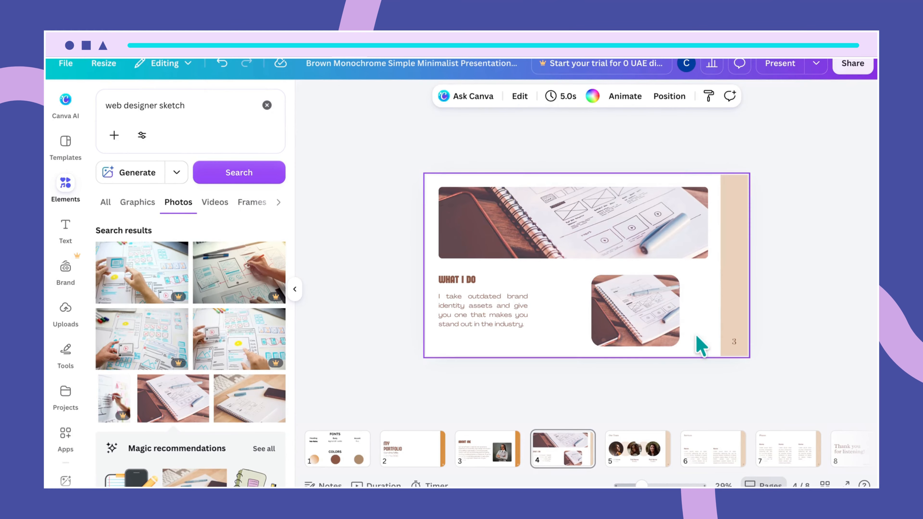
Remove the photo from the small rounded card and fill the empty frame with the orange document colour.
left_click(636, 319)
key("Delete")
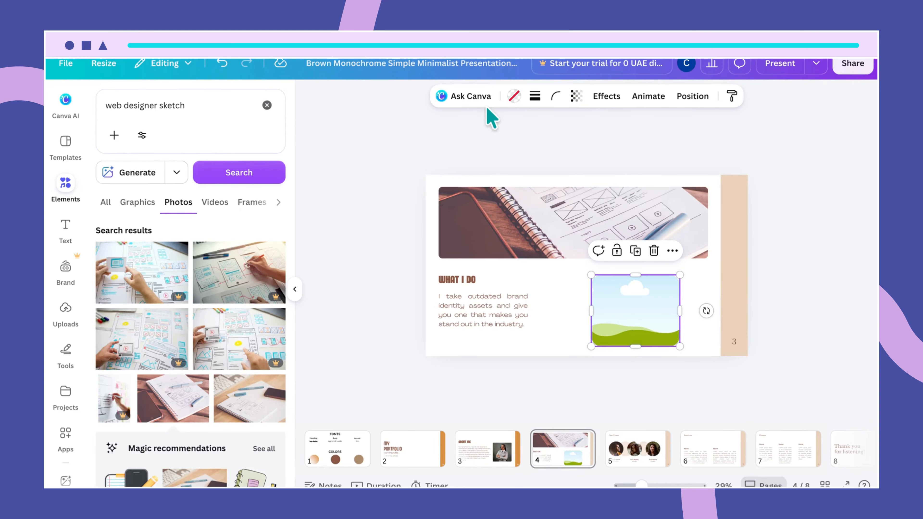
left_click(513, 96)
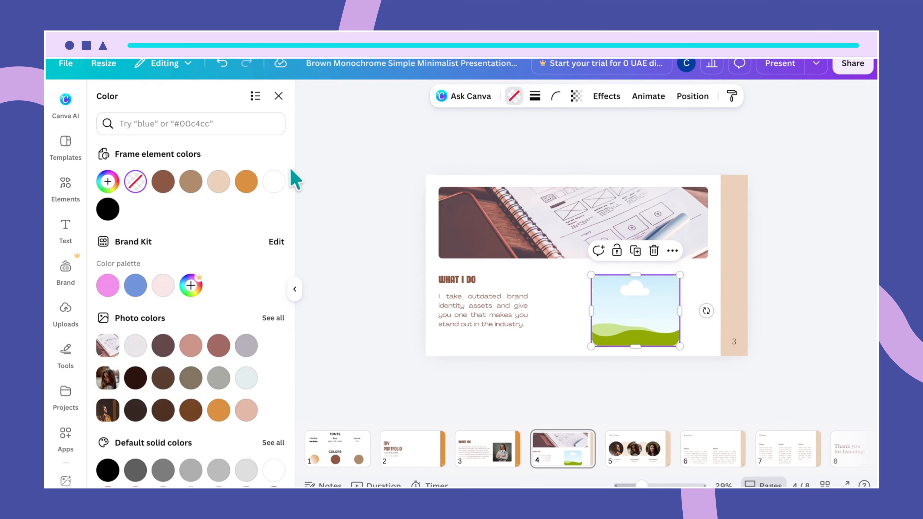
left_click(246, 182)
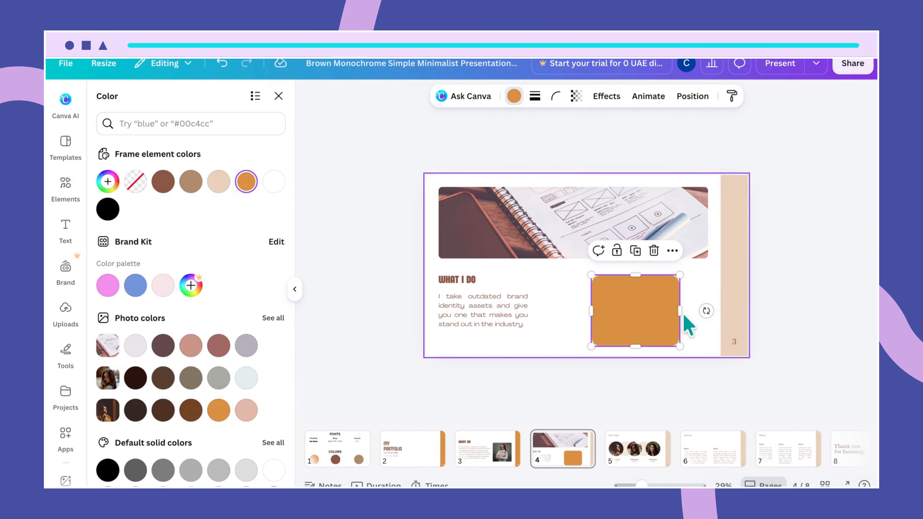
left_click(701, 330)
left_click(633, 315)
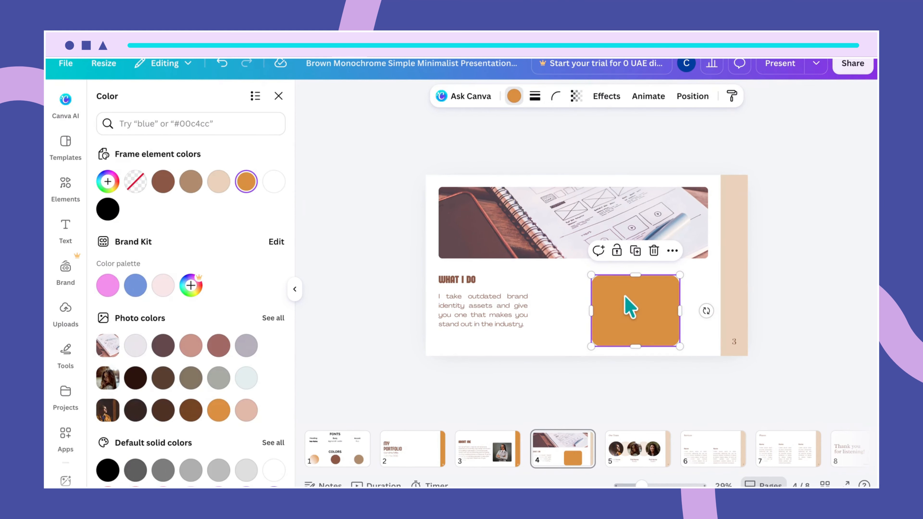
Duplicate the "What I do" heading, narrow its text box, and place the copy in the upper part of the orange card.
left_click(469, 281)
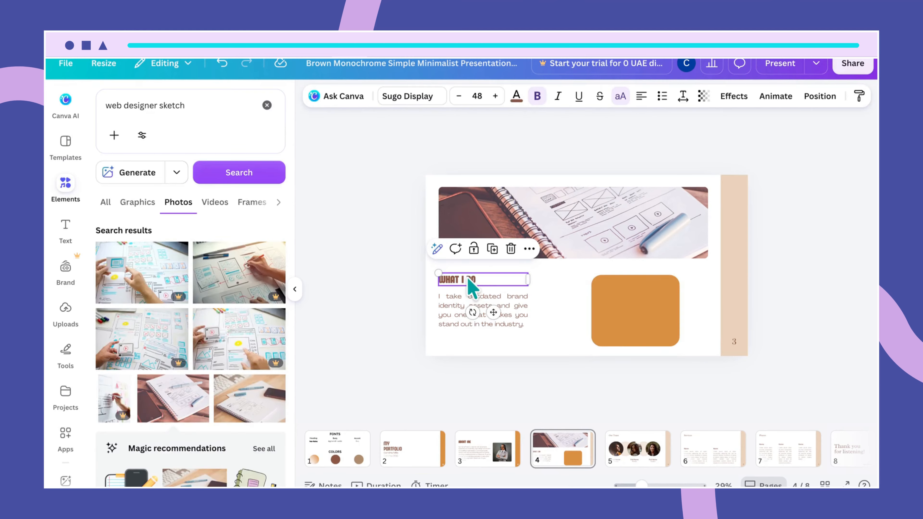
left_click_drag(531, 281, 635, 283)
left_click(507, 283)
left_click(464, 279)
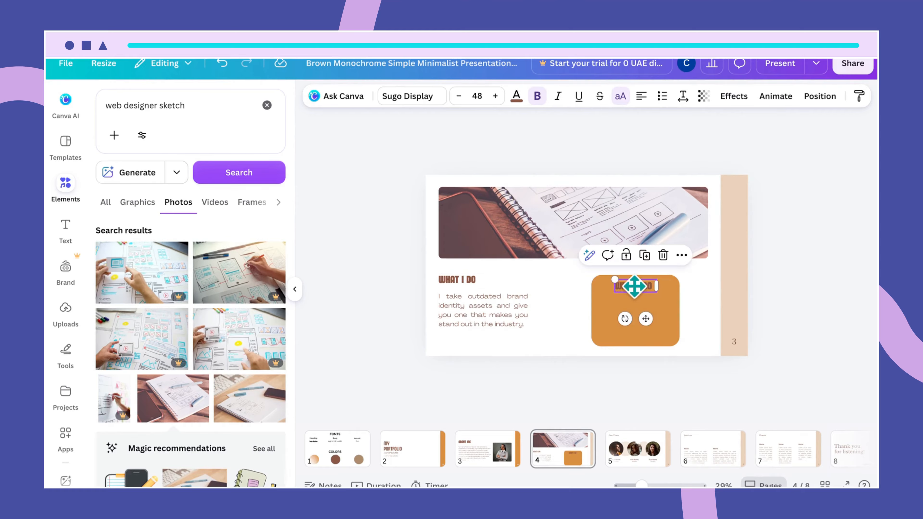
left_click_drag(635, 284, 636, 291)
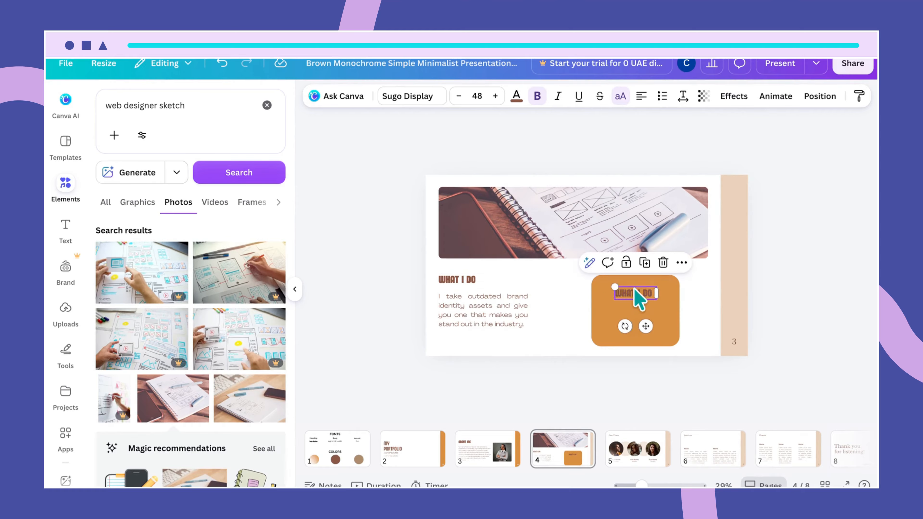
Change the copied heading on the orange card to "LOGO DESIGN" and widen its text box to fit one line.
double_click(647, 294)
key("BackSpace")
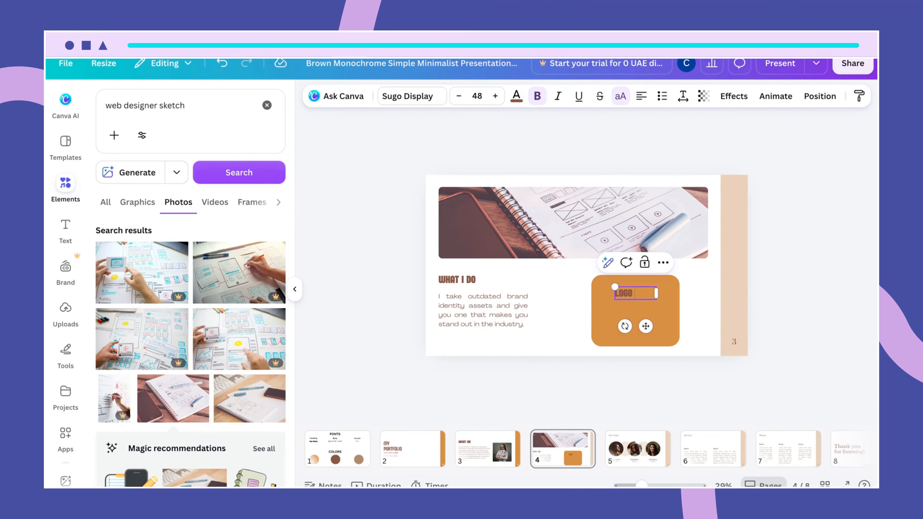
type("LOGO DESIGN")
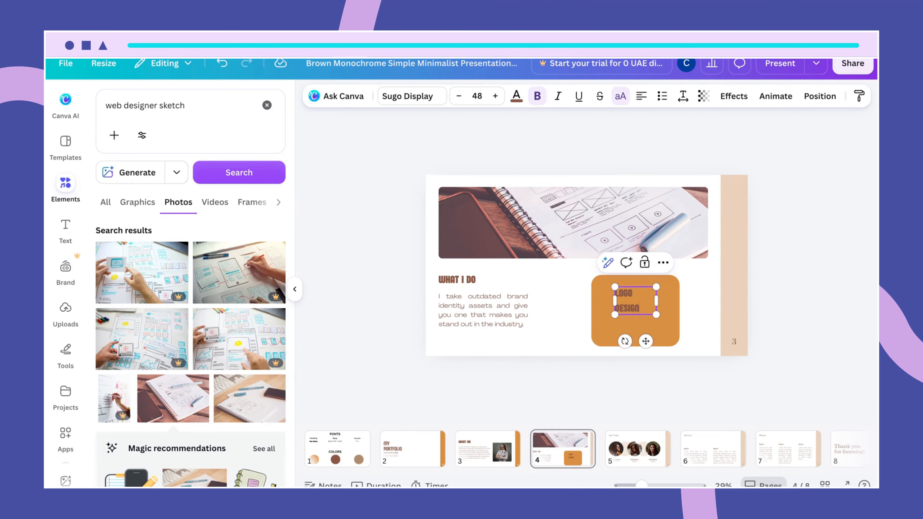
left_click_drag(656, 296, 641, 307)
left_click(672, 330)
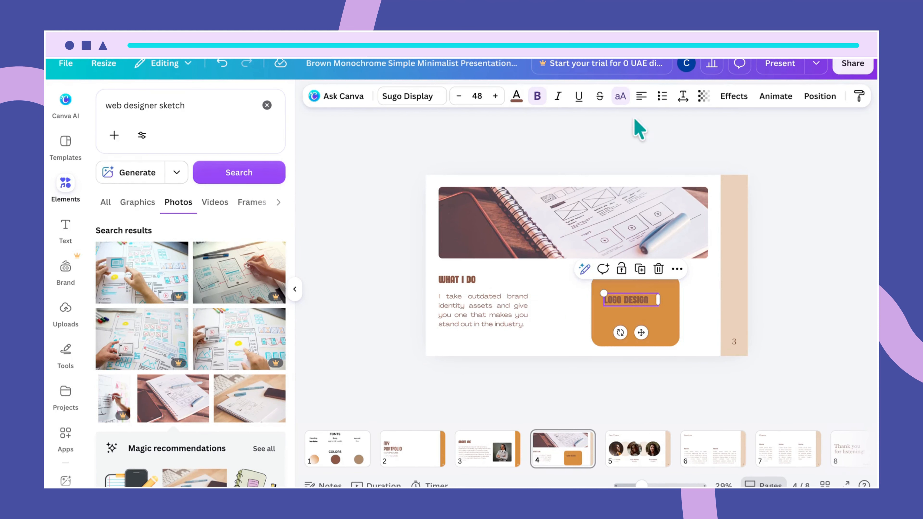
Format "LOGO DESIGN" as a bulleted list item and widen its text box so it stays on one line.
left_click(661, 97)
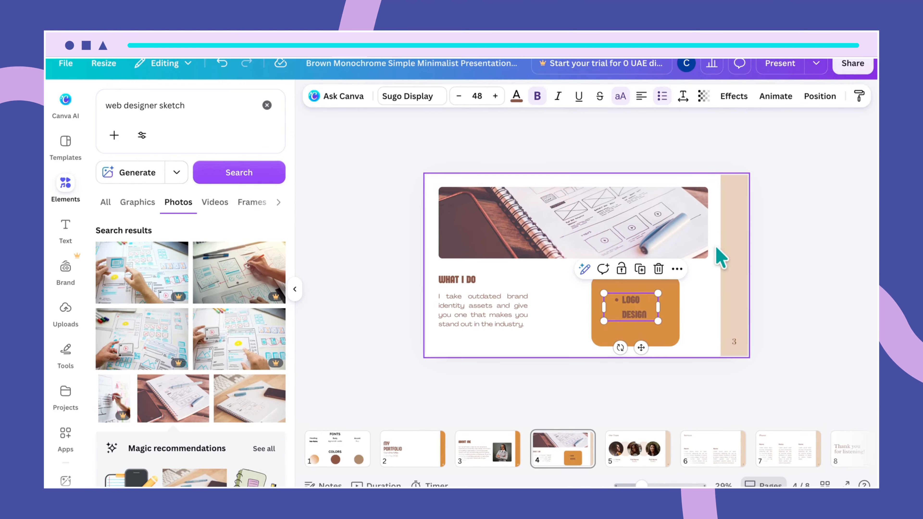
left_click(657, 305)
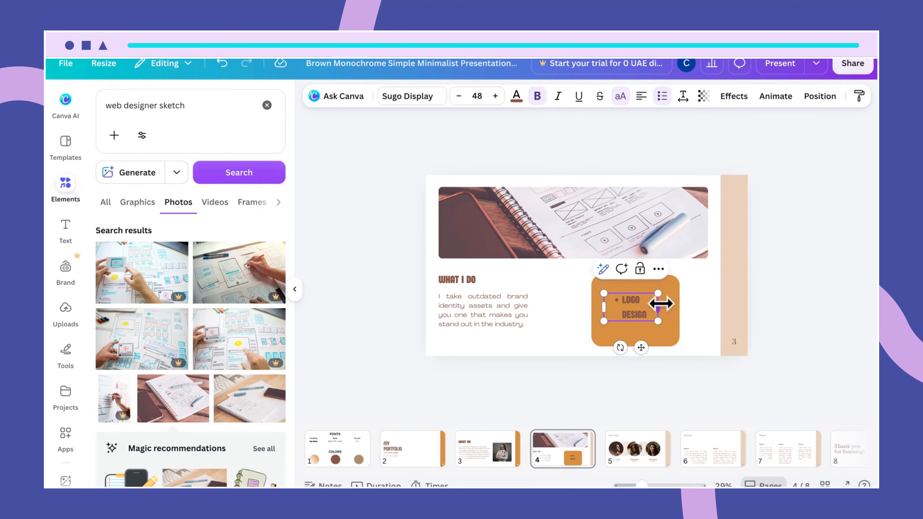
left_click_drag(660, 303, 641, 302)
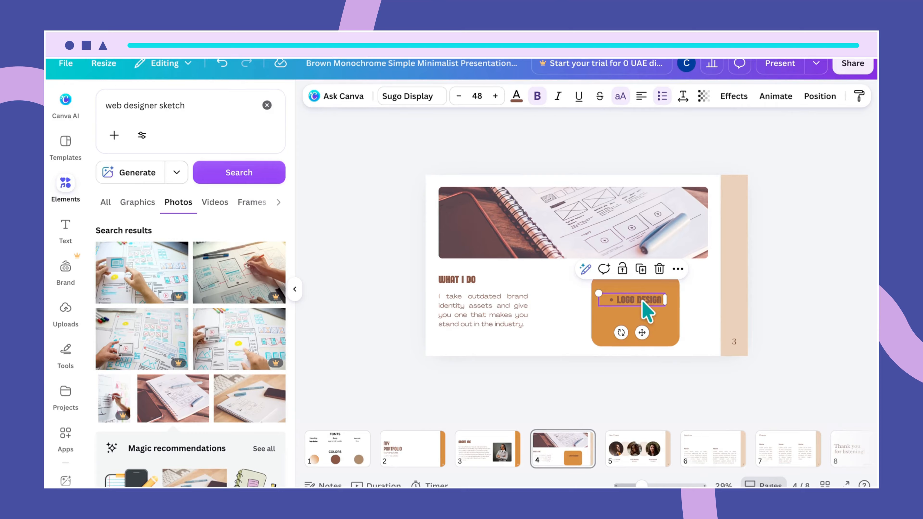
Duplicate the "LOGO DESIGN" bullet directly below itself and change the copy's text to "GRAPHIC DESIGN".
left_click_drag(642, 302, 637, 315)
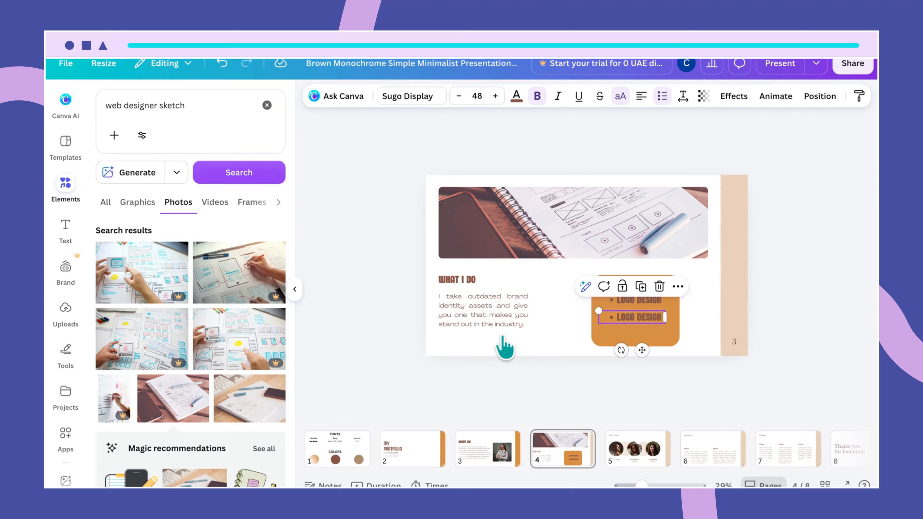
double_click(632, 316)
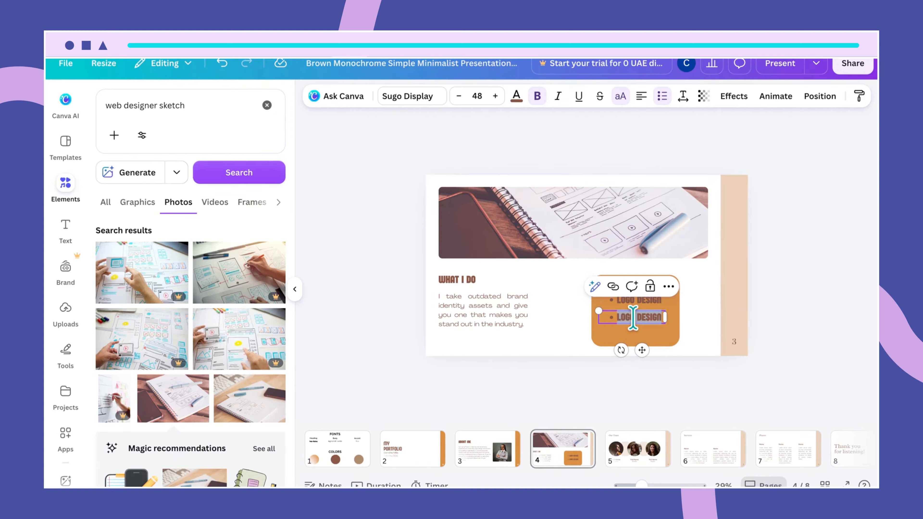
type("GRAPHIC")
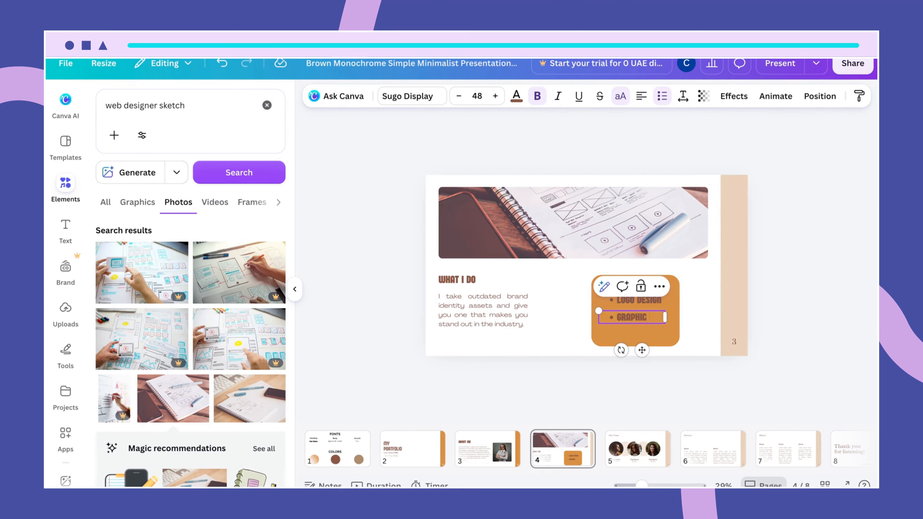
type(" DESIGN")
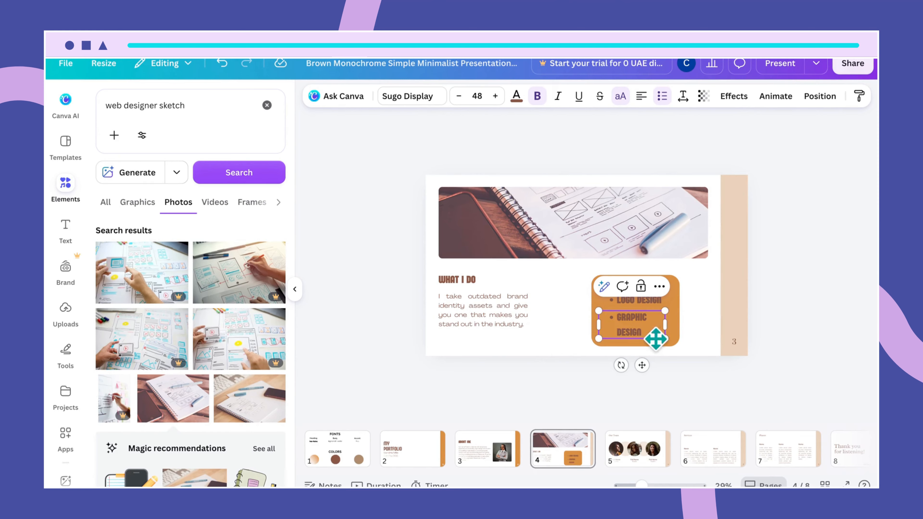
Widen the "GRAPHIC DESIGN" text box to one line and move both bullets slightly lower and to the left on the orange card.
left_click_drag(669, 330, 639, 305)
left_click(650, 338)
left_click(650, 310)
left_click(641, 302)
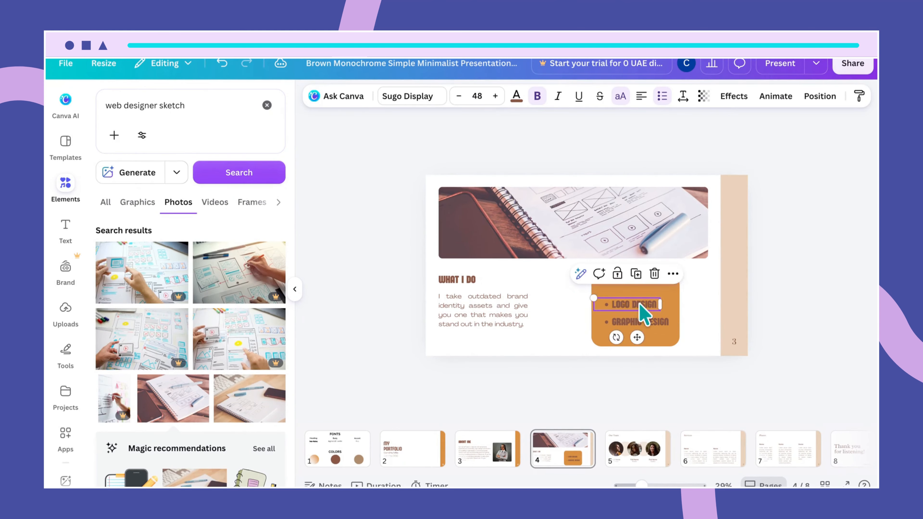
left_click(655, 347)
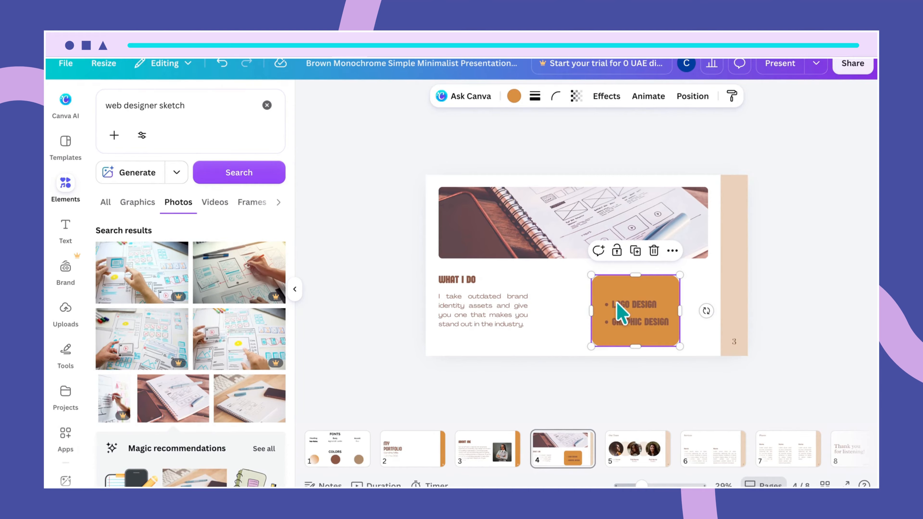
Set the font size of the "LOGO DESIGN" bullet on the orange card to 50.
left_click(622, 313)
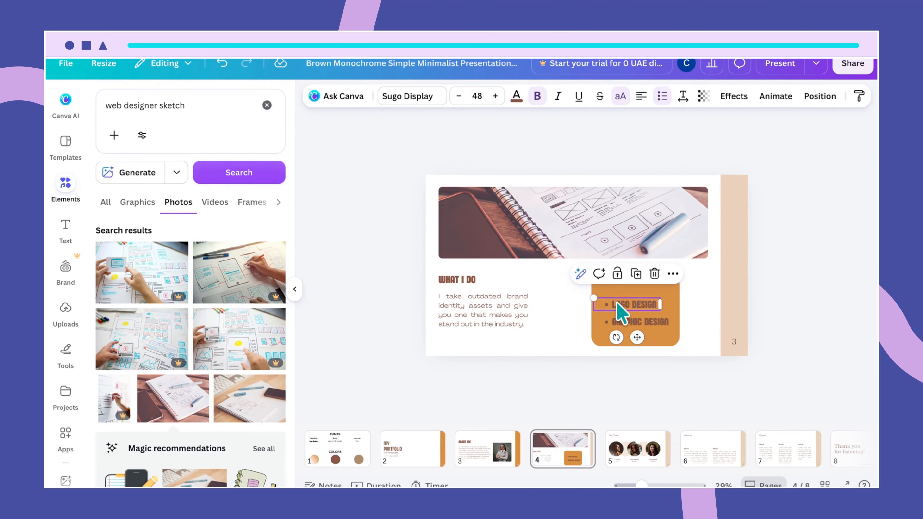
left_click(478, 97)
type("5")
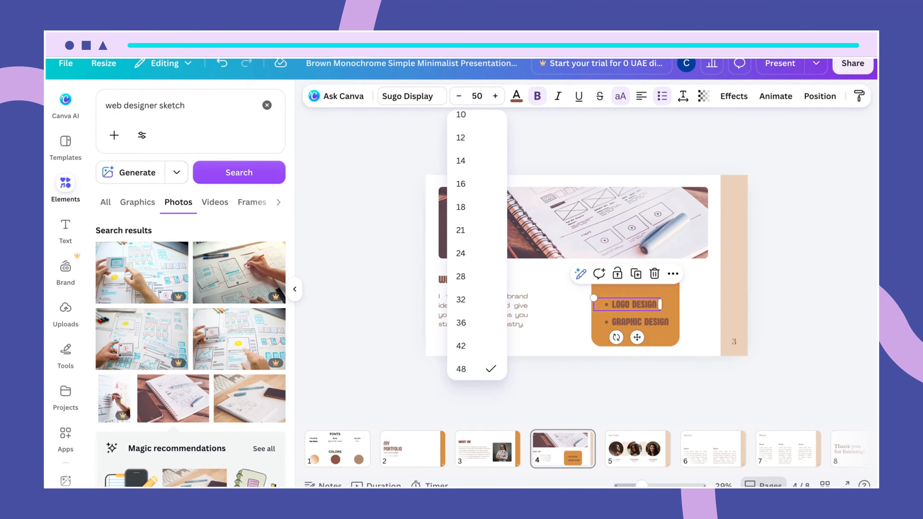
type("0")
key("Return")
Set the "GRAPHIC DESIGN" bullet's font size to 50 and adjust its text box so the text fits on one line.
left_click(654, 329)
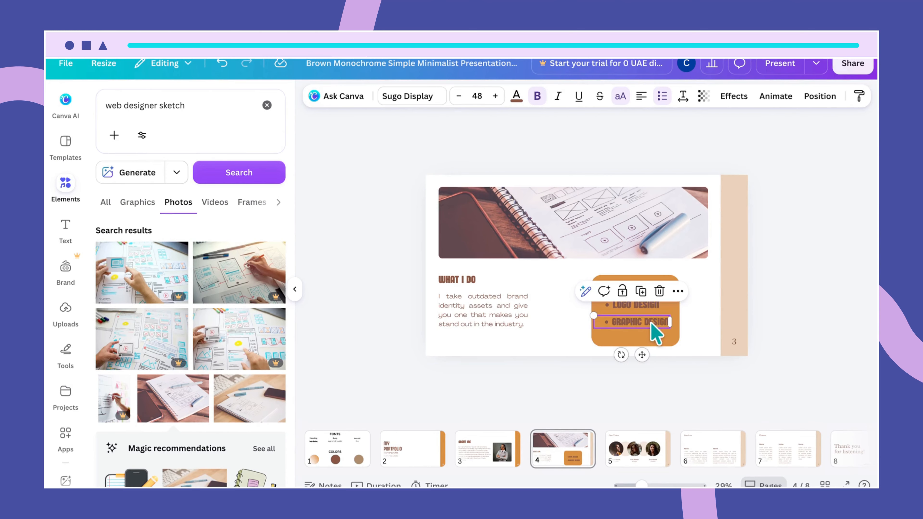
left_click(480, 97)
type("50")
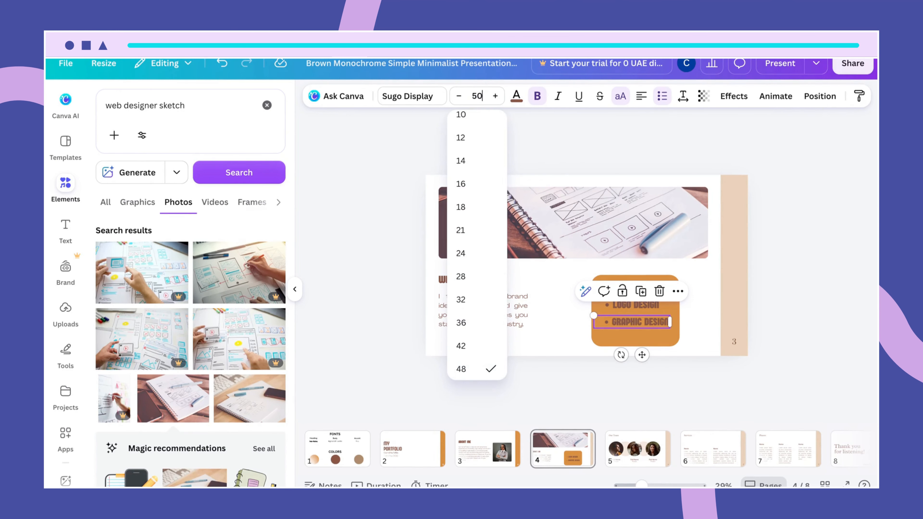
key("Return")
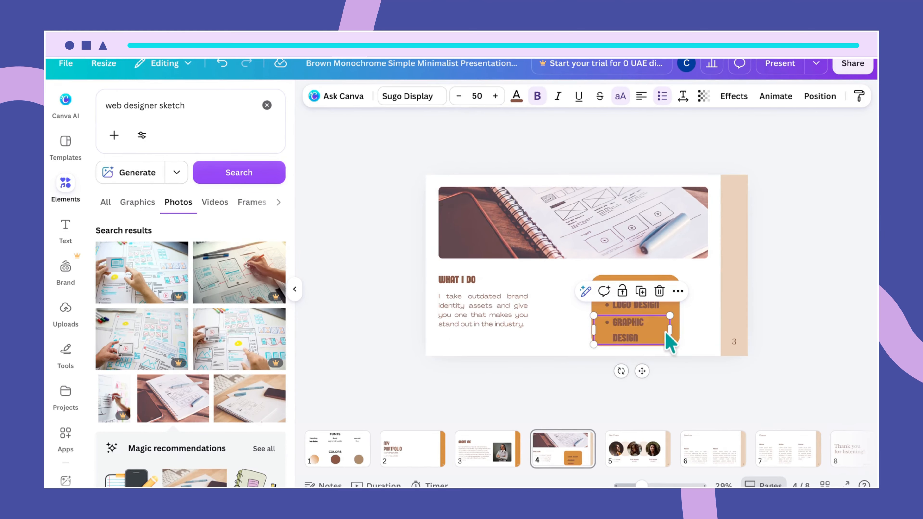
mouse_move(670, 329)
left_mouse_down()
mouse_move(680, 324)
mouse_move(655, 324)
left_mouse_up()
left_click(714, 341)
left_click(667, 325)
left_click(659, 340)
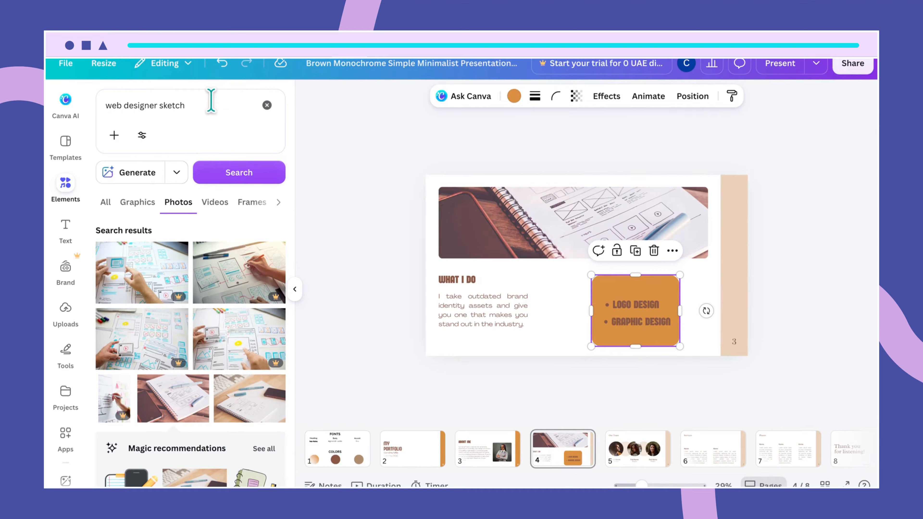
Replace the element search with "design tools icon" and limit the results to graphics.
left_click(196, 103)
left_click_drag(195, 104, 104, 89)
key("BackSpace")
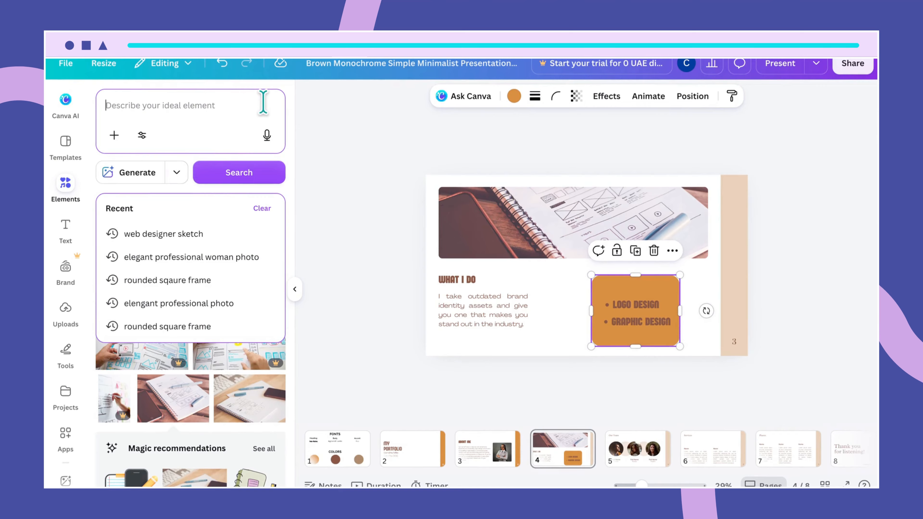
type("design to")
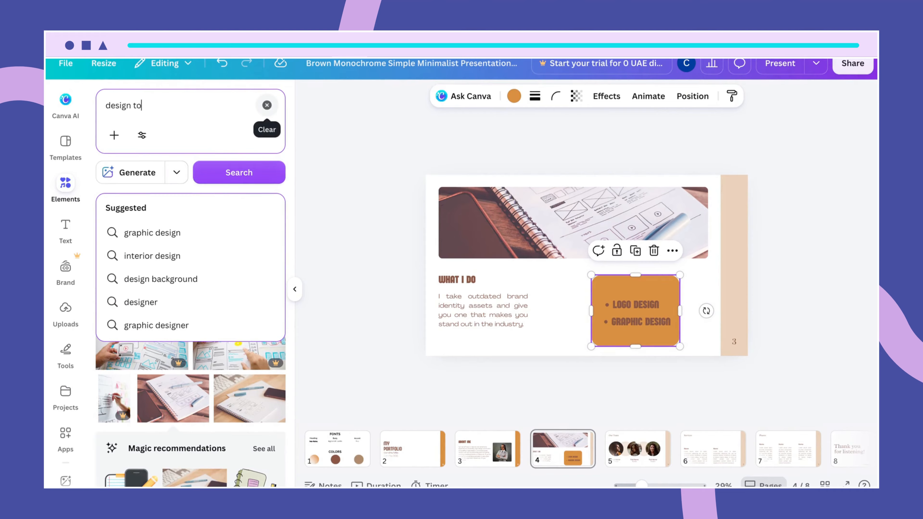
type("ols i")
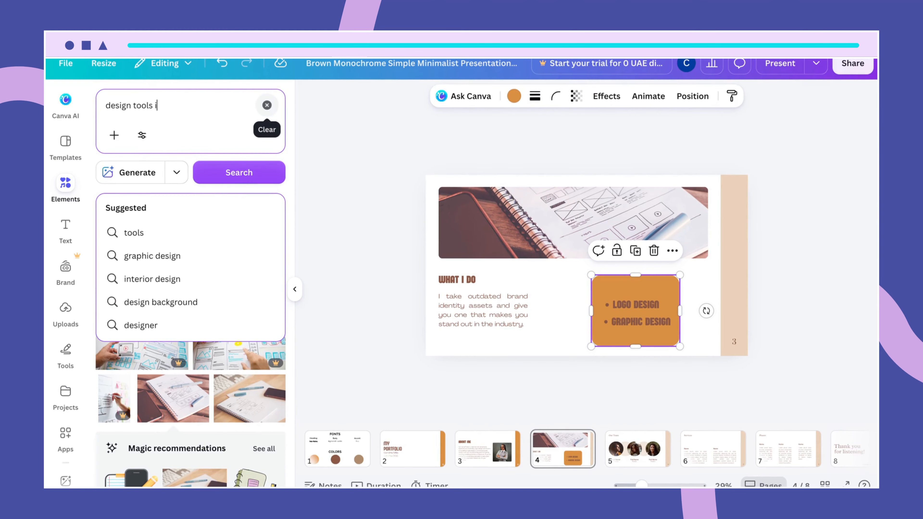
type("con")
key("Return")
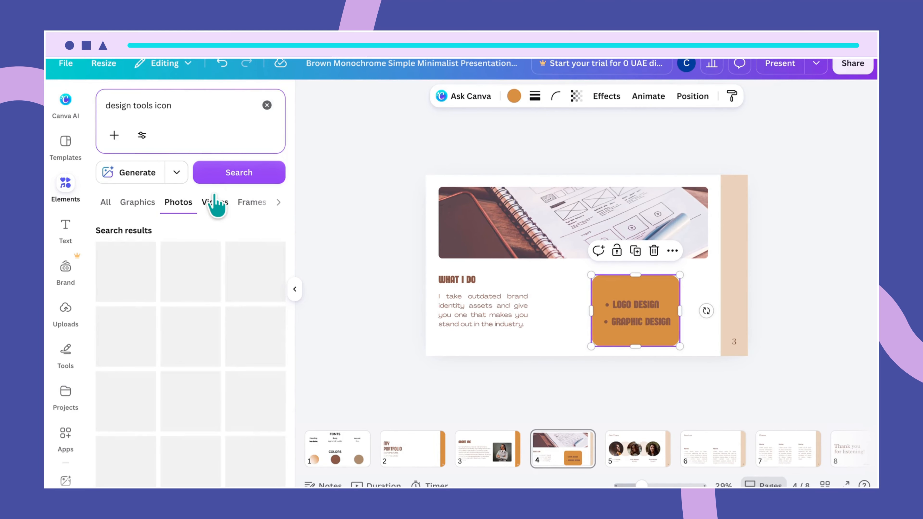
left_click(134, 203)
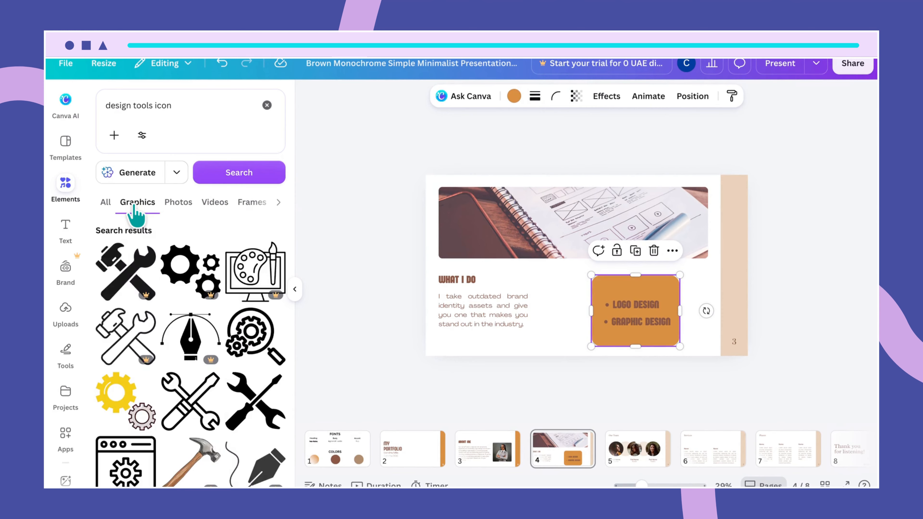
Insert the outlined monitor icon with a pencil and ruler, then shrink and centre it over the orange card's upper edge.
scroll(208, 365, "down", 2)
scroll(210, 367, "up", 2)
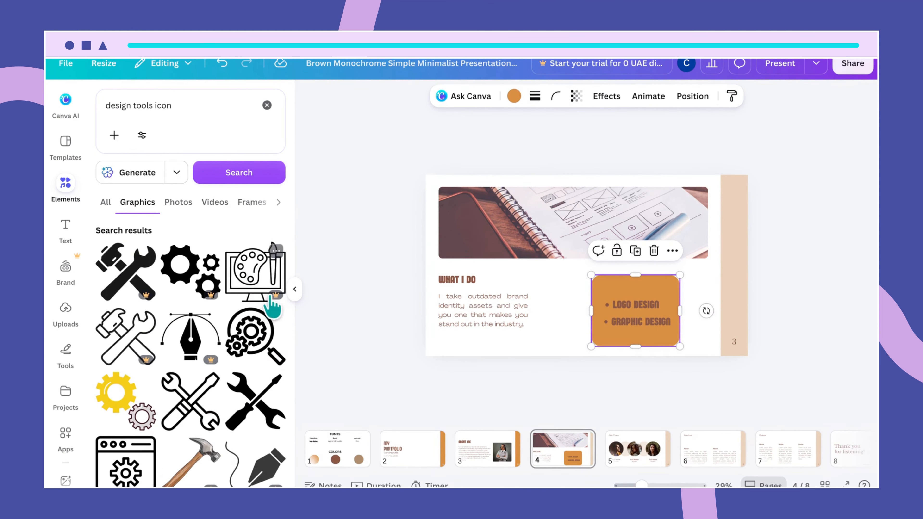
scroll(201, 342, "down", 10)
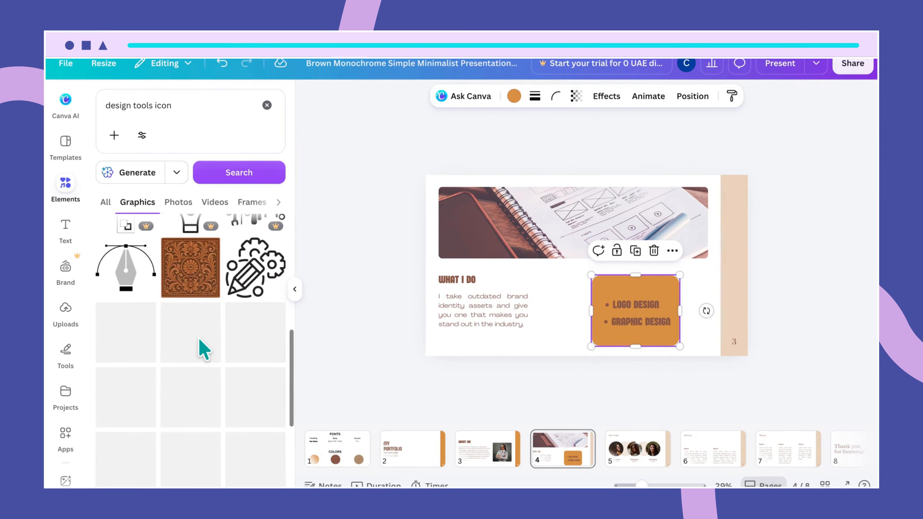
left_click(185, 349)
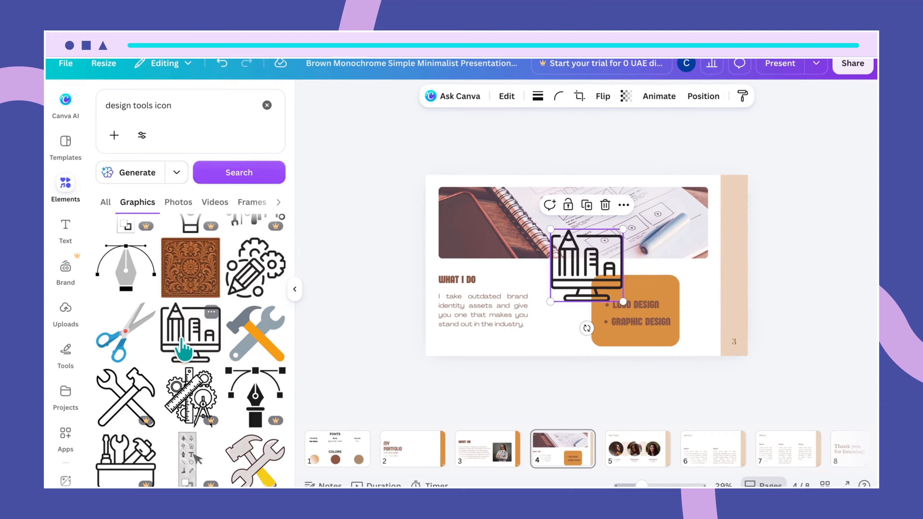
mouse_move(550, 230)
left_mouse_down()
mouse_move(585, 251)
mouse_move(576, 256)
left_mouse_up()
left_click_drag(610, 283, 646, 279)
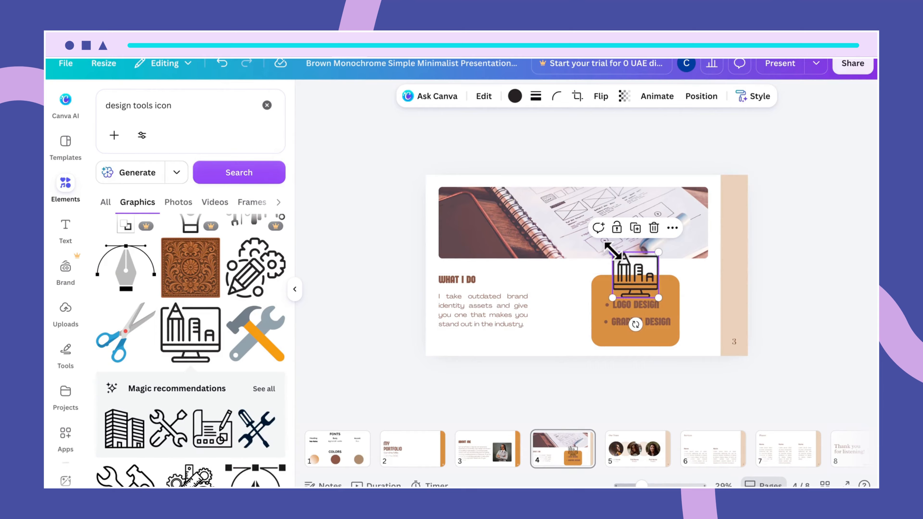
left_click_drag(613, 253, 643, 276)
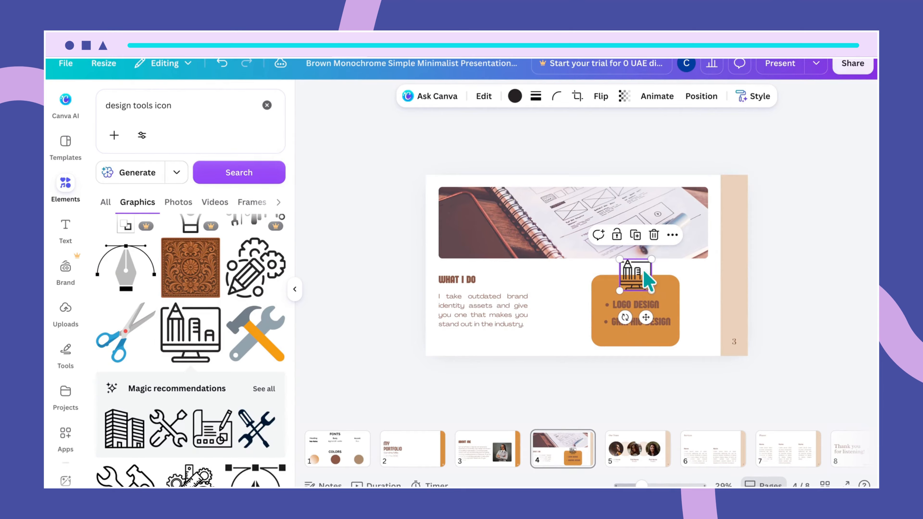
Recolour the monitor icon with the reddish brown already used in the design.
left_click(516, 98)
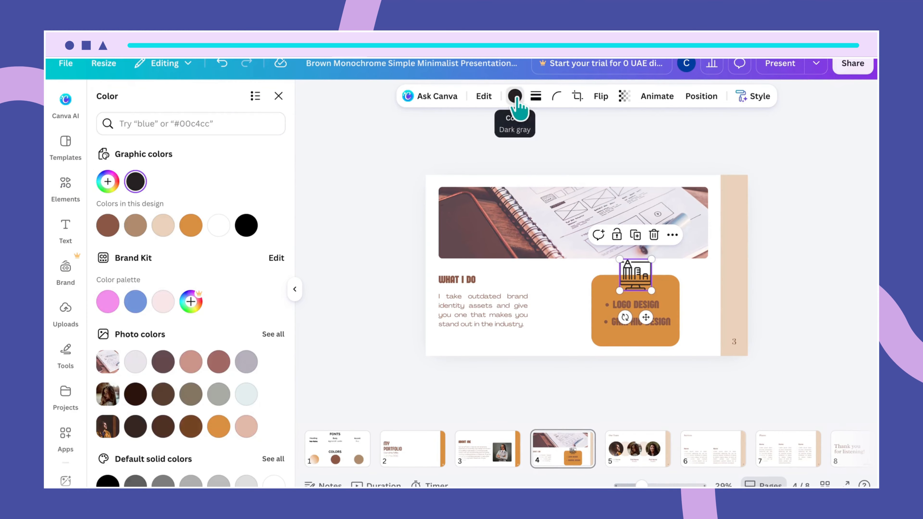
left_click(107, 225)
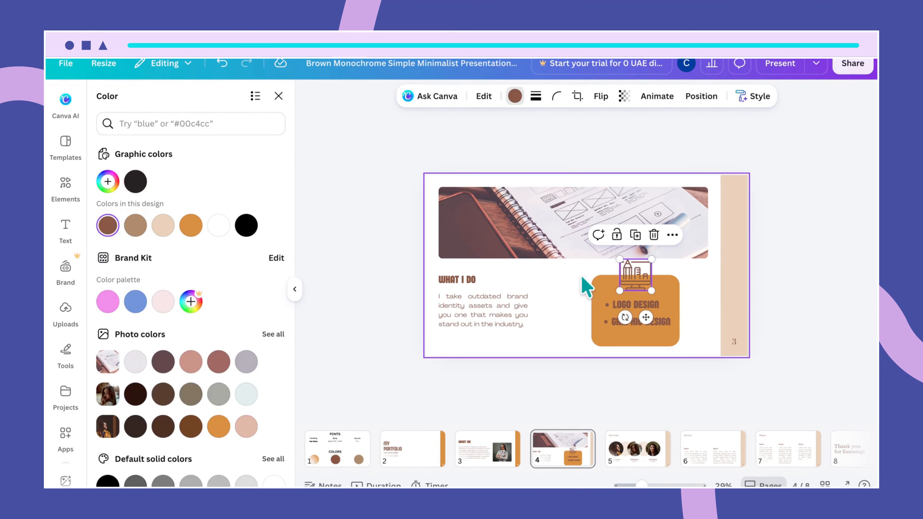
Recolour the beige vertical bar on page 4 to the design's orange, #d68636.
left_click(745, 276)
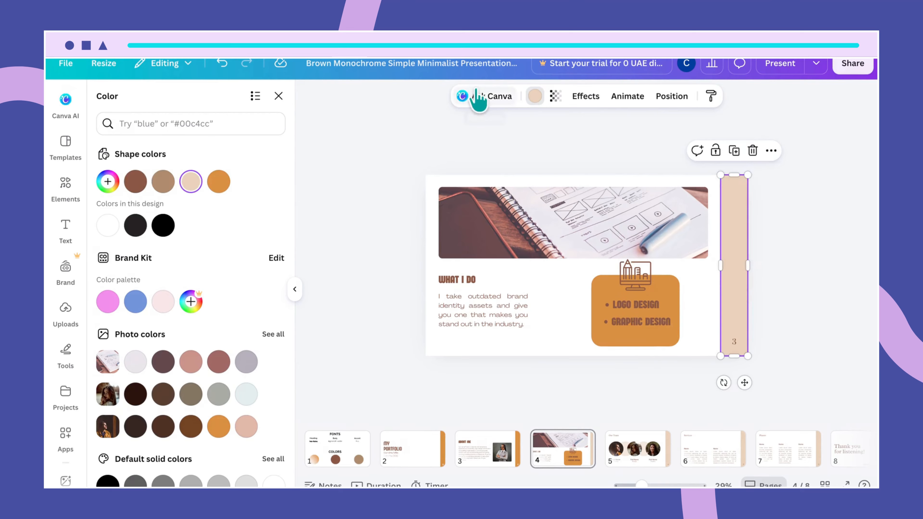
left_click(535, 96)
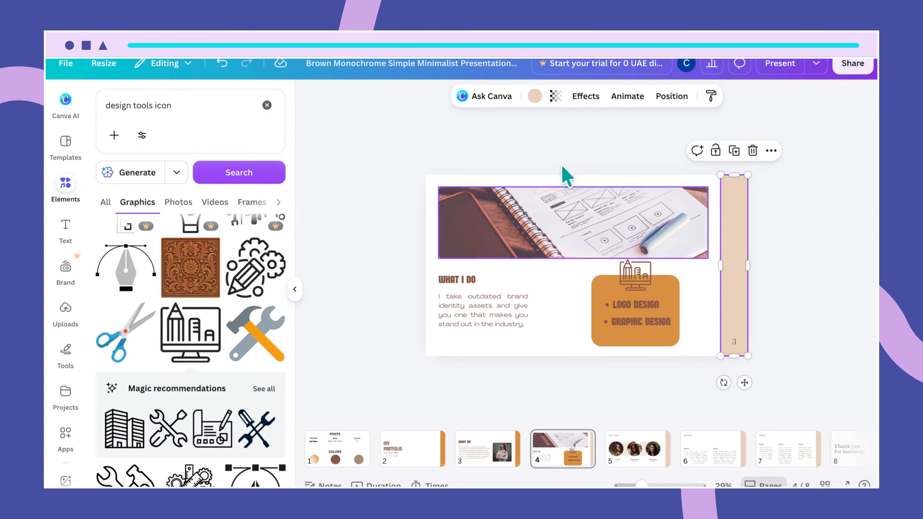
left_click(533, 96)
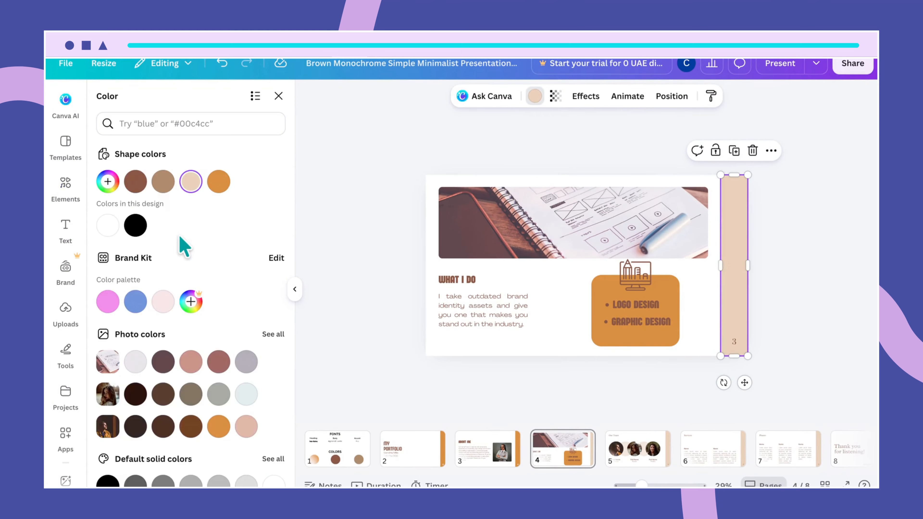
left_click(218, 181)
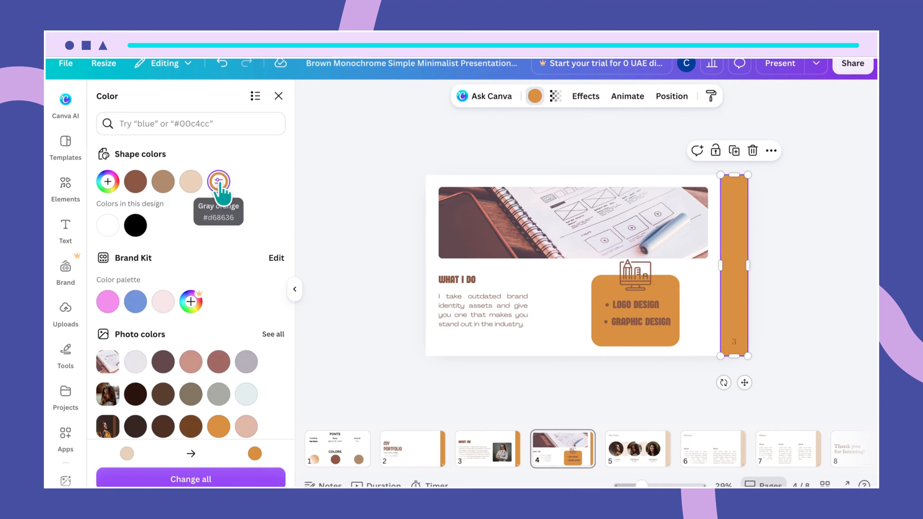
Format the page number 3 on the orange bar in bold Agrandir Wide with white text.
left_click(733, 343)
left_click(397, 99)
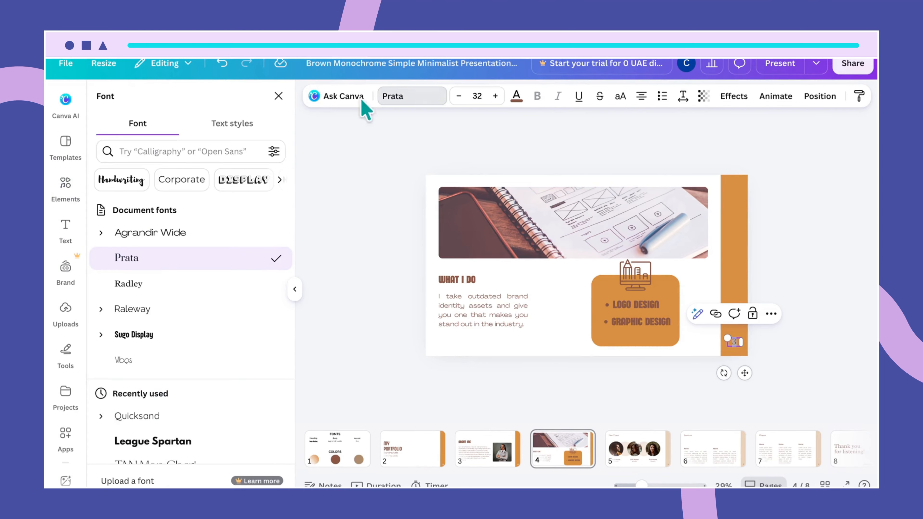
left_click(186, 234)
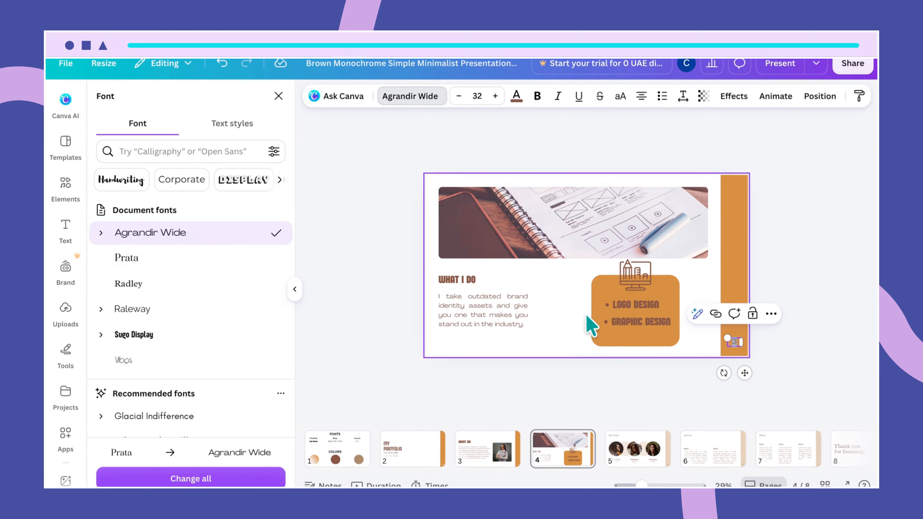
left_click(521, 103)
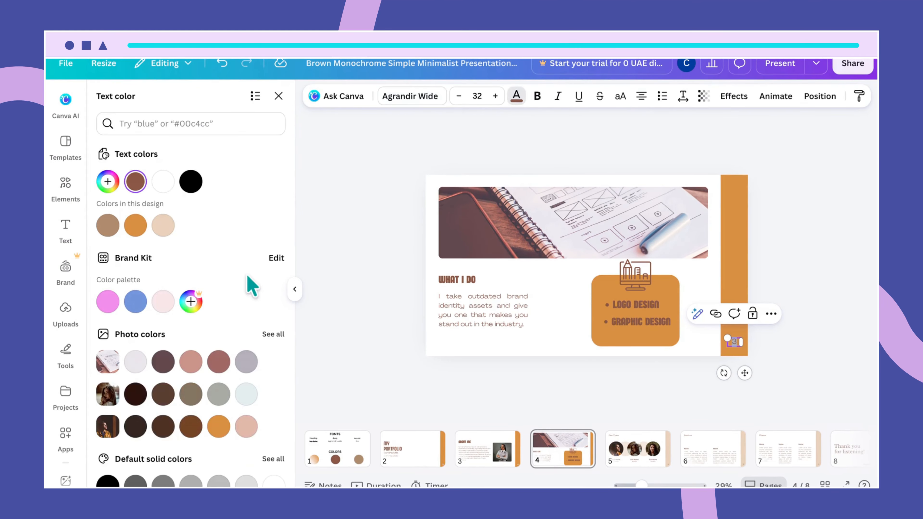
left_click(163, 181)
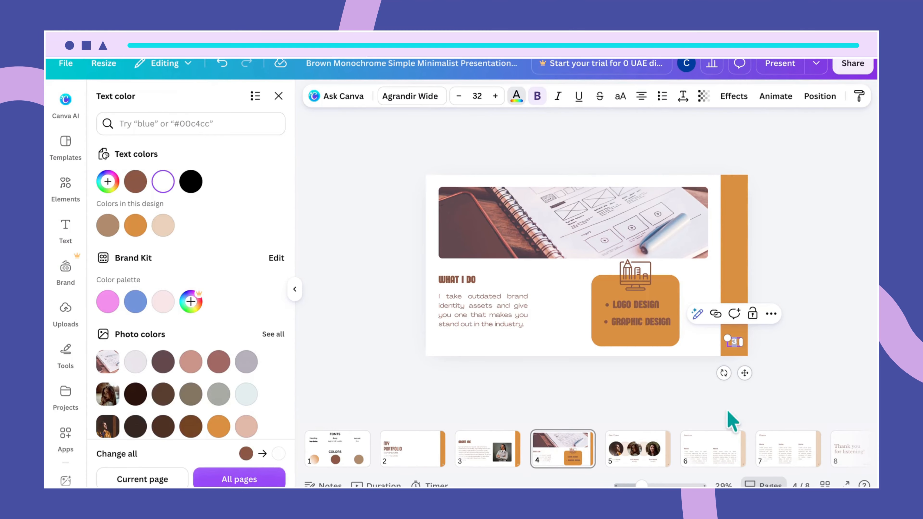
left_click(688, 336)
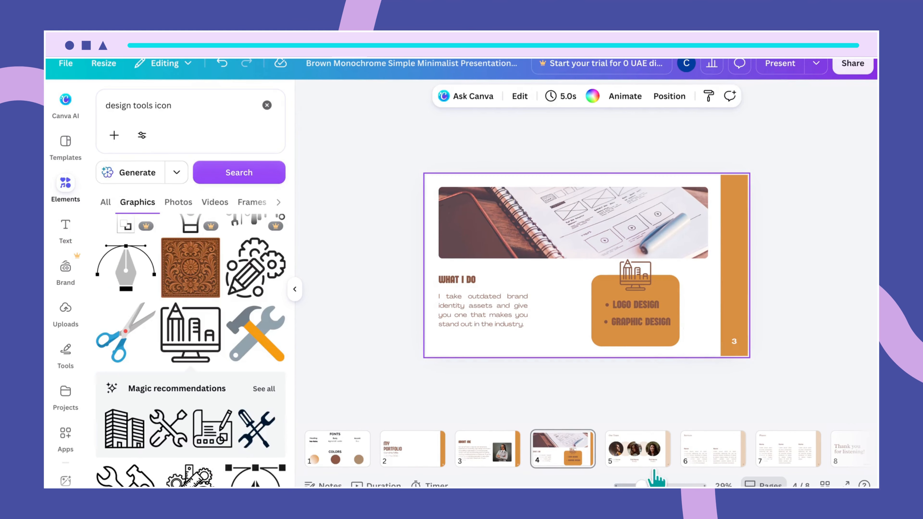
Widen the text box of the paragraph under the "What I Do" heading slightly.
left_click_drag(641, 486, 652, 485)
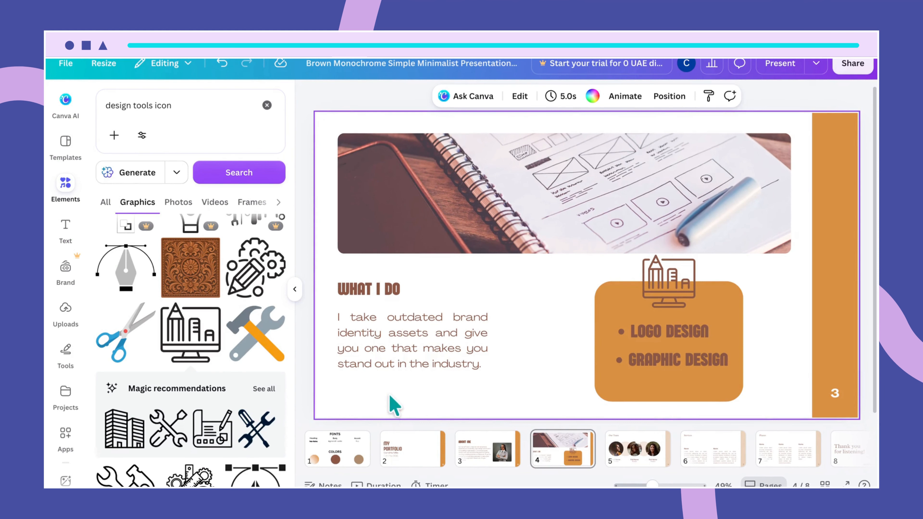
left_click(403, 377)
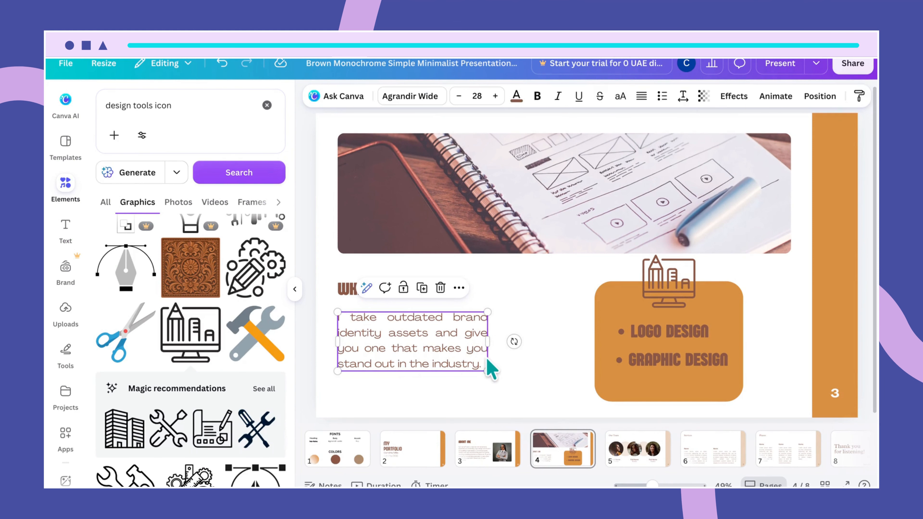
left_click_drag(490, 354, 502, 354)
left_click(552, 385)
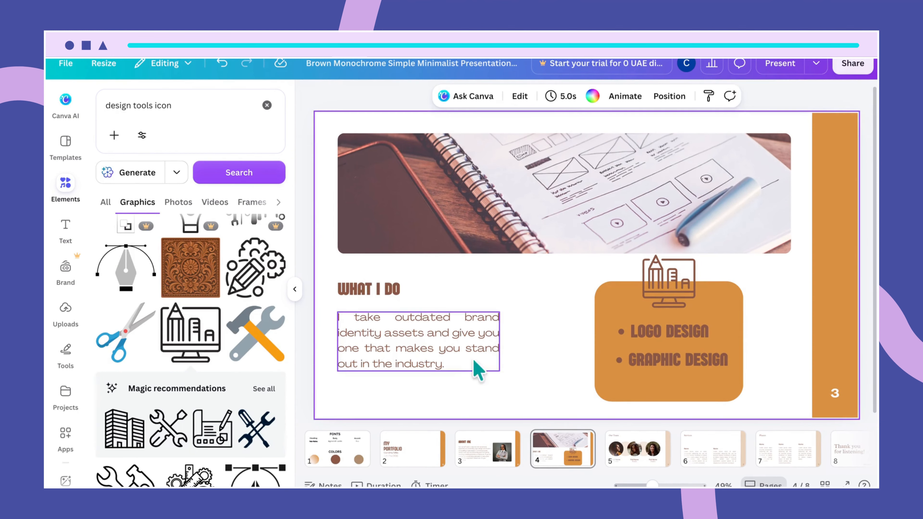
Move the paragraph and its "What I Do" heading slightly down, keeping their alignment with the photo's edge.
left_click(428, 377)
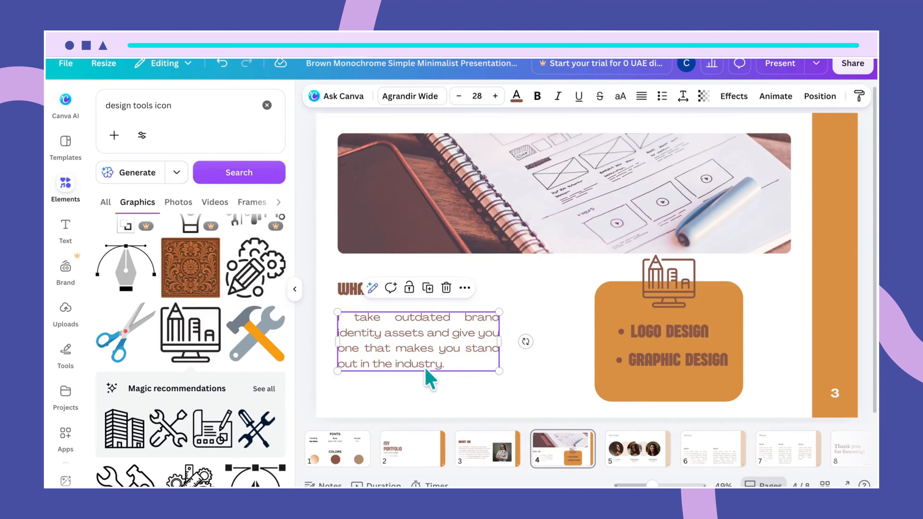
mouse_move(428, 377)
left_mouse_down()
mouse_move(421, 373)
mouse_move(428, 381)
left_mouse_up()
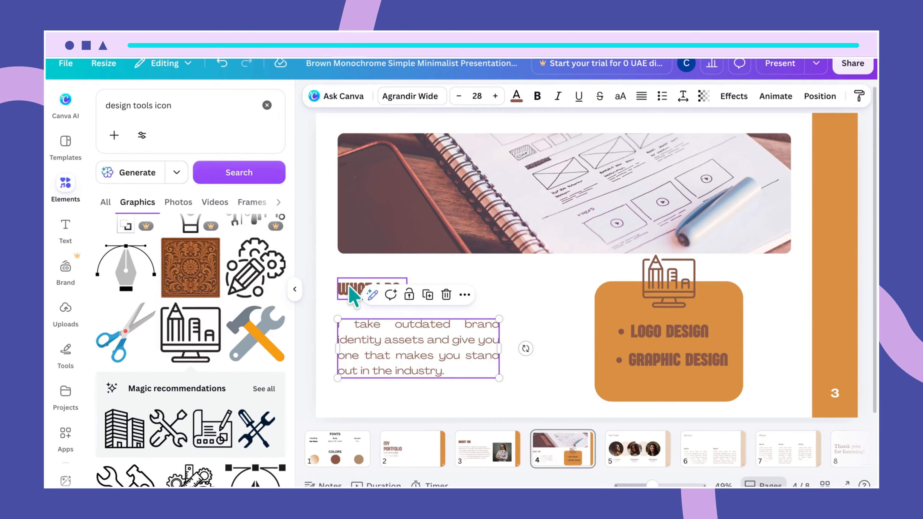
left_click(352, 291)
left_click_drag(350, 295, 348, 288)
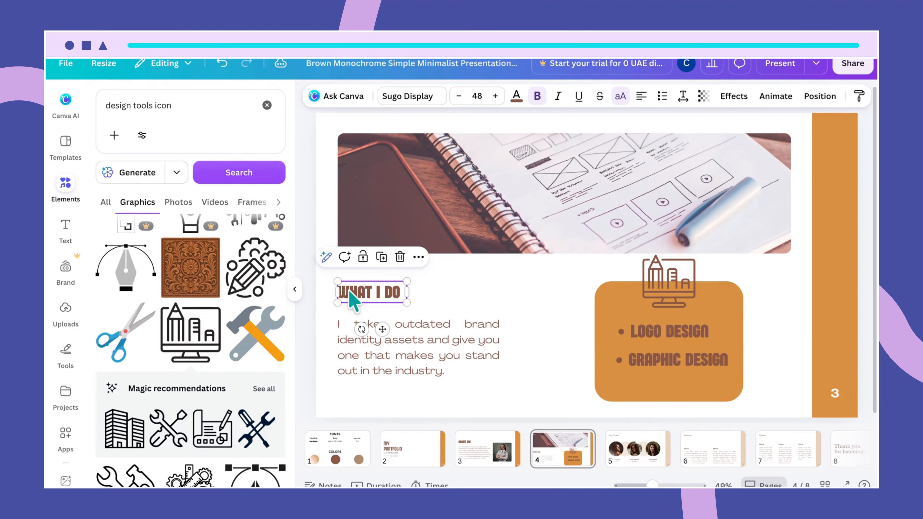
left_click(397, 406)
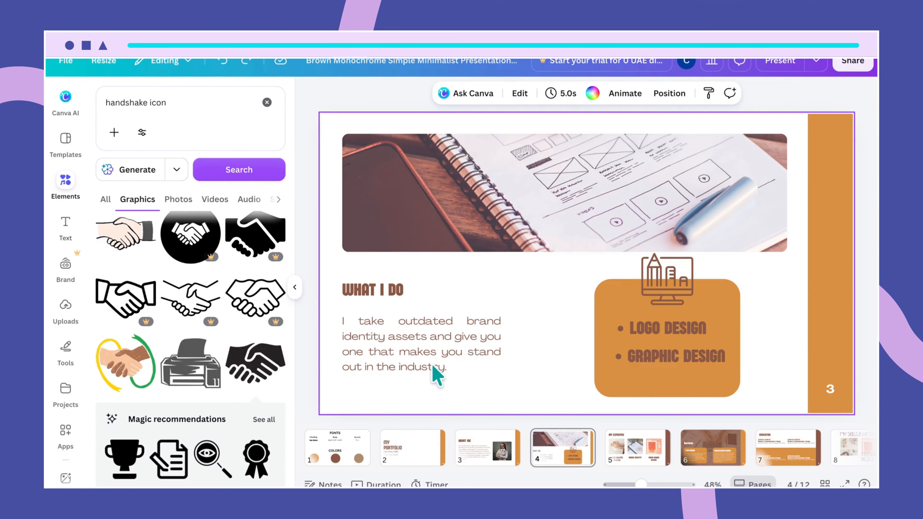
Change the "What I Do" paragraph from justified to left alignment.
left_click(432, 367)
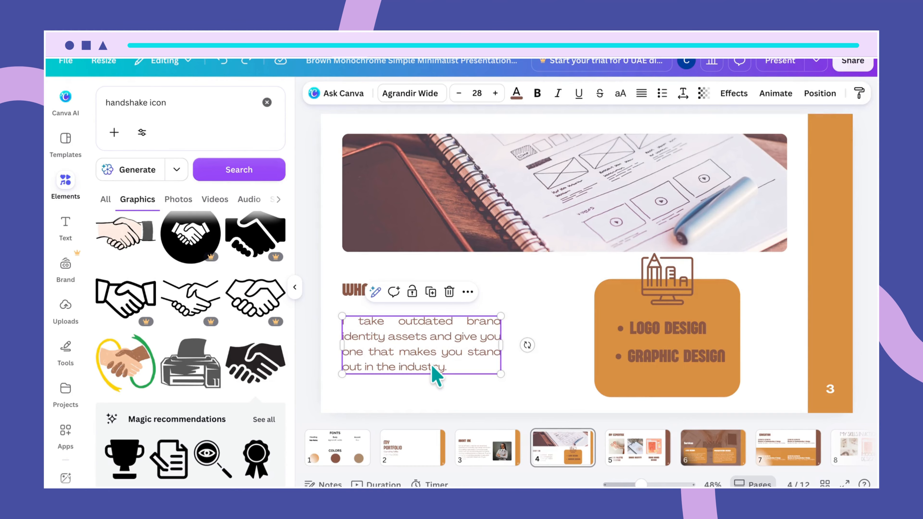
left_click(641, 94)
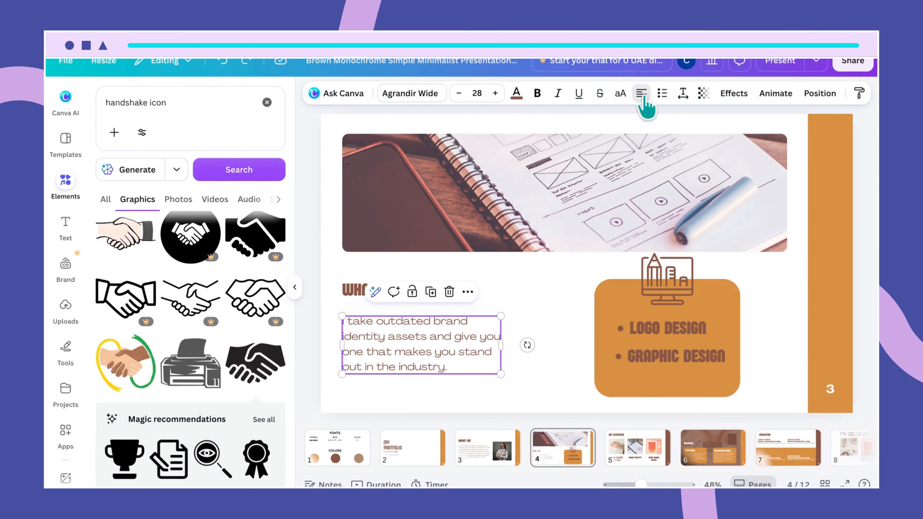
left_click(570, 391)
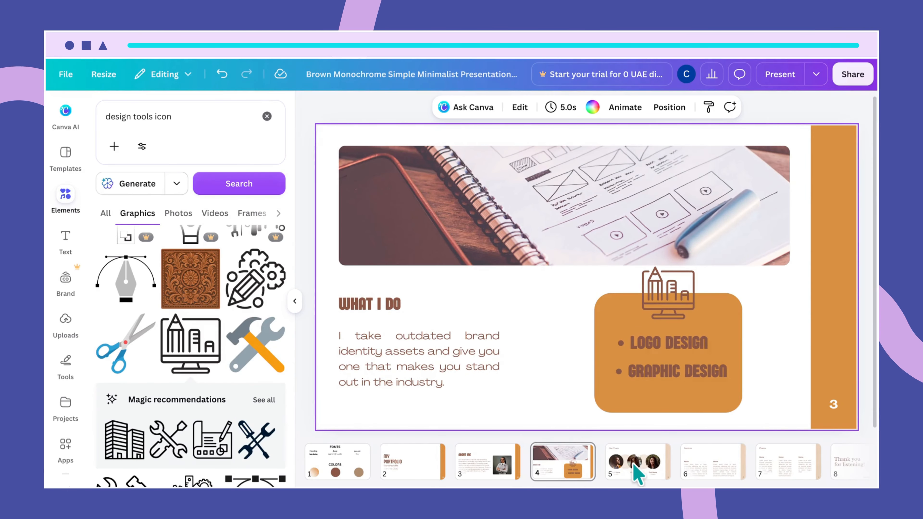
Delete the three round team photos and the beige circles behind them on page 5.
left_click(637, 470)
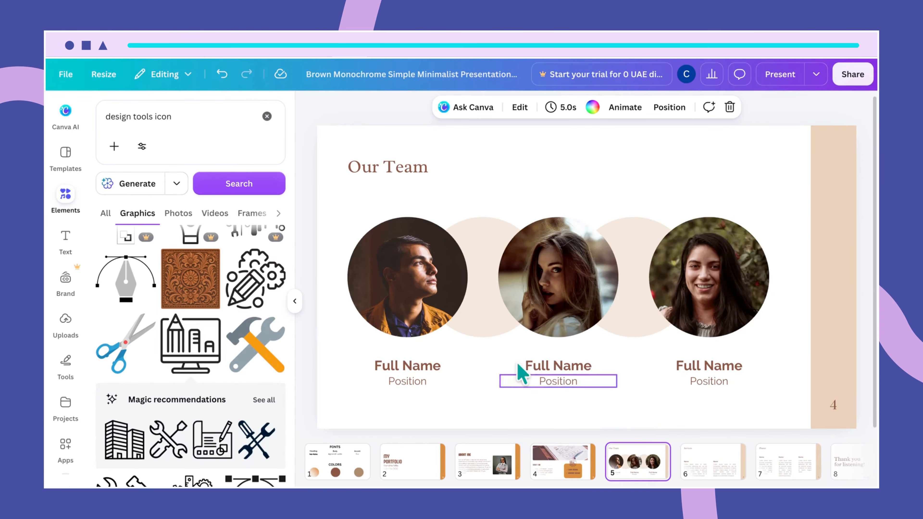
left_click(402, 276)
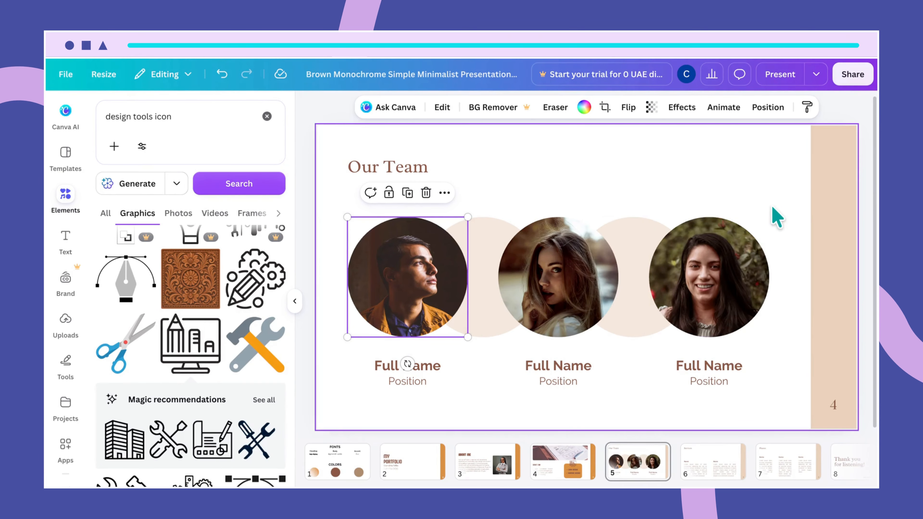
left_click_drag(761, 214, 434, 283)
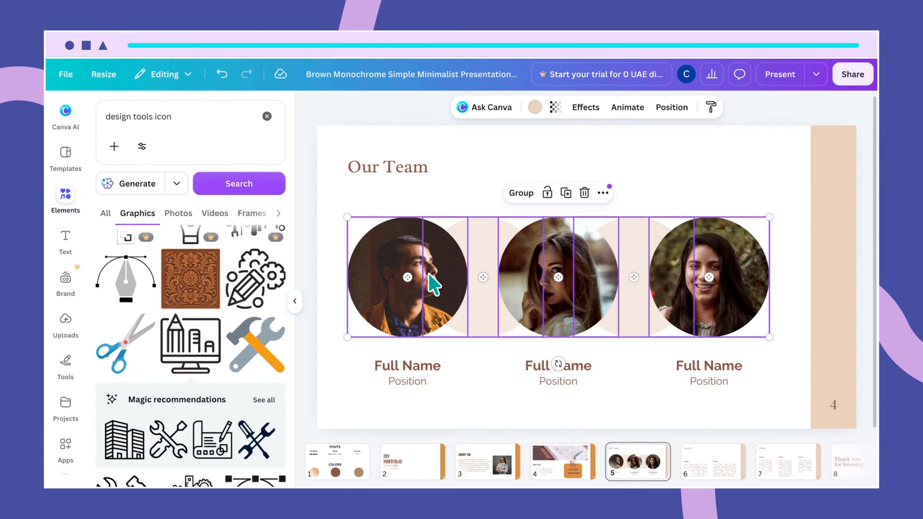
key("Delete")
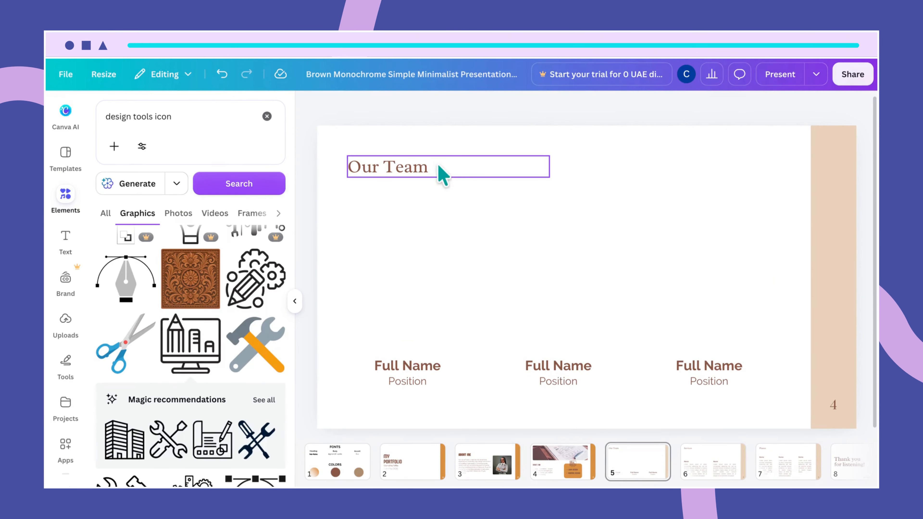
Replace the "Our Team" title on page 5 with "MY EXPERTISE".
left_click(429, 175)
left_click(431, 172)
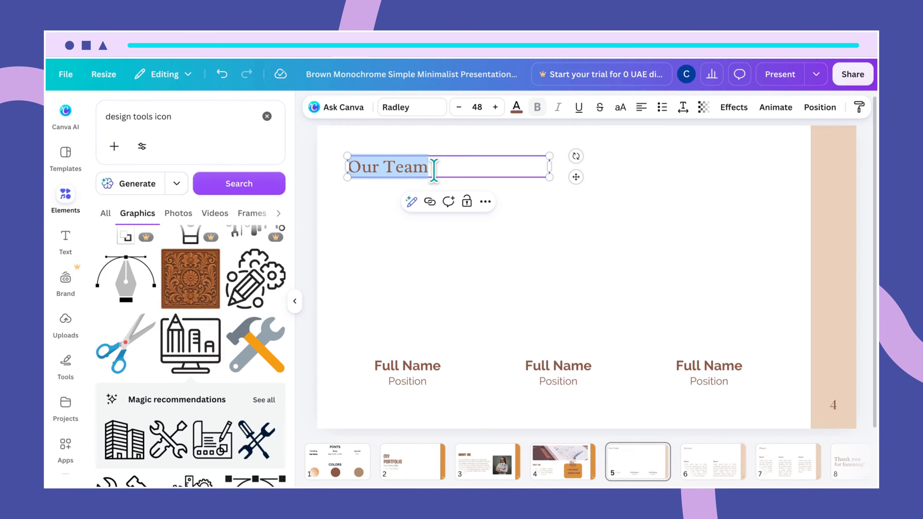
key("BackSpace")
type("MY EXPERTISE")
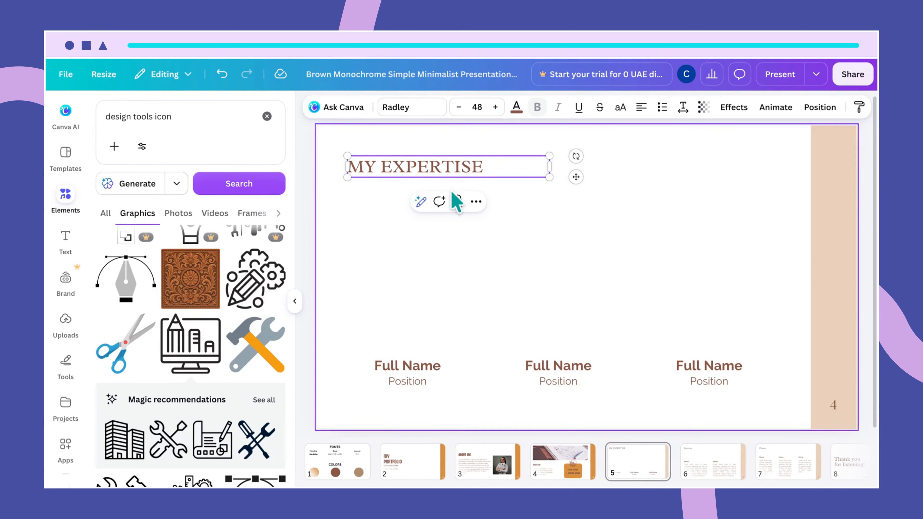
left_click(536, 233)
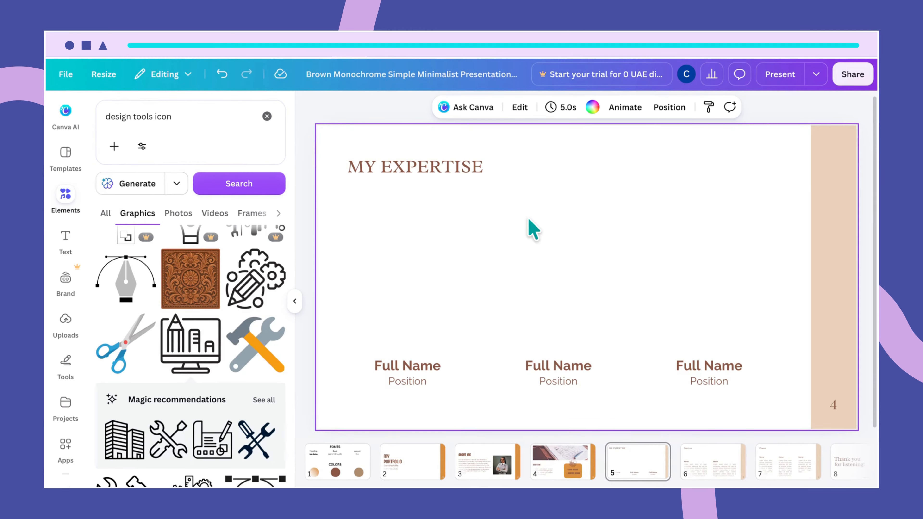
Set the "MY EXPERTISE" title in Sugo Display and narrow its text box to fit the words.
left_click(455, 176)
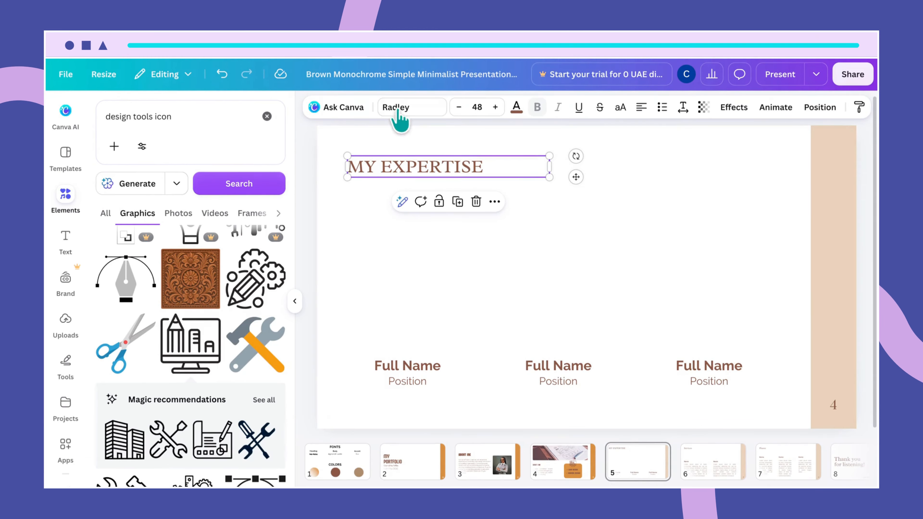
left_click(398, 109)
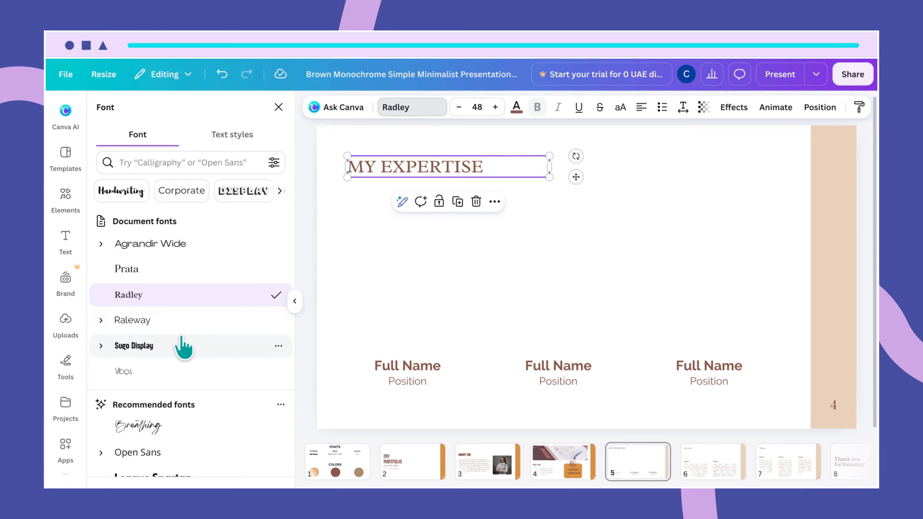
left_click(181, 345)
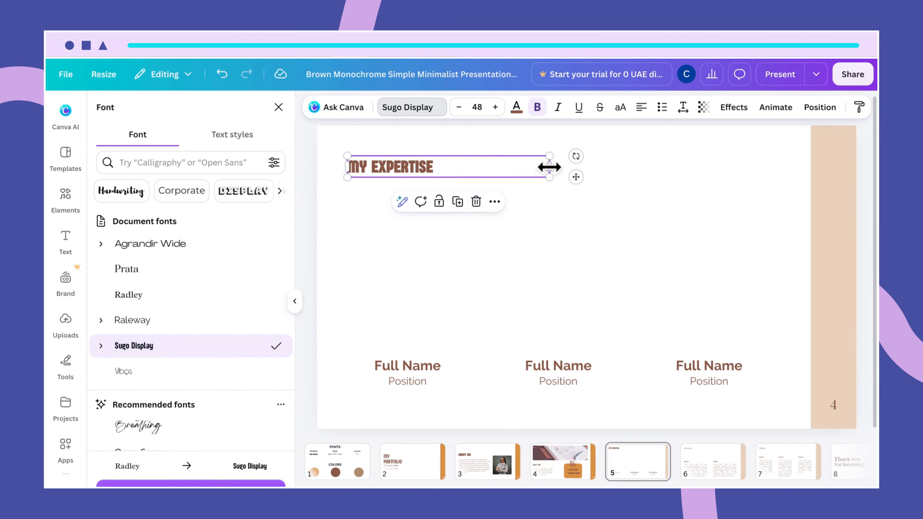
left_click_drag(549, 165, 440, 178)
left_click(475, 206)
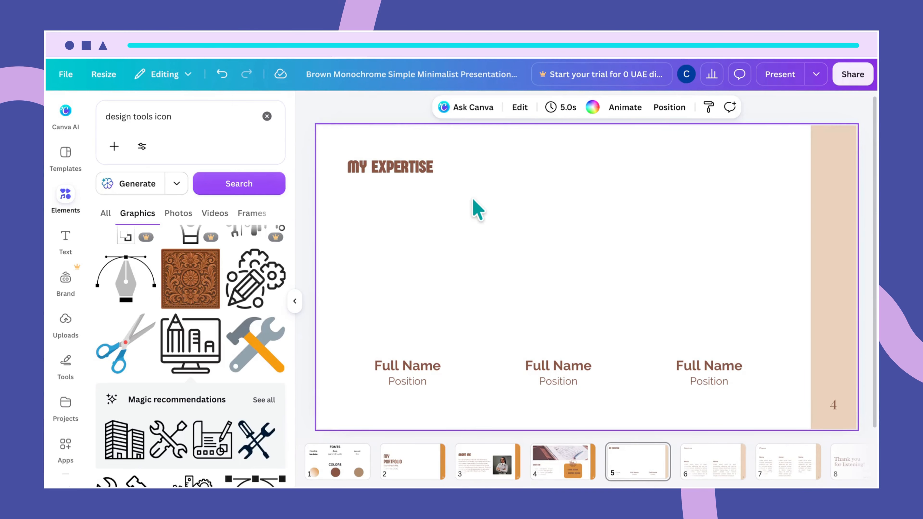
Set the "MY EXPERTISE" title's font size to 70 and widen its box so the text fits on one line.
left_click(365, 175)
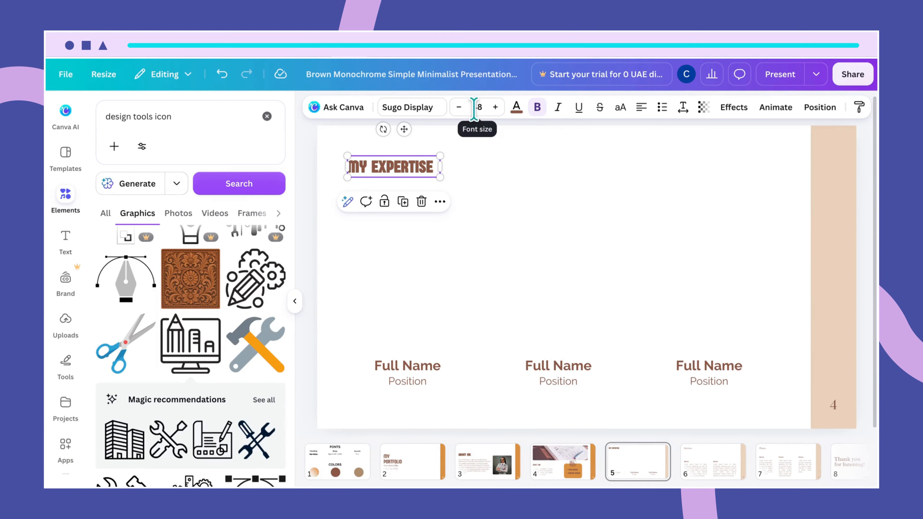
left_click(472, 108)
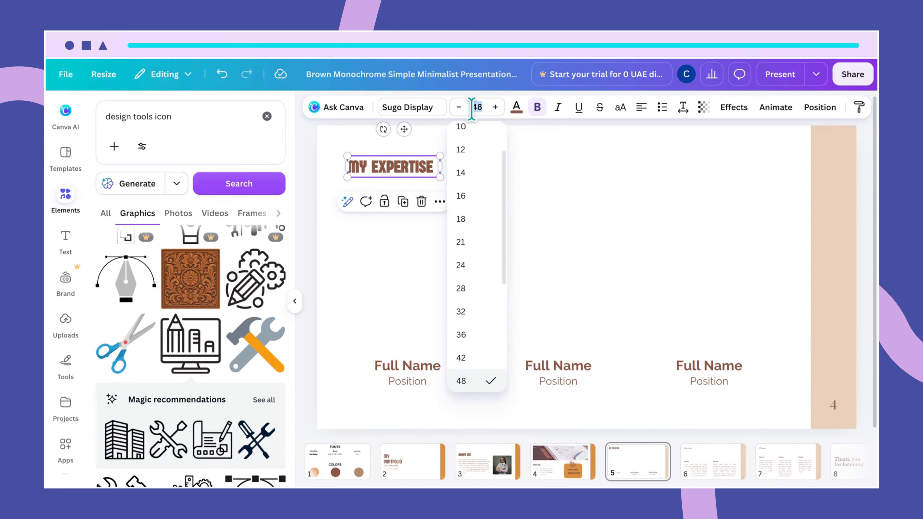
type("4")
key("BackSpace")
type("70")
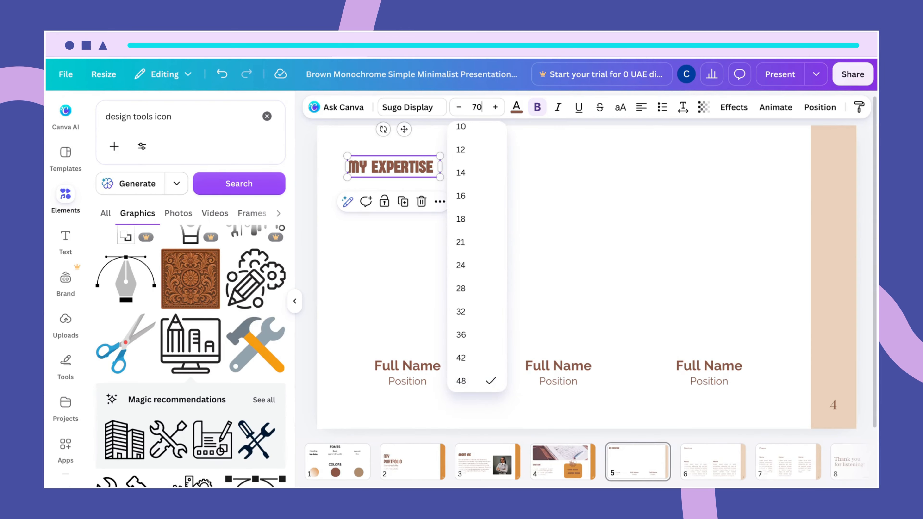
key("Return")
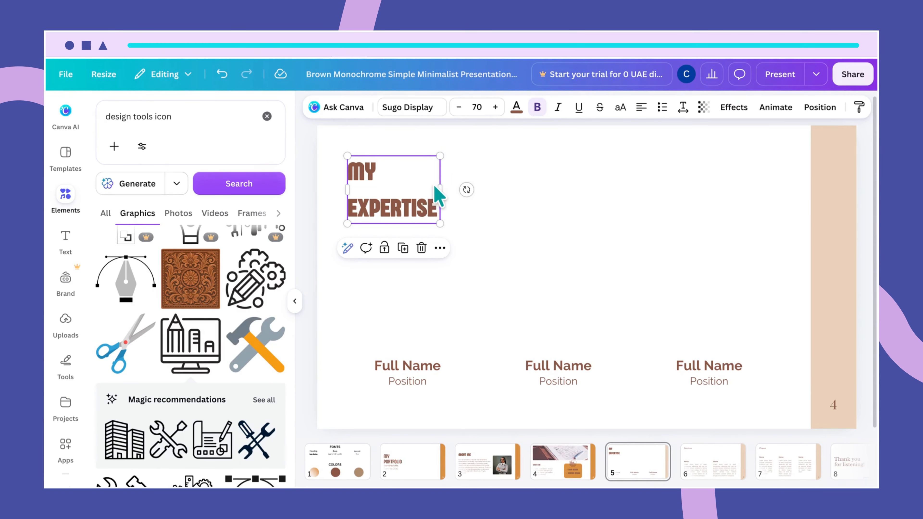
left_click_drag(438, 189, 480, 186)
left_click(481, 271)
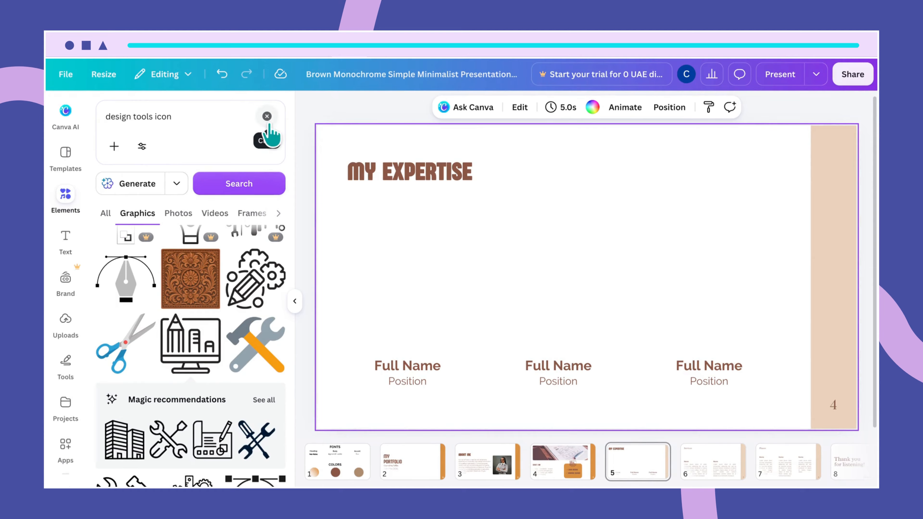
Insert the recently used rounded square frame on page 5 and shrink it to fit between the "MY EXPERTISE" title and the first caption.
left_click(267, 116)
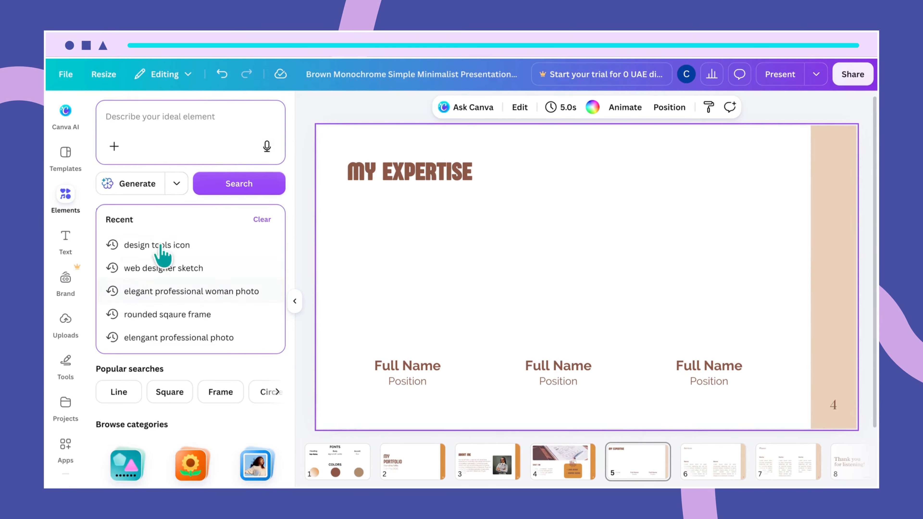
left_click(276, 372)
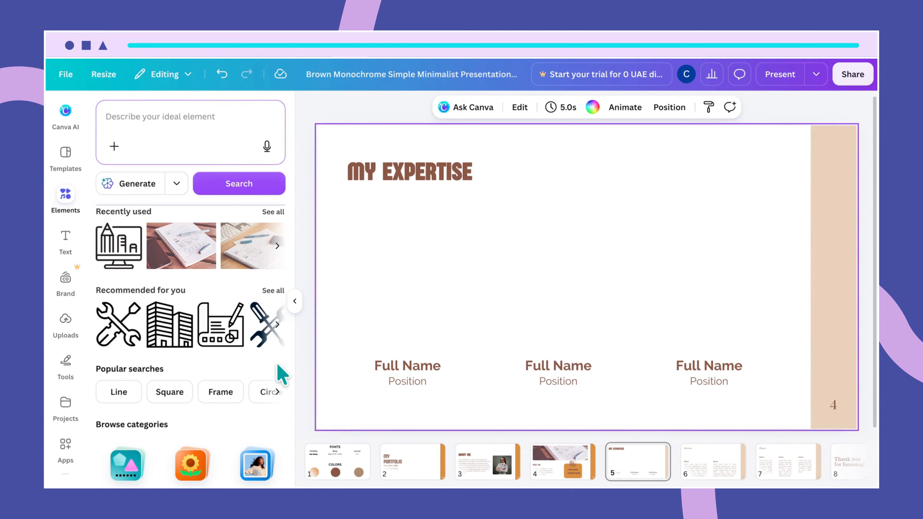
left_click(272, 212)
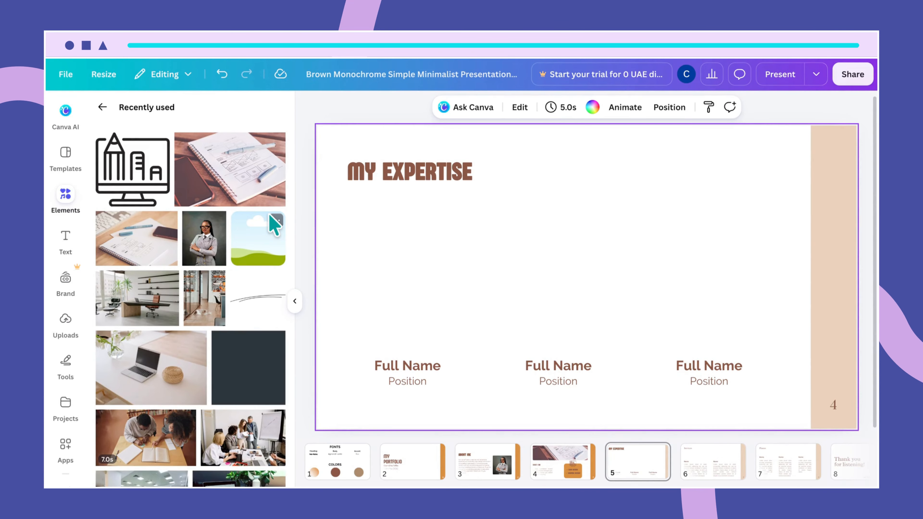
left_click(103, 107)
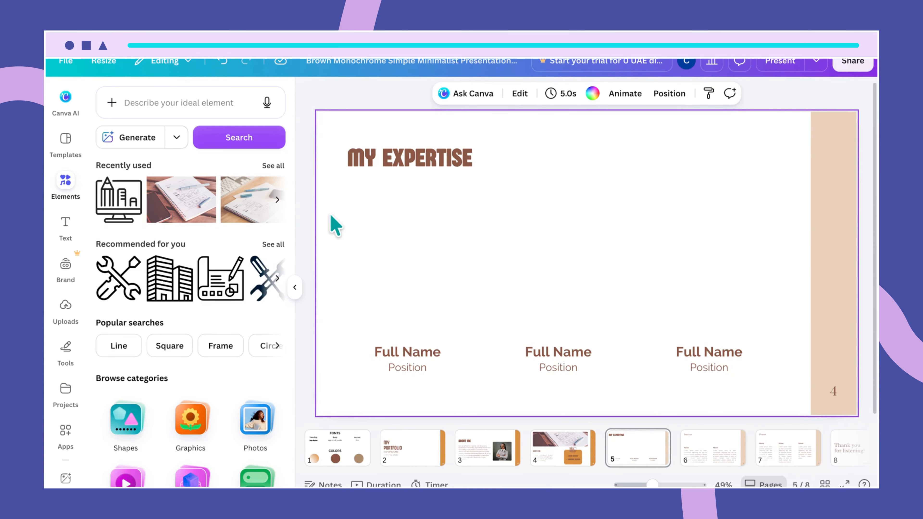
left_click(272, 166)
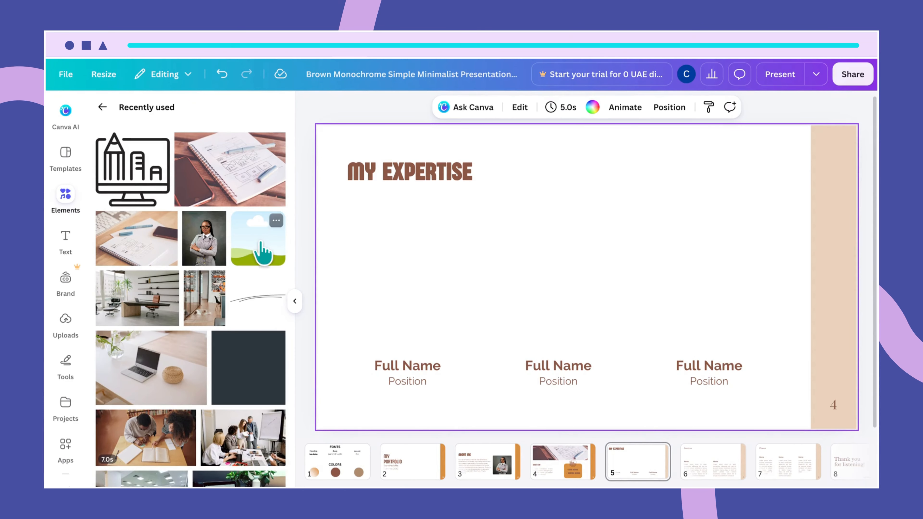
left_click(262, 253)
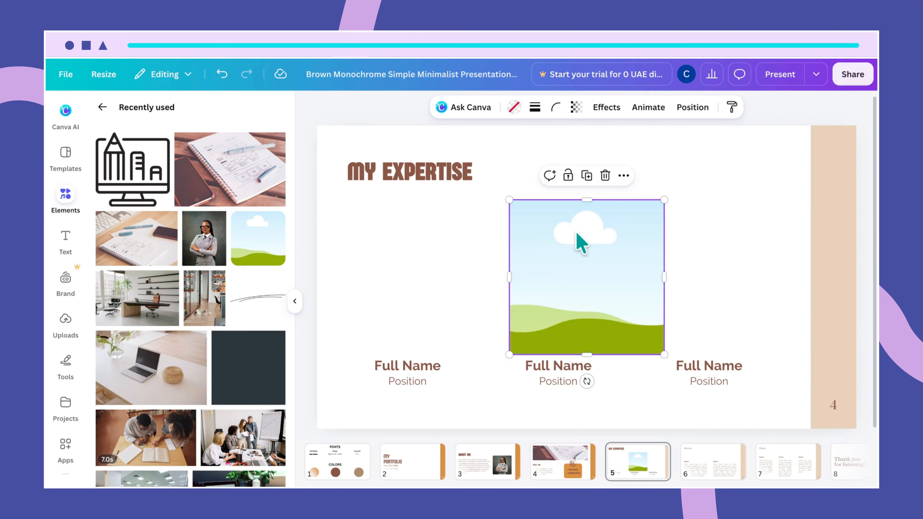
left_click_drag(578, 241, 411, 225)
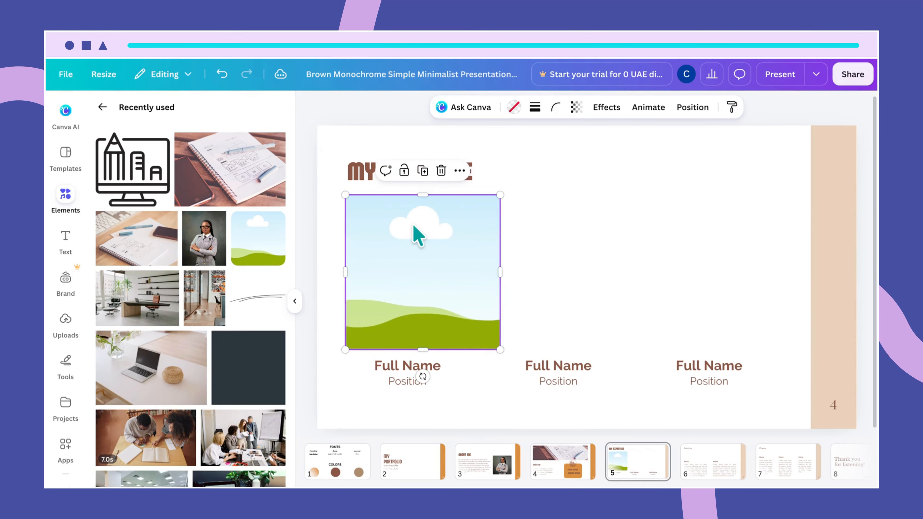
left_click_drag(500, 194, 471, 220)
Duplicate the frame twice to form an evenly spaced row of three frames above the captions.
left_click_drag(438, 258, 582, 229)
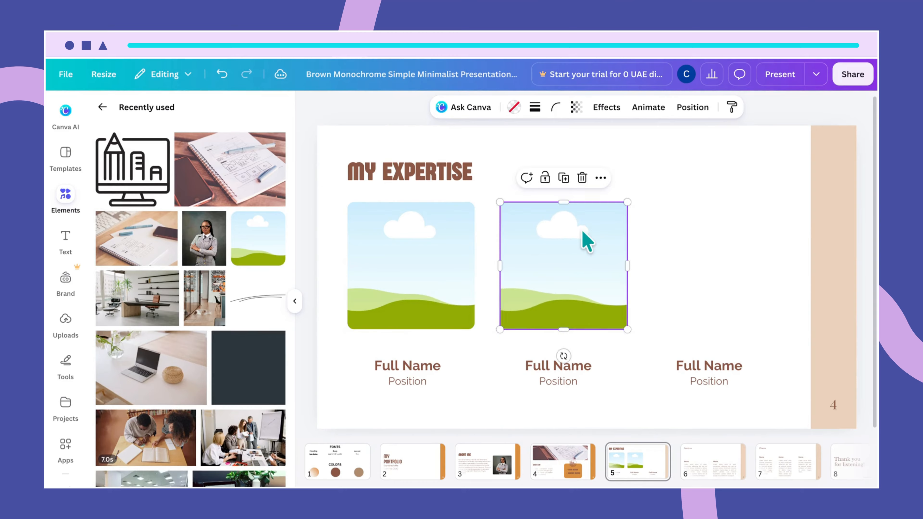
key("ctrl+d")
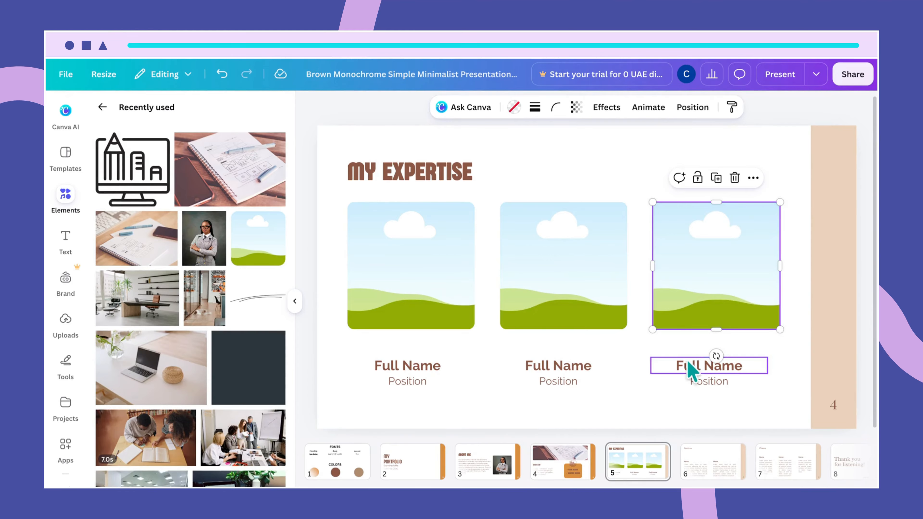
left_click(650, 406)
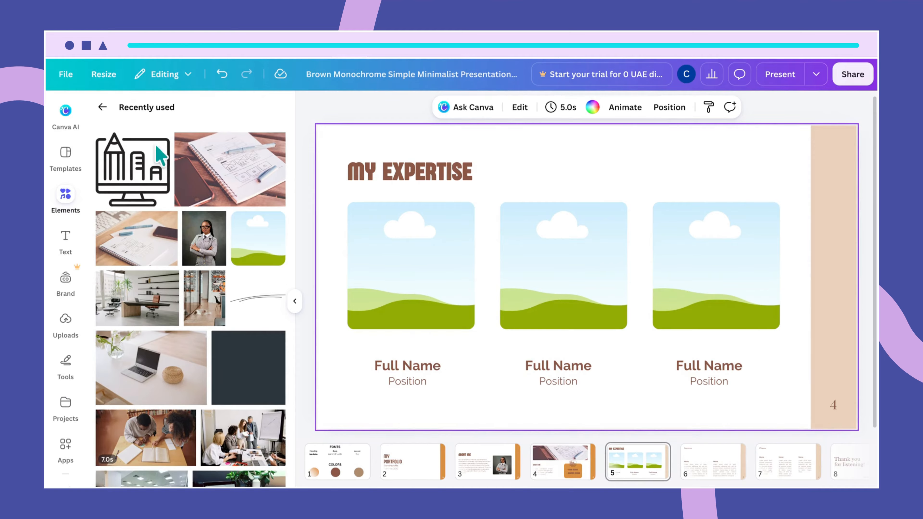
Search the photos for "hand holding color palette" and fill the first frame with the hand holding peach and terracotta swatches.
left_click(102, 107)
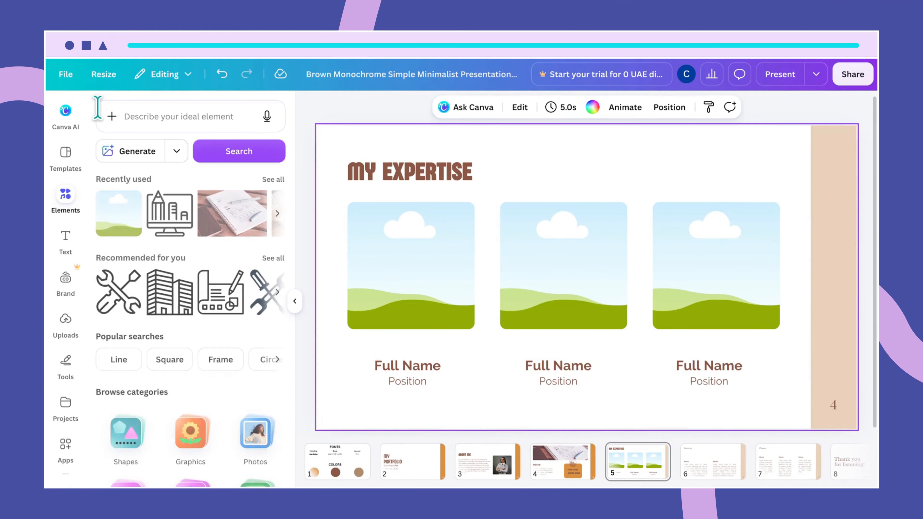
left_click(148, 116)
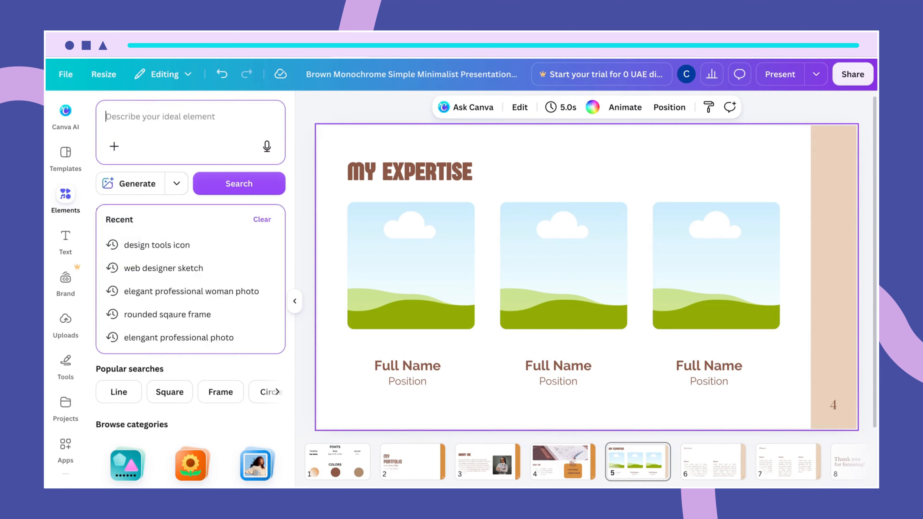
type("hand holdi")
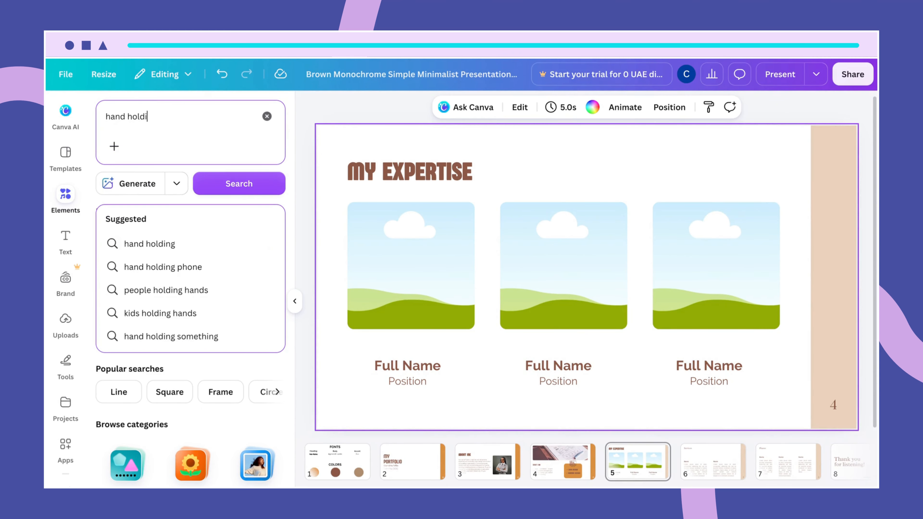
type("ng color")
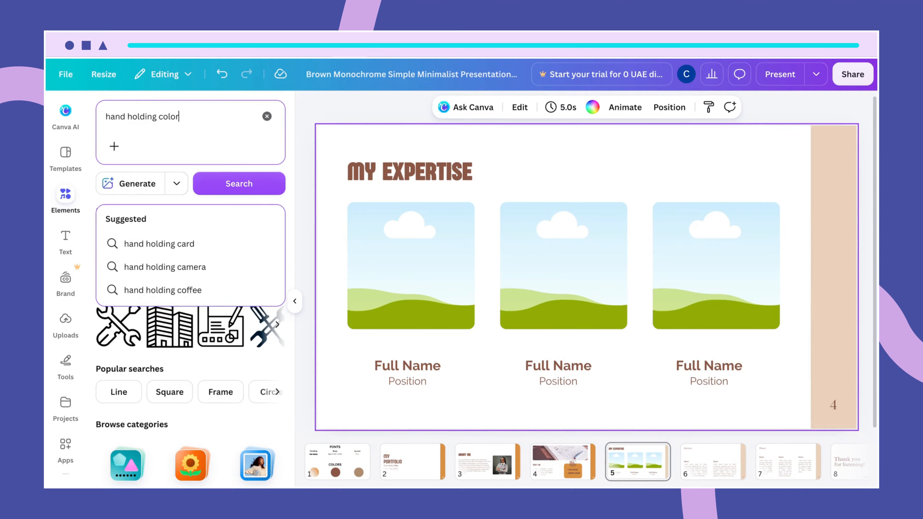
key("Return")
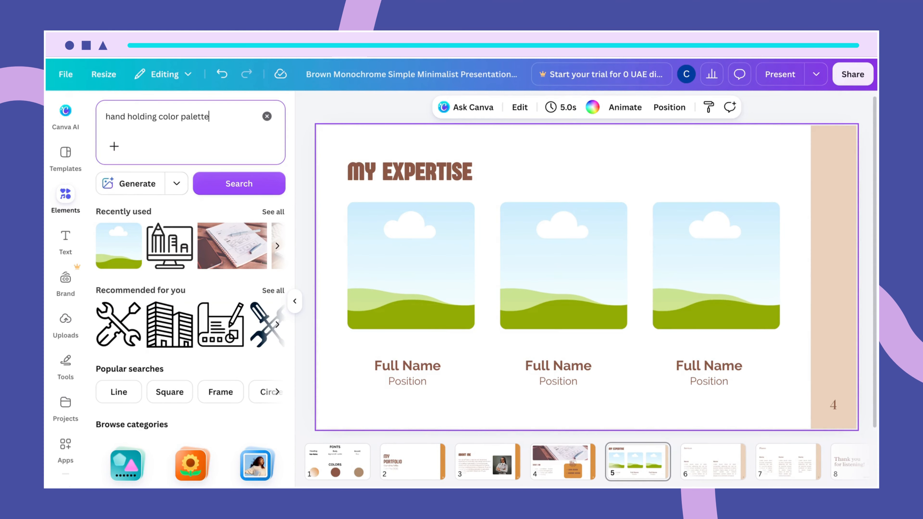
key("Return")
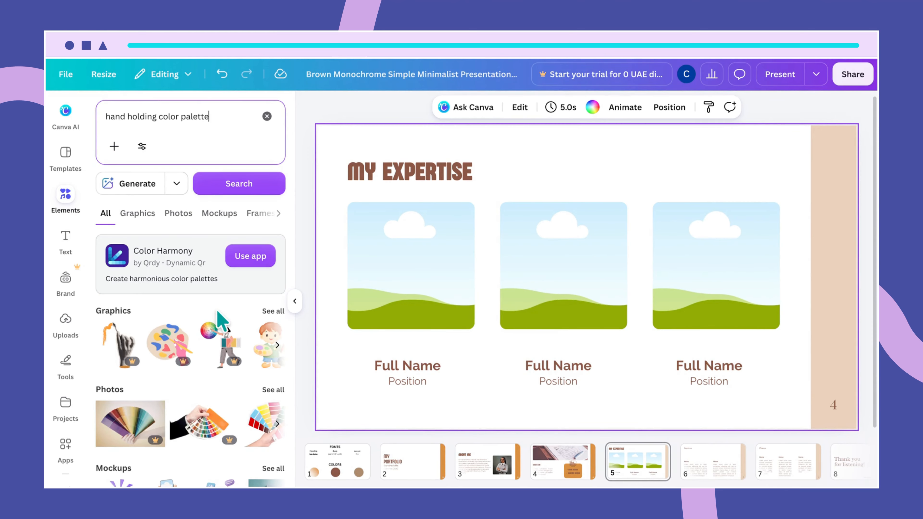
left_click(269, 389)
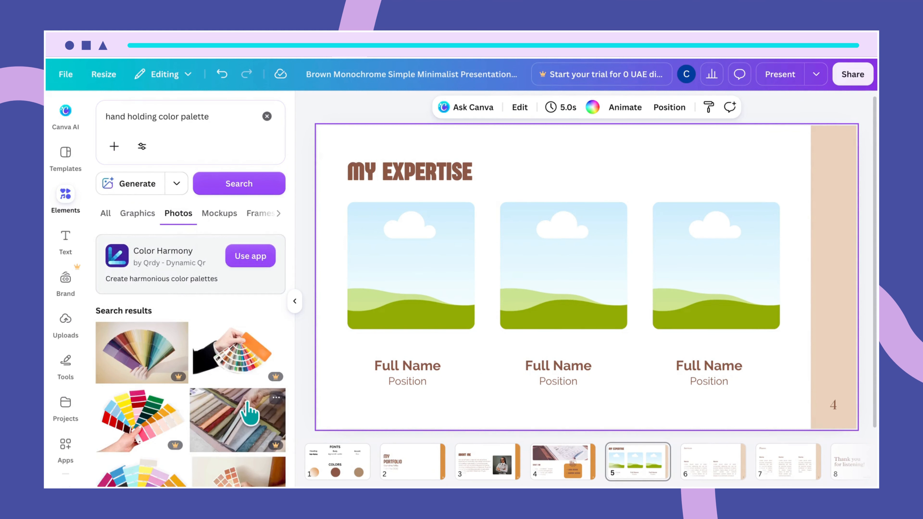
scroll(250, 406, "down", 5)
scroll(248, 415, "down", 1)
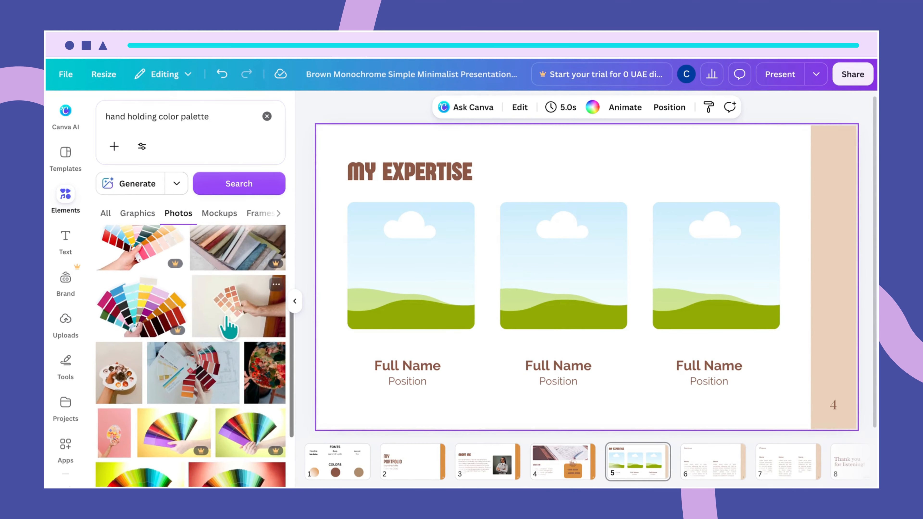
left_click_drag(229, 307, 354, 294)
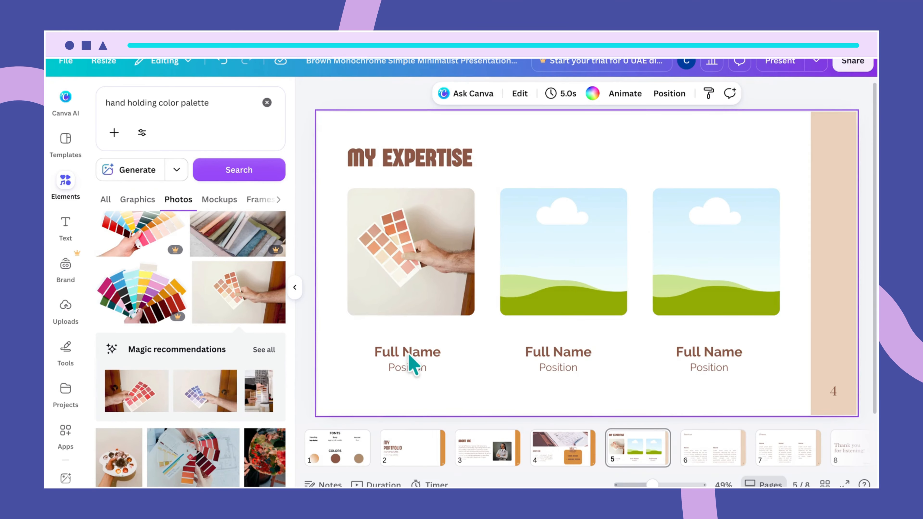
Replace the "Full Name" caption under the swatch photo with "COLOR PALETTE CREATION".
double_click(409, 353)
type("COL")
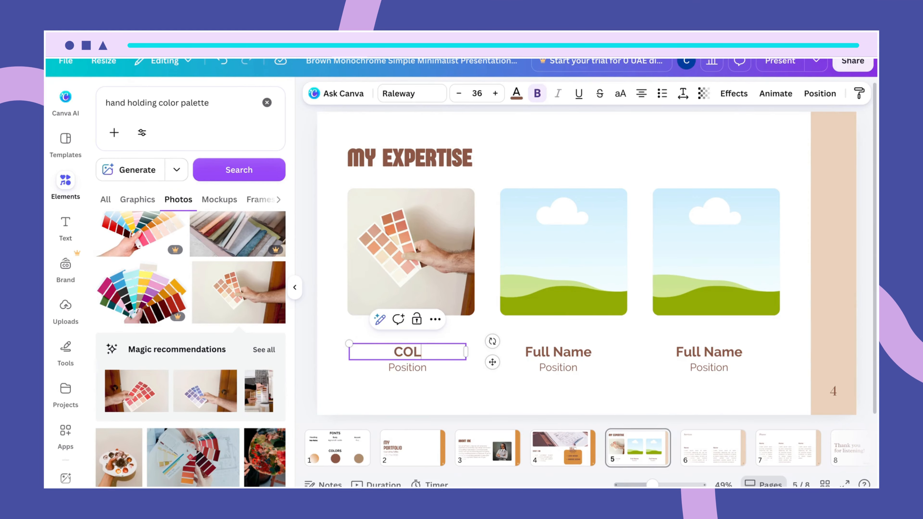
type("OR &")
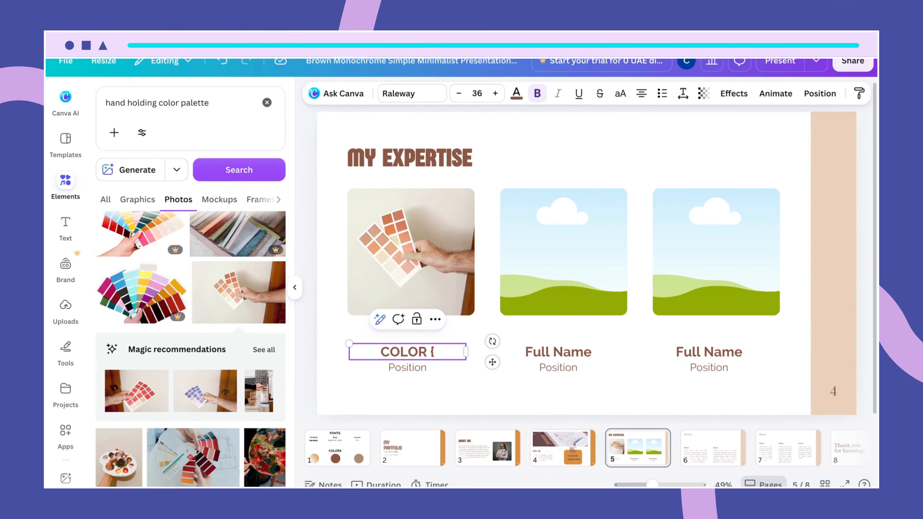
type("ALETTE")
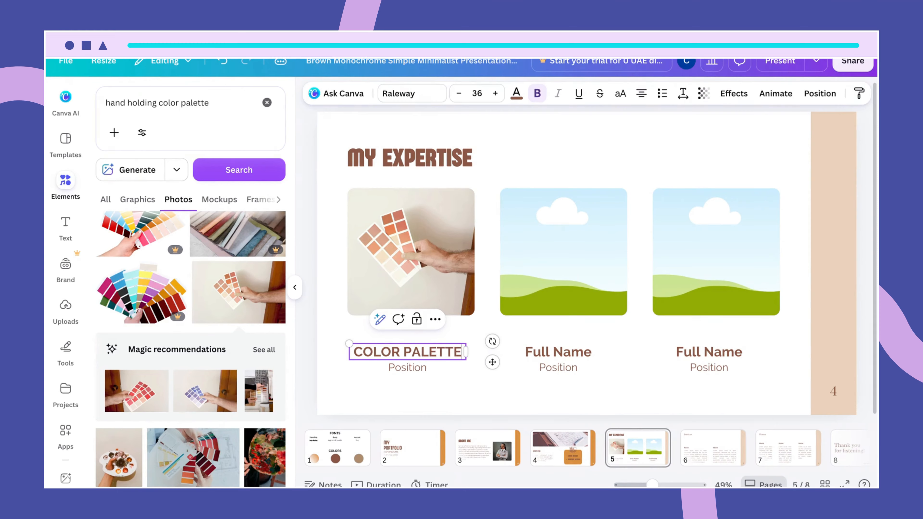
left_click(407, 371)
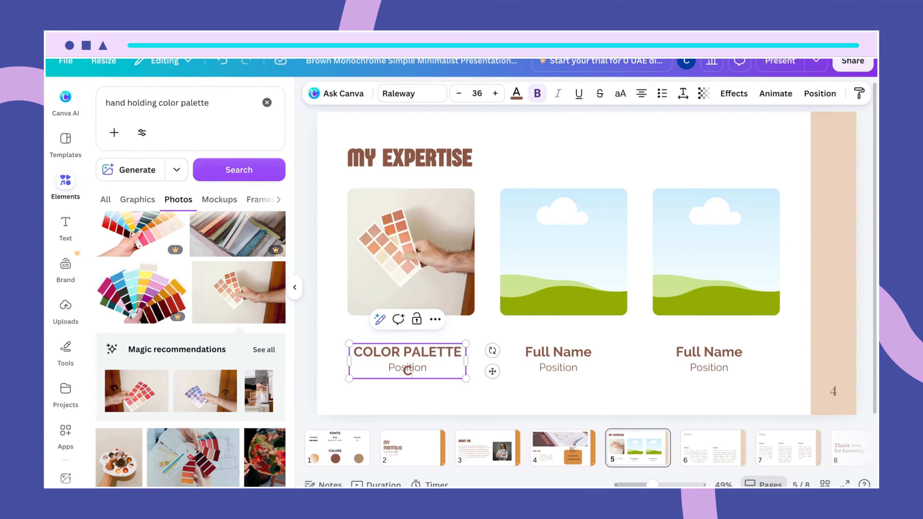
type("CREATION")
left_click(457, 401)
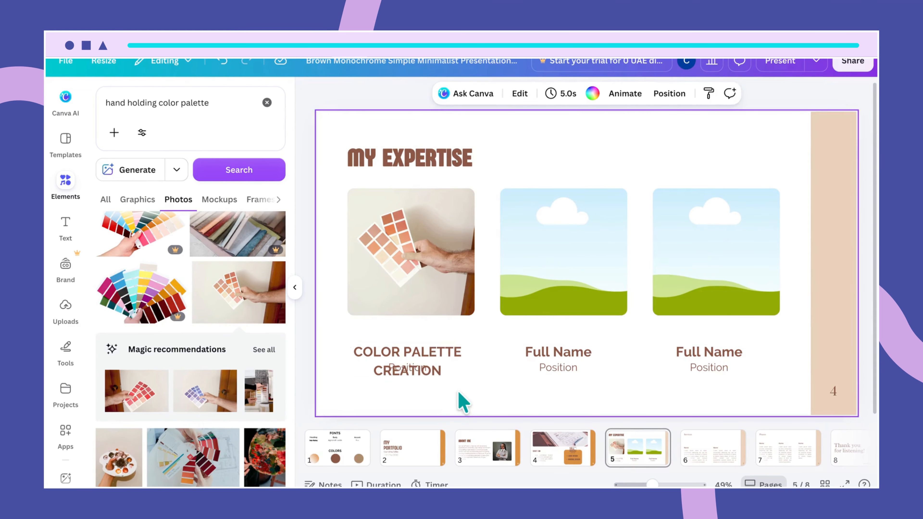
Delete the "Position" text that overlaps the "COLOR PALETTE CREATION" caption.
left_click(438, 373)
left_click_drag(438, 374, 440, 393)
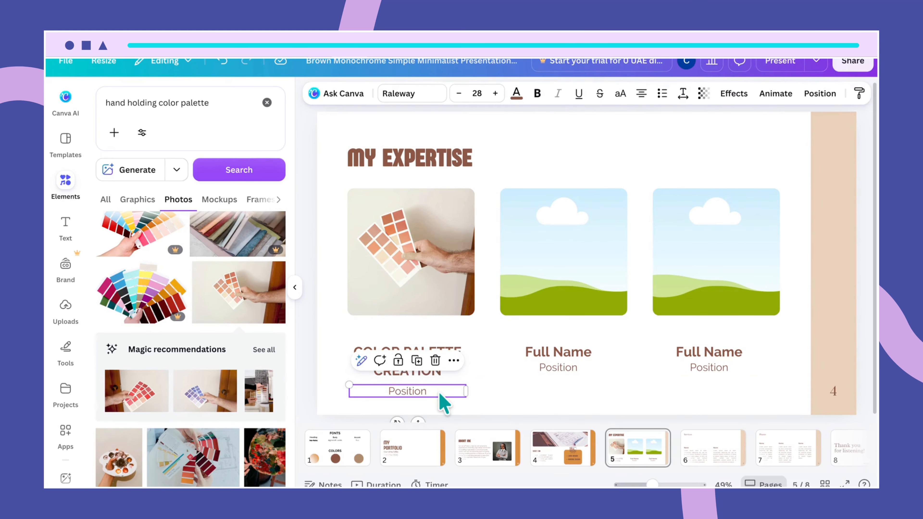
key("Delete")
Set the "COLOR PALETTE CREATION" caption in Sugo Display with a line spacing of 1.03.
left_click(425, 368)
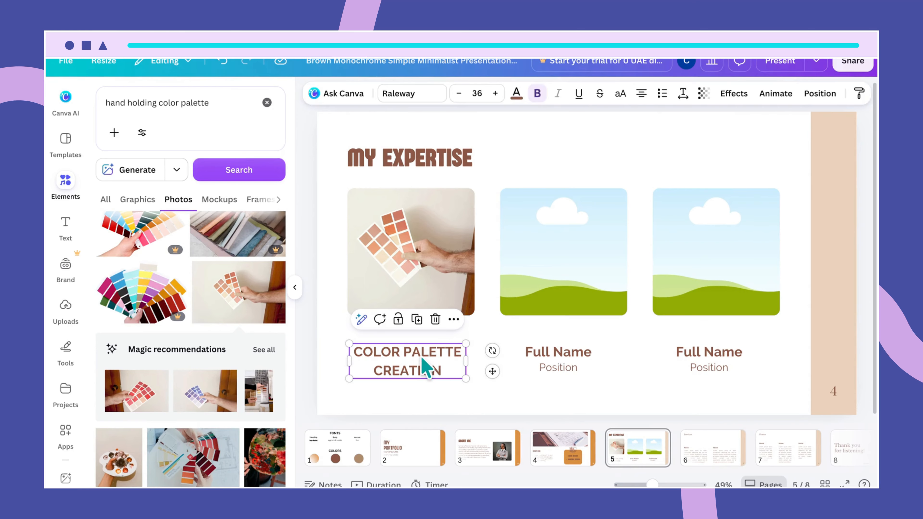
left_click(405, 94)
left_click(153, 335)
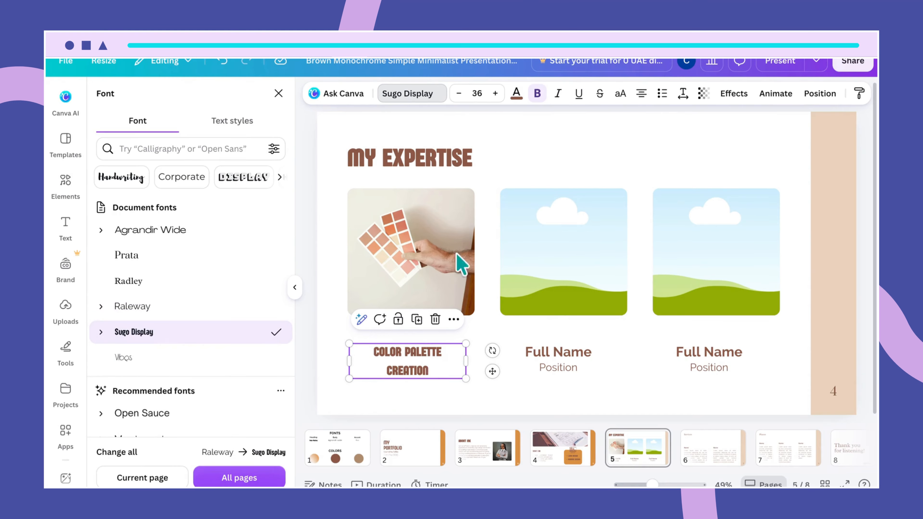
left_click(682, 94)
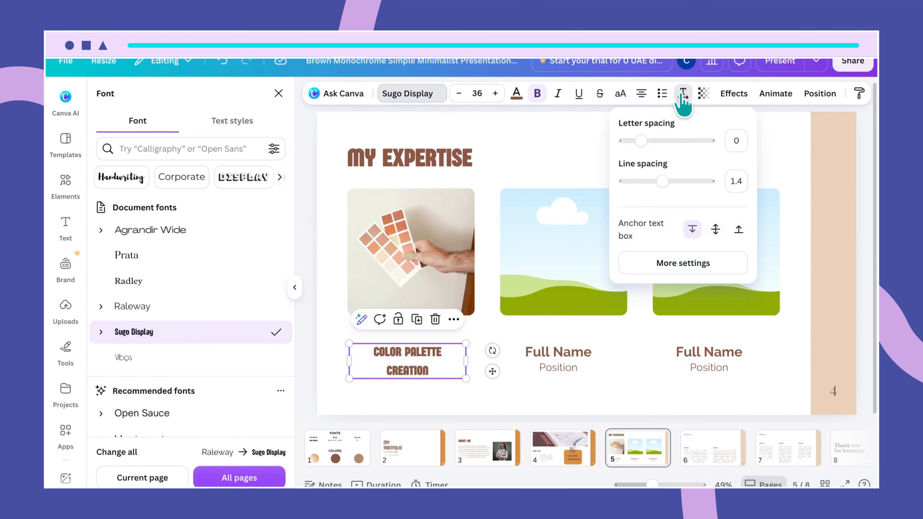
left_click_drag(663, 181, 645, 183)
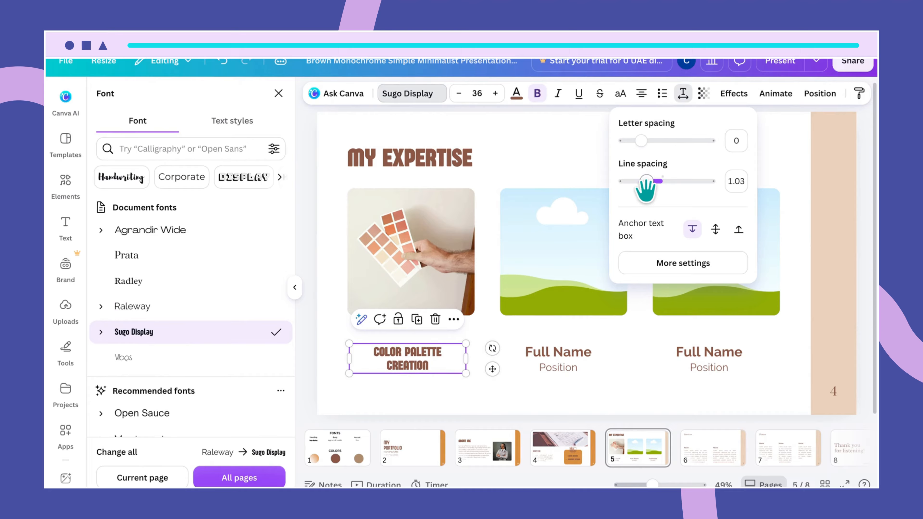
left_click(620, 396)
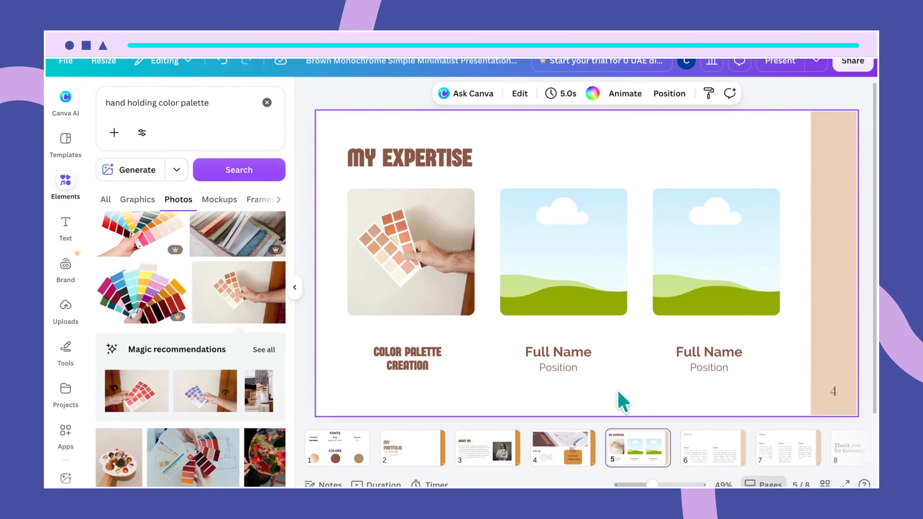
Set the "COLOR PALETTE CREATION" caption's font size to 54.
left_click(419, 364)
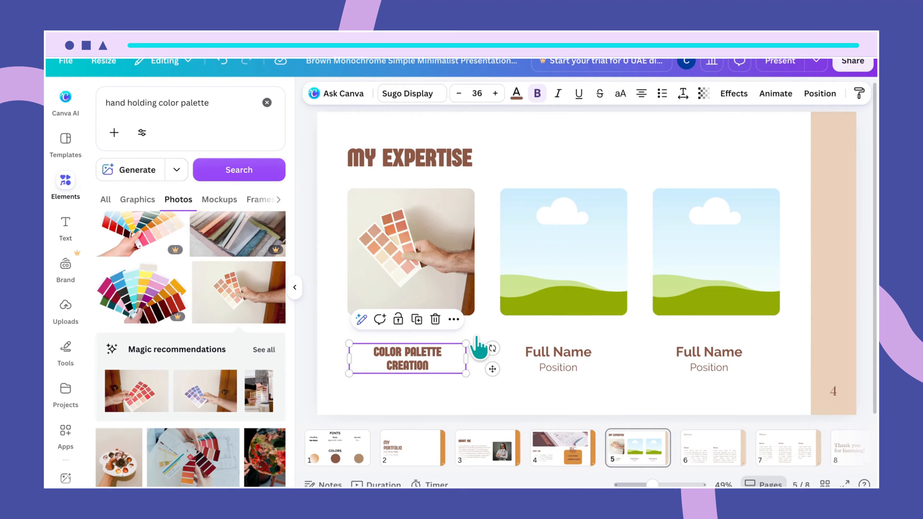
left_click(477, 93)
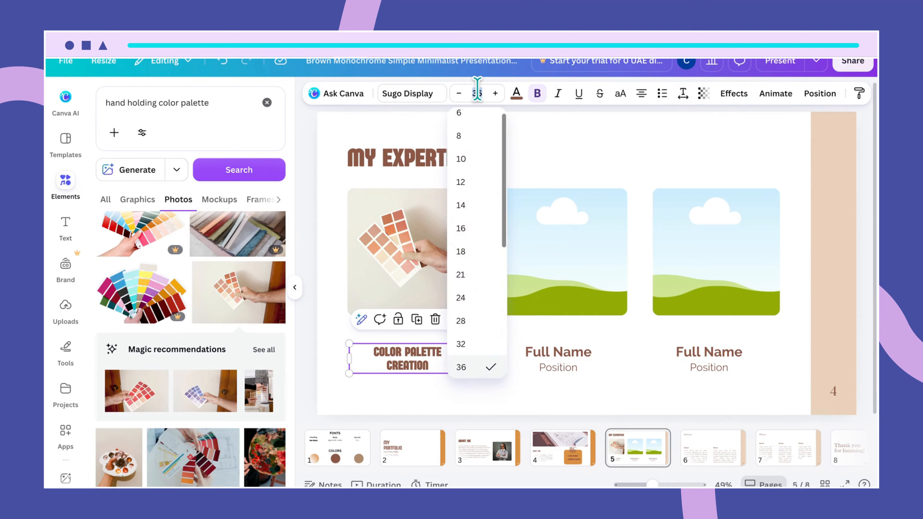
type("54")
key("Return")
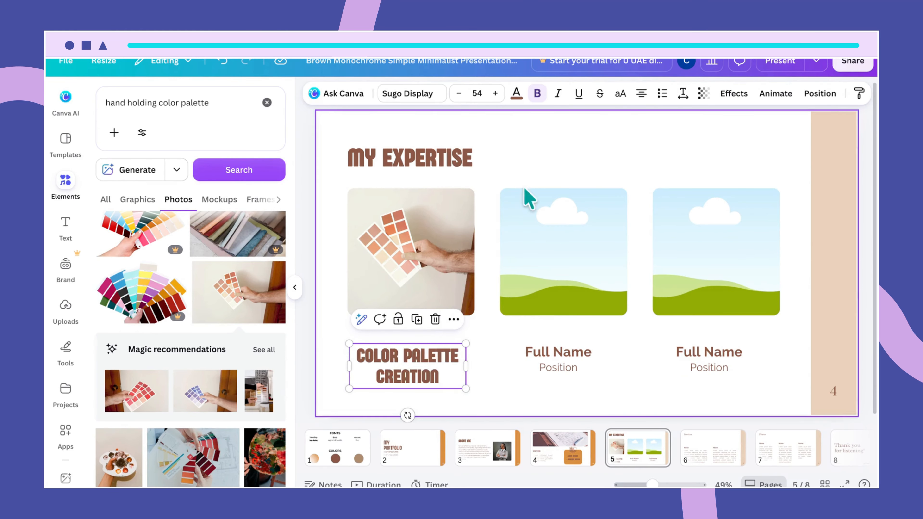
left_click(515, 403)
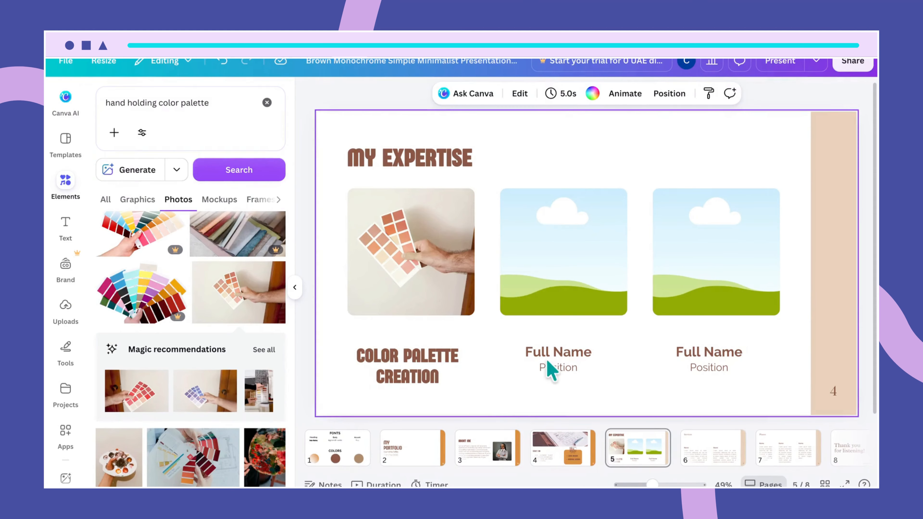
Search the photo library for "brand identity" to fill the middle frame.
left_click(538, 287)
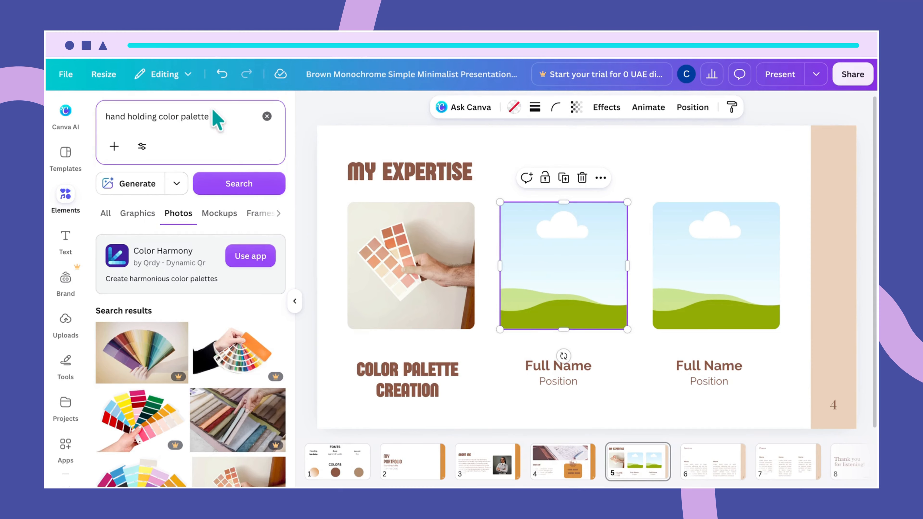
left_click(209, 117)
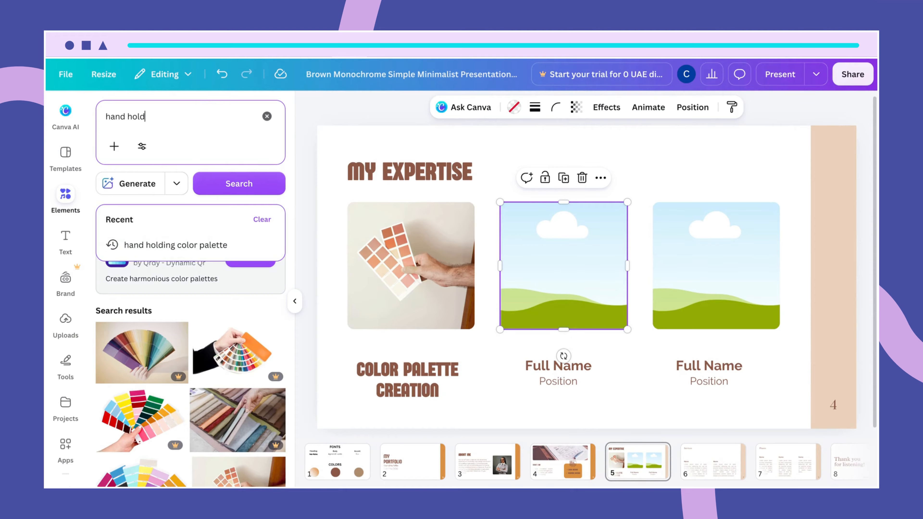
key("BackSpace")
key("BackSpace")
key("BackSpace")
type("bran")
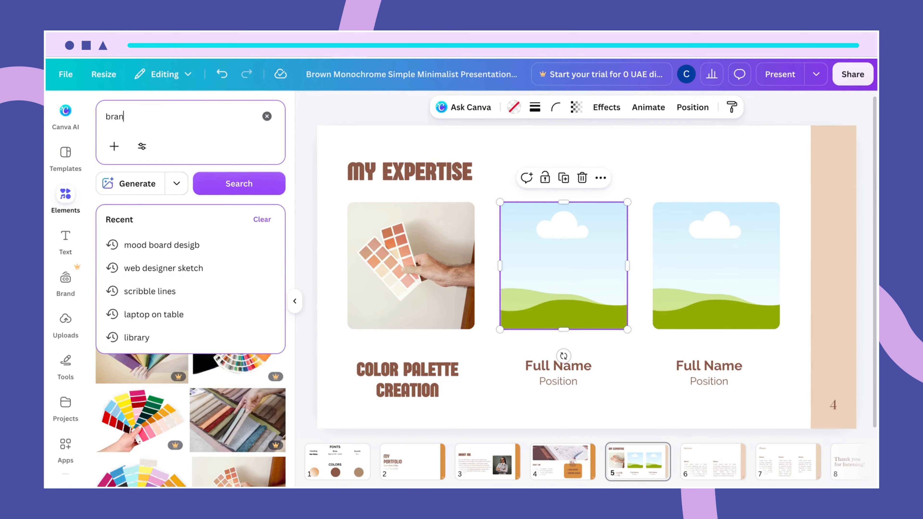
type("d identity")
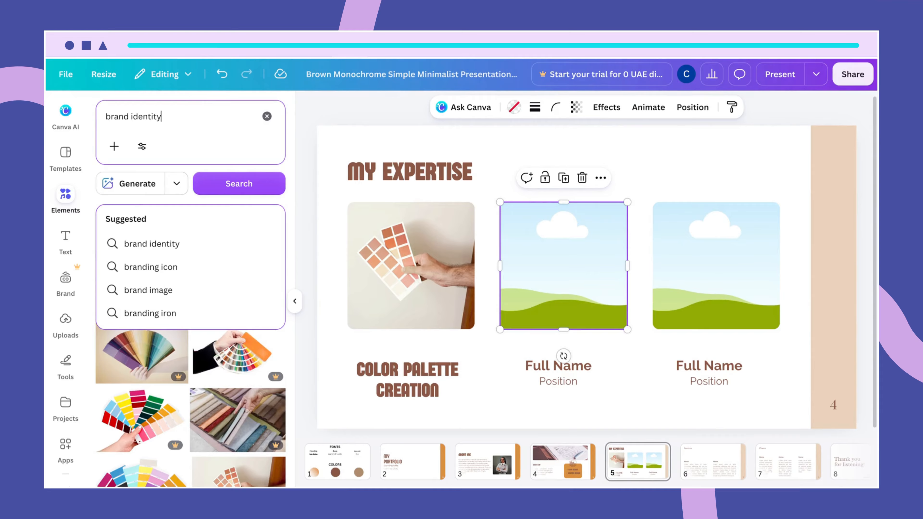
key("Return")
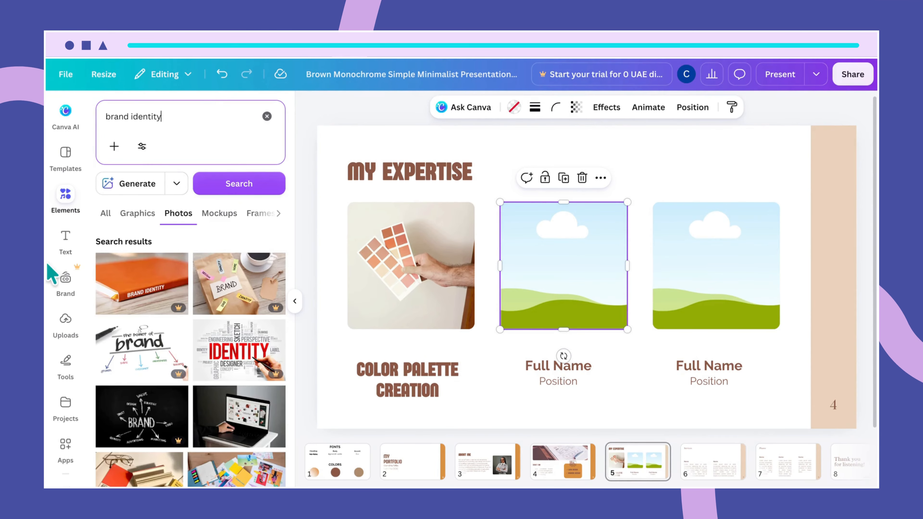
Fill the middle frame with the photo of a clipboard holding a brand strategy sheet.
scroll(178, 449, "down", 2)
scroll(178, 449, "down", 10)
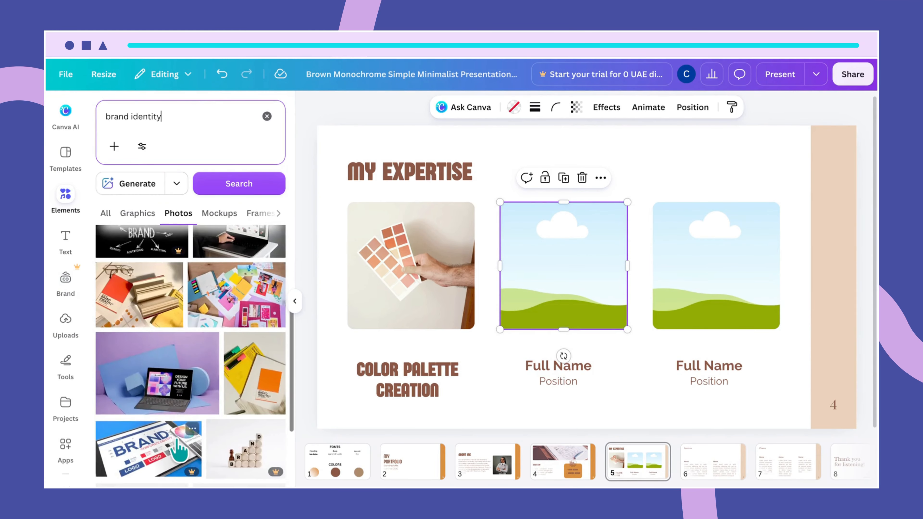
scroll(178, 449, "down", 5)
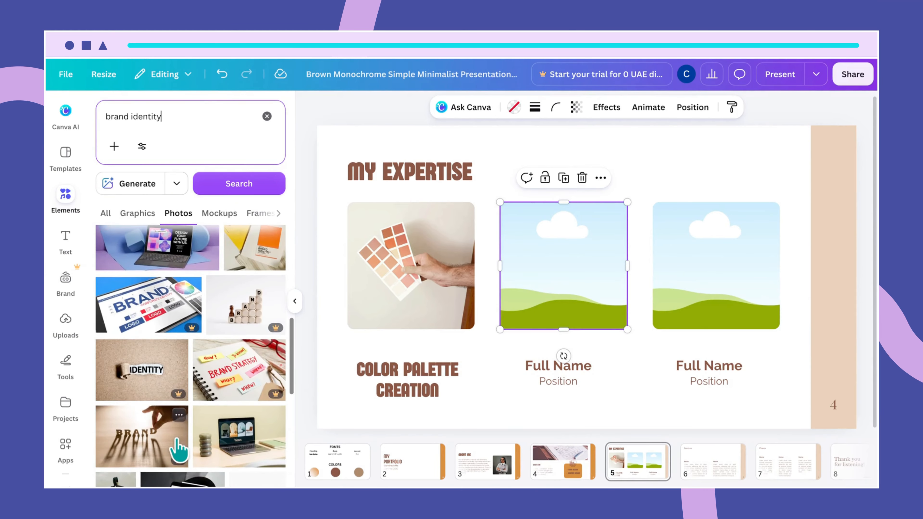
scroll(179, 449, "down", 3)
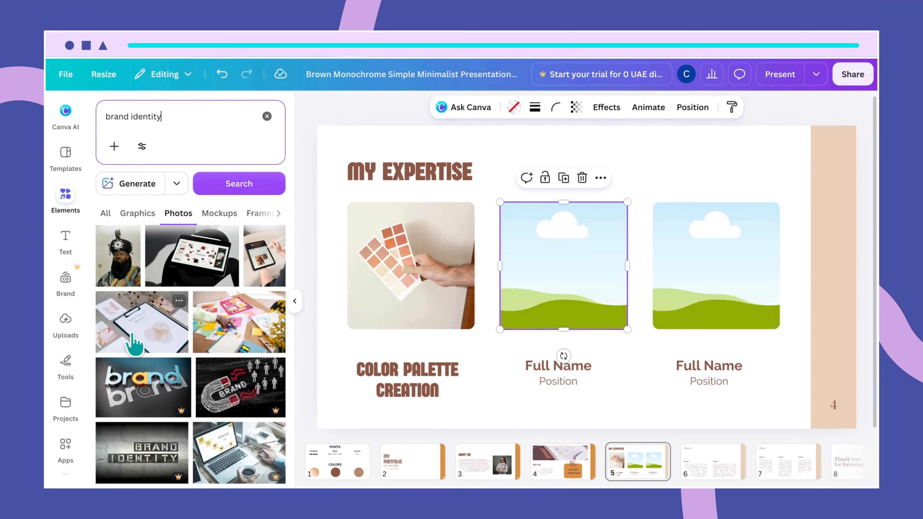
left_click(133, 336)
left_click_drag(471, 275, 530, 273)
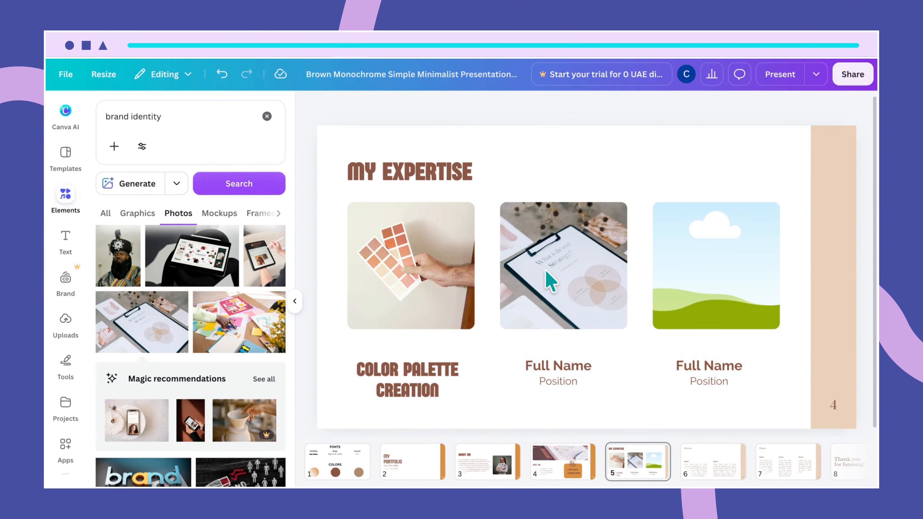
Delete the "Full Name" and "Position" text under the clipboard photo.
double_click(584, 369)
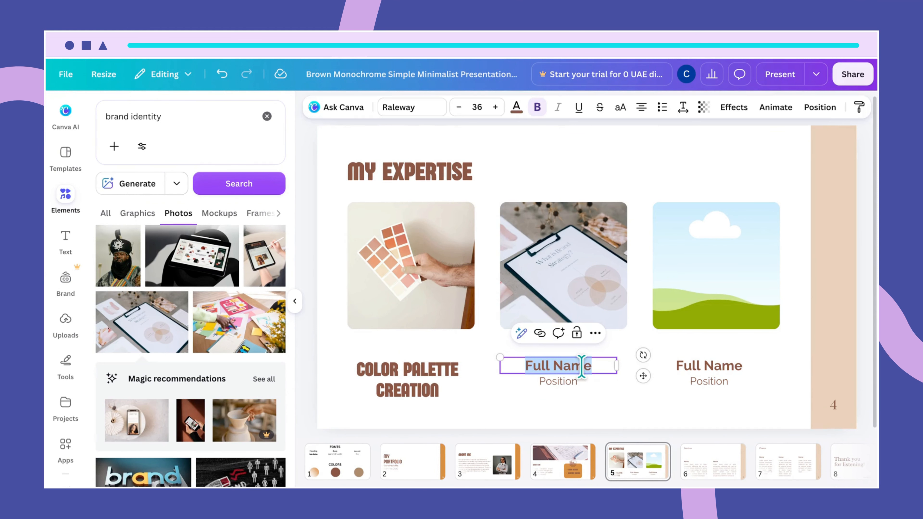
key("BackSpace")
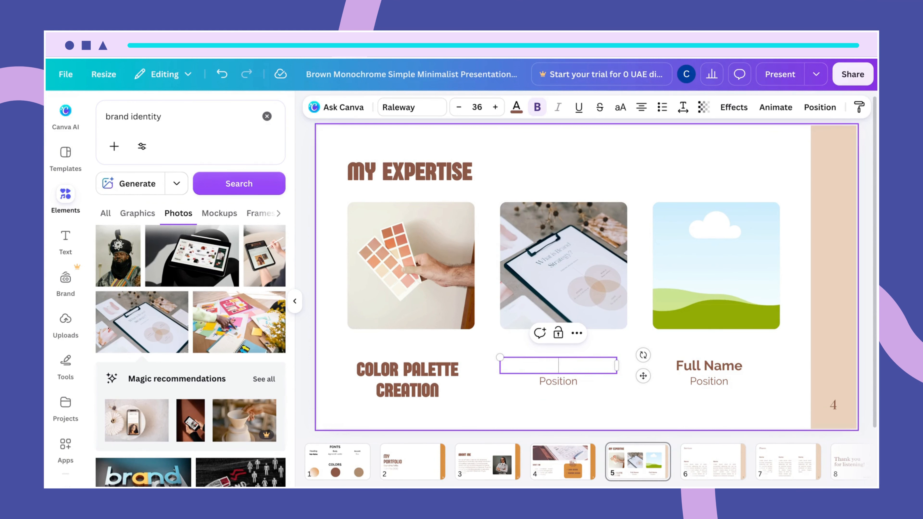
left_click(581, 384)
key("Delete")
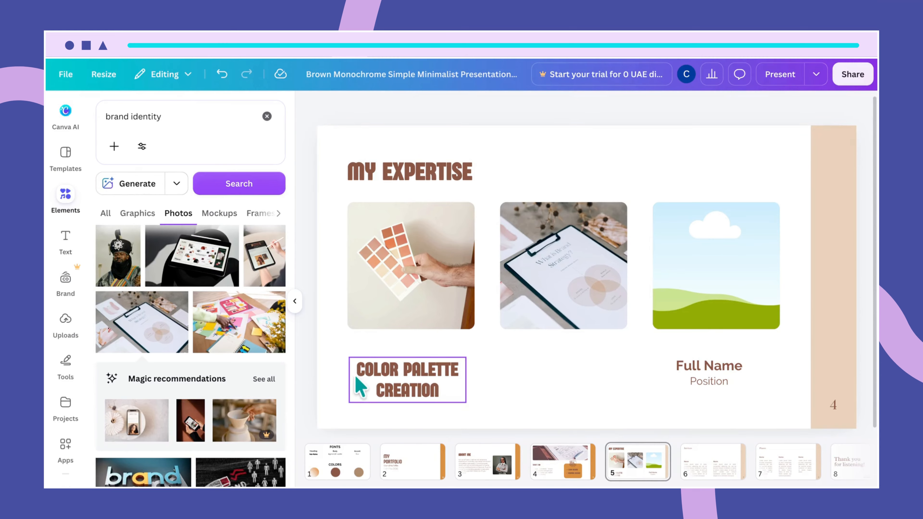
Place a copy of the "COLOR PALETTE CREATION" caption under the clipboard photo and change its text to "BRAND IDENTITY".
left_click(368, 373)
left_click_drag(370, 378, 545, 380)
double_click(545, 380)
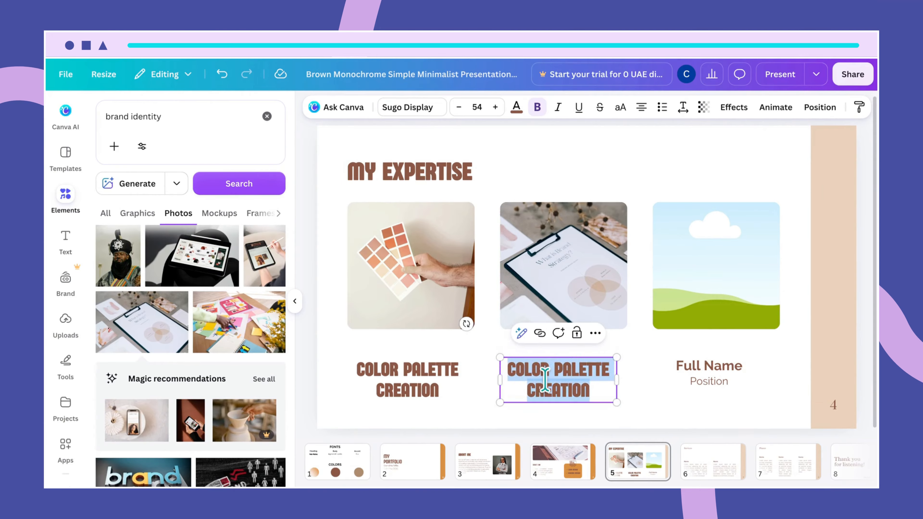
type("BRAND")
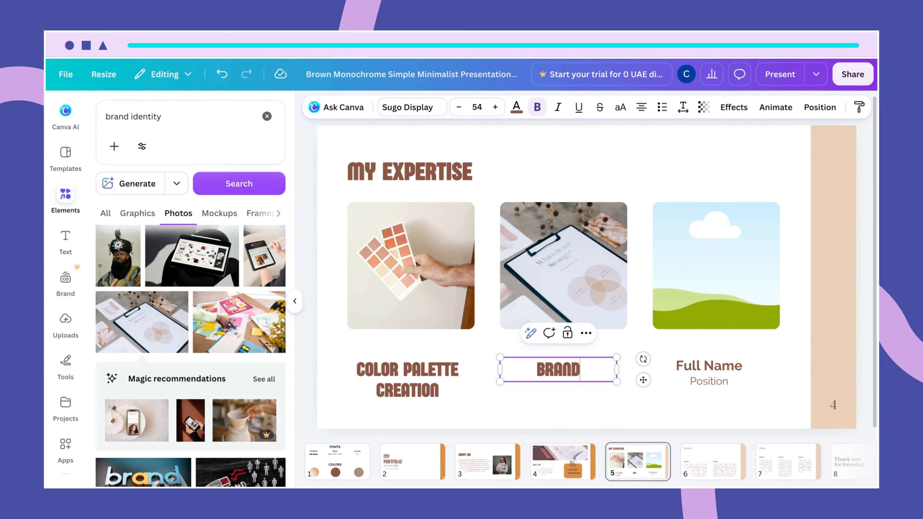
type(" IDENTITY")
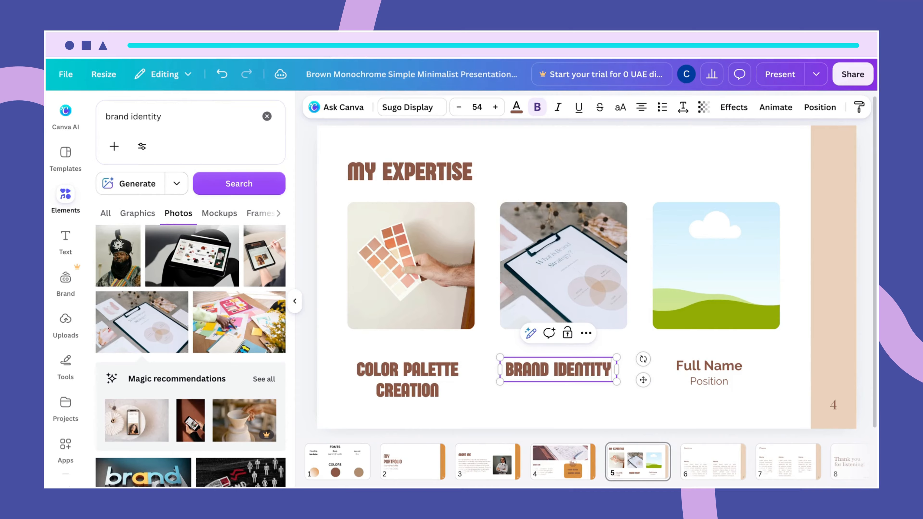
left_click(568, 421)
Move the "BRAND IDENTITY" and "COLOR PALETTE CREATION" captions up closer to their photos.
left_click(583, 377)
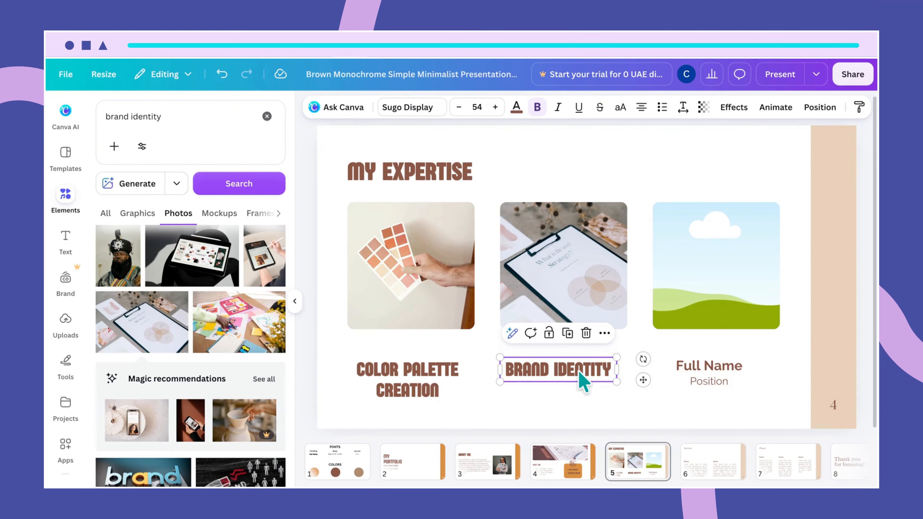
mouse_move(583, 377)
left_mouse_down()
mouse_move(589, 367)
mouse_move(579, 363)
mouse_move(581, 371)
left_mouse_up()
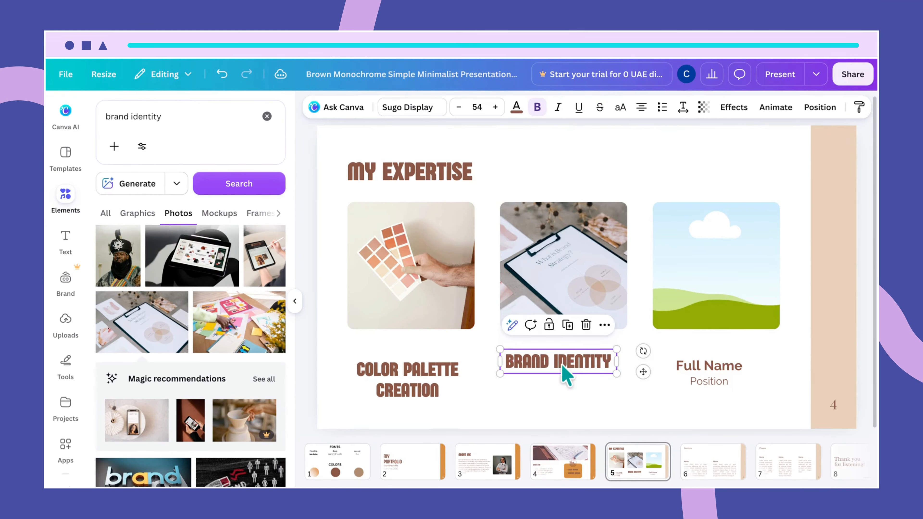
left_click(425, 394)
mouse_move(417, 388)
left_mouse_down()
mouse_move(416, 369)
mouse_move(417, 376)
left_mouse_up()
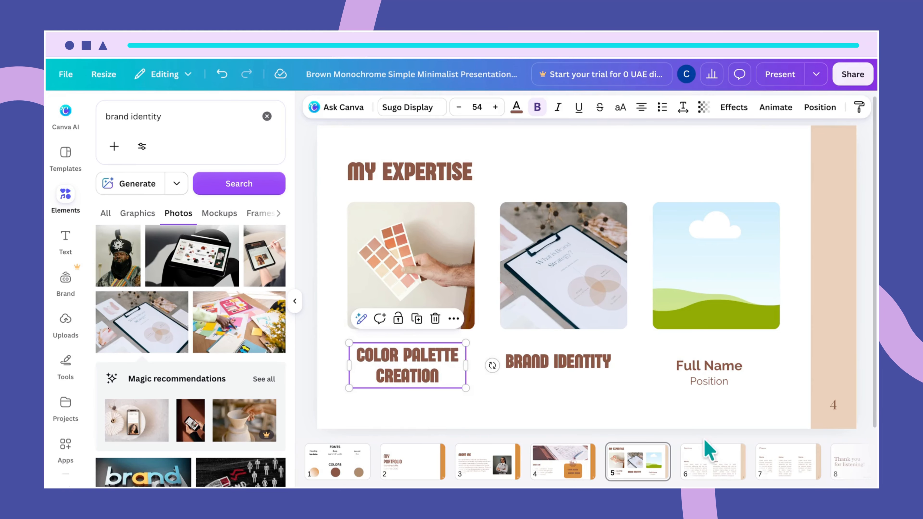
Centre the two captions under their photos and bring their first lines to about the same height.
scroll(587, 277, "down", 6)
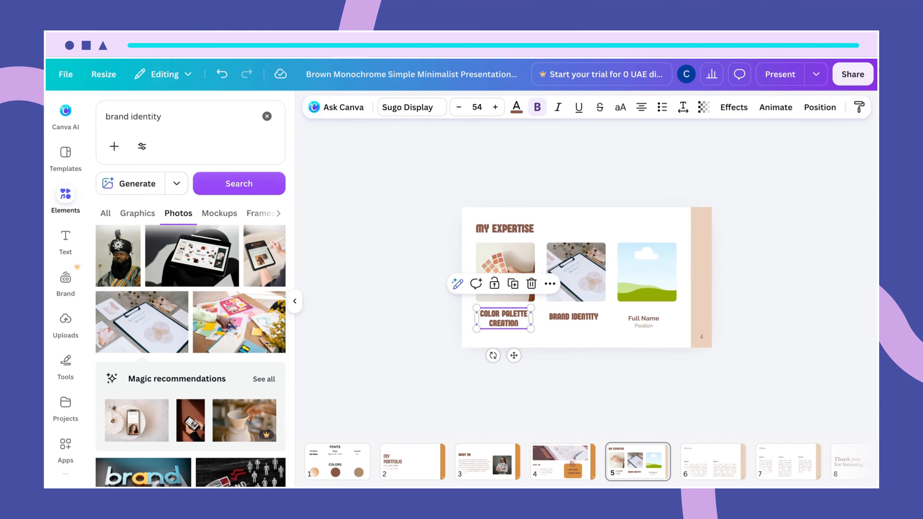
left_click(579, 318)
left_click_drag(578, 317, 578, 315)
left_click(498, 325)
left_click_drag(496, 318, 495, 319)
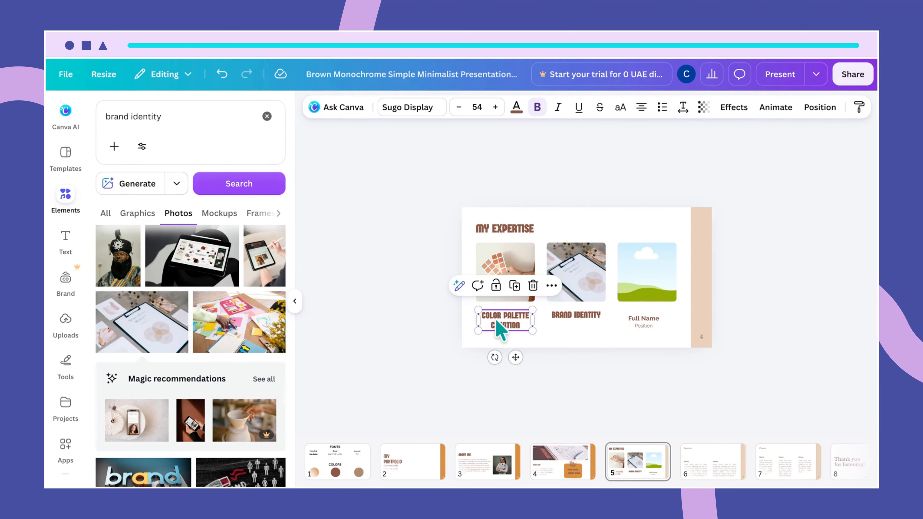
left_click(605, 332)
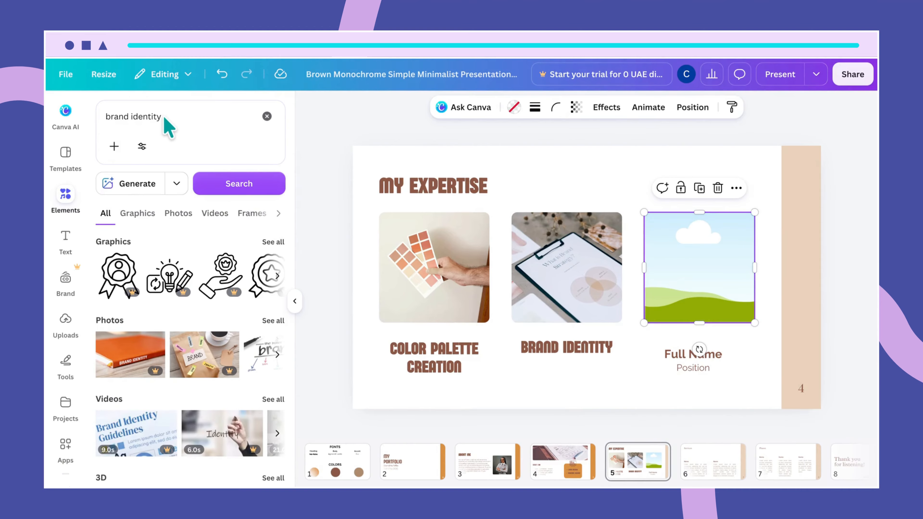
Replace the element search with "pastel tone mood board" to find an image for the third frame.
left_click(162, 116)
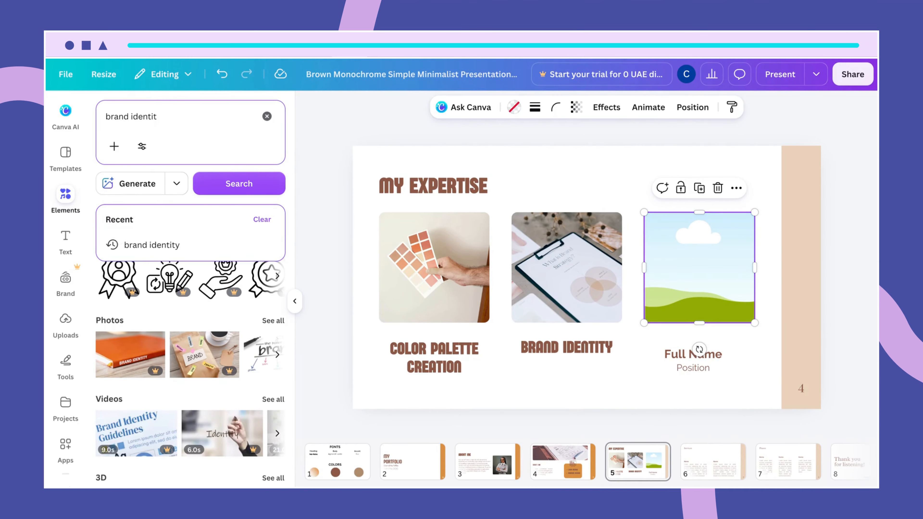
key("BackSpace")
key("BackSpace")
key("BackSpace")
key("BackSpace")
key("BackSpace")
key("BackSpace")
key("BackSpace")
key("BackSpace")
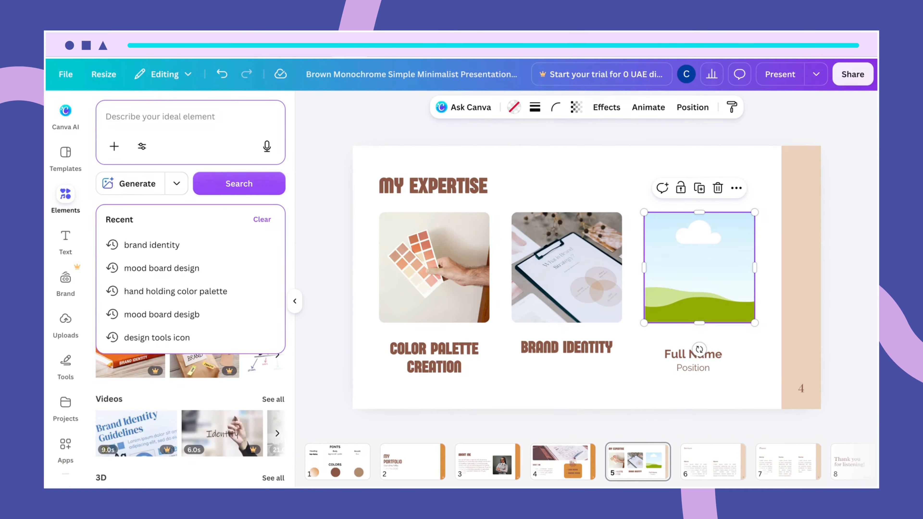
type(";a")
key("BackSpace")
key("BackSpace")
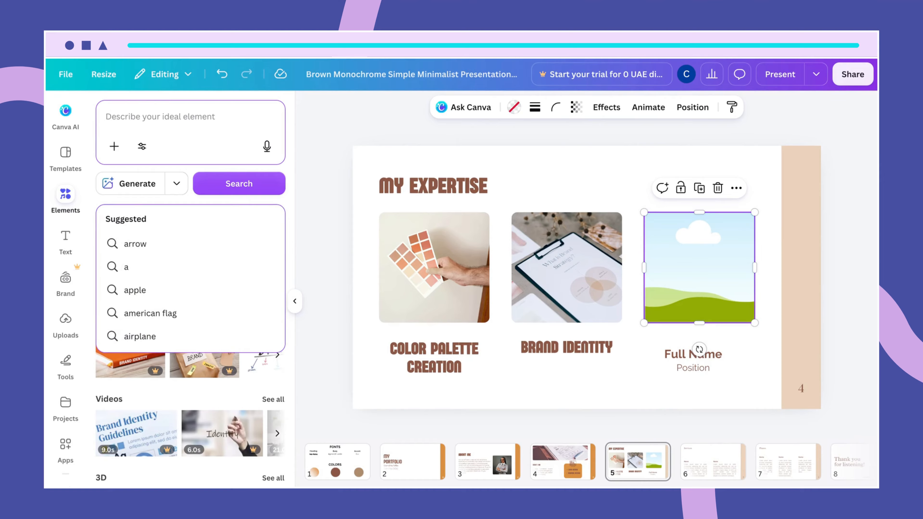
type("pastel tone")
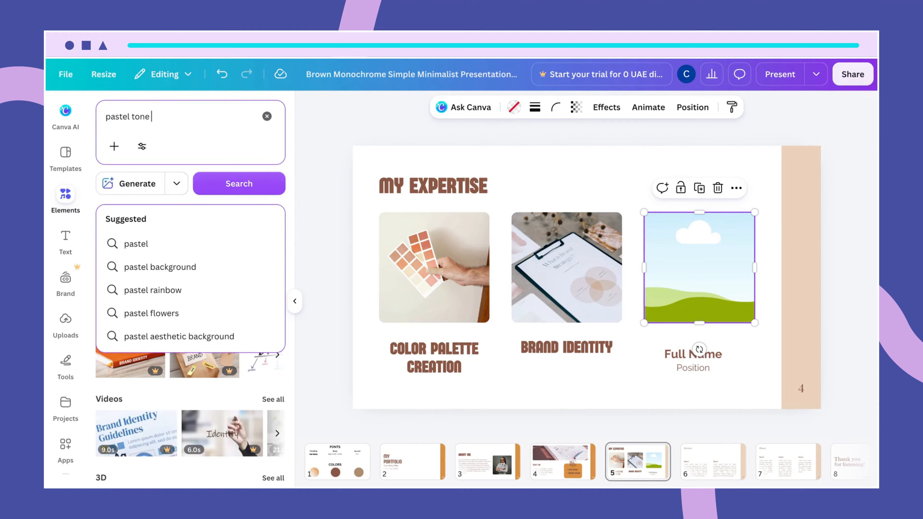
type(" mood board")
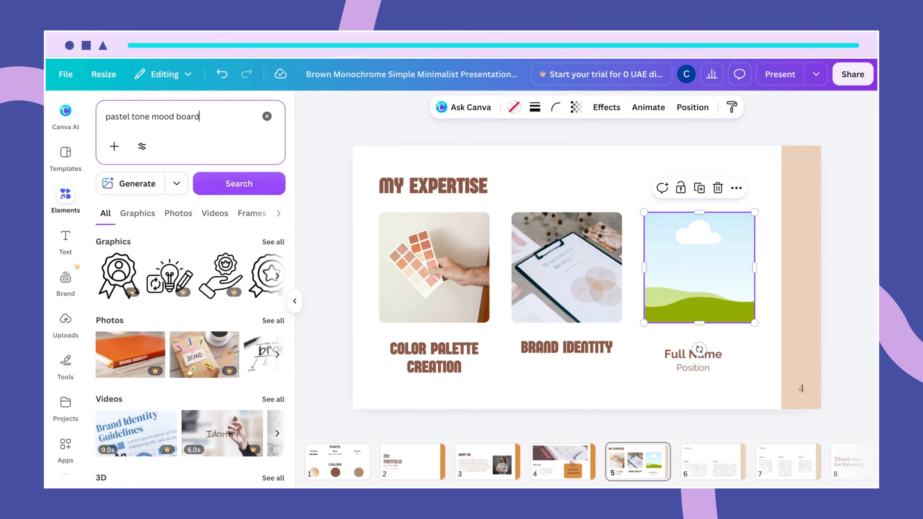
key("Return")
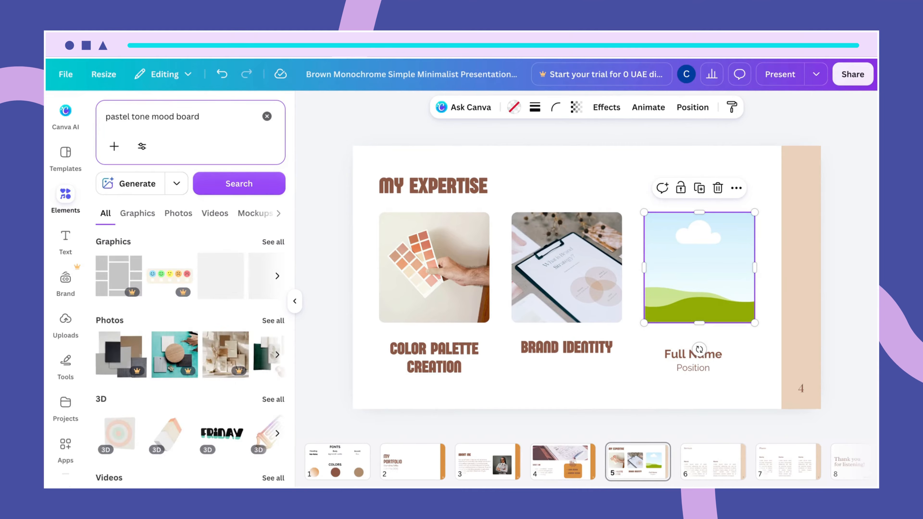
Fill the third frame with the pink and orange pastel mood board photo from the full list of photo results.
left_click(279, 320)
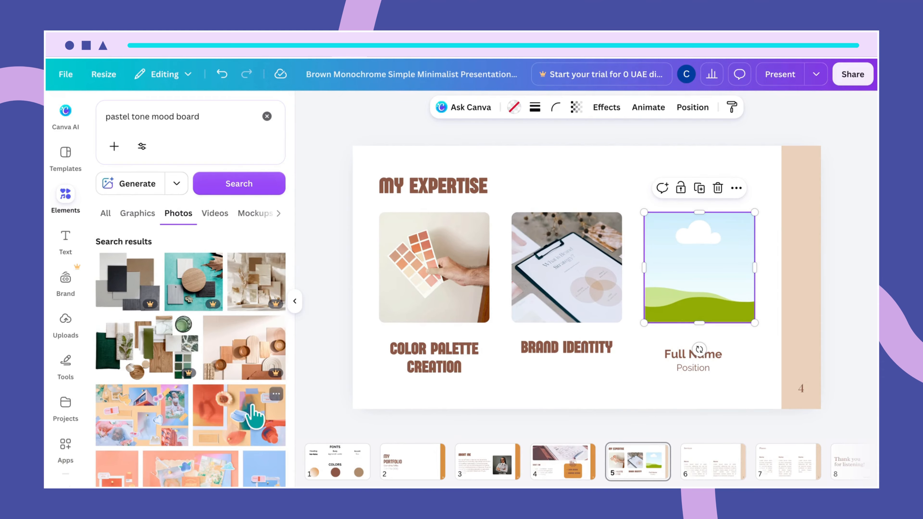
scroll(254, 414, "down", 2)
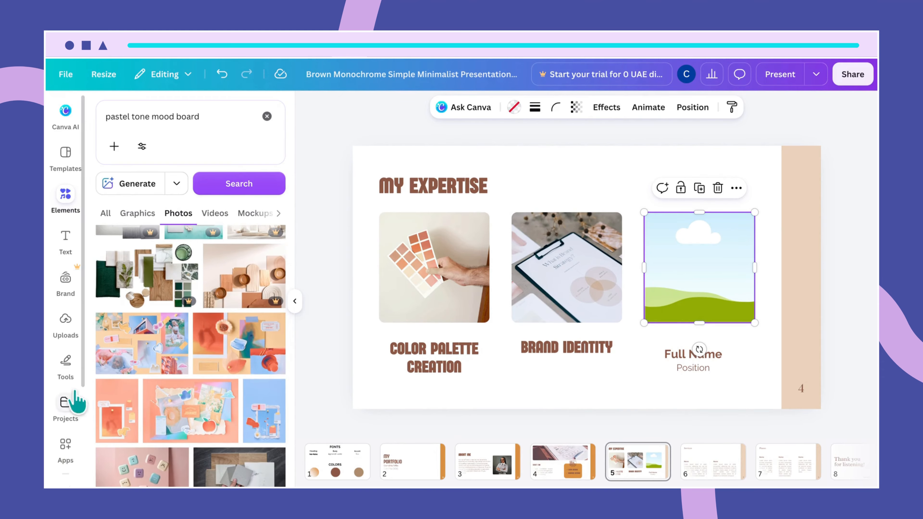
left_click(129, 389)
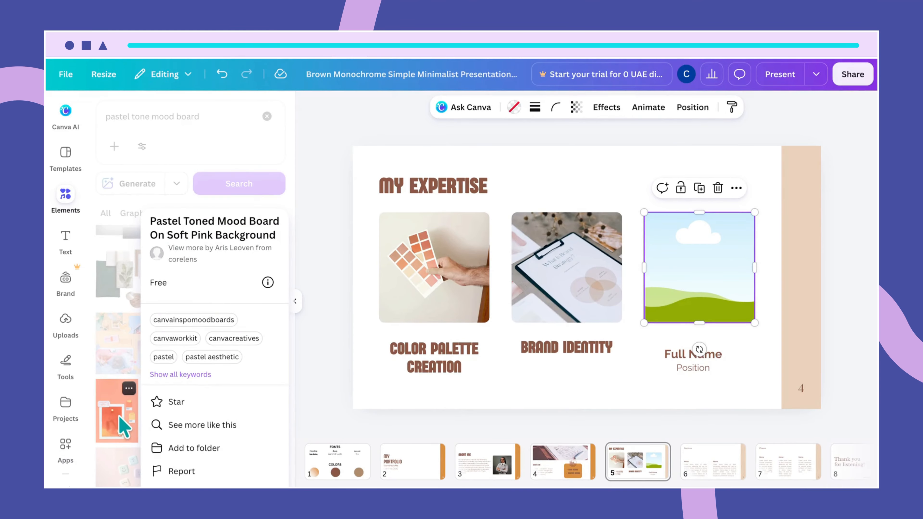
left_click(122, 427)
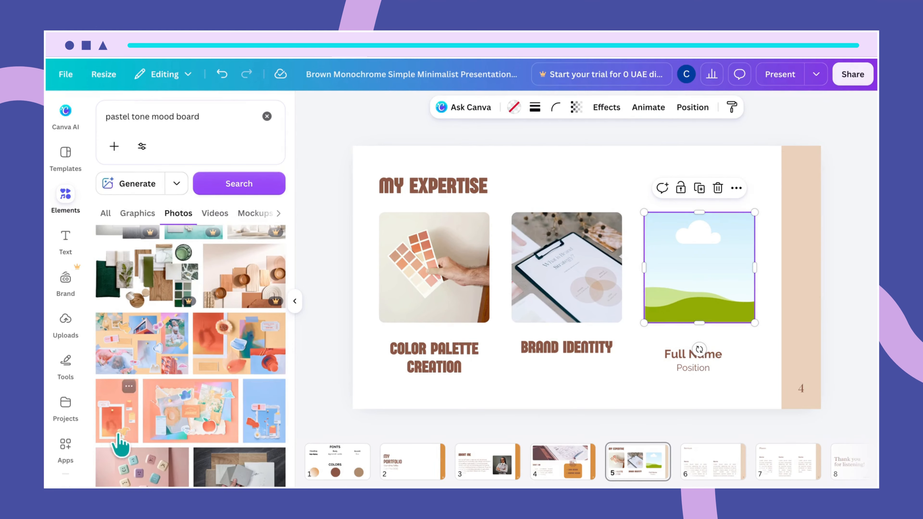
left_click_drag(120, 441, 679, 239)
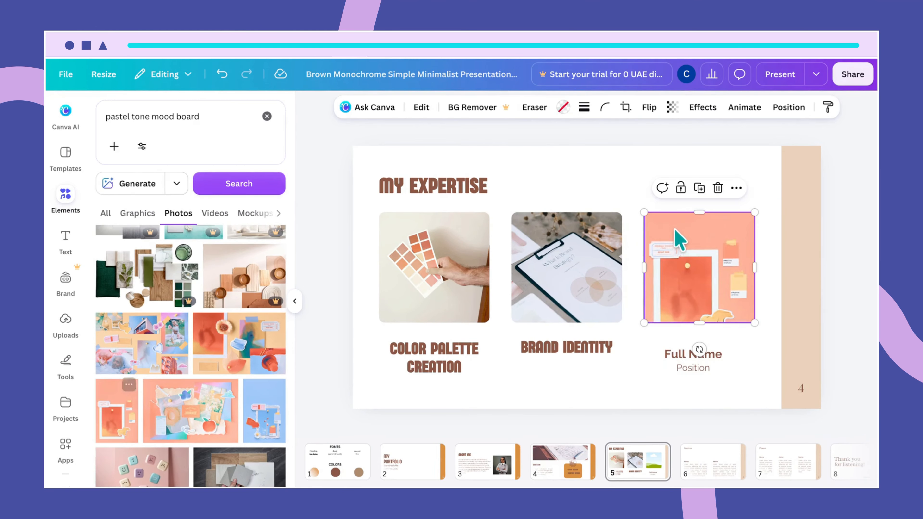
Shift the mood board photo upward within its frame so the orange card and yellow cutout fit inside the crop.
double_click(659, 282)
left_click_drag(659, 282, 664, 255)
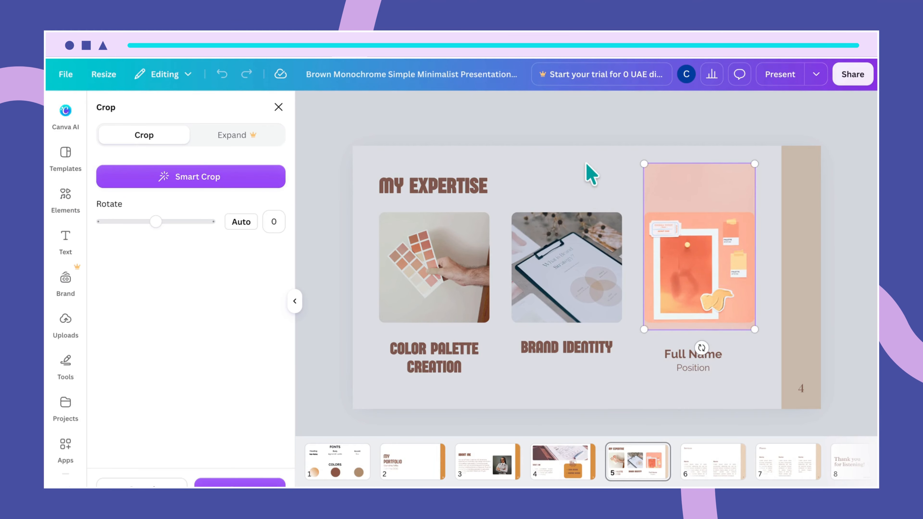
key("Return")
Delete the "Full Name" and "Position" placeholder texts under the mood board photo.
left_click(672, 360)
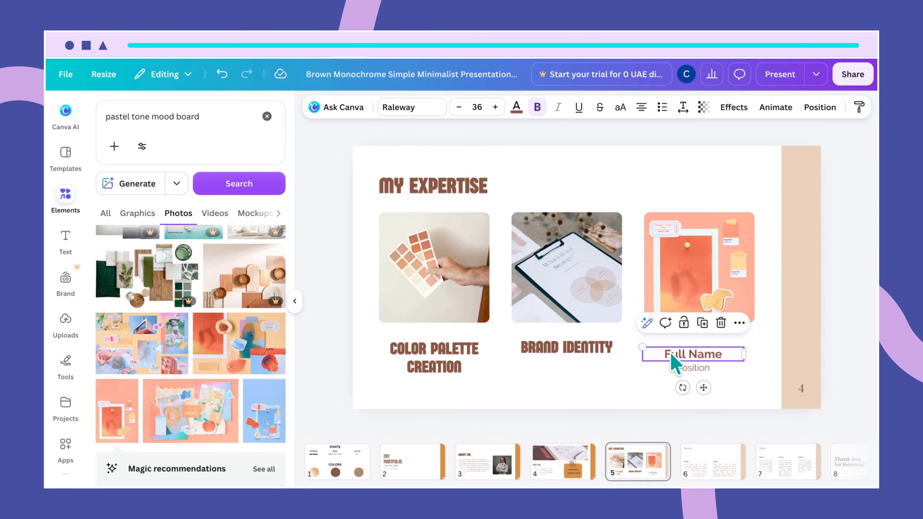
key("Delete")
left_click(694, 369)
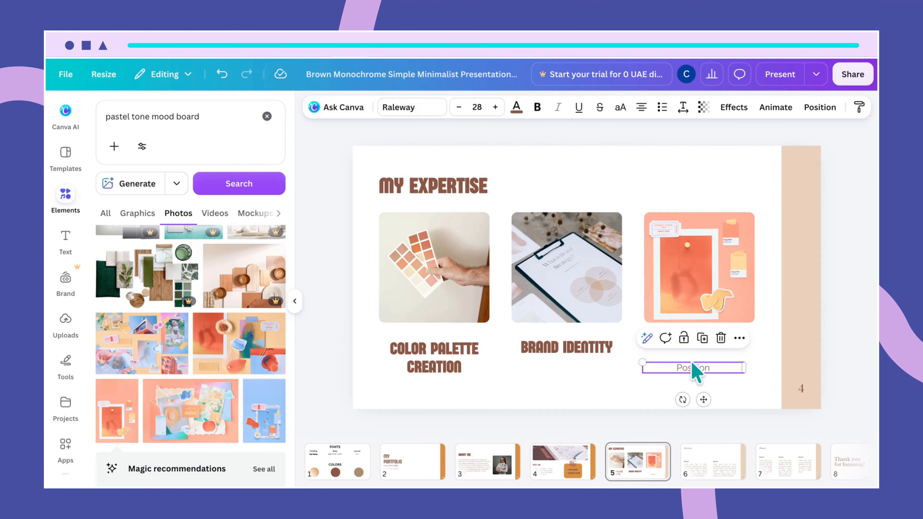
key("Delete")
Duplicate the "BRAND IDENTITY" caption and place the copy centred under the mood board photo.
left_click(609, 358)
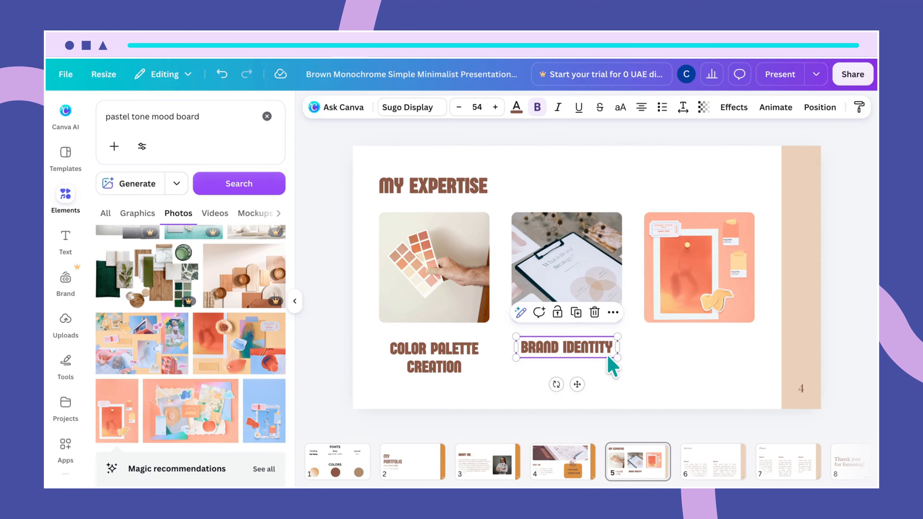
left_click_drag(609, 358, 605, 353)
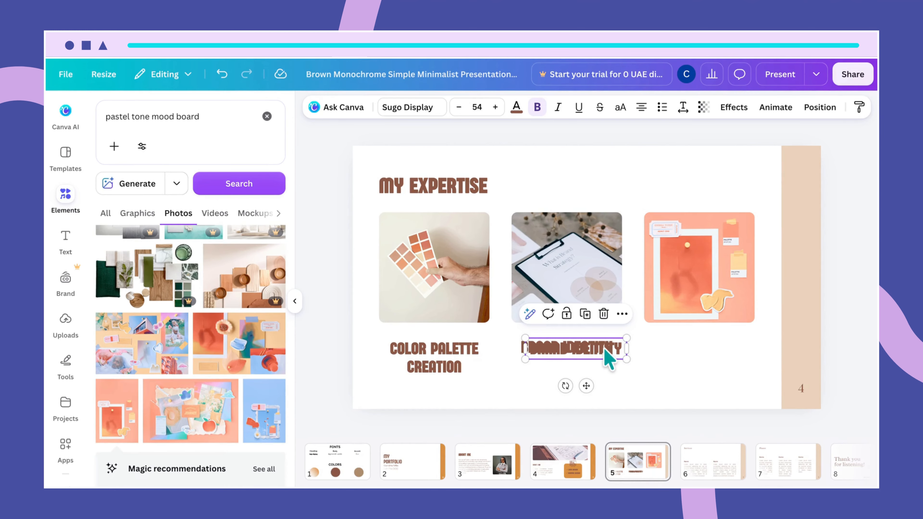
double_click(604, 349)
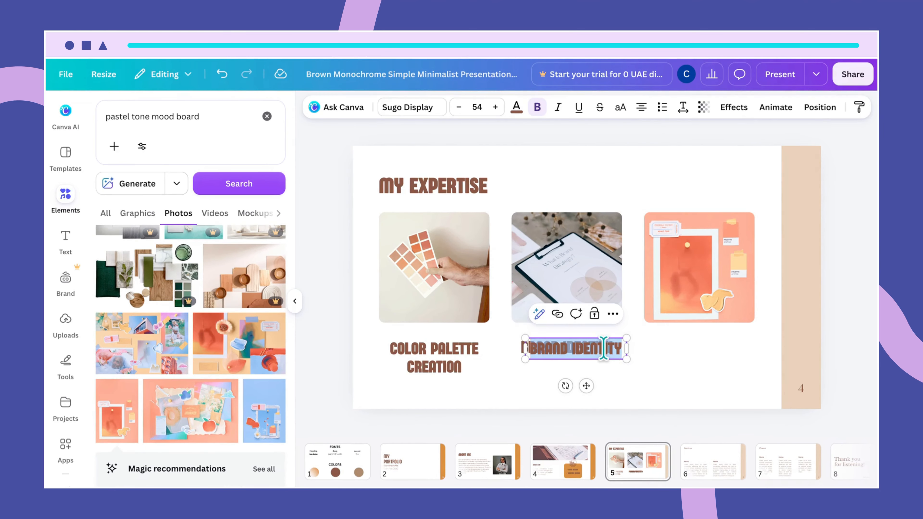
left_click(669, 383)
left_click(599, 354)
left_click_drag(599, 352, 722, 352)
Change the copied caption to "MOOD BOARD DESIGN" on two lines and nudge it up level with the "BRAND IDENTITY" caption.
double_click(719, 352)
type("M")
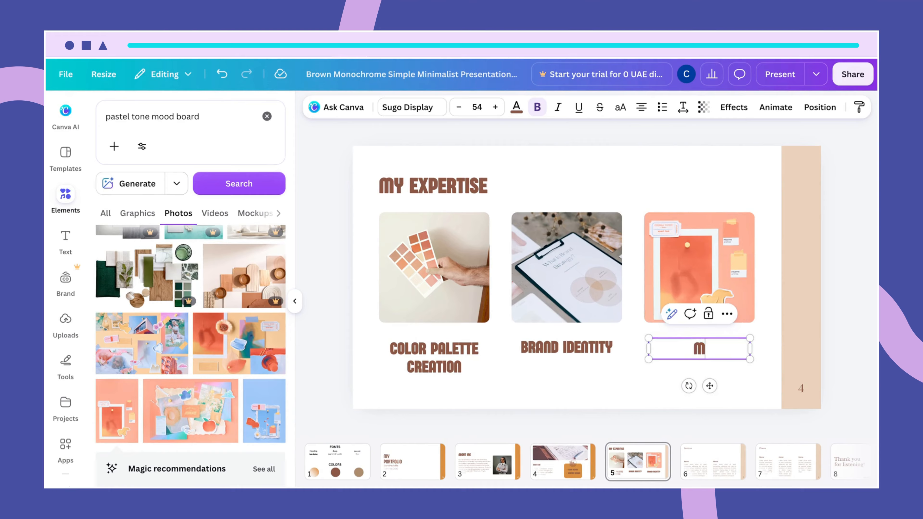
type("OOD BOARD")
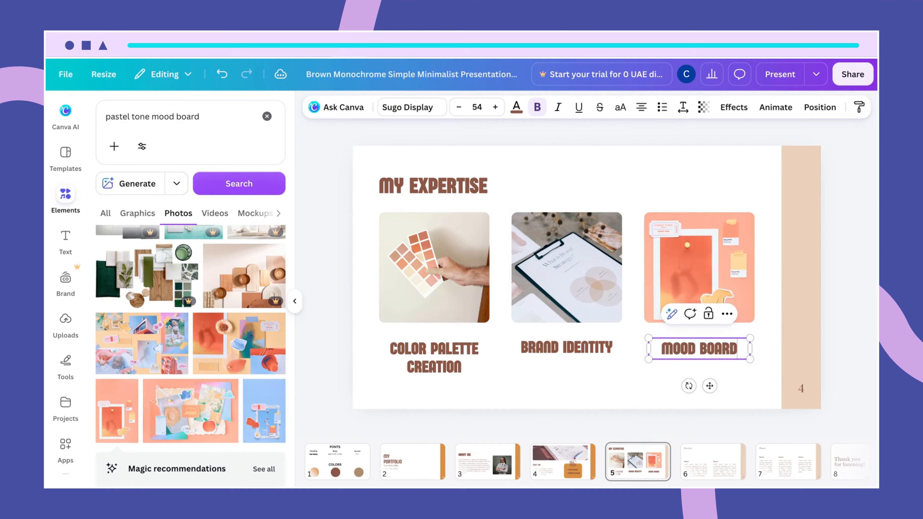
key("Return")
type("DESIGN")
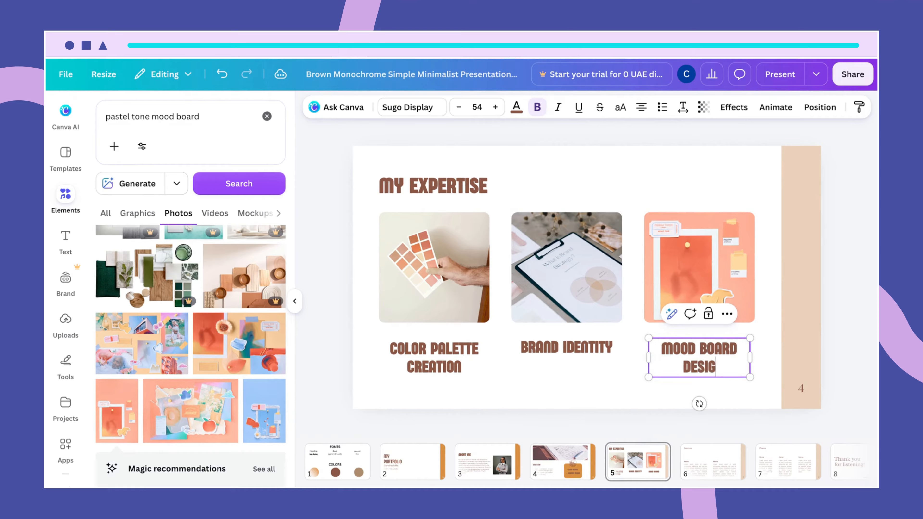
left_click(653, 400)
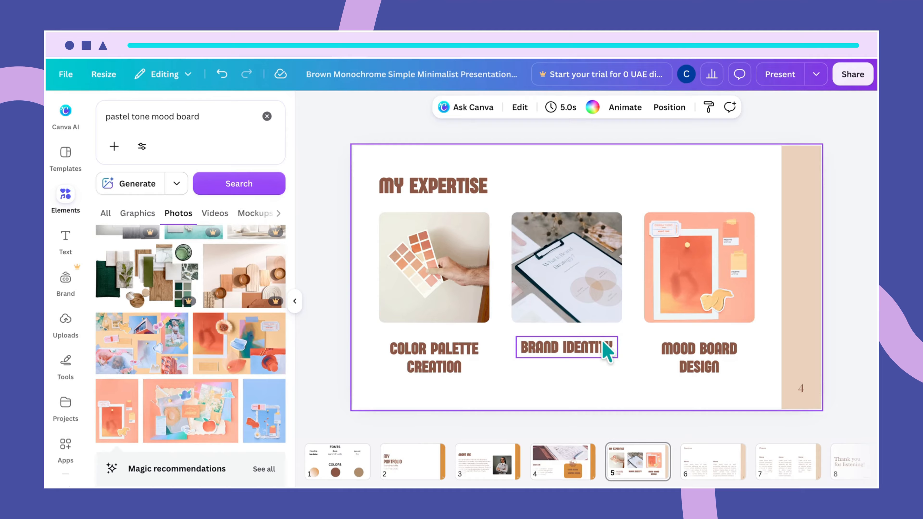
left_click(686, 362)
left_click_drag(686, 359, 685, 359)
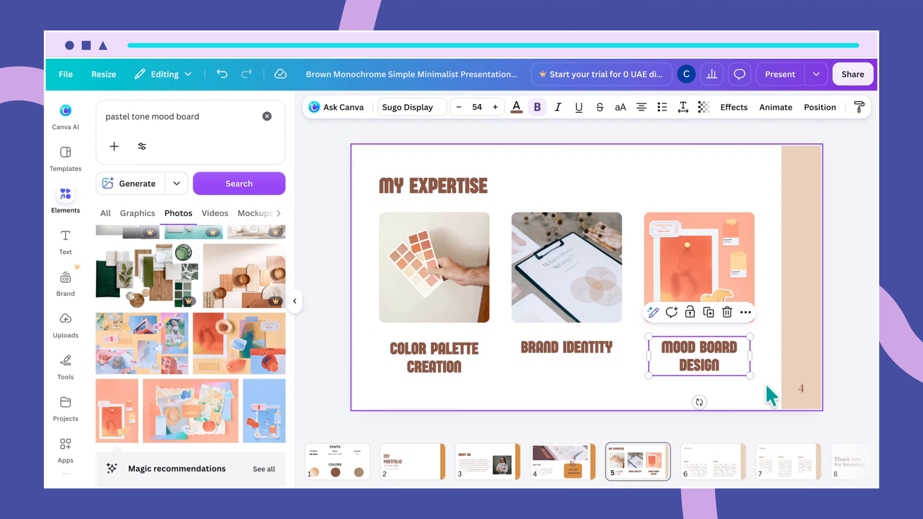
Recolour the beige vertical strip beside the photos on page 5 to the design's dark brown.
left_click(797, 362)
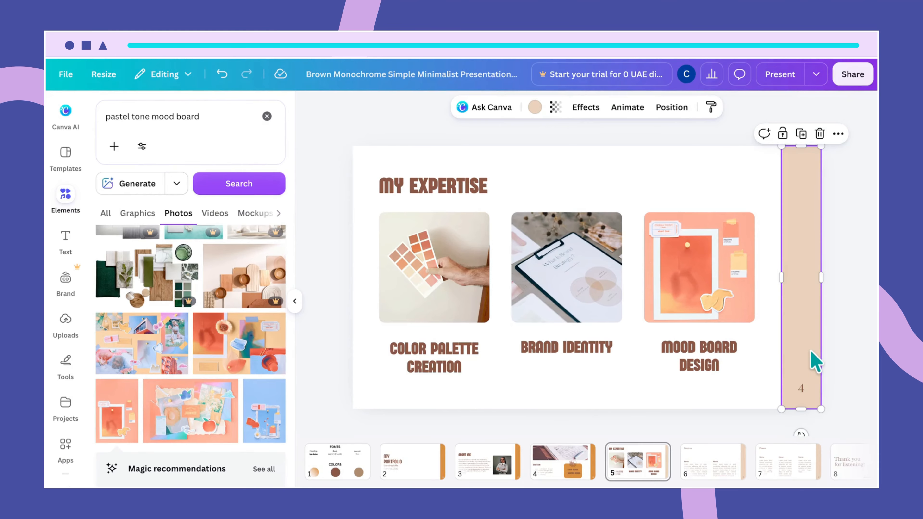
left_click(533, 108)
left_click(134, 194)
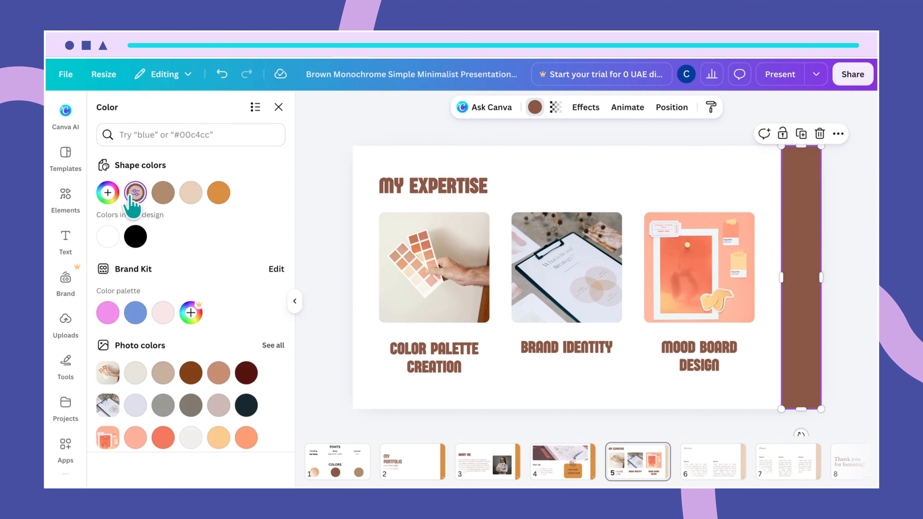
Format the page number on the brown strip as white, bold Agrandir Wide text.
left_click(803, 393)
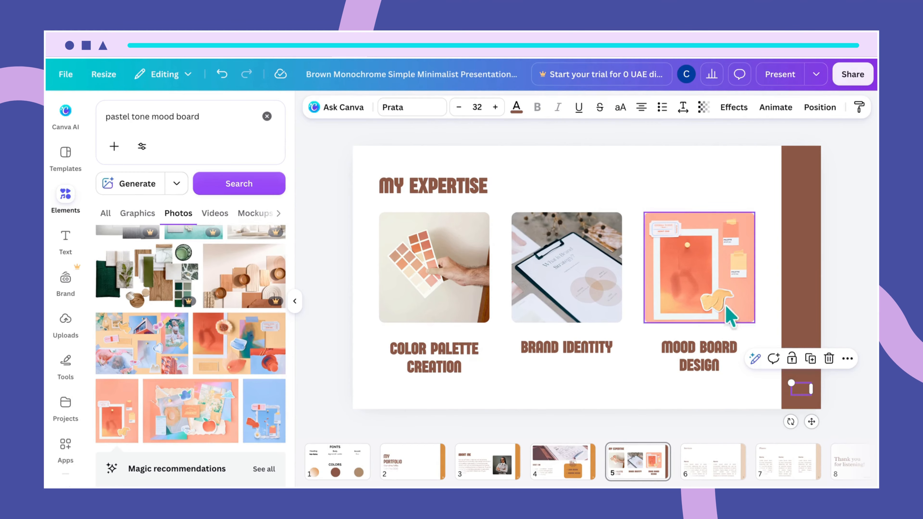
left_click(516, 107)
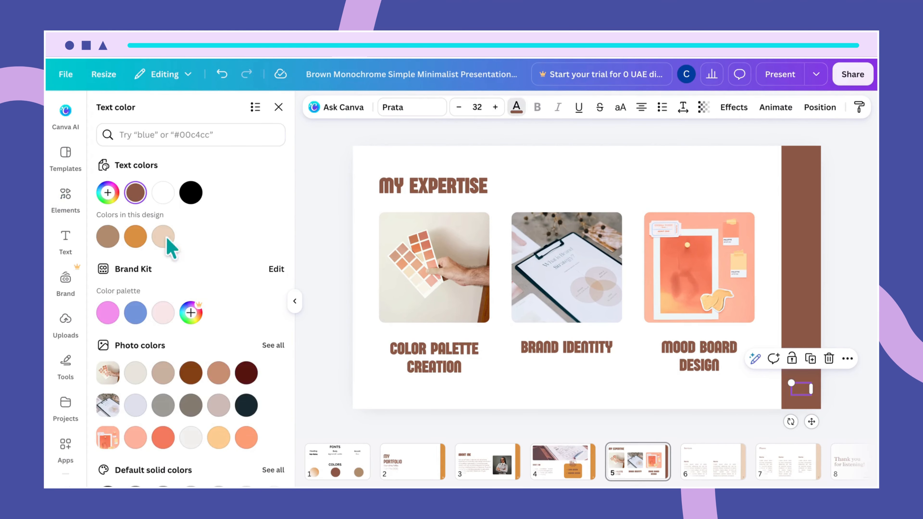
left_click(163, 193)
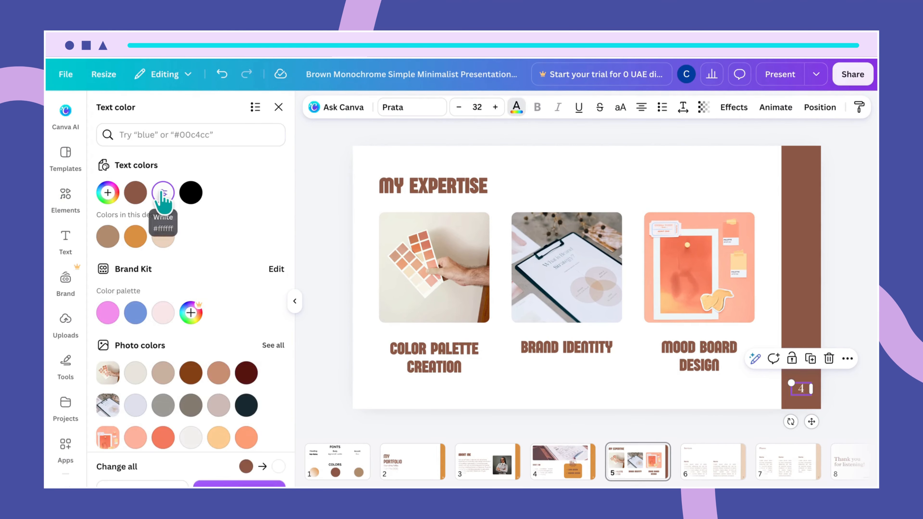
left_click(410, 108)
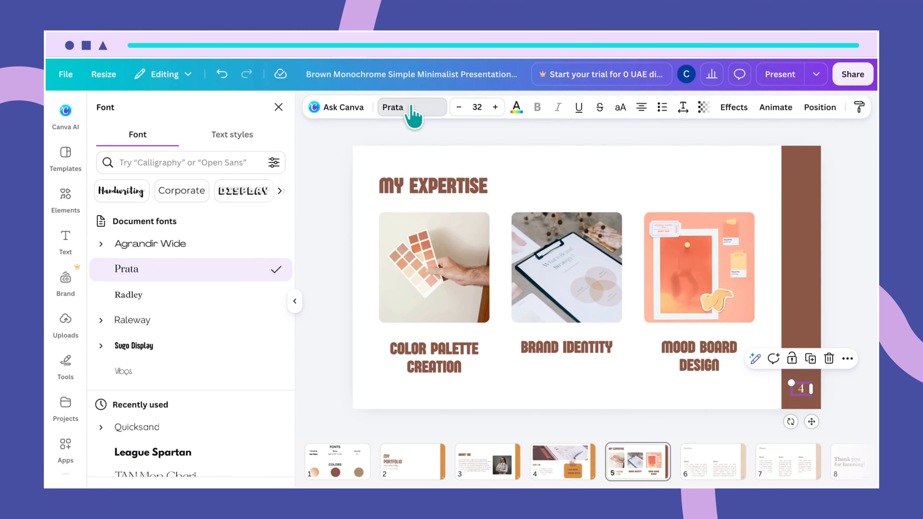
left_click(233, 245)
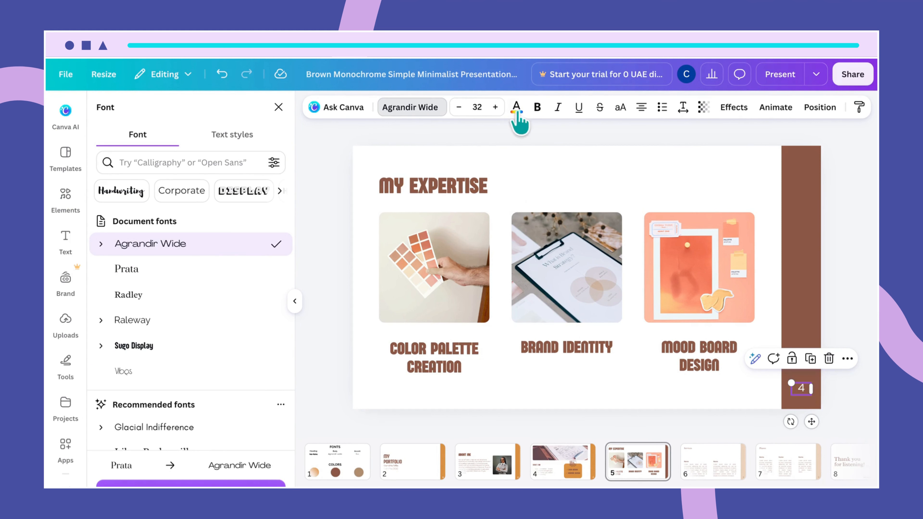
left_click(613, 379)
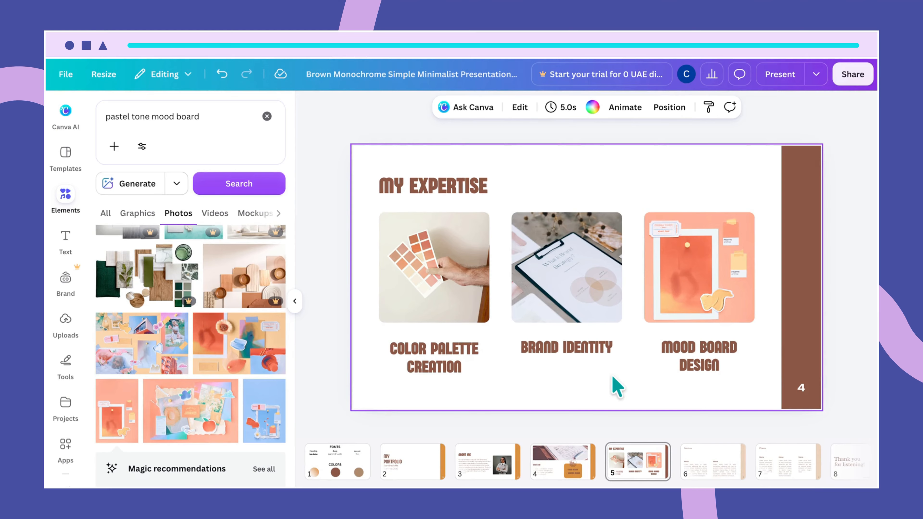
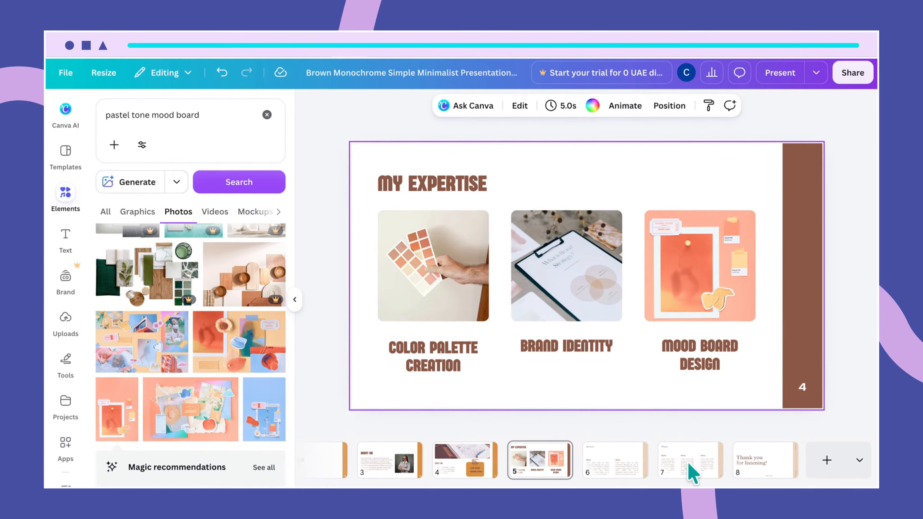
Go to page 6 and narrow the "Services" heading's text box to just wider than the word.
left_click(593, 465)
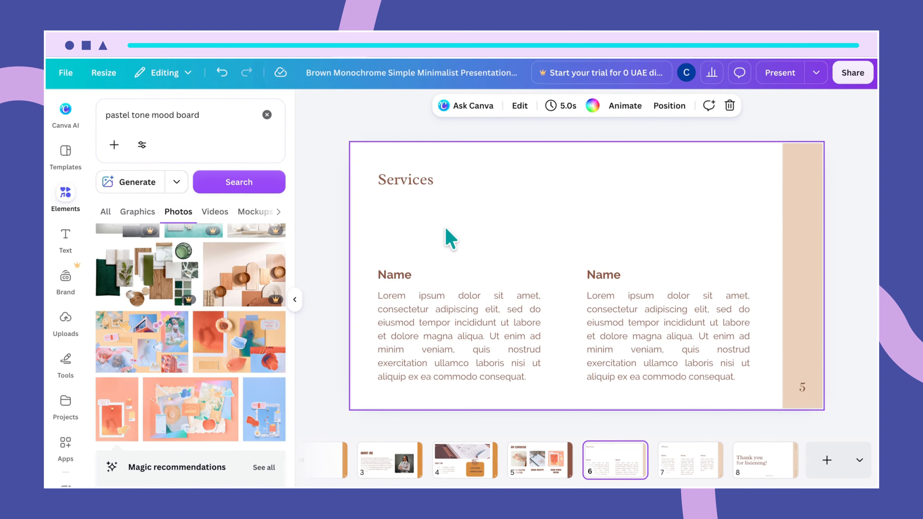
left_click(440, 179)
double_click(439, 178)
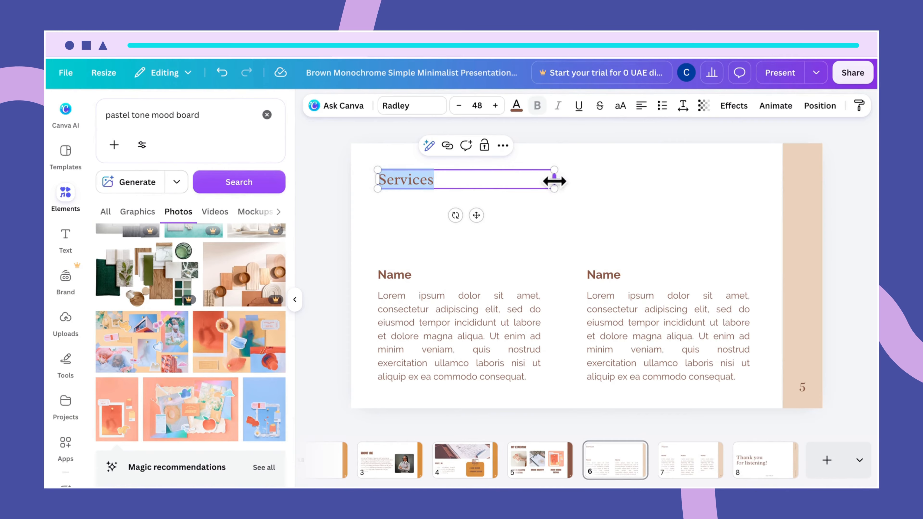
left_click_drag(552, 179, 437, 198)
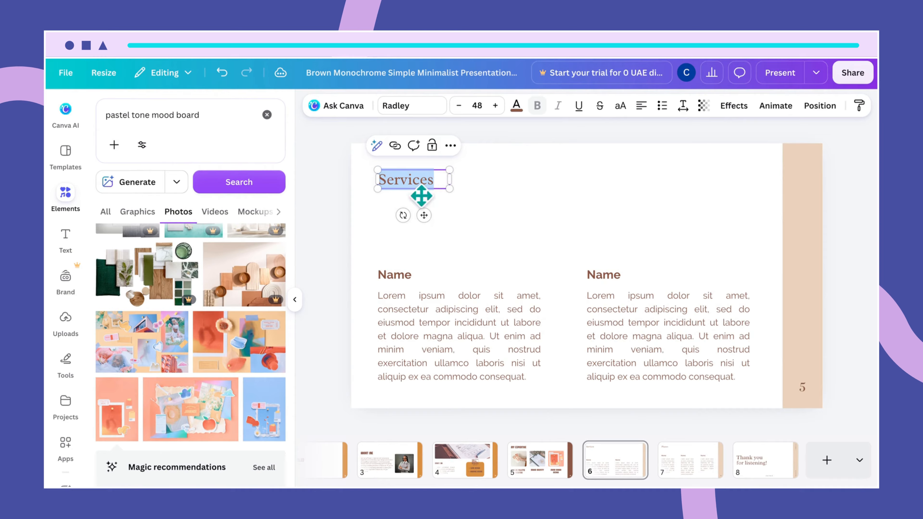
left_click(462, 212)
left_click(404, 168)
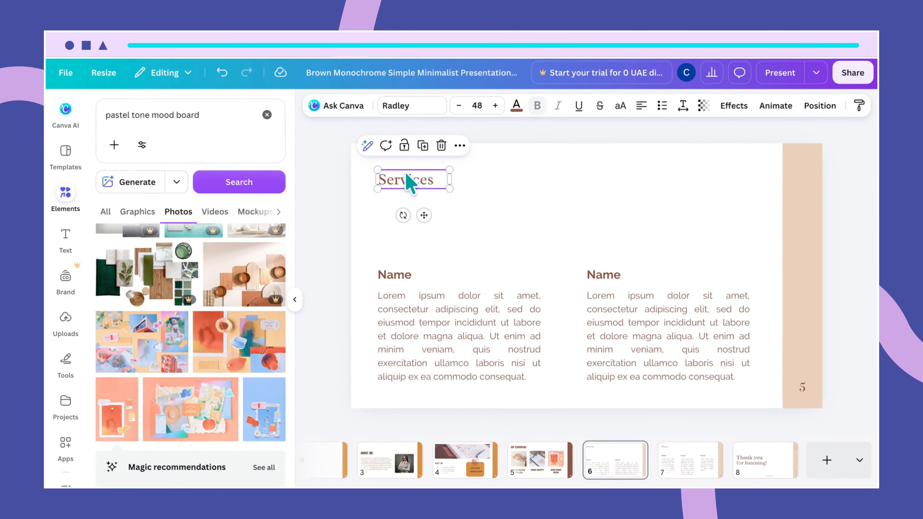
Set the "Services" heading to the Sugo Display font at size 70.
left_click(402, 106)
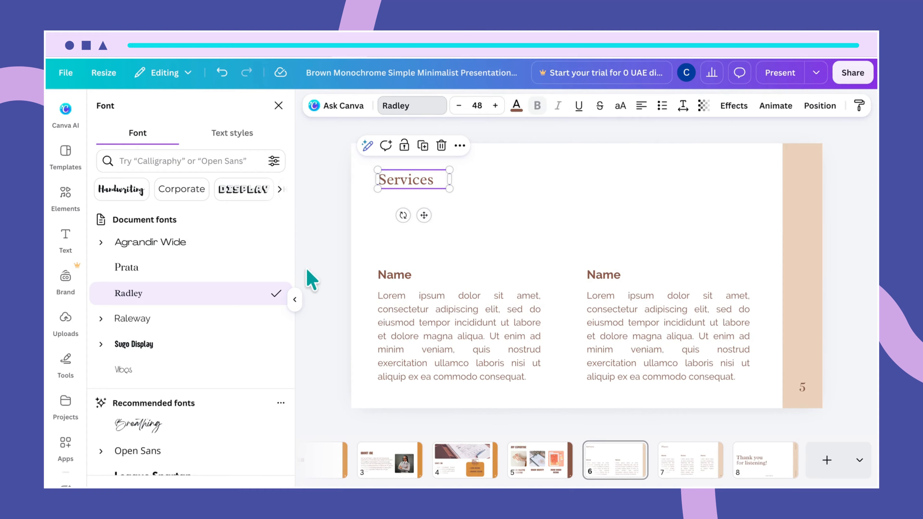
left_click(169, 347)
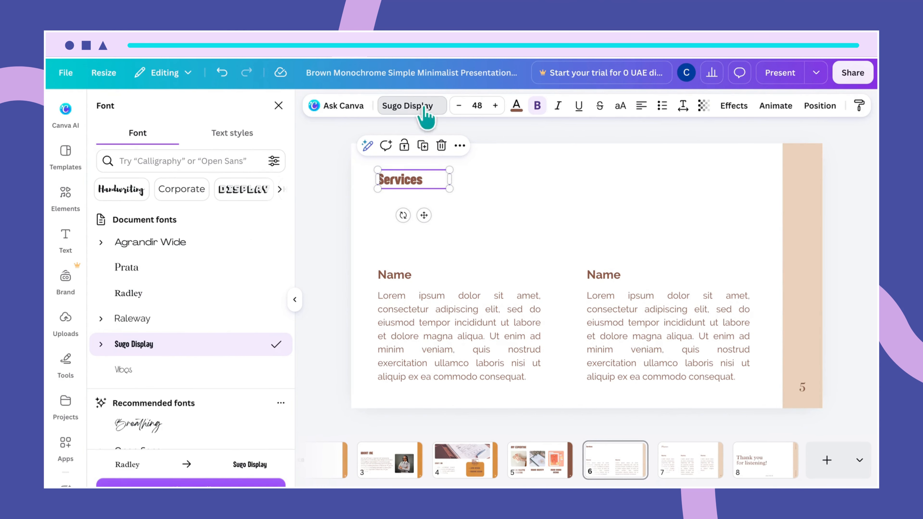
left_click(477, 106)
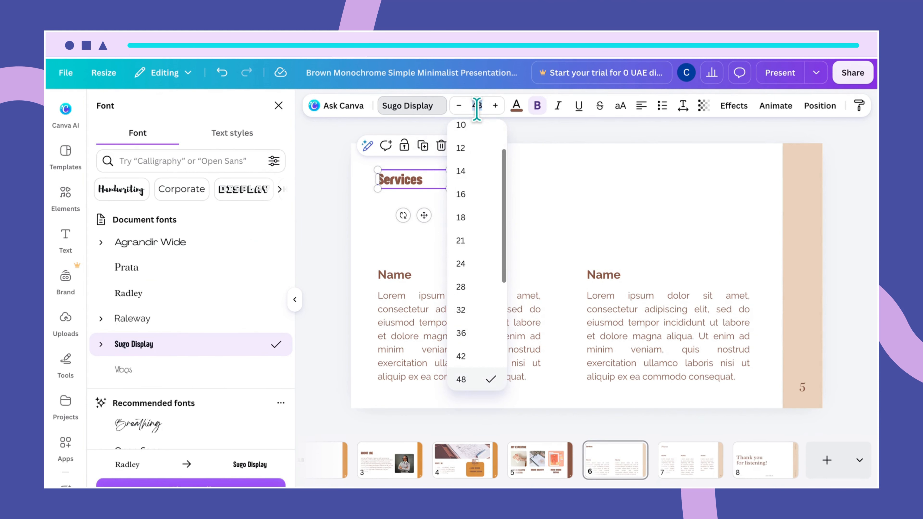
type("70")
key("Return")
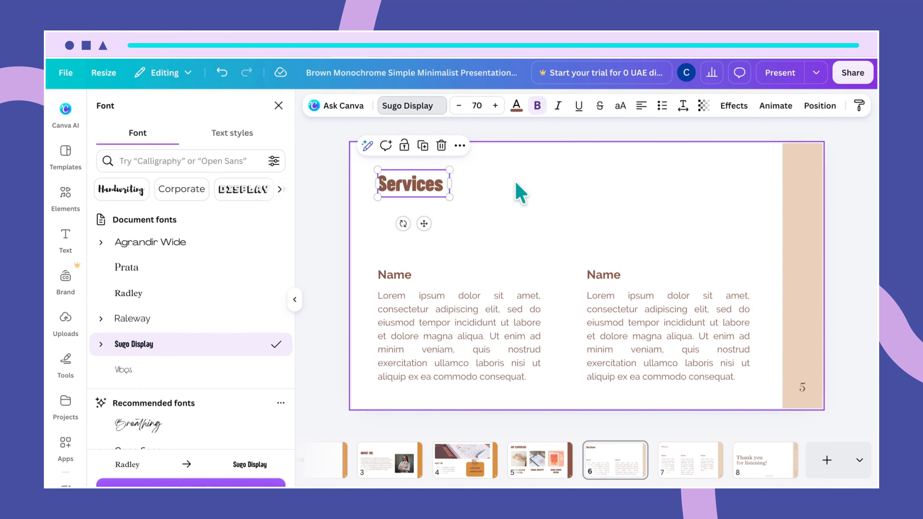
Change the background of page 6 to the design's dark brown.
left_click(476, 304)
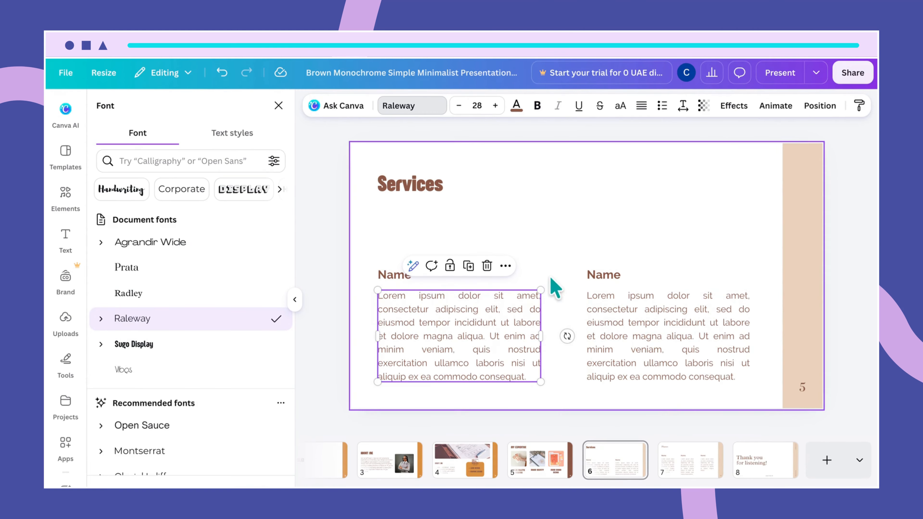
left_click(650, 213)
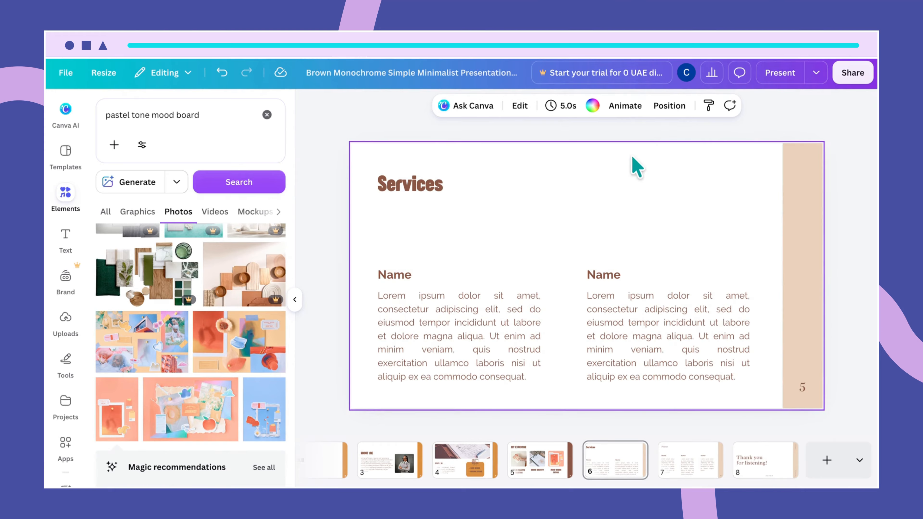
left_click(591, 106)
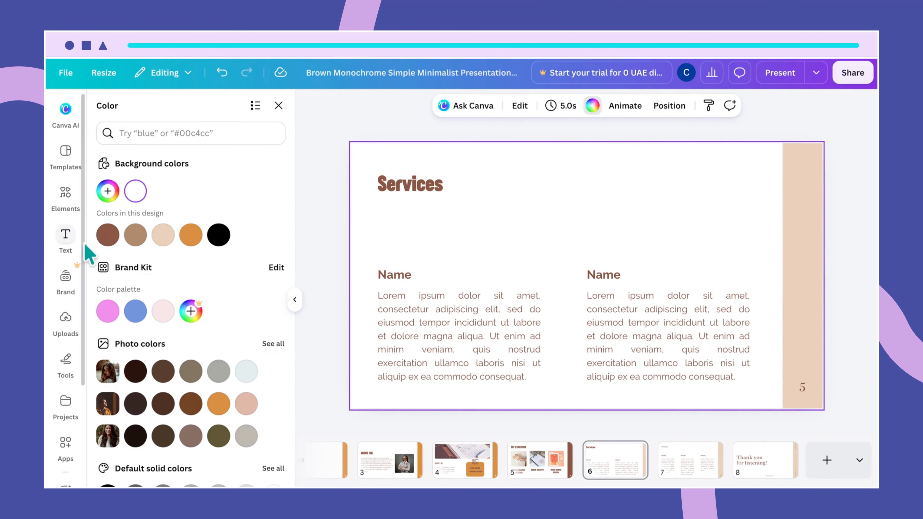
left_click(106, 240)
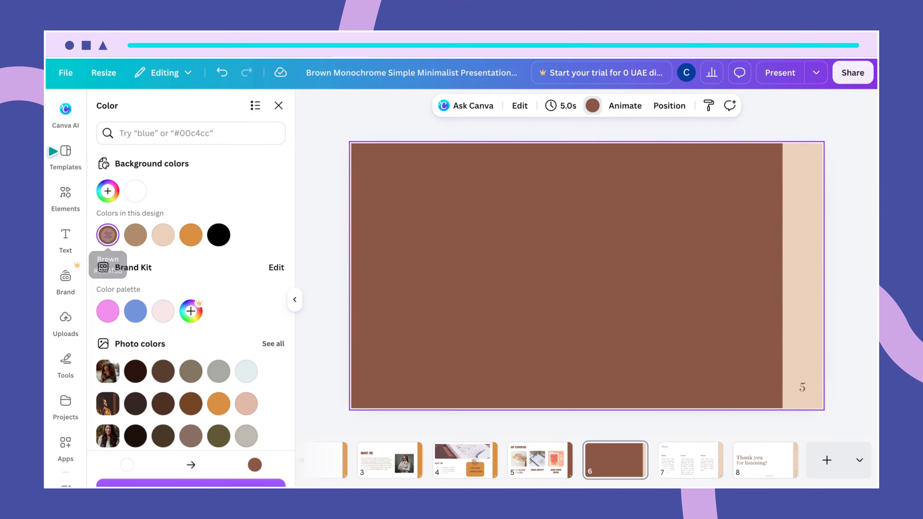
Search the elements for "close up shot of person using a laptop" and show all photo results.
left_click(66, 197)
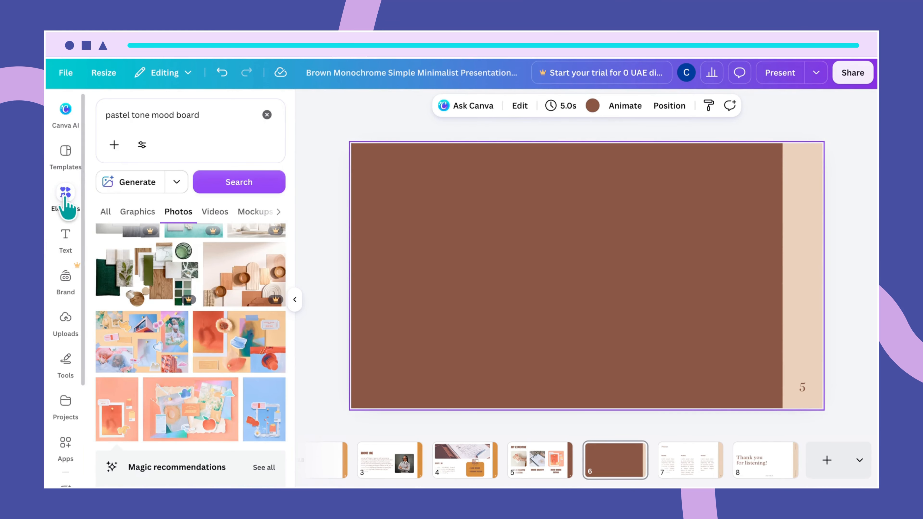
left_click(161, 112)
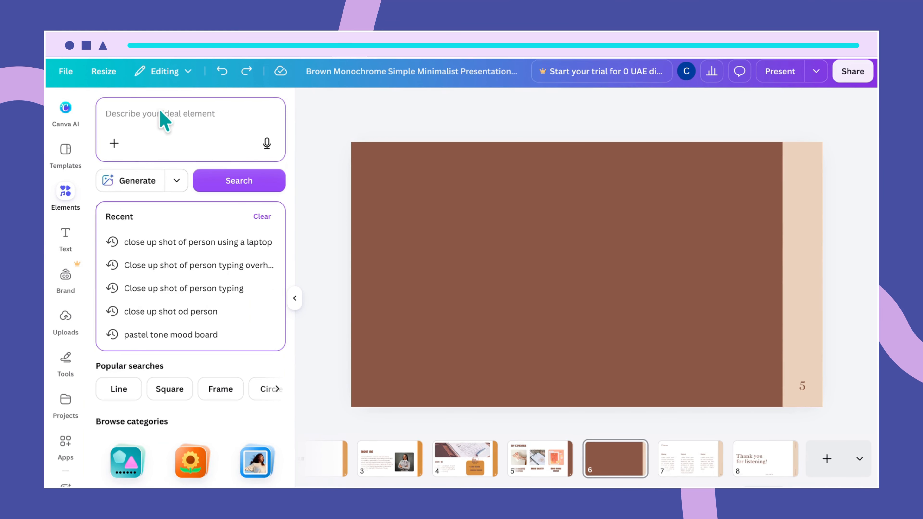
type("close u")
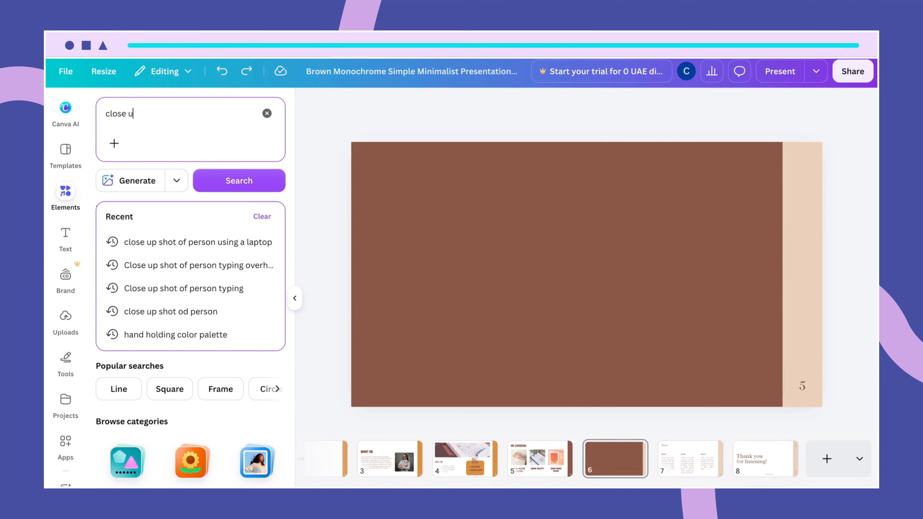
type("p shot of")
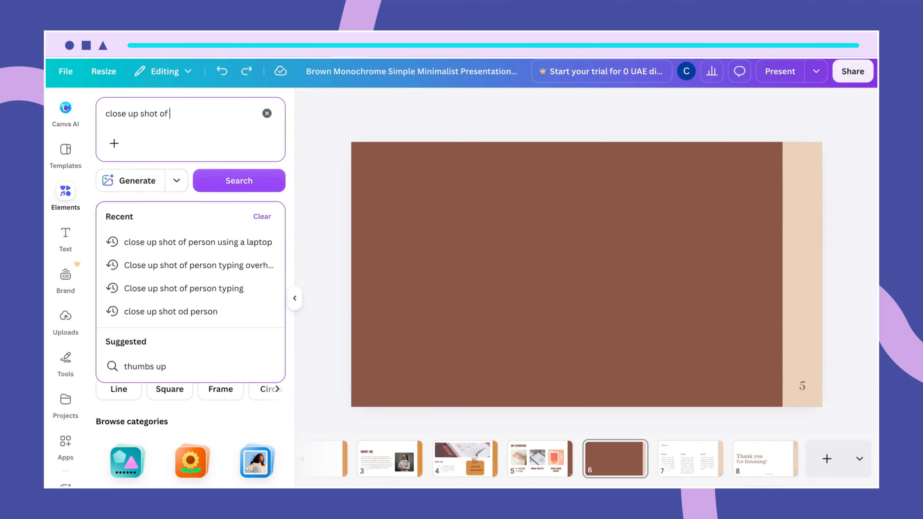
type(" [pw")
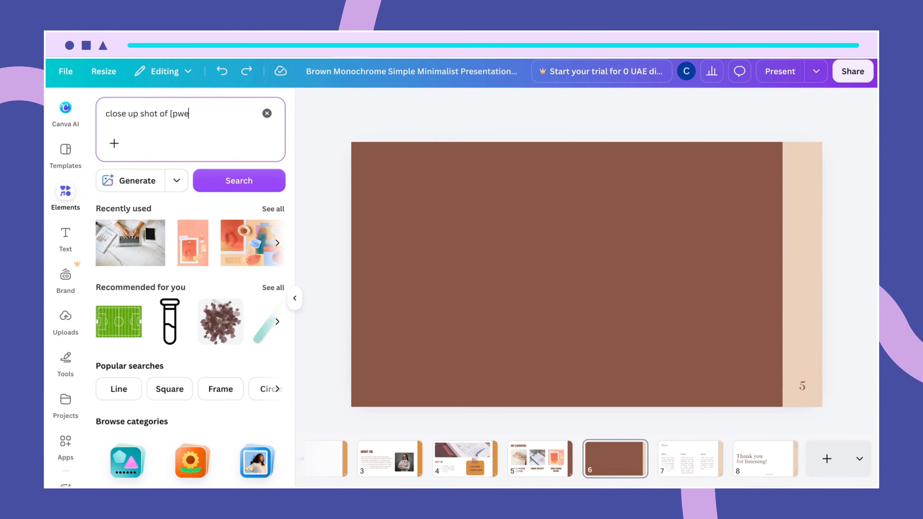
key("BackSpace")
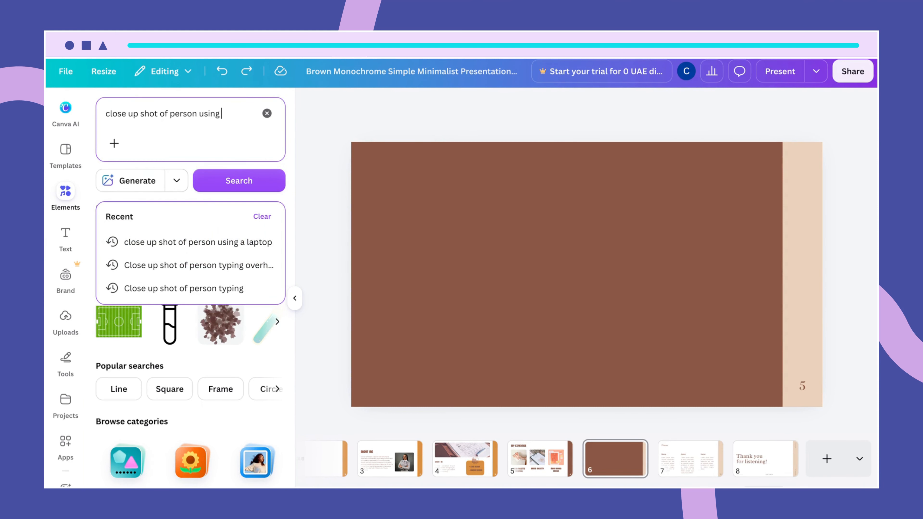
type("a lapt")
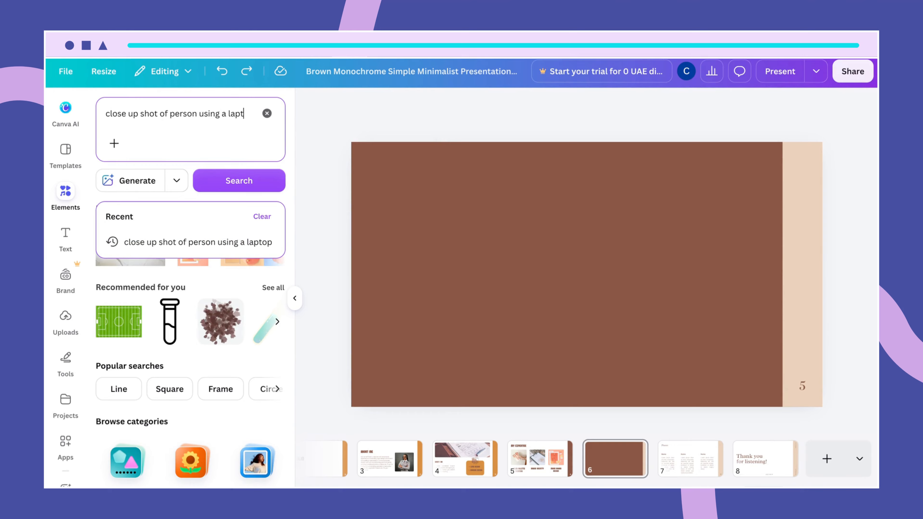
type("opl")
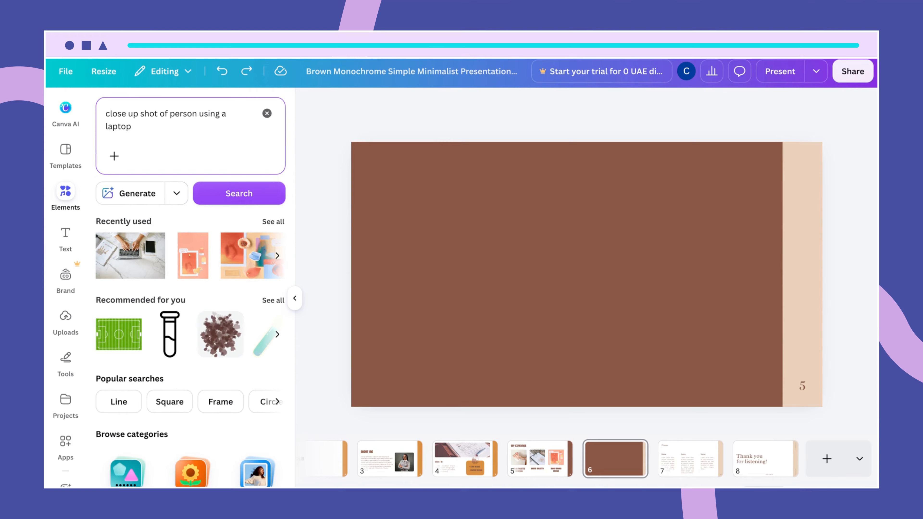
key("Return")
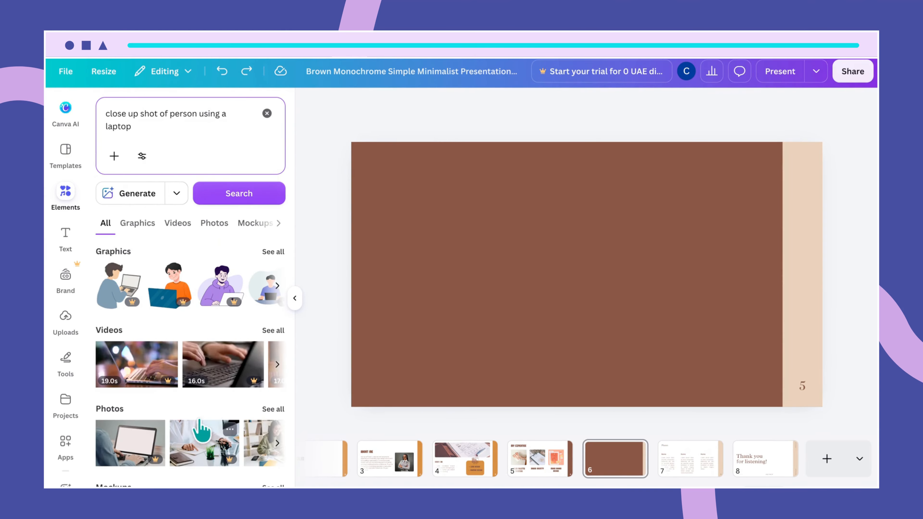
left_click(272, 409)
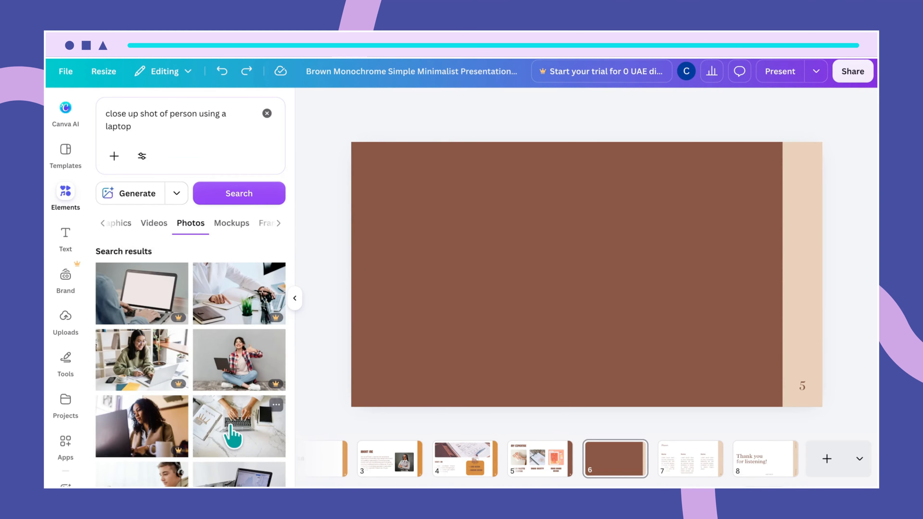
Add the free photo of hands typing on a laptop over a marble desk to page 6 and make it the page background.
scroll(230, 418, "down", 4)
scroll(221, 309, "up", 2)
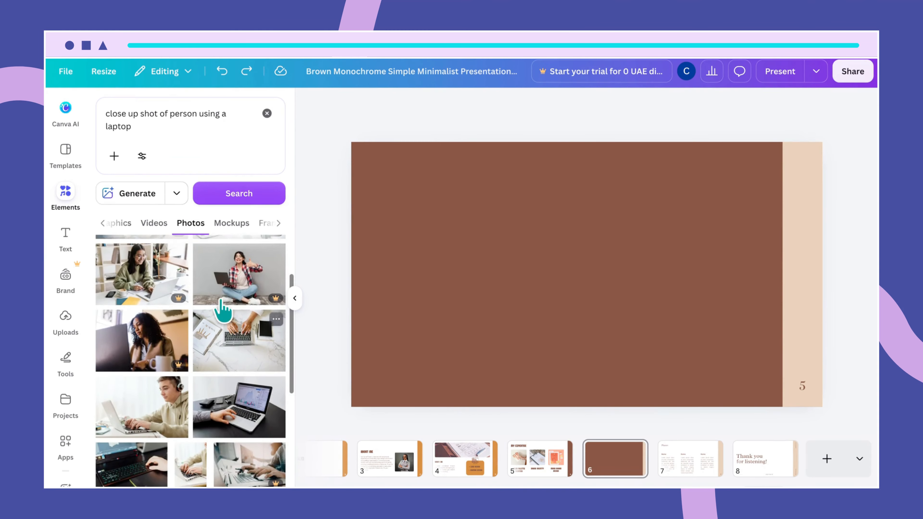
left_click(276, 336)
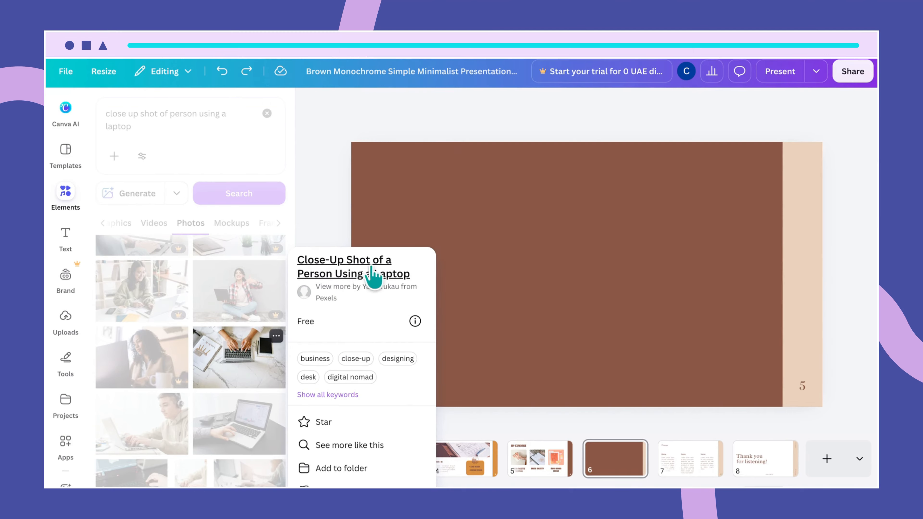
left_click(252, 367)
left_click(252, 367)
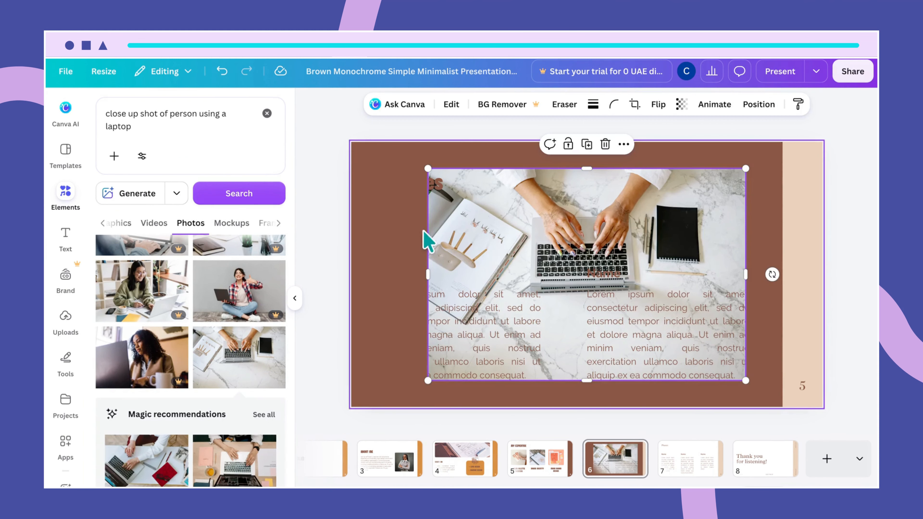
right_click(467, 226)
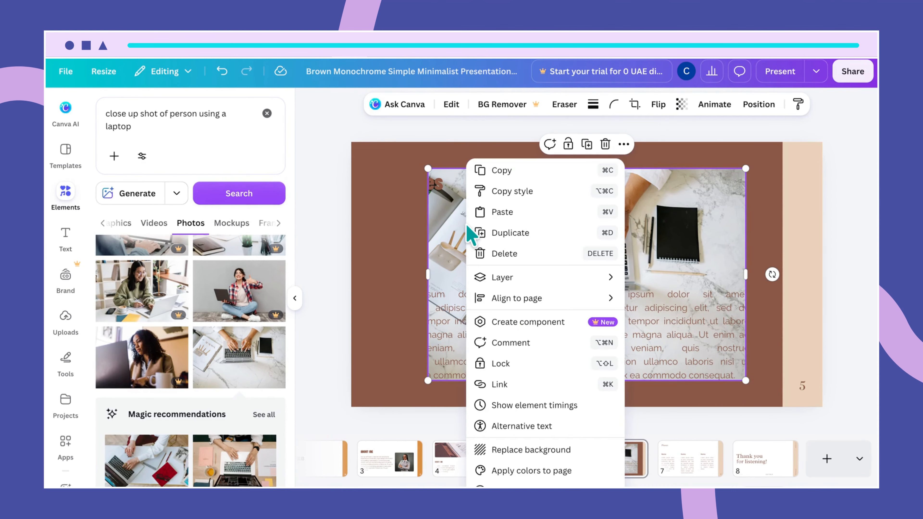
left_click(531, 450)
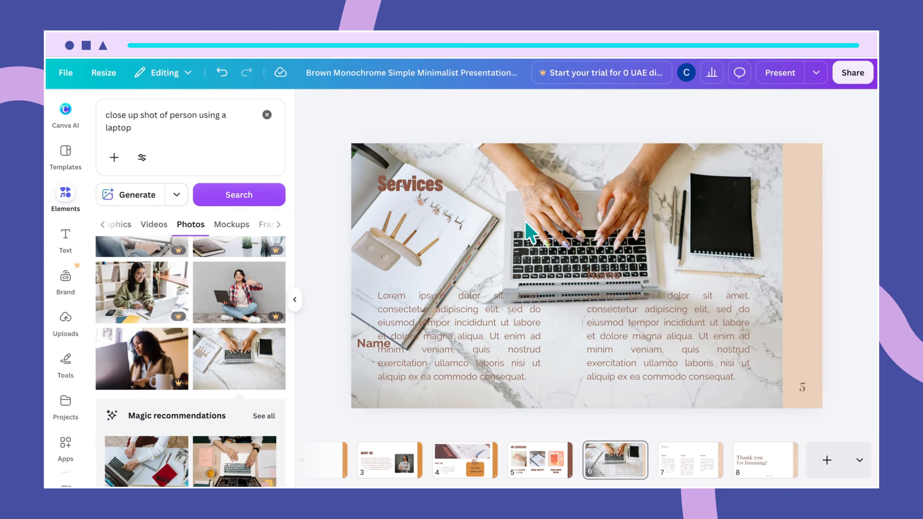
Set the transparency of the laptop background photo on page 6 to 18.
left_click(530, 233)
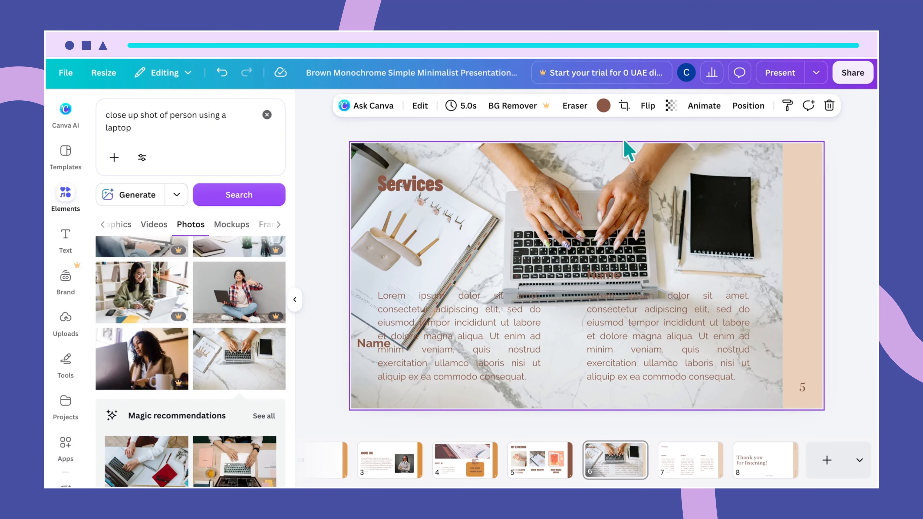
left_click(671, 106)
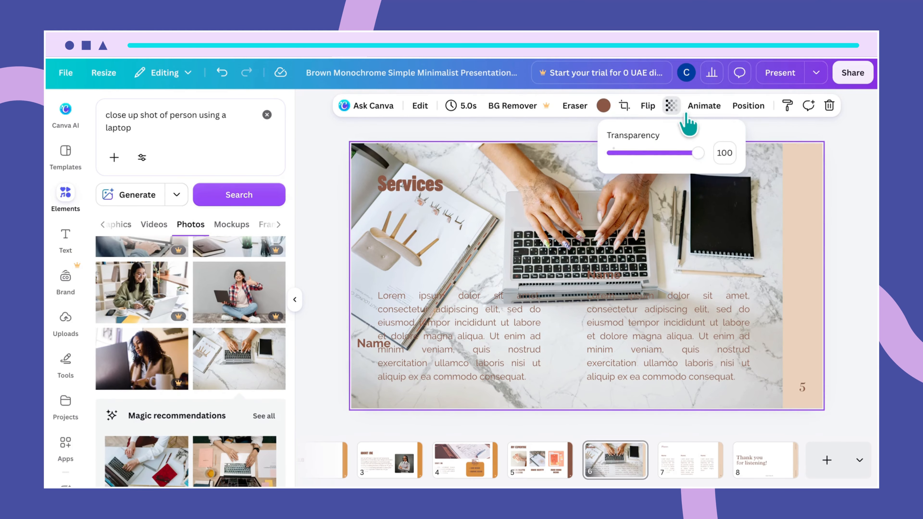
left_click(725, 152)
type("1")
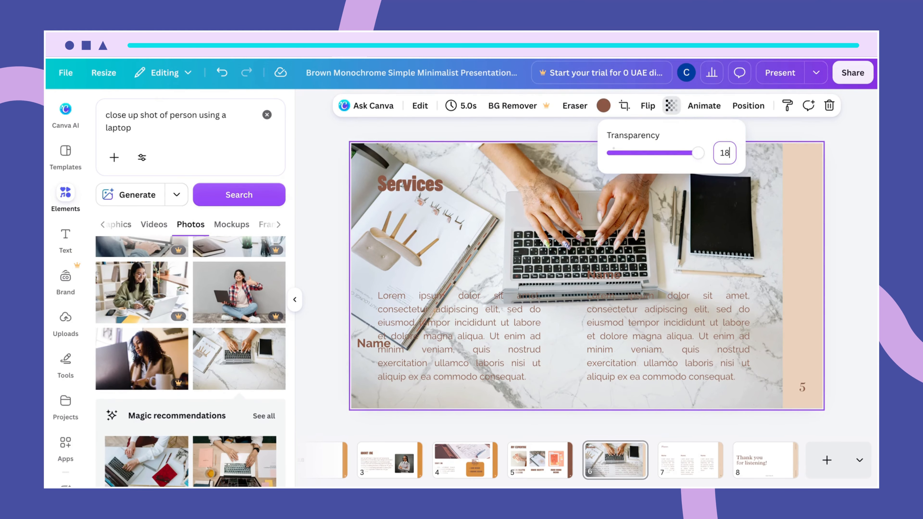
type("8")
key("Return")
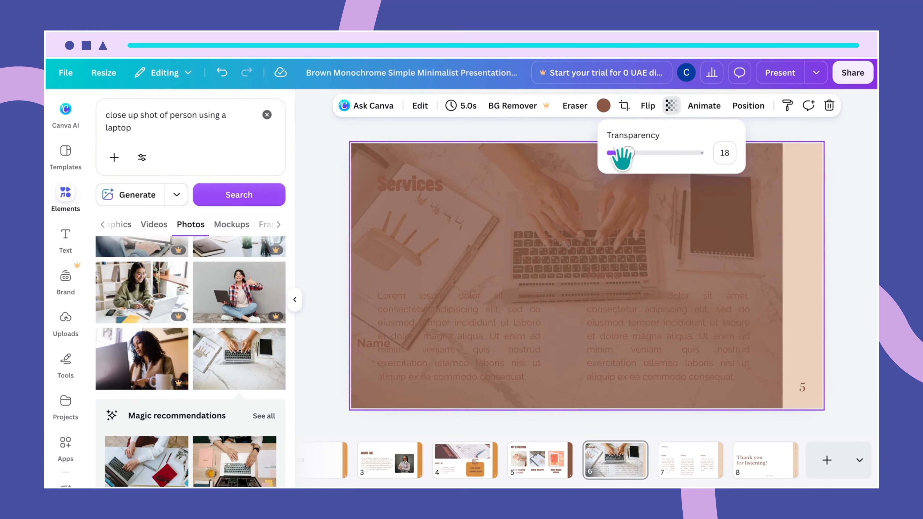
left_click_drag(622, 157, 627, 153)
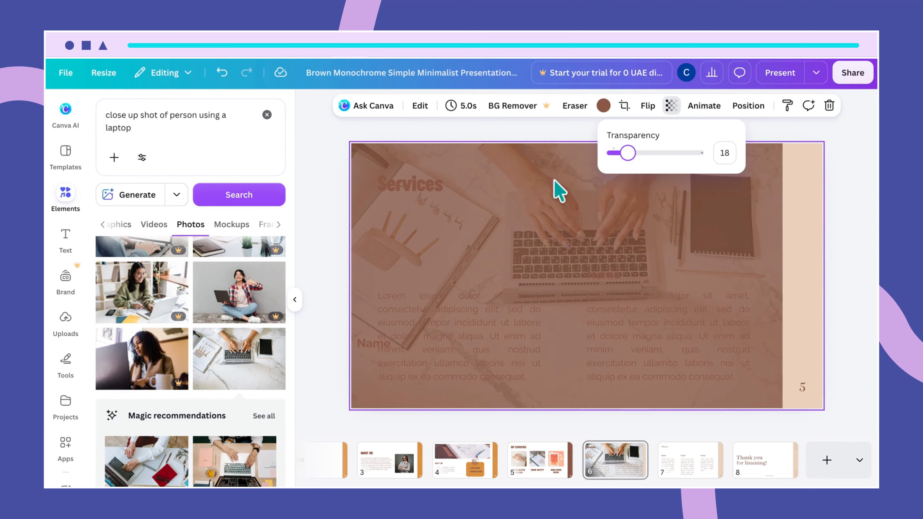
left_click(557, 190)
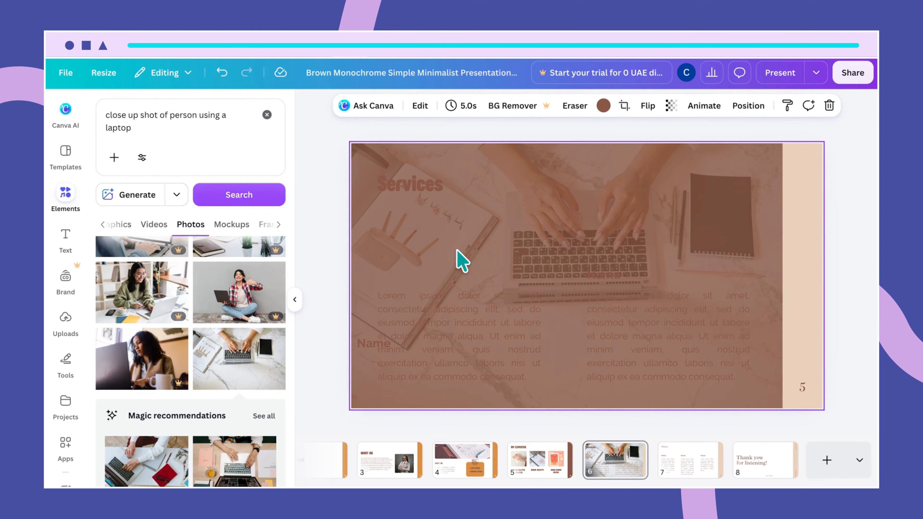
Copy the orange rounded rectangle from page 4 onto page 6 and place it over the first placeholder paragraph.
left_click(469, 466)
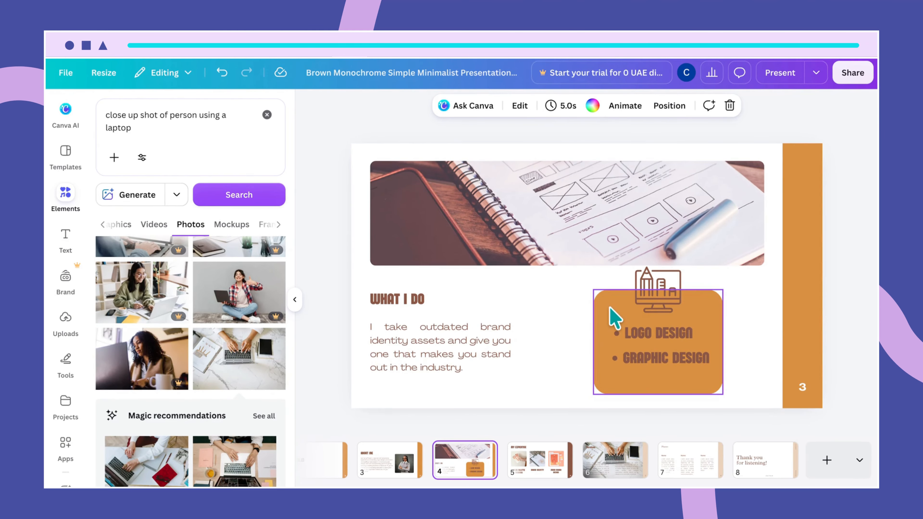
left_click(608, 396)
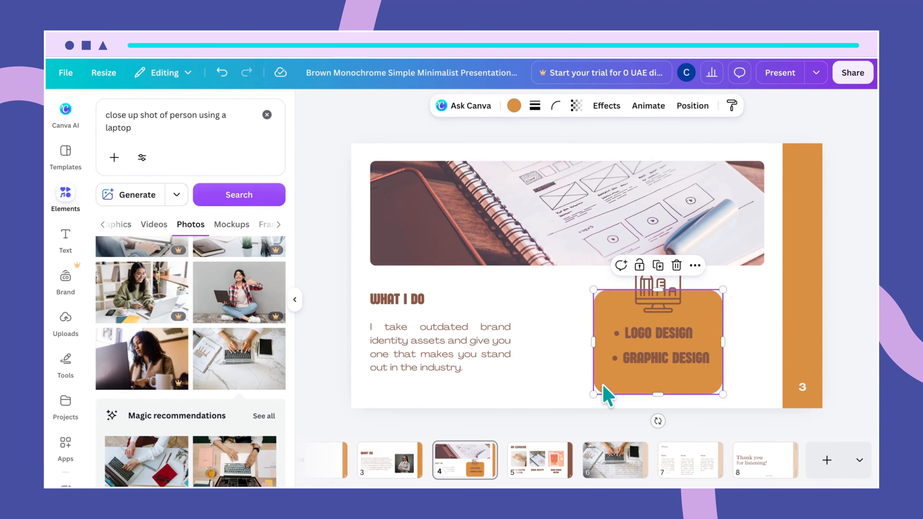
left_click(595, 470)
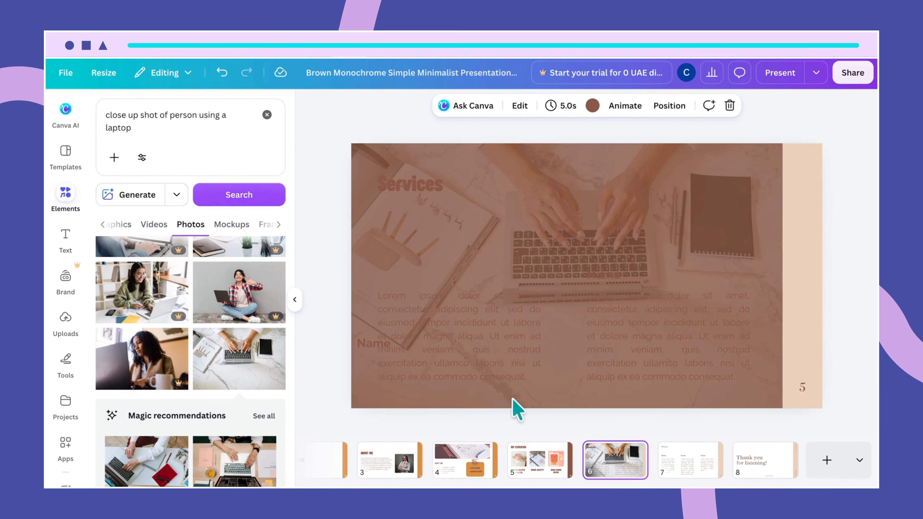
left_click(426, 304)
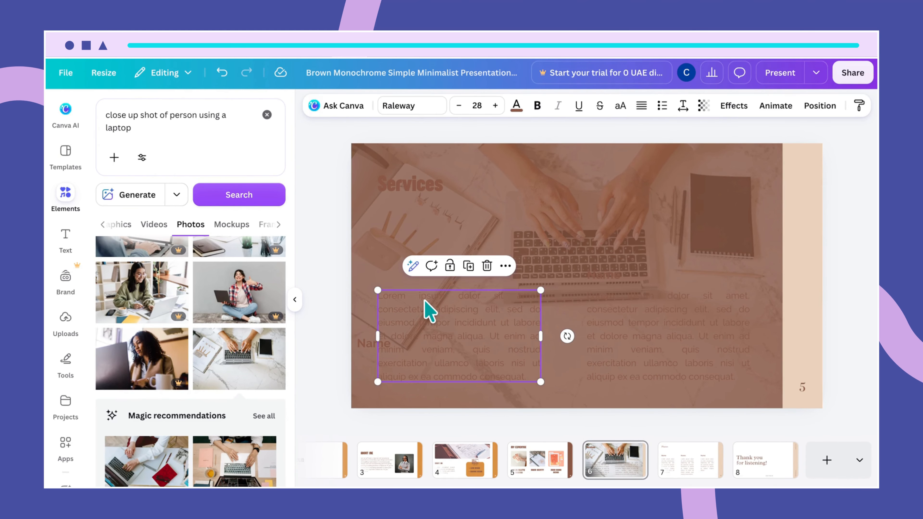
key("ctrl+v")
left_click_drag(628, 336, 400, 313)
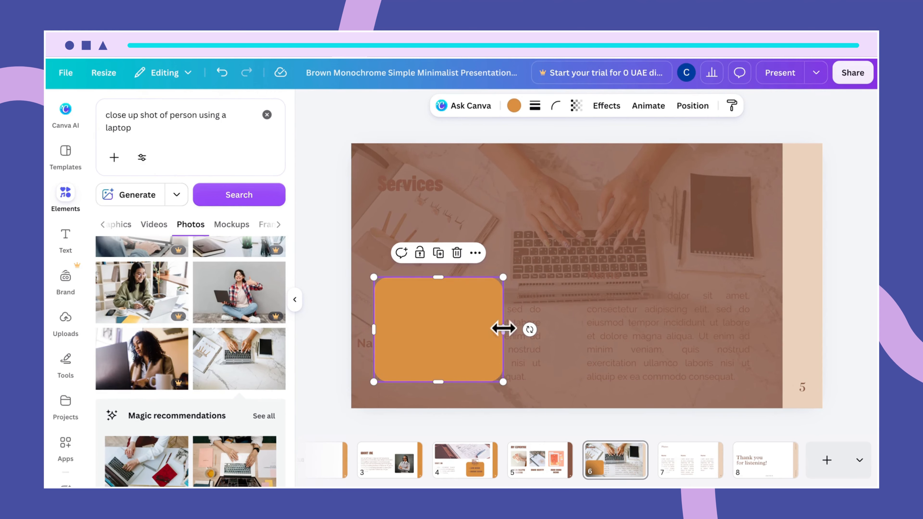
Resize the orange rounded rectangle on page 6 to about 720 px wide and 462 px high.
left_click_drag(503, 329, 550, 329)
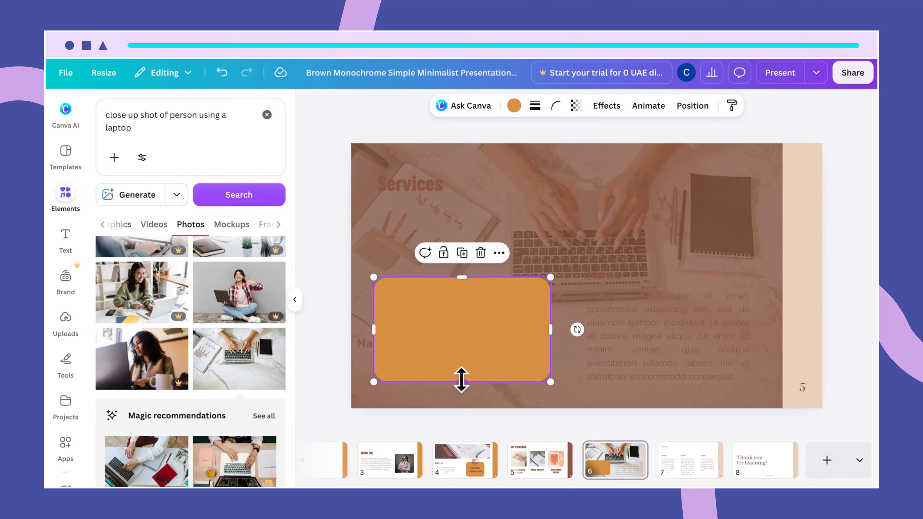
left_click_drag(462, 379, 462, 386)
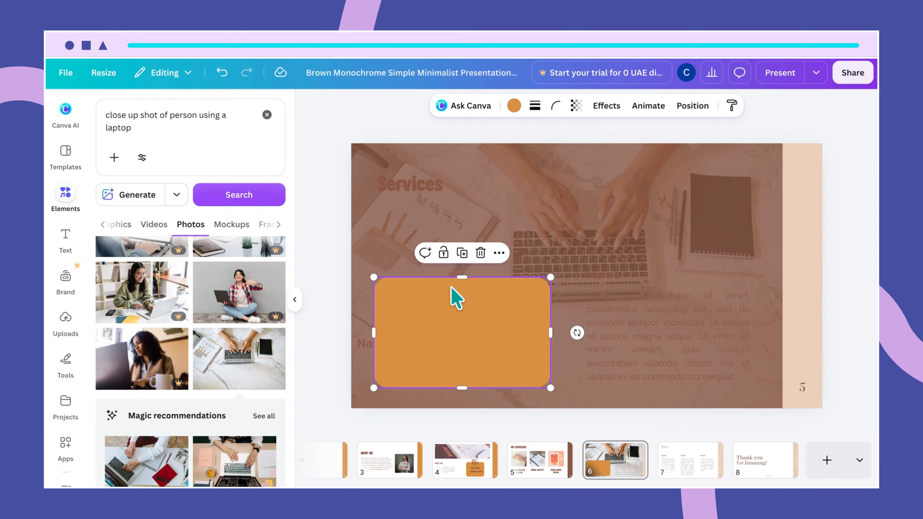
left_click_drag(463, 277, 464, 275)
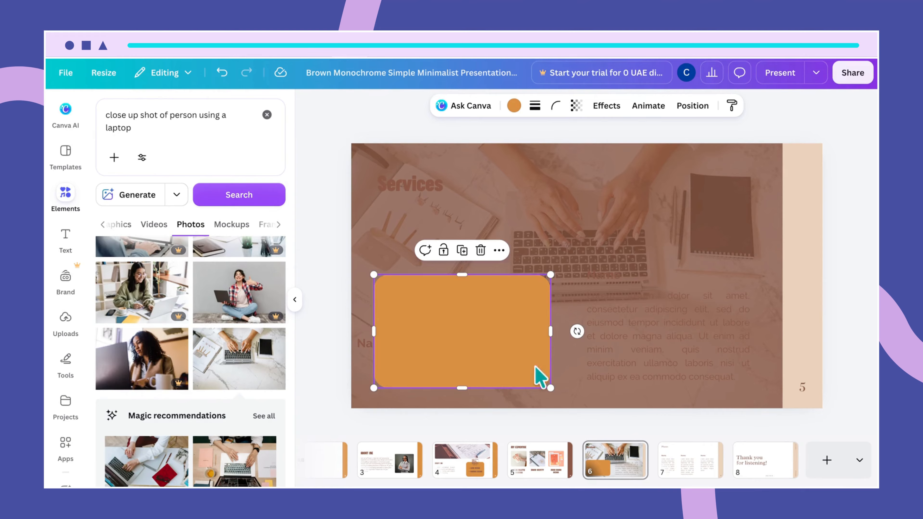
Delete the placeholder paragraph hidden behind the orange rectangle on page 6, selecting it through the layer list.
left_click(692, 105)
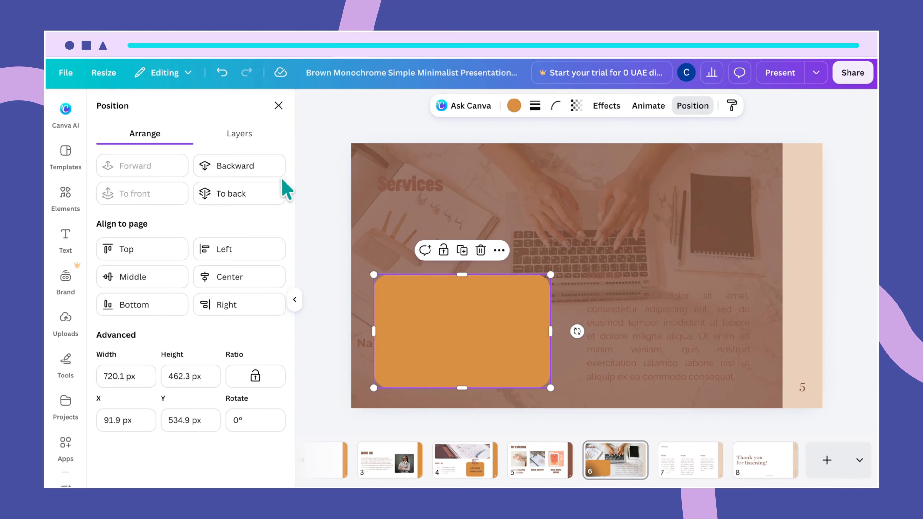
left_click(240, 137)
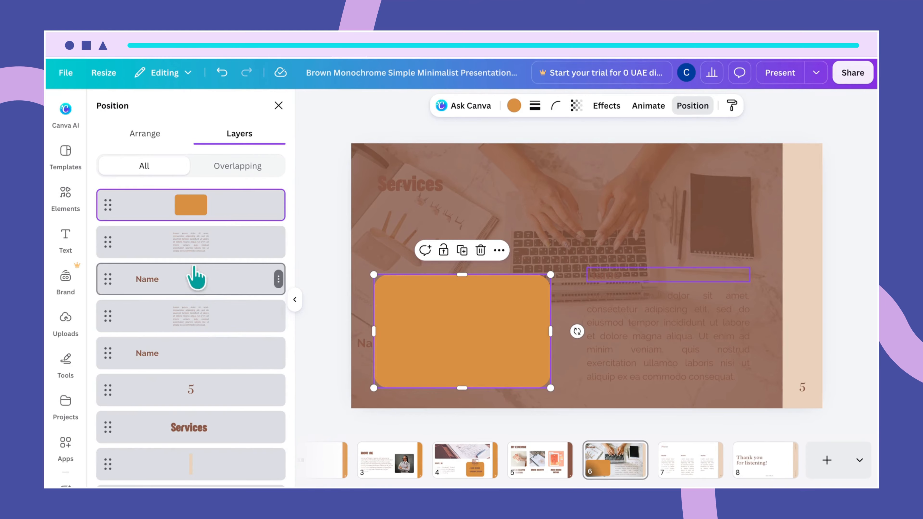
left_click(201, 248)
left_click(206, 320)
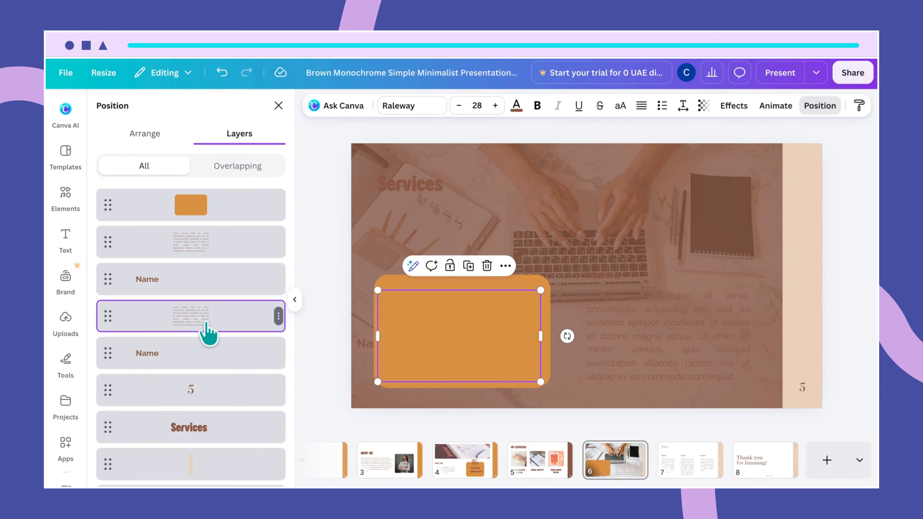
key("Delete")
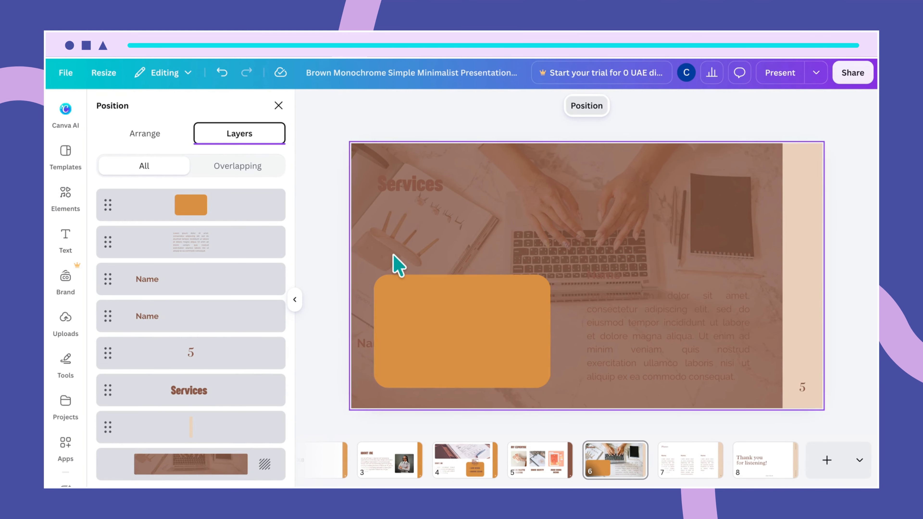
left_click(398, 264)
left_click(394, 298)
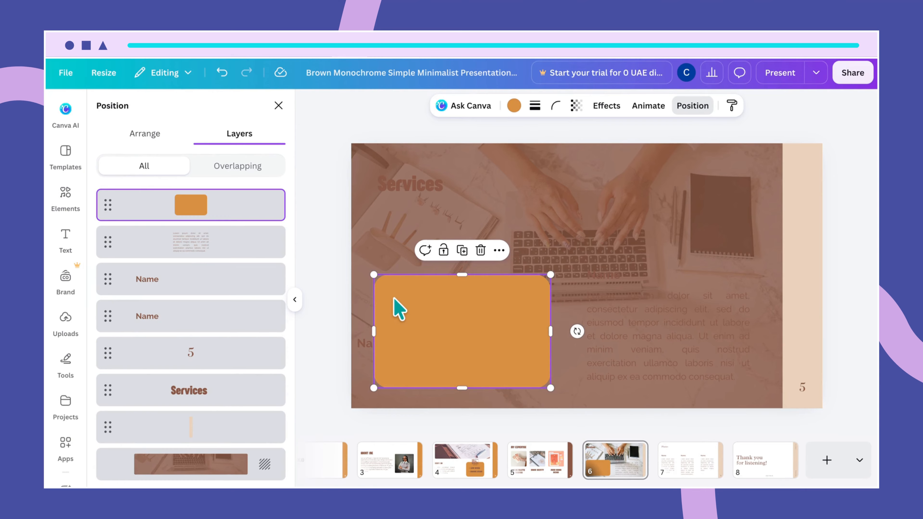
left_click(384, 228)
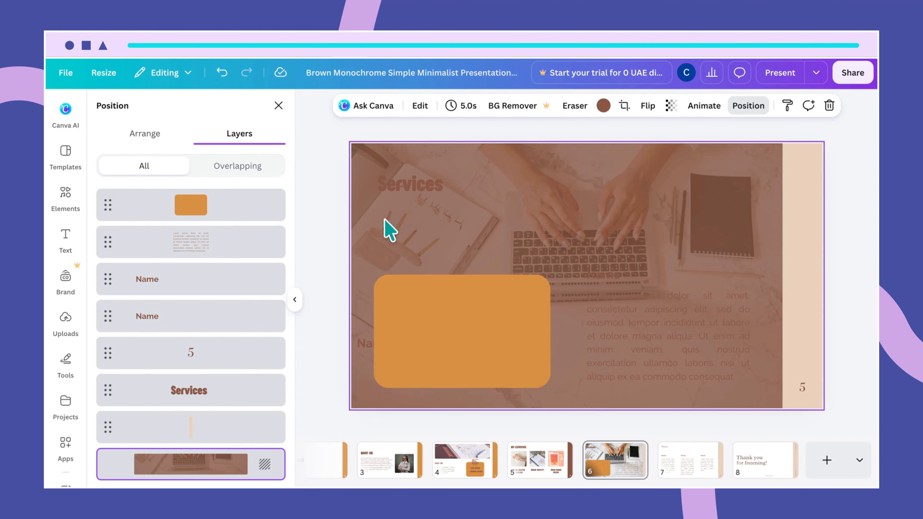
Add the white paragraph beginning "Are you a brand new company looking to create" and position it in the lower part of the orange box.
key("Escape")
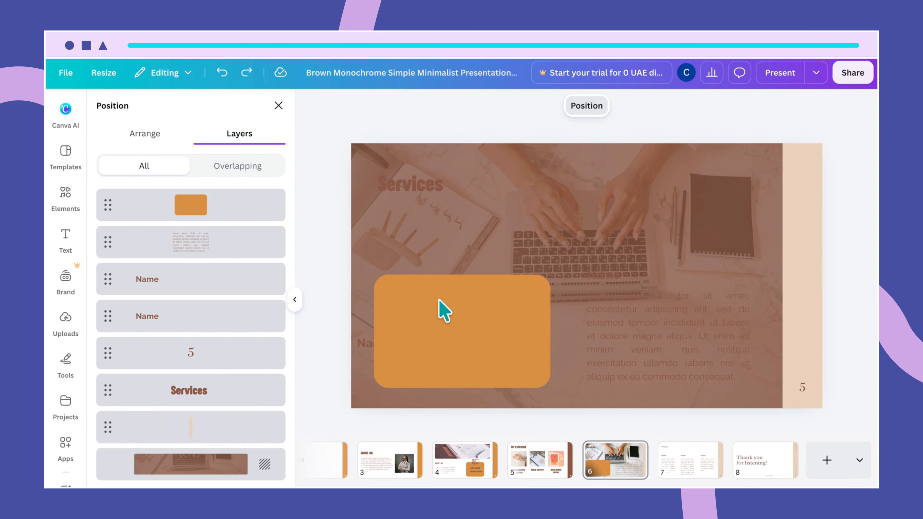
type("Are you a brand new company looking to create a look and feel for your brand that will convey the right message to your audience? I design logos that convey the exact message your brand stands for.")
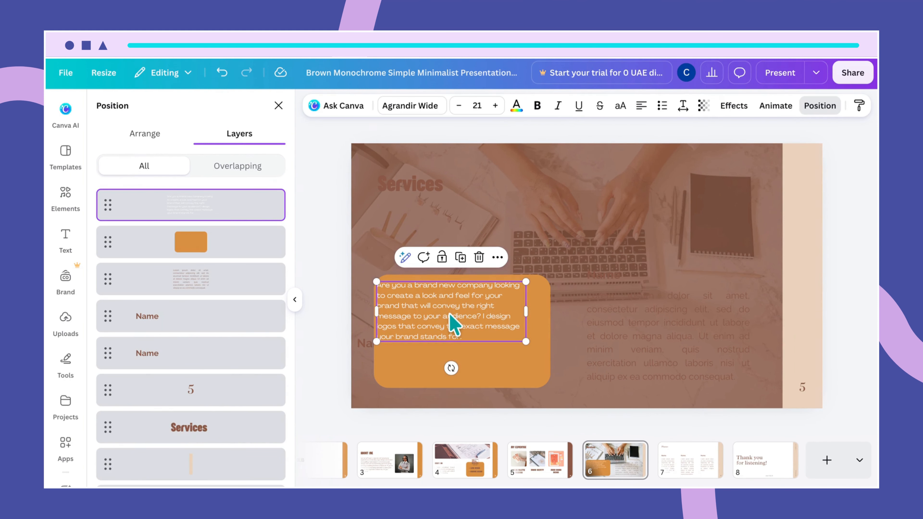
left_click_drag(451, 314, 459, 345)
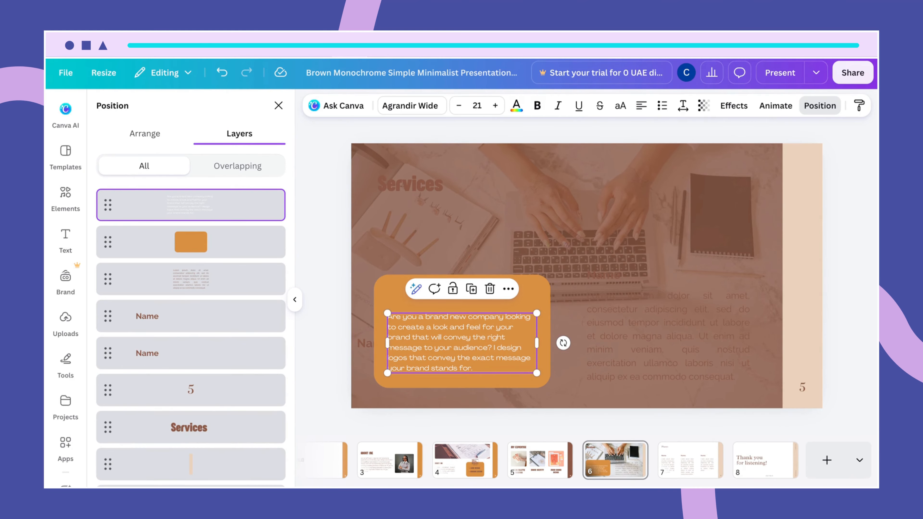
left_click(533, 212)
Change the text color of the "Services" heading on page 6 to white.
left_click(426, 186)
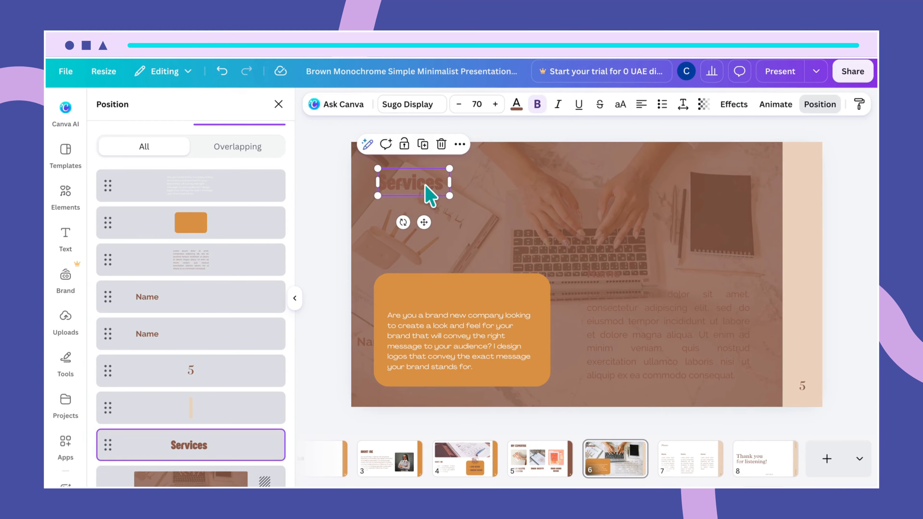
left_click(516, 104)
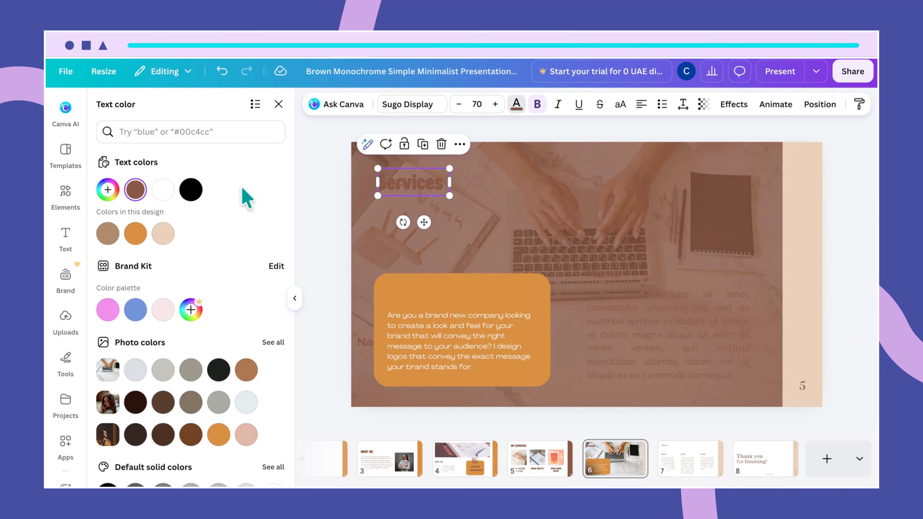
left_click(164, 191)
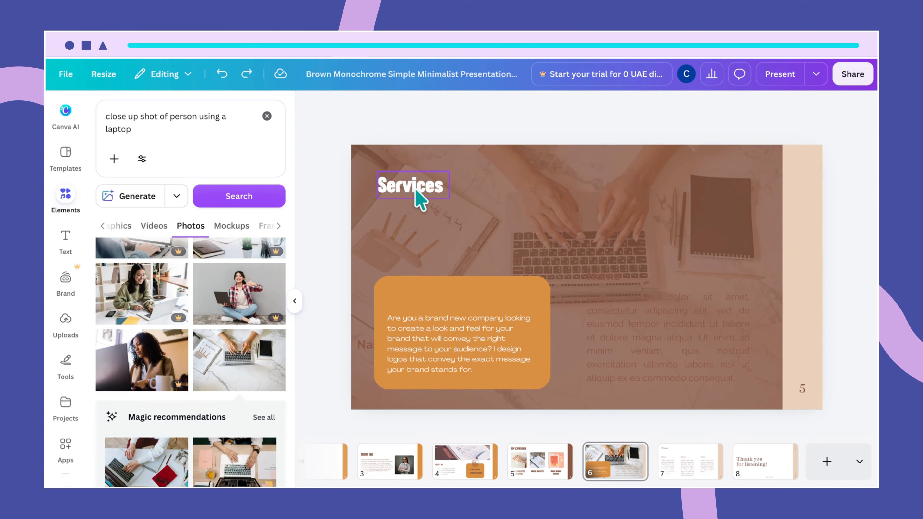
Copy the "Services" heading into the orange box above the paragraph, retitle it "LOGO DESIGN" and widen it to fit on one line.
left_click(418, 198)
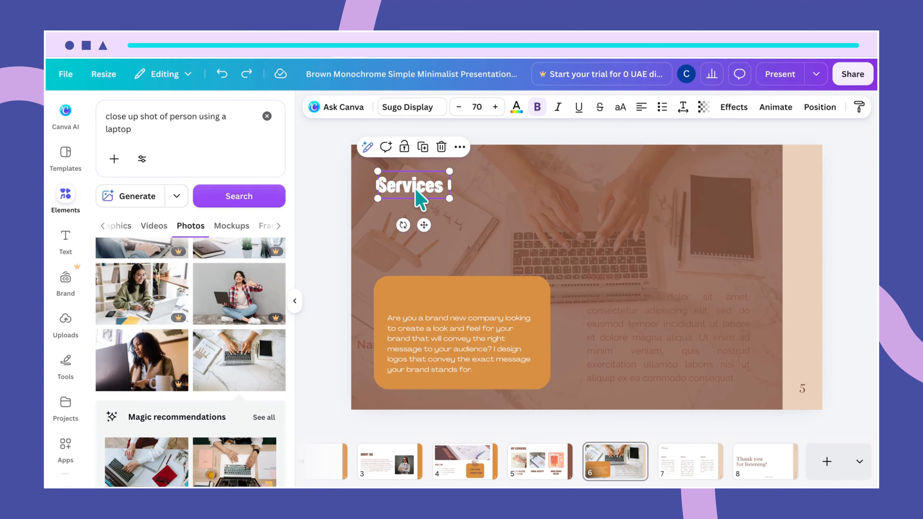
left_click_drag(417, 198, 427, 297)
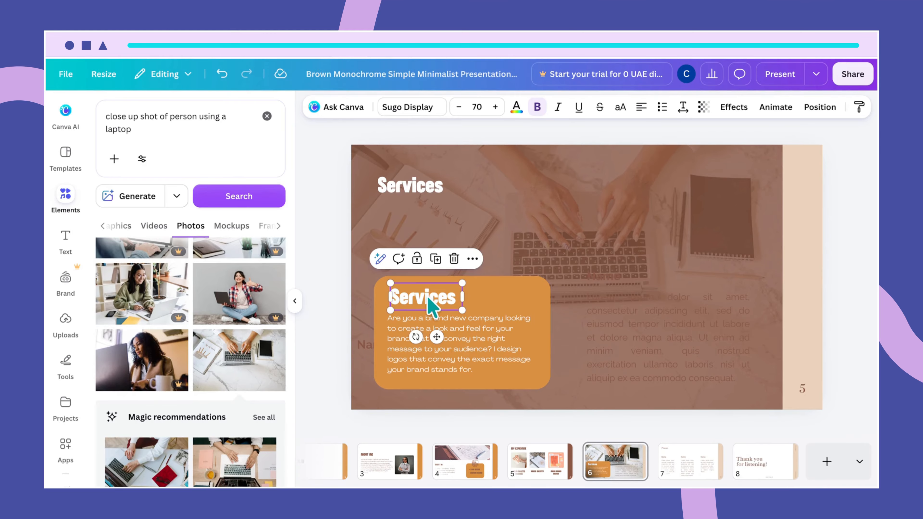
double_click(427, 297)
type("LO")
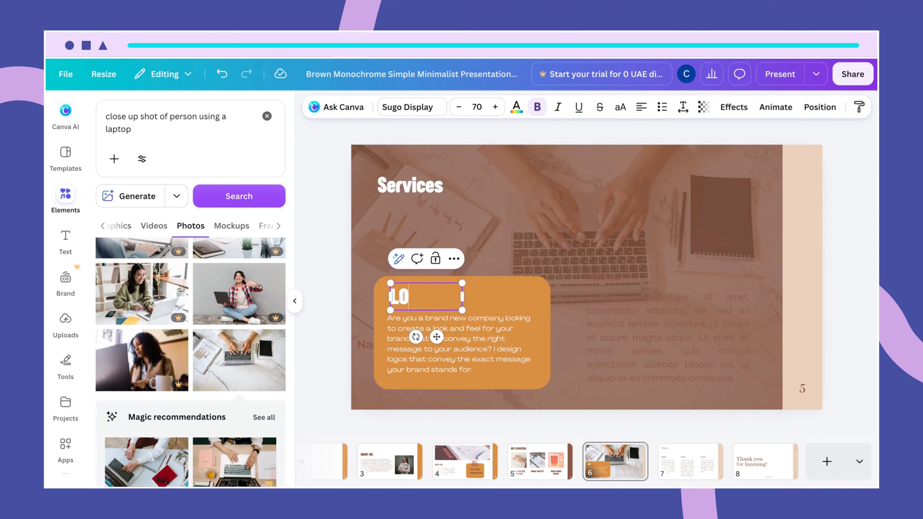
type("GO DESIGN")
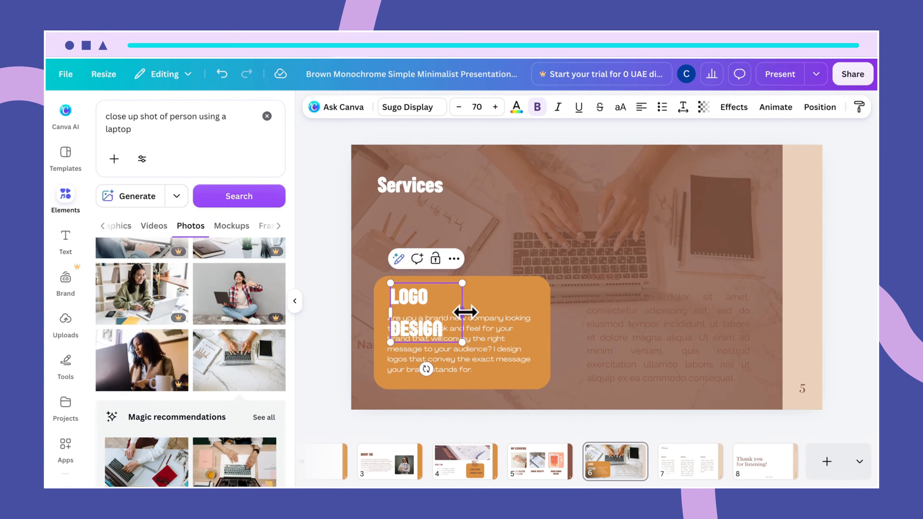
mouse_move(463, 313)
left_mouse_down()
mouse_move(495, 322)
mouse_move(501, 308)
mouse_move(452, 306)
left_mouse_up()
left_click(553, 296)
Set the font size of the "LOGO DESIGN" heading in the orange box to 50.
left_click(455, 304)
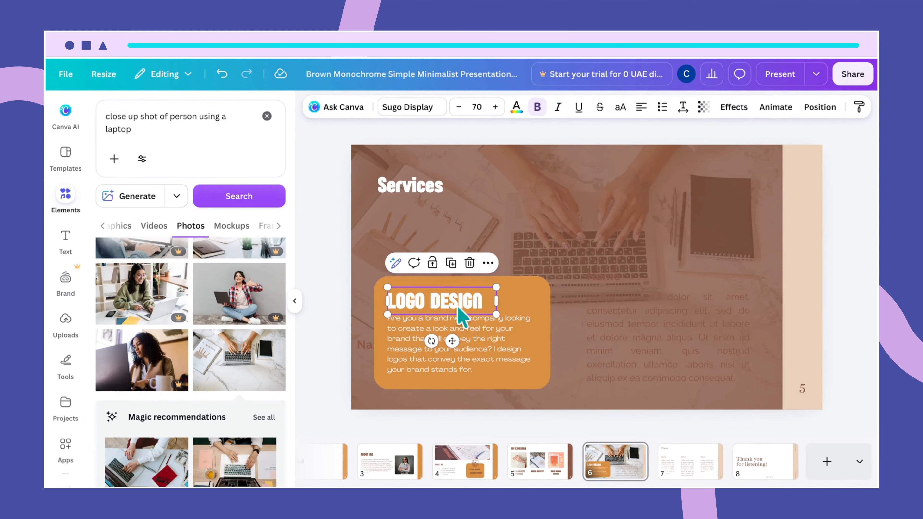
left_click(474, 106)
type("50")
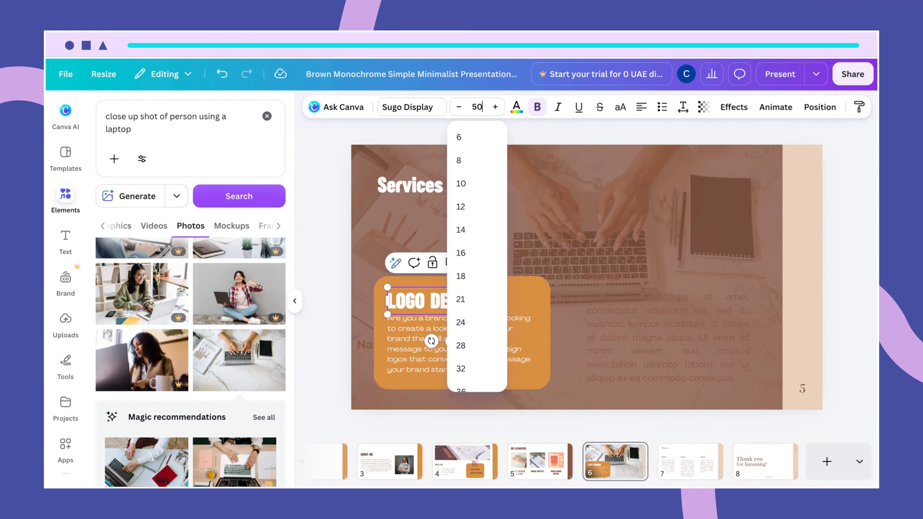
key("Return")
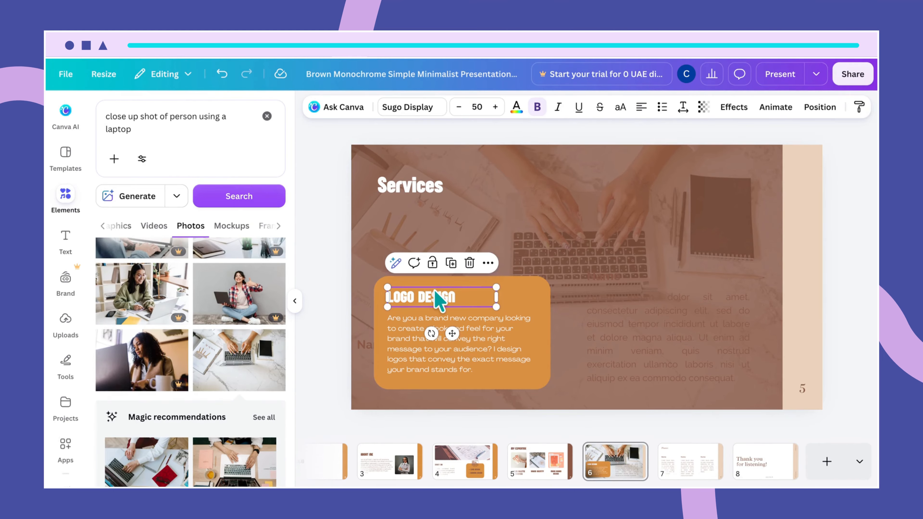
left_click(527, 311)
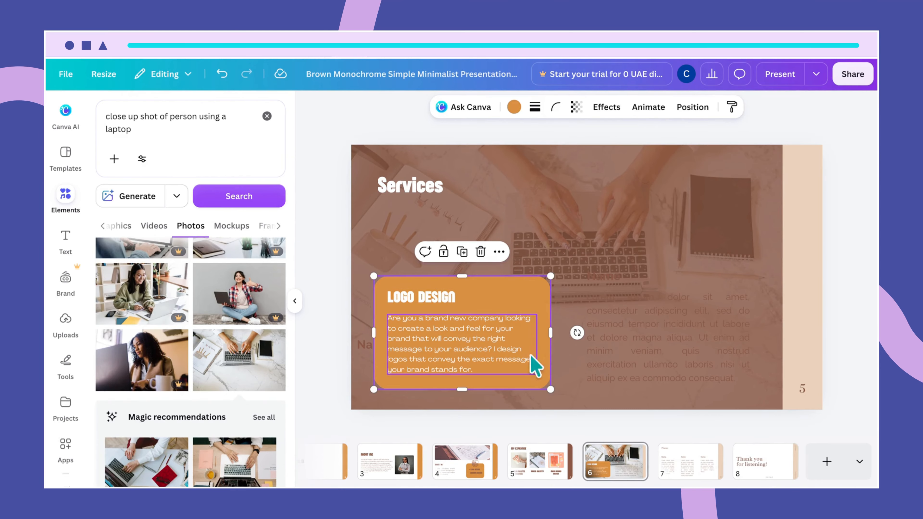
scroll(586, 278, "down", 5)
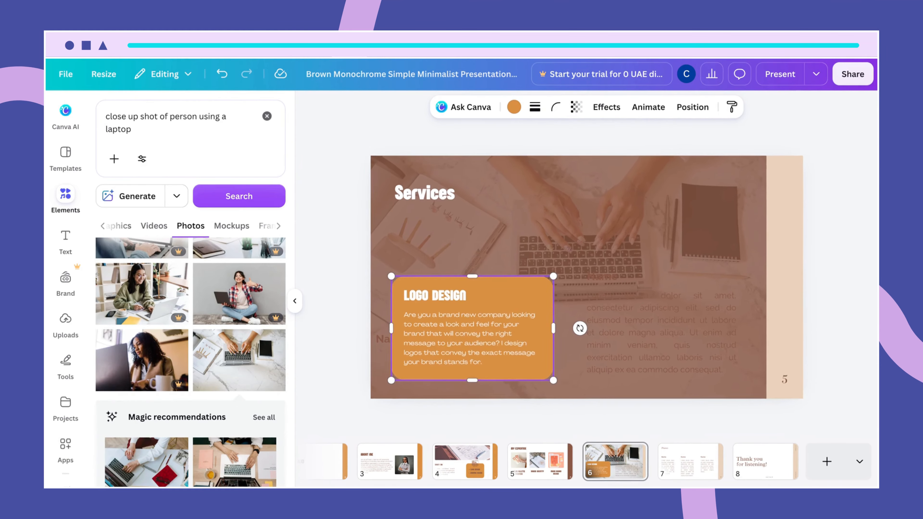
scroll(586, 277, "up", 2)
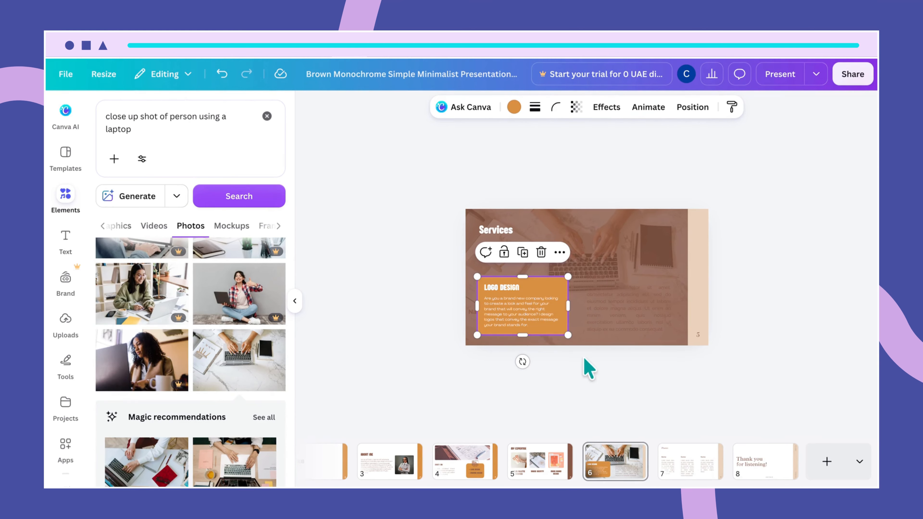
scroll(587, 277, "up", 5)
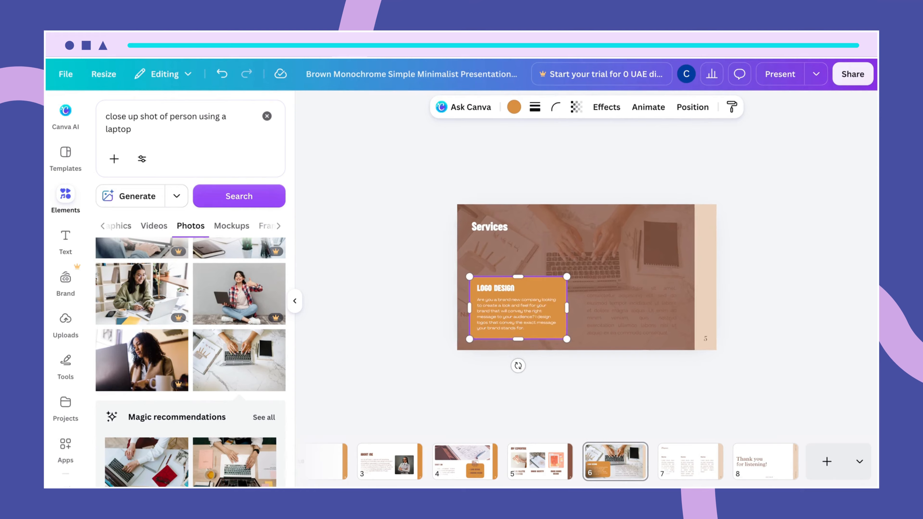
scroll(587, 277, "up", 2)
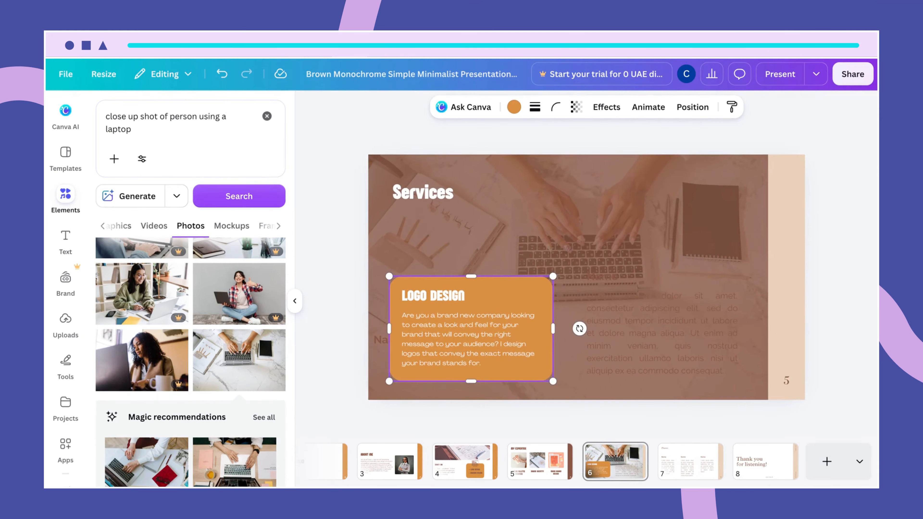
scroll(587, 277, "down", 1)
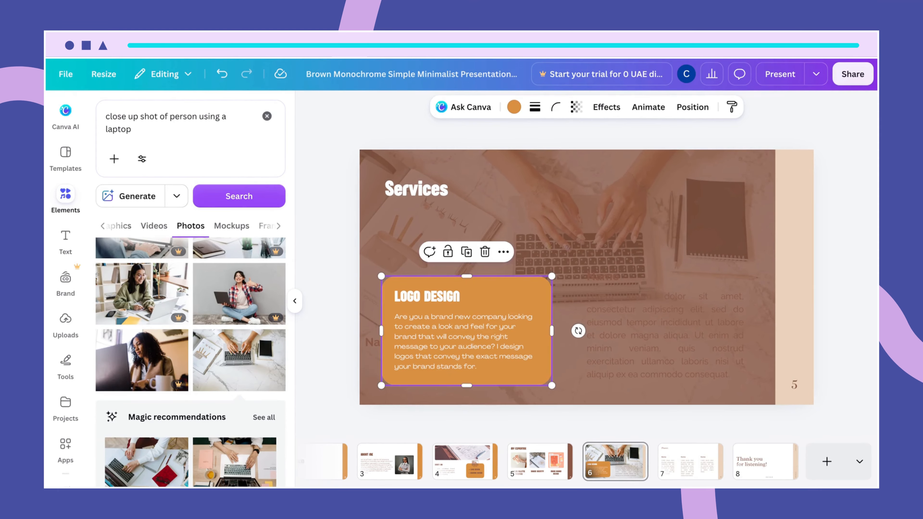
Delete the remaining placeholder paragraph and the name label above it on the right half of page 6.
left_click(641, 329)
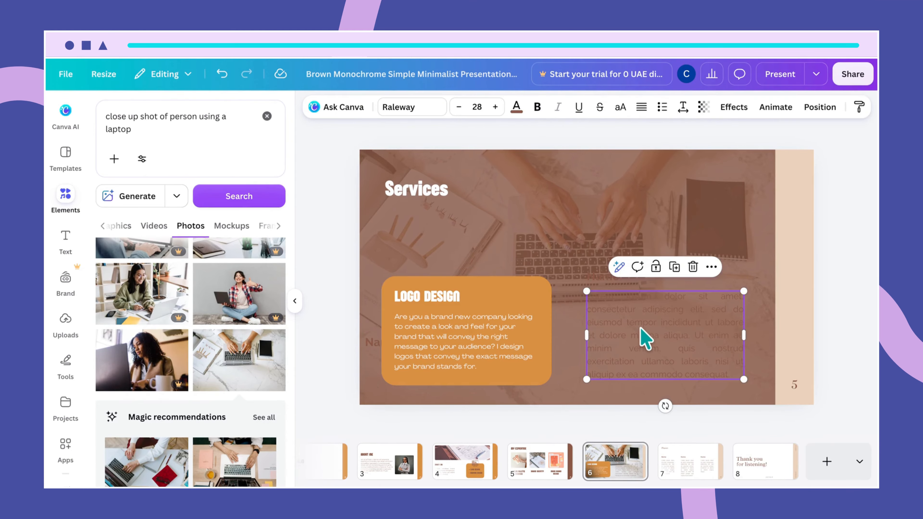
key("Delete")
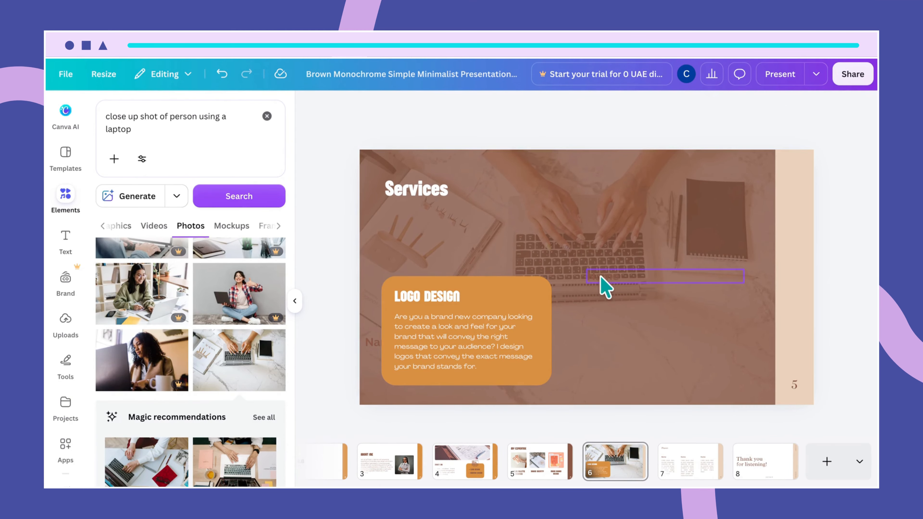
left_click(601, 278)
key("Delete")
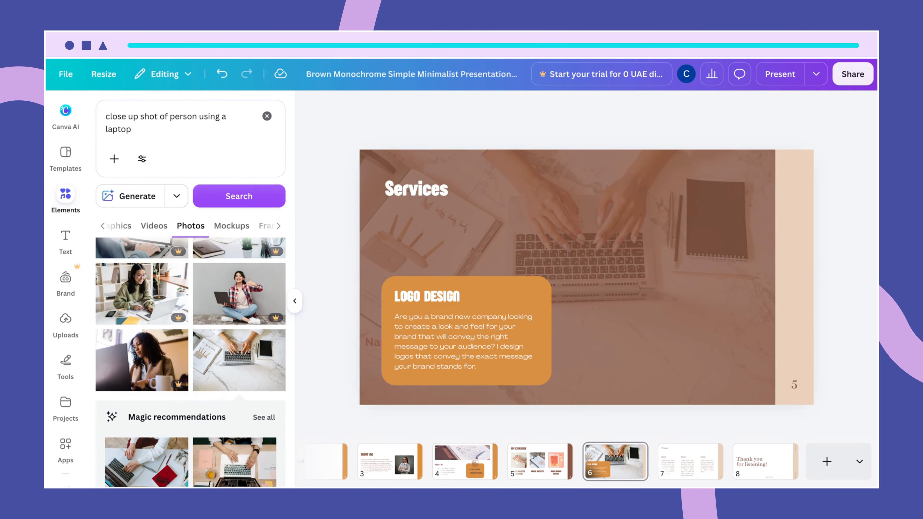
Duplicate the orange box with its "LOGO DESIGN" heading and paragraph, and place the copy beside the original on the right.
left_click(467, 259)
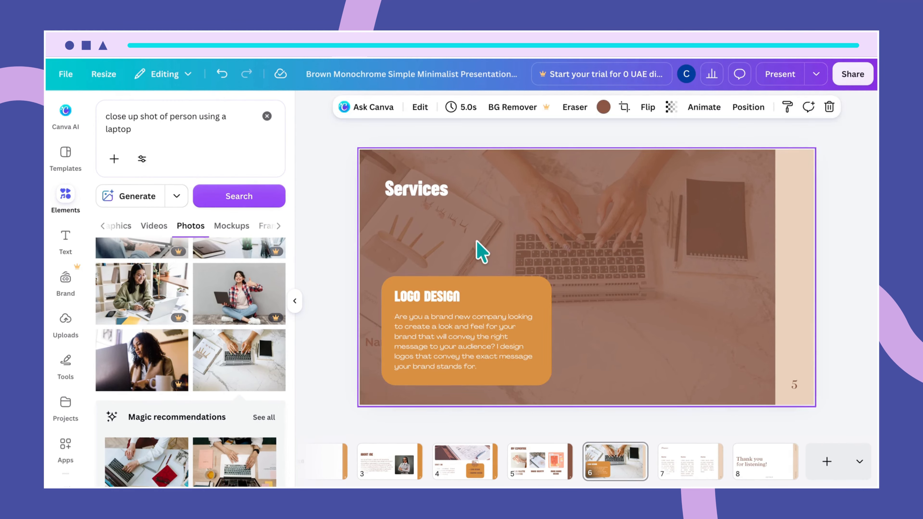
left_click_drag(476, 240, 436, 400)
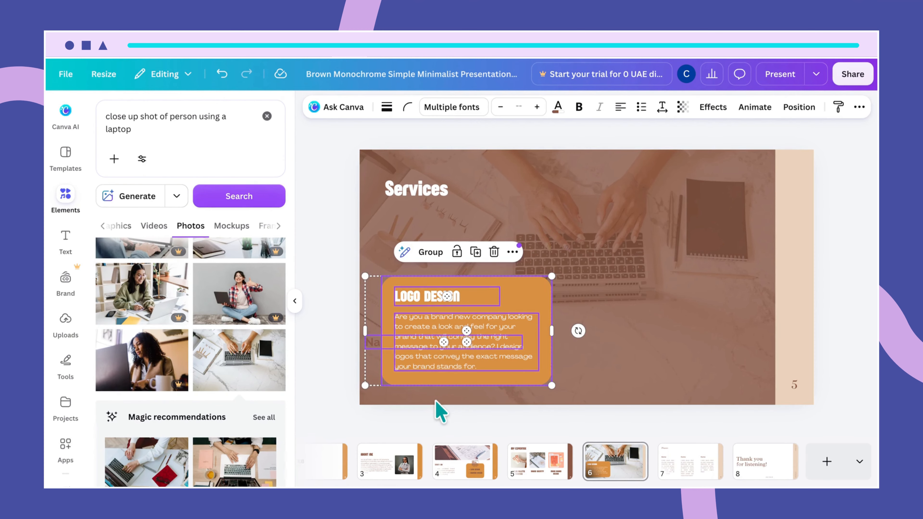
key("ctrl+d")
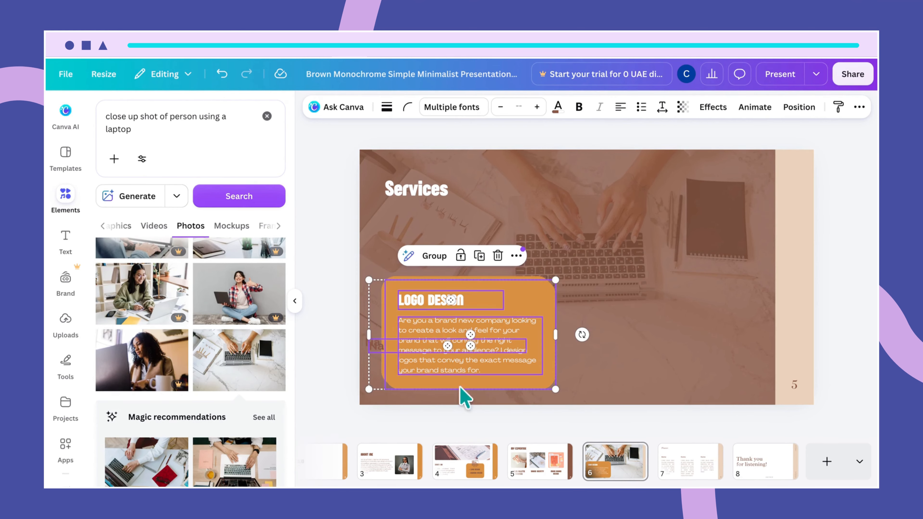
left_click_drag(539, 298, 729, 292)
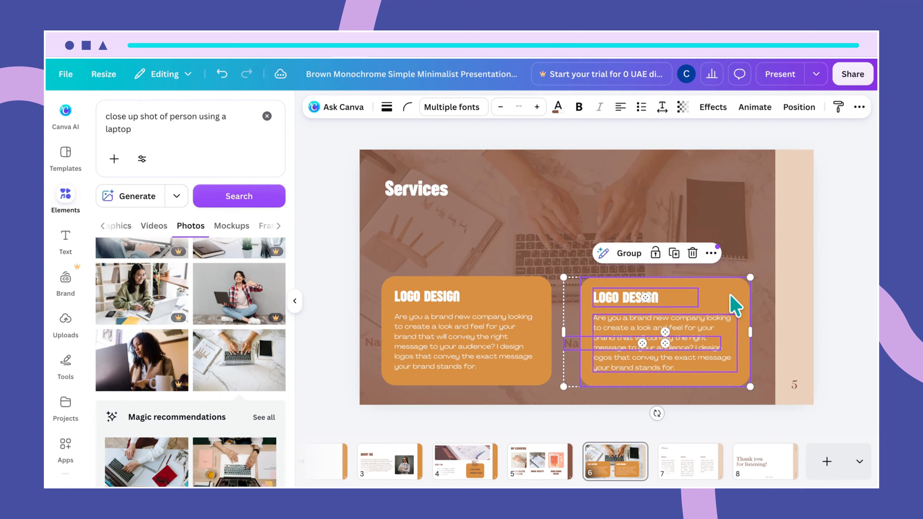
left_click(734, 295)
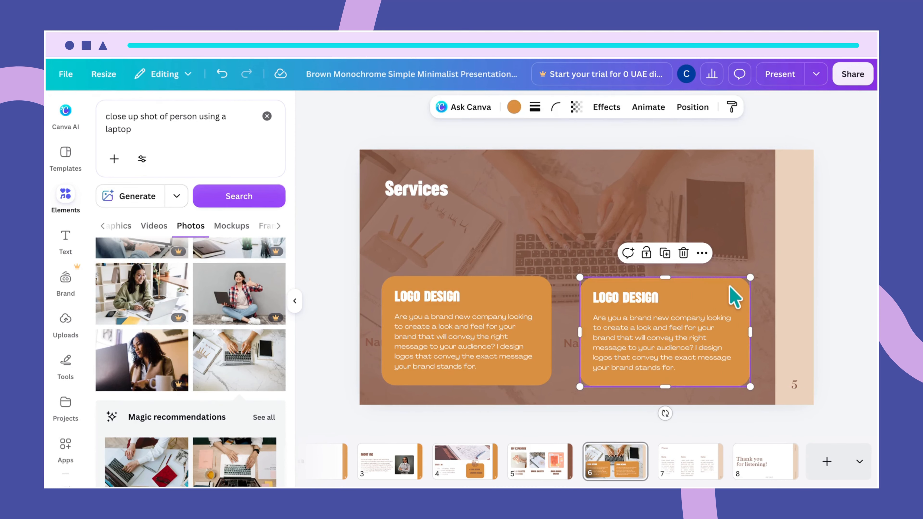
Try changing the copied box's heading to "GRAPHIC DESIGN", and undo the change.
double_click(643, 297)
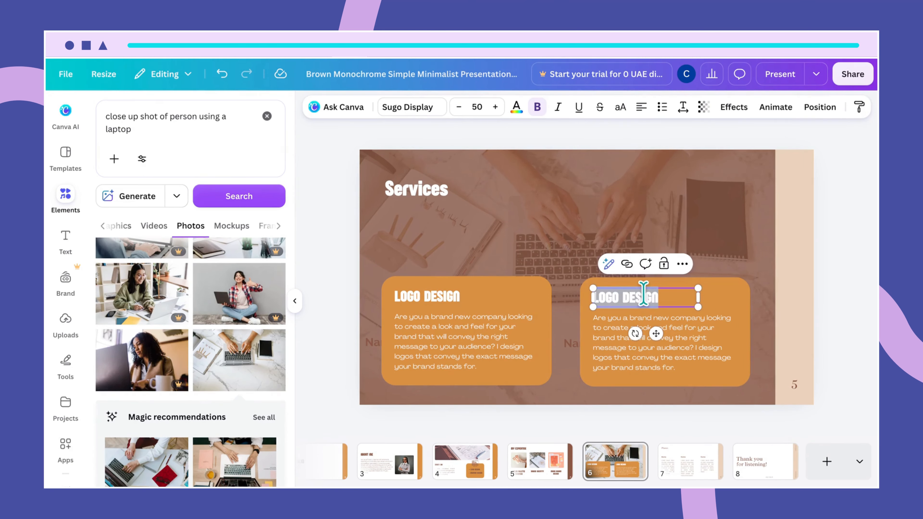
left_click(622, 297)
key("BackSpace")
key("BackSpace")
key("BackSpace")
key("BackSpace")
key("BackSpace")
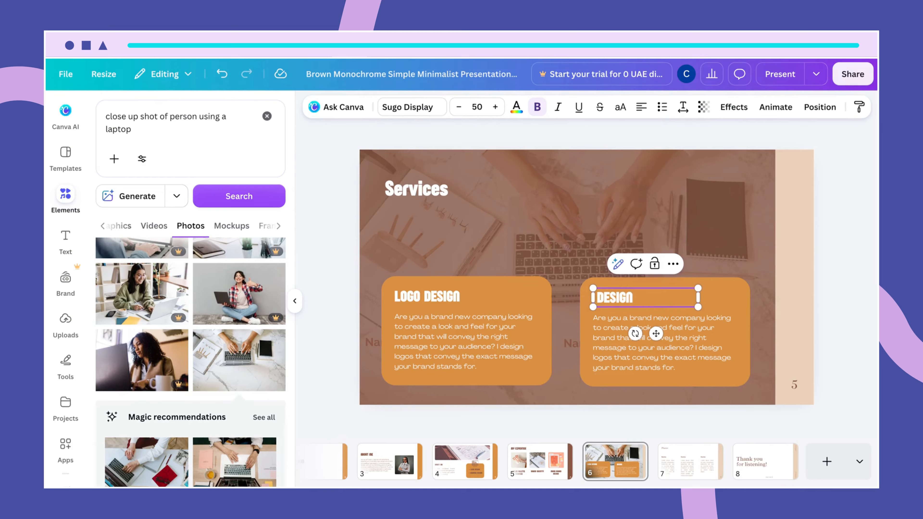
type("GRAPH ")
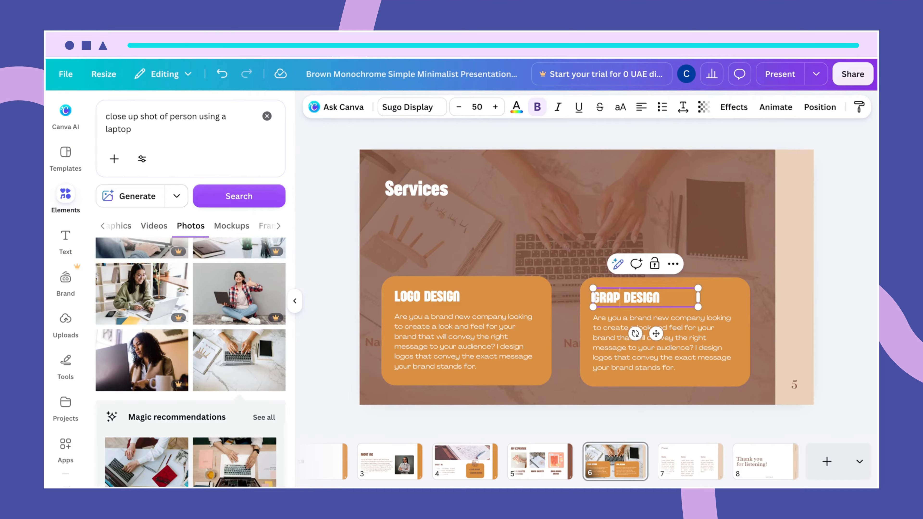
type("IC")
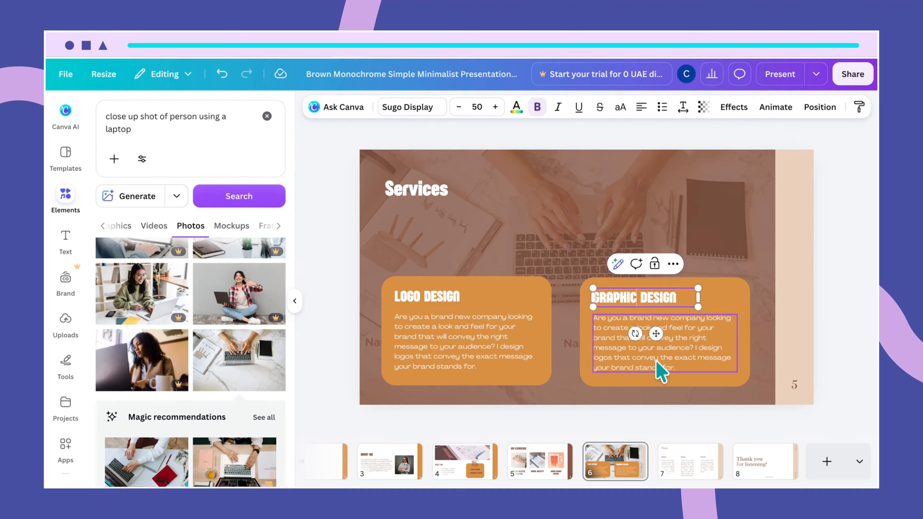
key("ctrl+z")
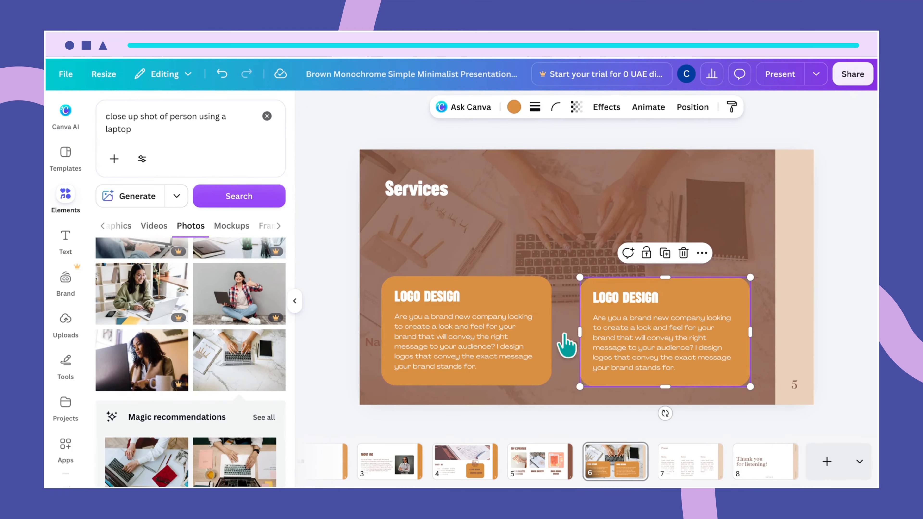
Change the copied orange box's heading to "PRESENTATION DESIGN" and widen its text frame to fit one line.
left_click(622, 303)
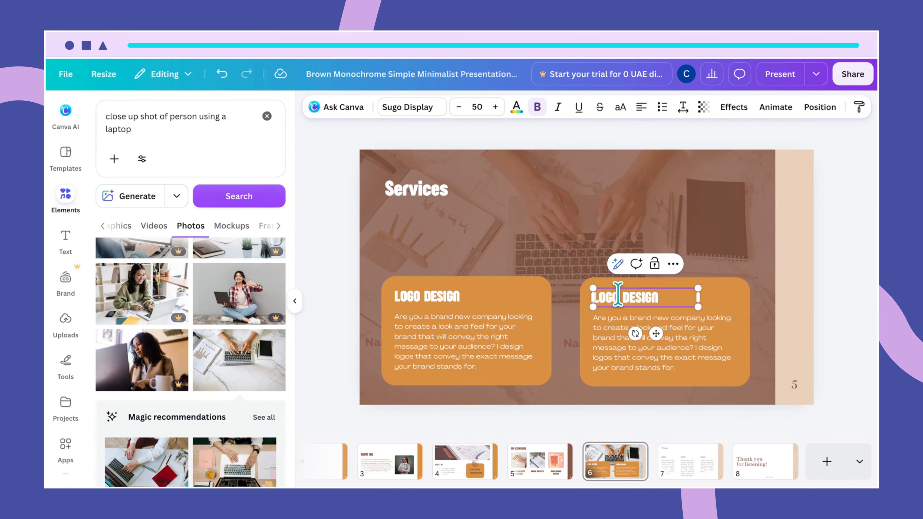
left_click(618, 295)
key("BackSpace")
key("BackSpace")
key("BackSpace")
key("BackSpace")
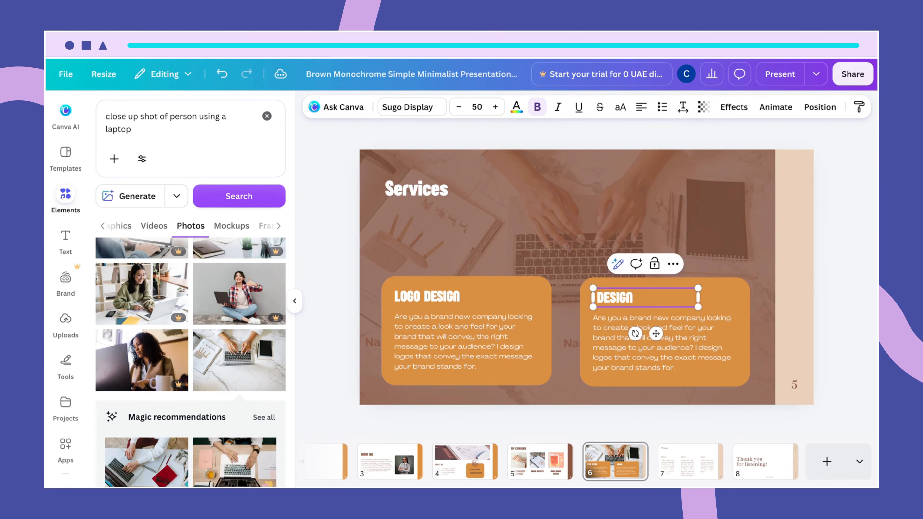
type("PRESENT ")
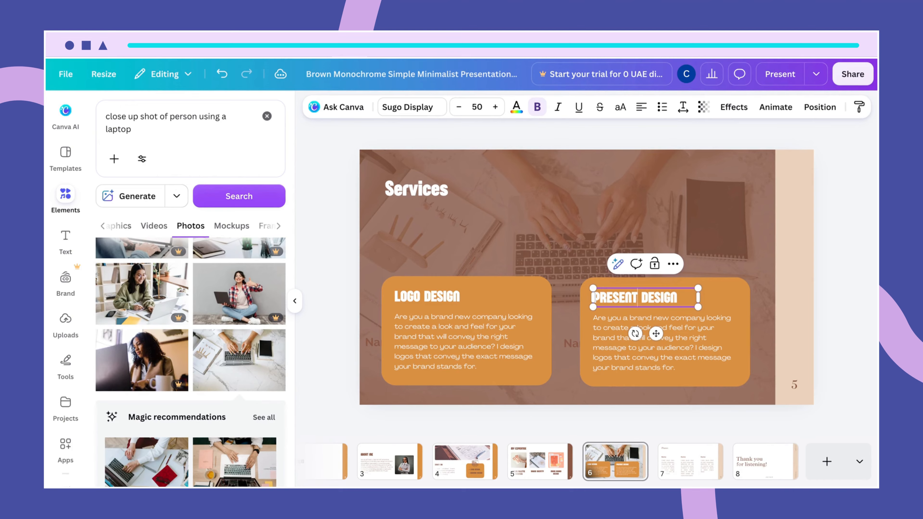
type("ATION")
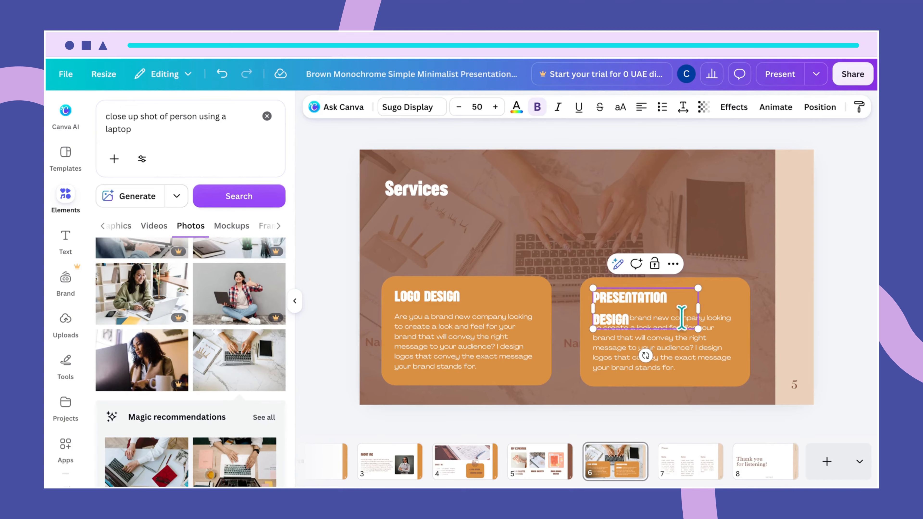
left_click_drag(697, 309, 722, 312)
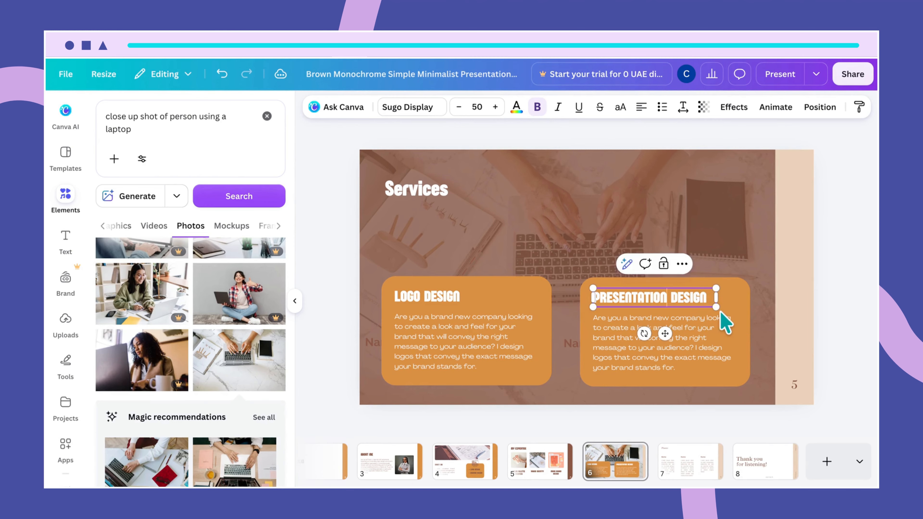
Replace the copied box's paragraph with text about landing sponsorship or growth funding, presenting the designer as a visual storyteller who communicates why clients deserve it.
left_click(735, 358)
double_click(735, 359)
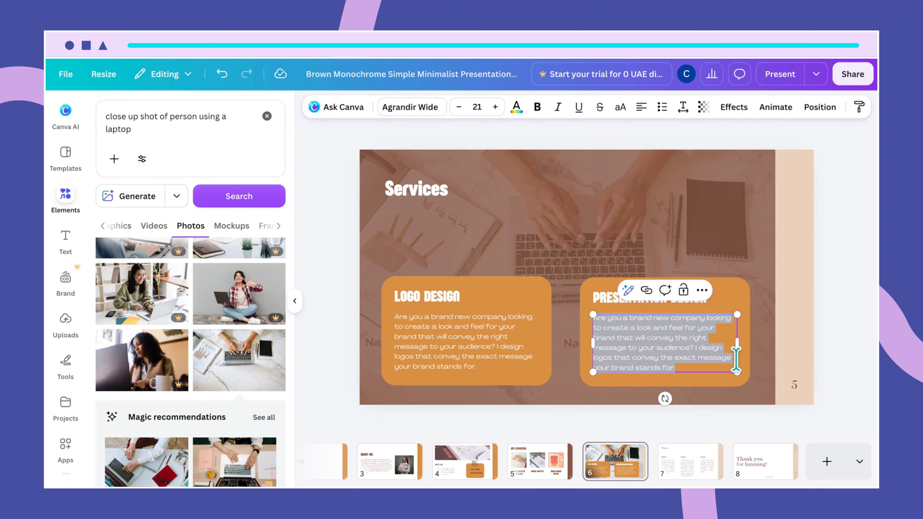
key("BackSpace")
type("Looking to land that sponsorship that will help you meet your business goals or get the funding that will set your business on the path to growth? I am a visual storyteller that can help you comunicate why you deserve that business boost.")
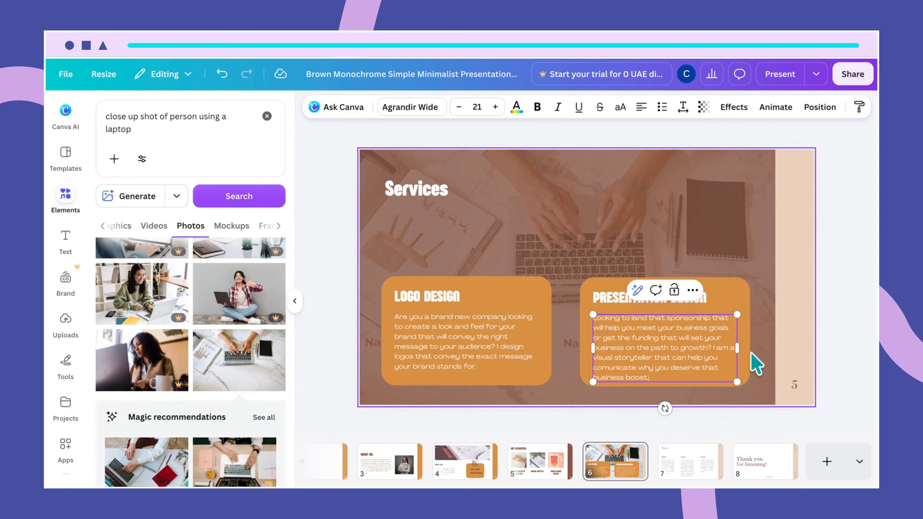
Recolour the beige vertical strip on page 6 to the same orange as the boxes.
left_click(795, 320)
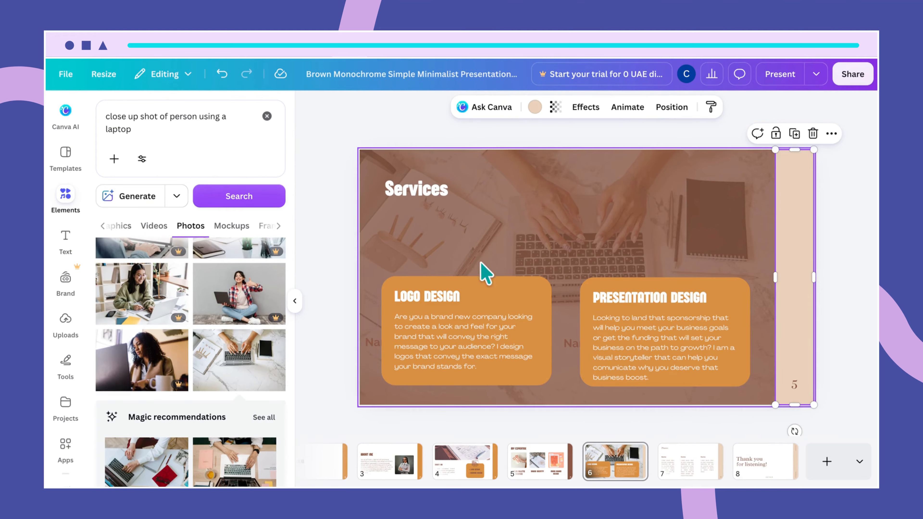
left_click(535, 107)
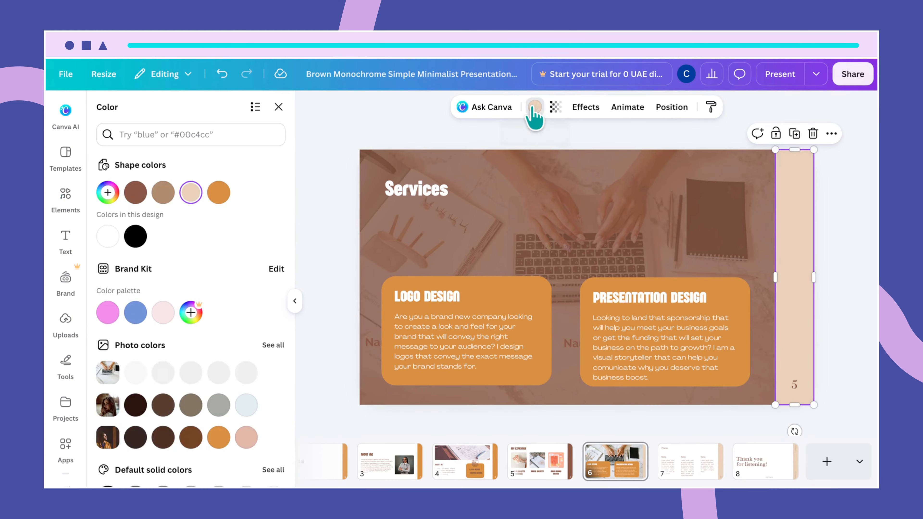
left_click(217, 194)
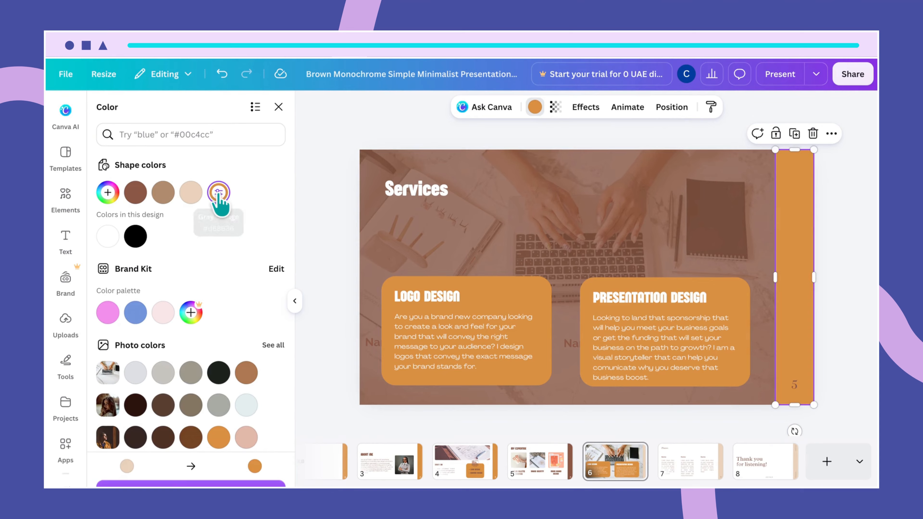
Format the page number on the orange strip in bold white Agrandir Wide.
left_click(799, 389)
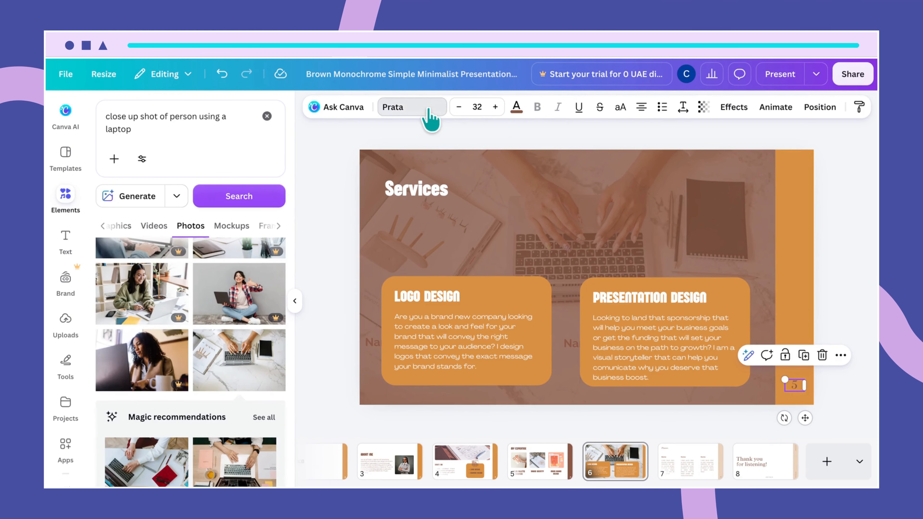
left_click(428, 109)
left_click(192, 246)
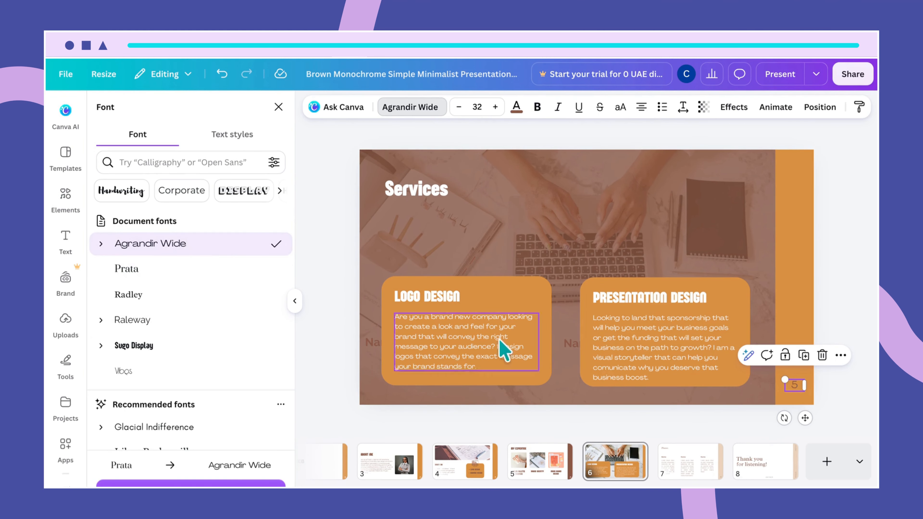
left_click(516, 107)
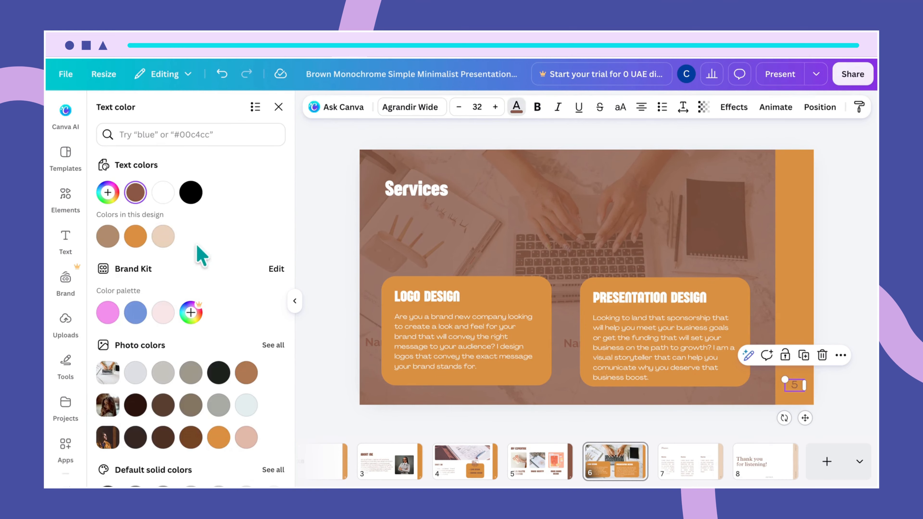
left_click(163, 192)
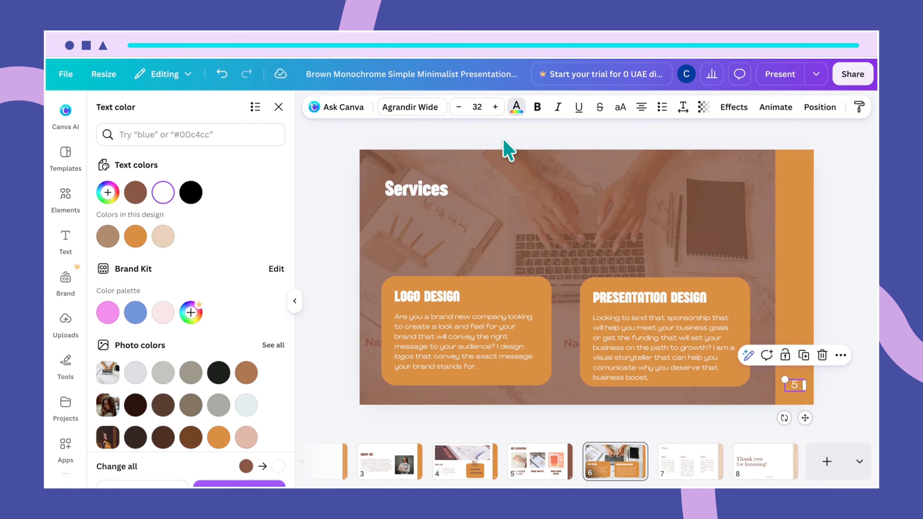
left_click(535, 113)
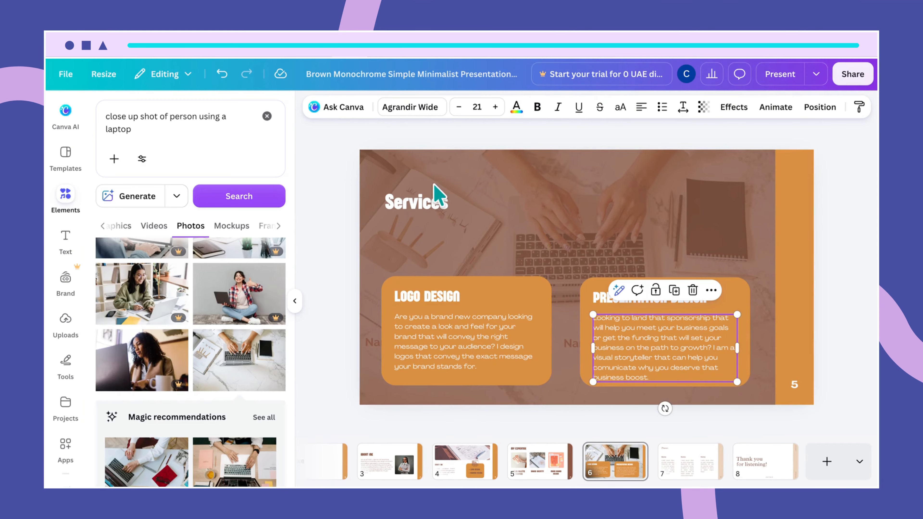
Move the "Services" title down to sit just above the "LOGO DESIGN" box.
left_click(428, 210)
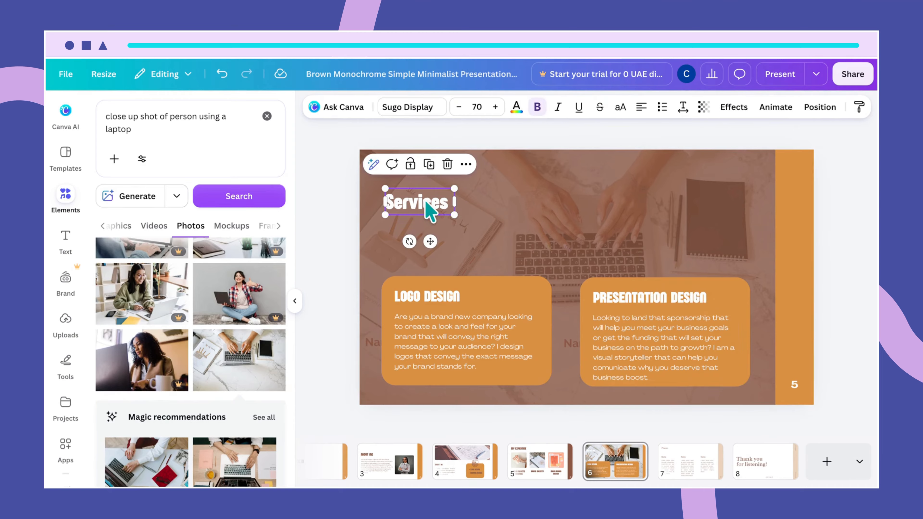
left_click_drag(428, 205, 425, 243)
left_click(542, 244)
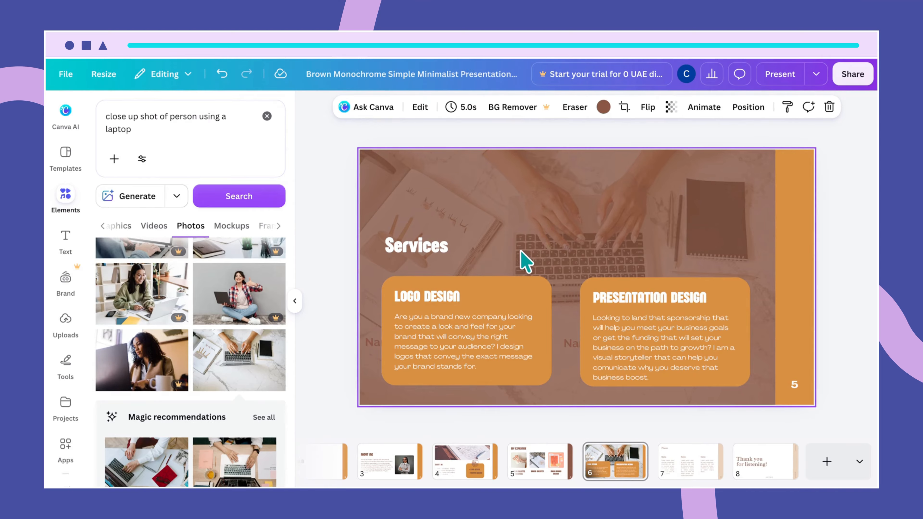
Make the orange shape behind "LOGO DESIGN" slightly narrower, keeping its top edge just above the heading.
left_click(536, 312)
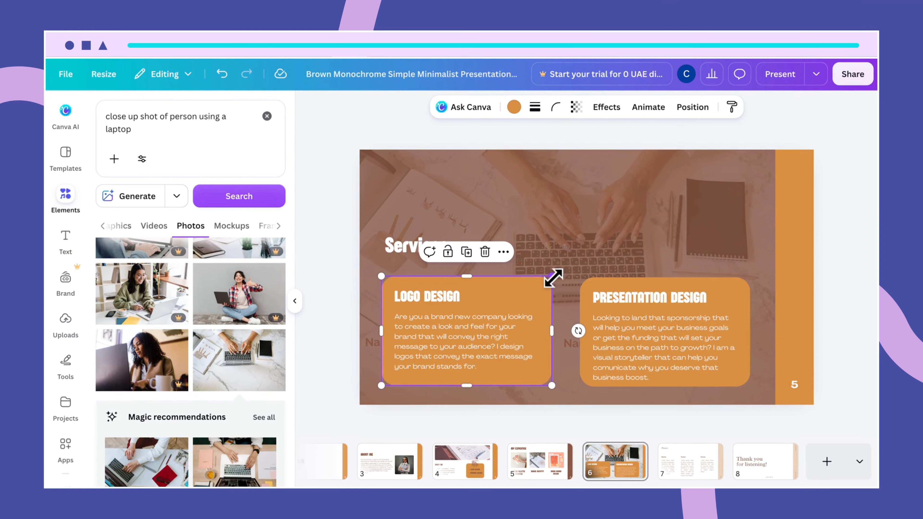
left_click_drag(551, 276, 544, 281)
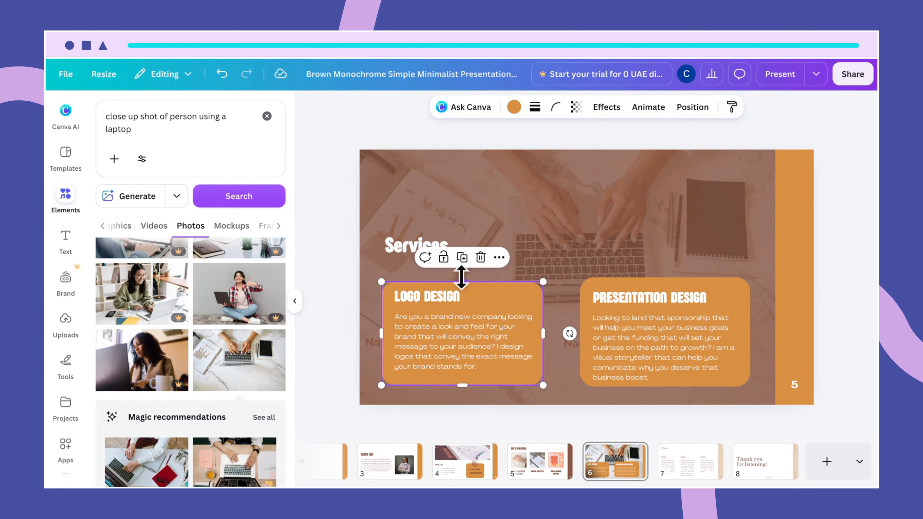
left_click_drag(462, 280, 462, 276)
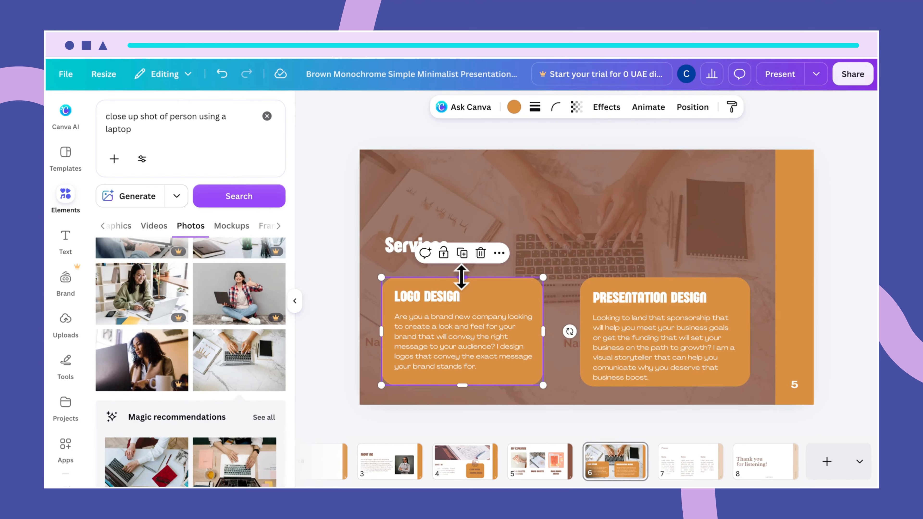
Replace the orange shape behind "PRESENTATION DESIGN" with a duplicate of the resized "LOGO DESIGN" shape, aligned level with the original.
left_click(589, 309)
key("Delete")
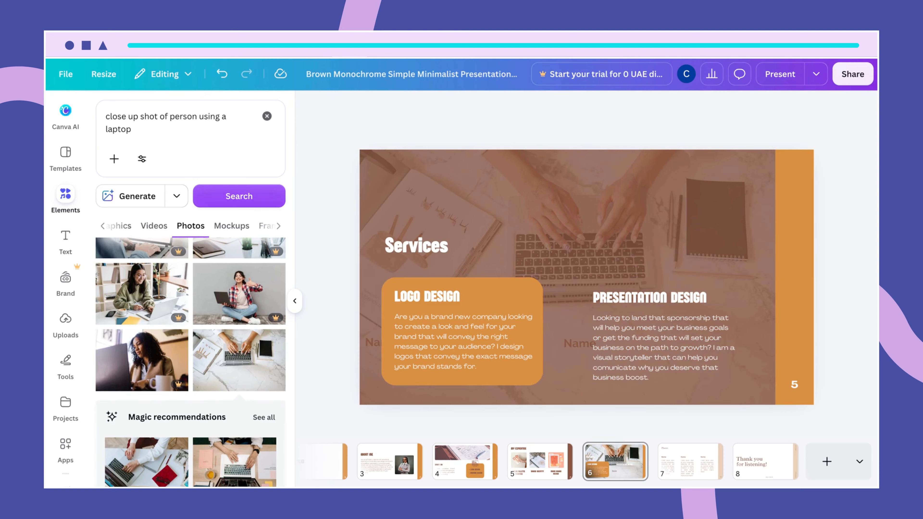
left_click(532, 295)
key("ctrl+d")
left_click_drag(509, 305, 698, 303)
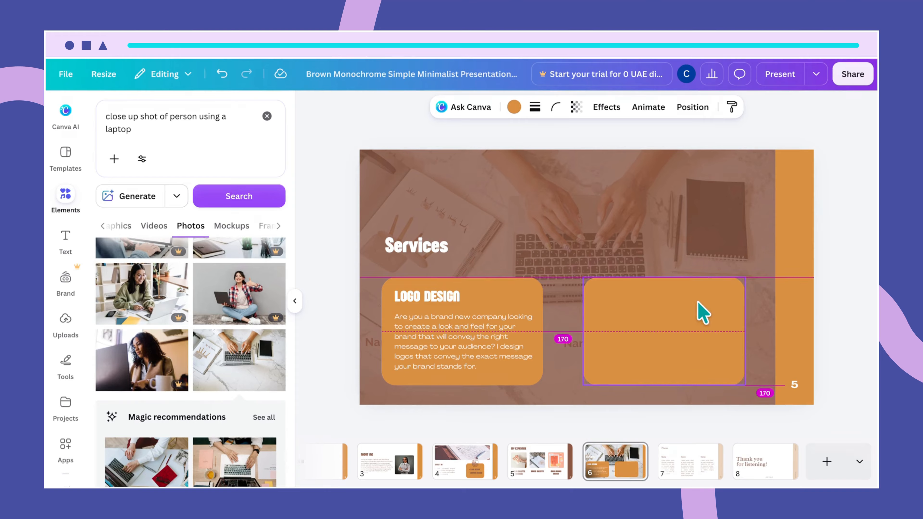
Reorder the layers so the "PRESENTATION DESIGN" heading and its paragraph sit above the new orange shape.
left_click(557, 243)
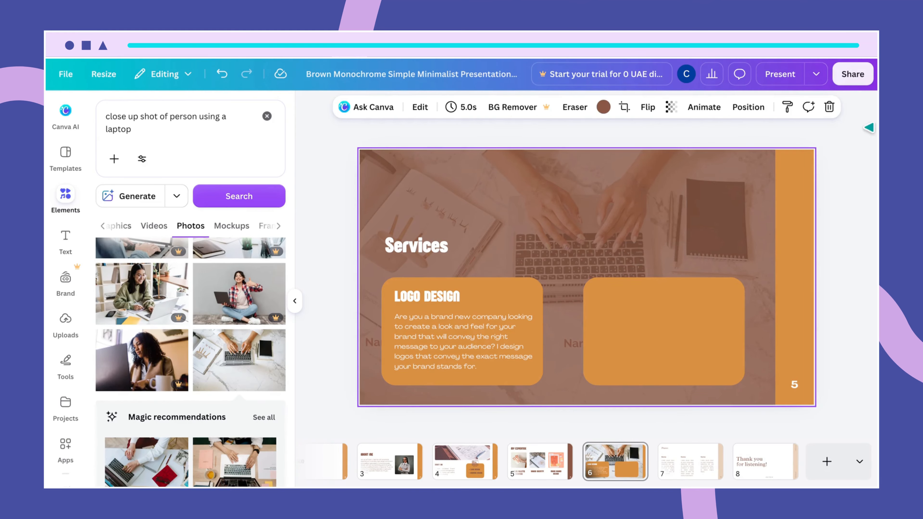
left_click(748, 107)
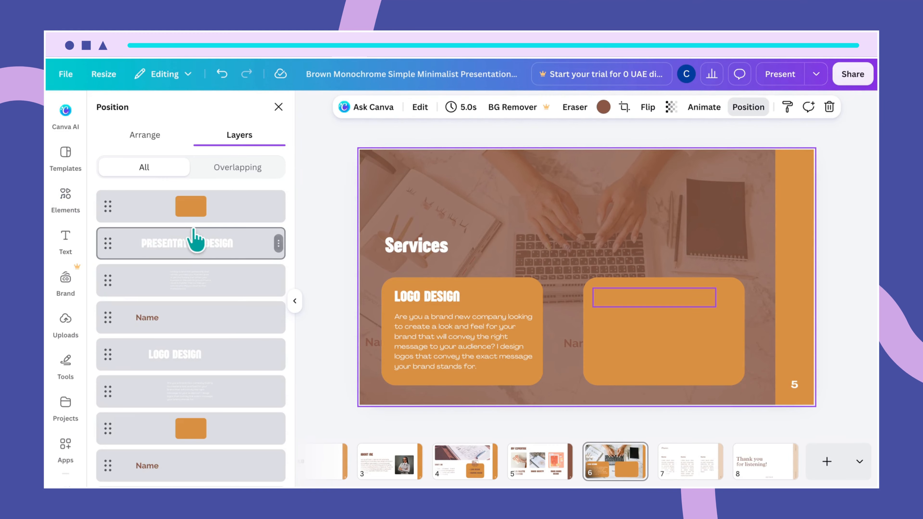
left_click_drag(189, 257, 199, 199)
left_click_drag(200, 289, 200, 241)
left_click(552, 401)
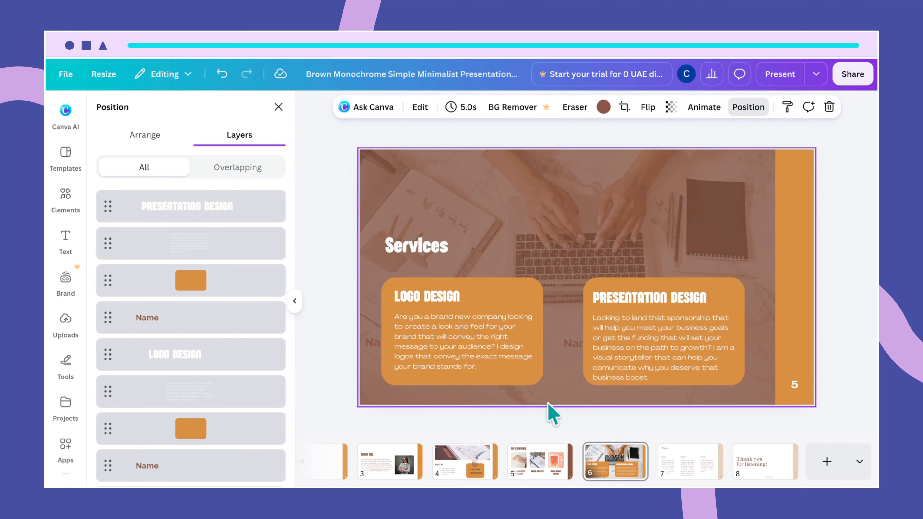
Shift the "PRESENTATION DESIGN" paragraph and heading slightly upward so the text fits inside its orange box.
left_click(614, 371)
left_click_drag(613, 371, 611, 356)
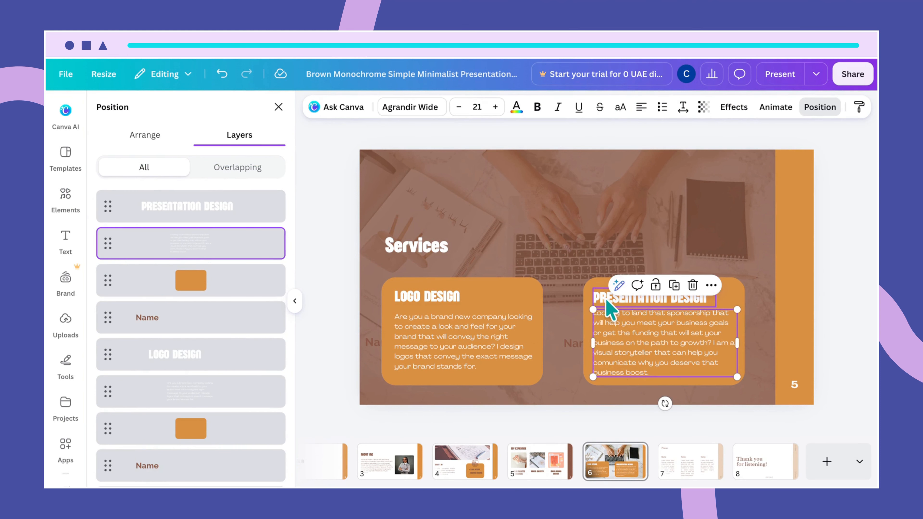
left_click(614, 299)
left_click_drag(614, 298, 607, 297)
left_click(616, 319)
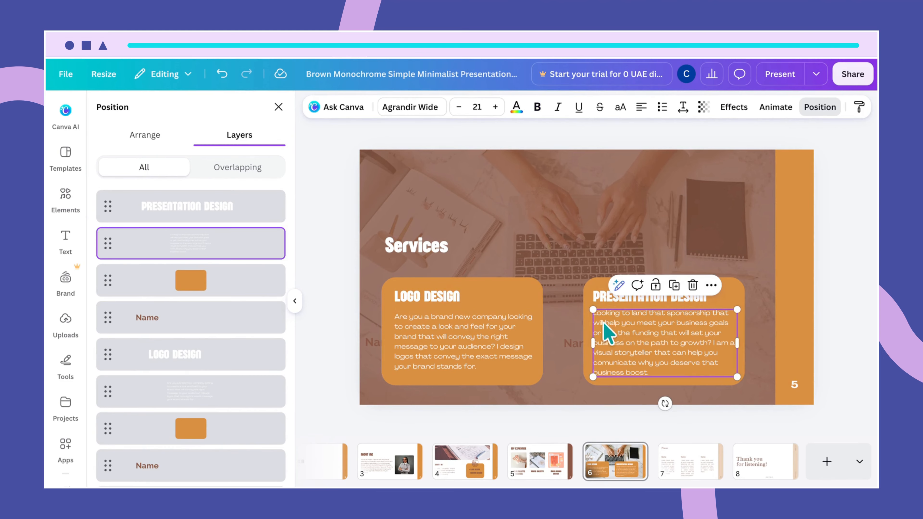
left_click(556, 385)
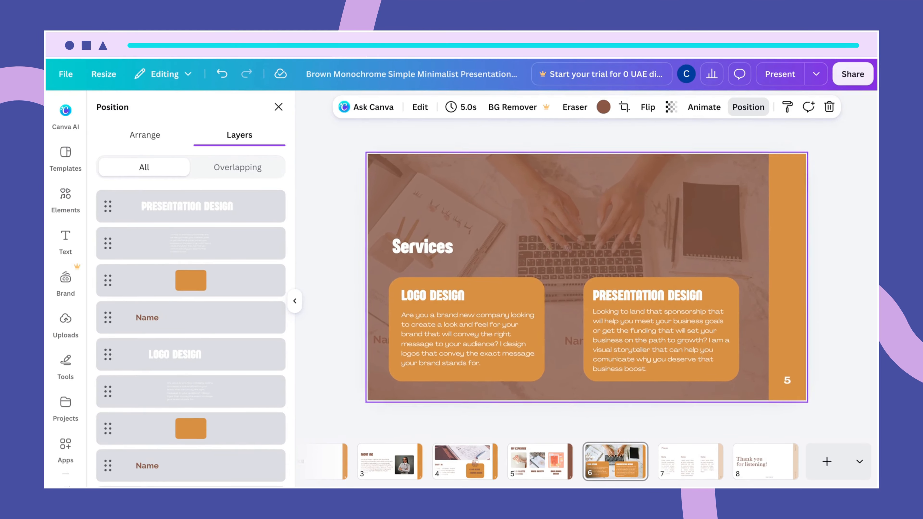
Try to shift the "LOGO DESIGN" paragraph up and left, level with the neighbouring paragraph, and move its heading slightly left.
scroll(586, 277, "up", 1)
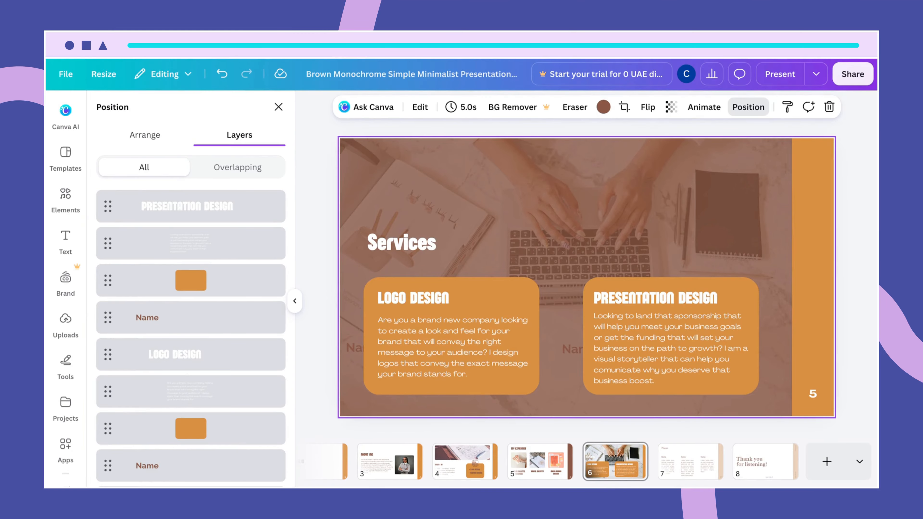
scroll(586, 277, "up", 1)
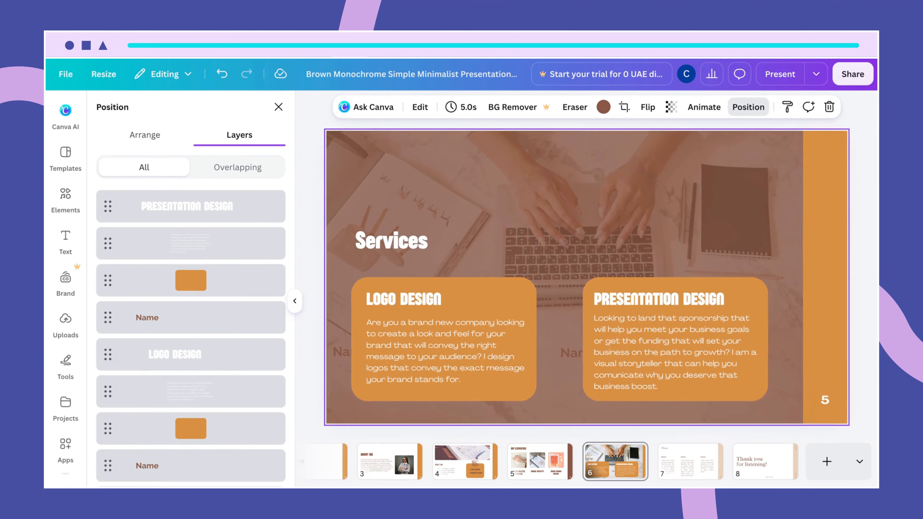
scroll(586, 277, "up", 1)
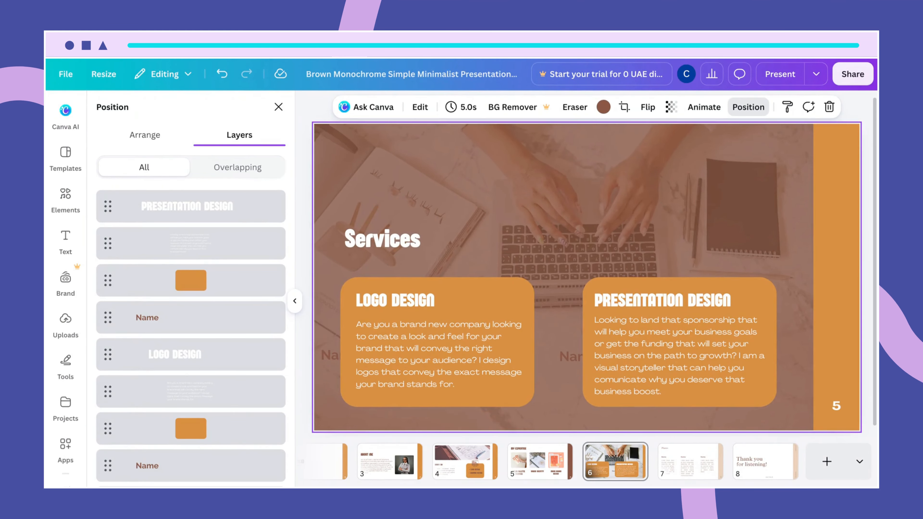
left_click(414, 382)
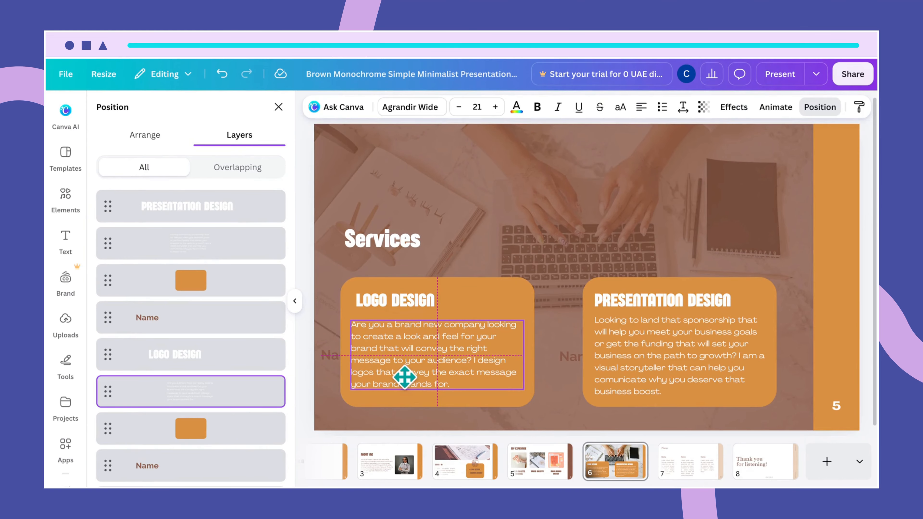
left_click_drag(403, 376, 403, 371)
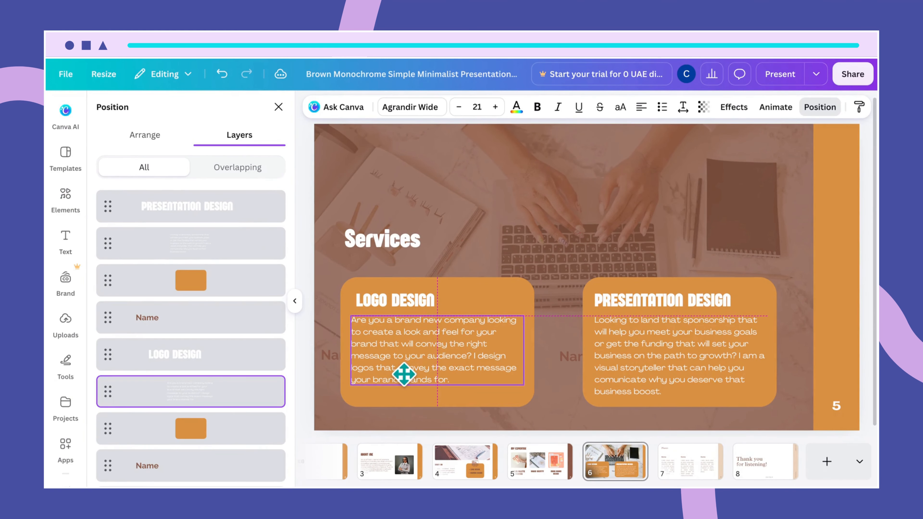
left_click(373, 299)
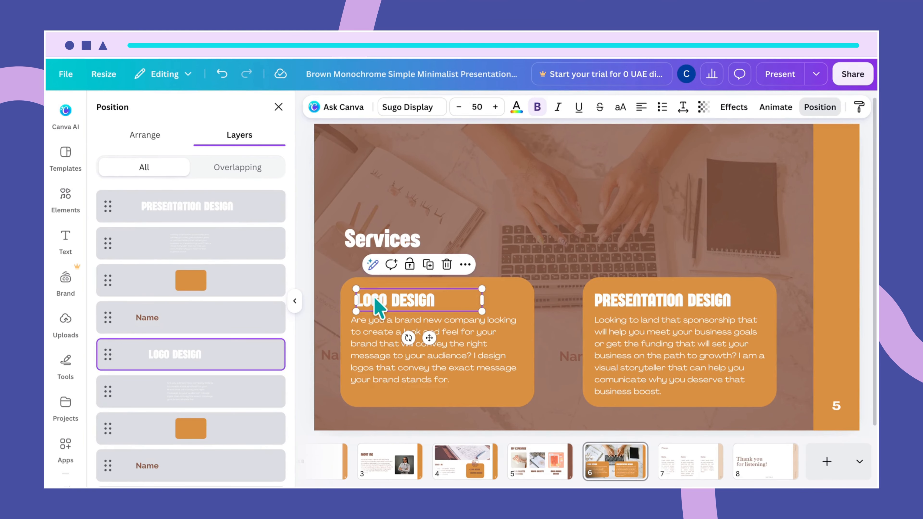
left_click_drag(371, 300, 368, 300)
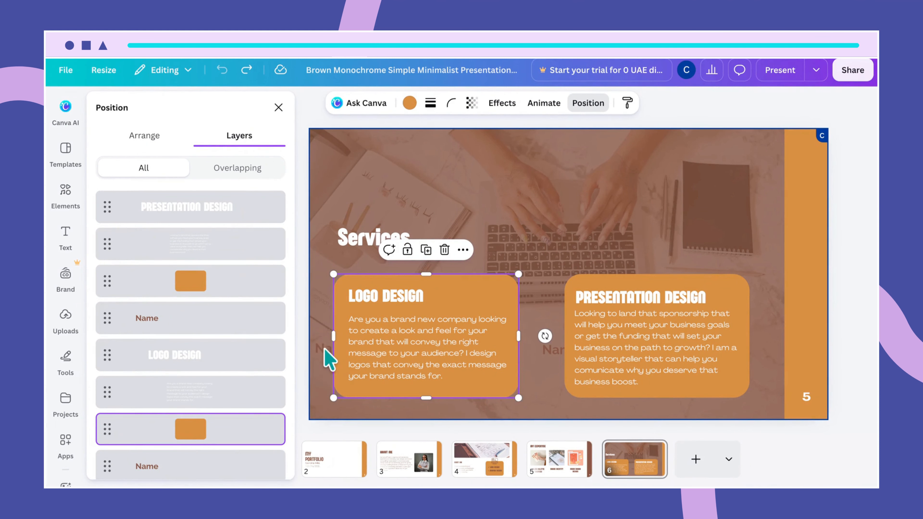
Try to delete the two leftover "Name" labels partly hidden behind the orange boxes on page 6.
left_click(323, 351)
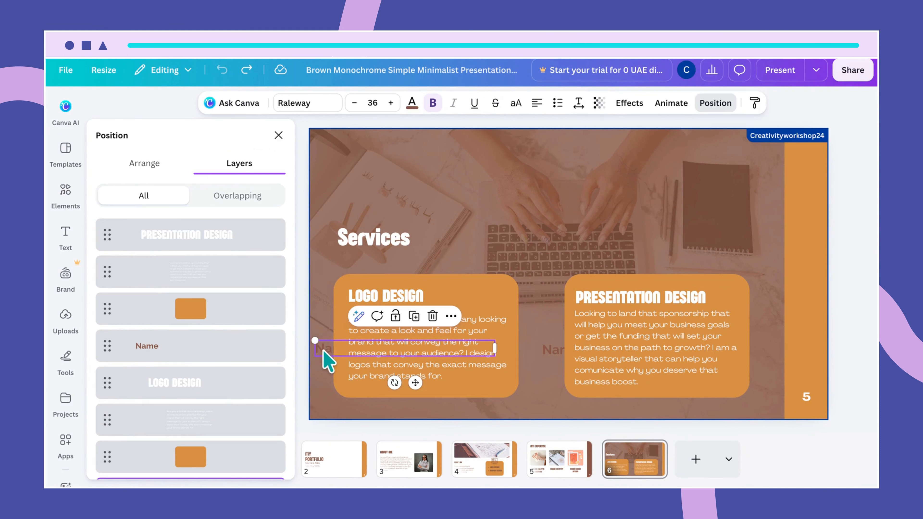
key("Escape")
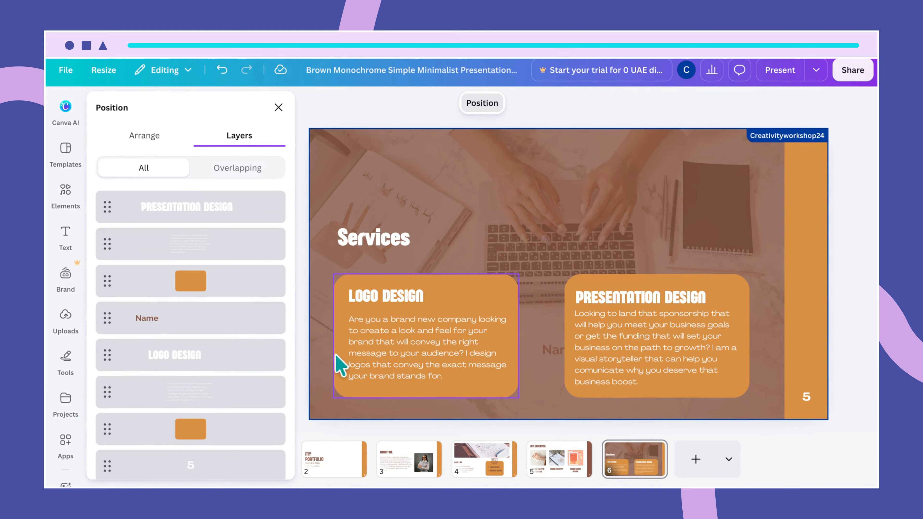
left_click(236, 333)
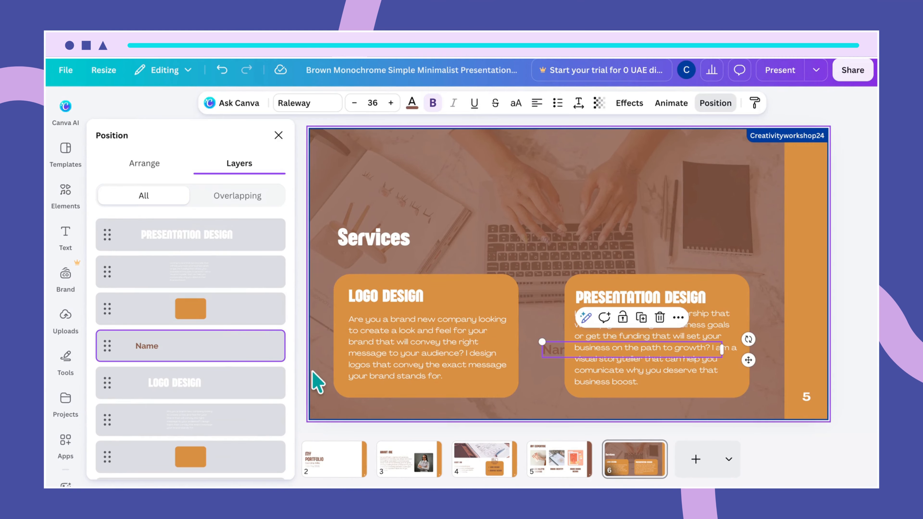
key("Delete")
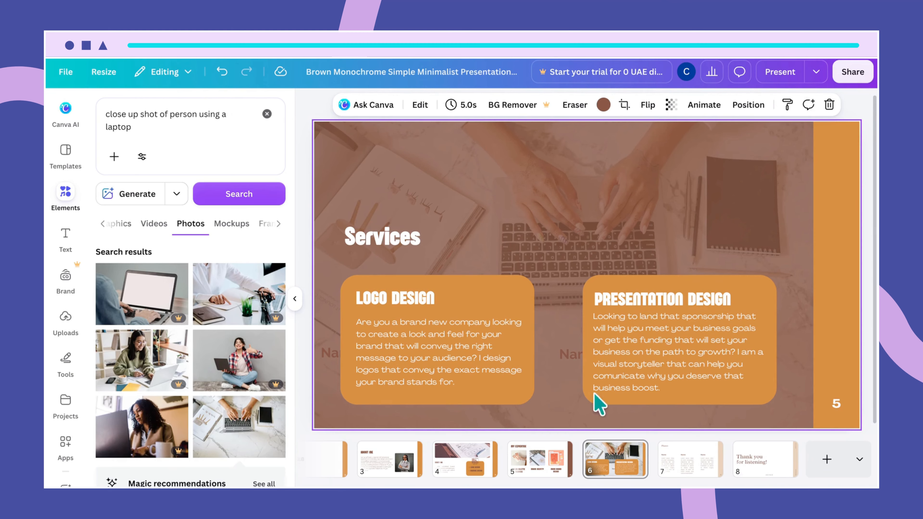
Clear the three "Name" headings and their placeholder paragraphs from page 7, keeping the "Phases" title.
left_click(682, 451)
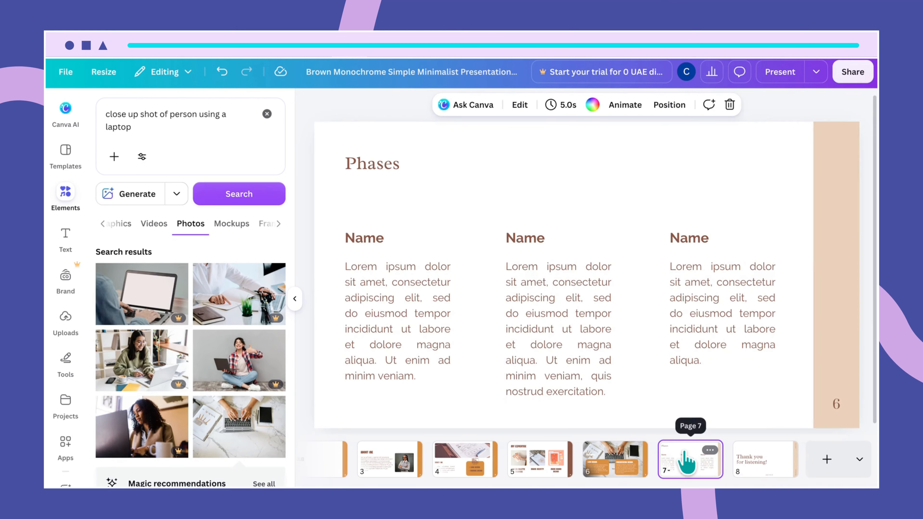
left_click_drag(338, 215, 791, 404)
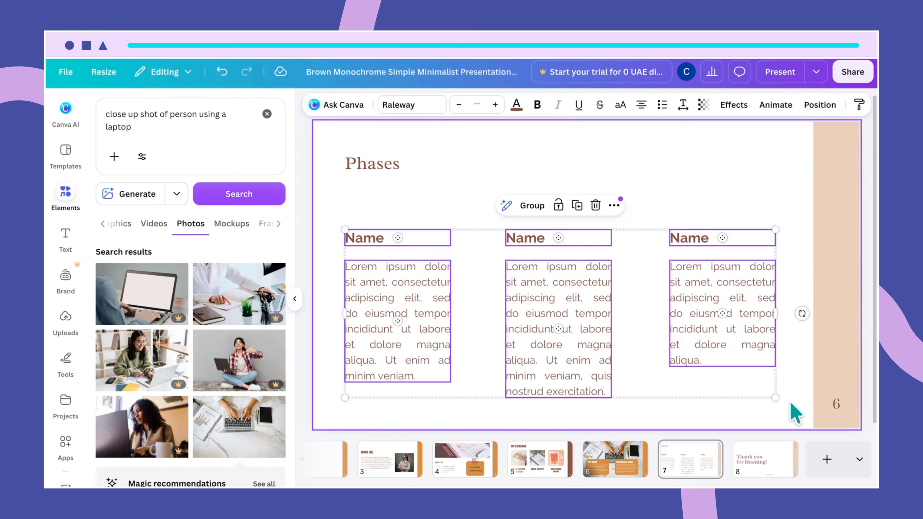
key("Delete")
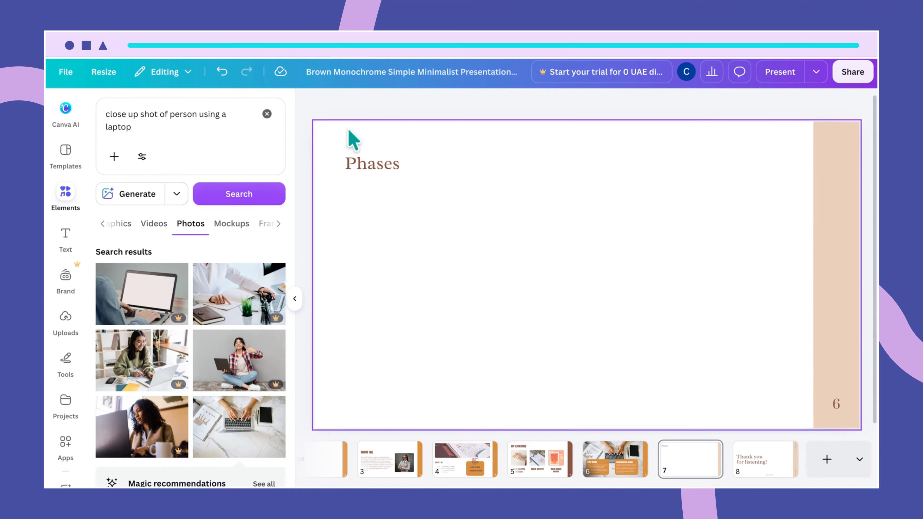
Change the "Phases" title on page 7 to "EDUCATION" and narrow its text box to fit the word.
left_click(371, 167)
double_click(370, 164)
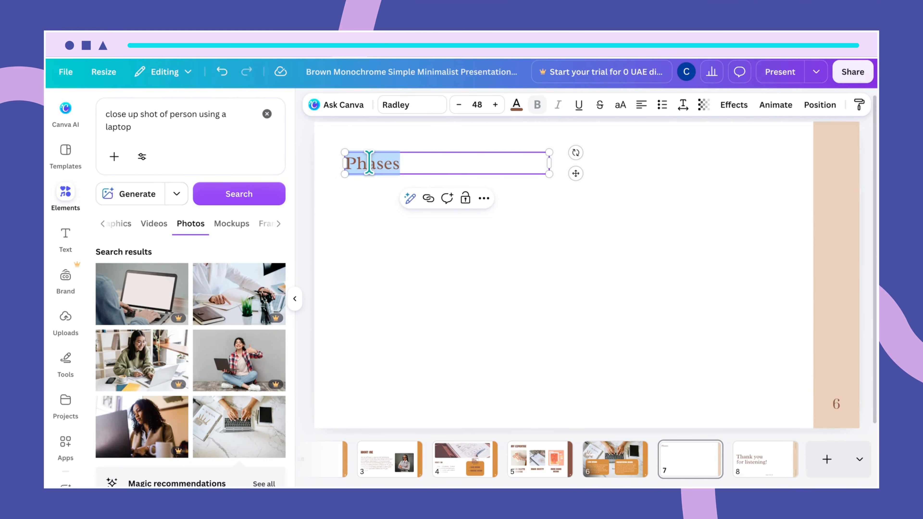
type("EDUCA")
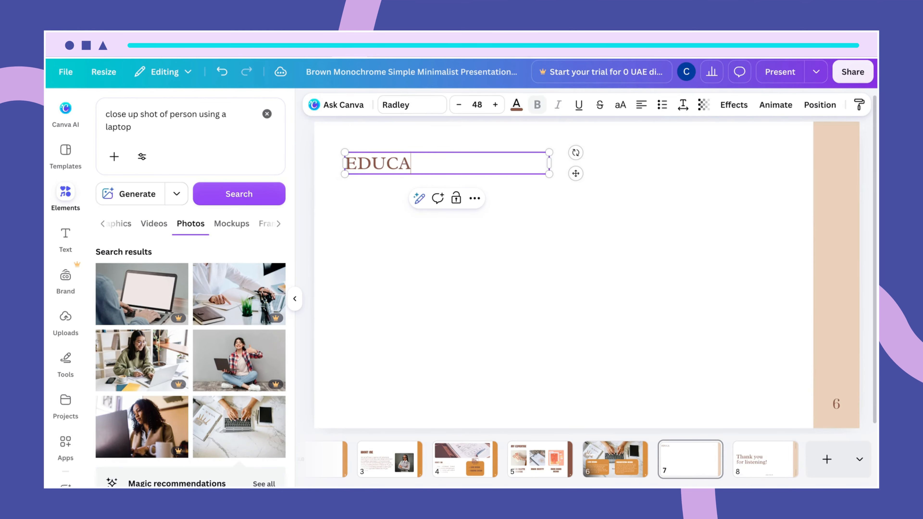
type("TION")
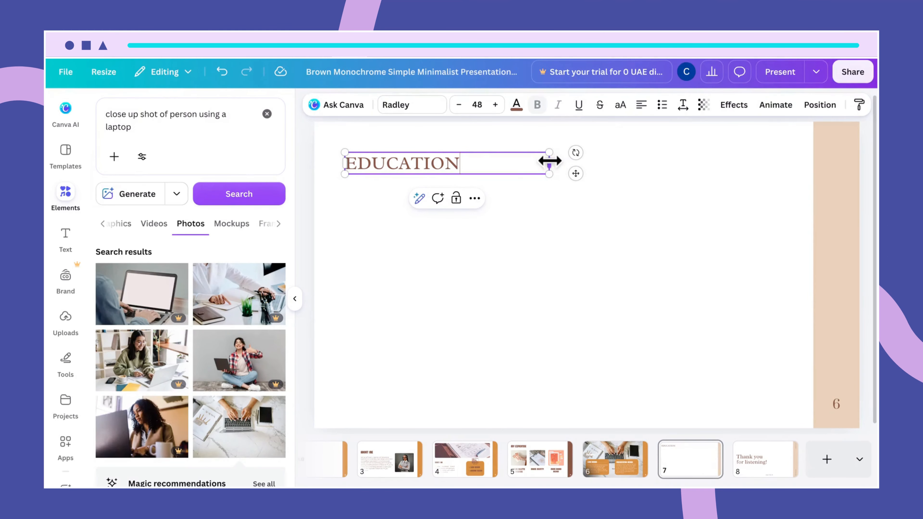
left_click_drag(549, 161, 471, 165)
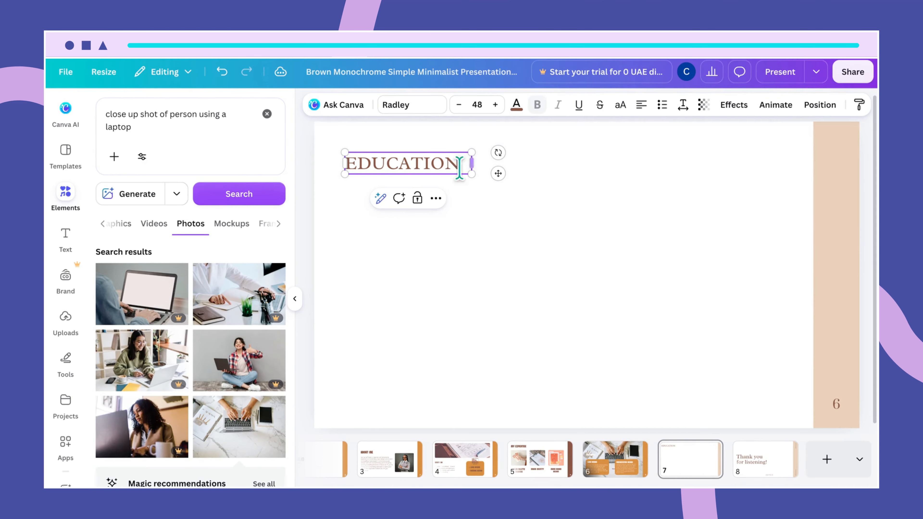
left_click(437, 222)
Set the "EDUCATION" title in the Sugo Display font at size 70.
left_click(404, 171)
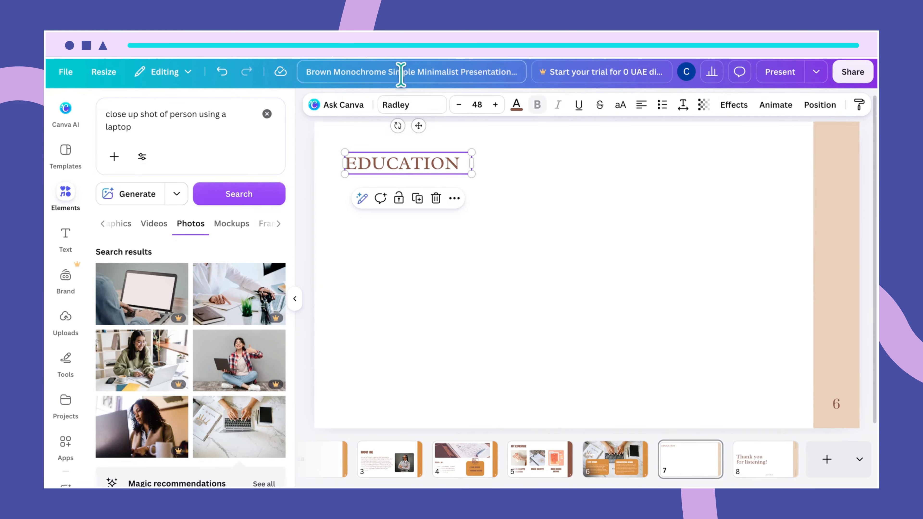
left_click(408, 104)
left_click(222, 349)
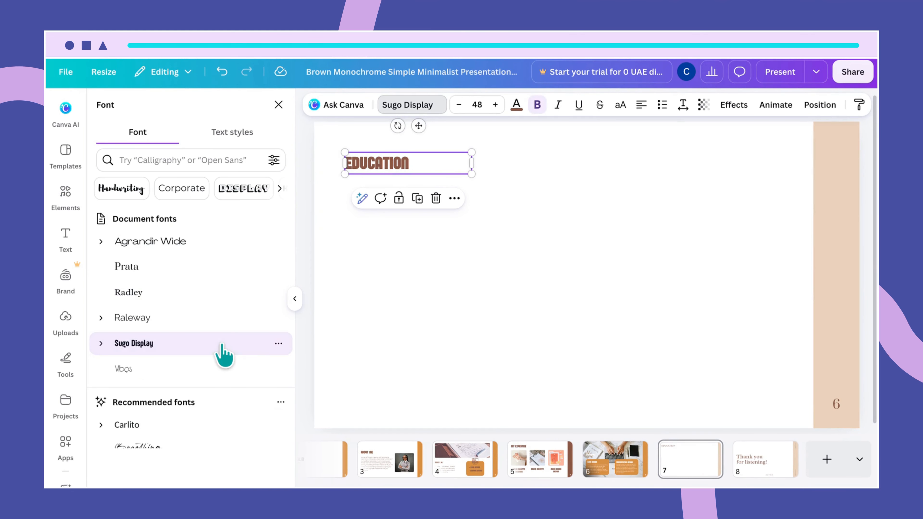
left_click(474, 104)
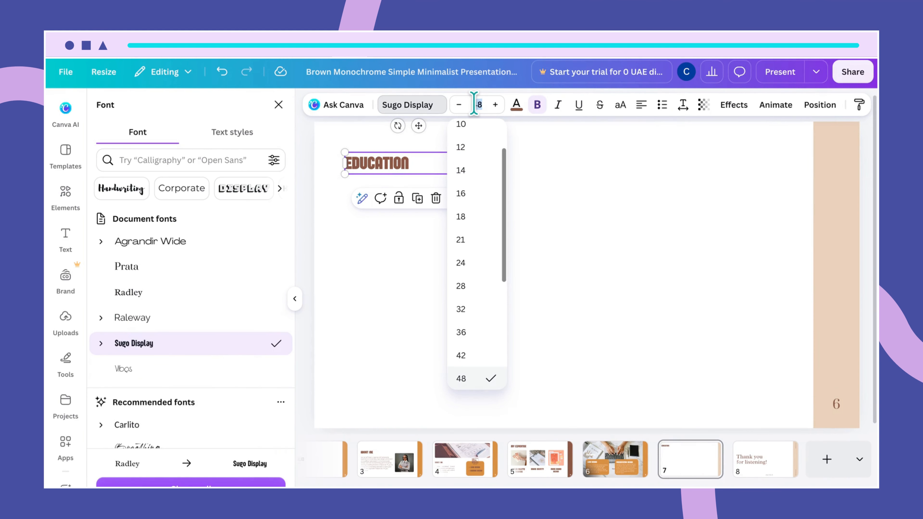
type("70")
key("Return")
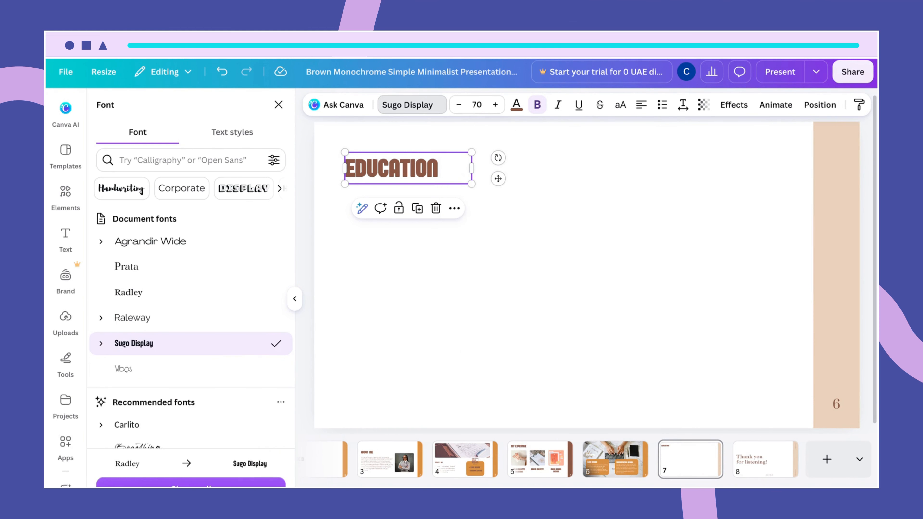
left_click(575, 232)
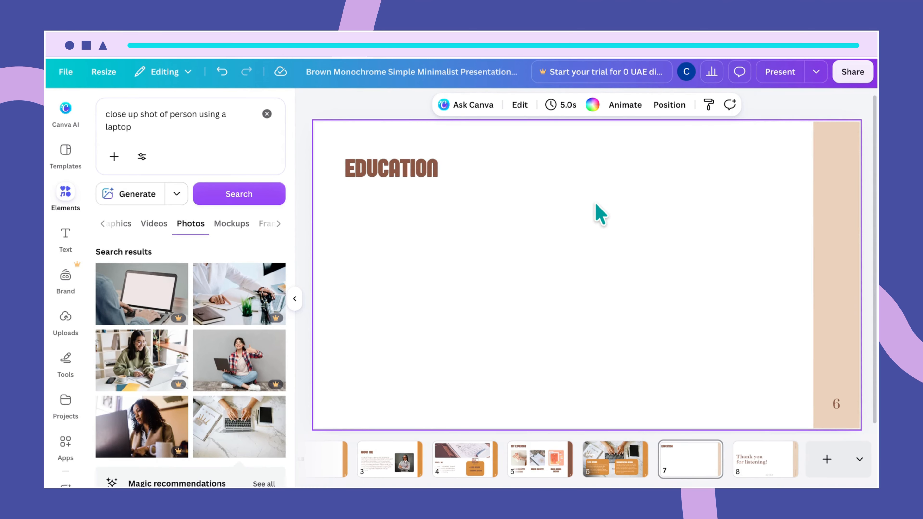
Add a text box to page 7 with the date range "22/05/22-22/05/25".
key("t")
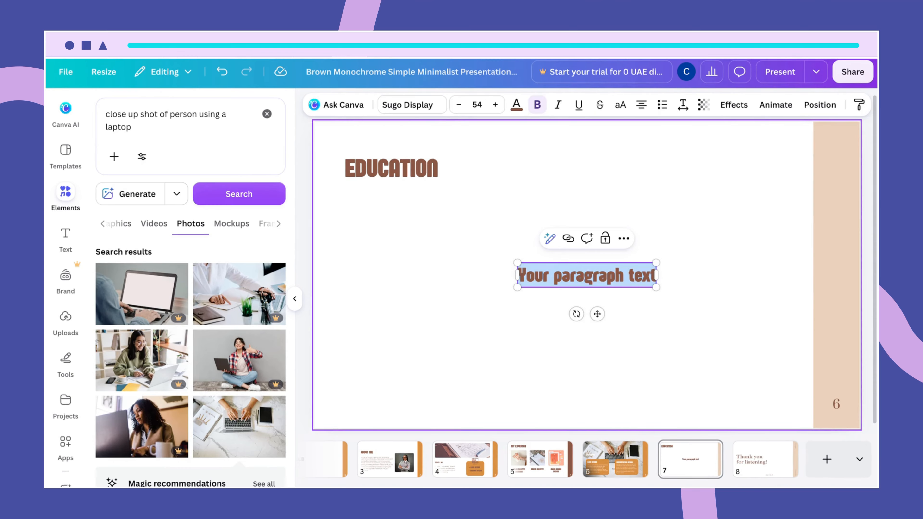
type("22")
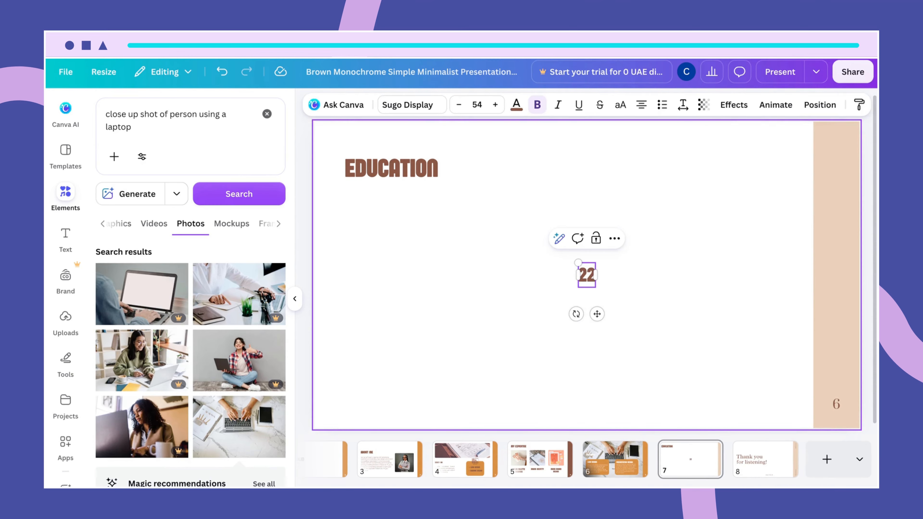
type("/05/2")
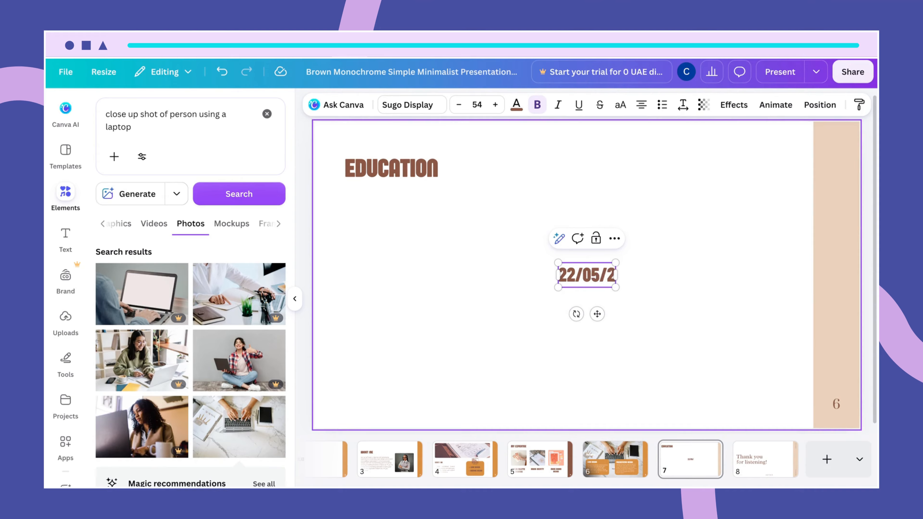
type("2")
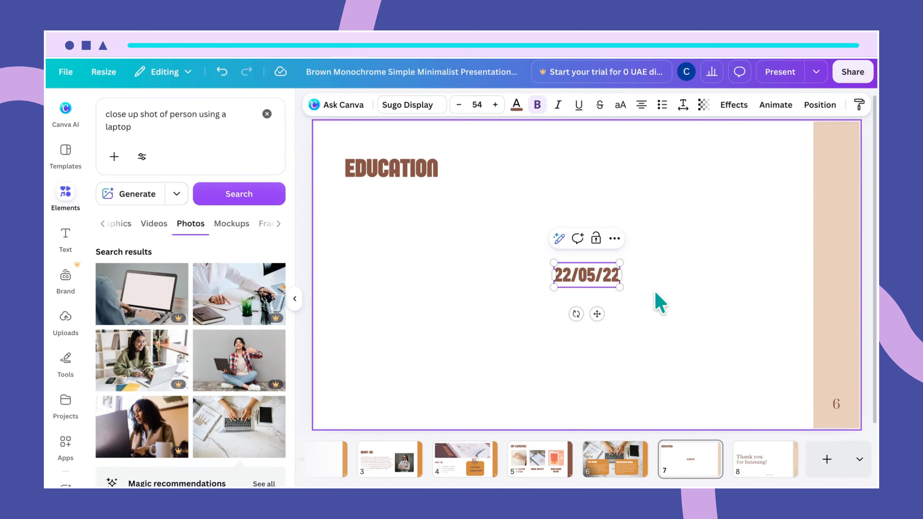
type("-")
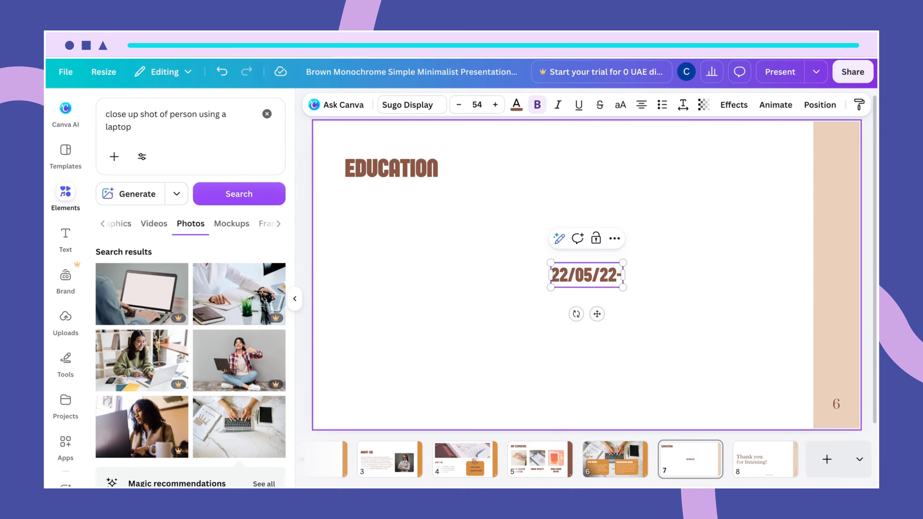
type("22/")
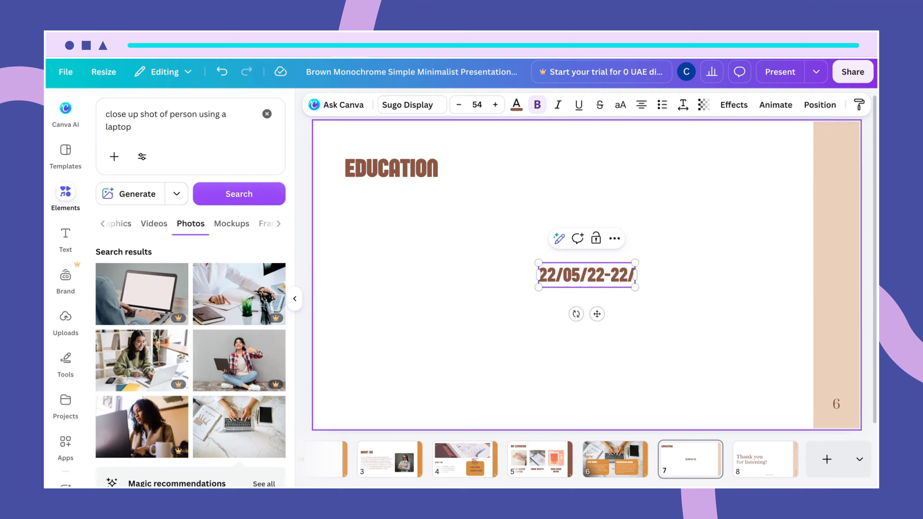
type("05/2")
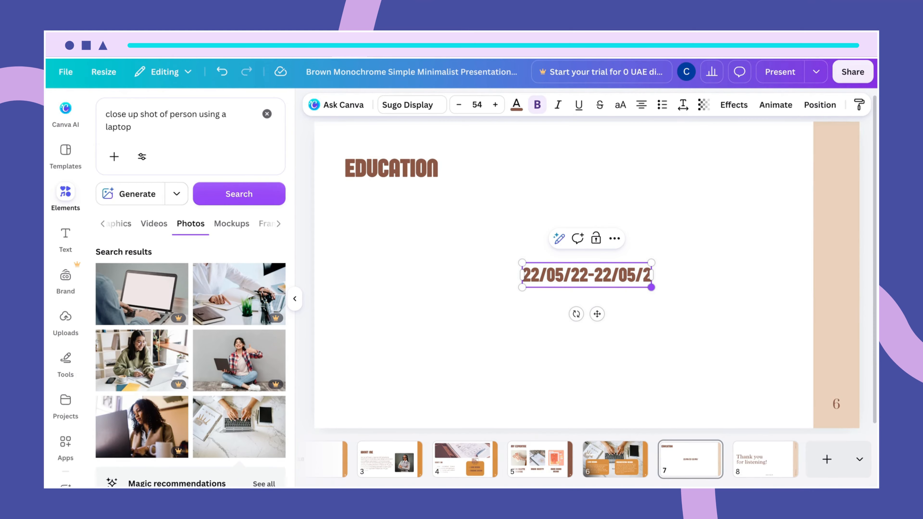
type("5")
left_click(712, 347)
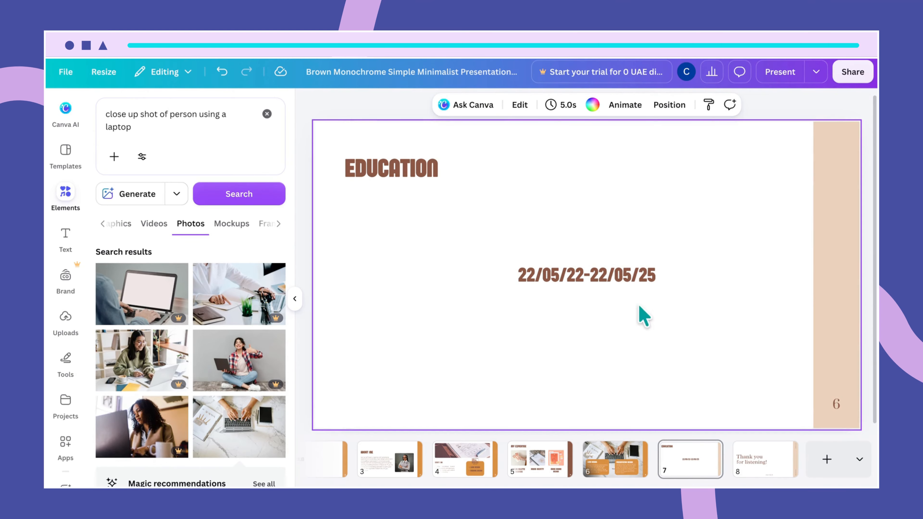
Place the date range directly below "EDUCATION", aligned with the title's left edge, and set its font size to 40.
left_click_drag(610, 280, 435, 198)
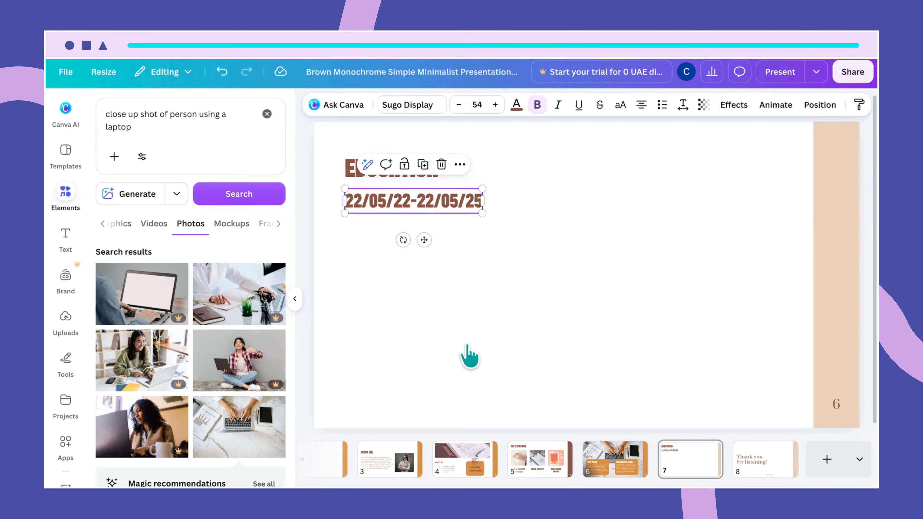
left_click(478, 105)
type("40")
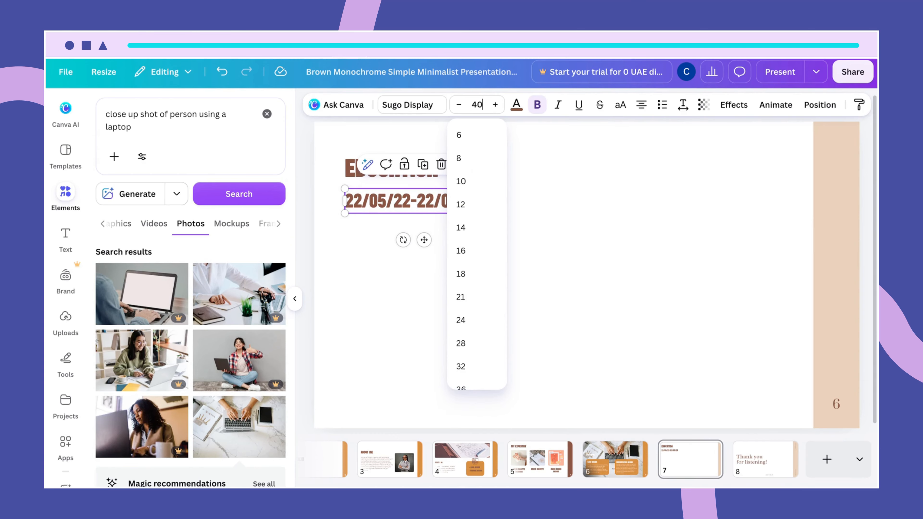
key("Return")
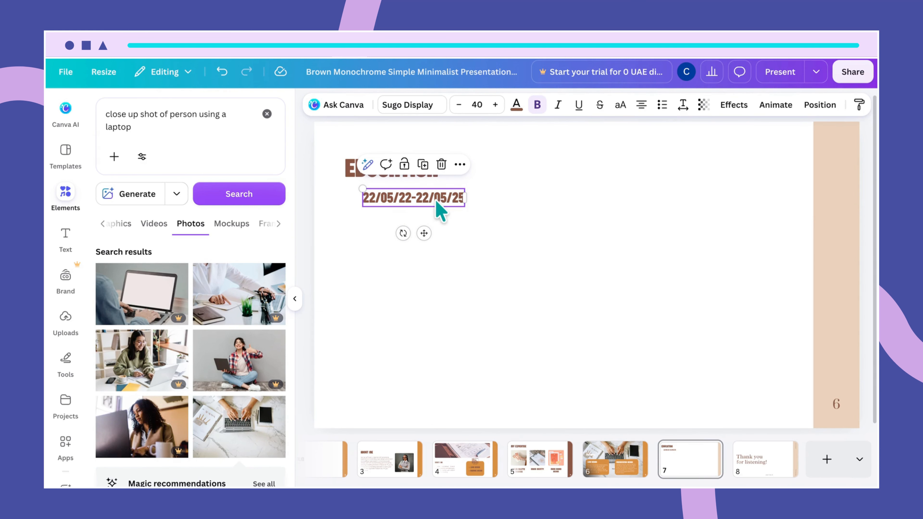
left_click_drag(438, 205, 420, 201)
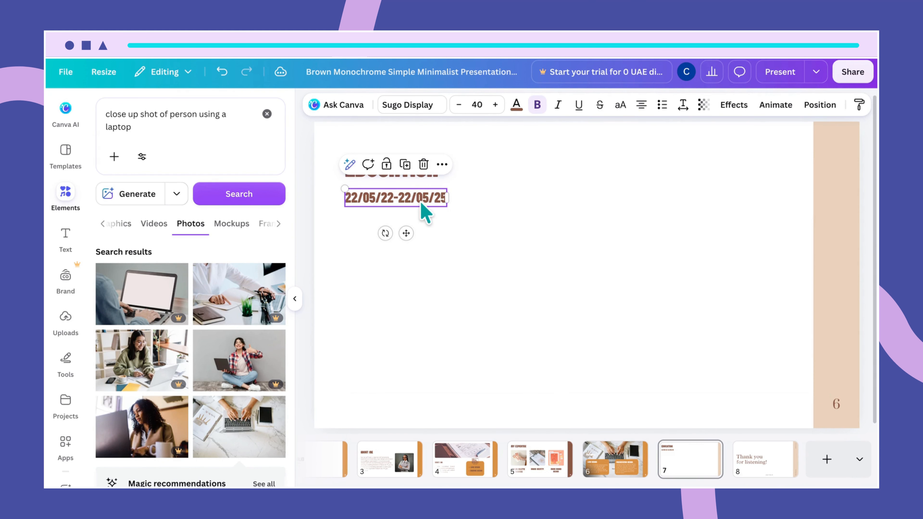
left_click(487, 219)
Duplicate the date range just below itself and change the copy to "Masters in Communication & Design", widened to fit on one line.
left_click(408, 206)
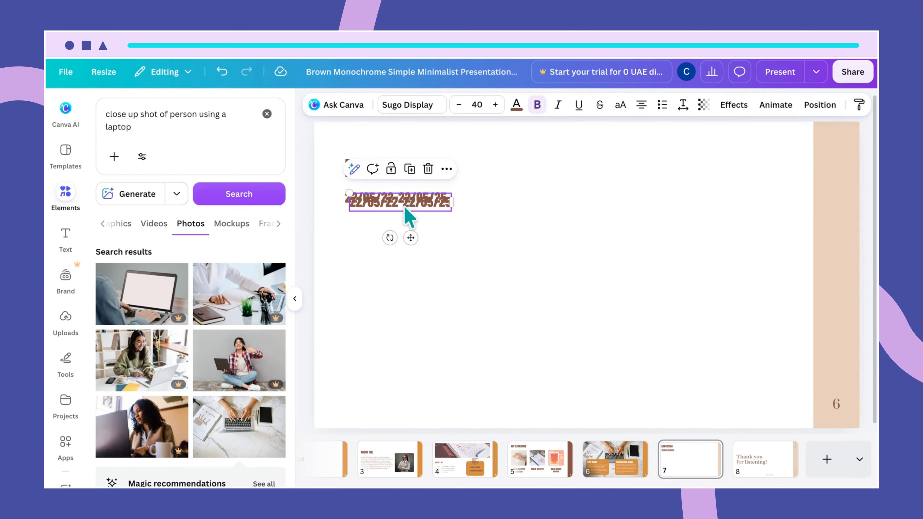
left_click_drag(408, 206, 397, 216)
double_click(400, 217)
type("M")
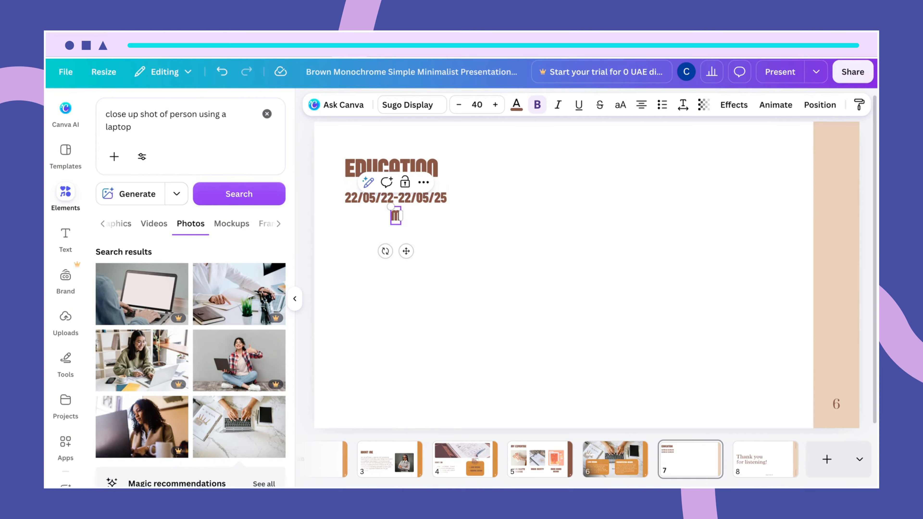
type("asters in")
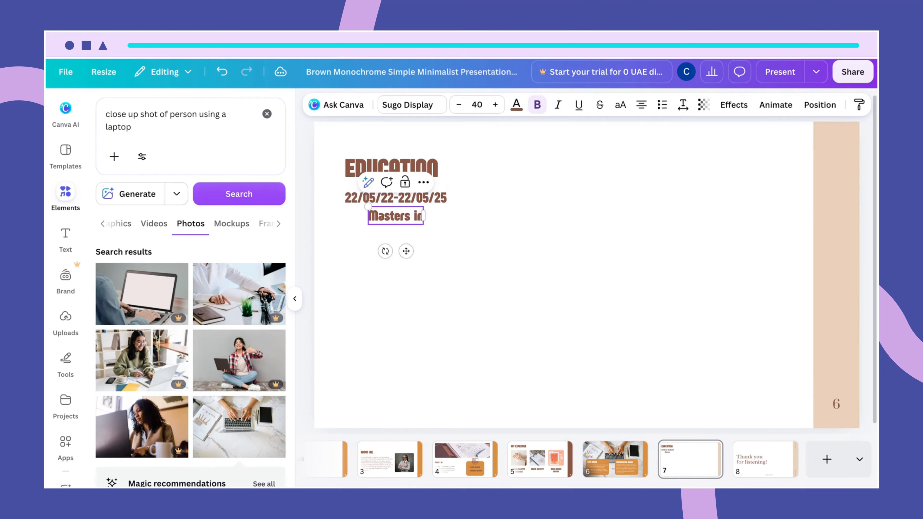
type(" Communica")
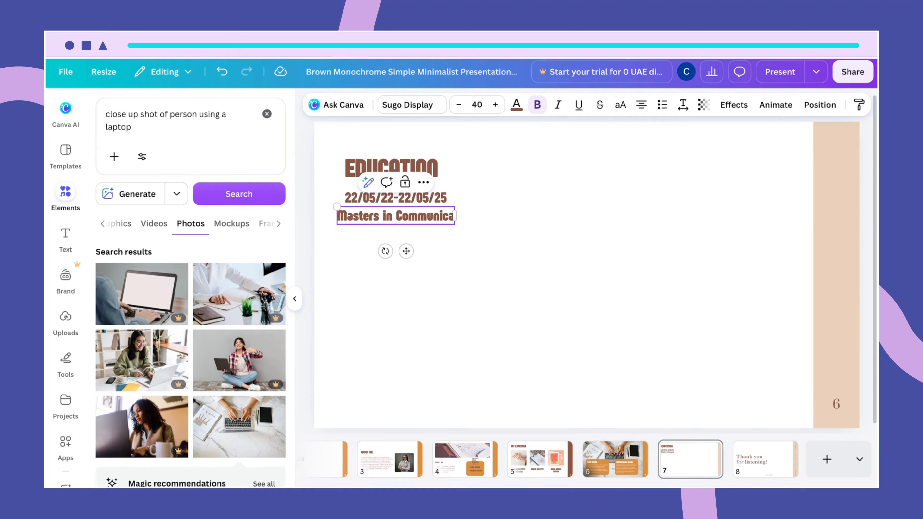
type("tion")
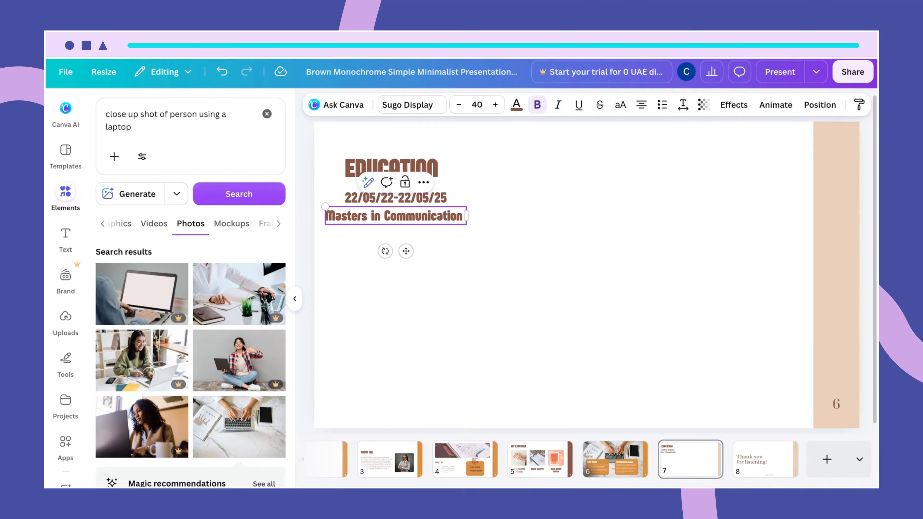
type(" & Design")
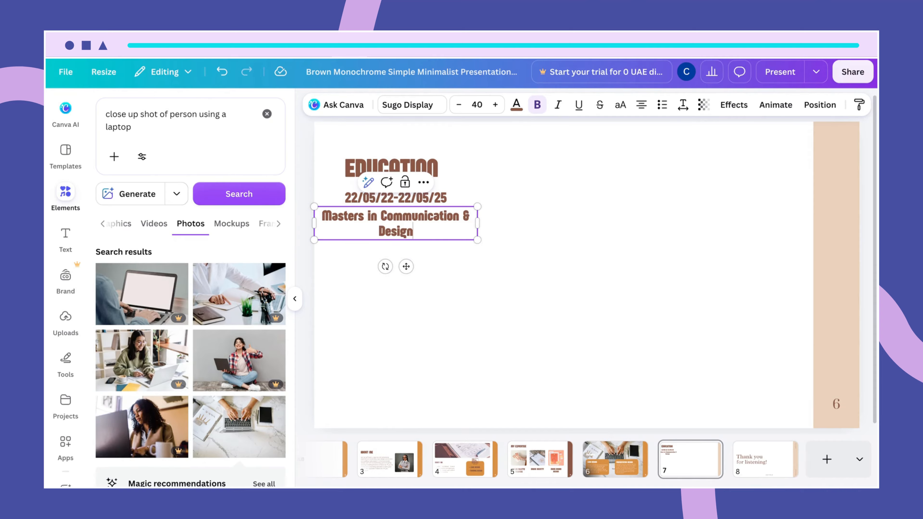
left_click_drag(478, 224, 504, 236)
left_click(521, 277)
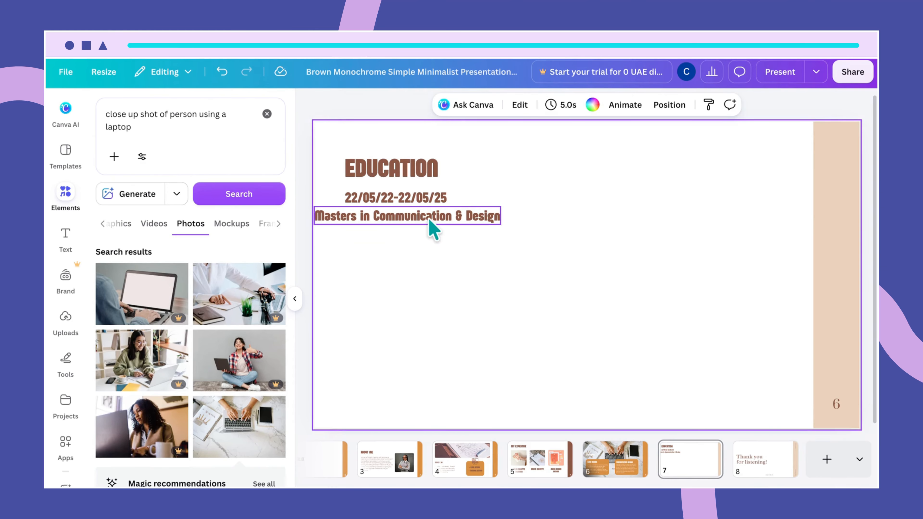
Align the "Masters in Communication & Design" line with the date range's left edge and duplicate it directly below itself.
left_click_drag(429, 220, 456, 218)
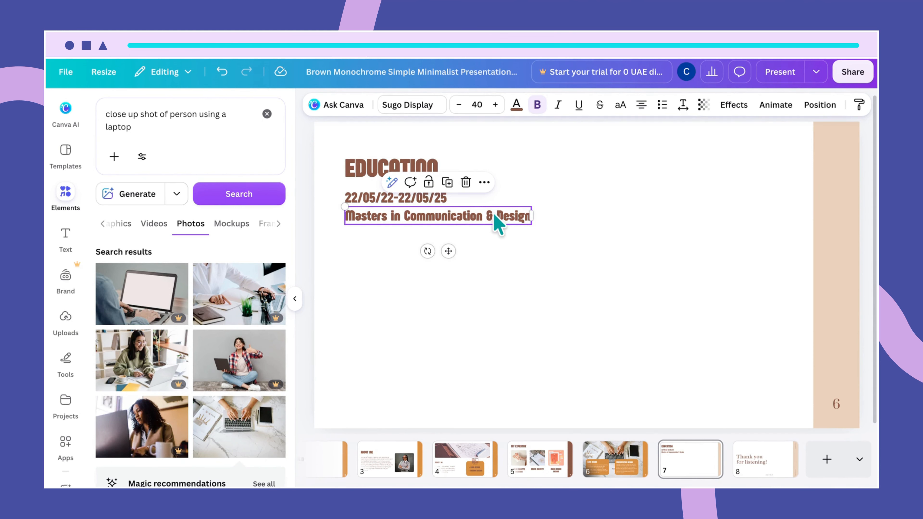
key("ctrl+d")
mouse_move(493, 220)
left_mouse_down()
mouse_move(479, 230)
mouse_move(487, 233)
left_mouse_up()
Replace the text of the duplicated line with "UI & UX Design Principles".
double_click(486, 235)
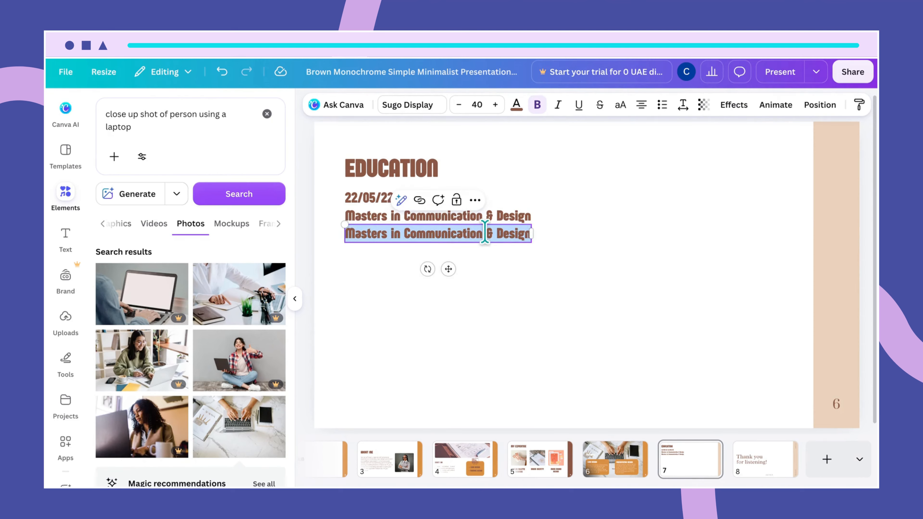
type("UI a")
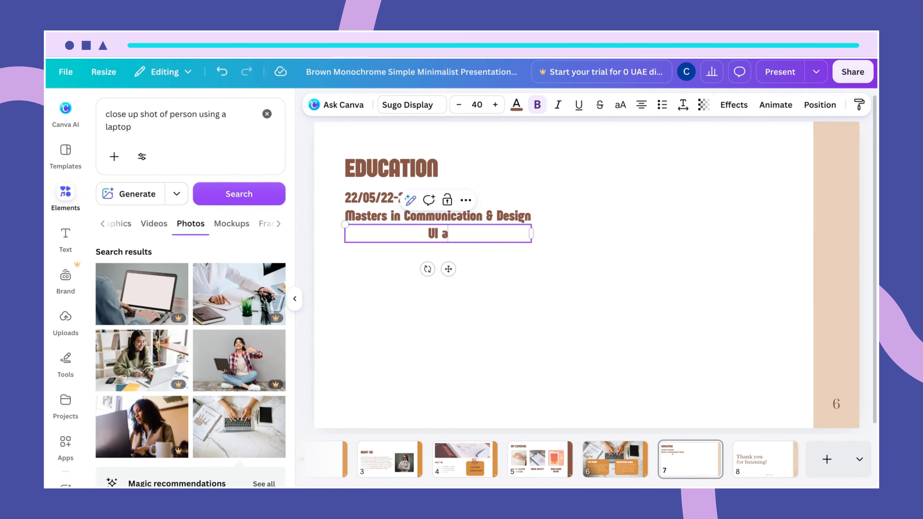
key("BackSpace")
key("BackSpace")
key("BackSpace")
key("BackSpace")
type("&UX Design Pri")
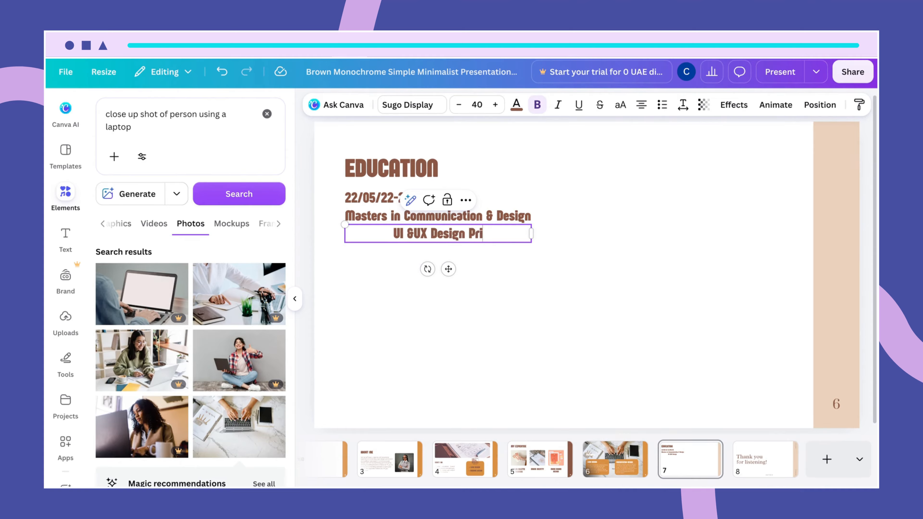
type("nciples")
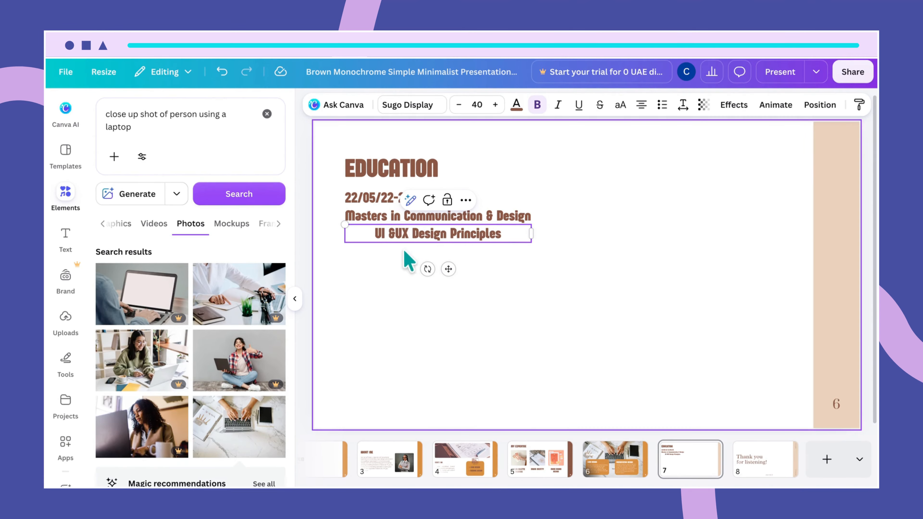
left_click(395, 234)
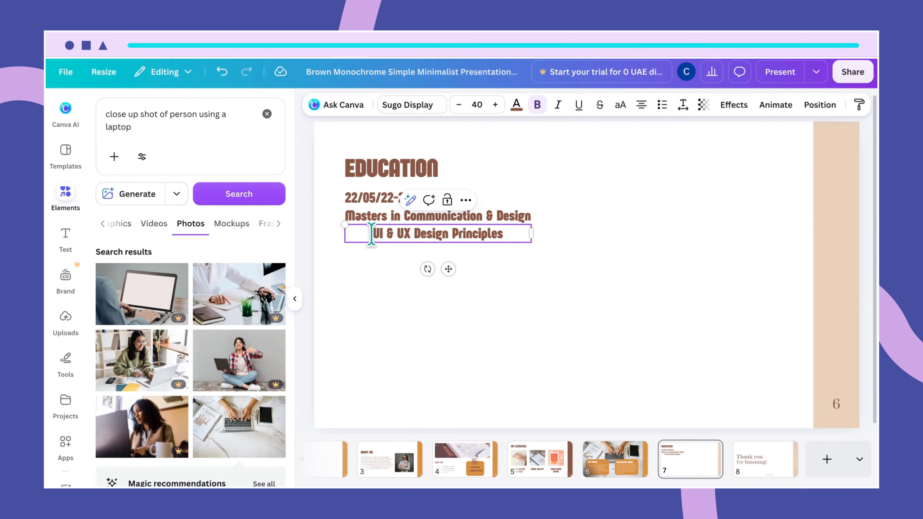
Insert "Media Studies, " before "UI & UX Design Principles" and widen the text box so the copy fits on one line.
left_click(374, 234)
type("Media S")
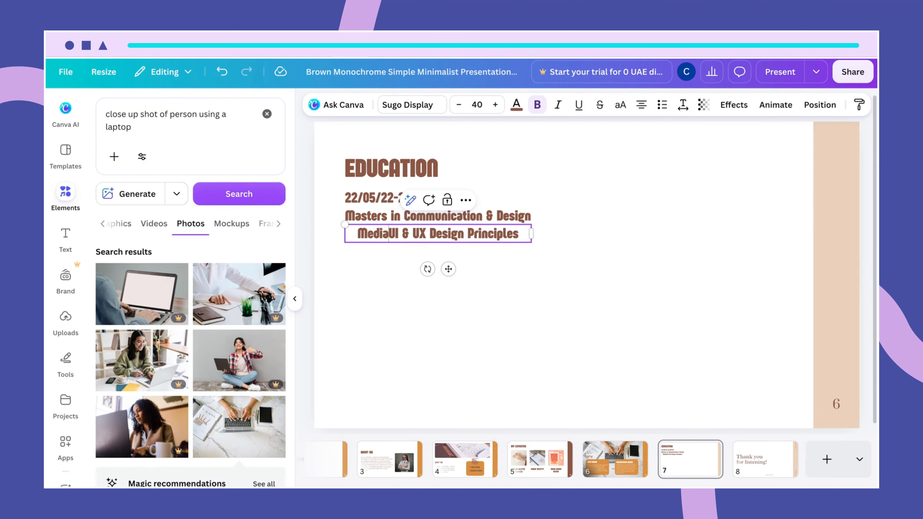
type("tudies")
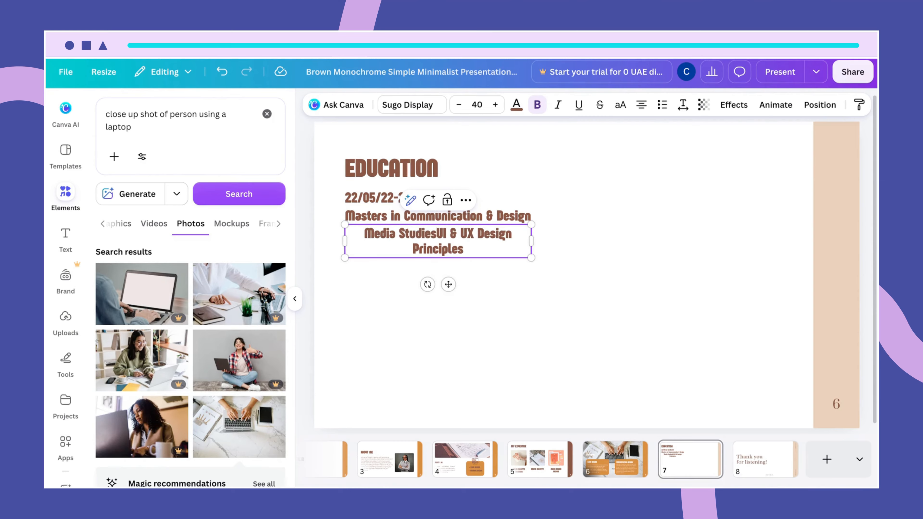
type(",")
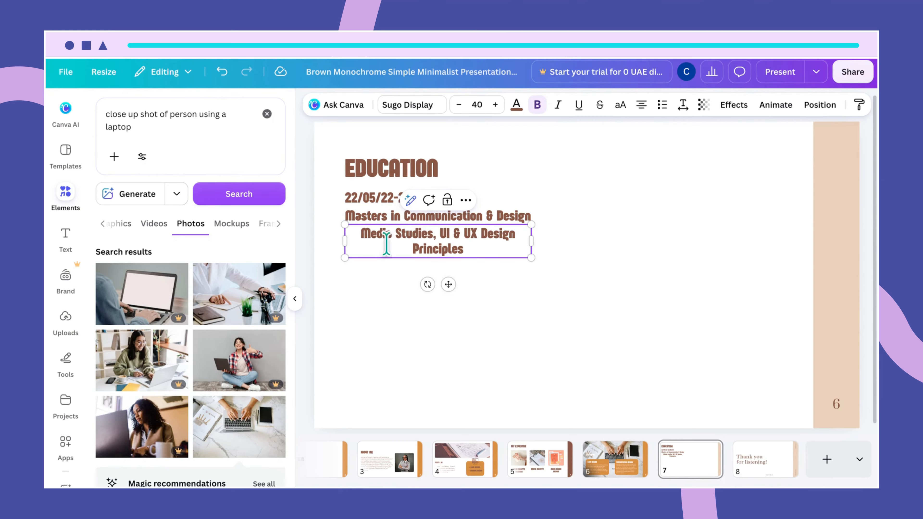
left_click_drag(535, 244, 565, 255)
left_click(603, 281)
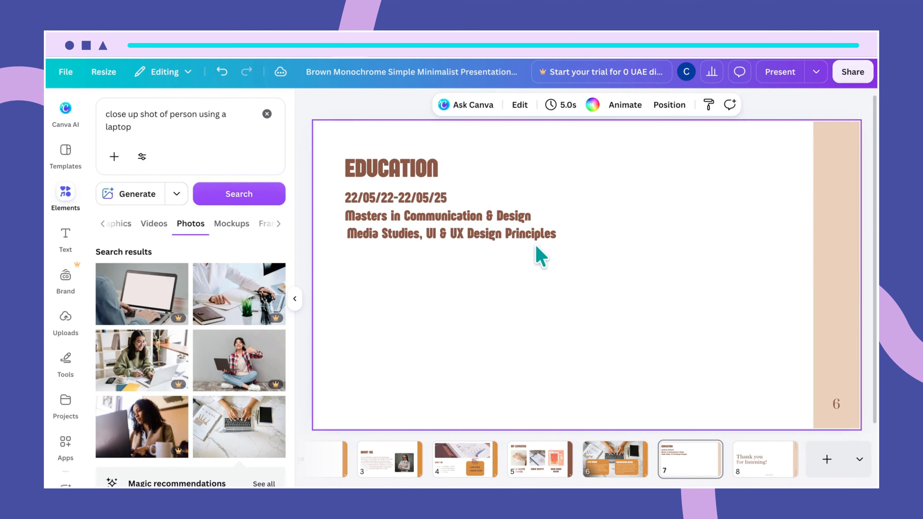
left_click(548, 243)
left_click_drag(519, 237, 514, 238)
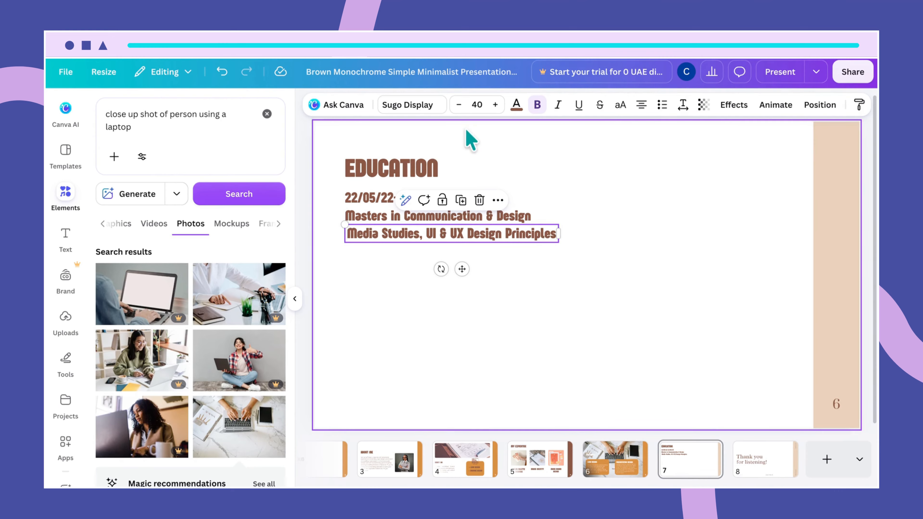
Set the "Media Studies, UI & UX Design Principles" line in non-bold Agrandir Wide and widen its box to fit on one line.
left_click(433, 106)
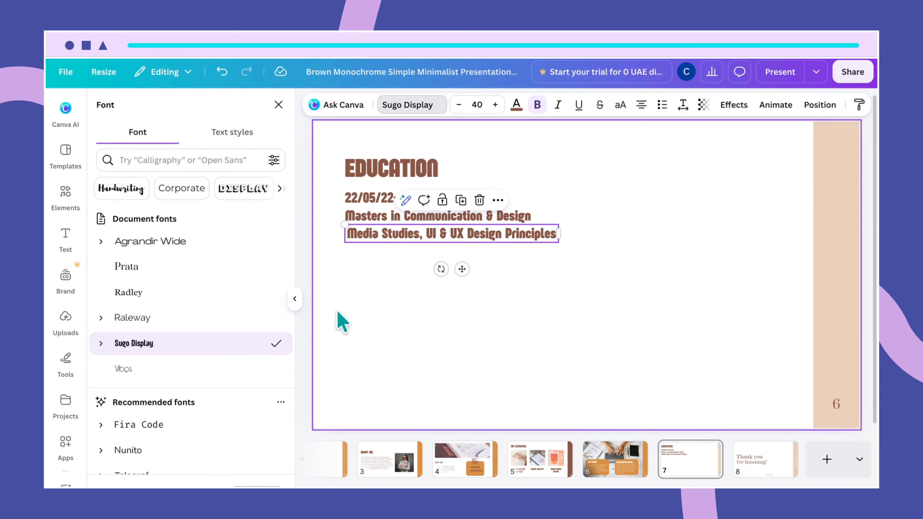
left_click(153, 242)
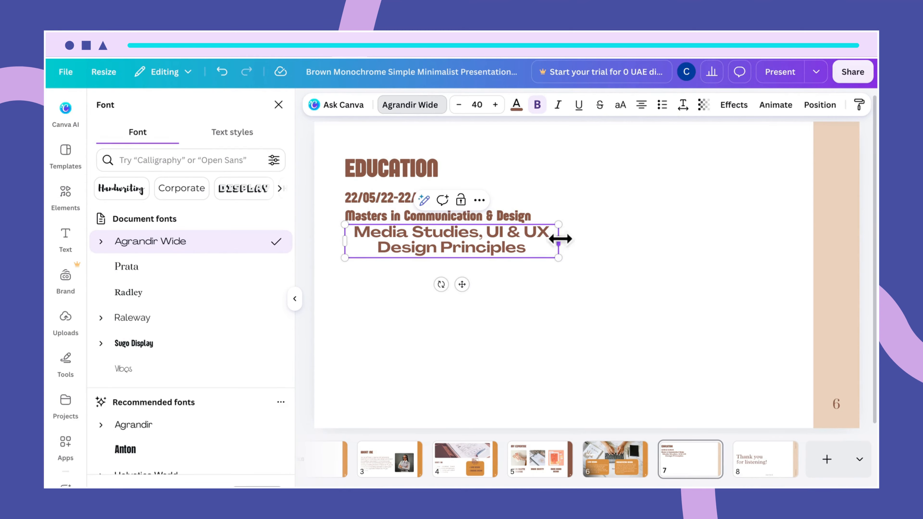
left_click_drag(558, 240, 705, 242)
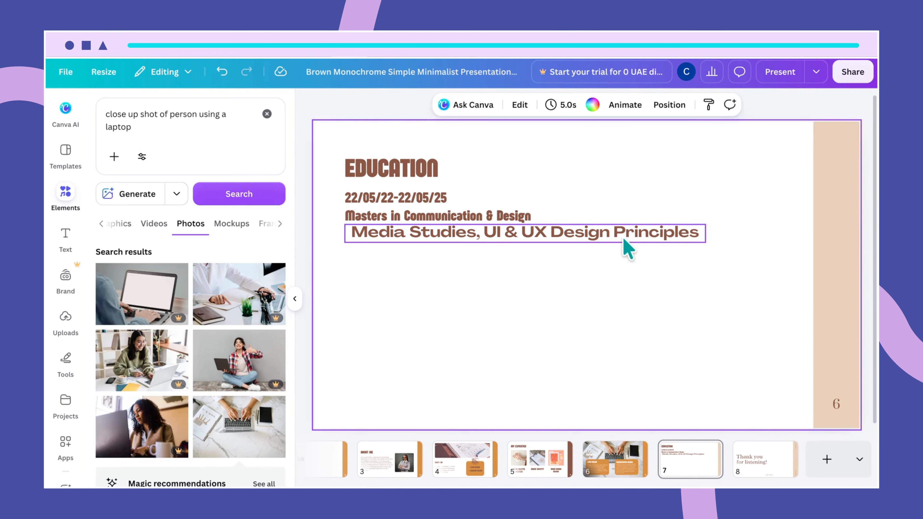
left_click_drag(621, 234, 612, 236)
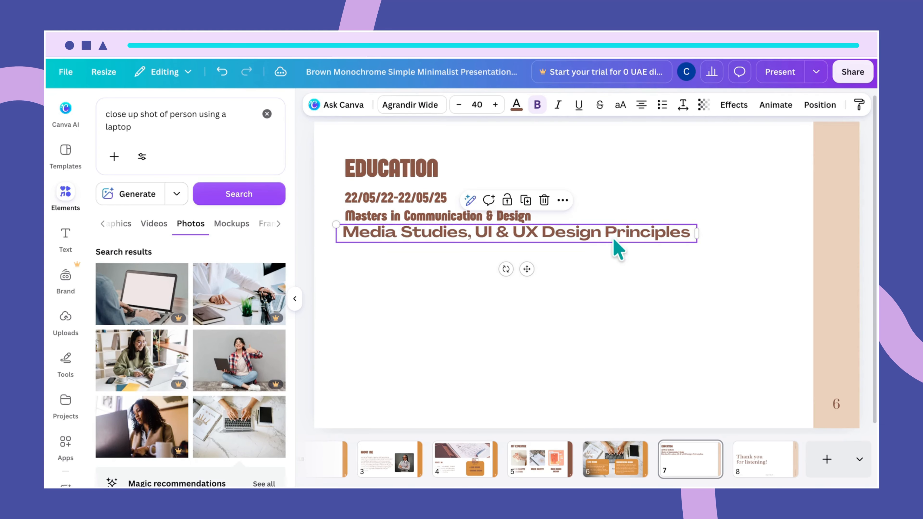
left_click(538, 106)
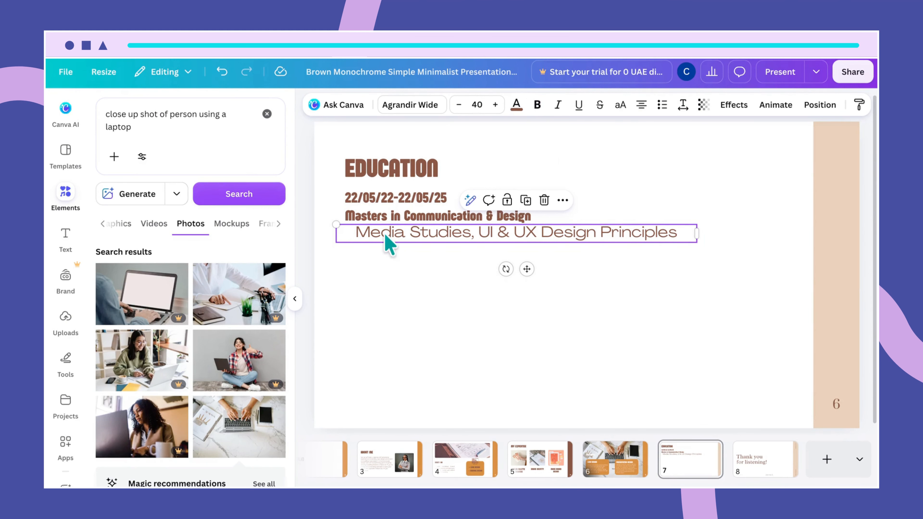
Left-align the "Media Studies, UI & UX Design Principles" text and line its box up with the left edge of the lines above.
left_click(350, 232)
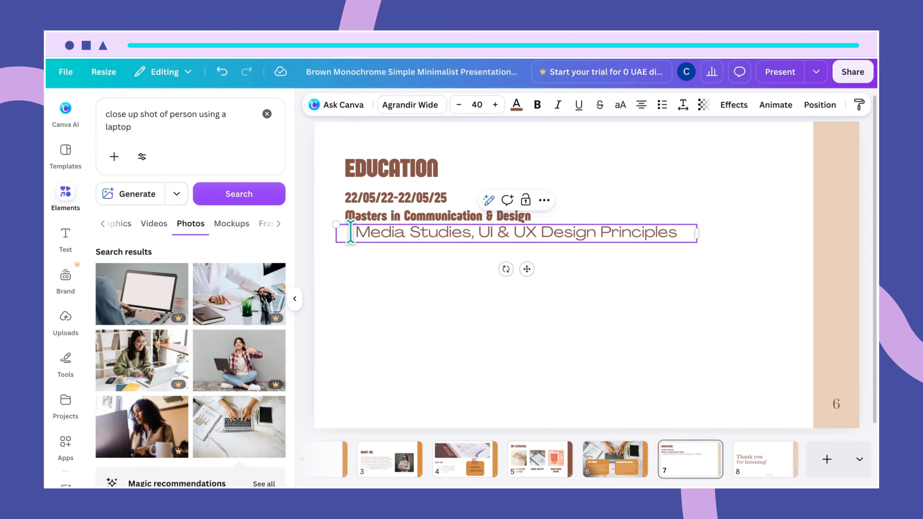
left_click(439, 294)
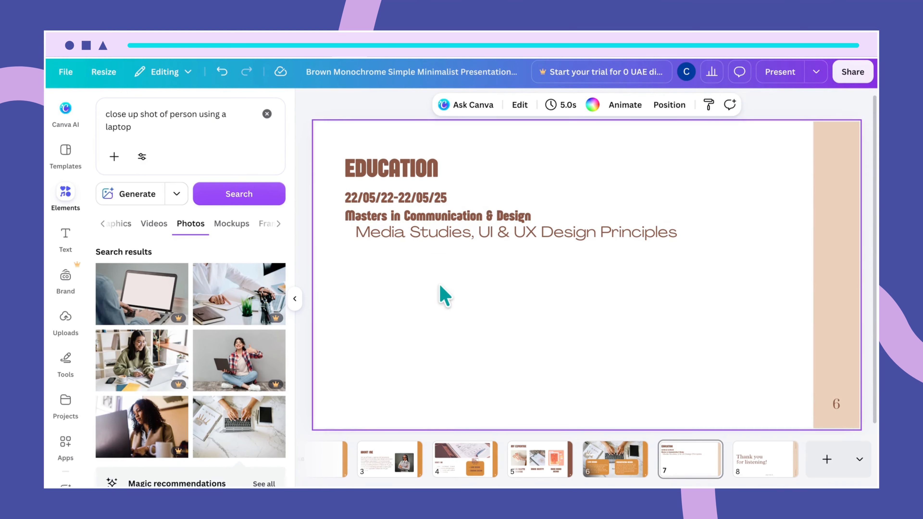
left_click(437, 241)
left_click_drag(437, 241, 421, 240)
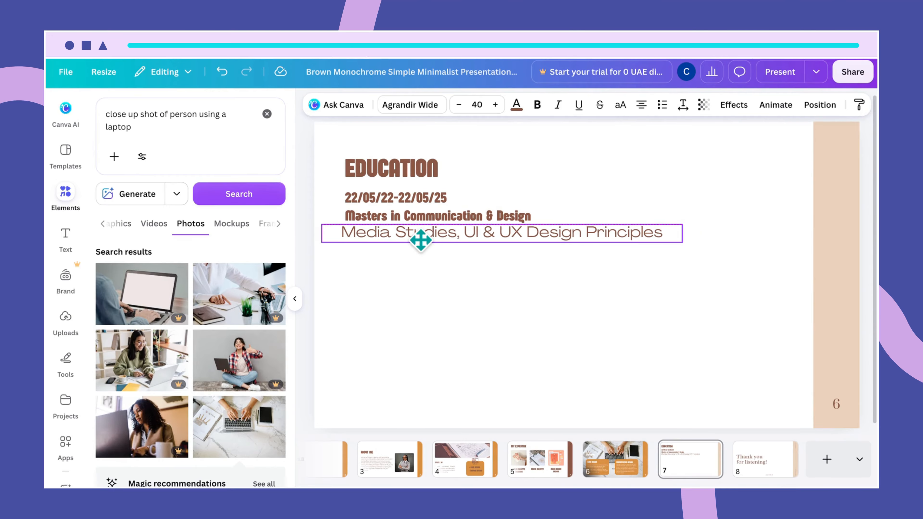
left_click(643, 106)
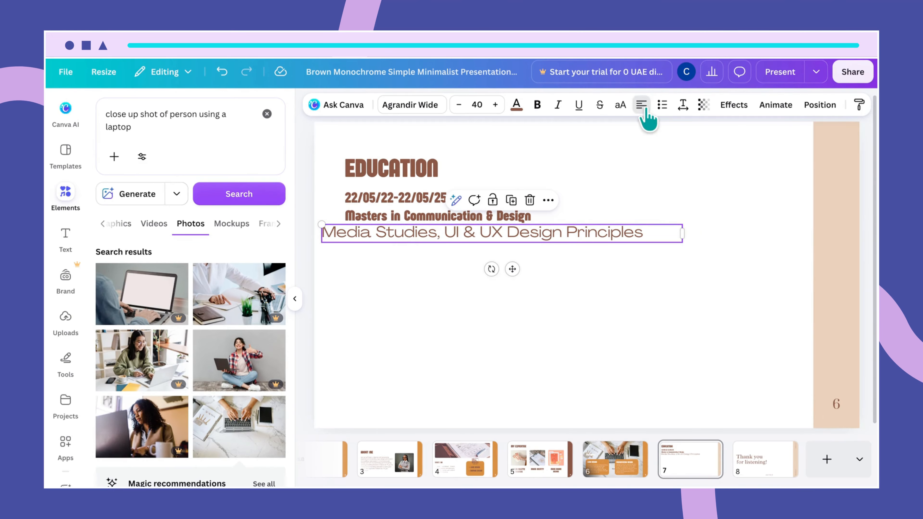
left_click_drag(623, 237, 645, 237)
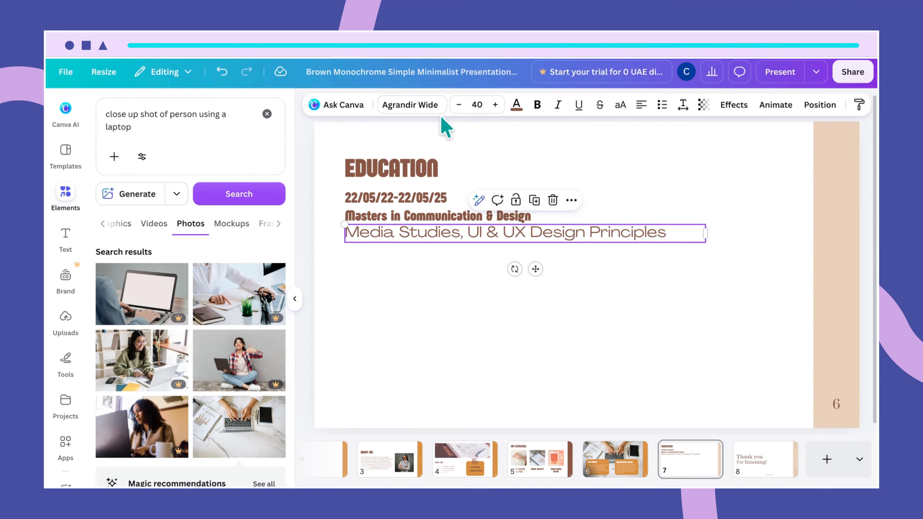
Set the font size of the "Media Studies, UI & UX Design Principles" line to 28.
left_click(479, 105)
type("28")
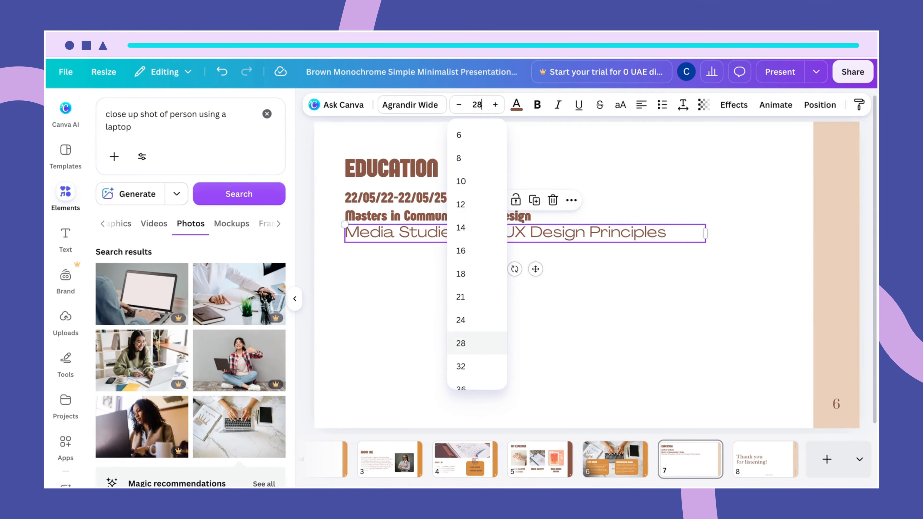
left_click(472, 343)
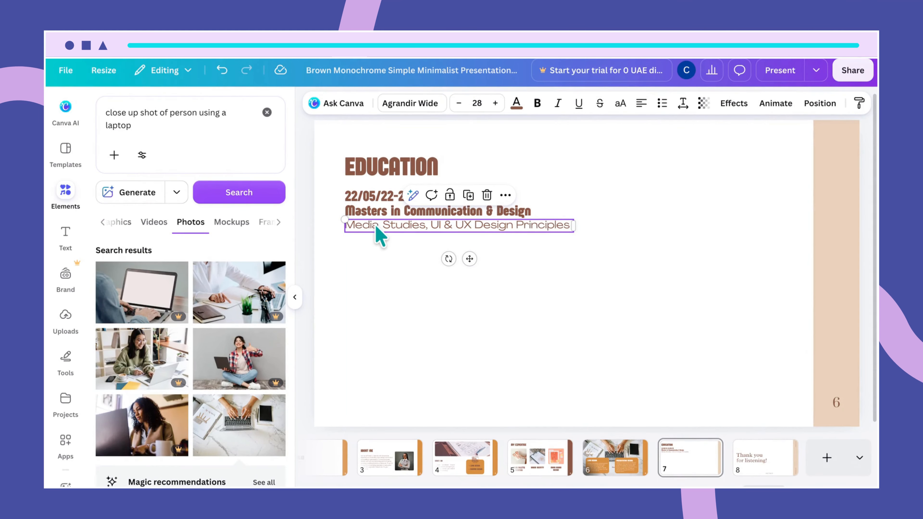
left_click(552, 265)
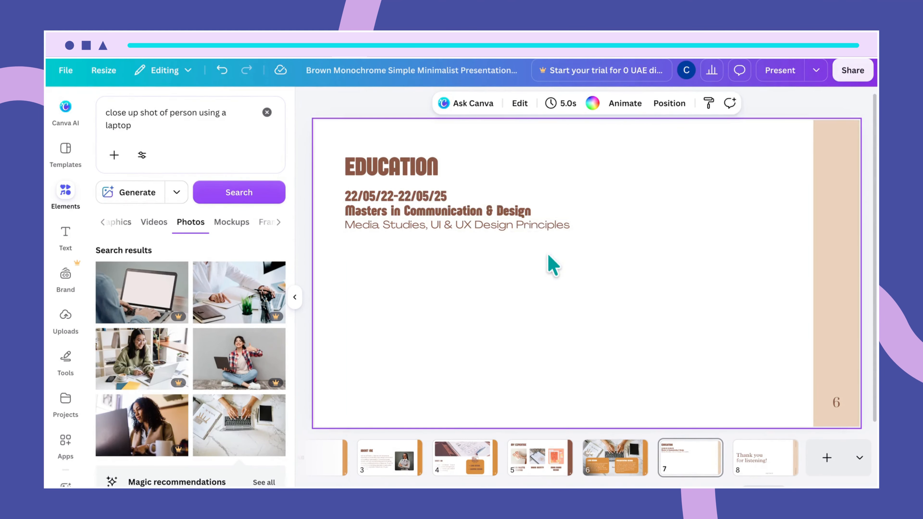
left_click(442, 210)
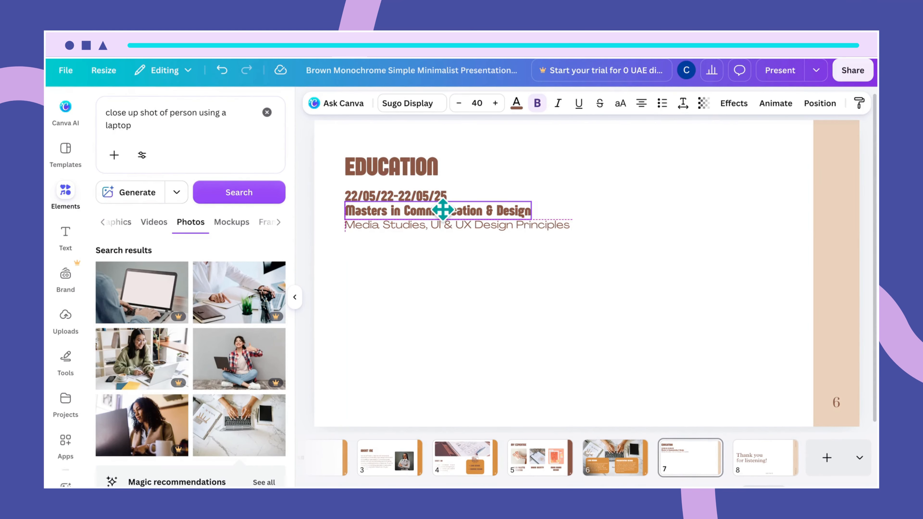
left_click_drag(443, 210, 442, 211)
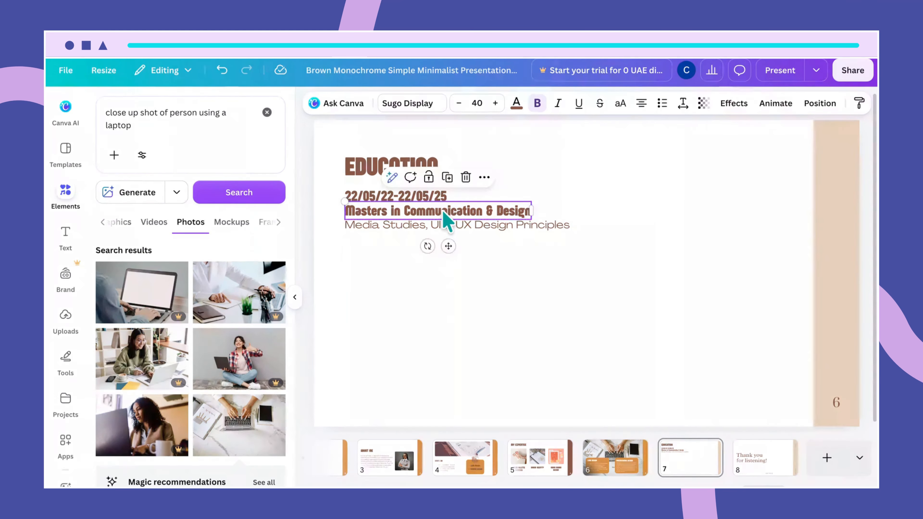
left_click(480, 249)
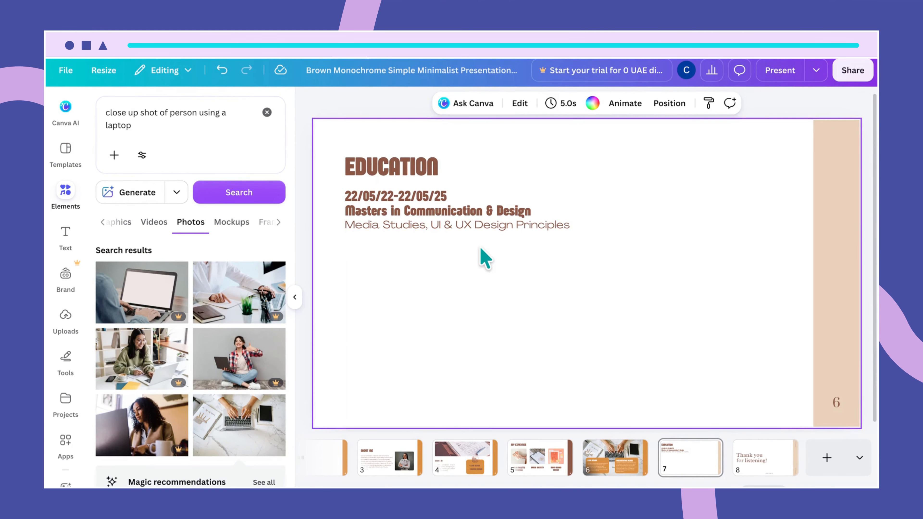
Duplicate the three text lines of the education entry and place the copy beside the original at the same height.
left_click_drag(485, 258, 377, 243)
left_click(425, 285)
left_click_drag(340, 186, 596, 220)
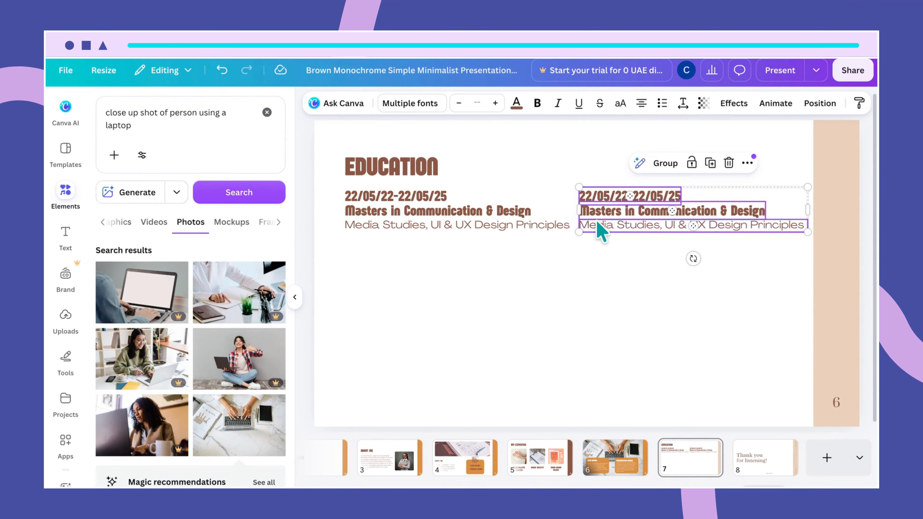
left_click(599, 270)
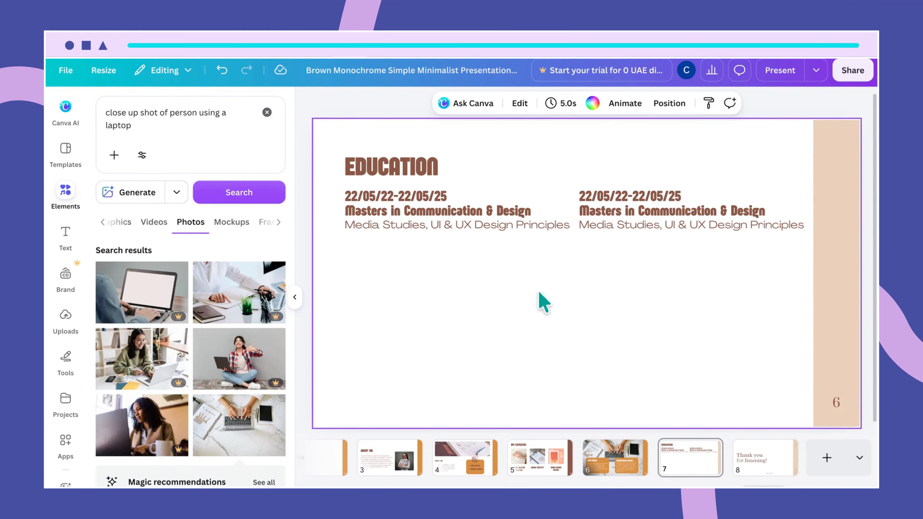
Copy the orange box behind Presentation Design from the Services slide onto the Education slide and set its corner rounding to 0.
left_click(607, 472)
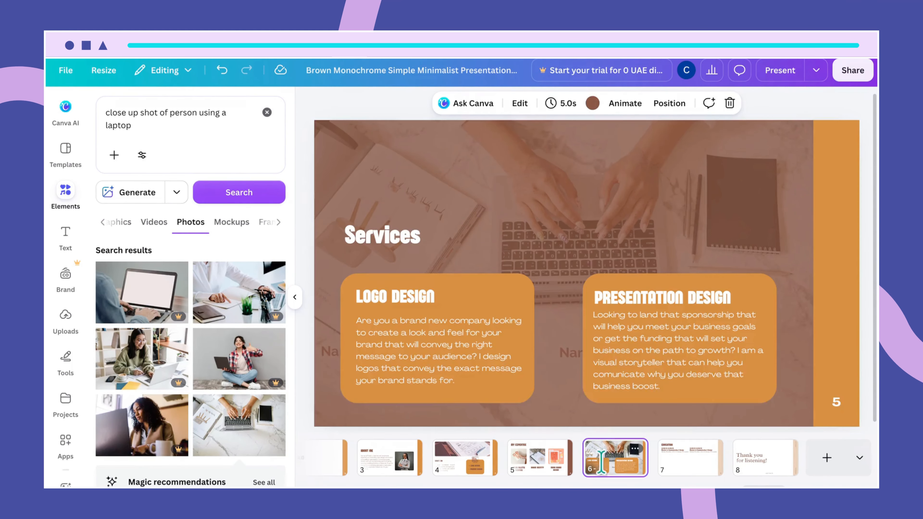
left_click(647, 401)
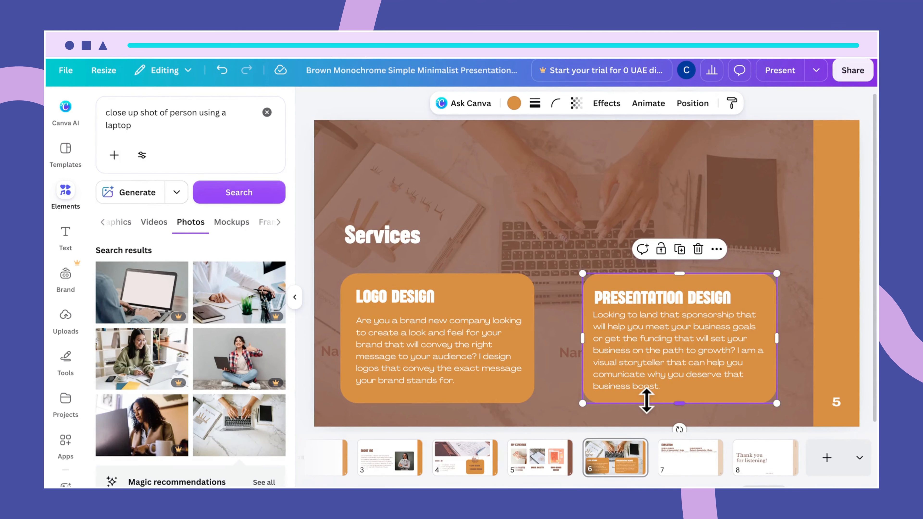
left_click(681, 461)
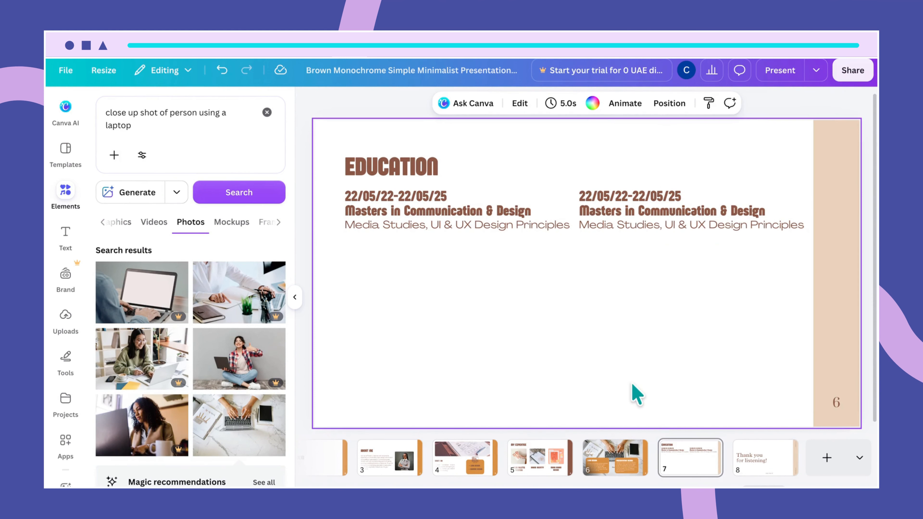
key("ctrl+v")
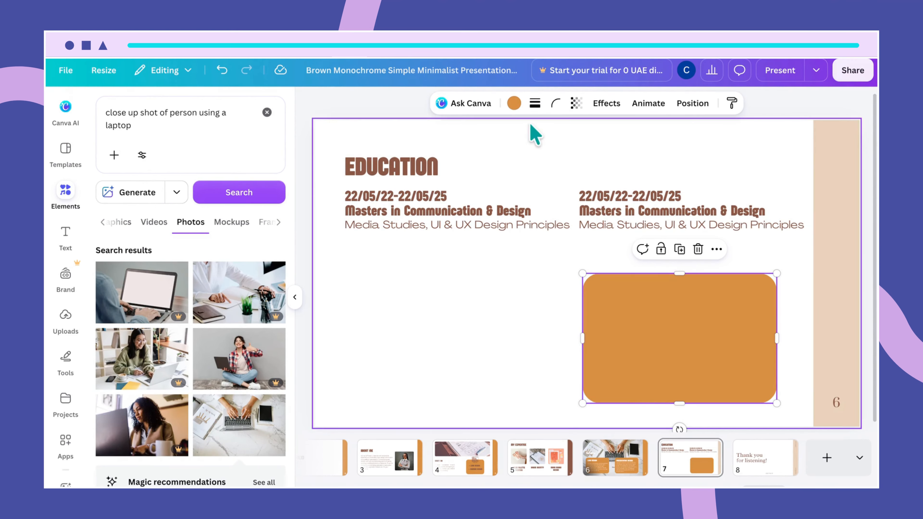
left_click(558, 104)
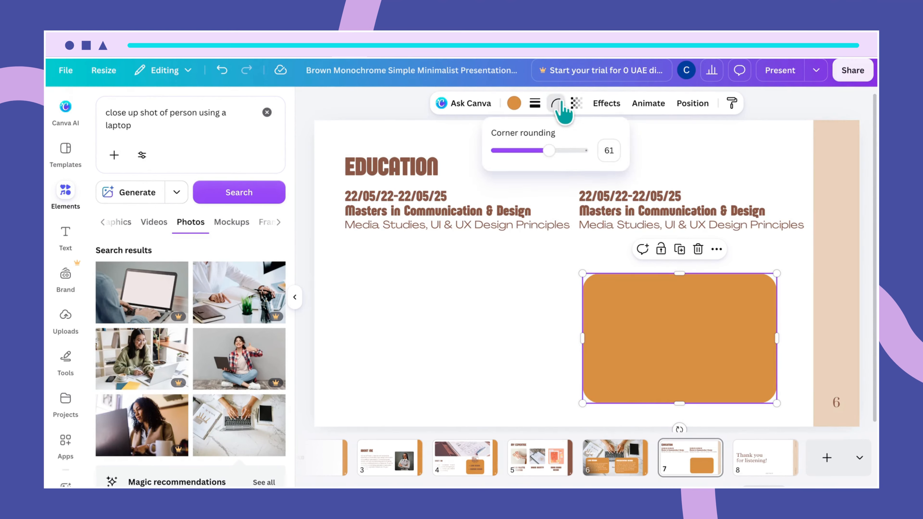
left_click_drag(549, 151, 248, 160)
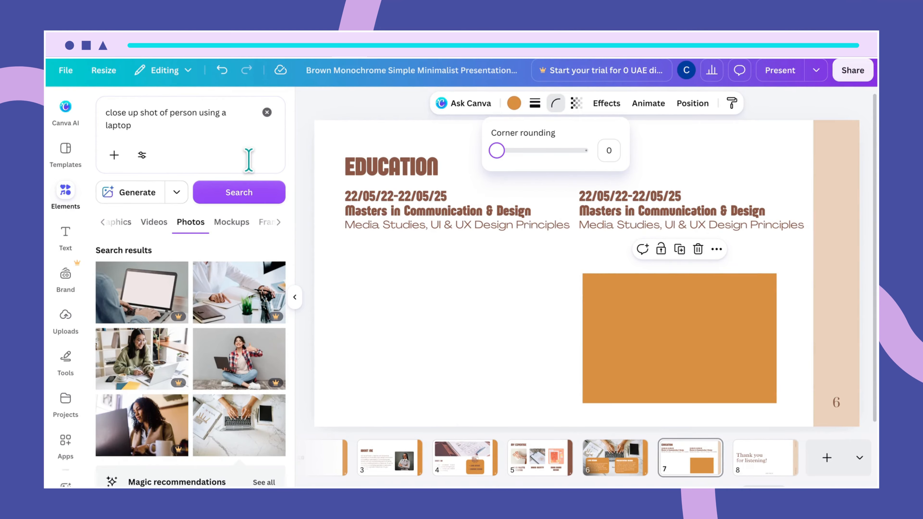
Move and resize the orange rectangle to fill the lower half of the slide's white area, and lock it in place.
left_click_drag(620, 382, 623, 404)
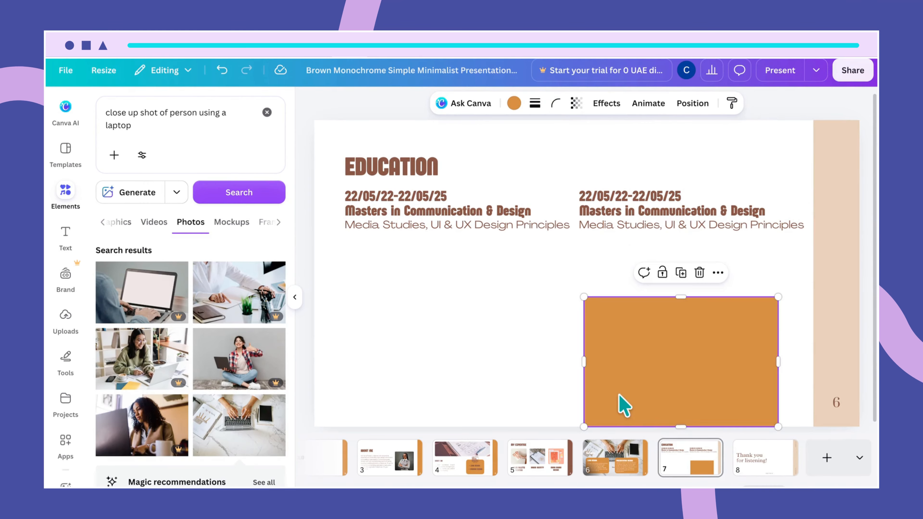
left_click_drag(583, 361, 315, 349)
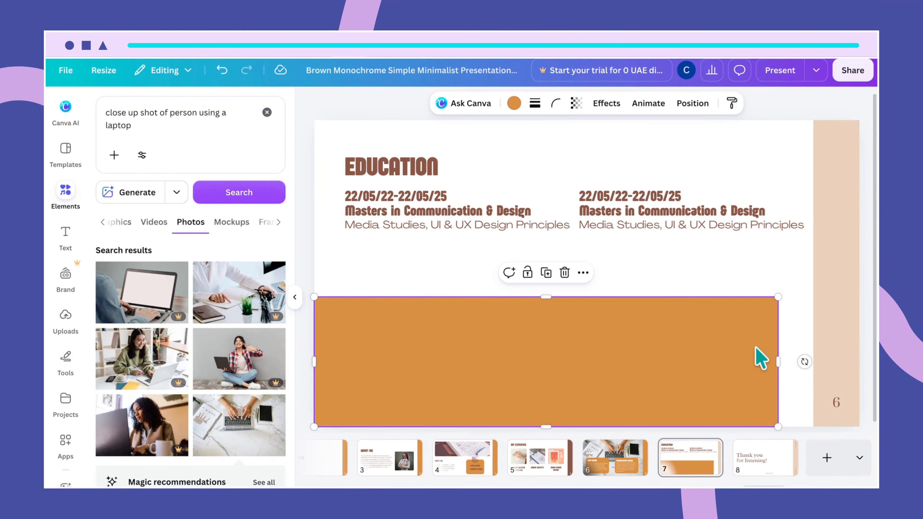
left_click_drag(777, 362, 813, 358)
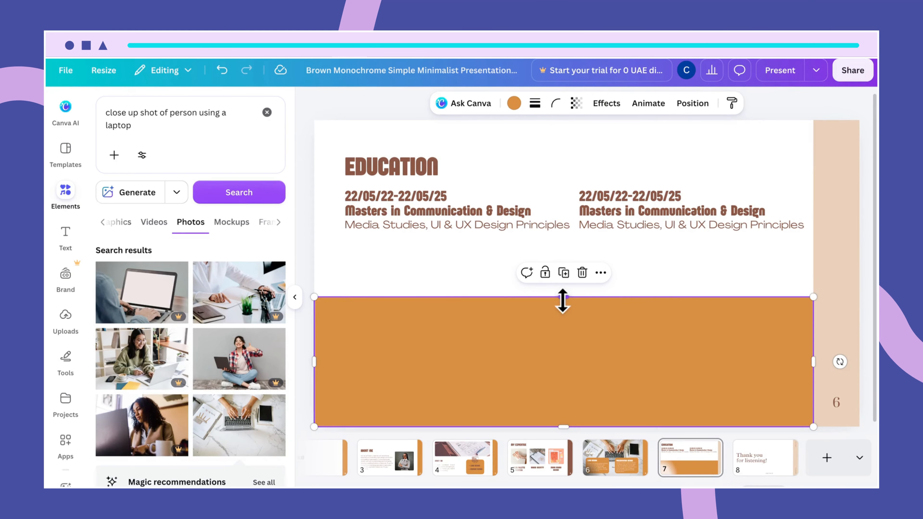
left_click_drag(563, 297, 562, 280)
left_click(647, 247)
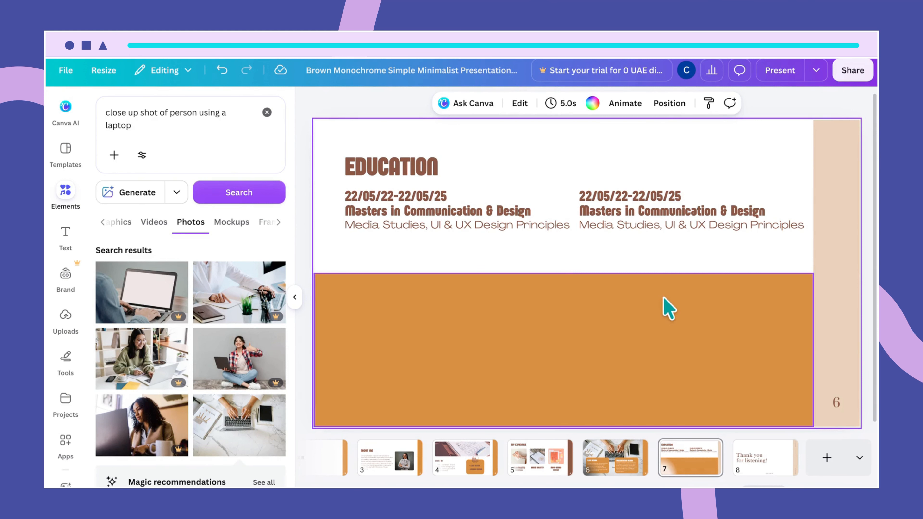
left_click(663, 305)
left_click(545, 250)
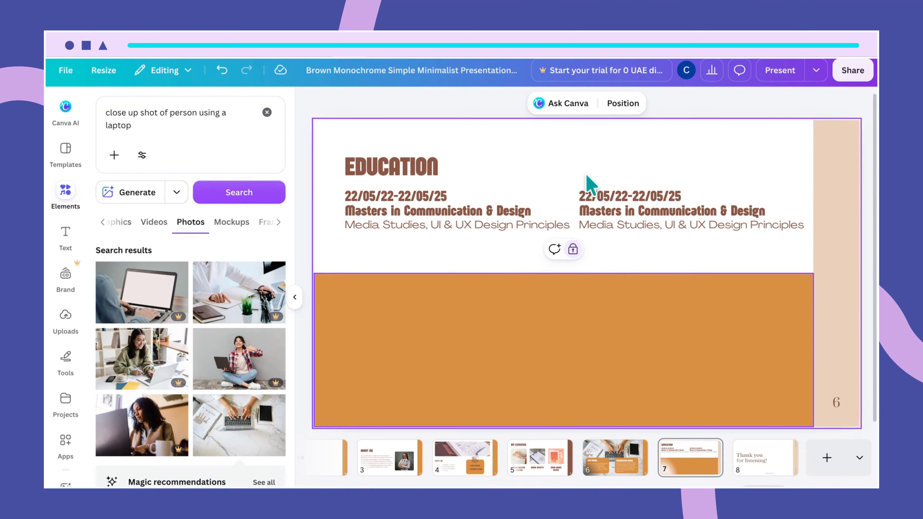
Group the right-hand education entry's three text lines and place a duplicate of the group on the left half of the orange rectangle.
left_click_drag(591, 182, 607, 239)
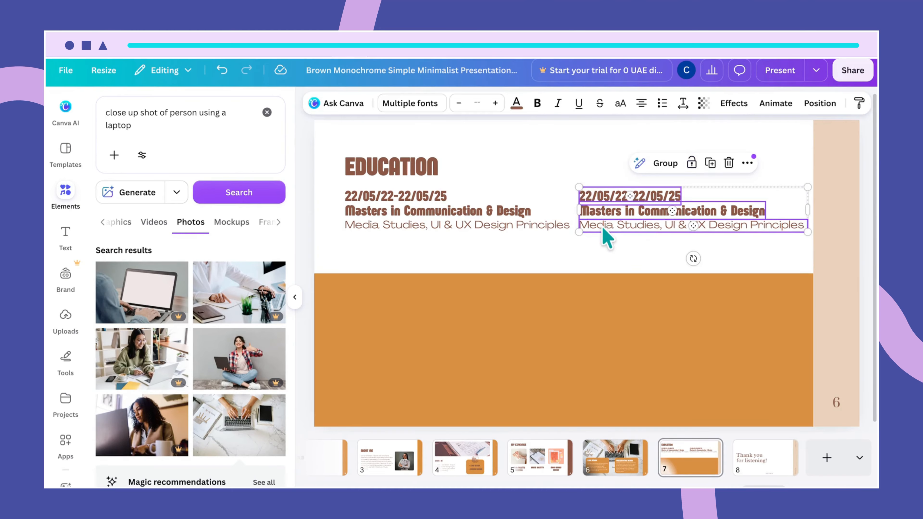
left_click(664, 163)
left_click(660, 254)
left_click(659, 213)
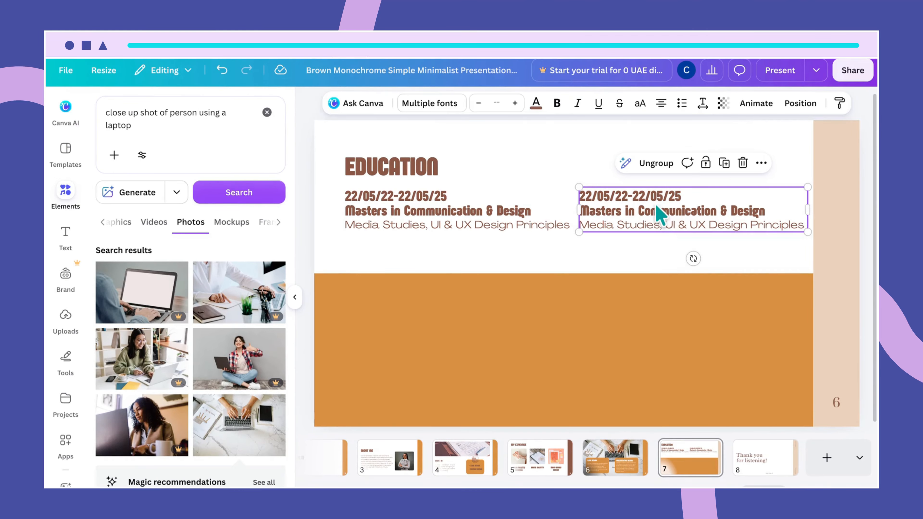
key("ctrl+d")
left_click_drag(659, 216, 406, 349)
left_click(619, 422)
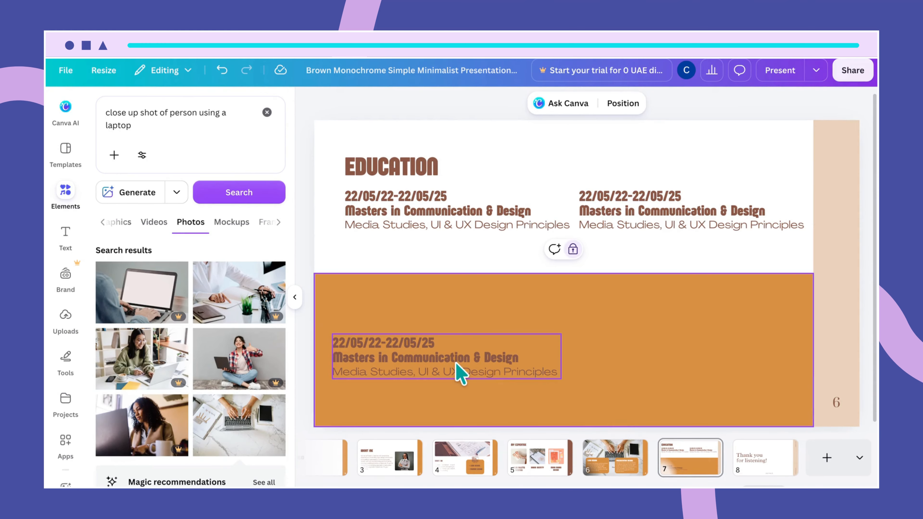
Duplicate the education entry on the orange rectangle and place the copy to its right at the same height.
left_click(457, 366)
key("ctrl+d")
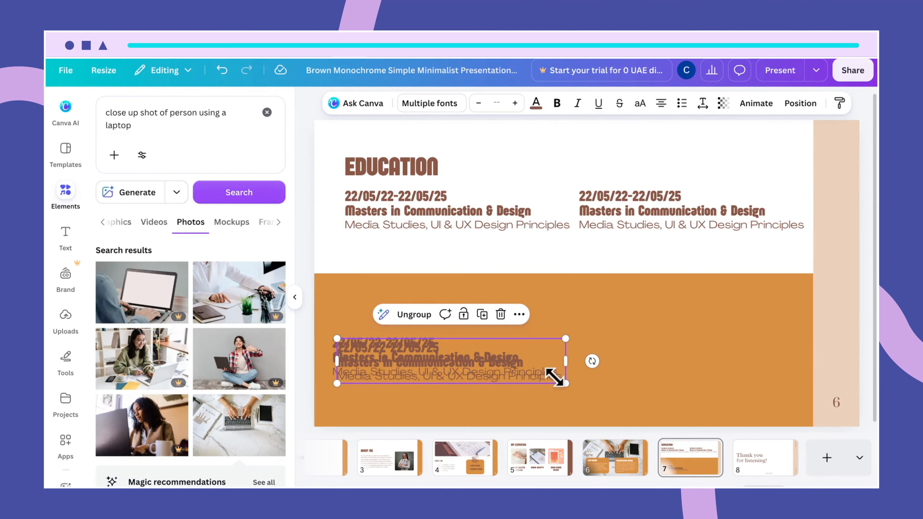
left_click_drag(536, 376, 762, 360)
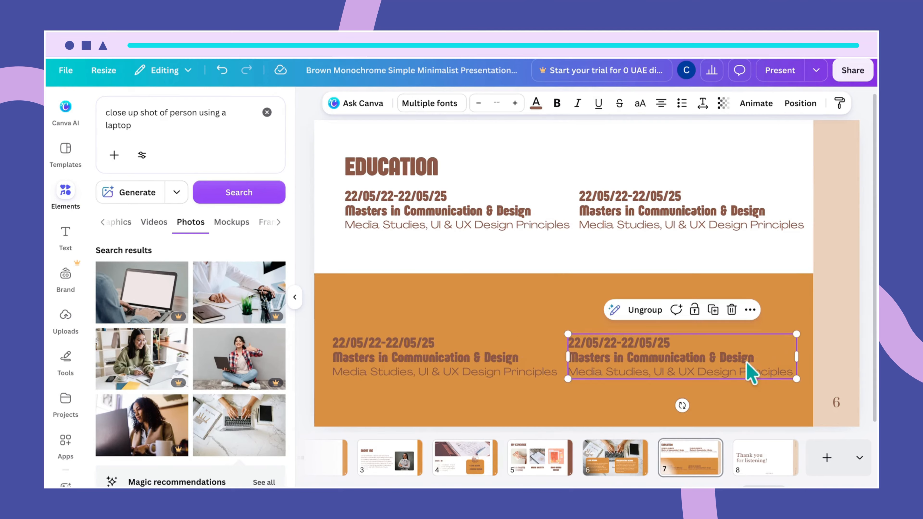
left_click(546, 404)
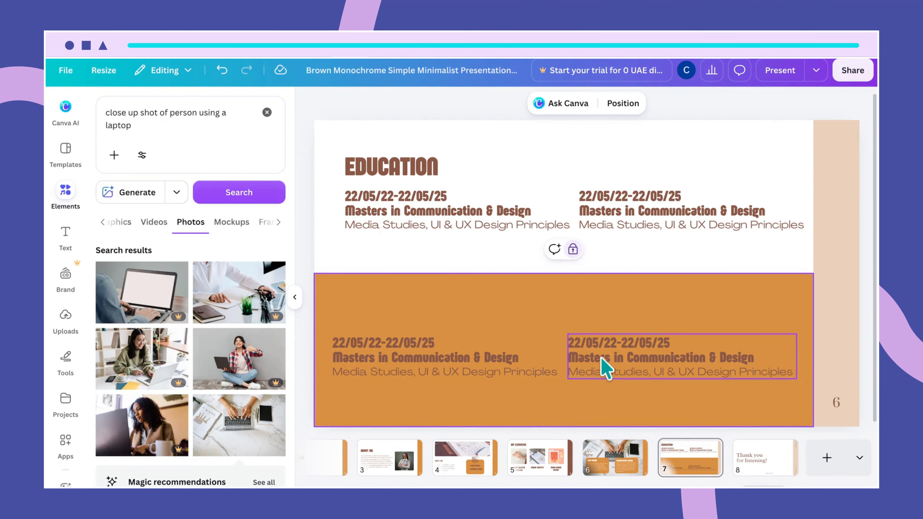
Shift both education entries on the orange rectangle slightly right so they sit beneath the two upper entries.
left_click_drag(600, 364, 608, 360)
left_click(581, 423)
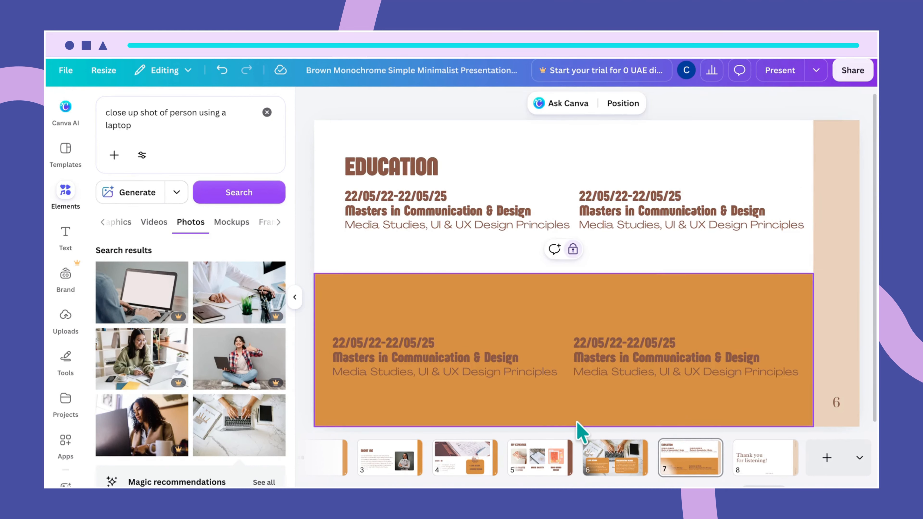
left_click_drag(383, 372, 391, 361)
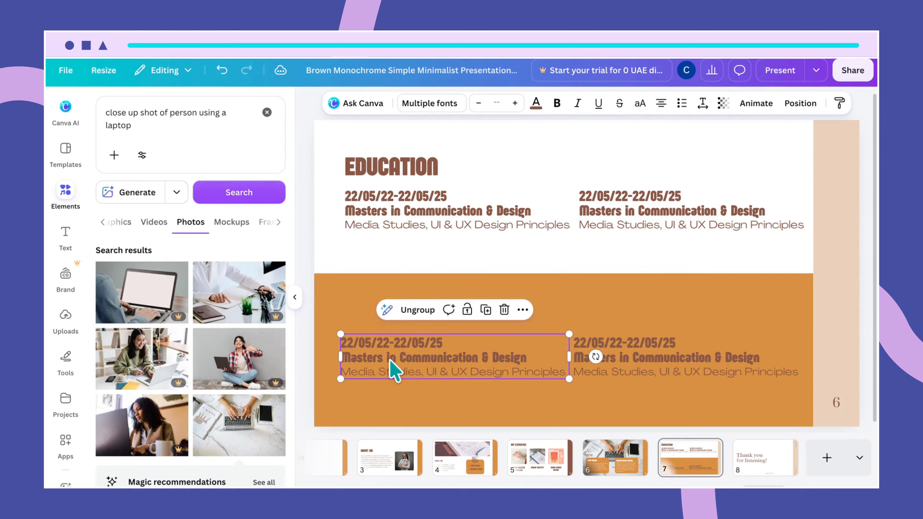
left_click(434, 408)
left_click(617, 356)
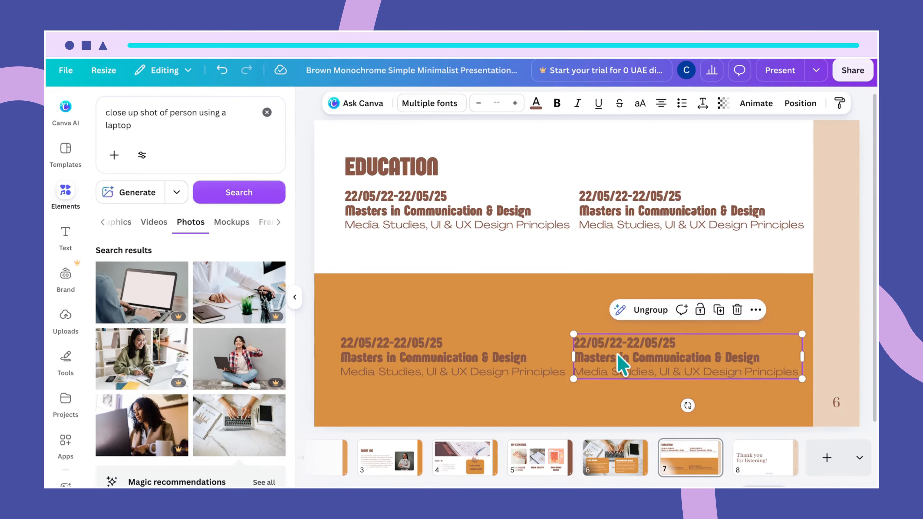
left_click_drag(618, 355, 623, 355)
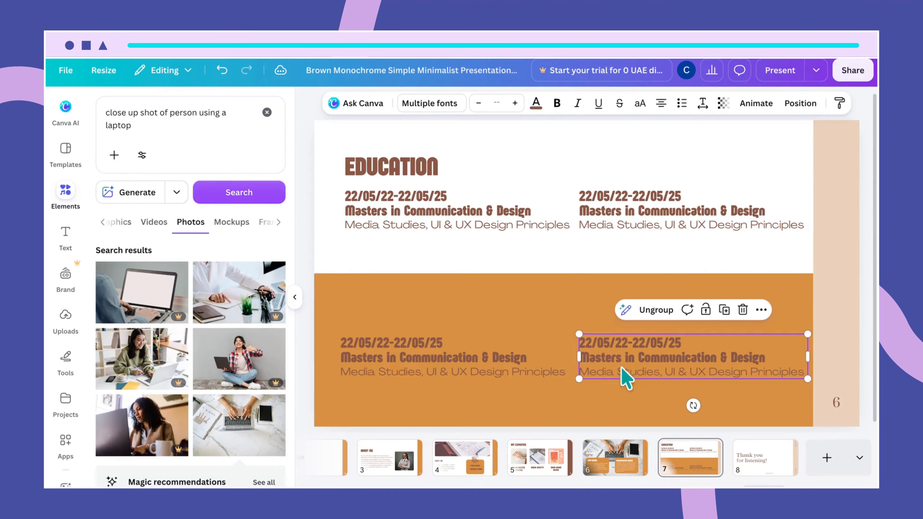
left_click(581, 413)
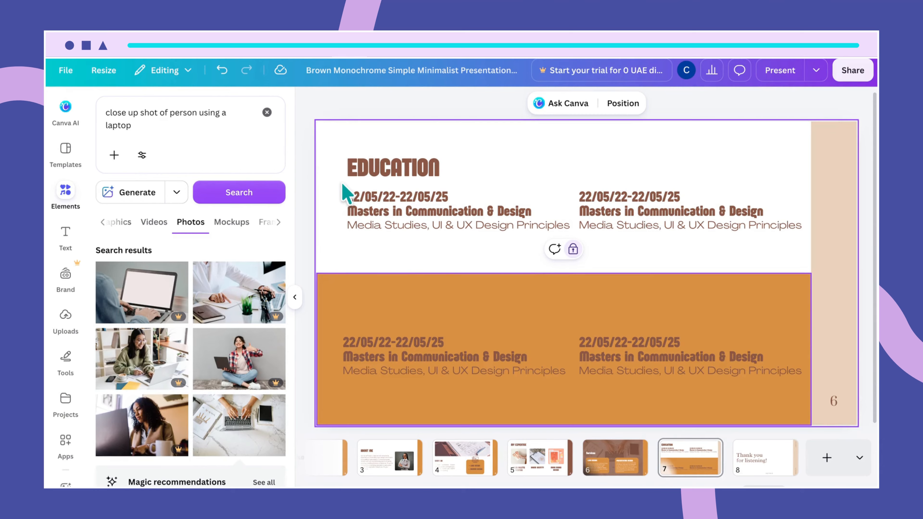
Group the upper-left education entry's text lines and move both upper entries slightly down, away from the EDUCATION heading.
left_click_drag(342, 182, 360, 244)
left_click(360, 244)
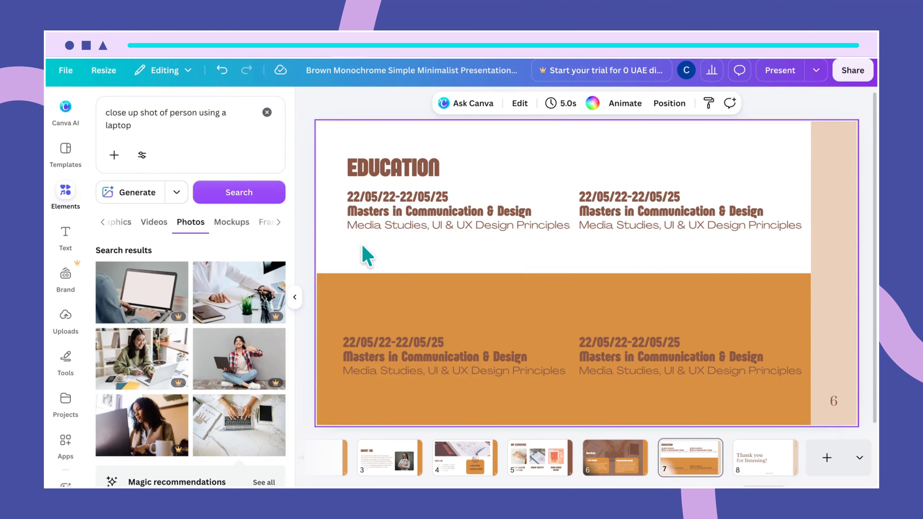
left_click_drag(342, 200, 393, 221)
left_click(432, 164)
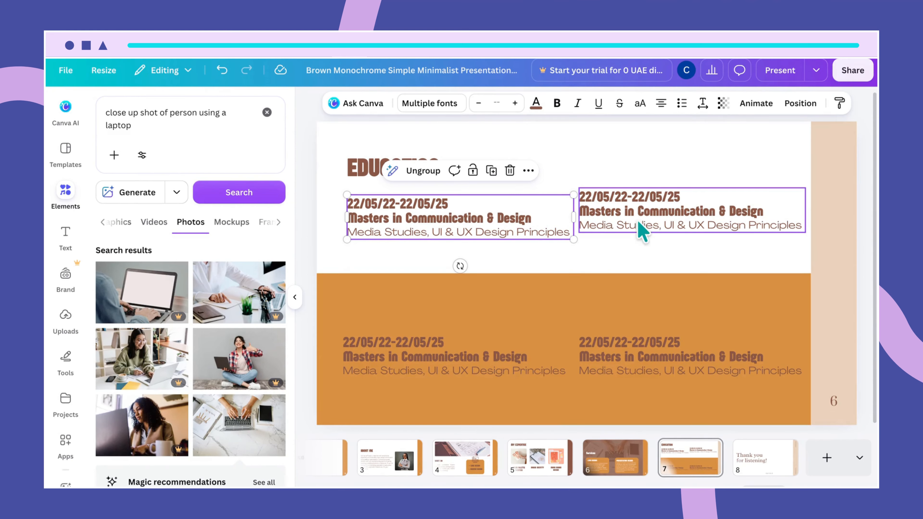
left_click_drag(640, 215, 639, 221)
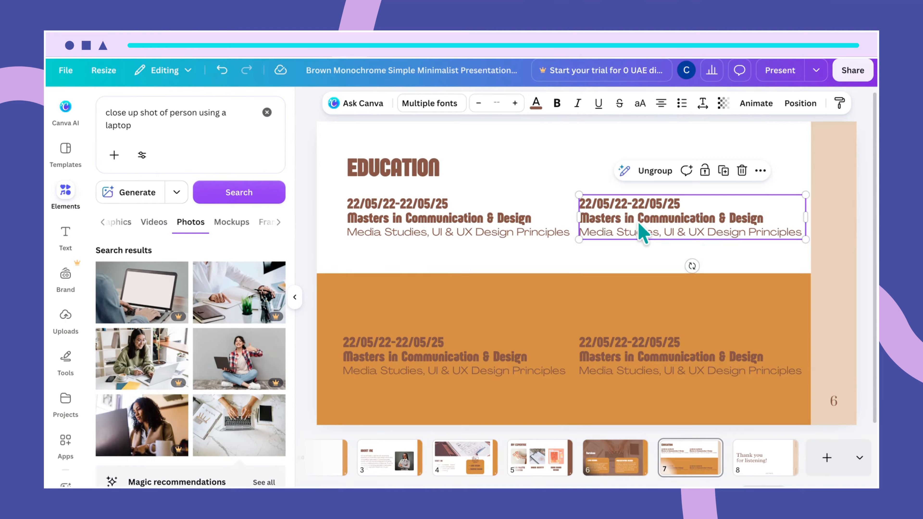
Align the left edges of the two education entries on the orange rectangle with the entries above them.
left_click(451, 365)
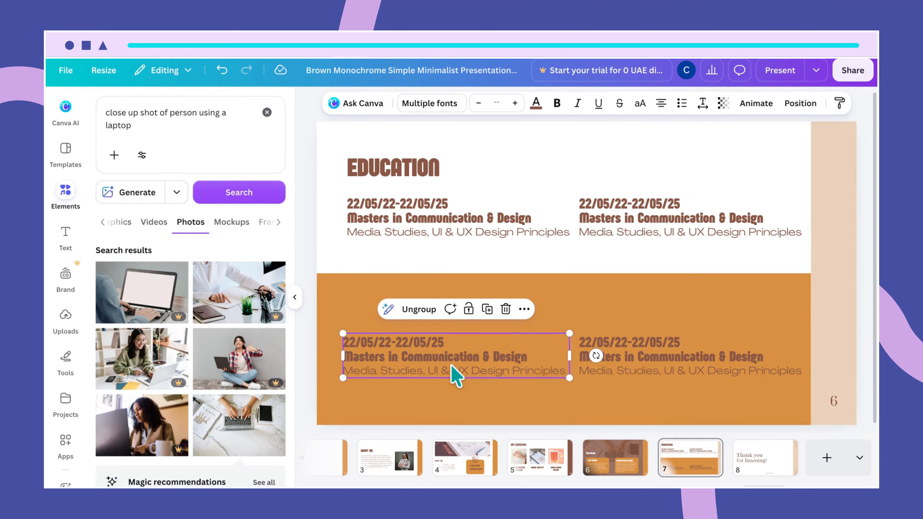
left_click_drag(451, 365, 456, 364)
left_click(599, 359)
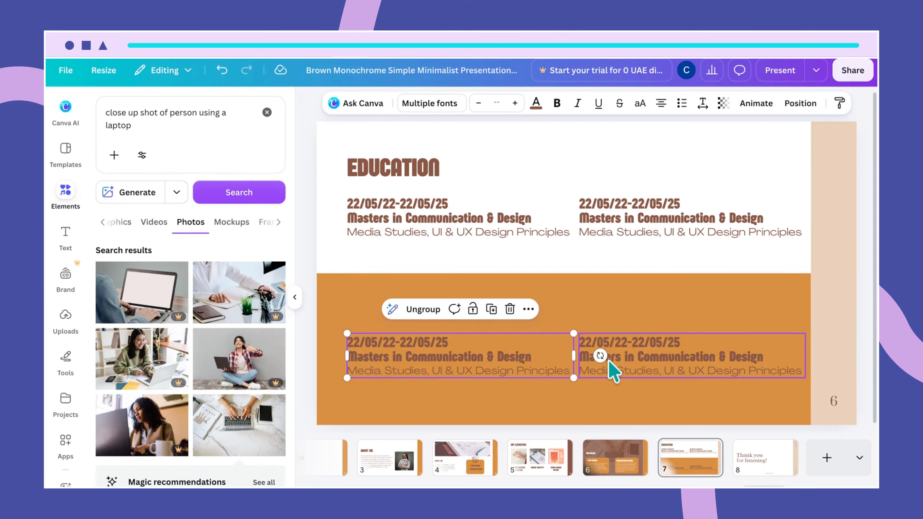
left_click_drag(606, 361, 607, 359)
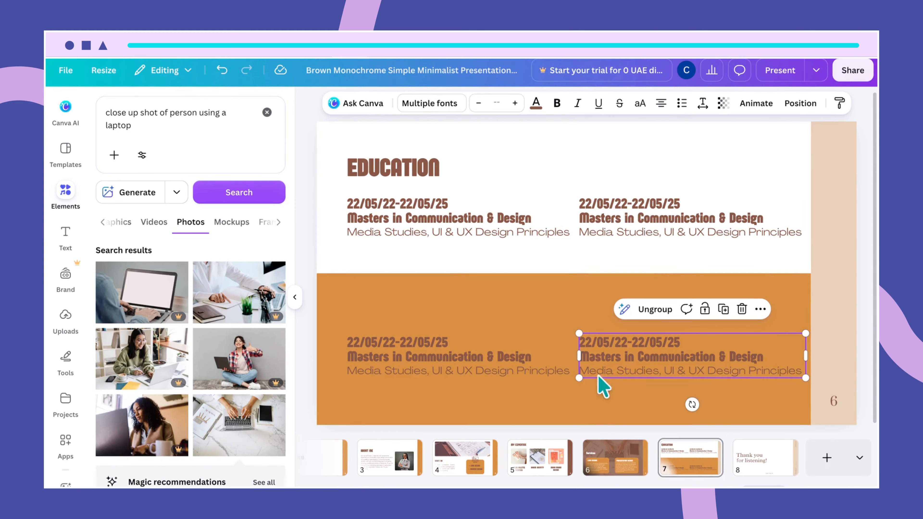
left_click(572, 394)
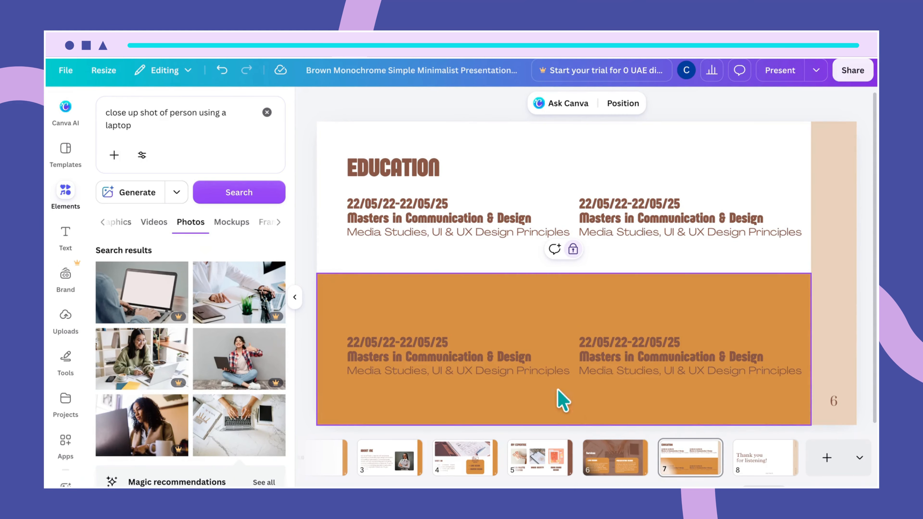
Change the text colour of both education entries on the orange rectangle to white (#ffffff).
left_click(504, 376)
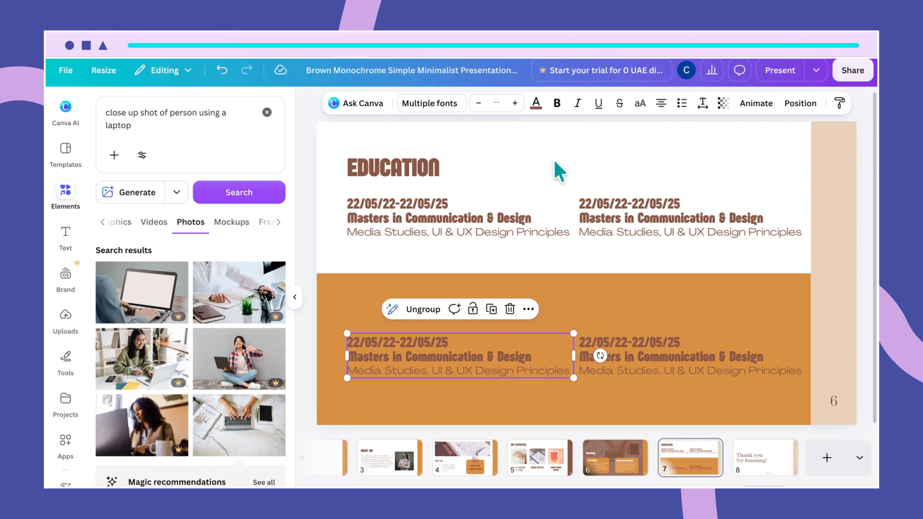
left_click(536, 104)
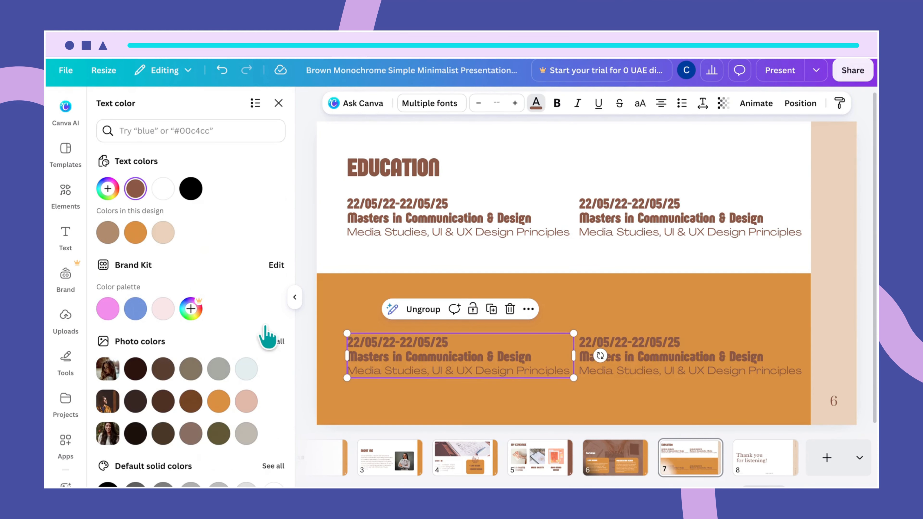
left_click(162, 190)
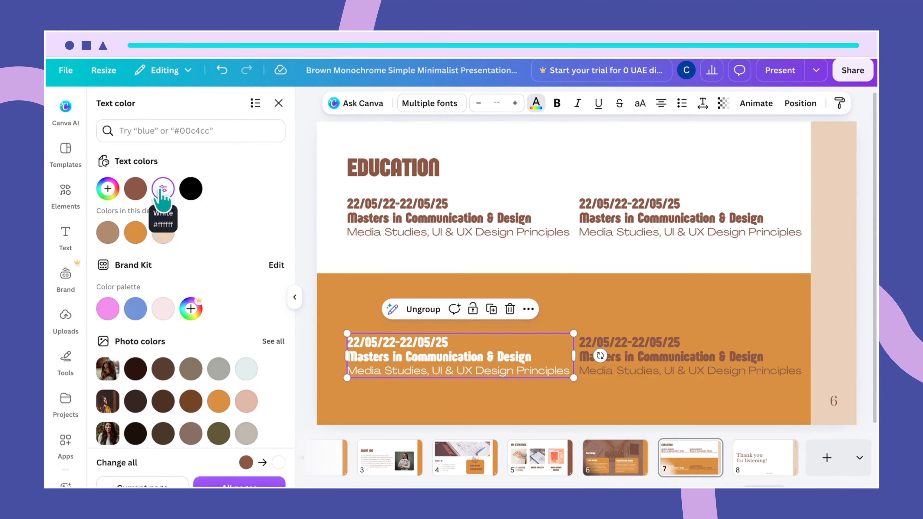
left_click(438, 409)
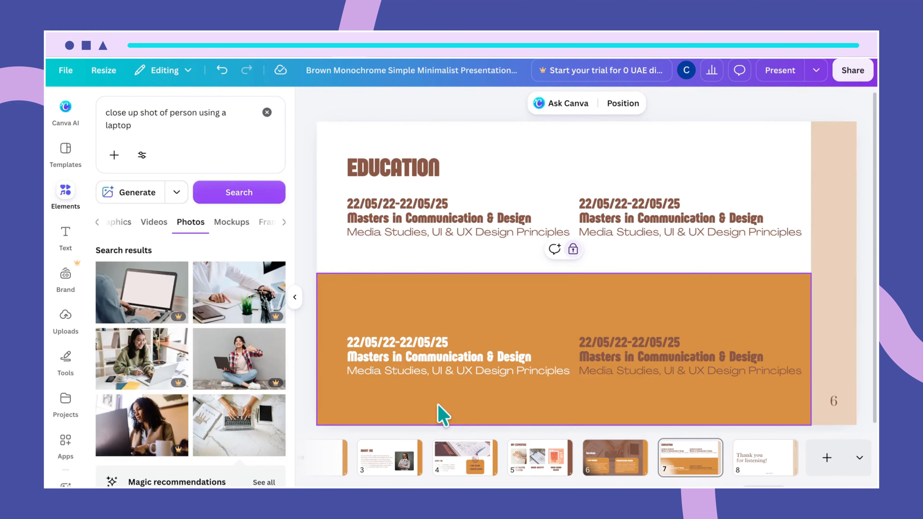
left_click(655, 366)
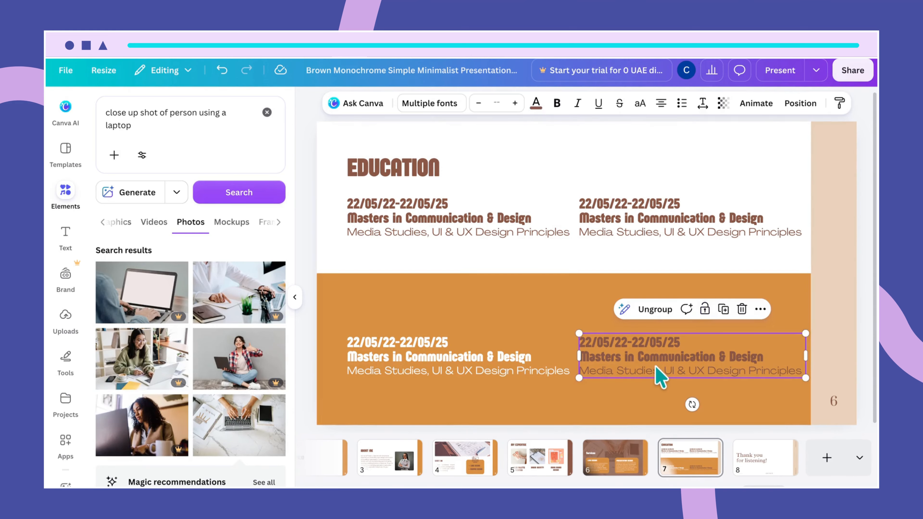
left_click(536, 104)
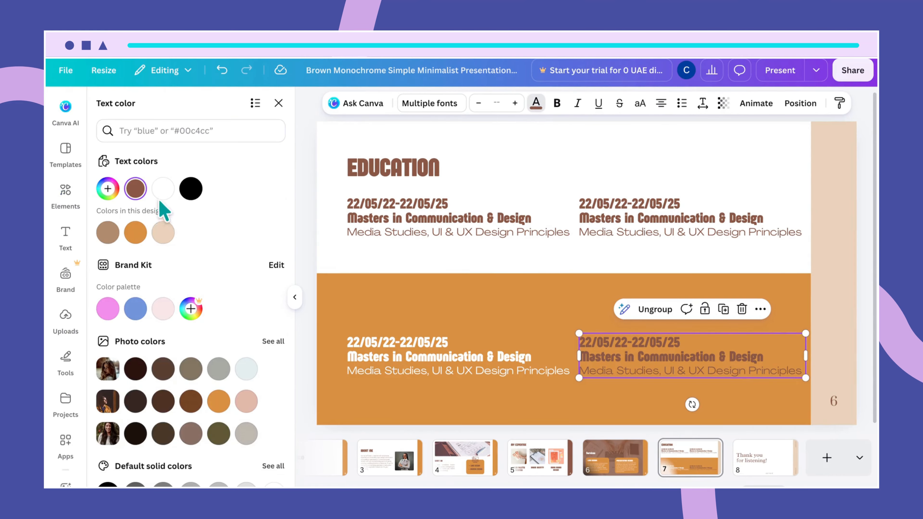
left_click(163, 188)
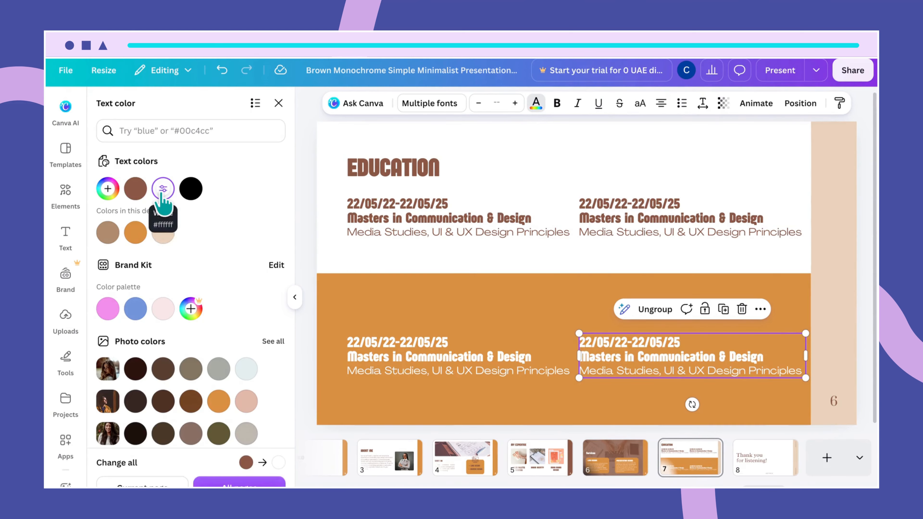
left_click(610, 420)
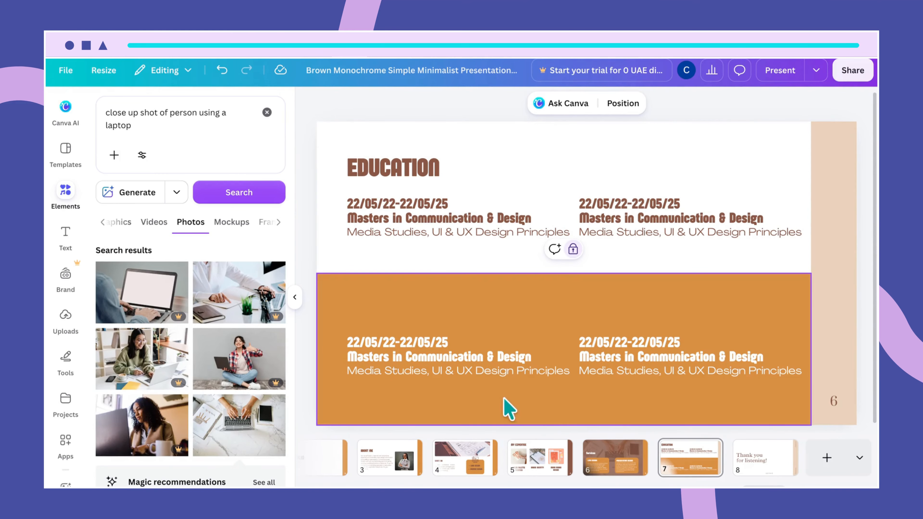
Shift the two education entries in the first column slightly left, keeping them aligned, and lower the upper one a little.
left_click(471, 380)
left_click_drag(471, 380, 456, 372)
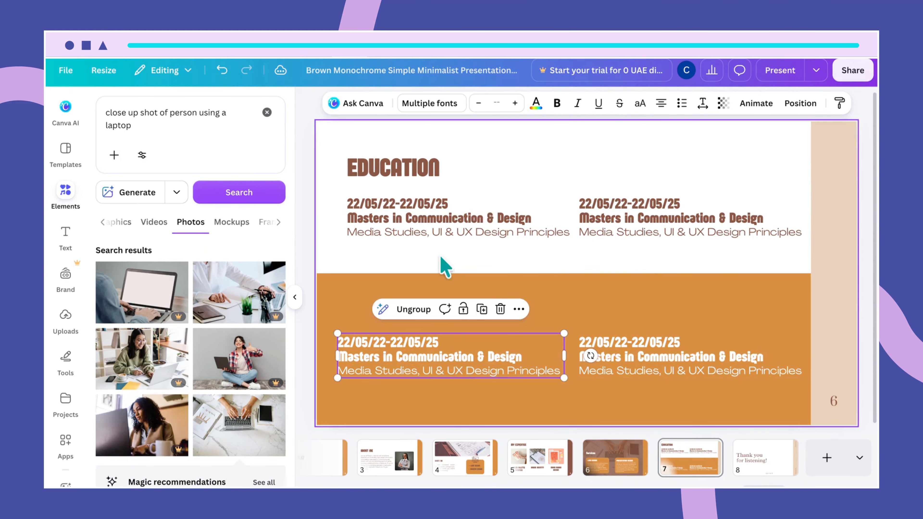
left_click(417, 234)
mouse_move(418, 231)
left_mouse_down()
mouse_move(408, 214)
mouse_move(401, 224)
mouse_move(414, 214)
mouse_move(406, 215)
mouse_move(417, 221)
left_mouse_up()
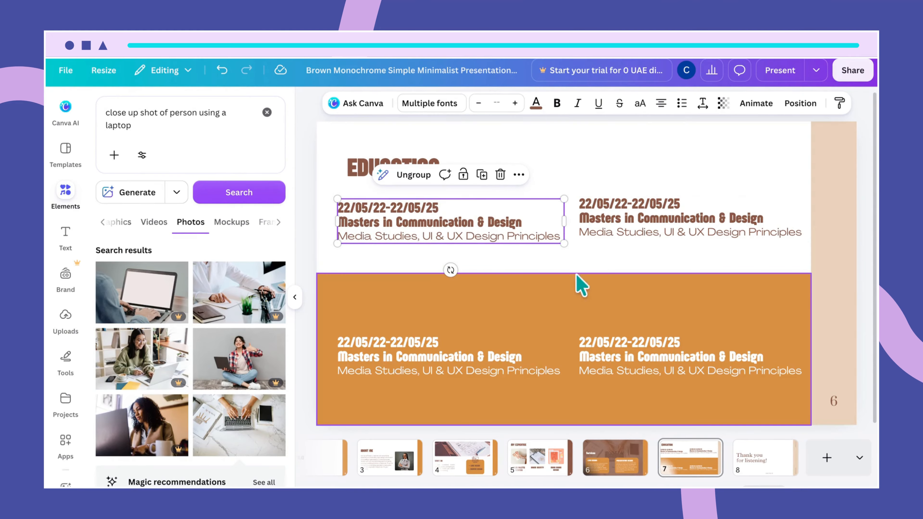
Lower the upper education entry in the second column to line up with the entry beside it.
left_click(623, 226)
left_click_drag(623, 224, 621, 227)
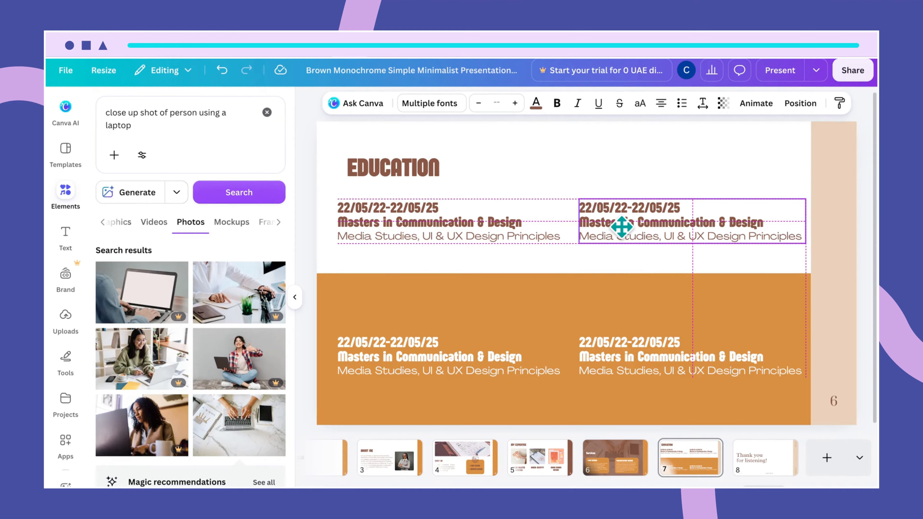
left_click_drag(622, 227, 621, 228)
left_click(588, 260)
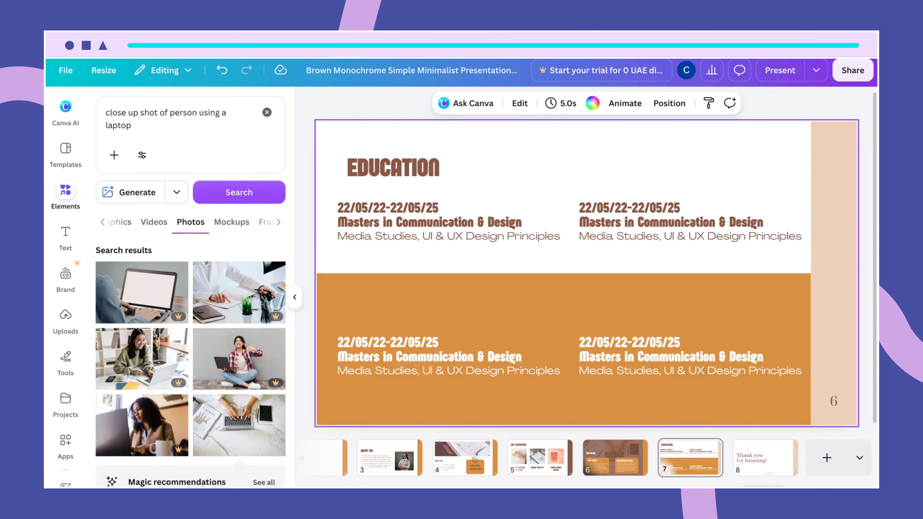
Recolour the beige vertical bar at the slide's edge to the design's dark brown.
scroll(587, 273, "up", 5)
scroll(587, 272, "down", 10)
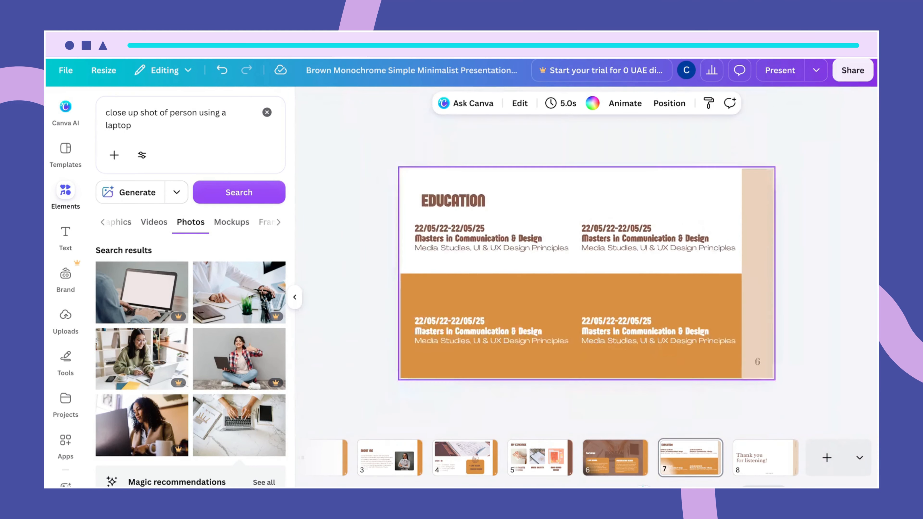
scroll(587, 272, "down", 5)
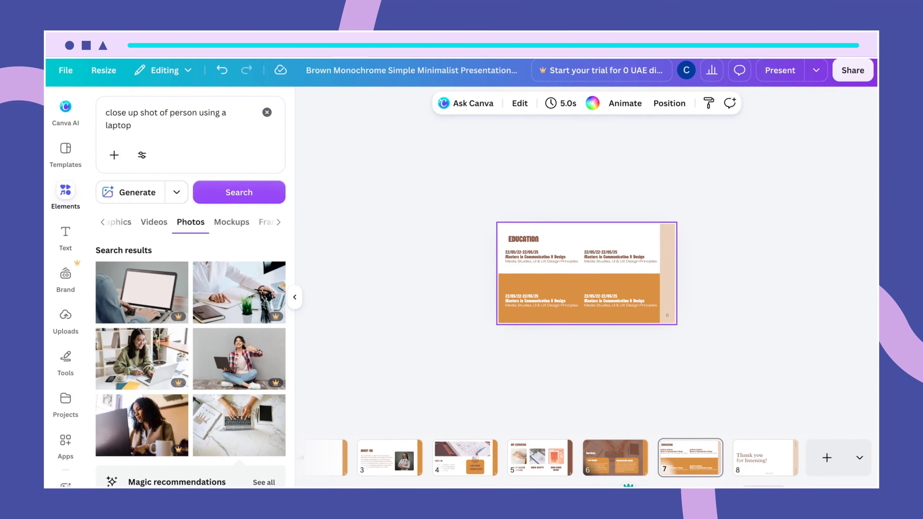
scroll(587, 273, "up", 5)
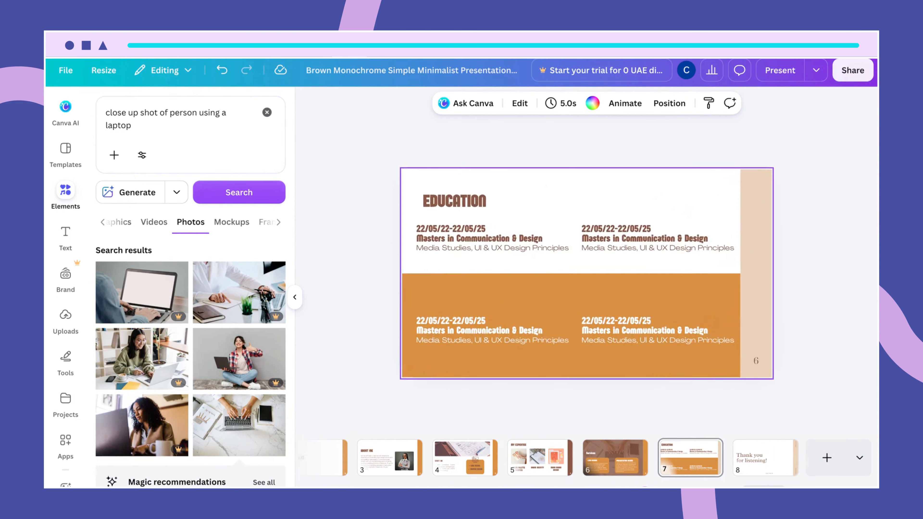
scroll(587, 272, "up", 2)
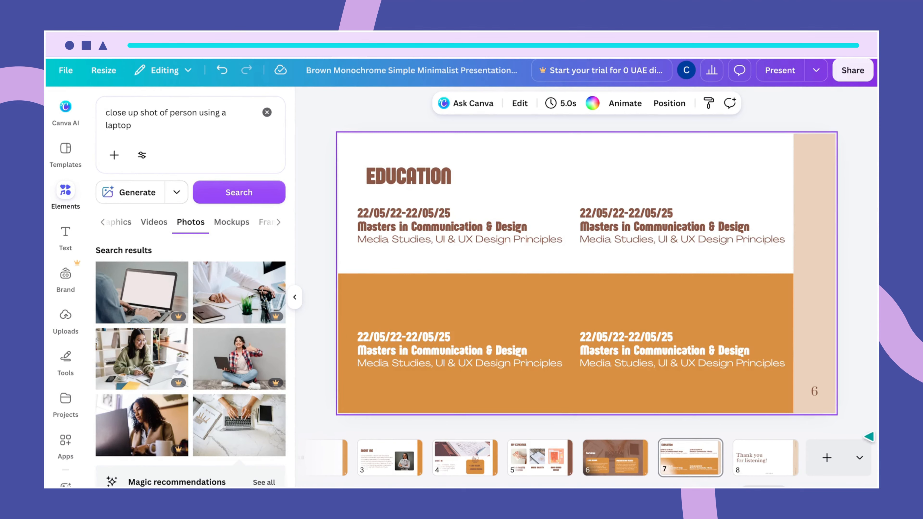
left_click(832, 349)
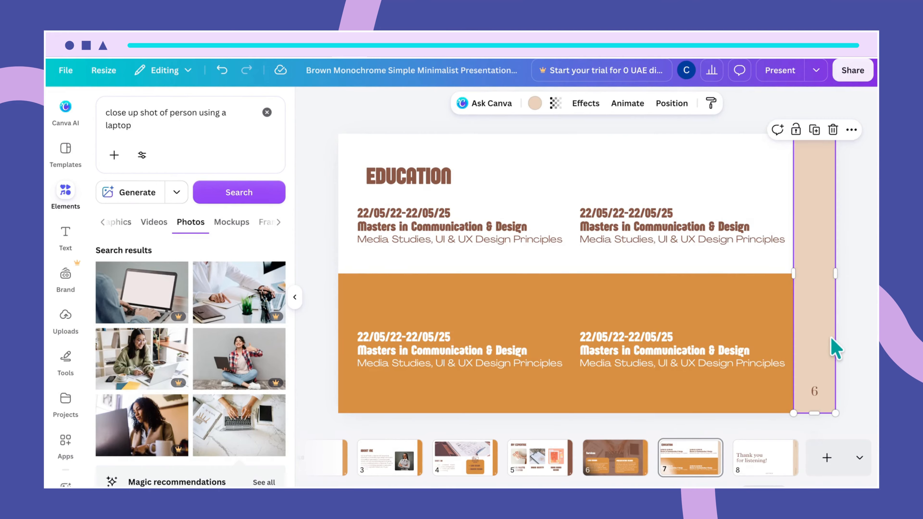
left_click(535, 104)
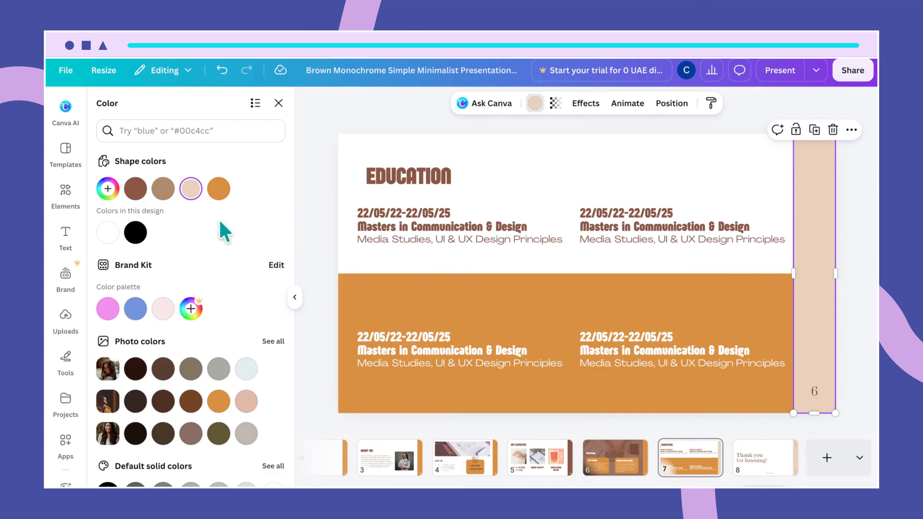
left_click(136, 188)
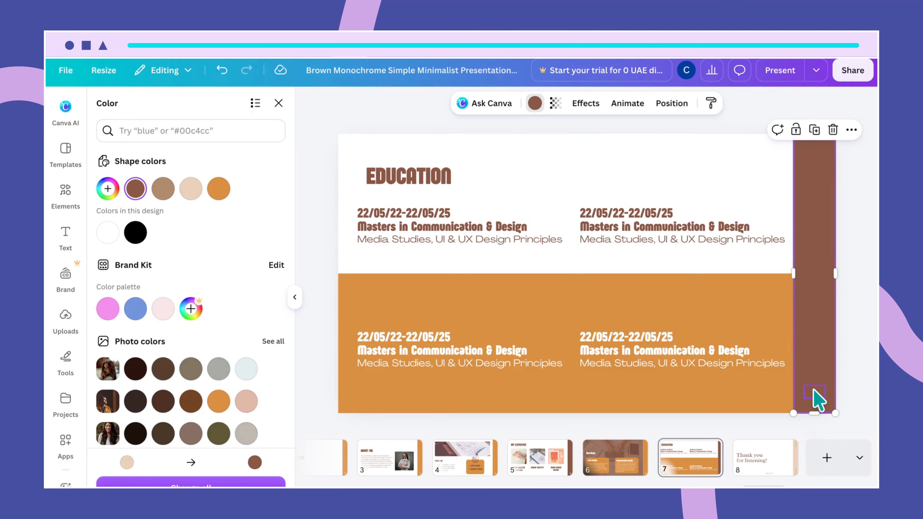
Check the page number's styling on the Services slide and return to the Education slide.
left_click(813, 396)
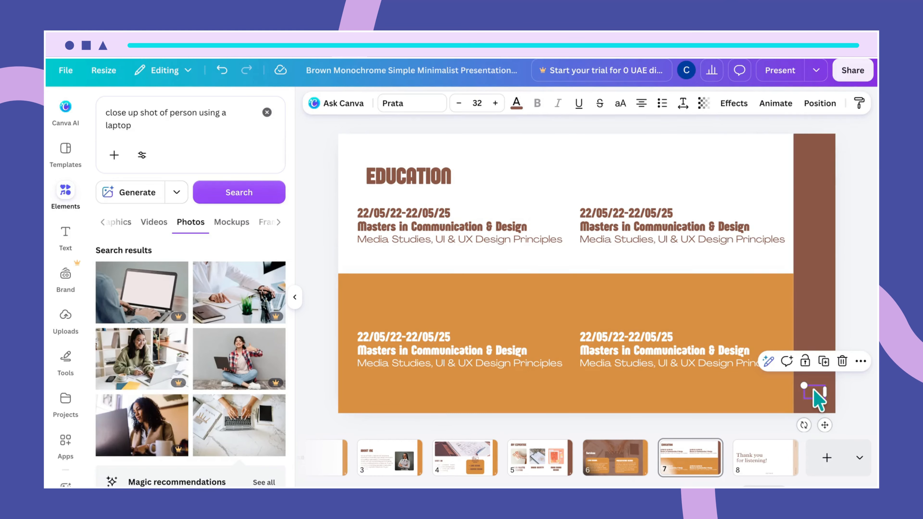
left_click(813, 390)
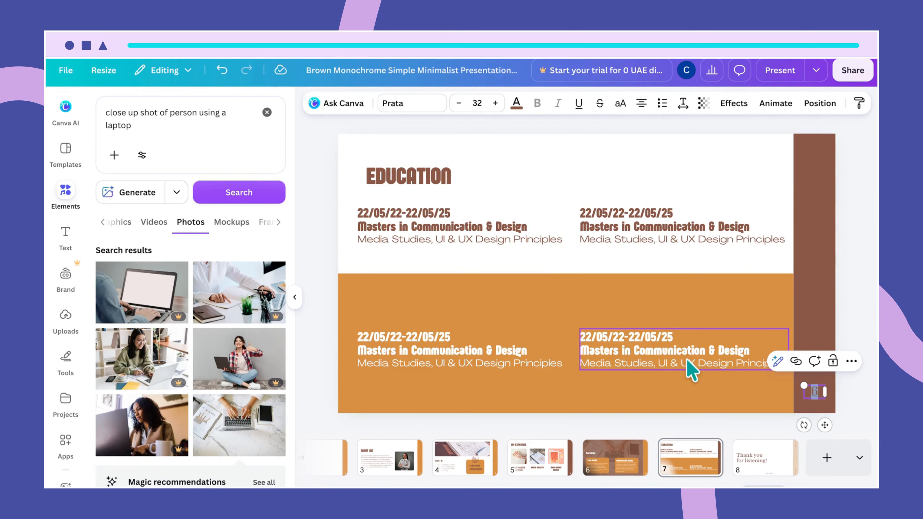
left_click(661, 389)
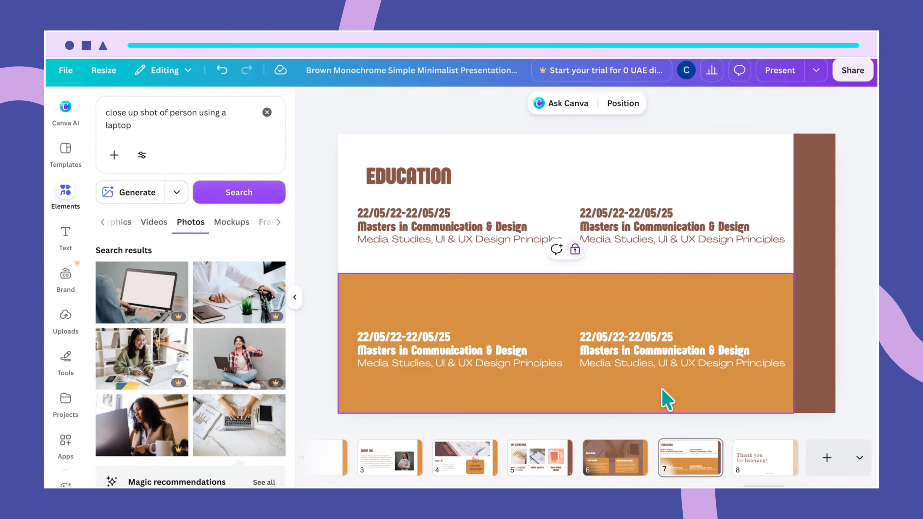
left_click(564, 468)
left_click(611, 471)
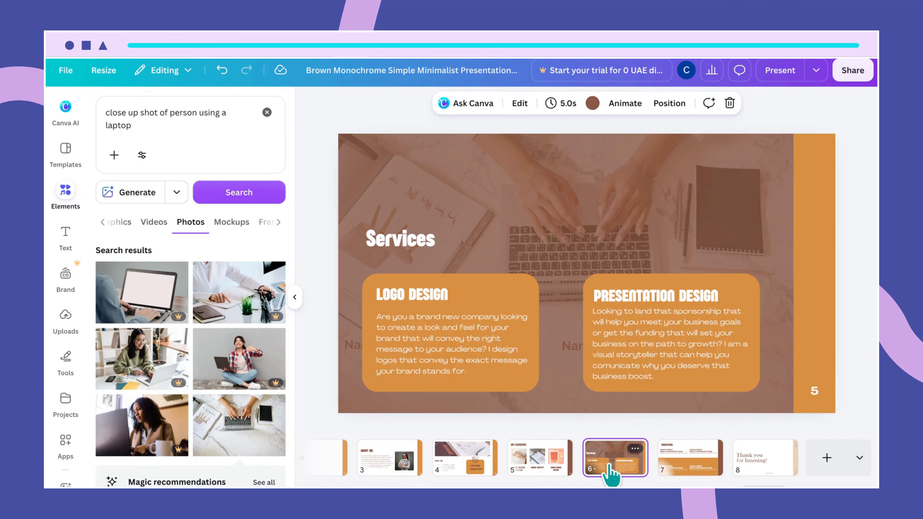
left_click(676, 468)
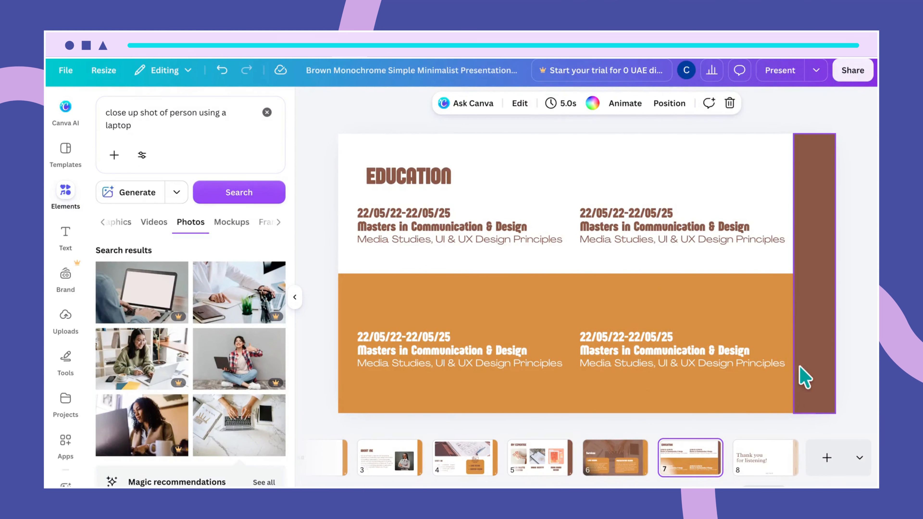
Make the page number on the brown bar white and set it in bold Agrandir Wide.
left_click(814, 391)
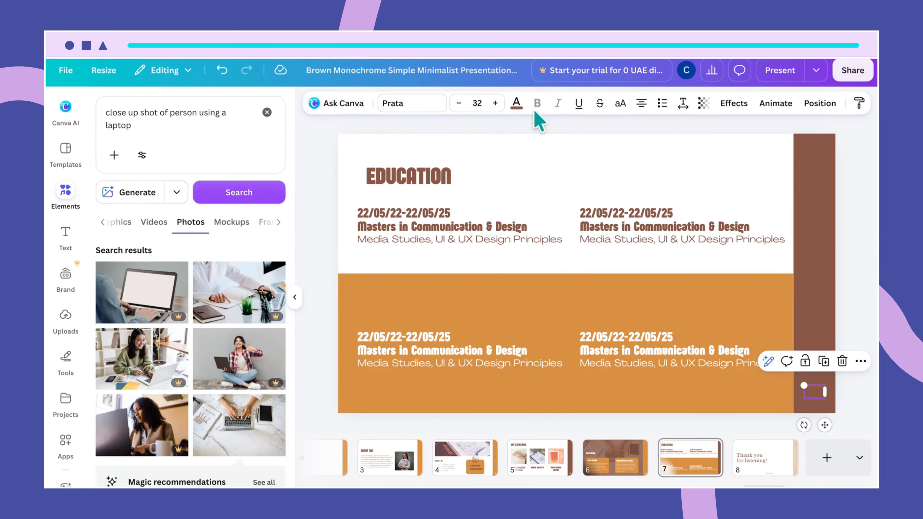
left_click(516, 105)
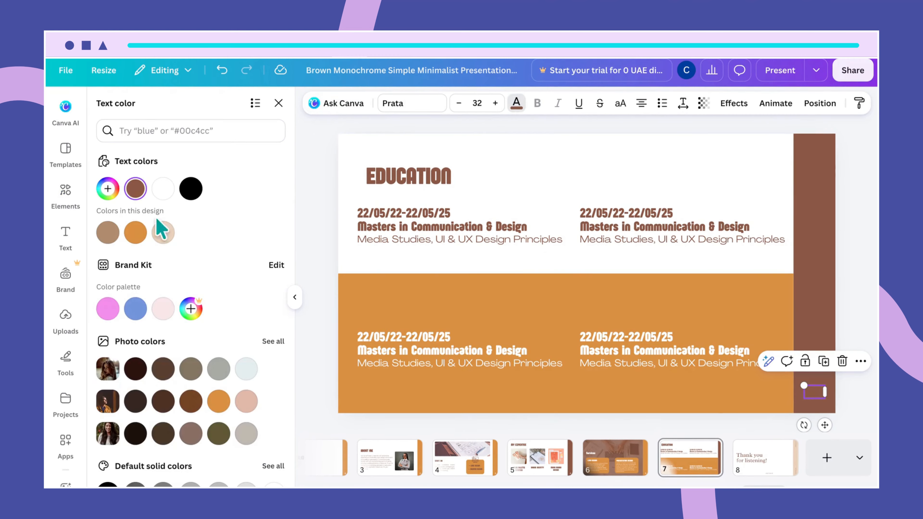
left_click(163, 188)
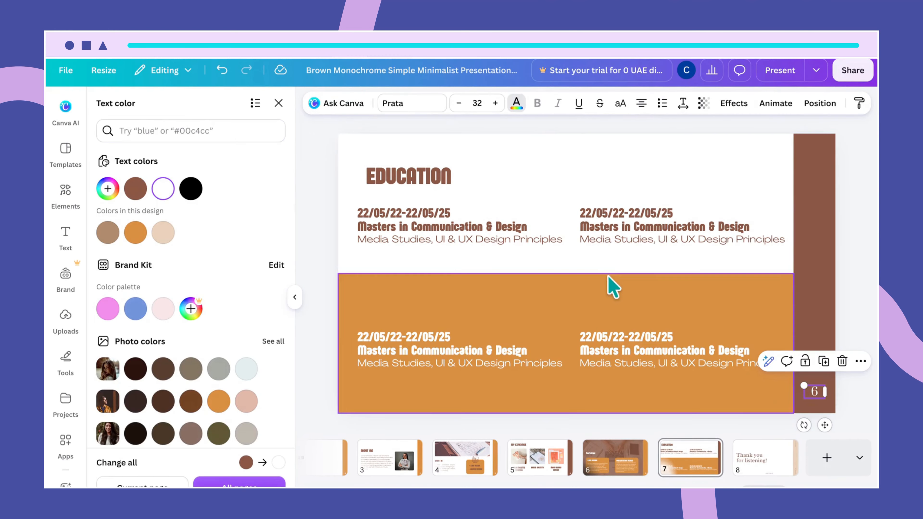
left_click(397, 106)
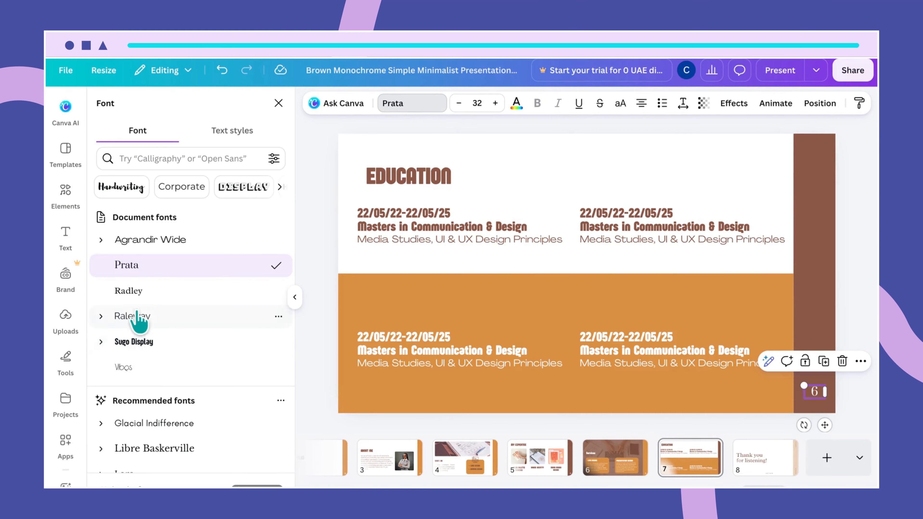
left_click(147, 248)
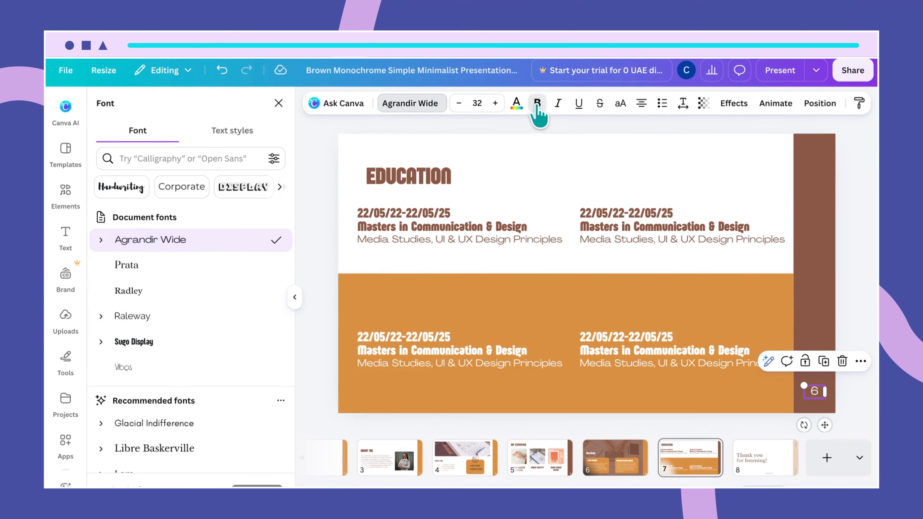
left_click(570, 391)
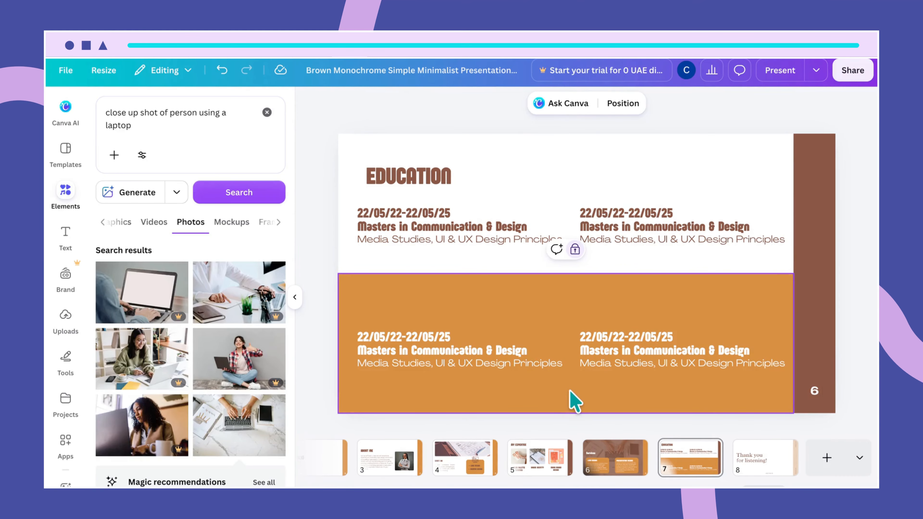
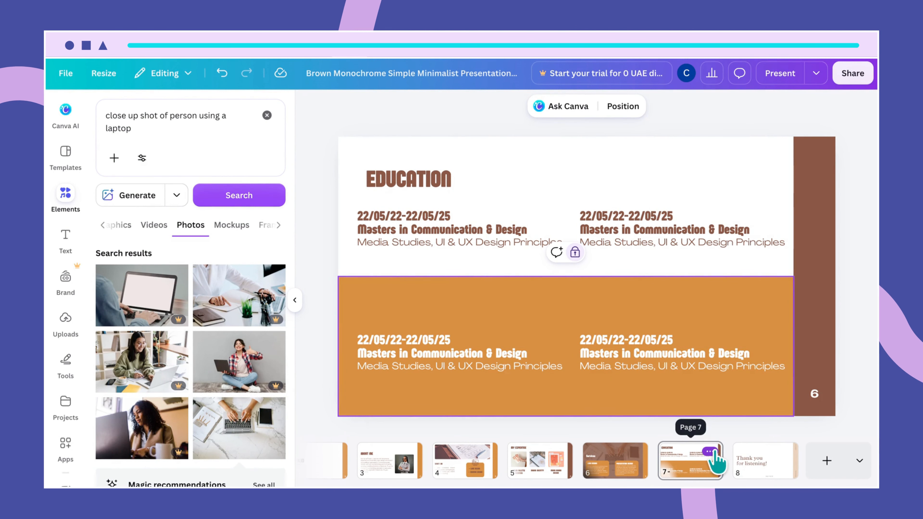
Duplicate the finished Education slide, page 7.
left_click(712, 452)
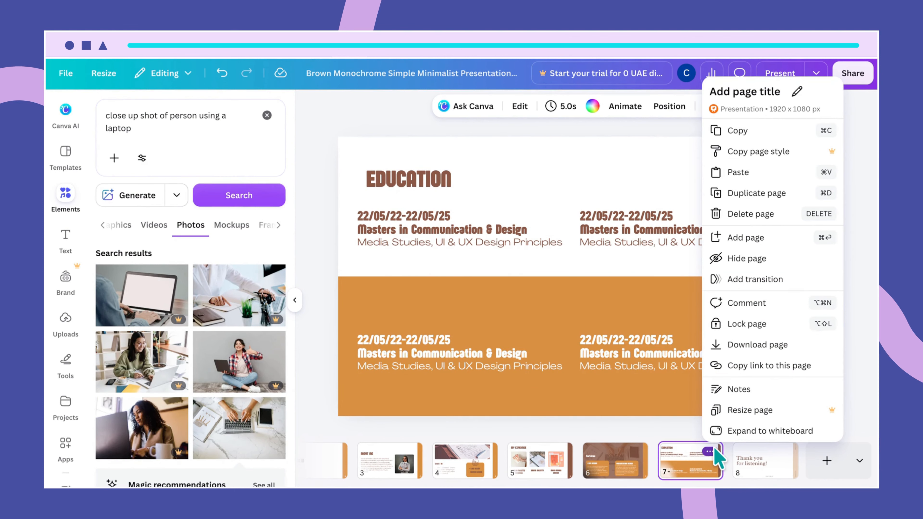
left_click(679, 472)
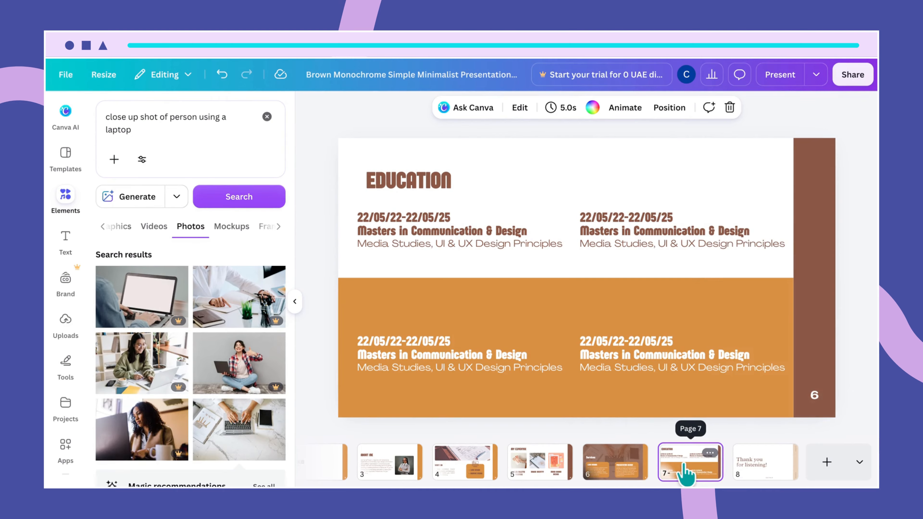
left_click(709, 452)
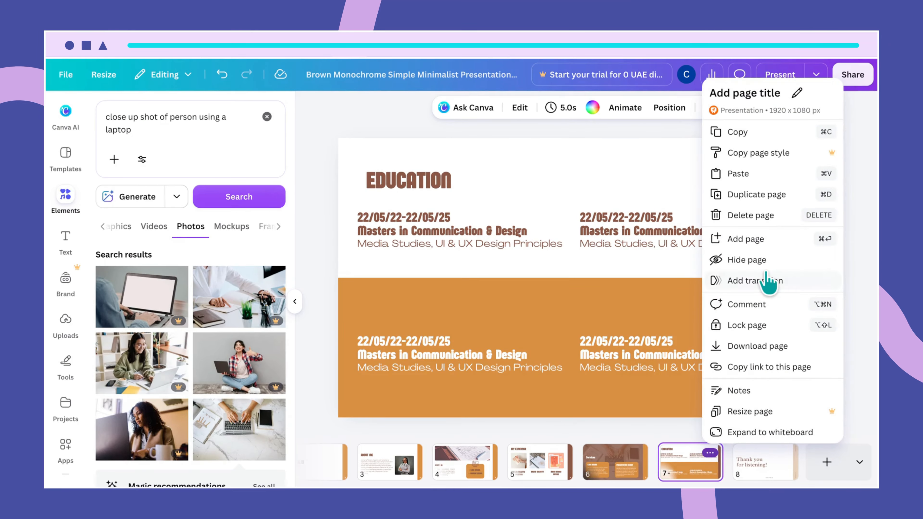
left_click(751, 198)
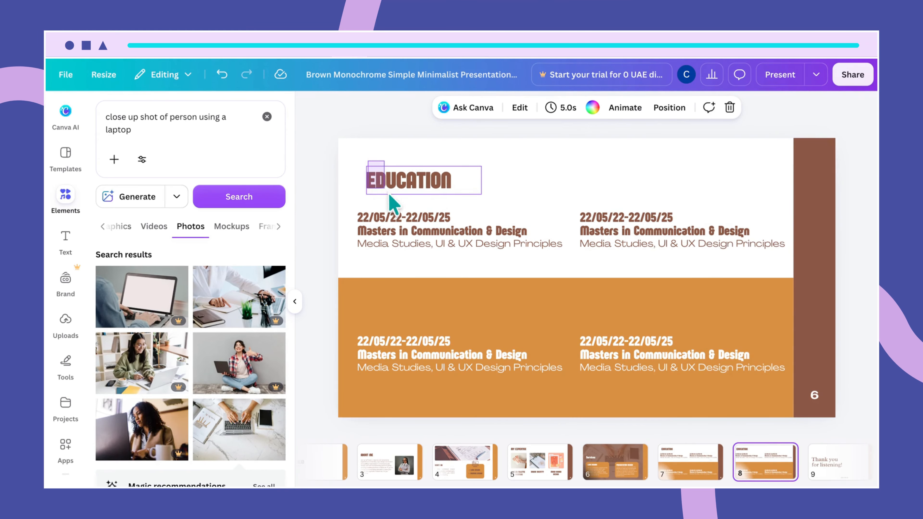
Delete the EDUCATION heading and upper text blocks from the duplicated slide, then unlock and delete the orange rectangle.
left_click_drag(389, 195, 654, 267)
key("Delete")
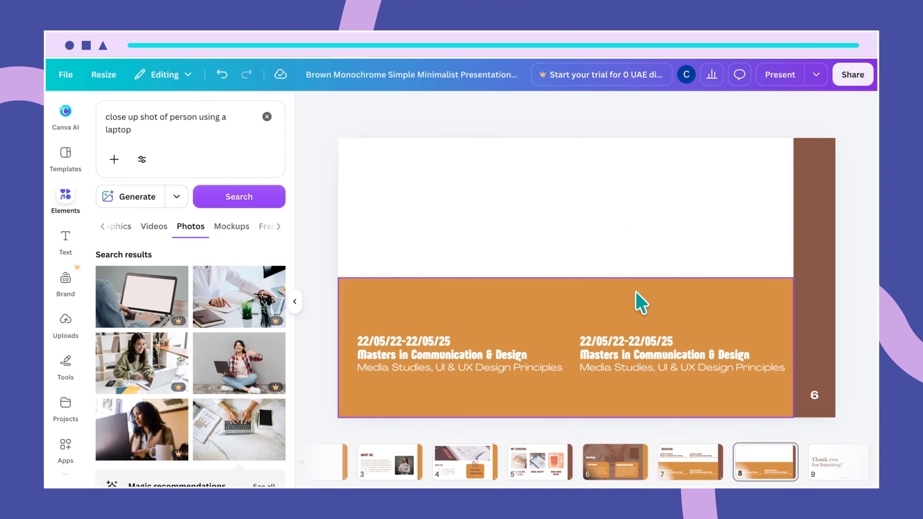
left_click(641, 304)
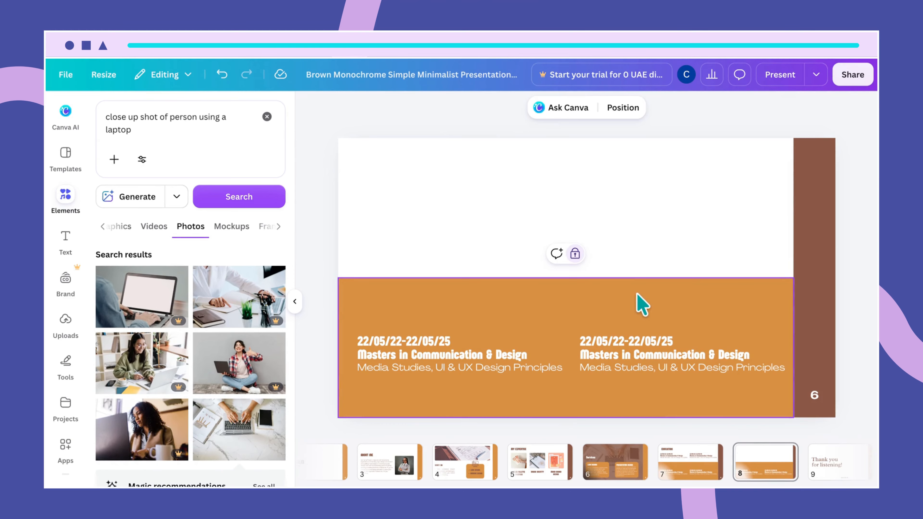
left_click(575, 253)
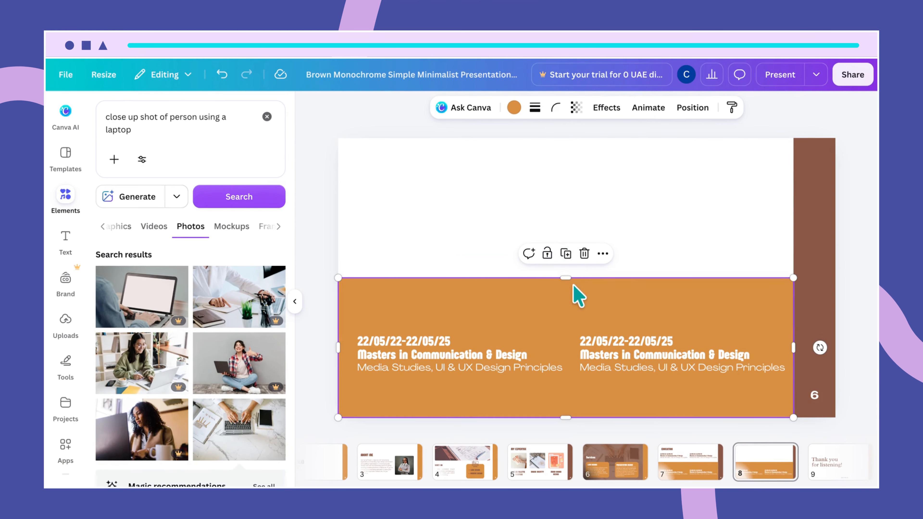
key("Delete")
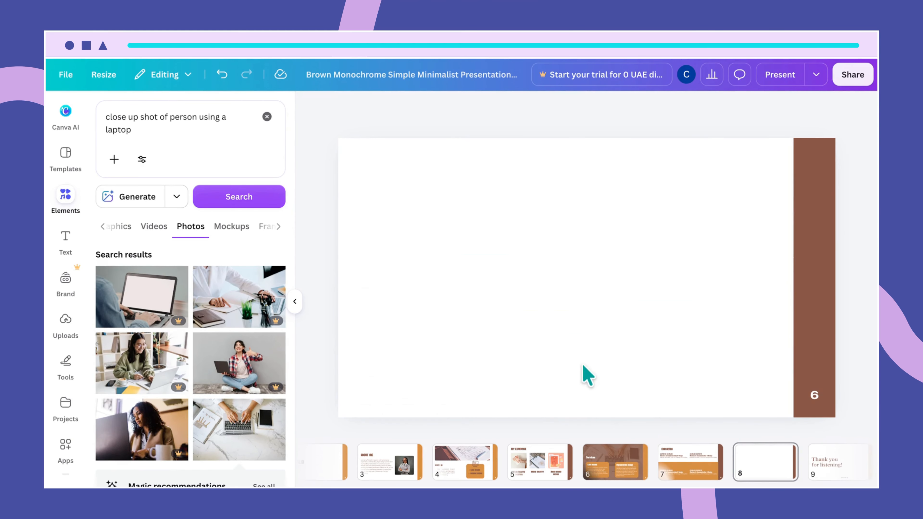
Delete the two remaining white text blocks from the slide's lower half, leaving only the brown bar and page number.
left_click(615, 365)
key("Delete")
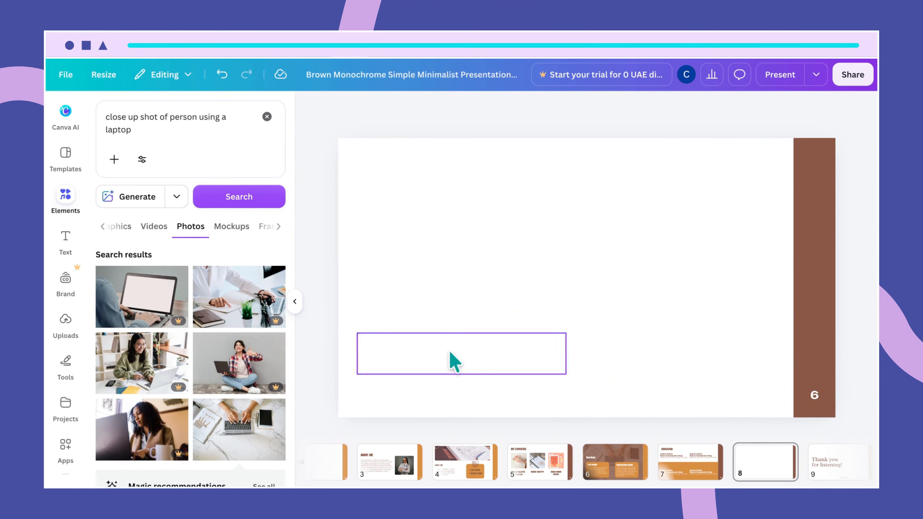
left_click(457, 382)
key("Delete")
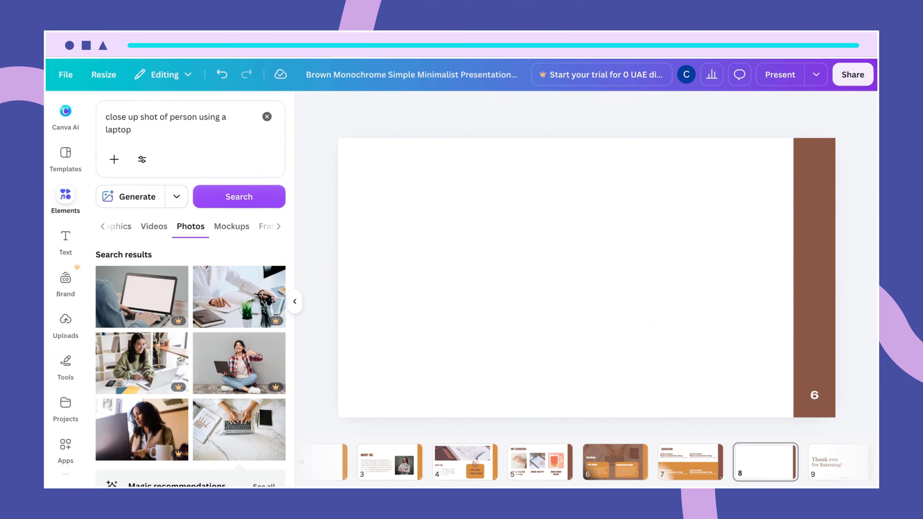
left_click_drag(392, 204, 688, 385)
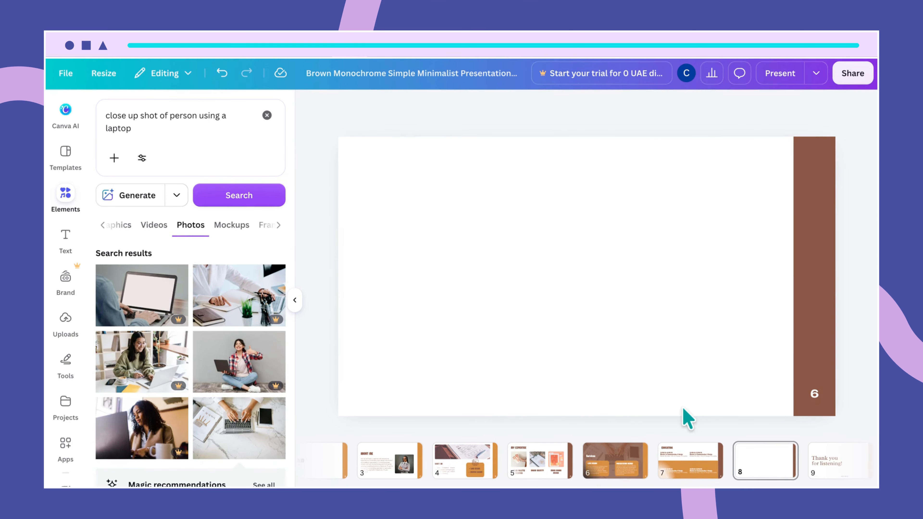
left_click(667, 361)
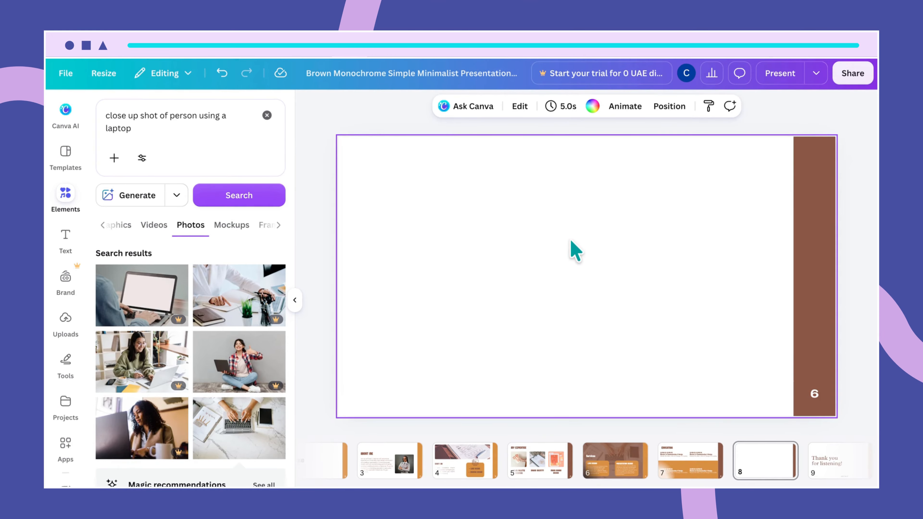
Copy the mood board image from the My Expertise slide, page 5, and paste it onto the cleared page 8.
left_click(537, 458)
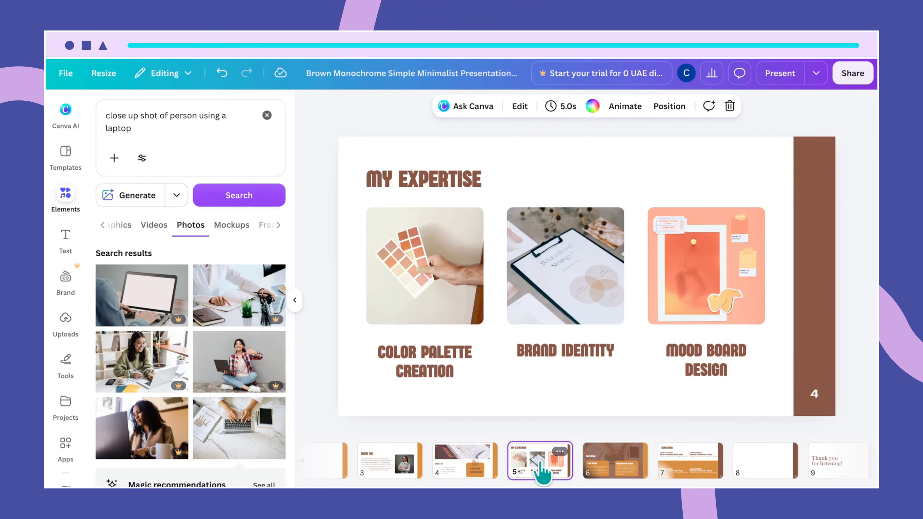
left_click(729, 250)
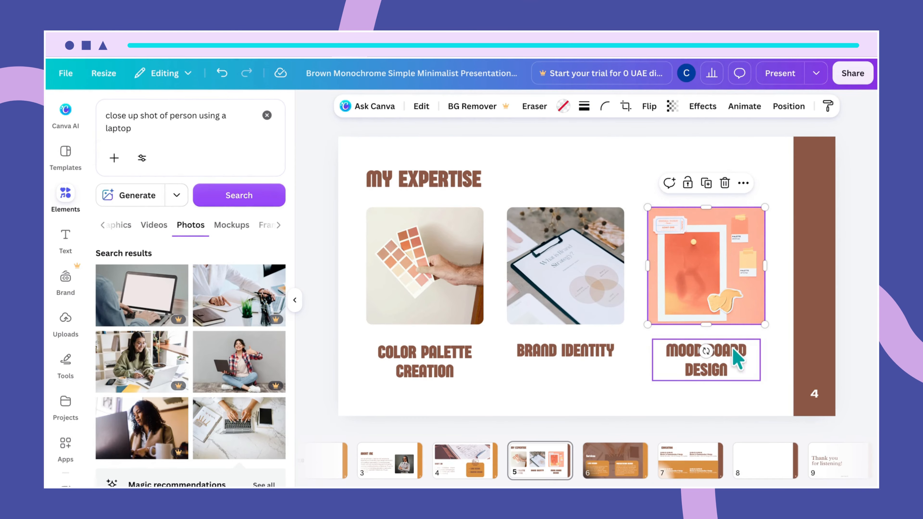
left_click(759, 459)
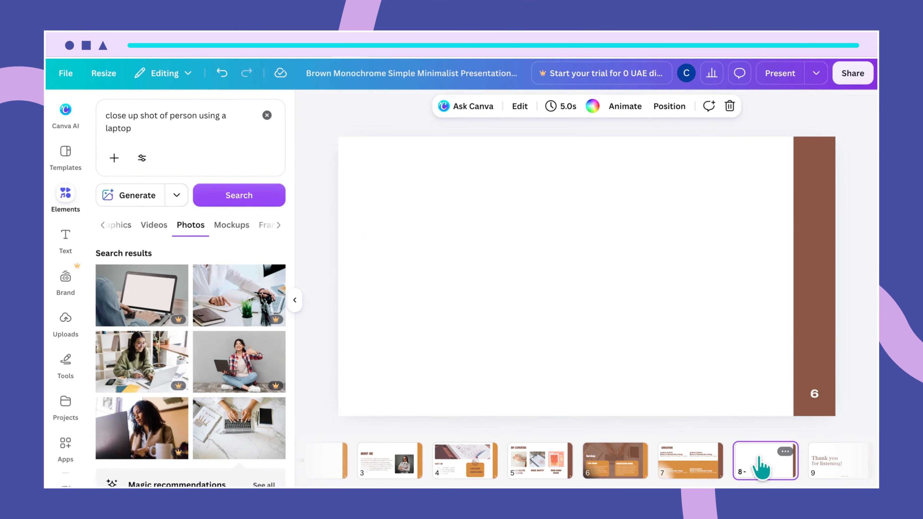
left_click(660, 302)
key("ctrl+v")
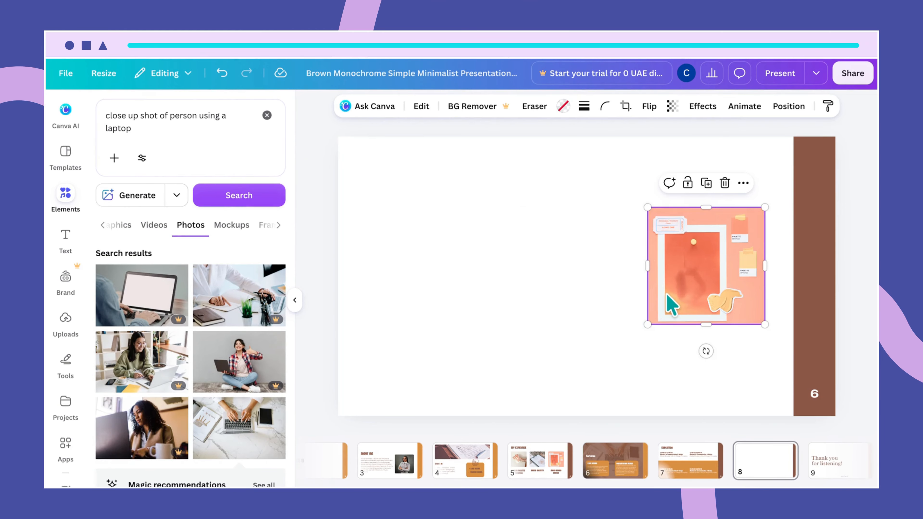
Reposition and slightly enlarge the mood board image on page 8, and place a duplicate of it alongside.
left_click_drag(671, 305, 624, 292)
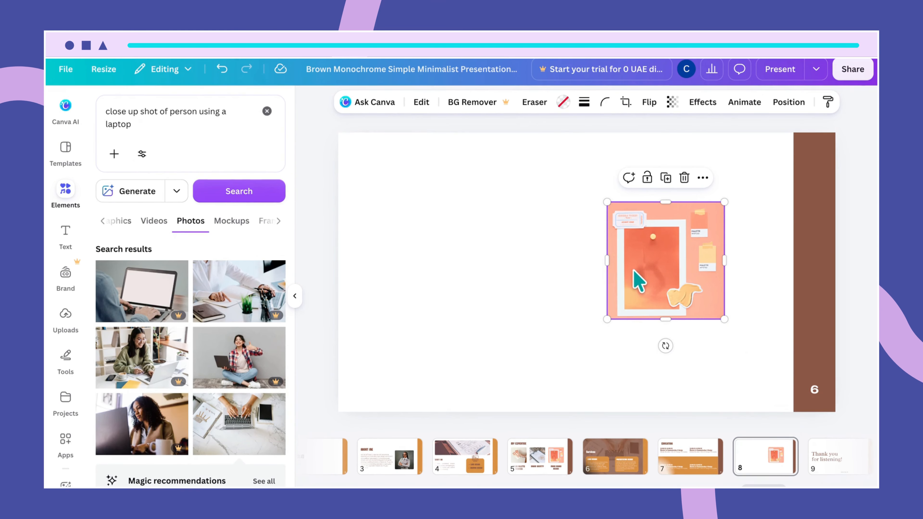
mouse_move(633, 272)
left_mouse_down()
mouse_move(627, 287)
mouse_move(606, 284)
mouse_move(620, 280)
left_mouse_up()
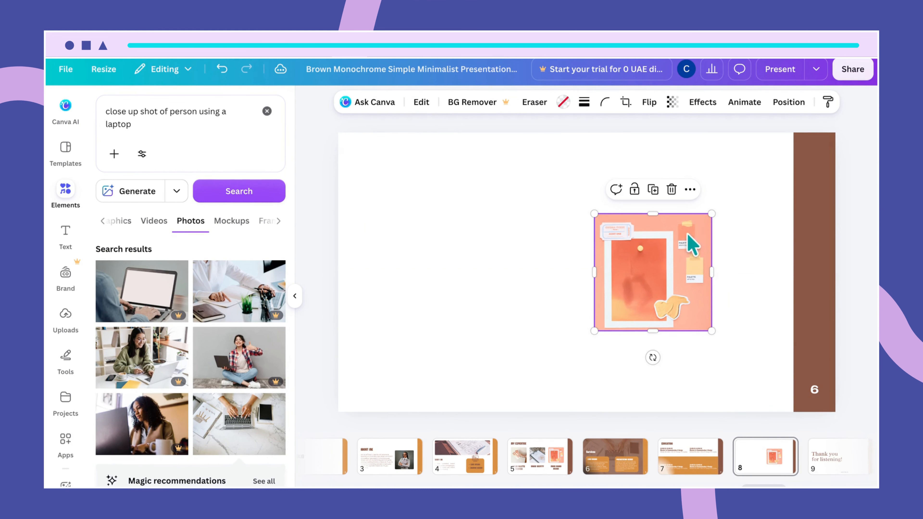
left_click_drag(711, 214, 727, 197)
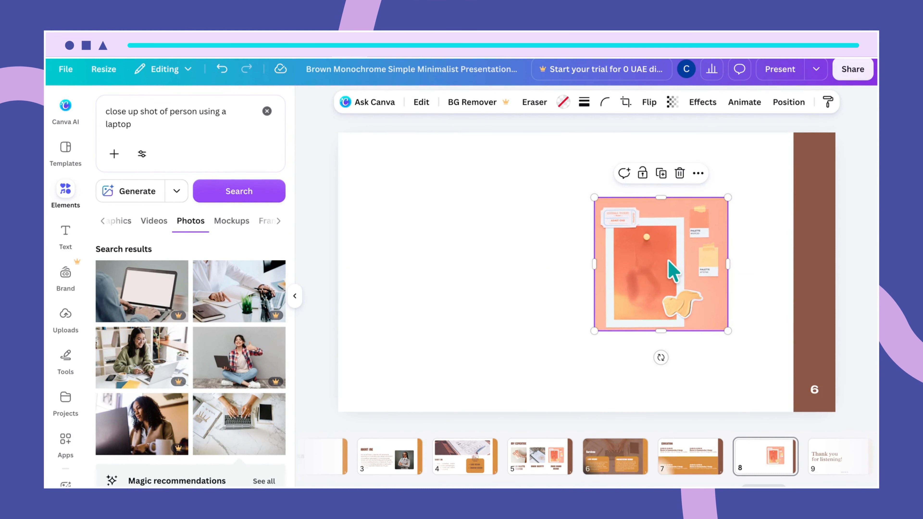
left_click_drag(667, 263, 485, 258)
key("ctrl+d")
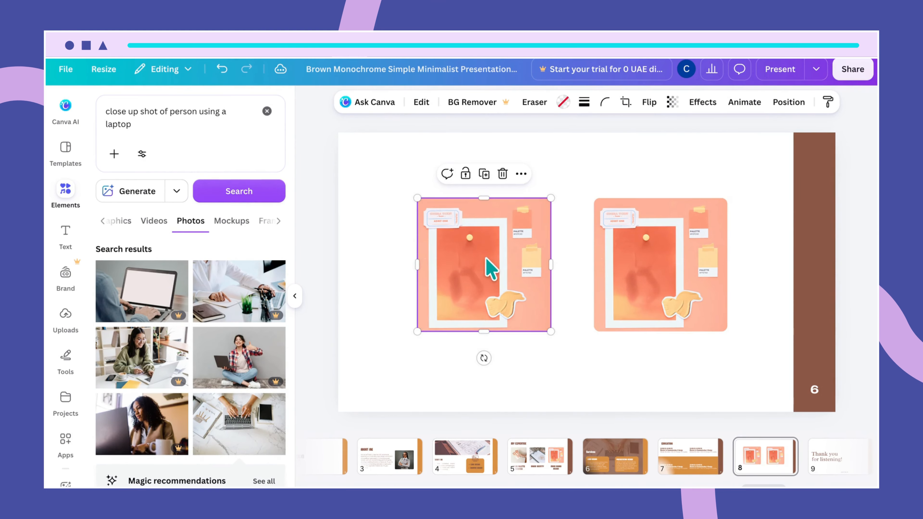
left_click_drag(417, 199, 414, 195)
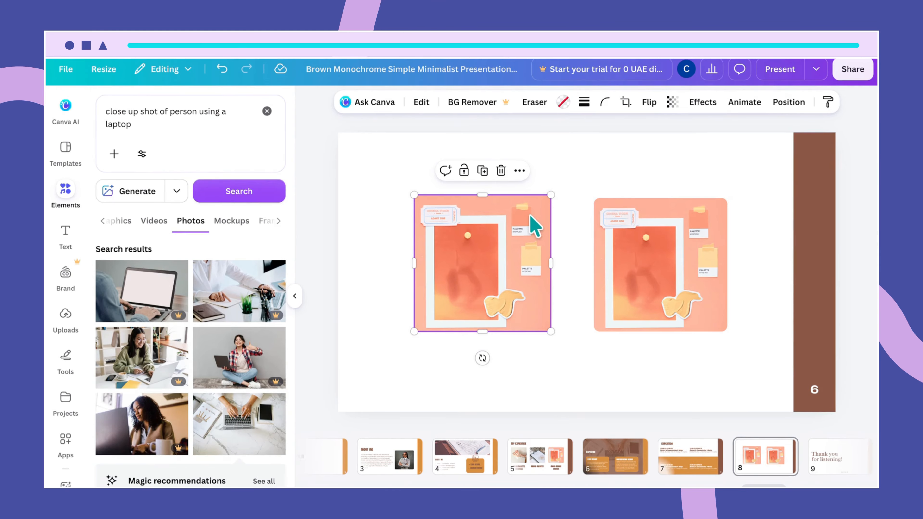
key("ctrl+z")
left_click(582, 264)
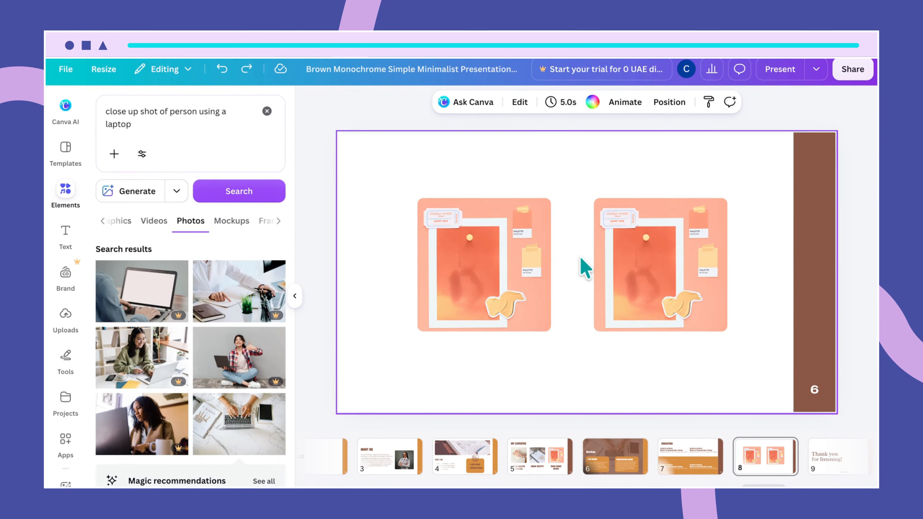
Shift both mood board images towards the slide's outer edge and align them side by side with a wider gap.
left_click(523, 265)
left_click_drag(520, 263, 497, 259)
left_click(651, 278)
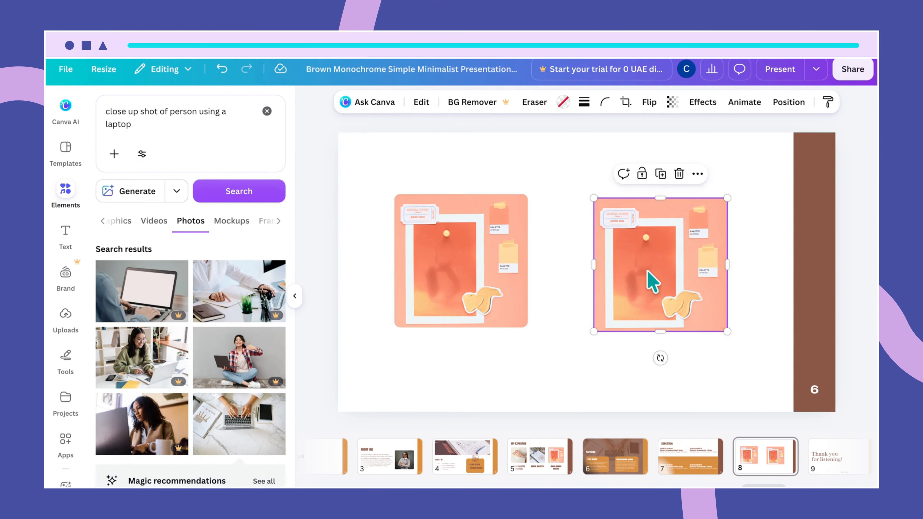
mouse_move(651, 278)
left_mouse_down()
mouse_move(614, 270)
mouse_move(635, 271)
left_mouse_up()
left_click(478, 278)
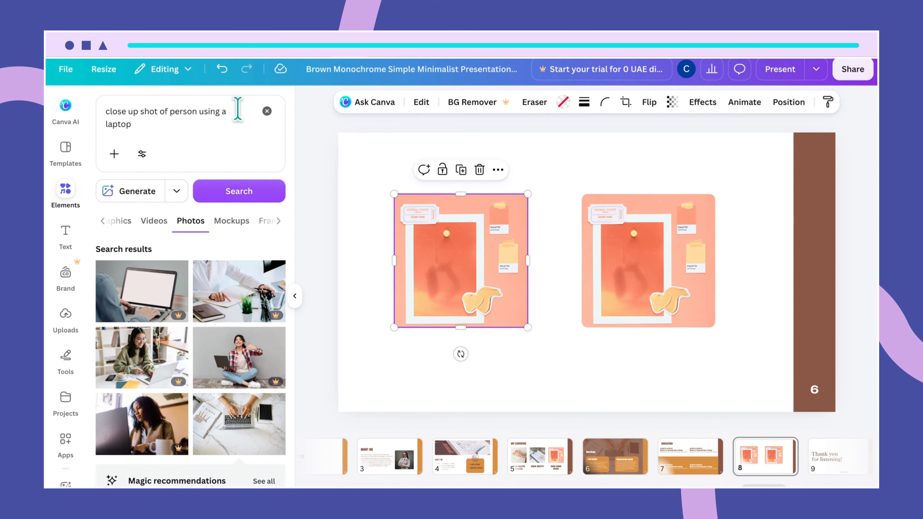
Replace the previous element search with "minimalist and neutral photo on cream background".
left_click_drag(158, 128, 105, 113)
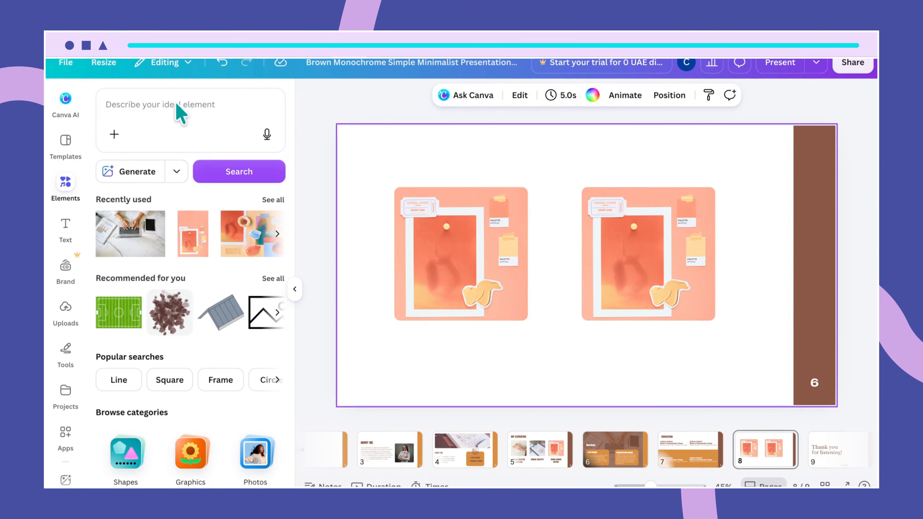
left_click(176, 104)
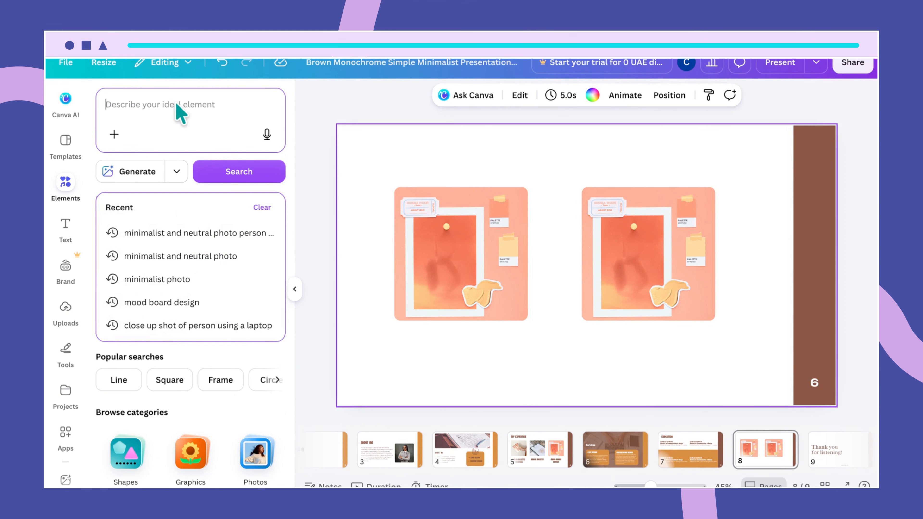
type("minimal")
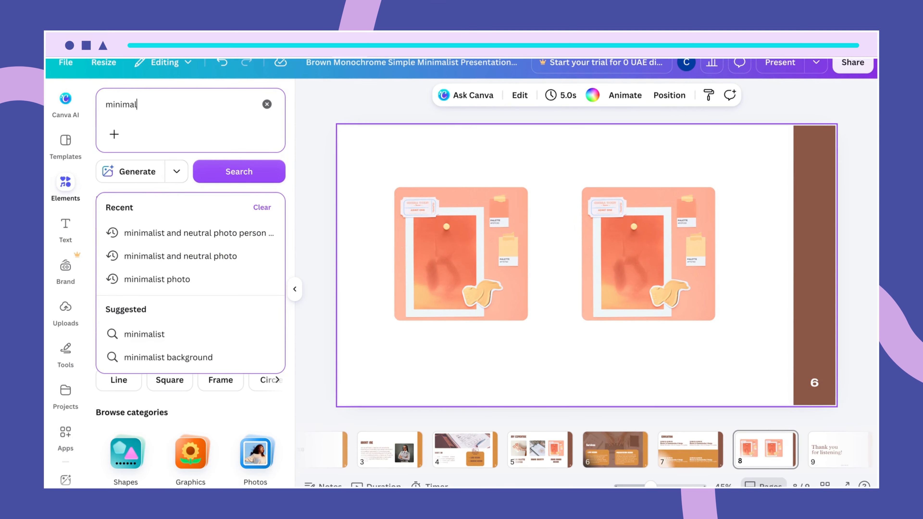
type("ist and ")
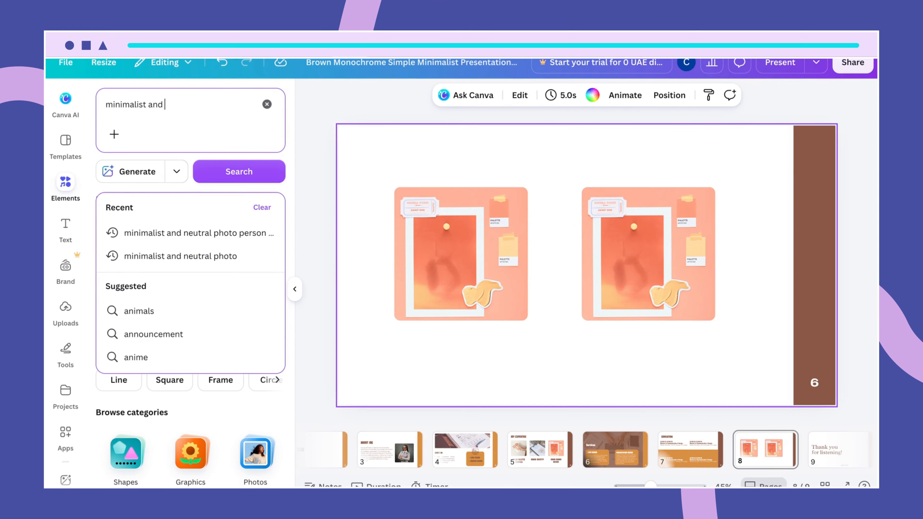
type("nuetral photo")
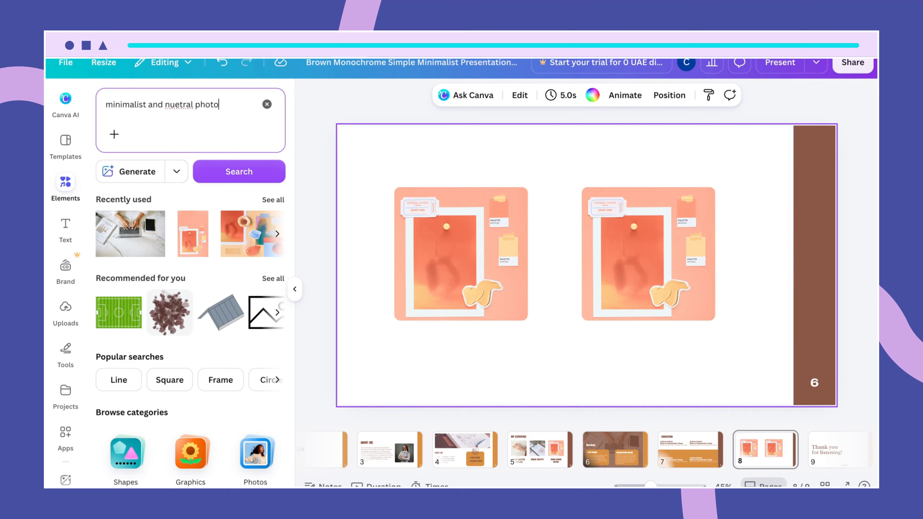
left_click_drag(221, 108, 165, 107)
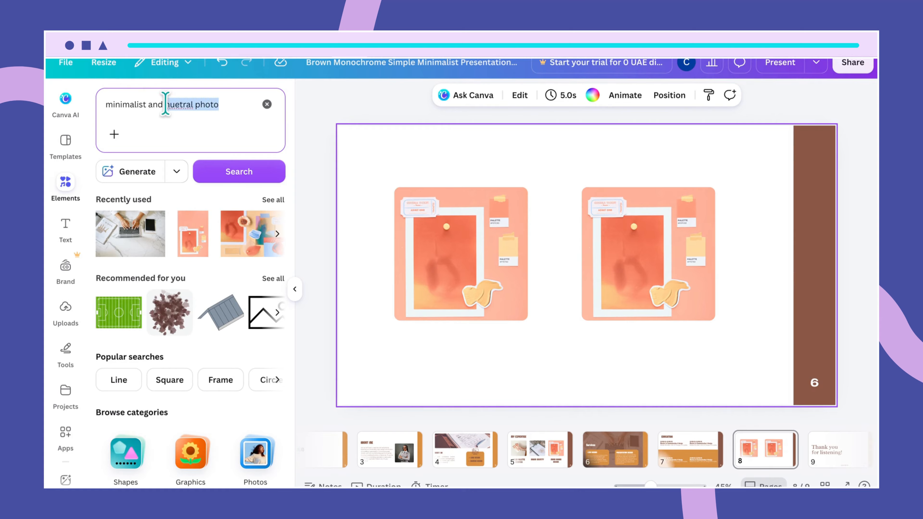
key("BackSpace")
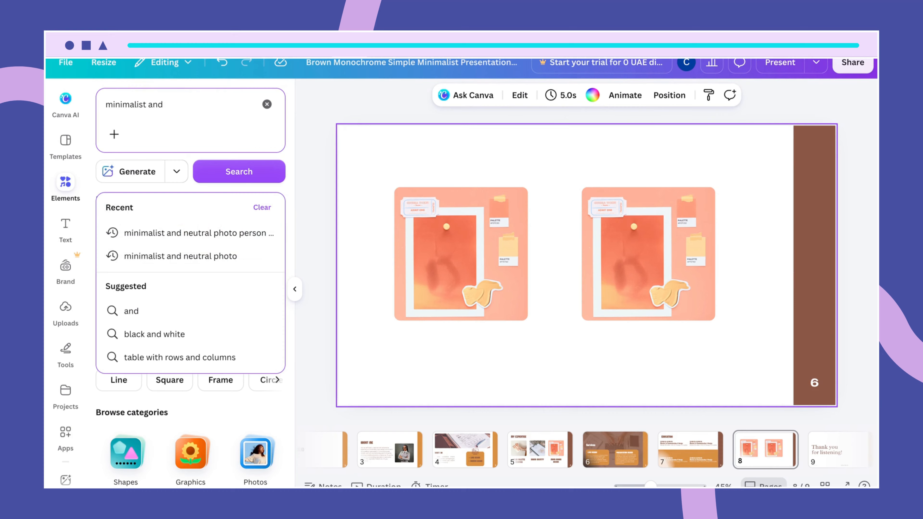
type("neutral")
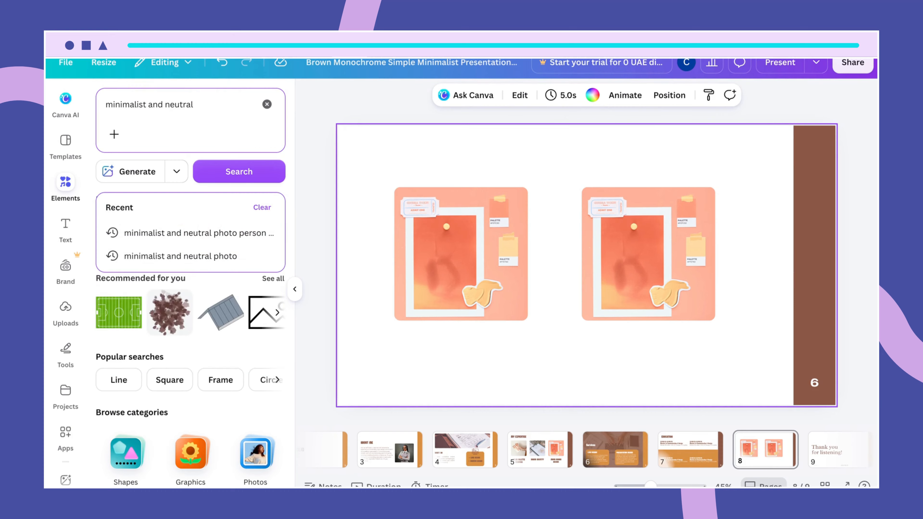
type(" photo on")
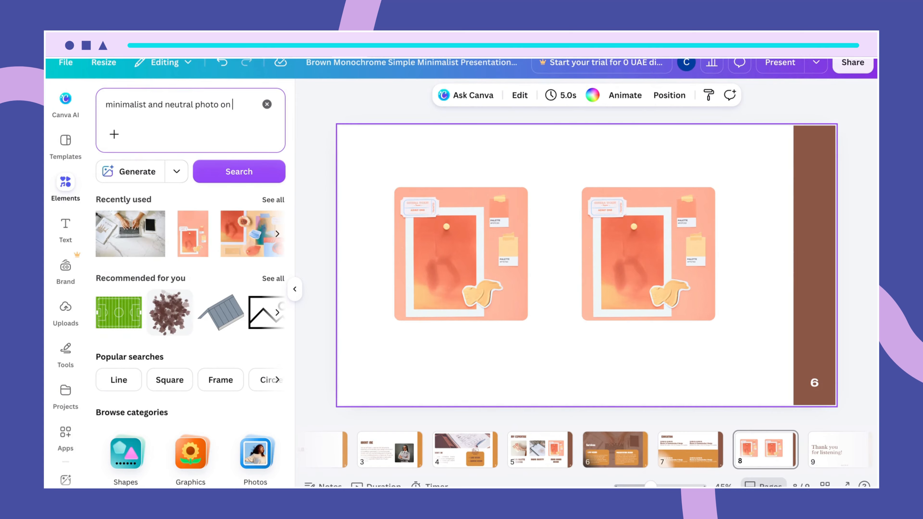
type(" cream background")
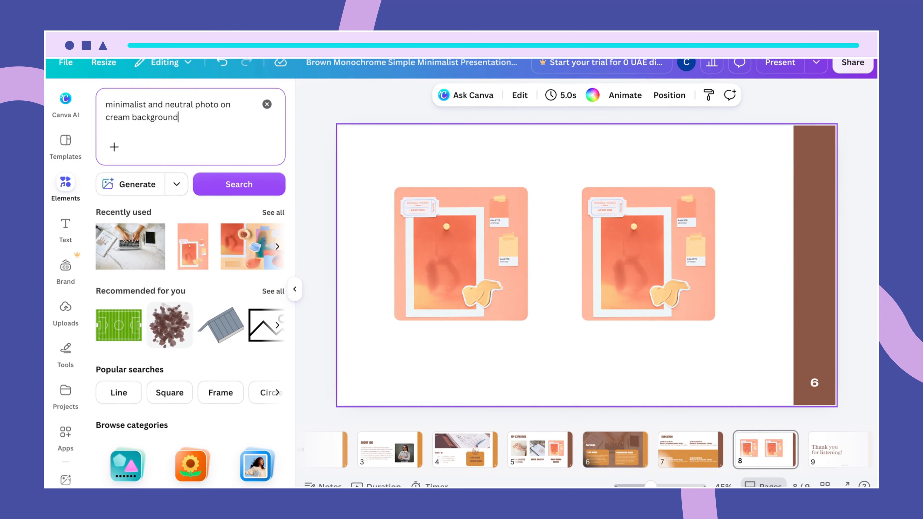
key("Return")
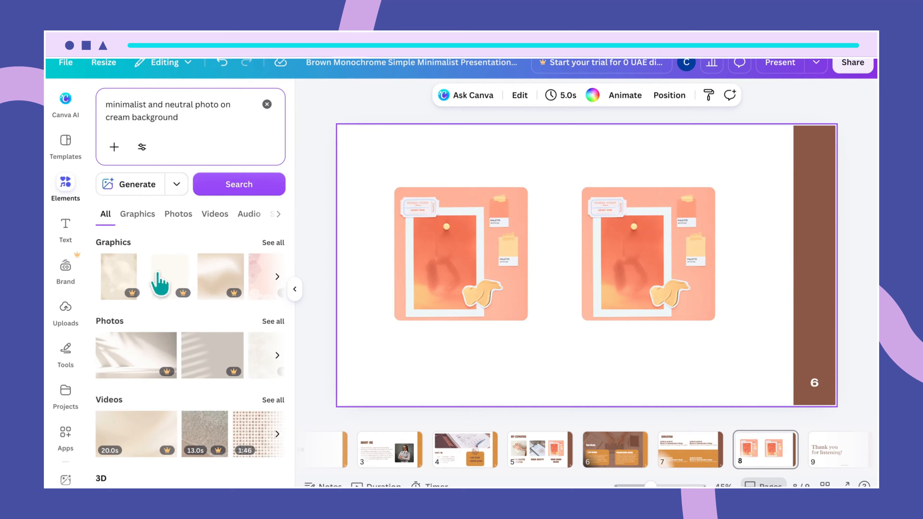
Browse only photo results and fill the first of the two images on page 8 with the free neutral fashion mood board photo.
left_click(271, 323)
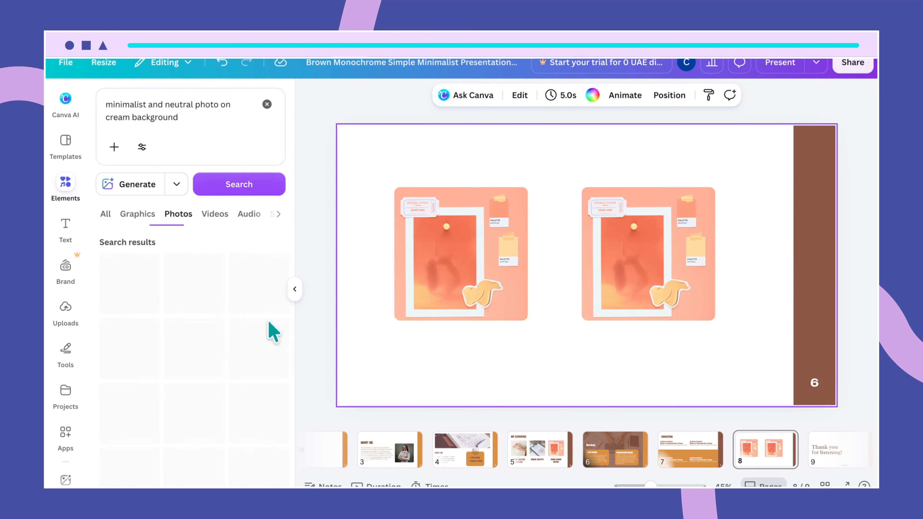
scroll(239, 467, "down", 3)
scroll(238, 469, "down", 10)
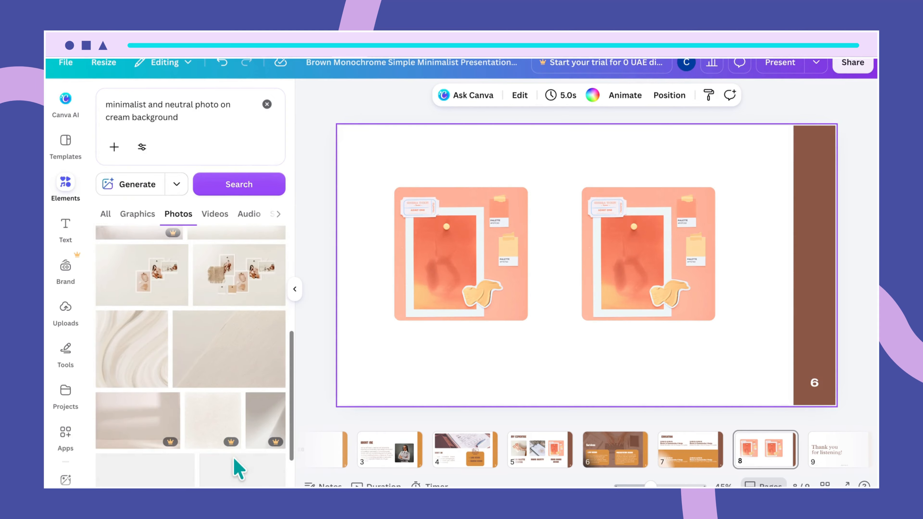
scroll(237, 469, "down", 5)
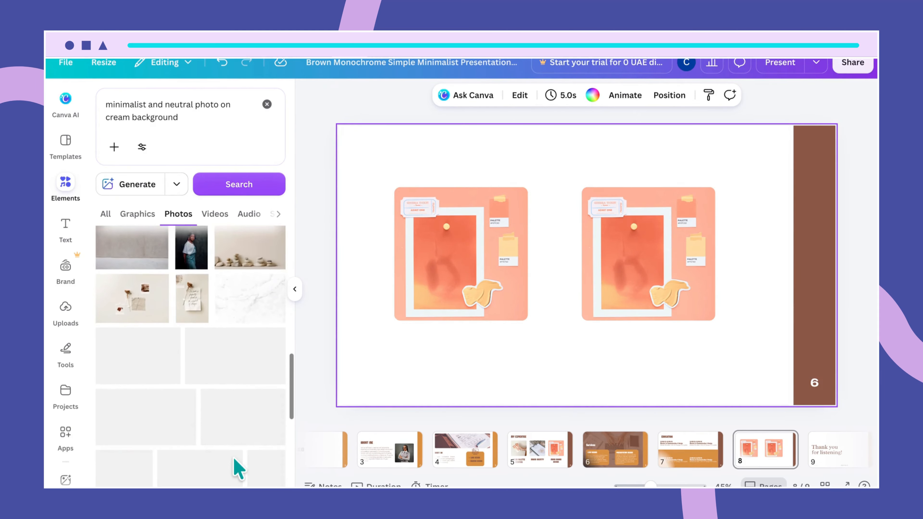
scroll(238, 467, "down", 3)
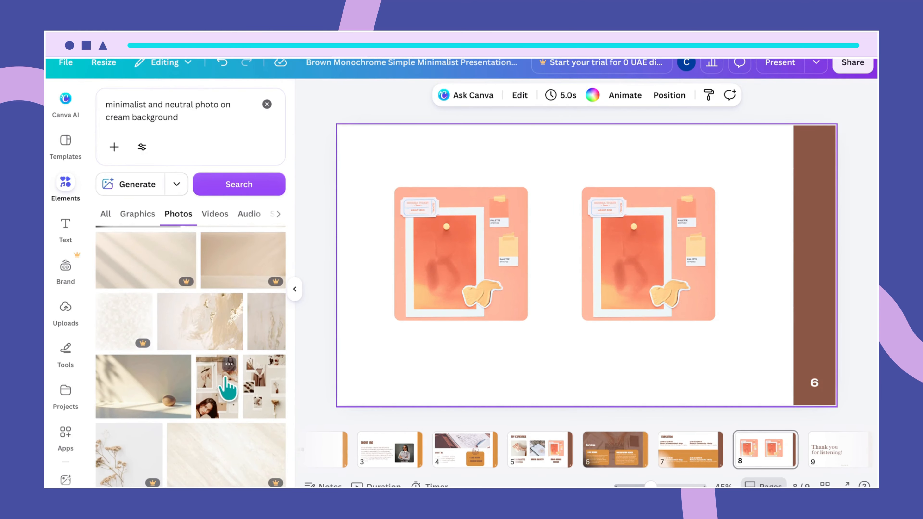
left_click(228, 364)
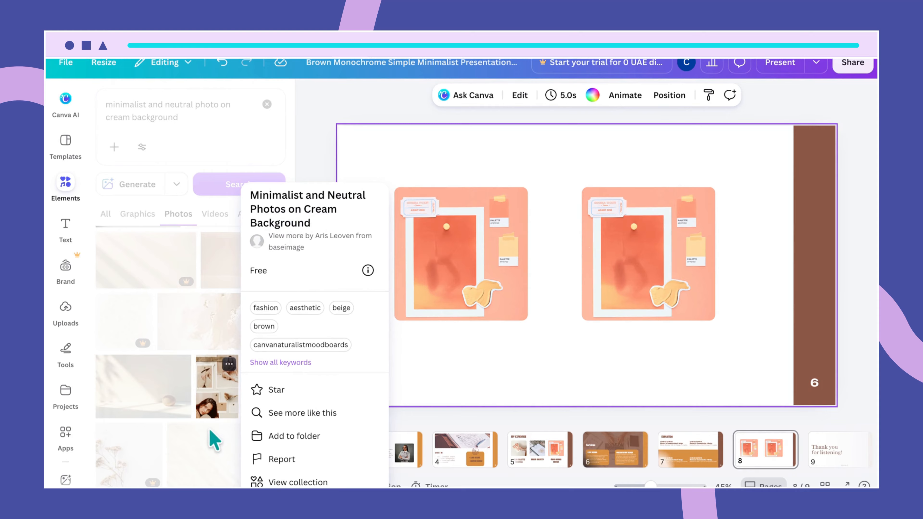
left_click(224, 396)
left_click_drag(224, 396, 464, 284)
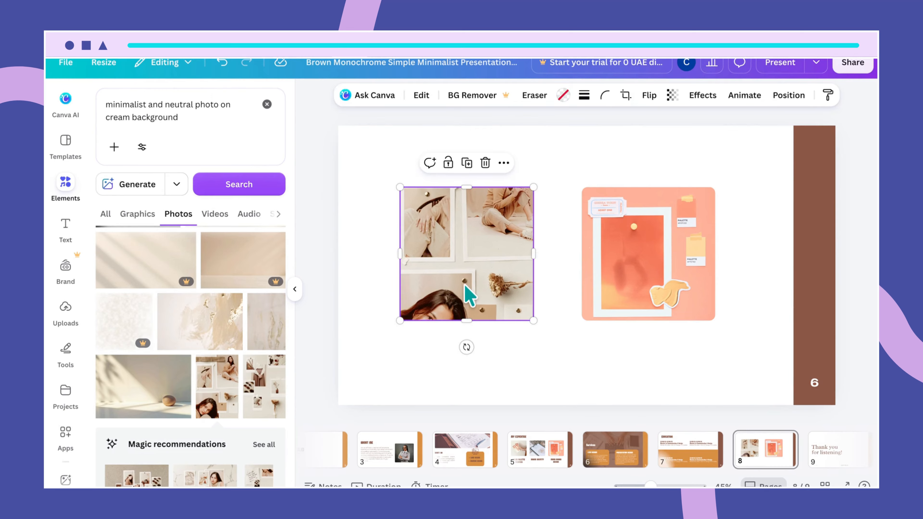
left_click(607, 375)
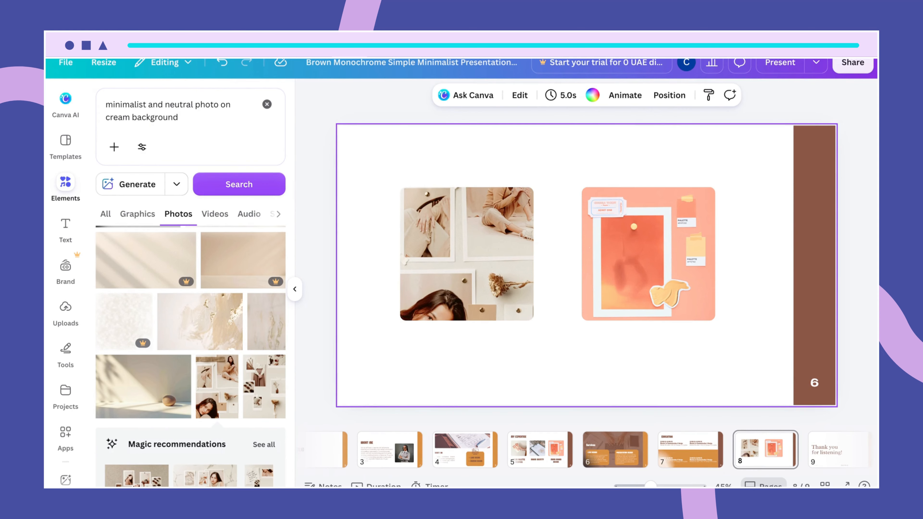
Add a text box to page 8 reading "MY SKILLS IN ACTION".
key("t")
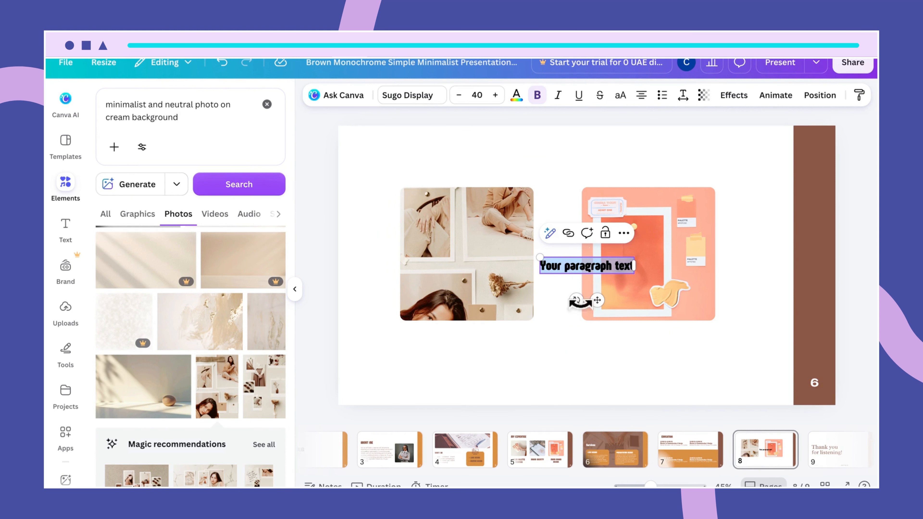
left_click(614, 340)
double_click(561, 266)
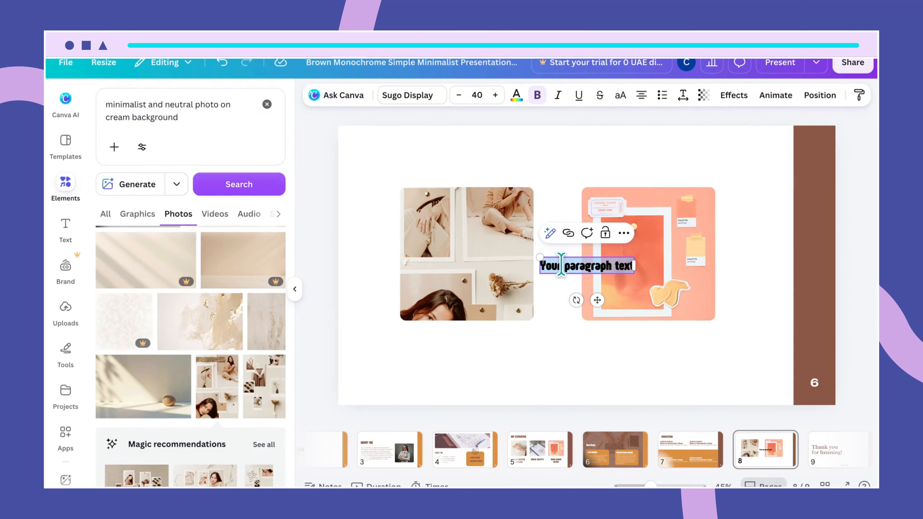
type("MY")
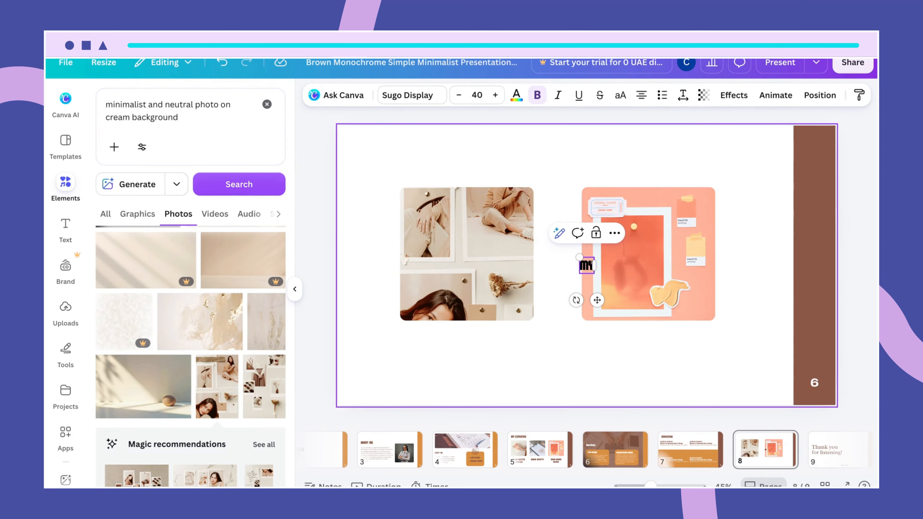
type(" SKILLS IN")
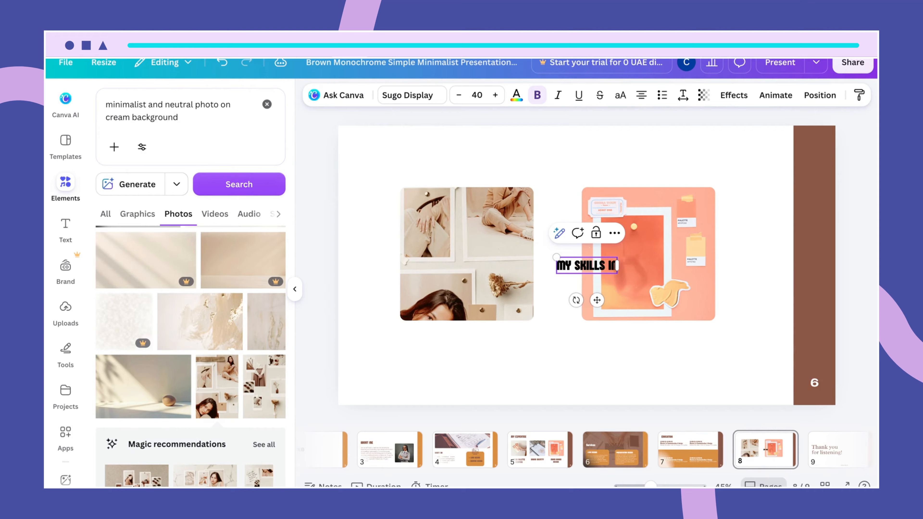
type(" ACTION")
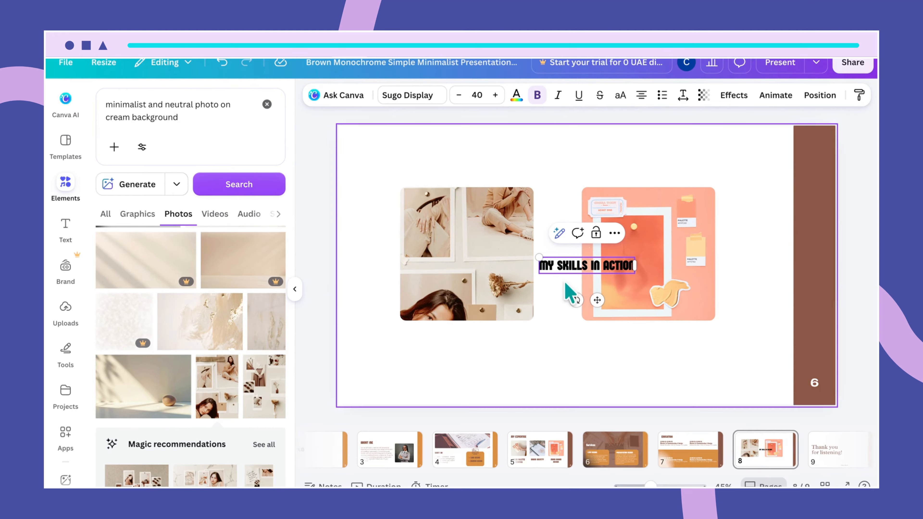
left_click(643, 334)
Move the "MY SKILLS IN ACTION" text over the upper edge of the neutral photo and set it to Vibes, size 120.
left_click_drag(580, 263, 440, 178)
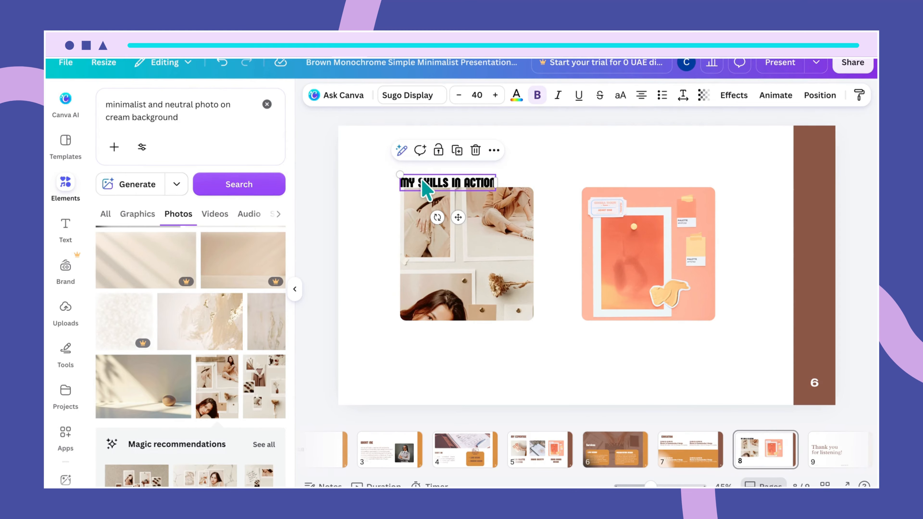
key("Return")
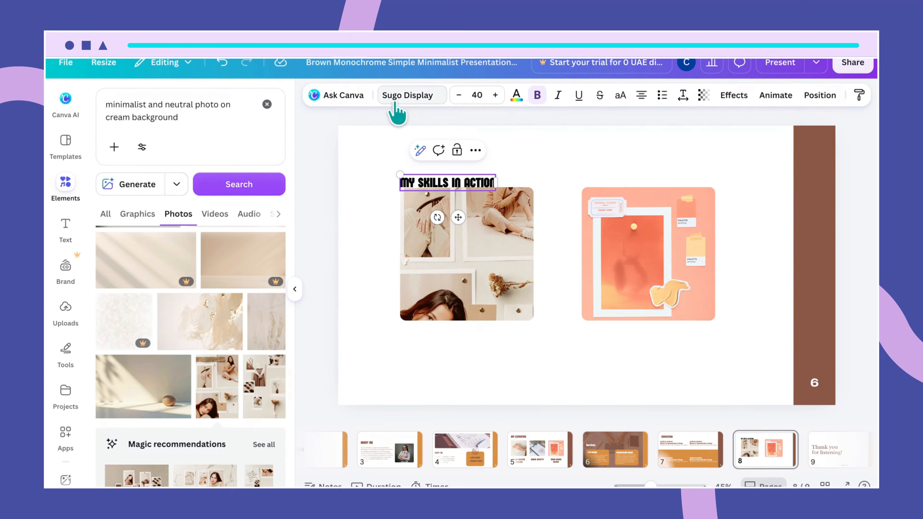
left_click(403, 95)
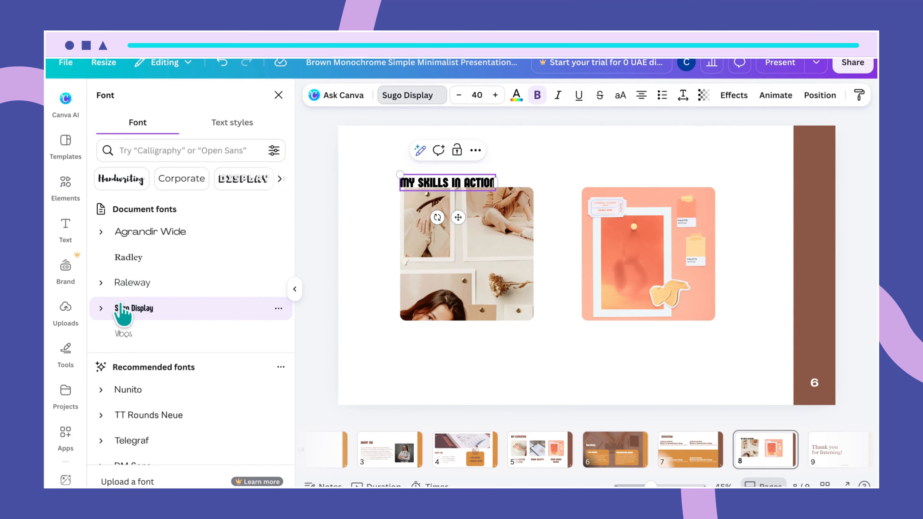
left_click(123, 333)
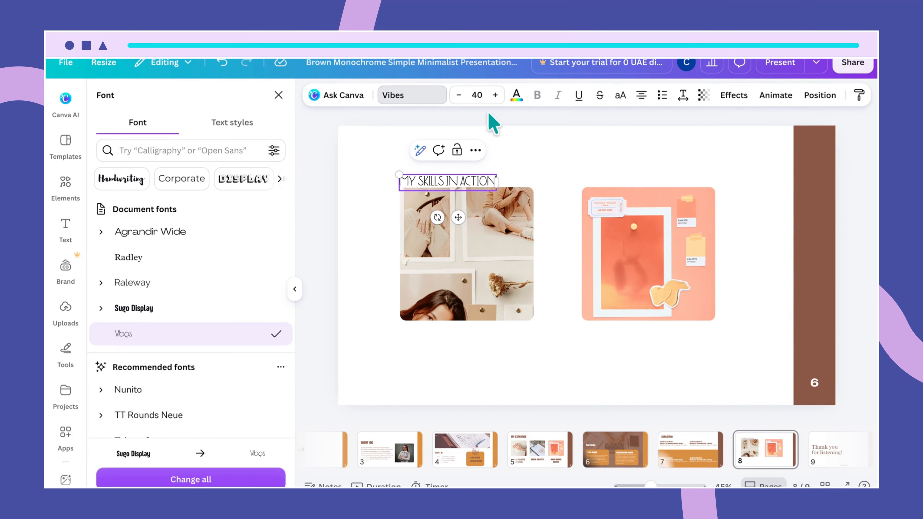
left_click(477, 95)
type("120")
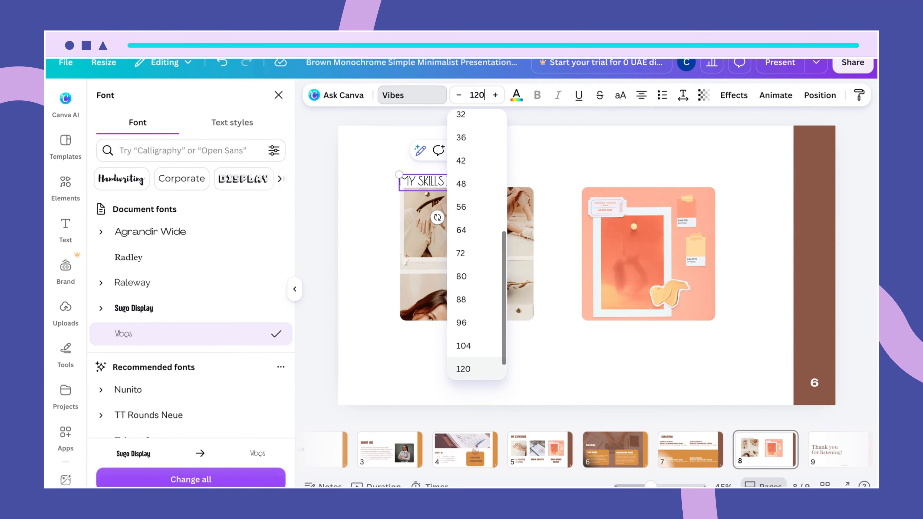
key("Return")
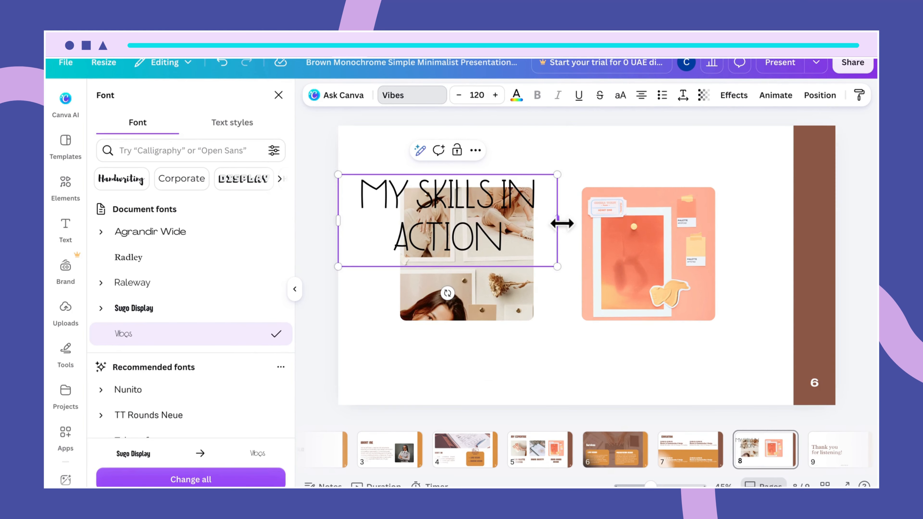
Widen the heading's text box so it fits on one line and position it centrally above the two images.
left_click_drag(556, 222, 693, 222)
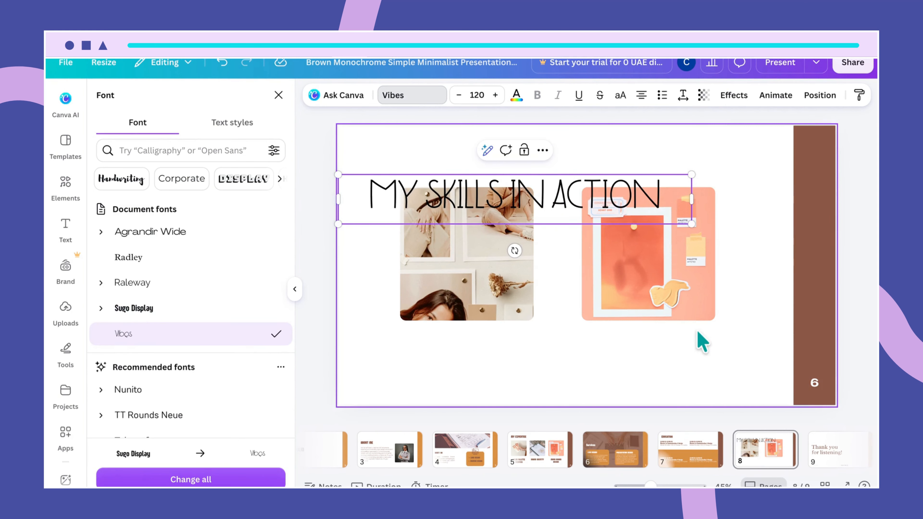
left_click(702, 342)
left_click_drag(527, 200, 560, 174)
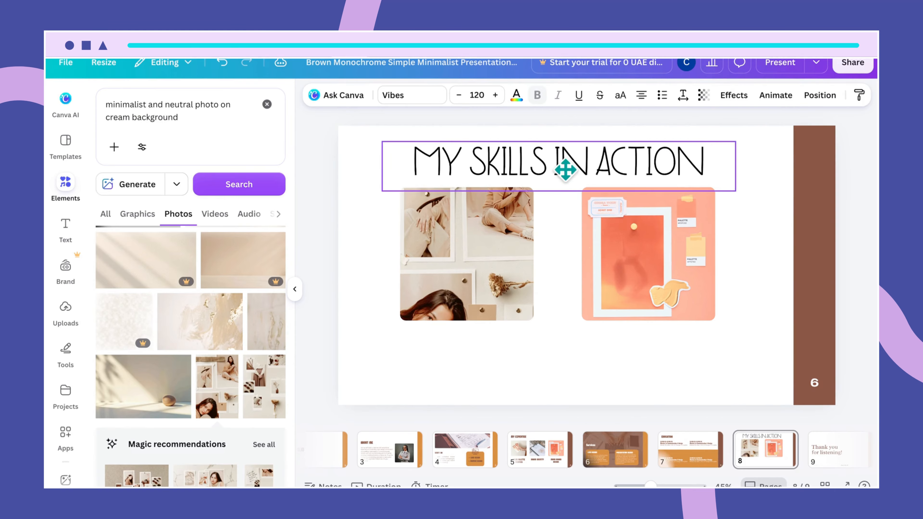
left_click_drag(563, 171, 566, 178)
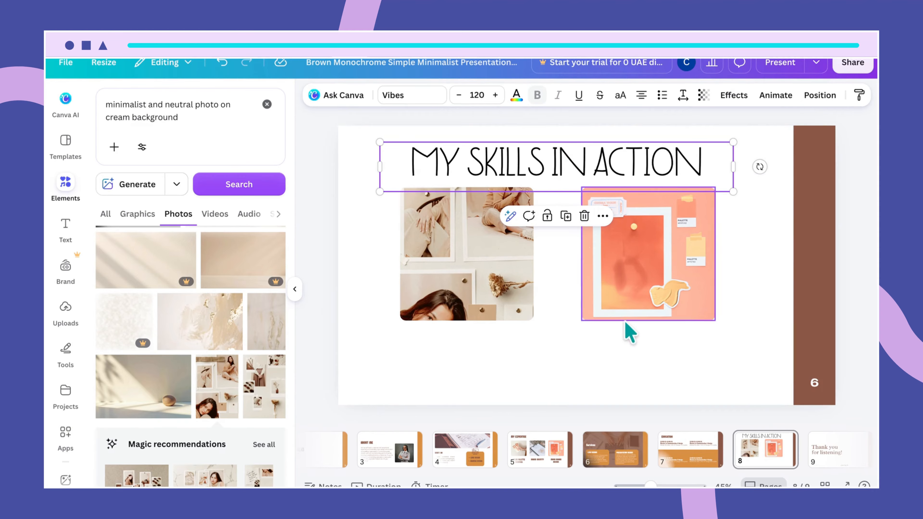
left_click(632, 342)
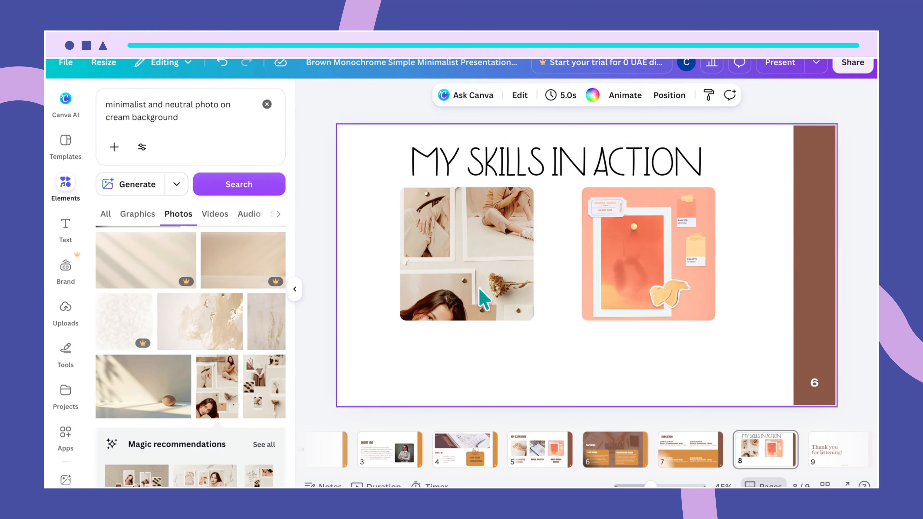
left_click_drag(527, 187, 524, 169)
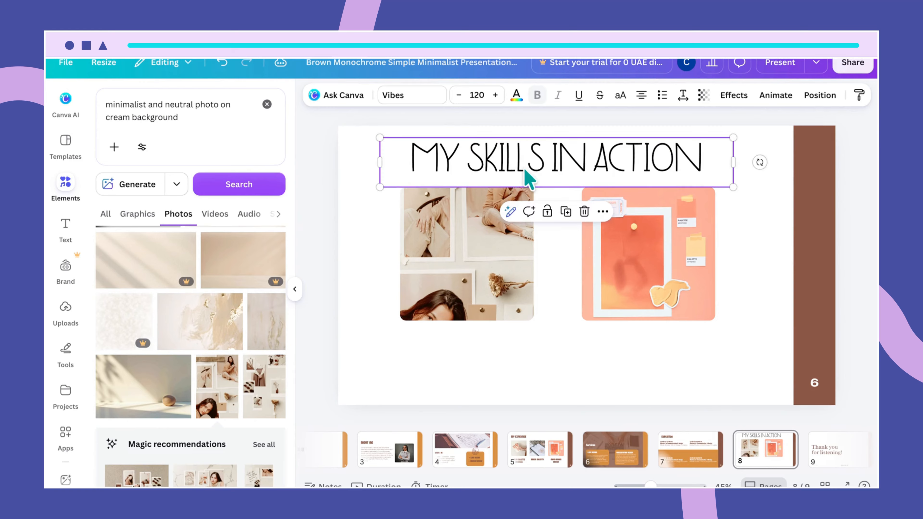
left_click(565, 260)
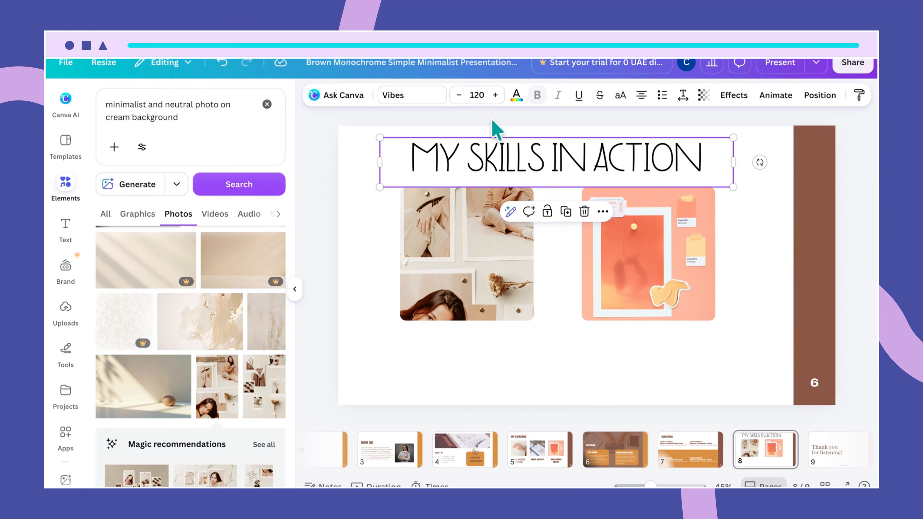
Colour the heading brown #804f3b and apply a Drop shadow effect with transparency 100.
left_click(517, 96)
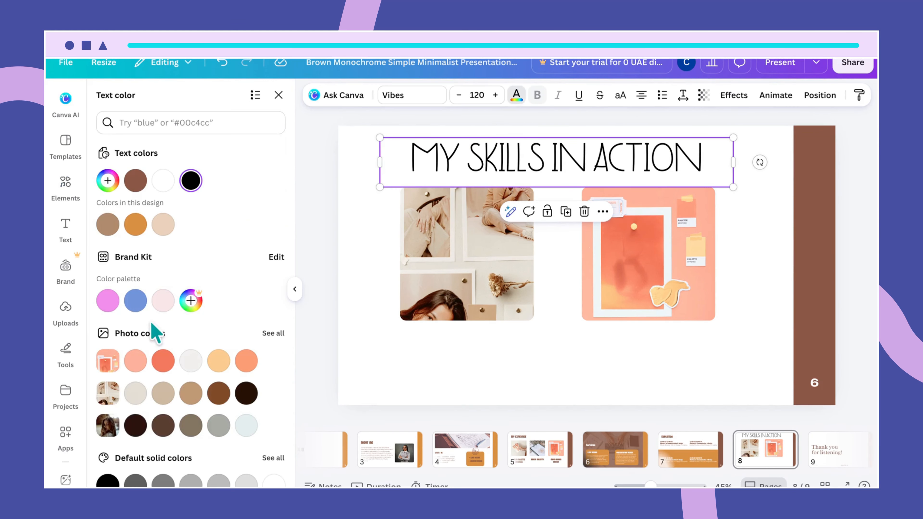
left_click(129, 182)
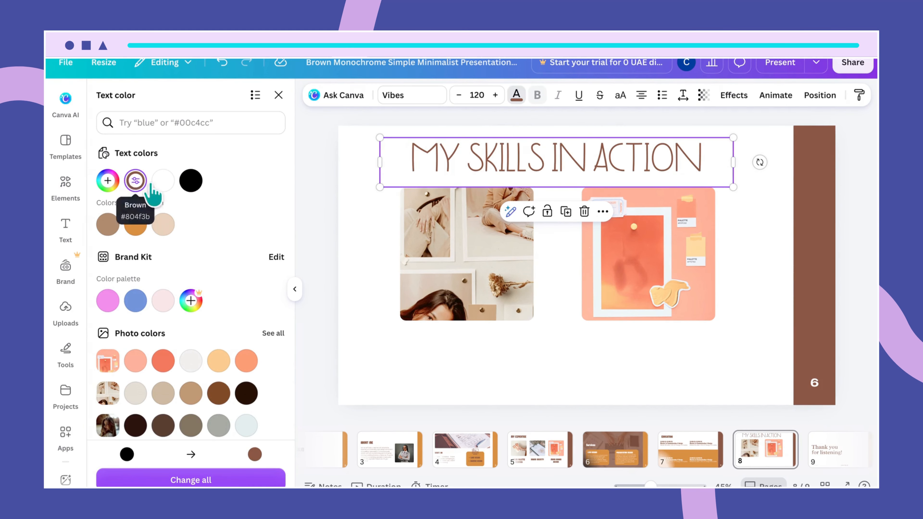
left_click(738, 97)
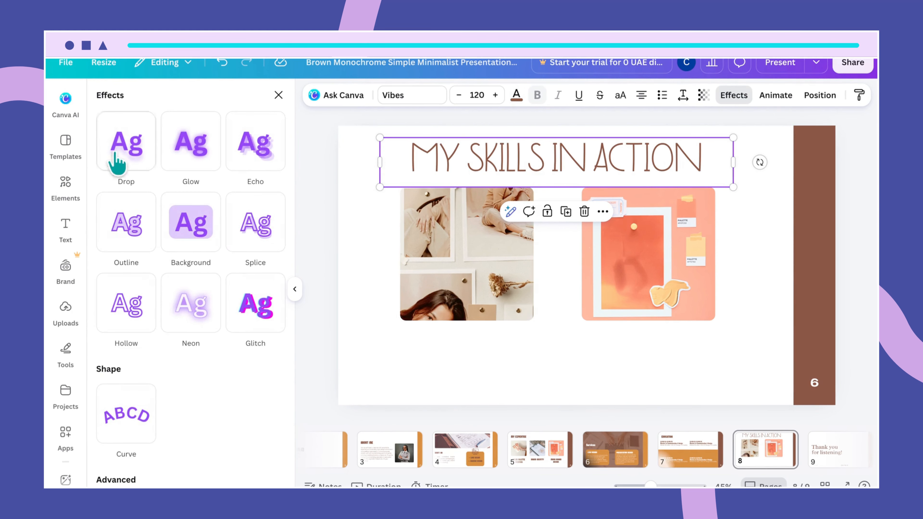
left_click(117, 163)
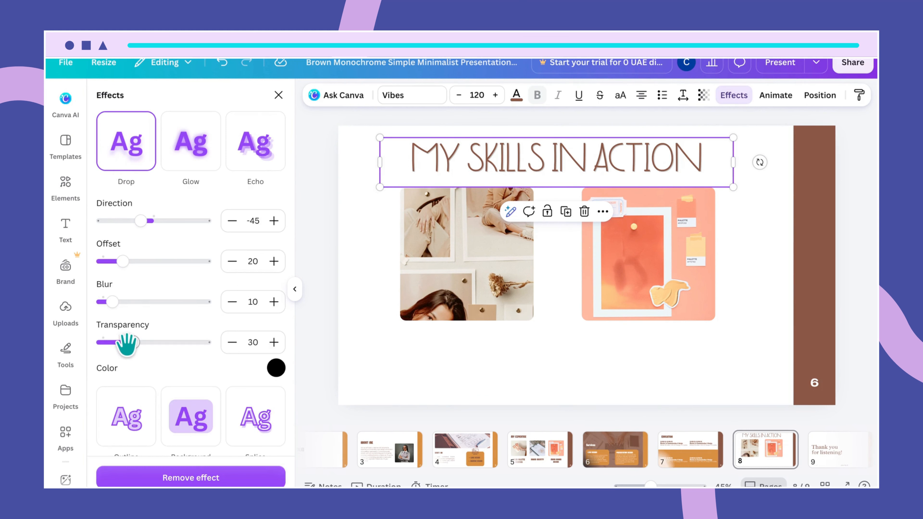
left_click_drag(131, 345, 209, 344)
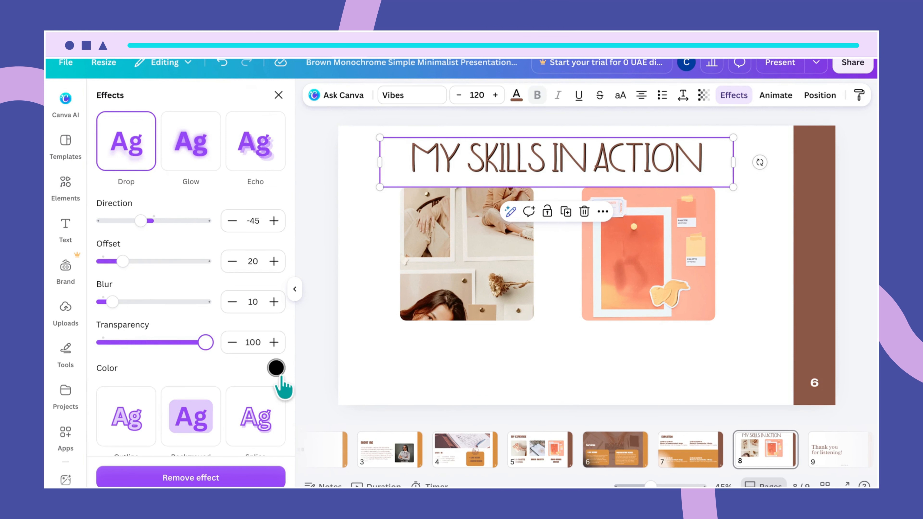
left_click(788, 272)
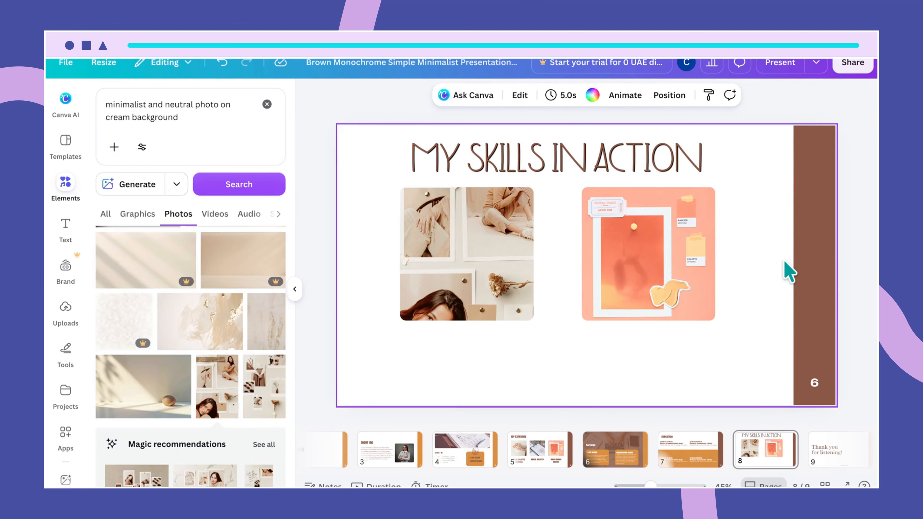
Duplicate the "MY SKILLS IN ACTION" heading and place the copy across the lower part of the coral image.
left_click(606, 177)
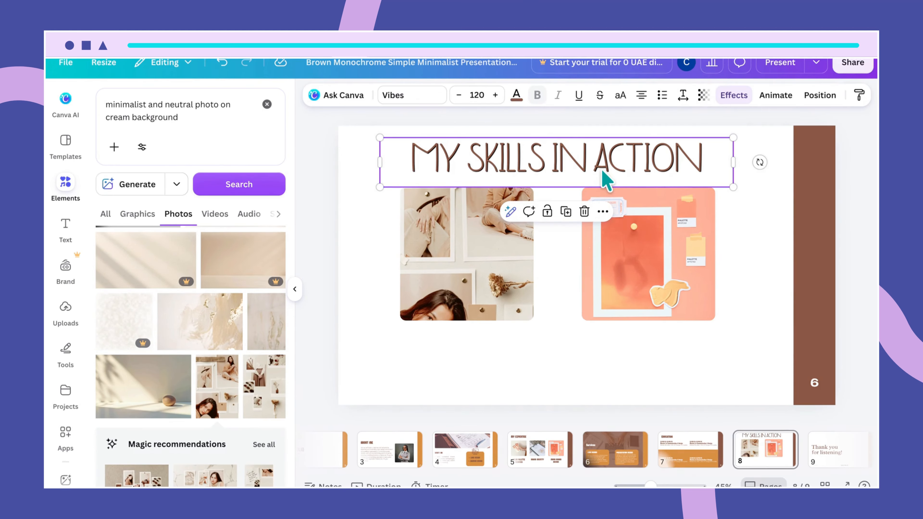
key("ctrl+d")
left_click_drag(606, 179, 680, 313)
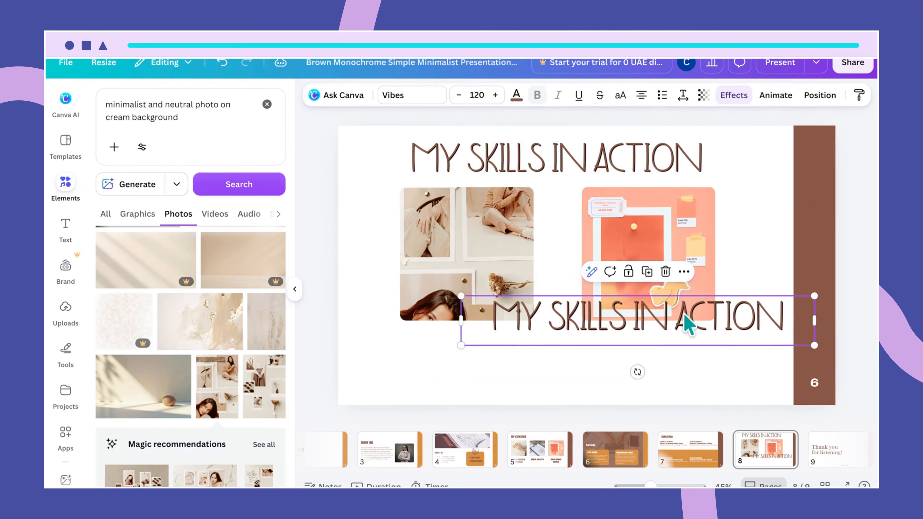
Replace the copied heading's text with "MOODBOARD DESIGNS" on two lines and shift it slightly towards the brown side bar.
double_click(650, 314)
type("M")
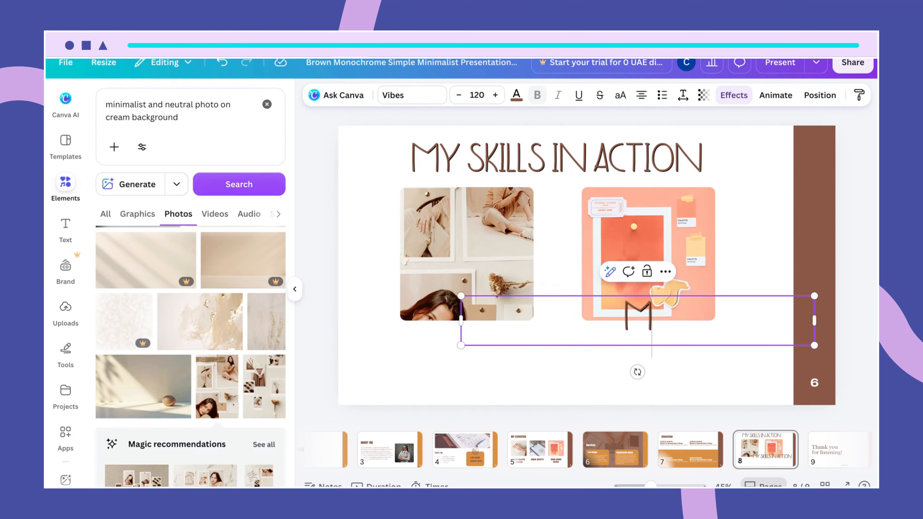
type("OODBOARD")
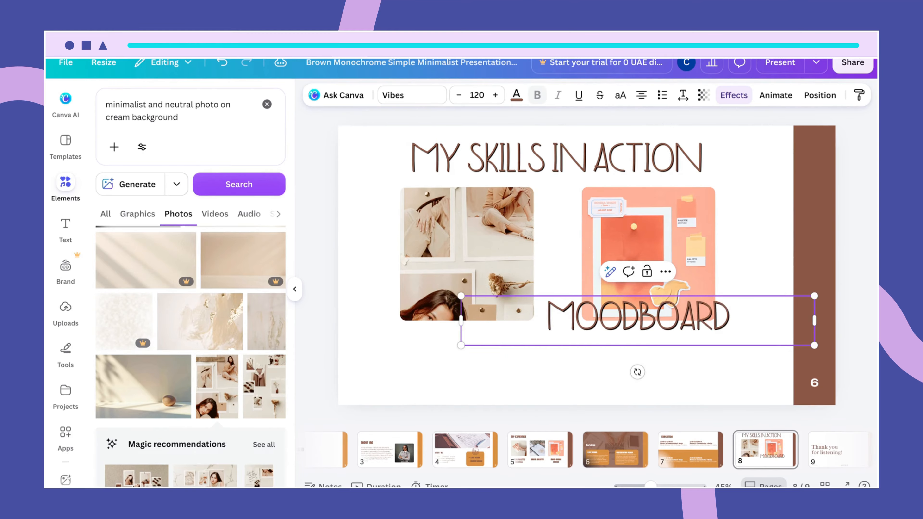
key("Return")
type("D D")
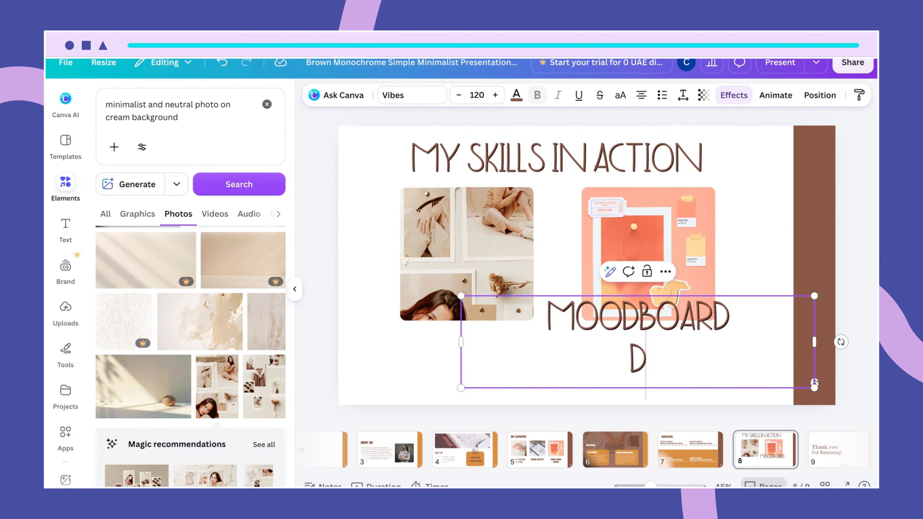
type("ESIGN")
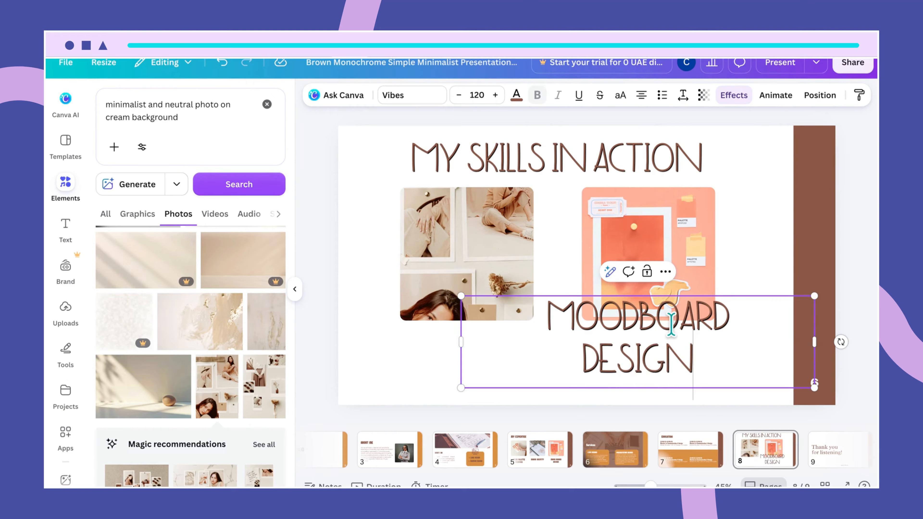
type("S")
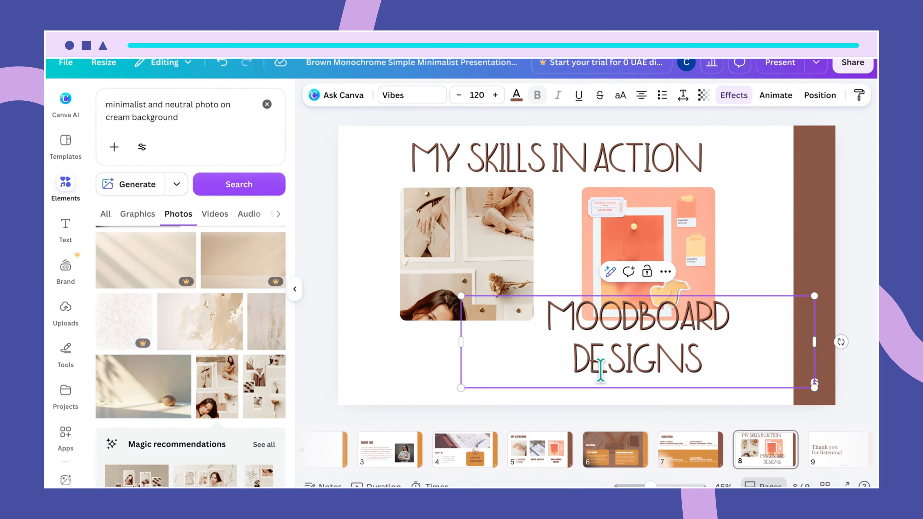
left_click(391, 391)
left_click(609, 351)
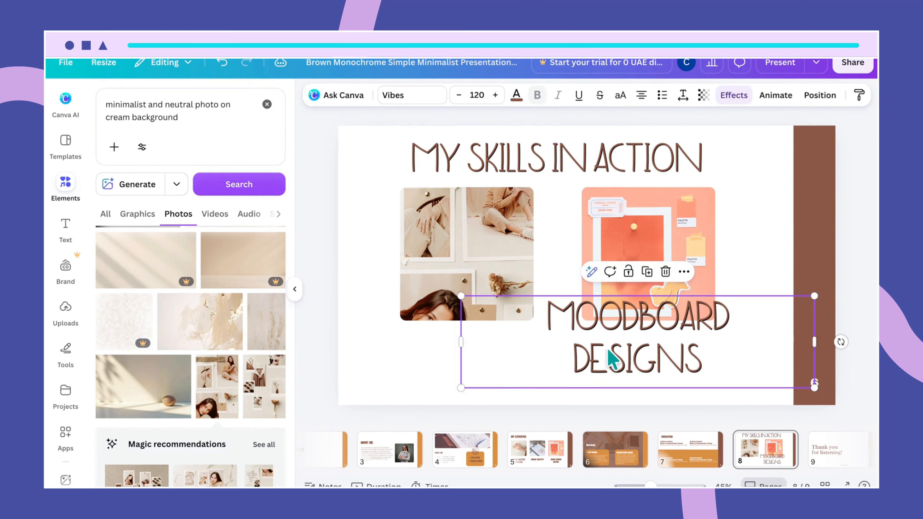
left_click_drag(609, 351, 620, 346)
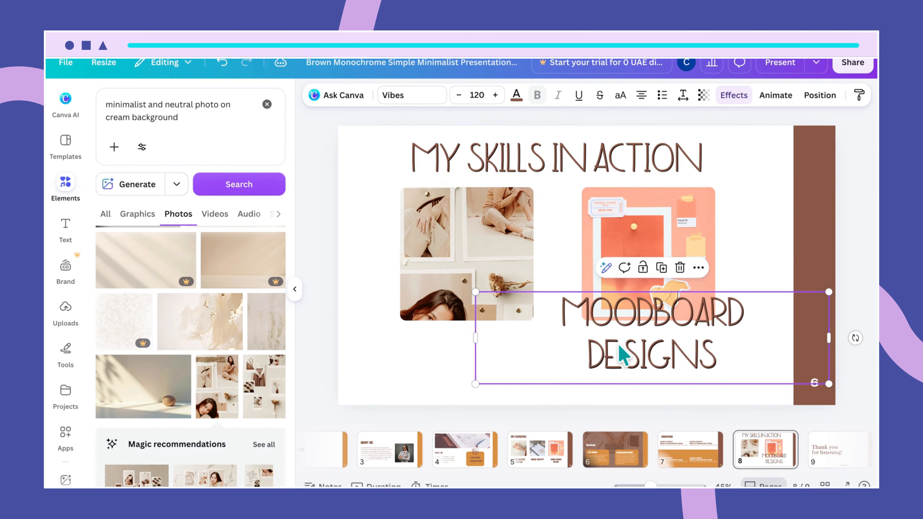
left_click(617, 347)
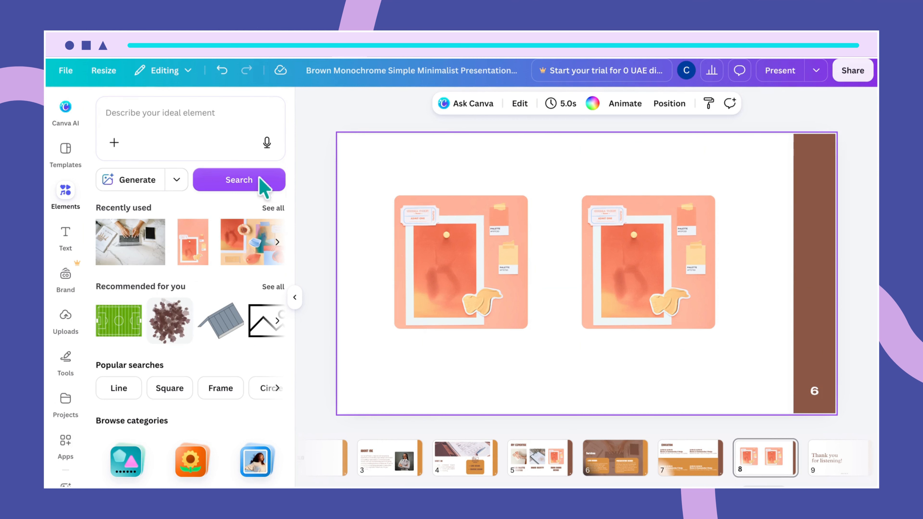
Search the elements library for "minimalist and neutral photo on cream background".
left_click(178, 122)
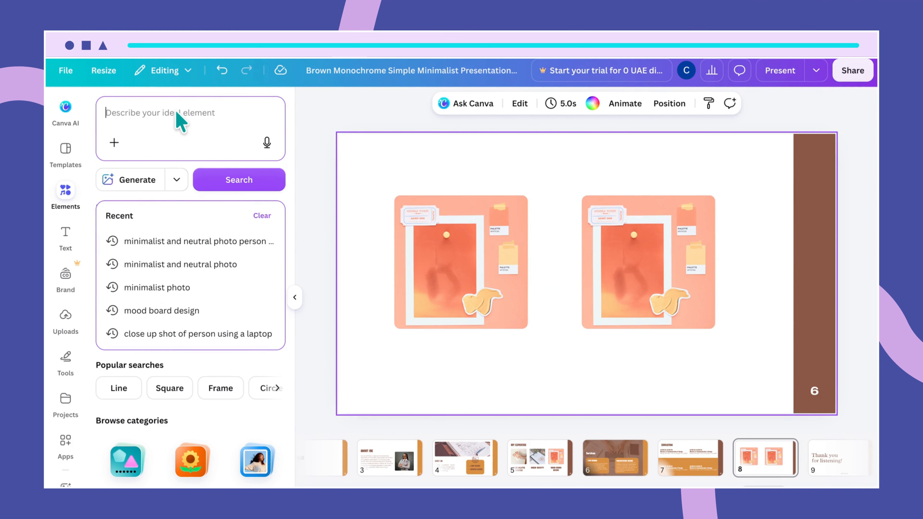
type("minimalist a")
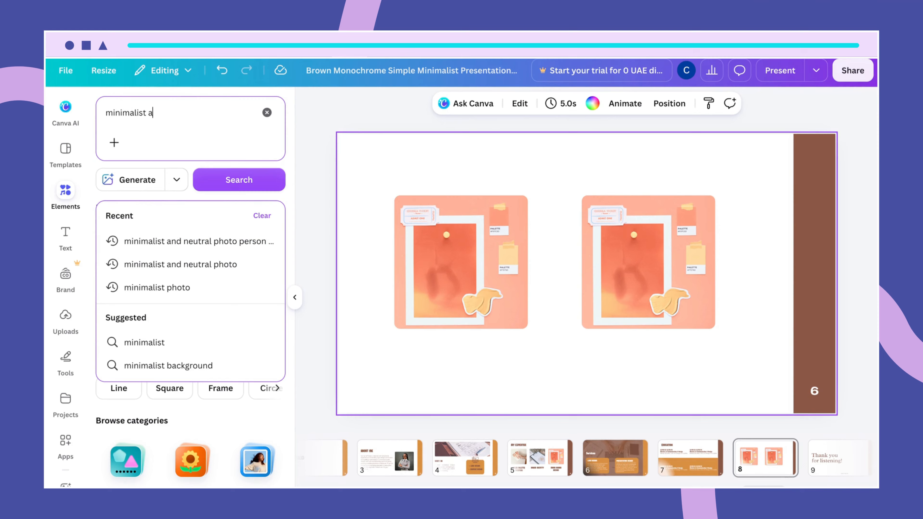
type("nd ne")
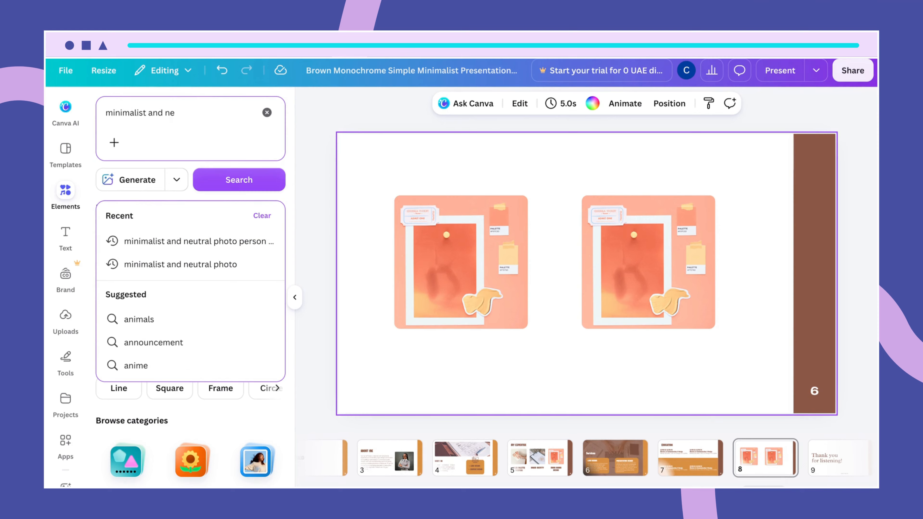
type("uer")
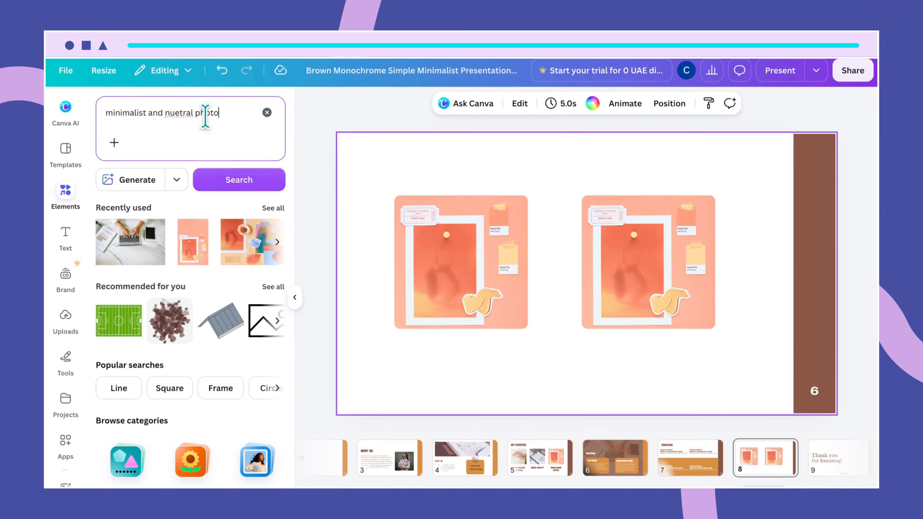
left_click_drag(219, 116, 166, 112)
key("BackSpace")
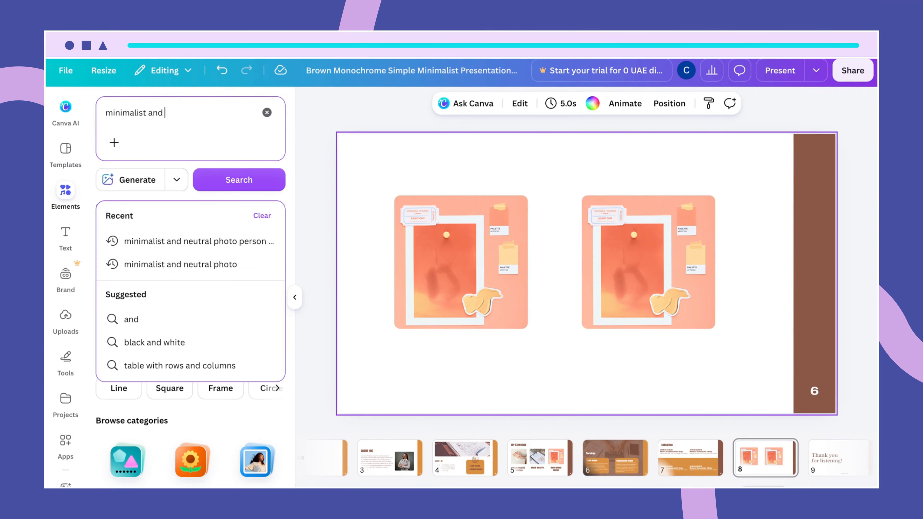
type("ne")
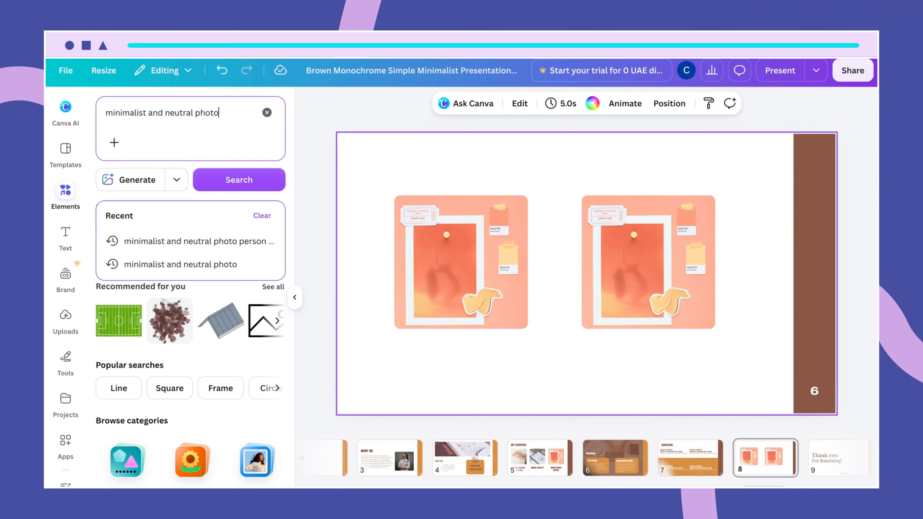
type("utral photo ")
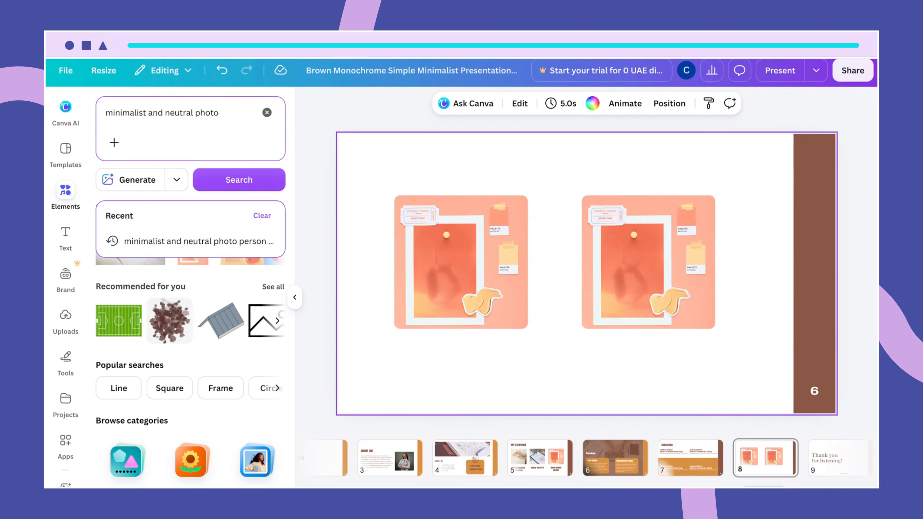
type("on crea")
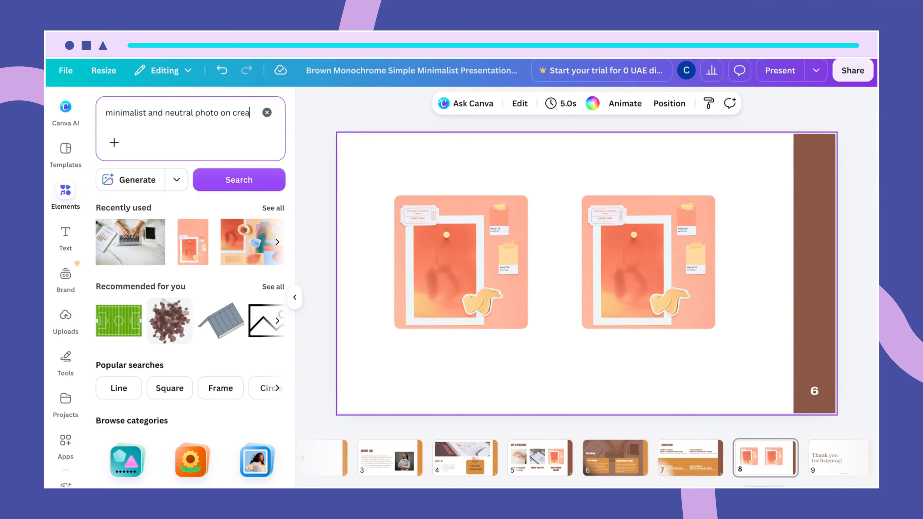
type("m background")
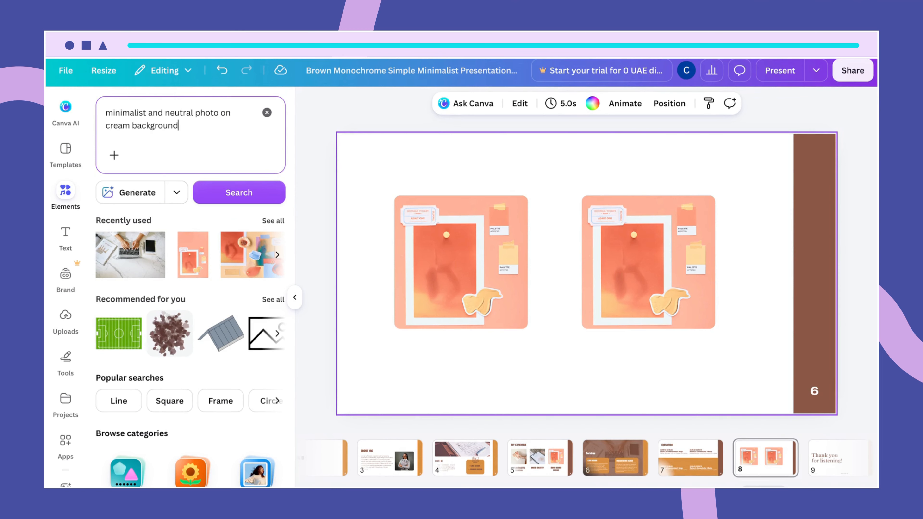
key("Return")
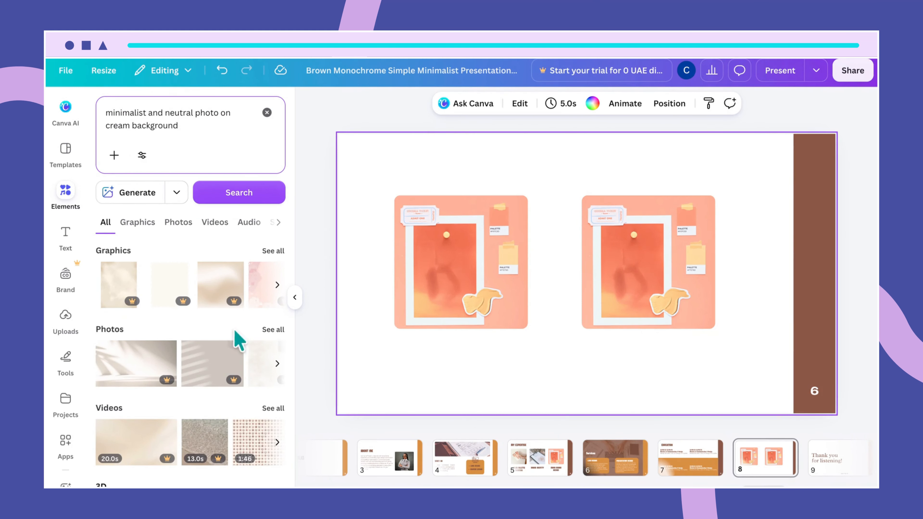
Add the free photo "Minimalist and Neutral Photos on Cream Background" from the photo results to page 8.
left_click(272, 332)
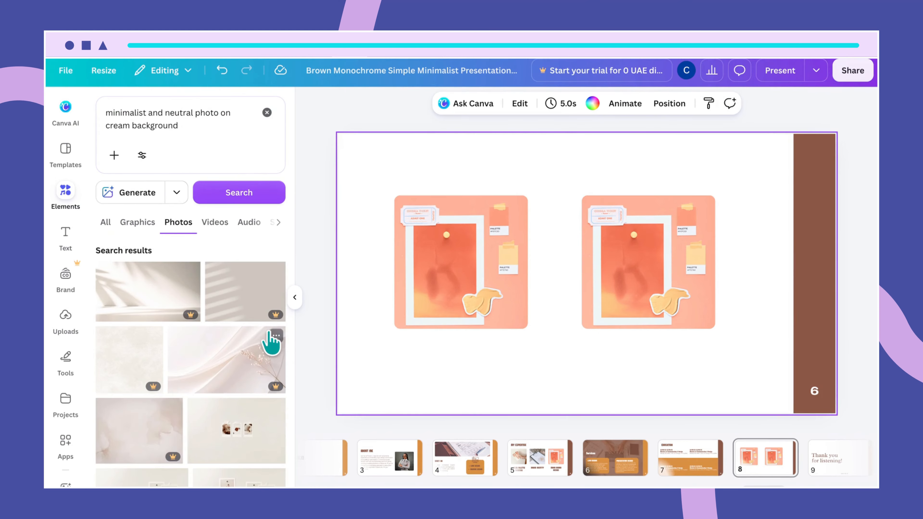
scroll(237, 469, "down", 4)
scroll(237, 472, "down", 6)
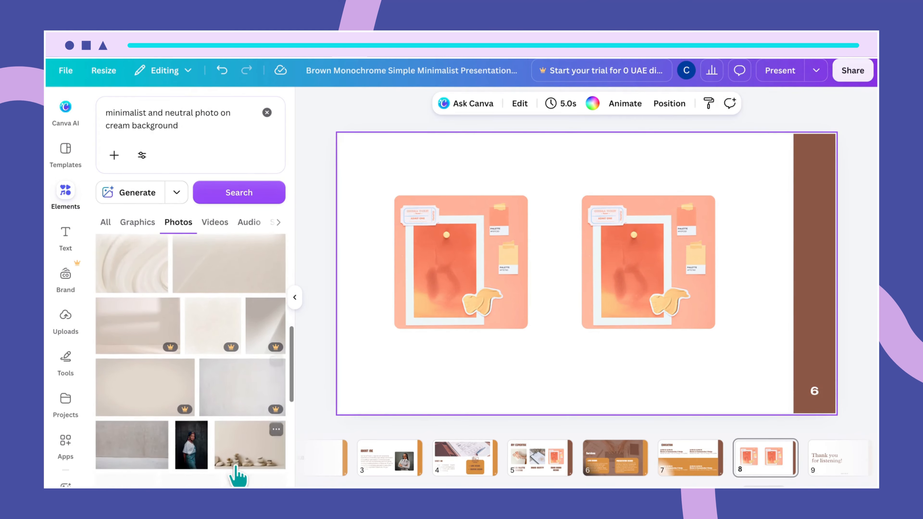
scroll(238, 477, "down", 5)
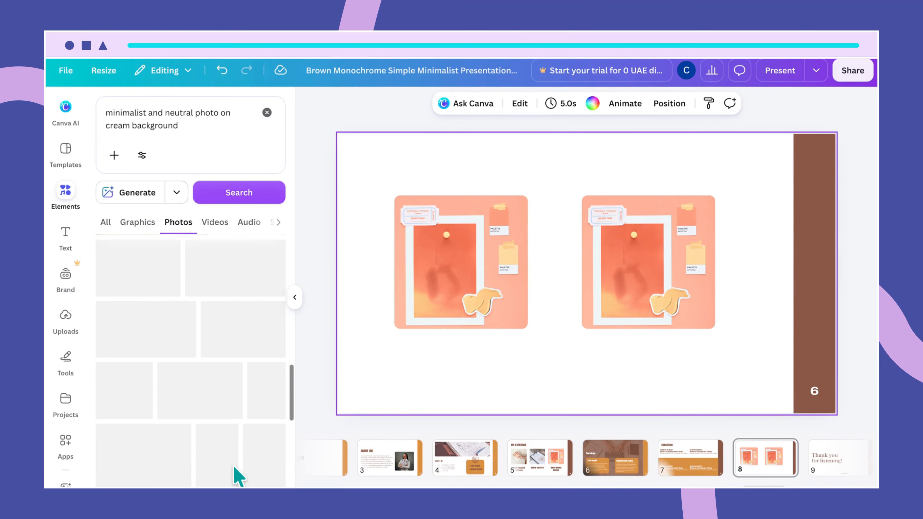
scroll(237, 469, "down", 2)
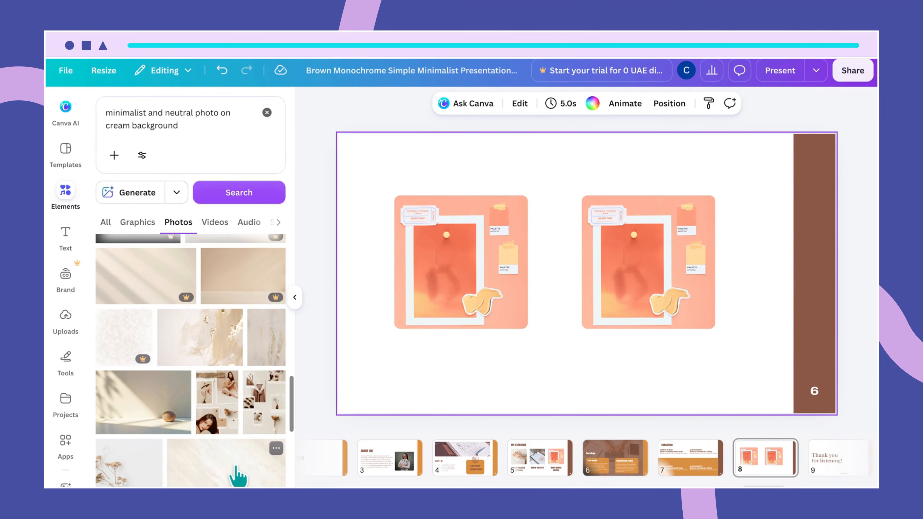
left_click(229, 371)
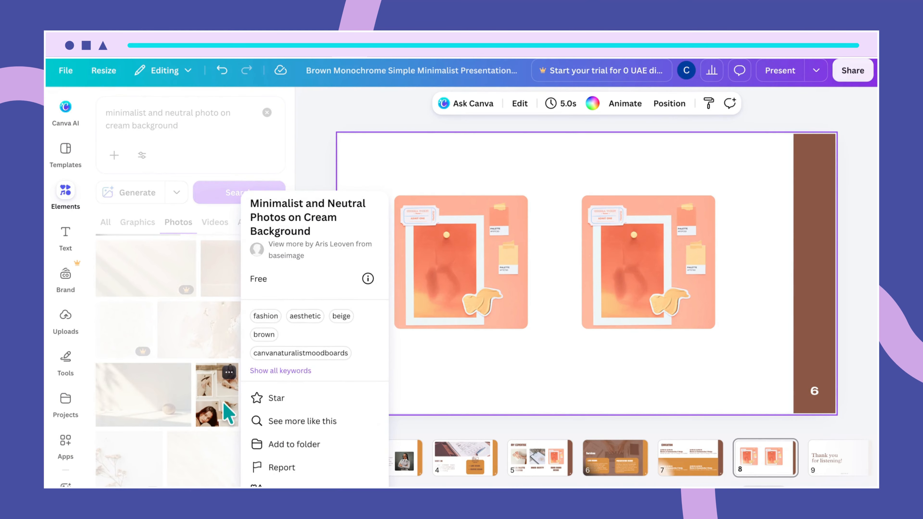
left_click(228, 413)
left_click(228, 412)
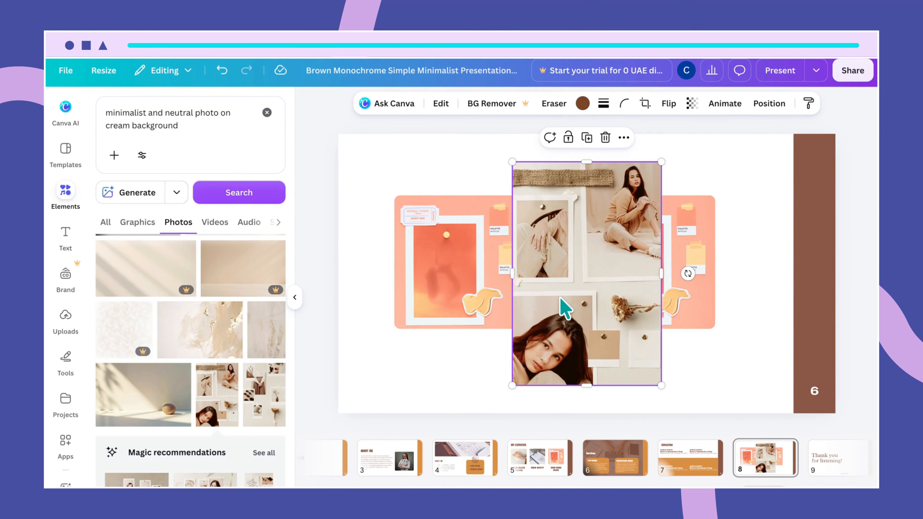
Replace the first of the two coral images with the neutral photo, cropped to the same rounded square.
left_click_drag(560, 297, 466, 294)
left_click(454, 299)
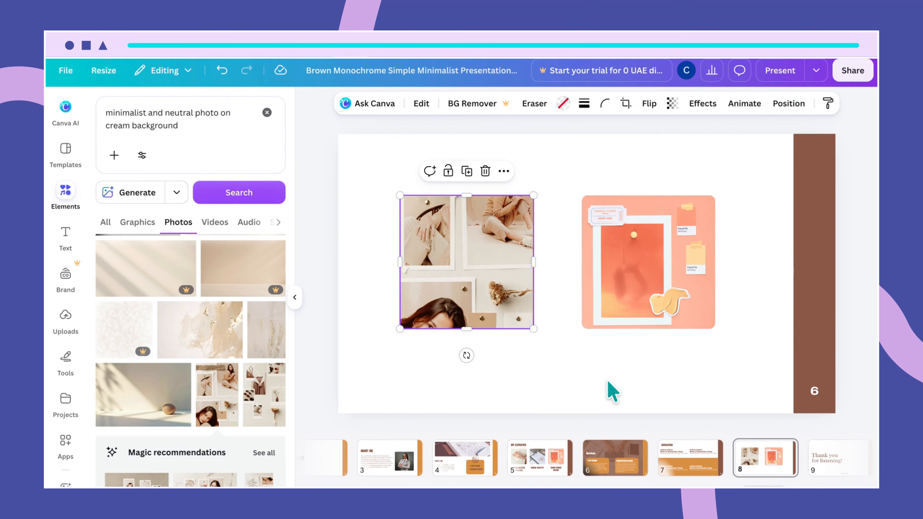
left_click(612, 392)
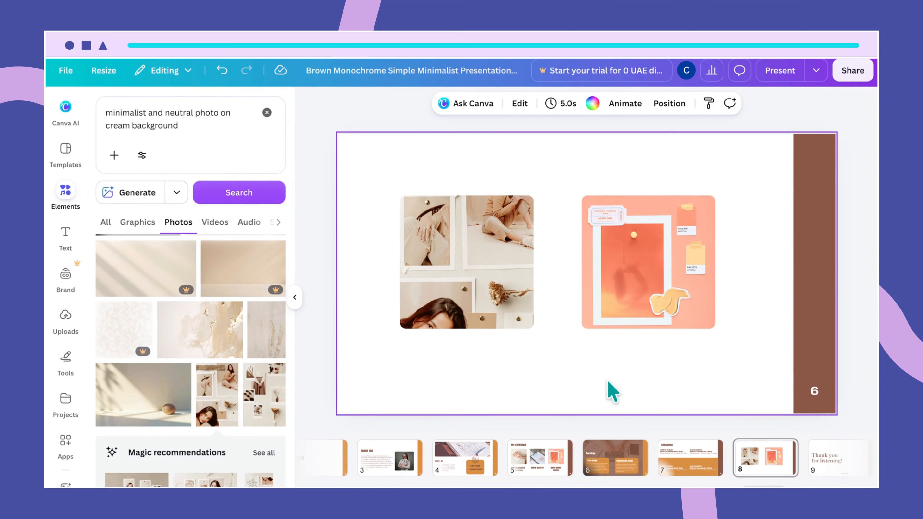
Add a text box reading "MY SKILLS IN ACTION" and place it along the upper edge of the neutral photo.
key("t")
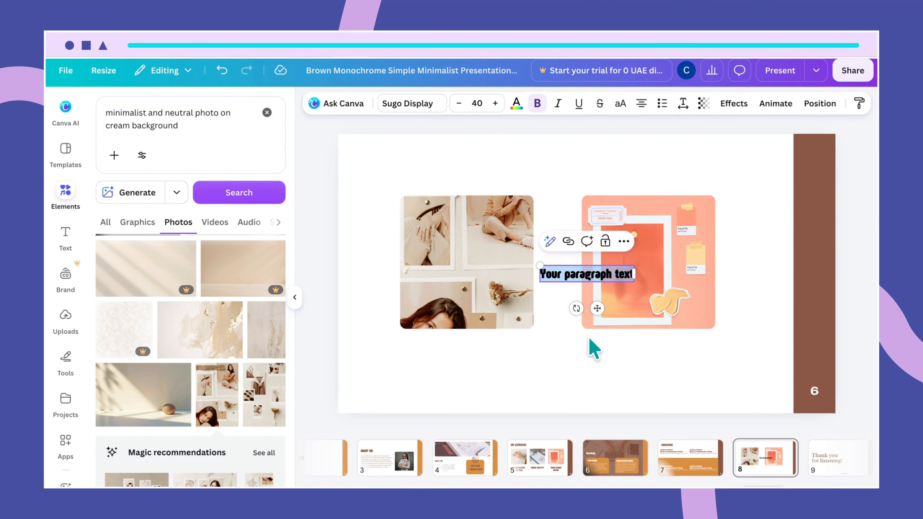
left_click(613, 342)
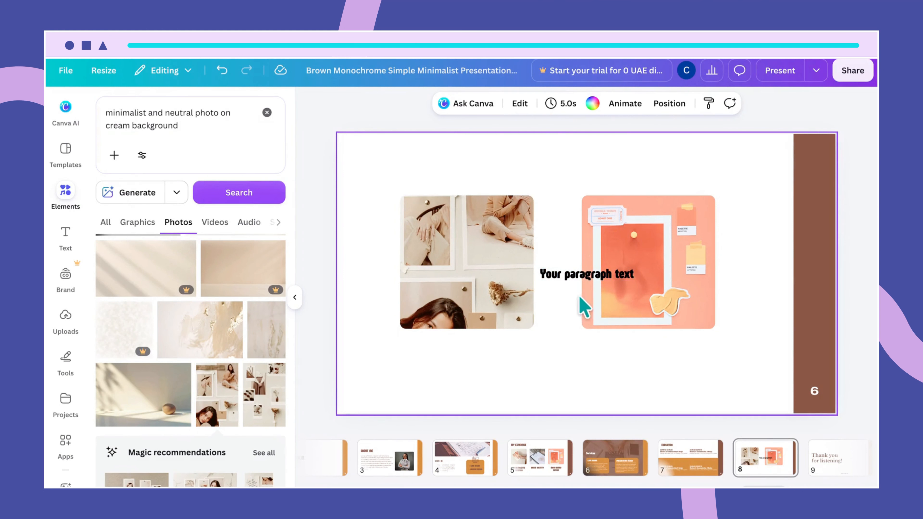
left_click(561, 273)
left_click(561, 273)
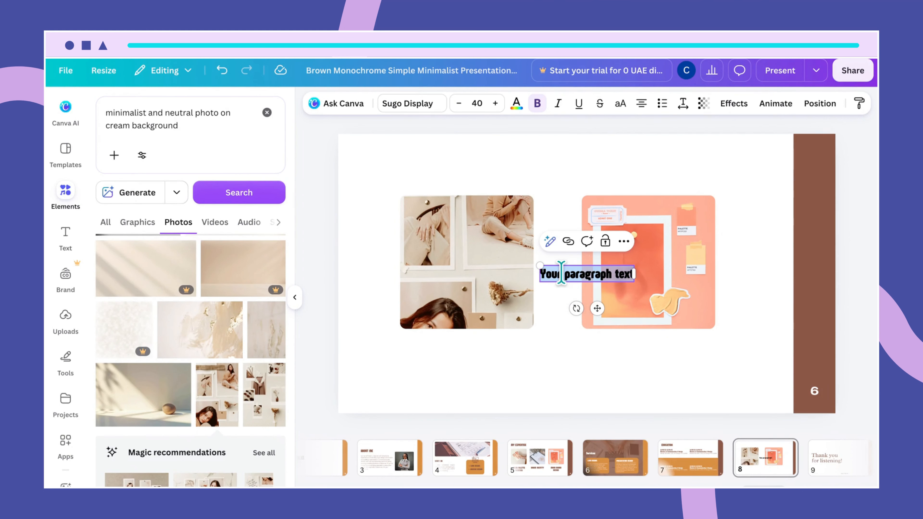
type("my skills in a")
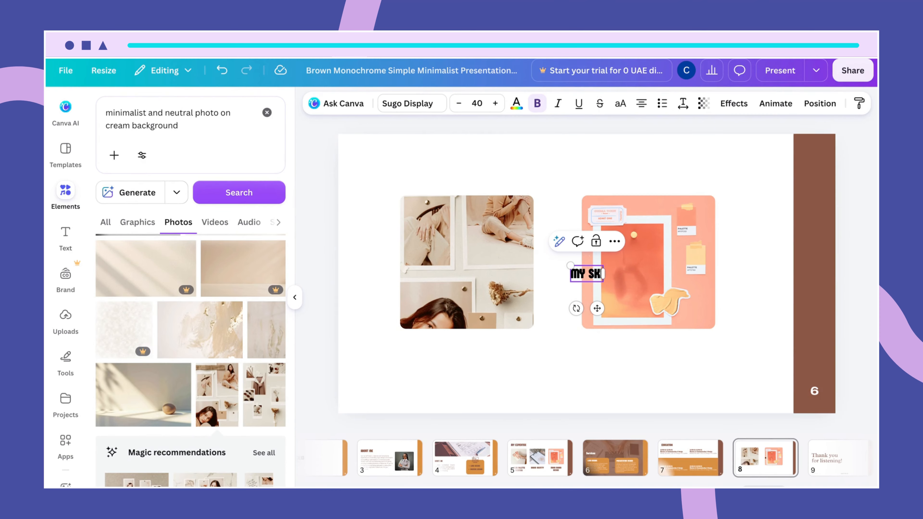
type("ction")
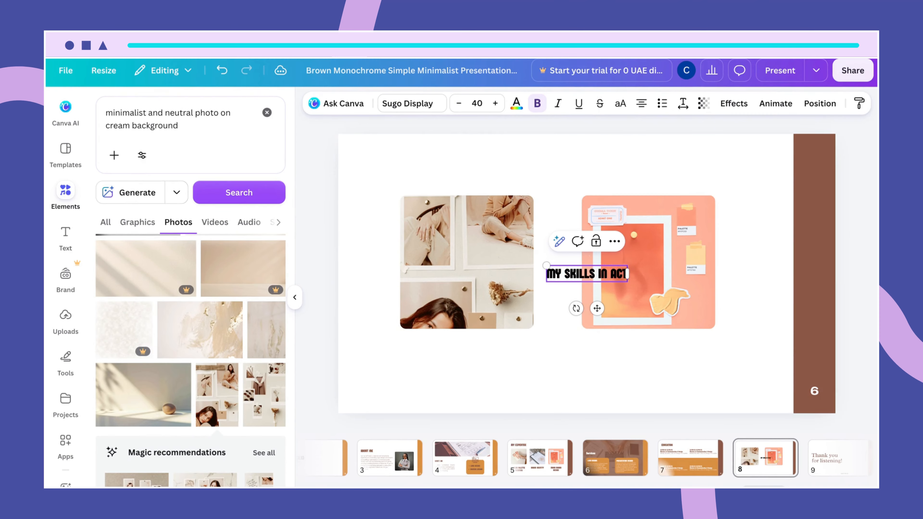
left_click(648, 352)
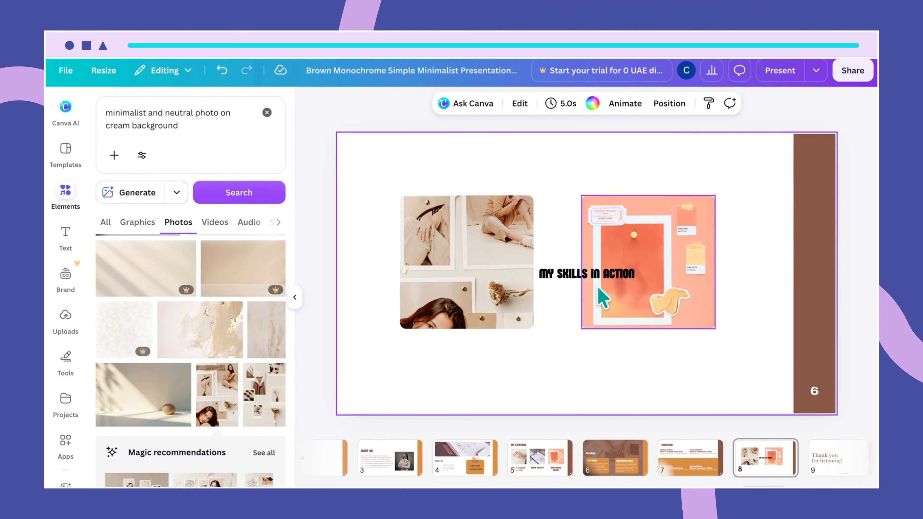
left_click(582, 273)
left_click_drag(582, 273, 443, 191)
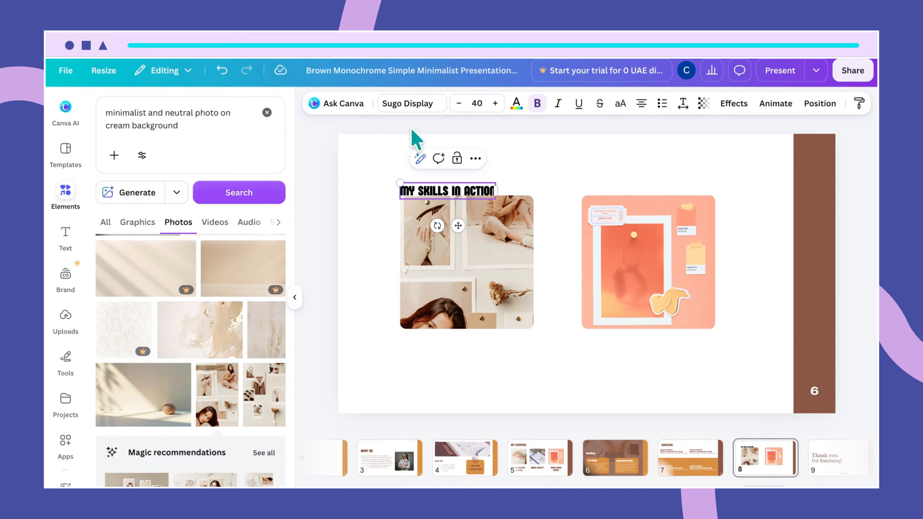
Change the "MY SKILLS IN ACTION" title to the Vibes font at size 120.
left_click(403, 106)
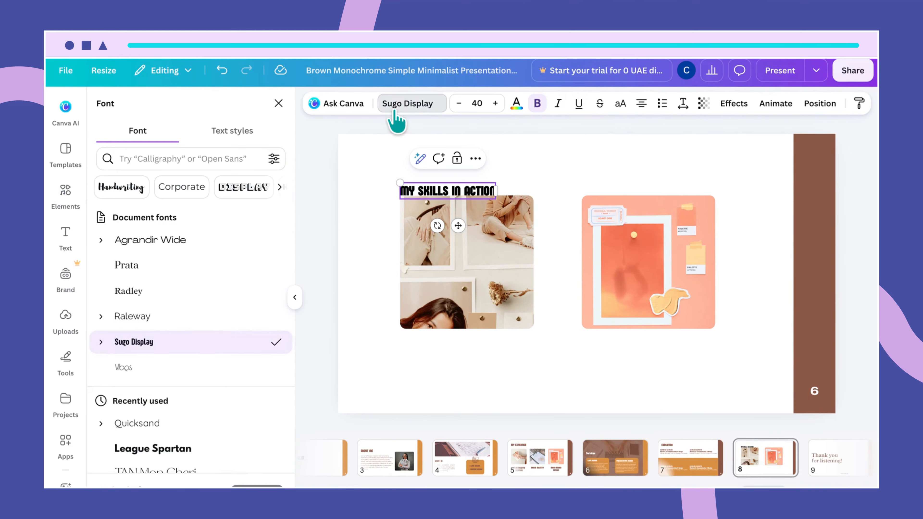
left_click(123, 342)
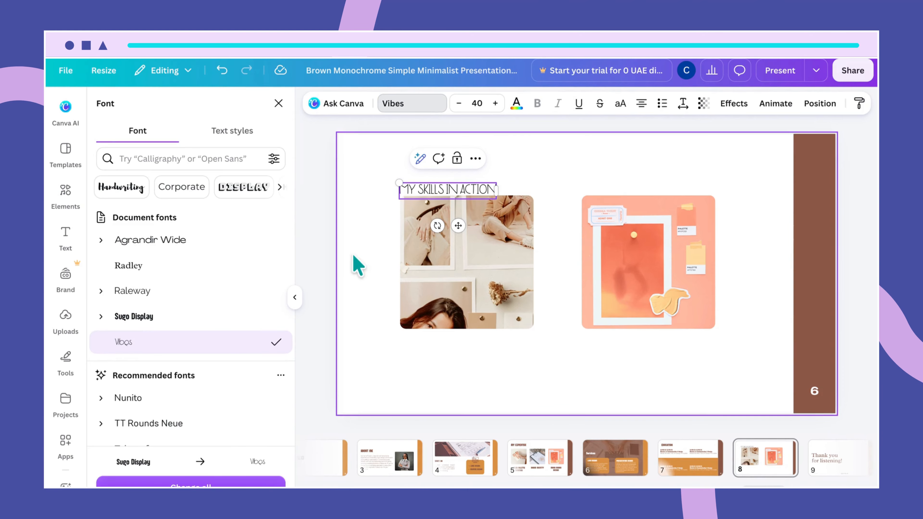
left_click(478, 101)
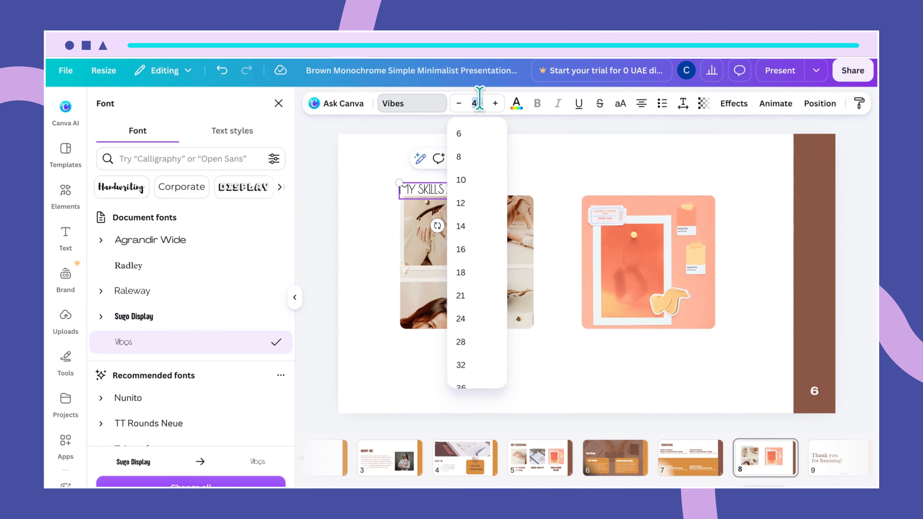
type("120")
key("Return")
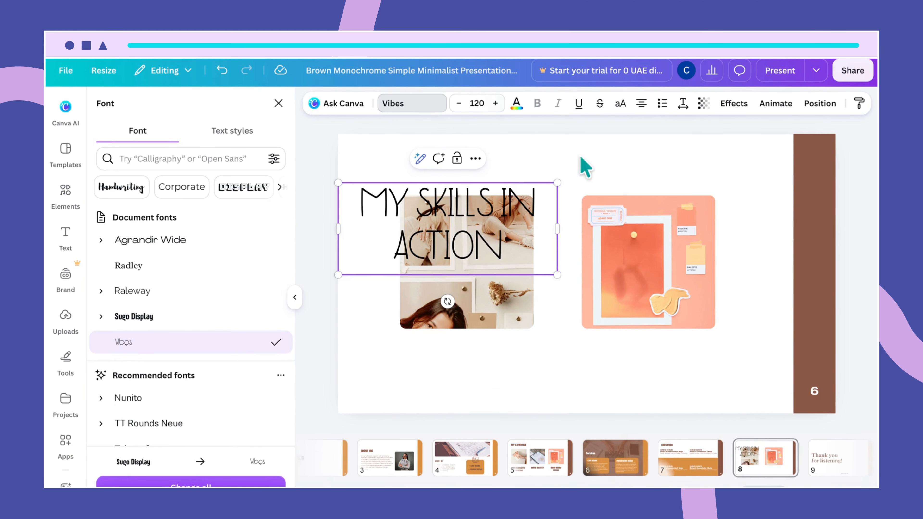
Widen the title's text box so it fits on one line and center it above the two images.
left_click_drag(557, 228, 695, 231)
left_click(700, 346)
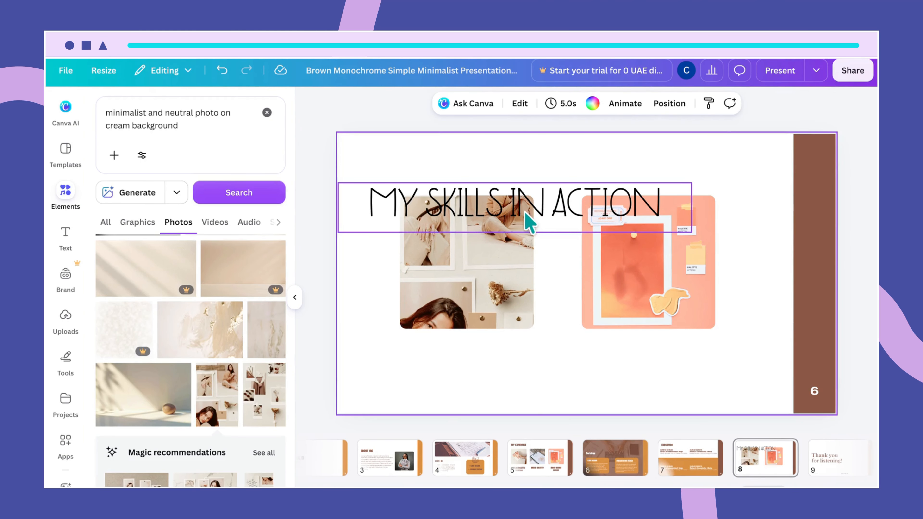
left_click_drag(529, 222, 561, 178)
left_click(635, 360)
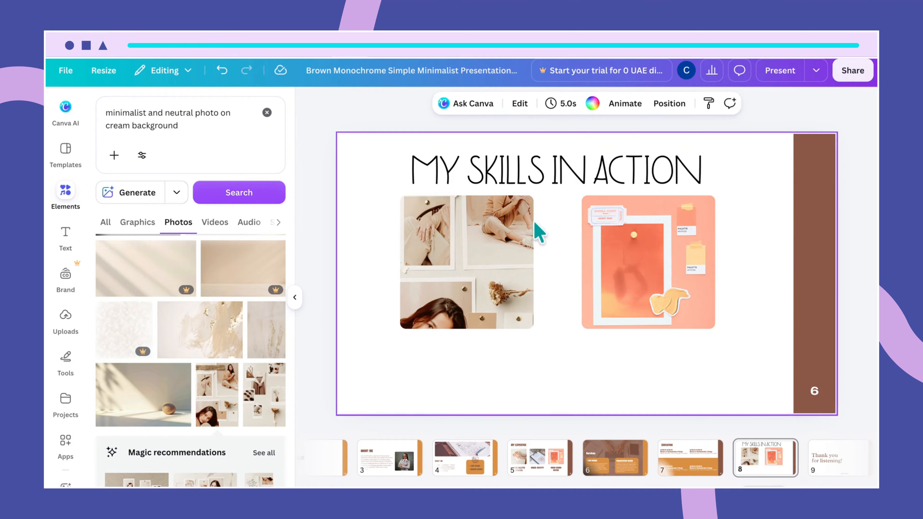
left_click(525, 180)
left_click_drag(525, 180, 524, 178)
left_click(566, 268)
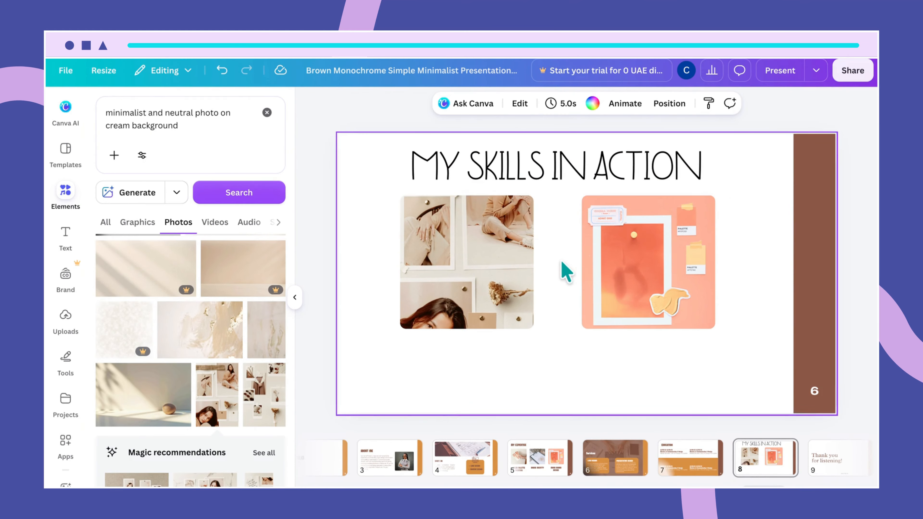
Recolor the title text to the brown used by the slide's side band.
left_click(531, 153)
left_click(516, 104)
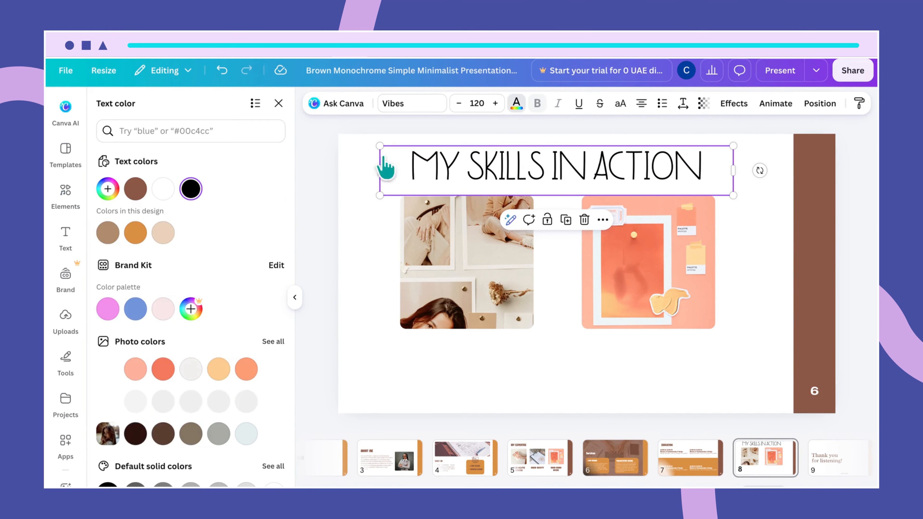
left_click(135, 189)
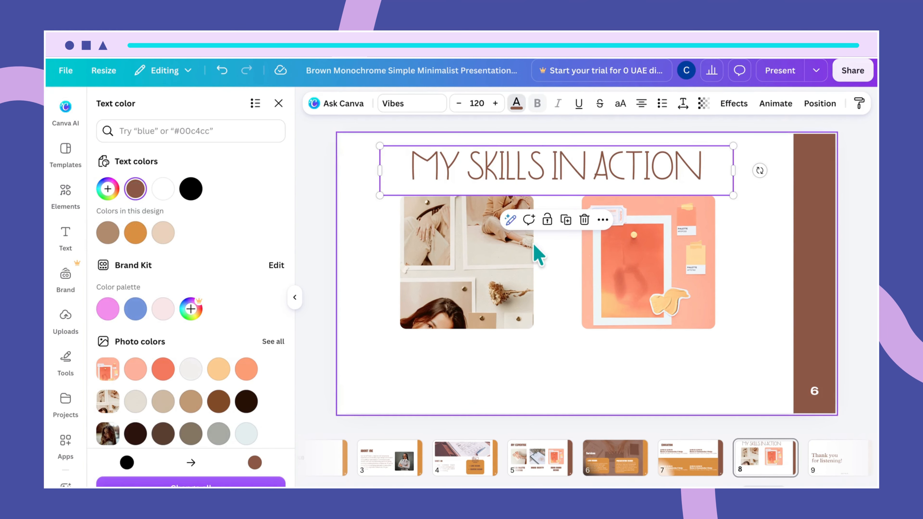
Apply the Drop text effect to the title with its transparency set to 100.
left_click(733, 103)
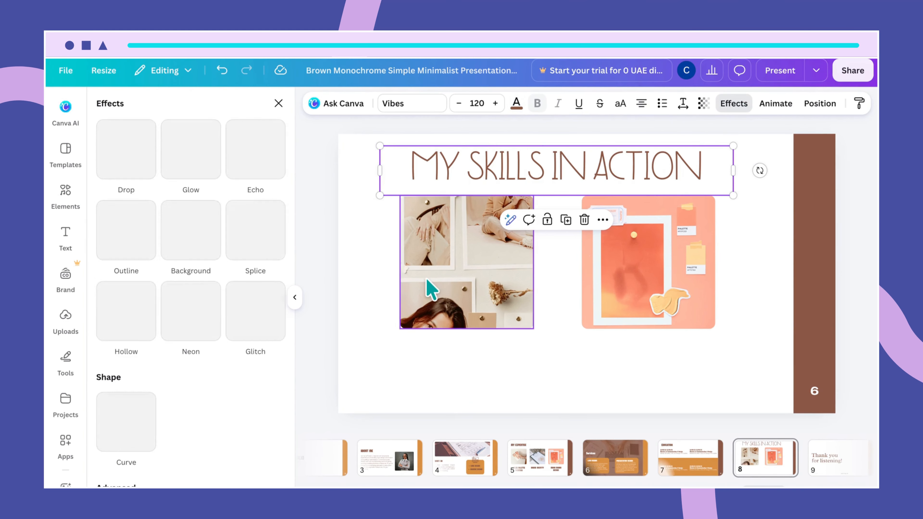
left_click(125, 150)
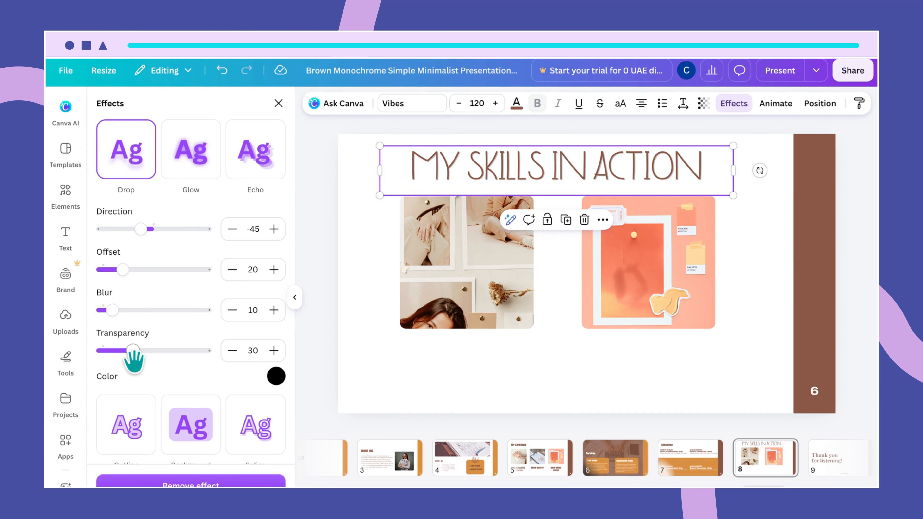
left_click_drag(135, 351, 274, 382)
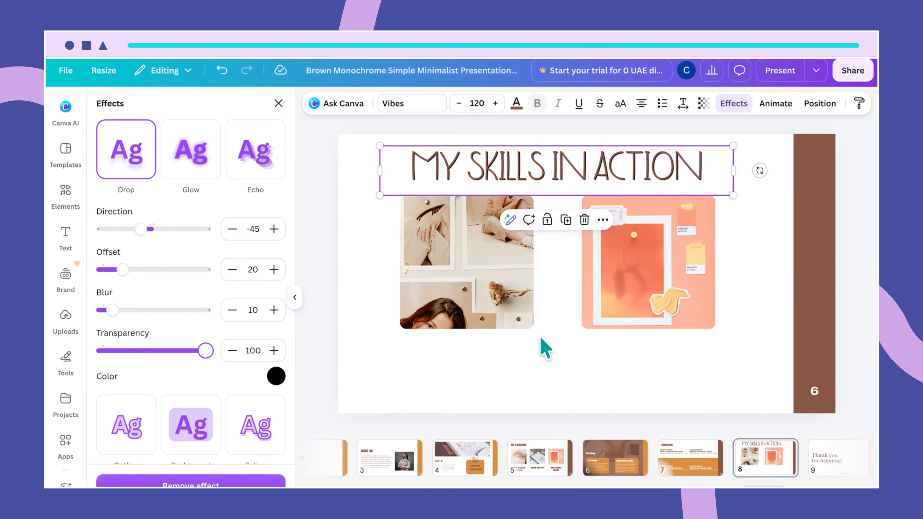
left_click(789, 279)
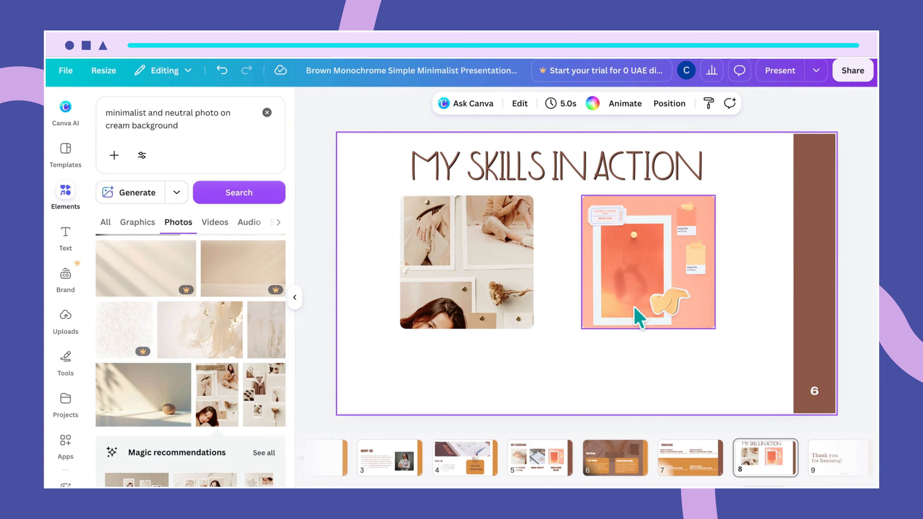
Duplicate the title over the coral image's lower edge and change the copy's text to "MOODBOARD DESIGNS" on two lines.
left_click(603, 180)
left_click_drag(603, 180, 685, 325)
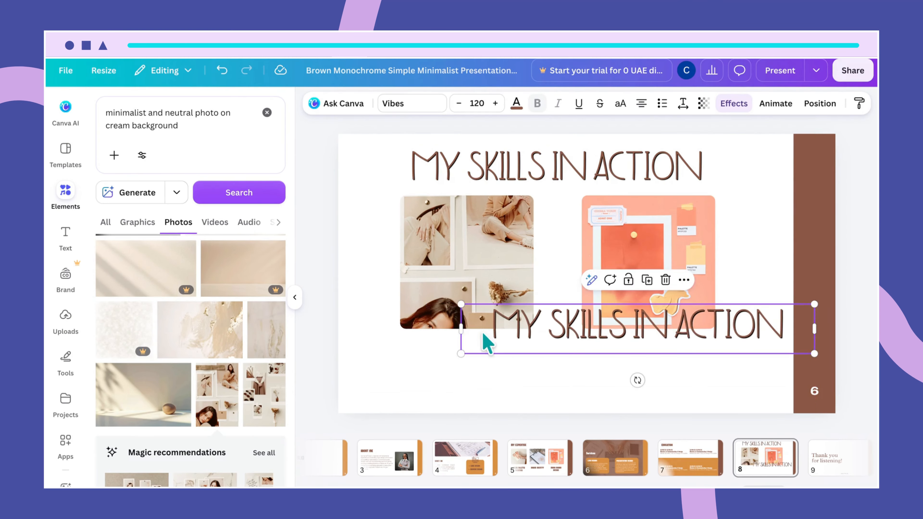
double_click(652, 327)
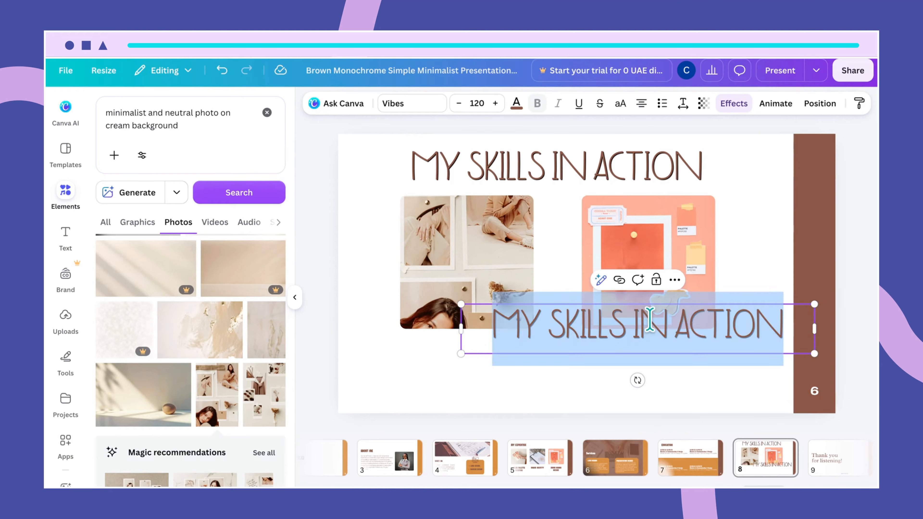
type("MOOD")
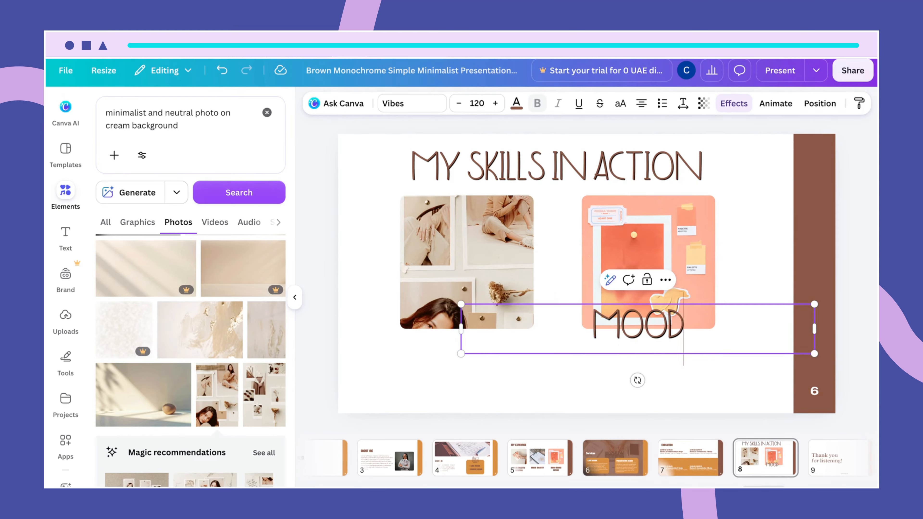
type("BOARD")
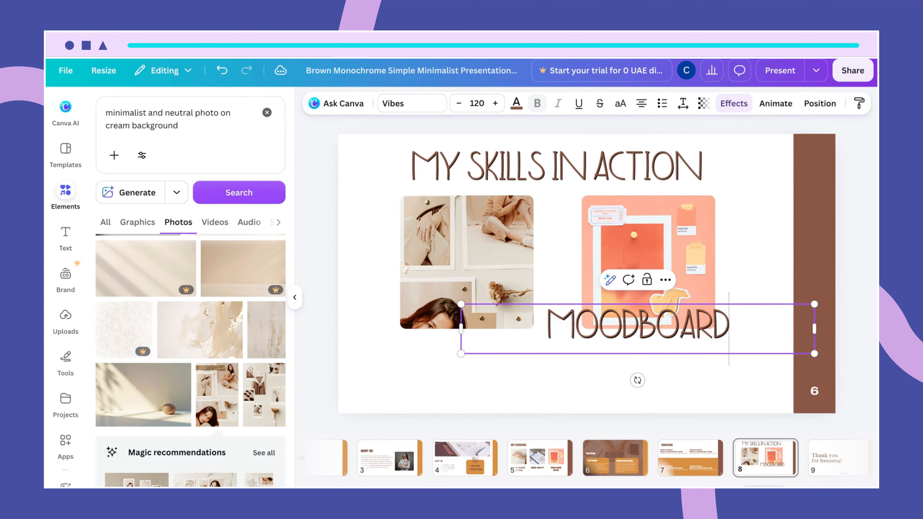
key("Return")
type("DESIGN")
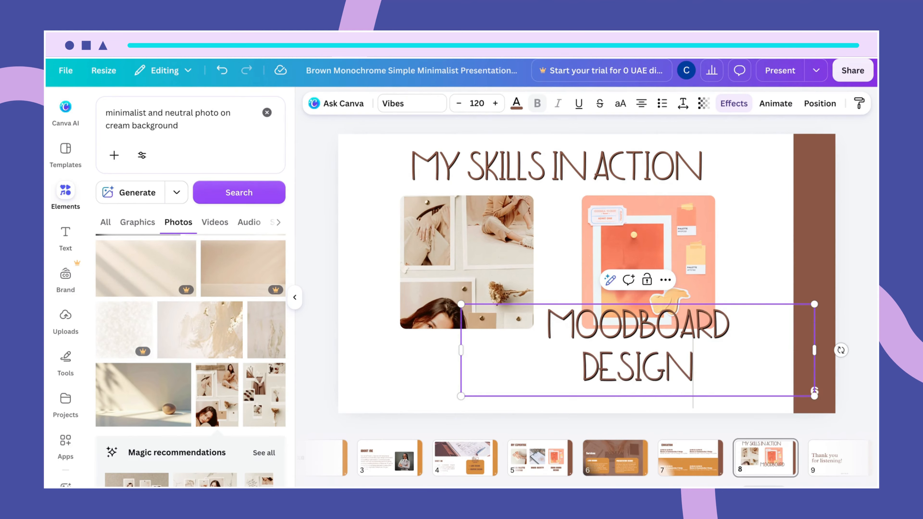
type("S")
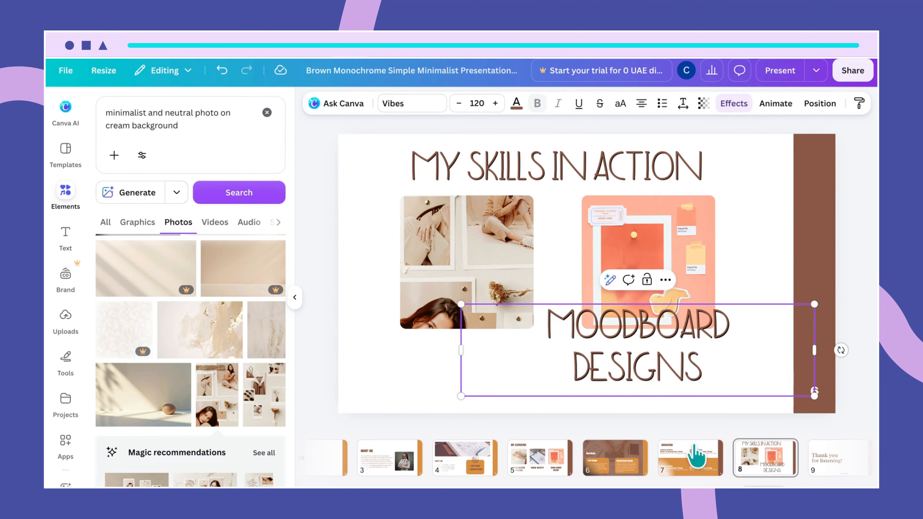
left_click(347, 392)
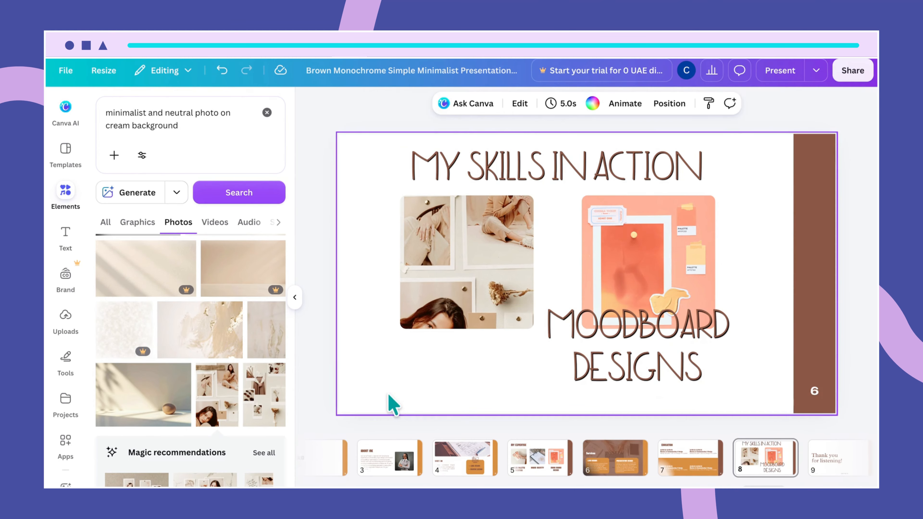
left_click(605, 359)
mouse_move(604, 359)
left_mouse_down()
mouse_move(617, 352)
mouse_move(609, 364)
mouse_move(618, 364)
left_mouse_up()
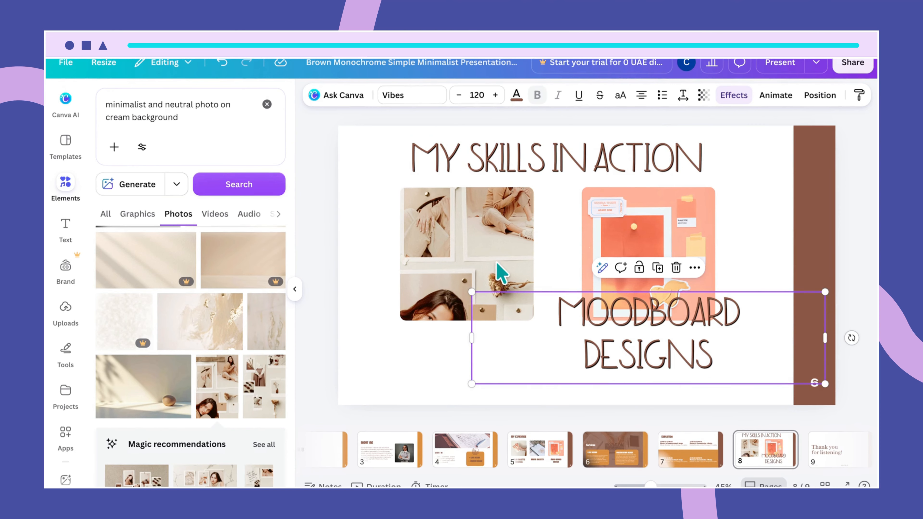
Move the neutral and coral images slightly closer together beneath the title, keeping them level.
left_click(504, 262)
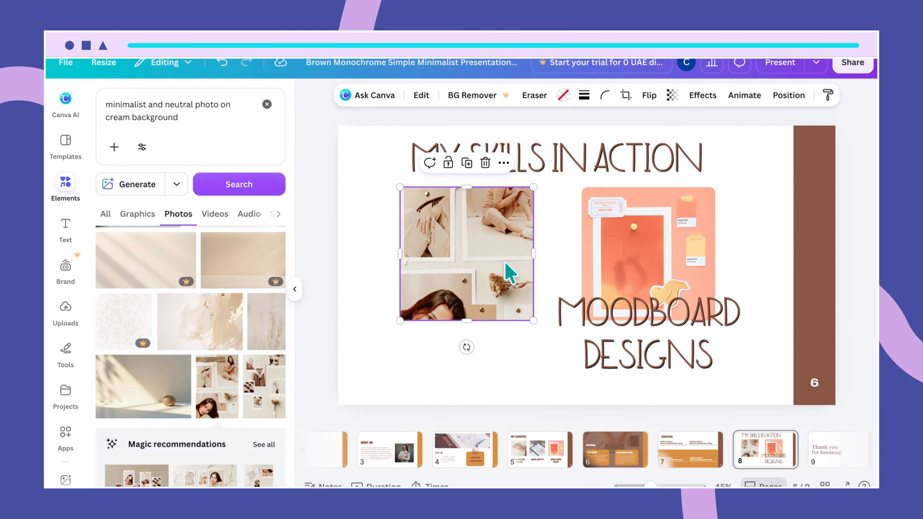
left_click_drag(504, 262, 514, 263)
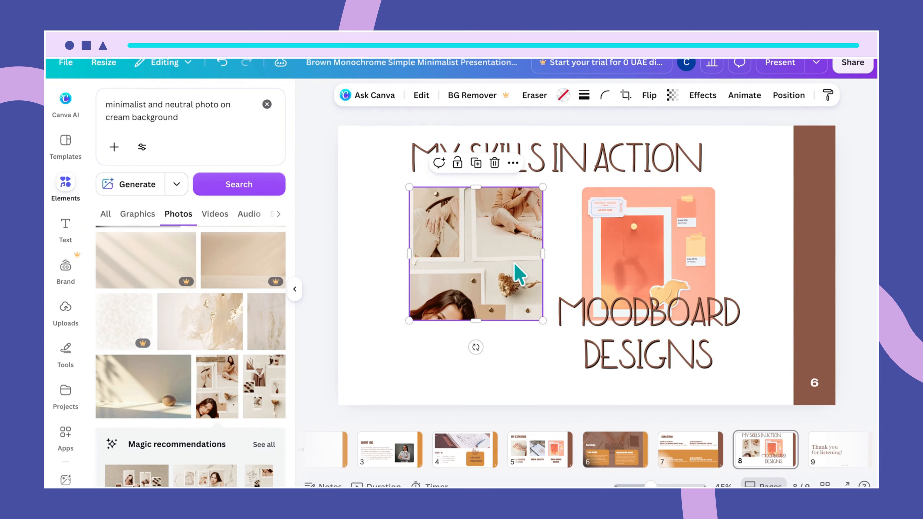
left_click_drag(654, 285, 642, 273)
left_click(422, 247)
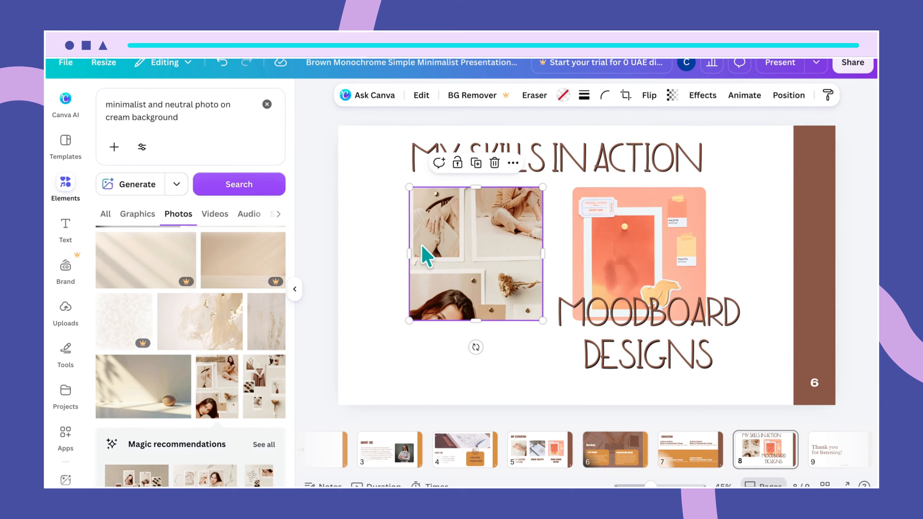
left_click_drag(423, 248, 426, 249)
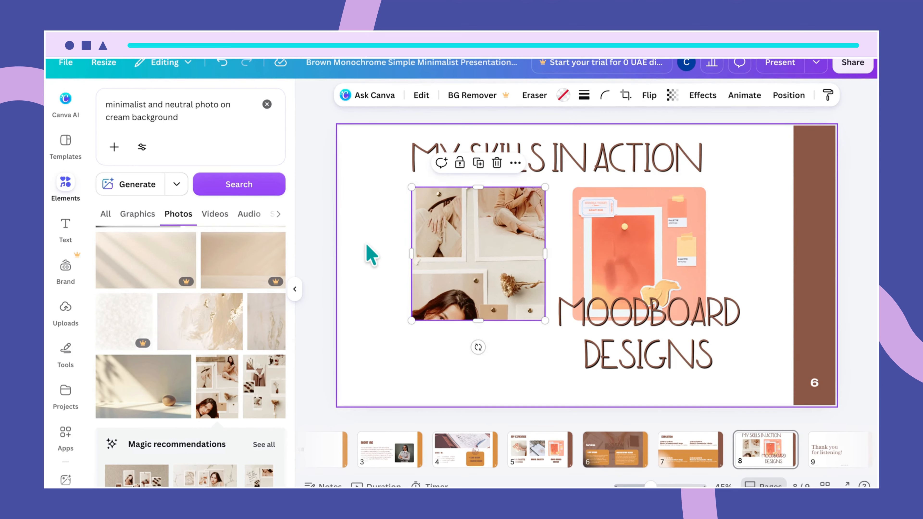
left_click(368, 253)
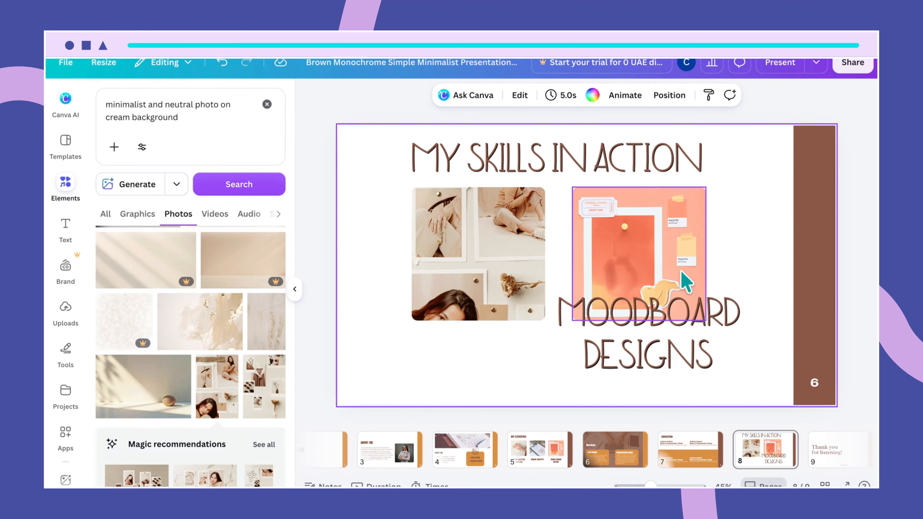
left_click(684, 278)
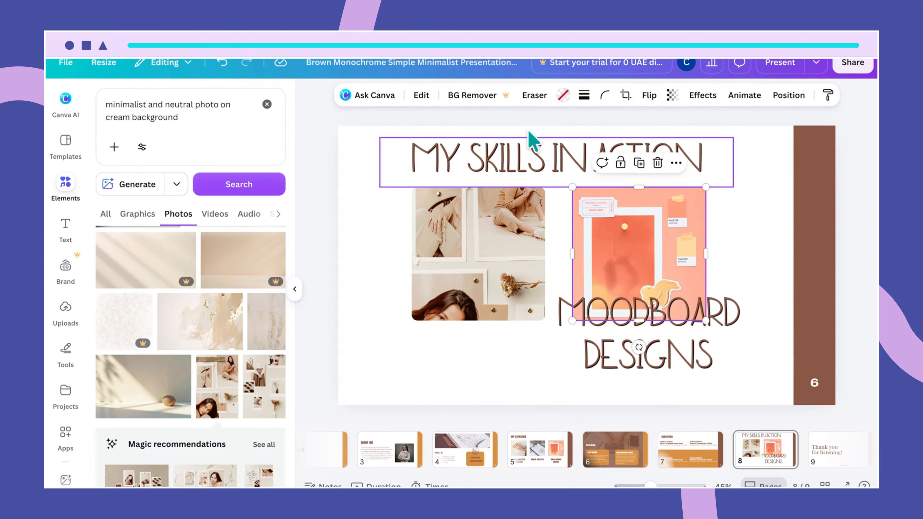
left_click(381, 241)
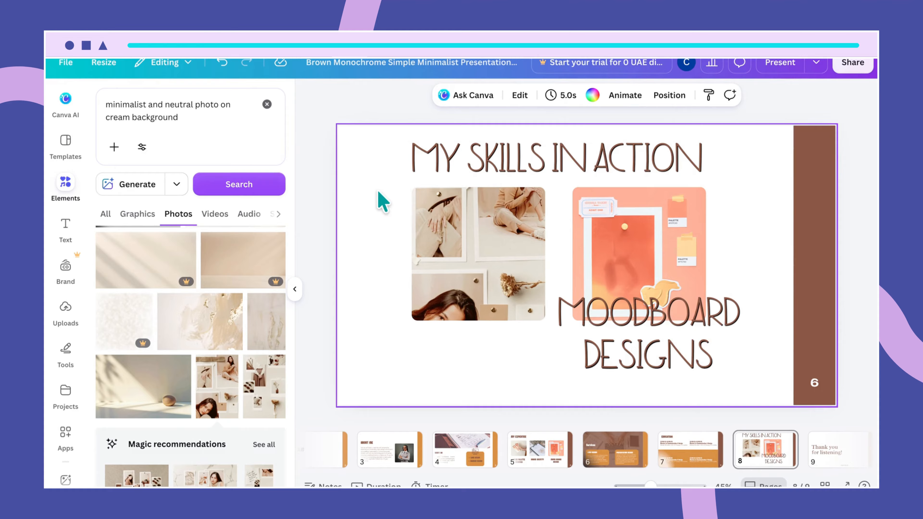
left_click_drag(388, 151, 619, 310)
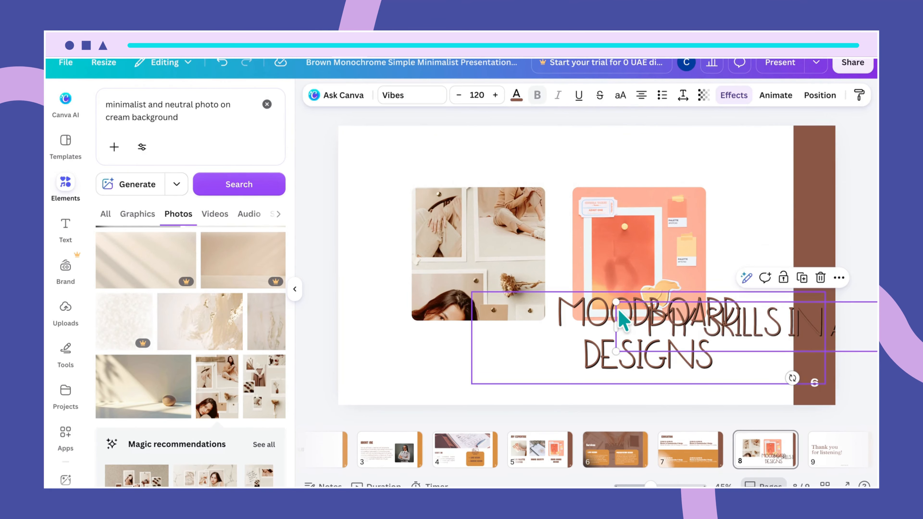
key("ctrl+z")
left_click(374, 242)
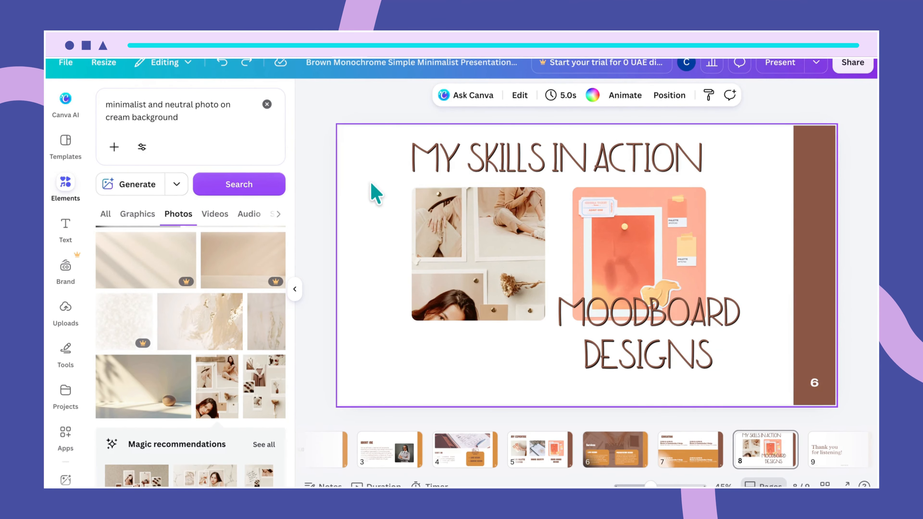
Select the title, both images and the caption together and shift them slightly down the slide.
left_click_drag(377, 164, 670, 330)
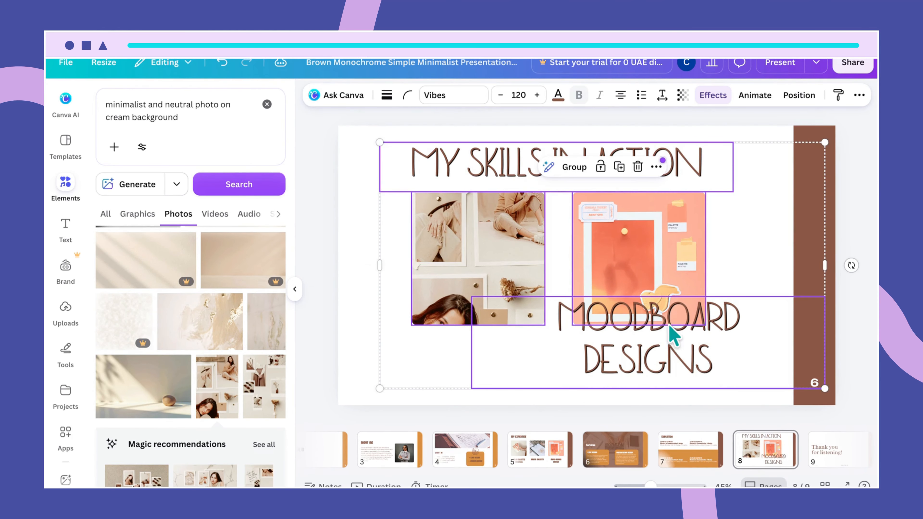
left_click(360, 210)
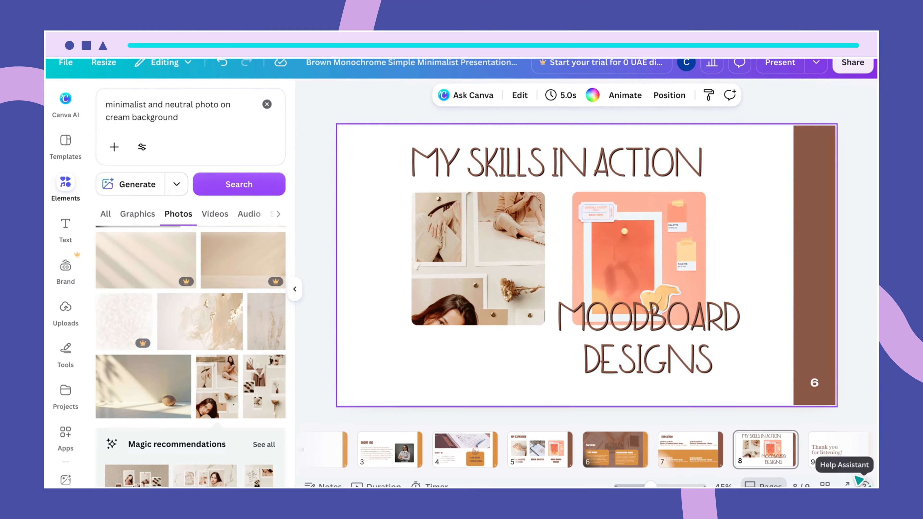
left_click(809, 441)
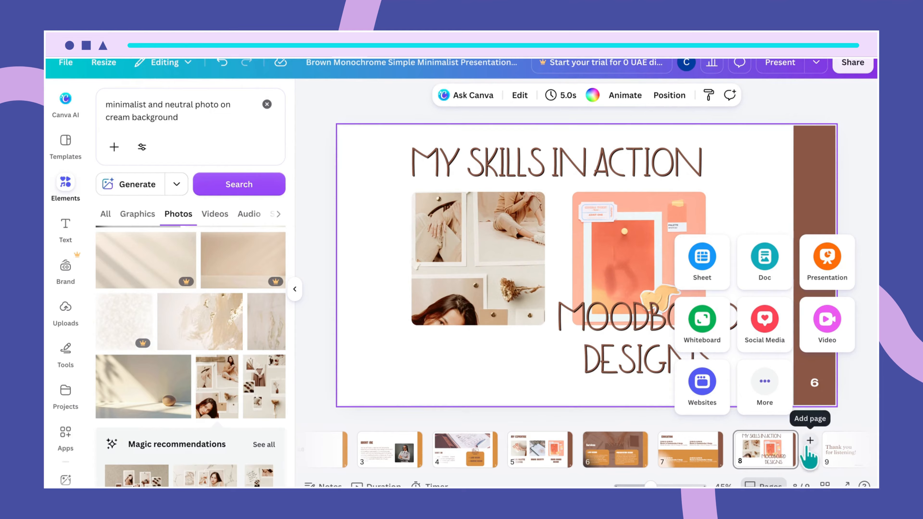
left_click(786, 466)
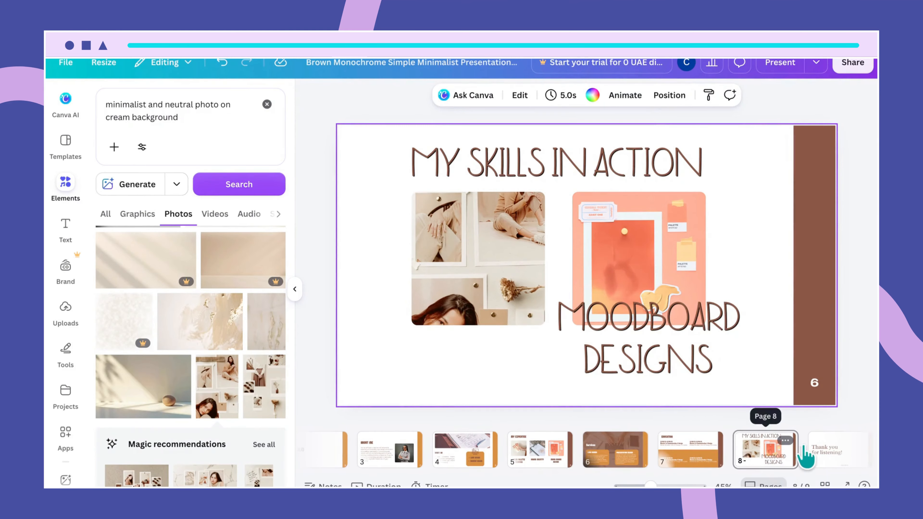
left_click(811, 446)
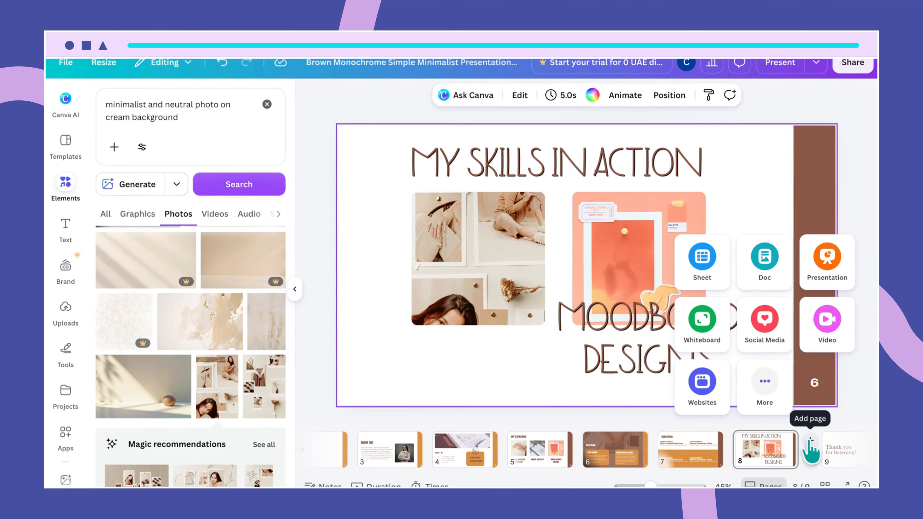
left_click(811, 446)
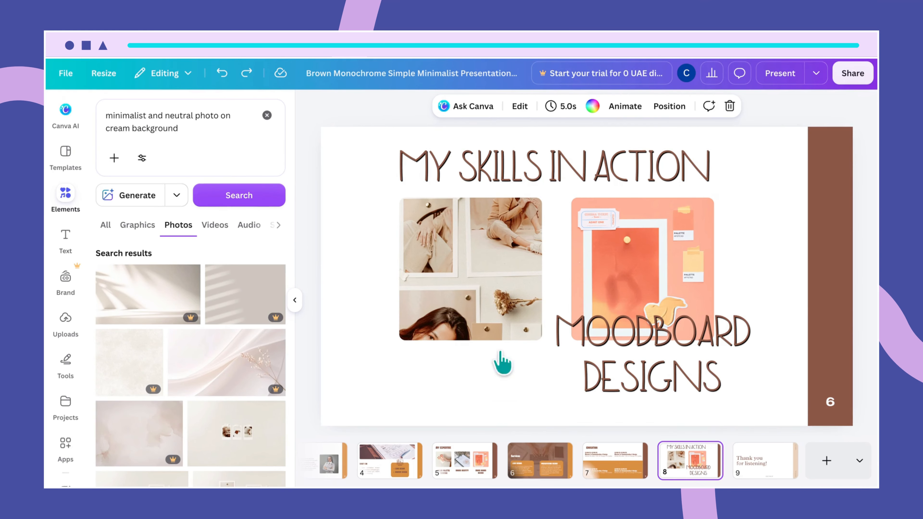
Left-align the "MOODBOARD DESIGNS" caption, narrow its text box to fit the words, and line it up with the coral image's left edge.
left_click(635, 383)
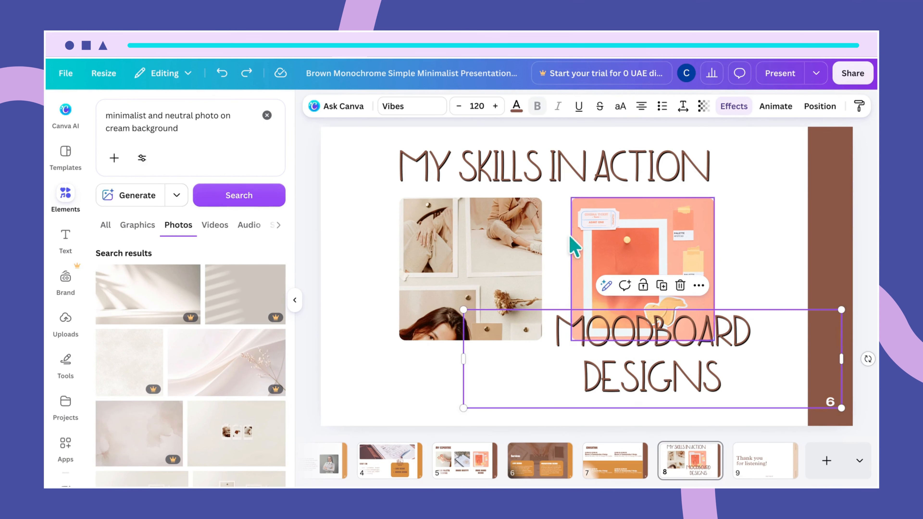
left_click(645, 116)
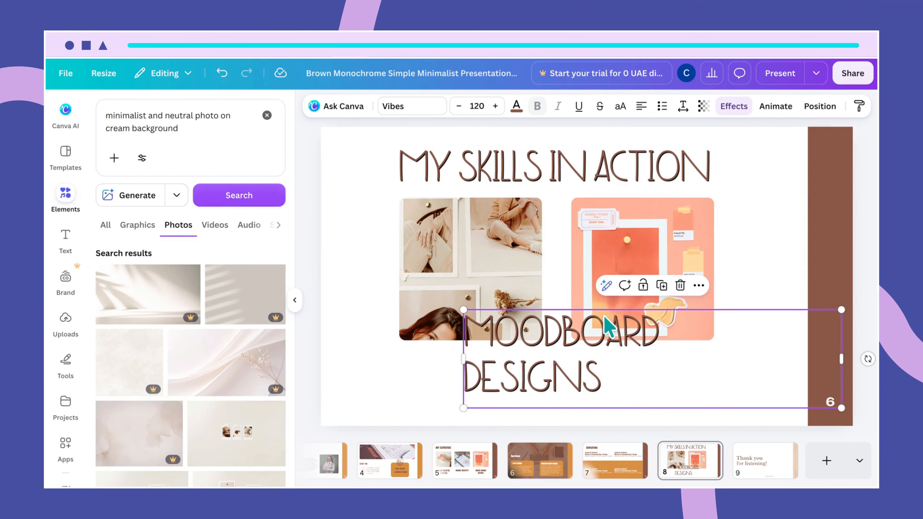
mouse_move(556, 393)
left_mouse_down()
mouse_move(667, 391)
mouse_move(564, 388)
left_mouse_up()
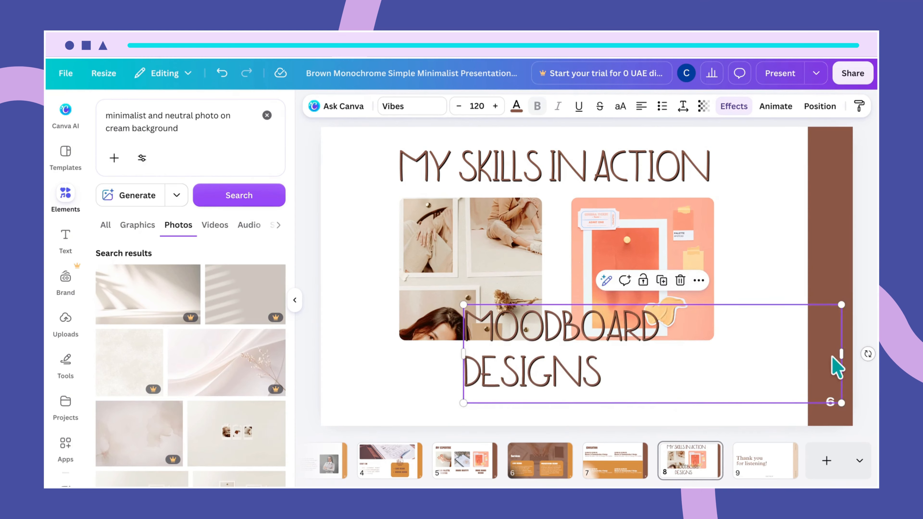
left_click_drag(841, 358, 677, 365)
left_click_drag(548, 385, 649, 381)
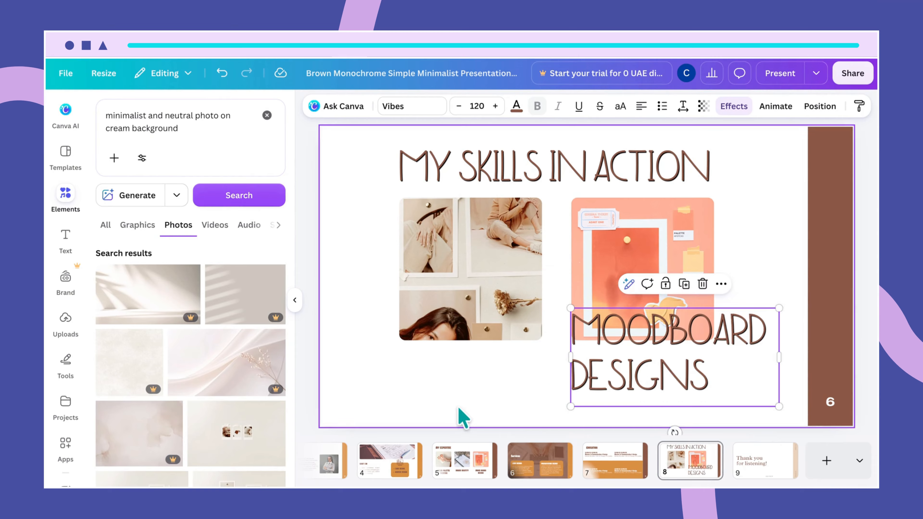
left_click(463, 412)
Tighten the "MOODBOARD DESIGNS" caption's line spacing to 0.87.
left_click(605, 367)
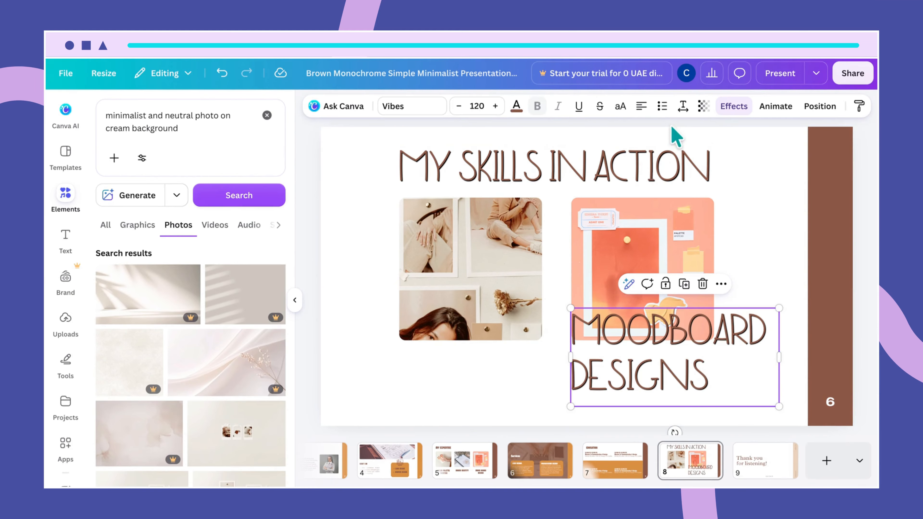
left_click(683, 106)
left_click_drag(646, 193, 639, 196)
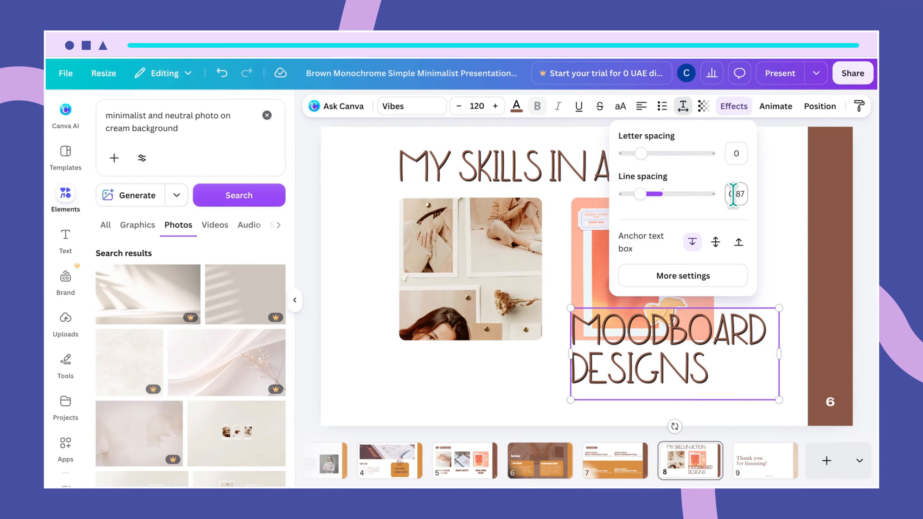
left_click(549, 382)
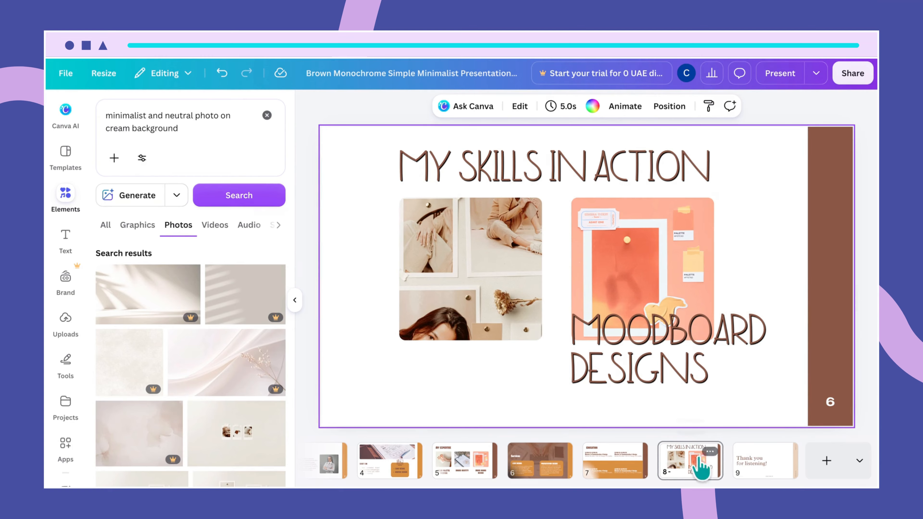
Add a blank page directly after page 8, before the "Thank you for listening!" page.
mouse_move(726, 460)
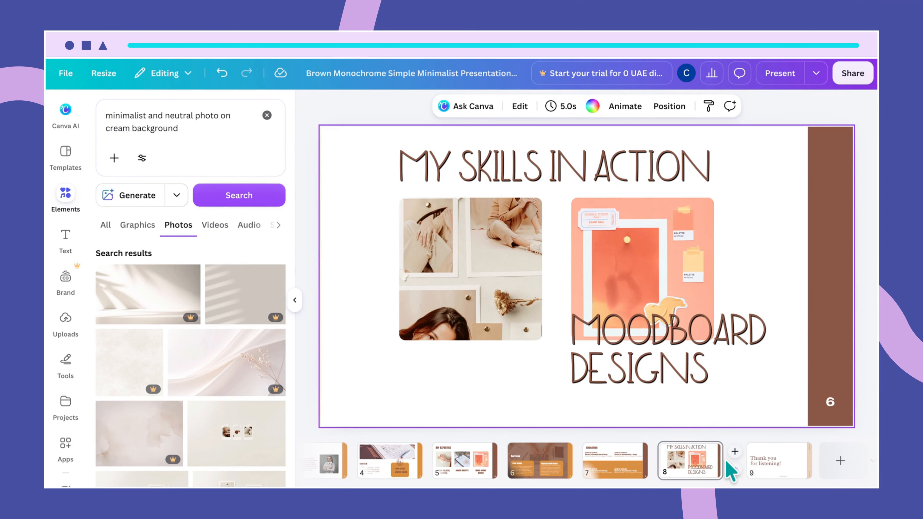
left_click(734, 451)
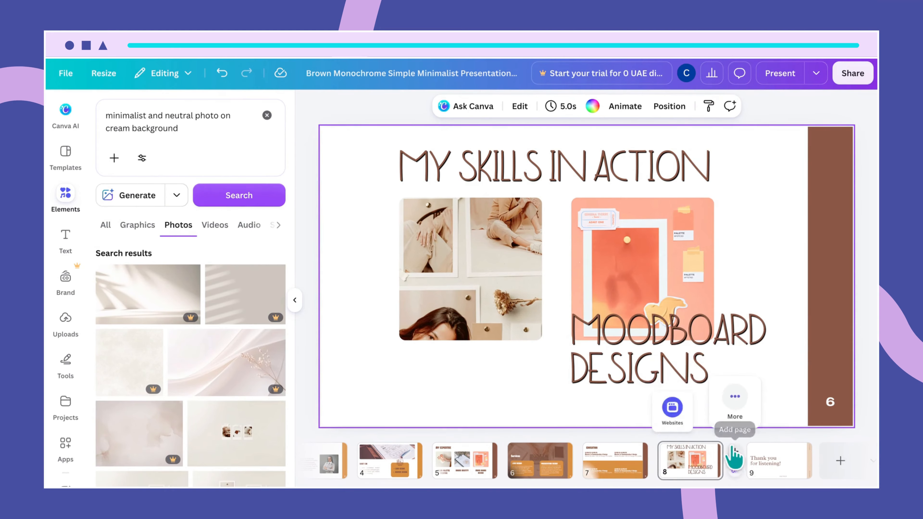
mouse_move(735, 450)
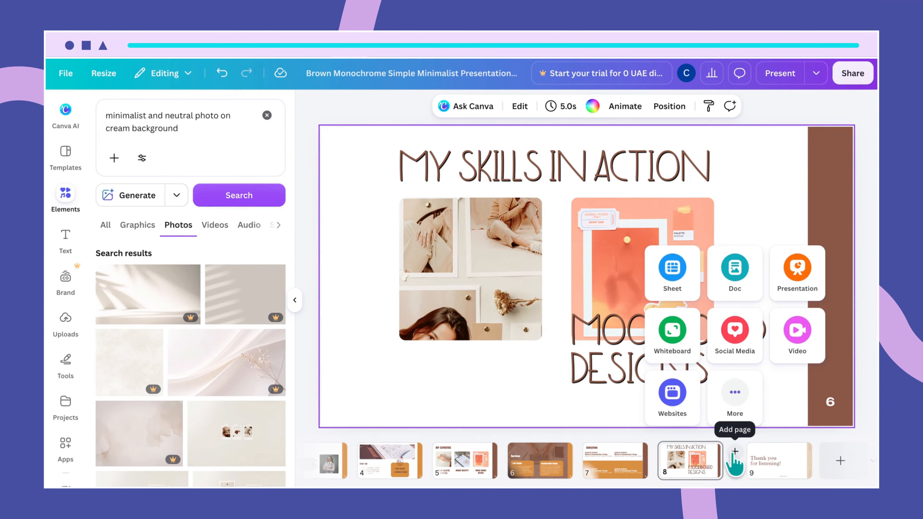
left_click(735, 452)
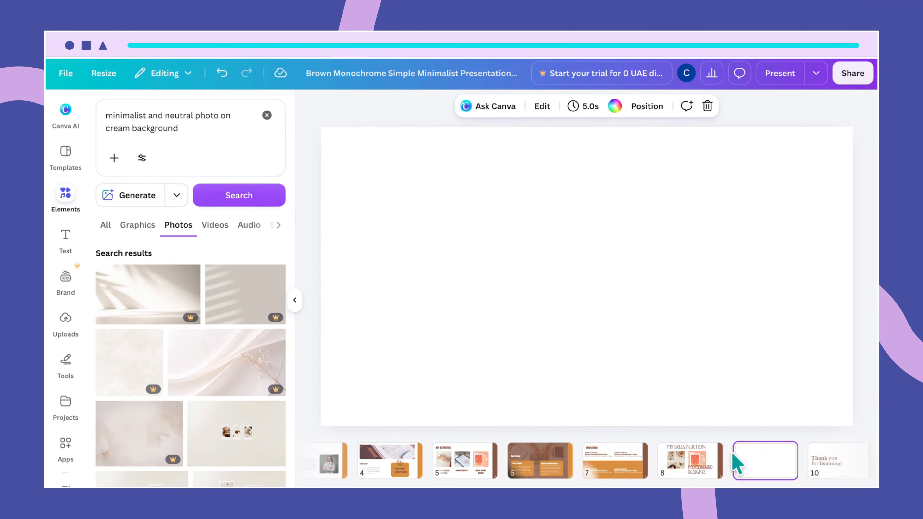
Change the number printed on the brown side band of the "MY SKILLS IN ACTION" slide to 7.
left_click(719, 454)
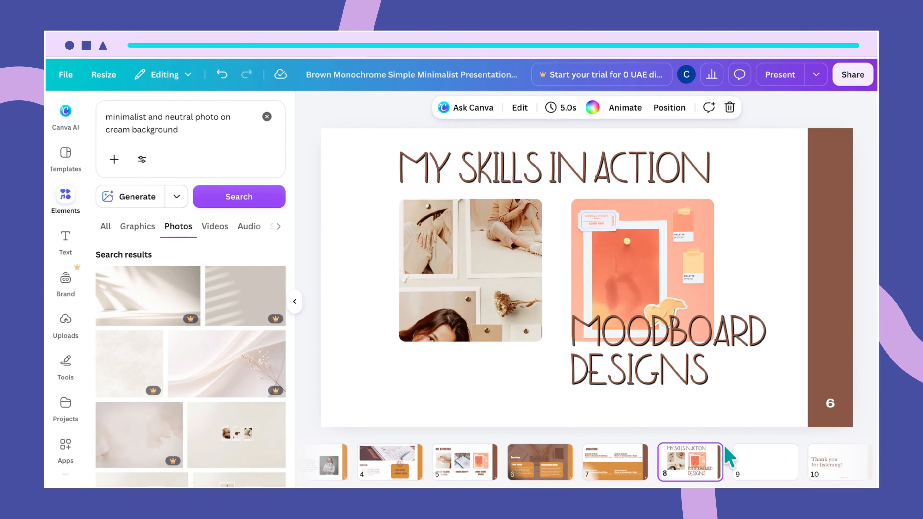
left_click(829, 406)
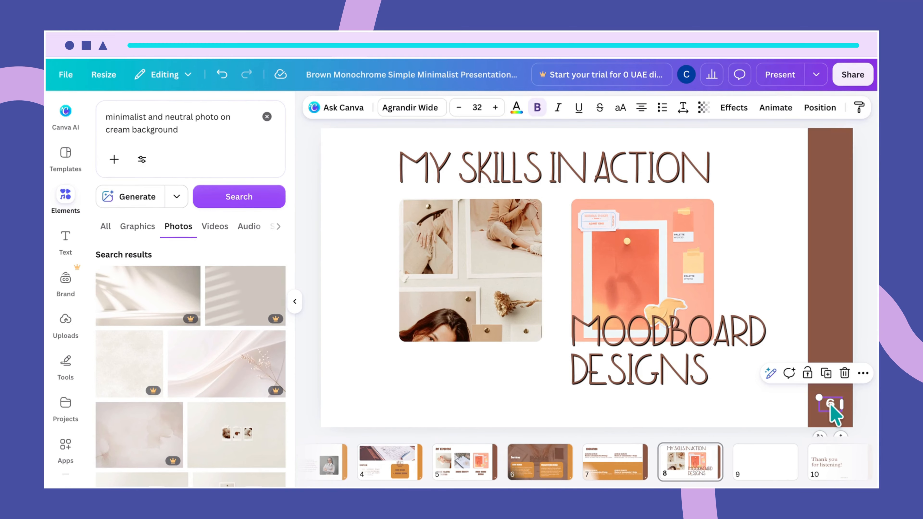
double_click(830, 404)
type("7")
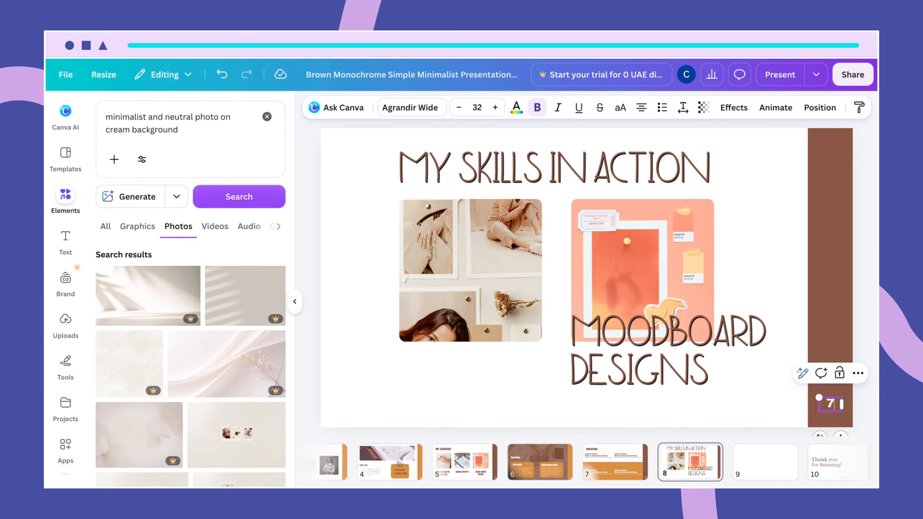
left_click(794, 423)
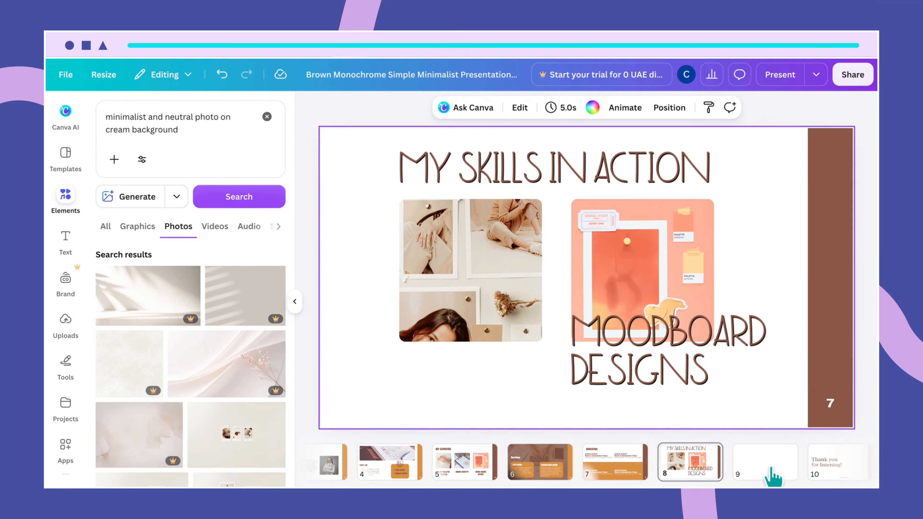
Insert the uploaded turquoise "PLAYFUL & FUN" moodboard image on the blank page 9 and move it to the slide's upper left.
left_click(764, 467)
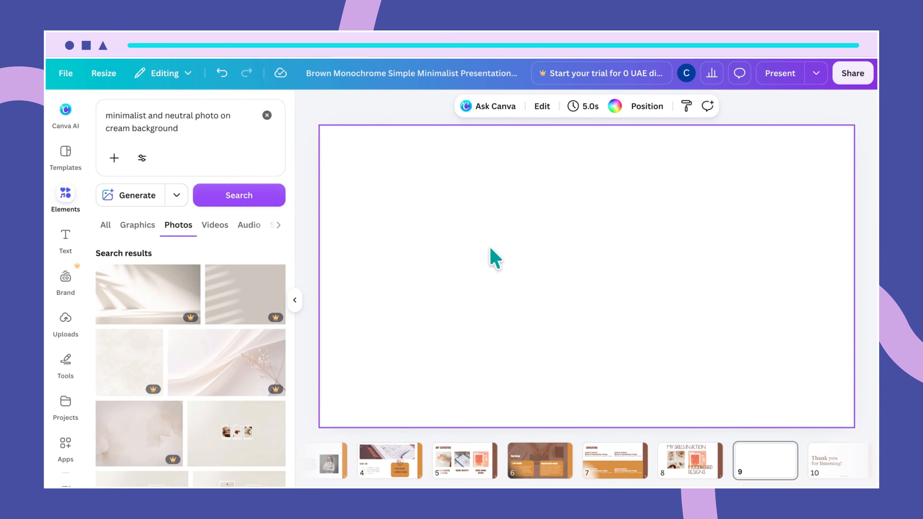
left_click(65, 320)
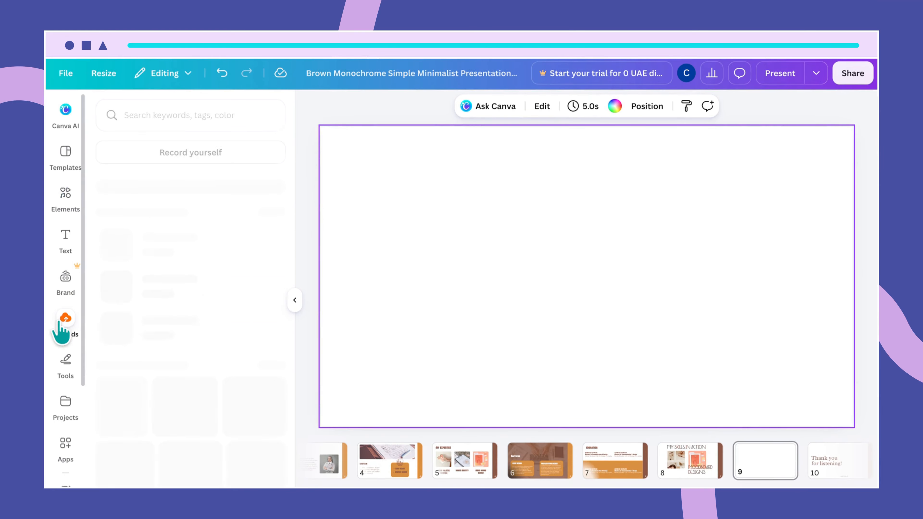
scroll(185, 400, "down", 5)
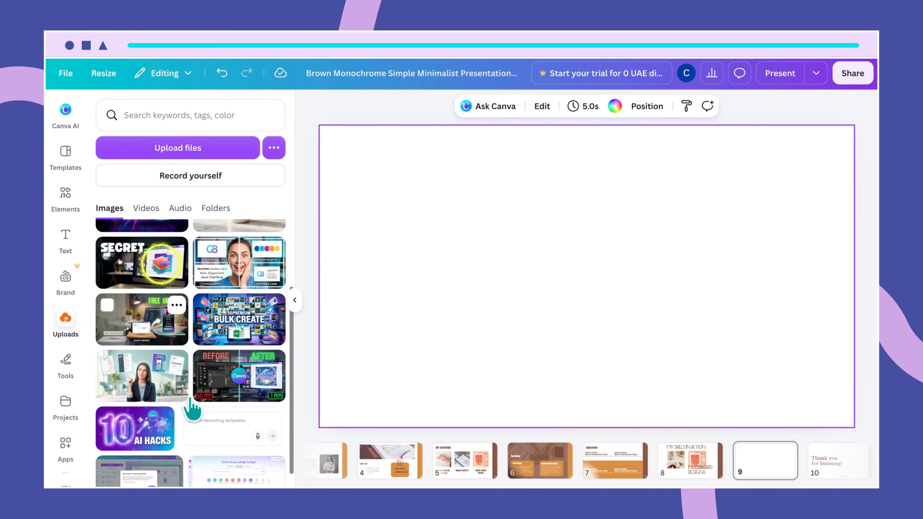
scroll(191, 409, "up", 5)
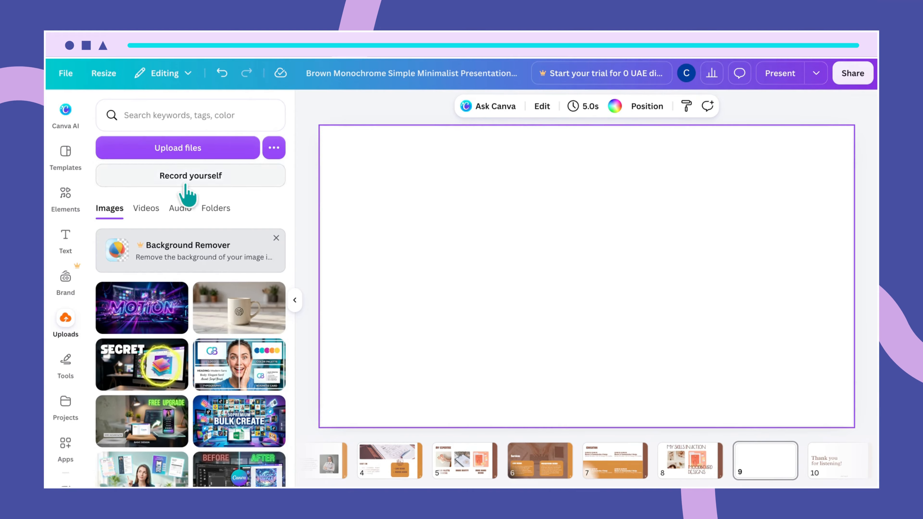
left_click(69, 204)
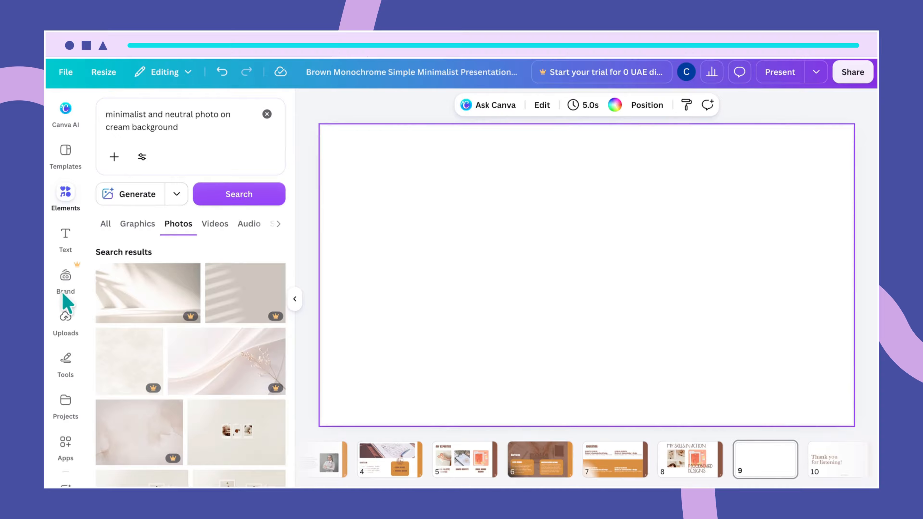
left_click(66, 320)
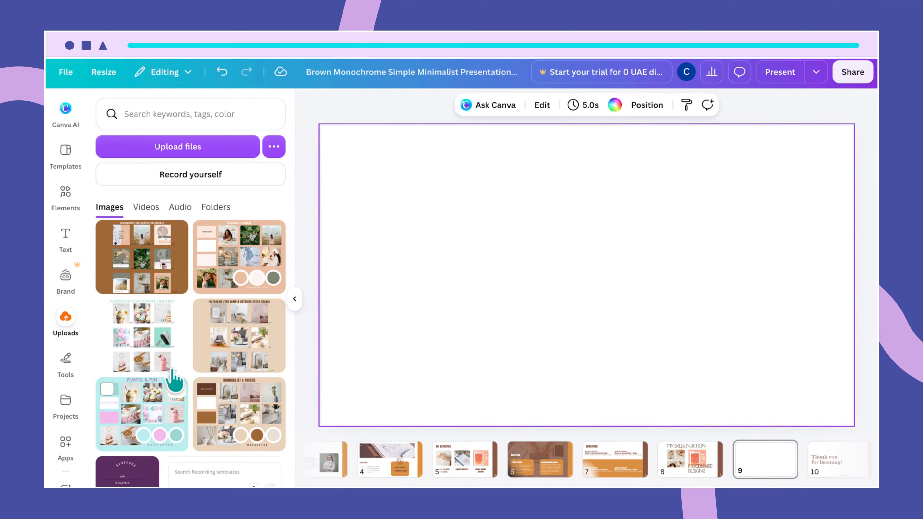
left_click(135, 429)
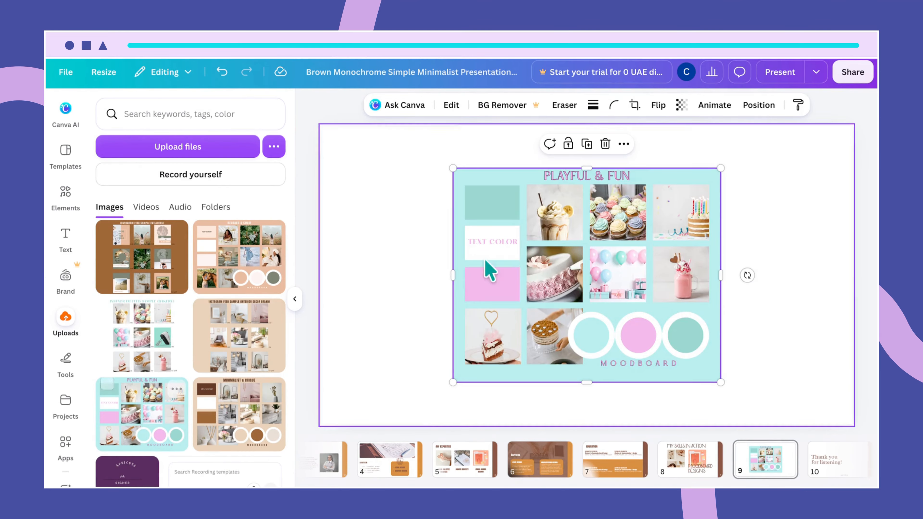
left_click_drag(489, 266, 407, 230)
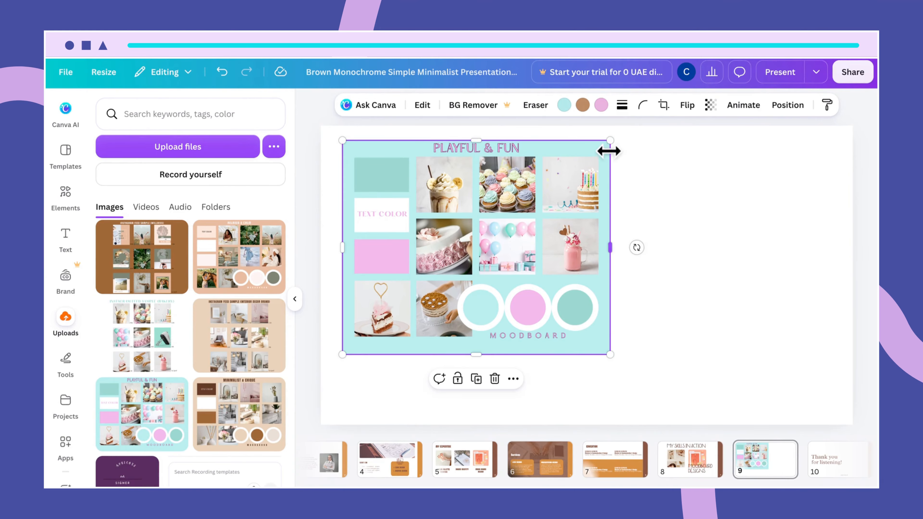
Apply the offset shadow that falls toward the lower right to the "PLAYFUL & FUN" moodboard image.
left_click(423, 109)
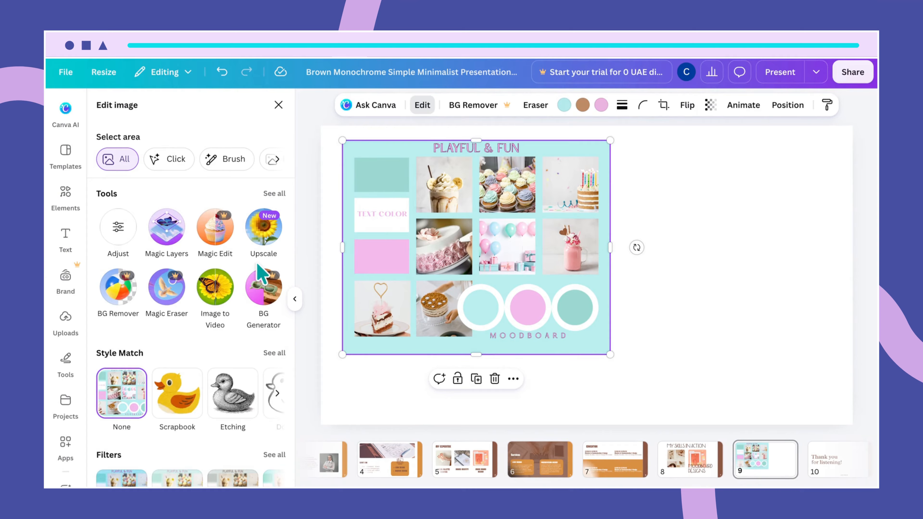
scroll(213, 376, "down", 6)
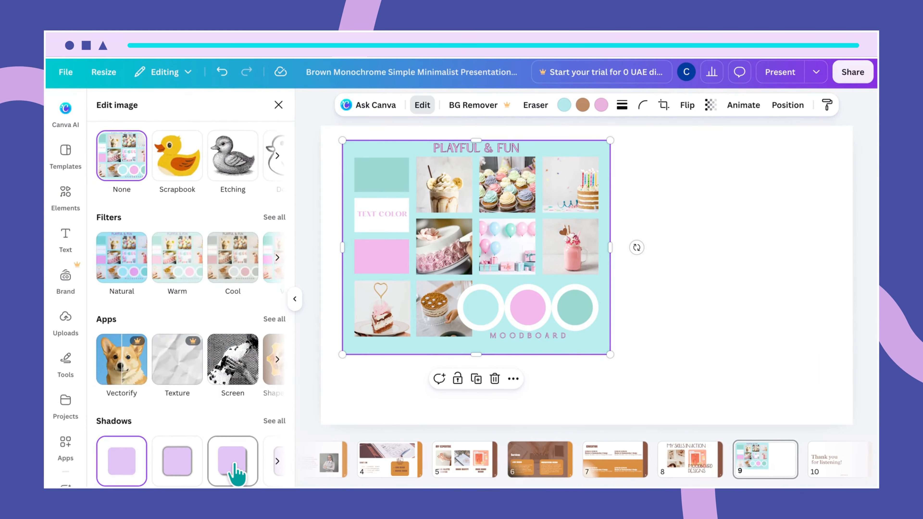
left_click(234, 471)
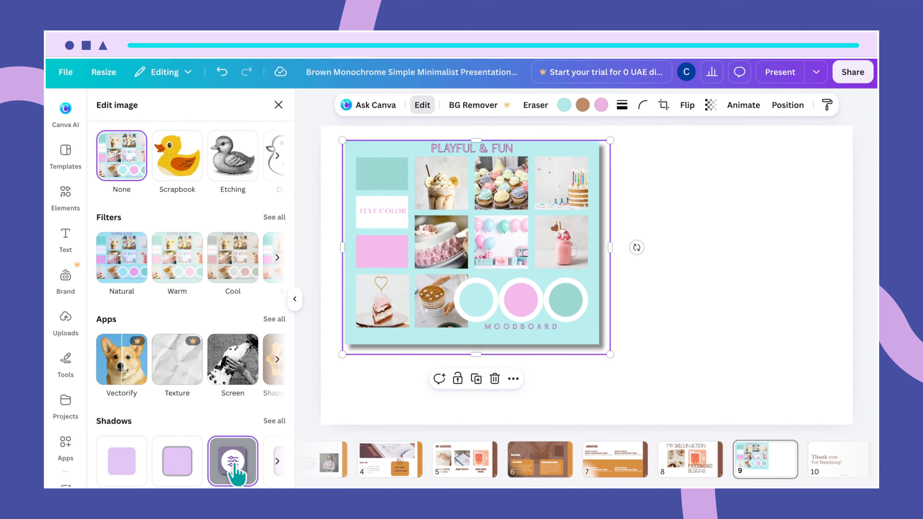
left_click(665, 406)
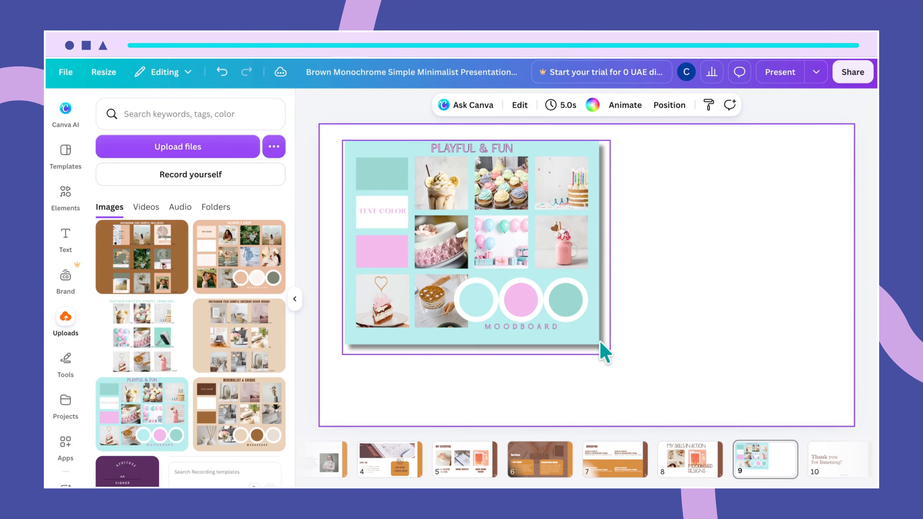
Scale the "PLAYFUL & FUN" moodboard down proportionally to about 858 wide, keeping its upper-left corner in place.
left_click(605, 351)
left_click_drag(608, 351, 577, 327)
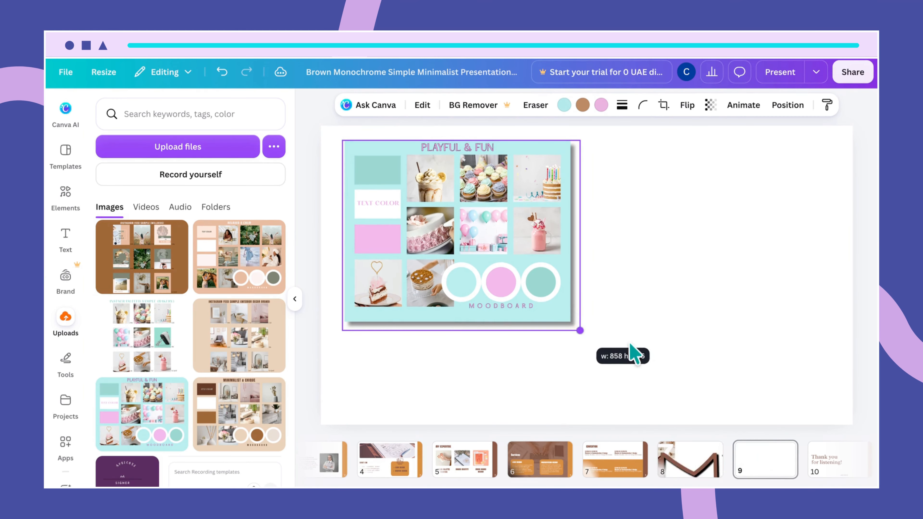
left_click(644, 351)
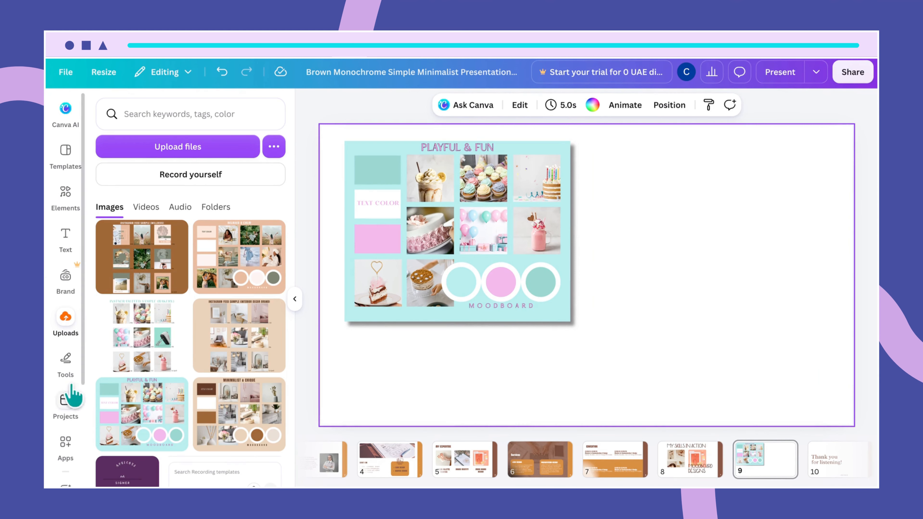
Insert the uploaded "INSTAGRAM FEED SAMPLE (BAKERY)" image and place it at the slide's lower right, beside the moodboard.
left_click(172, 309)
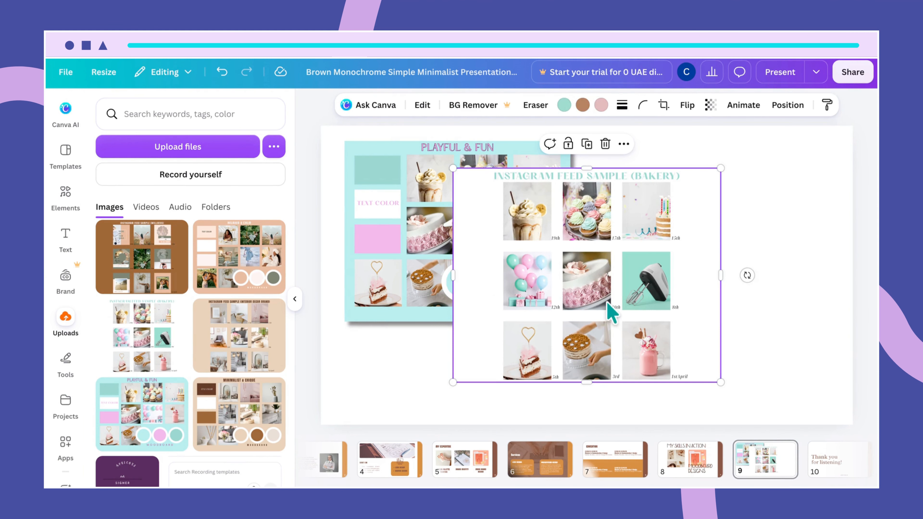
left_click_drag(606, 304, 728, 333)
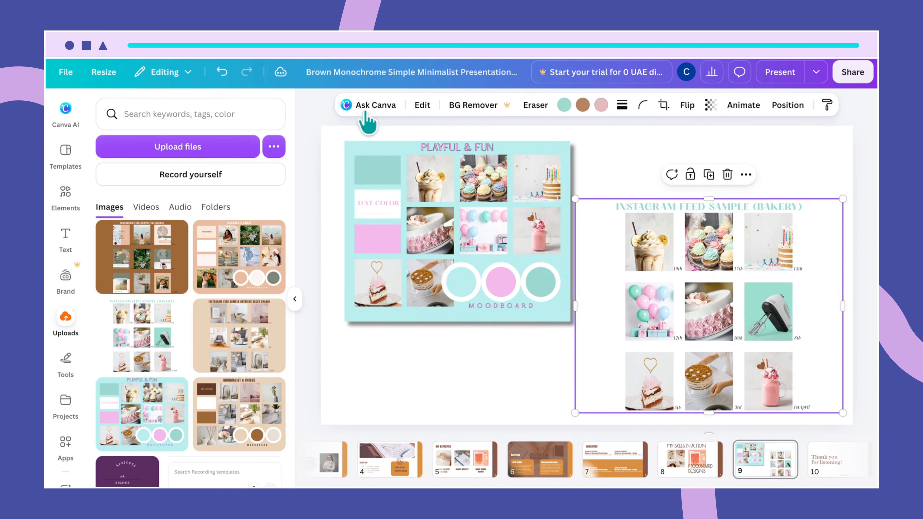
Apply the offset shadow that falls toward the lower right to the "INSTAGRAM FEED SAMPLE (BAKERY)" image.
left_click(424, 106)
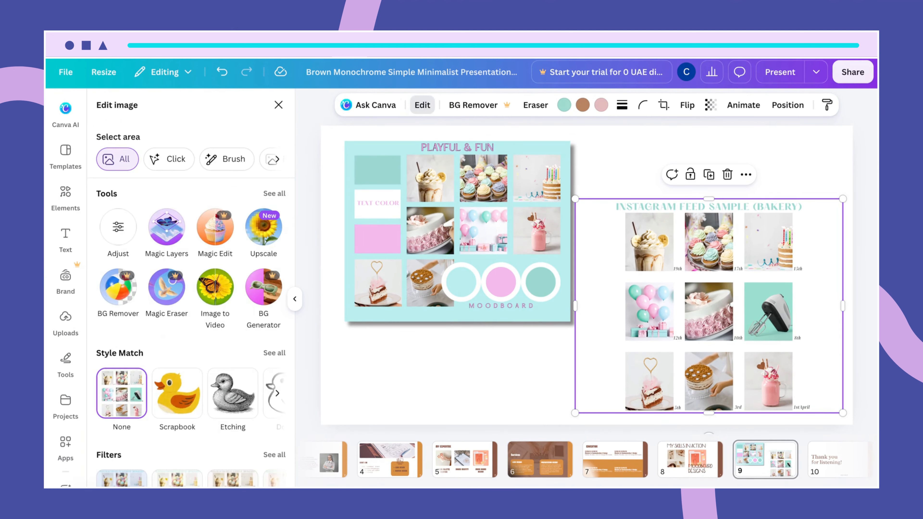
scroll(150, 472, "down", 6)
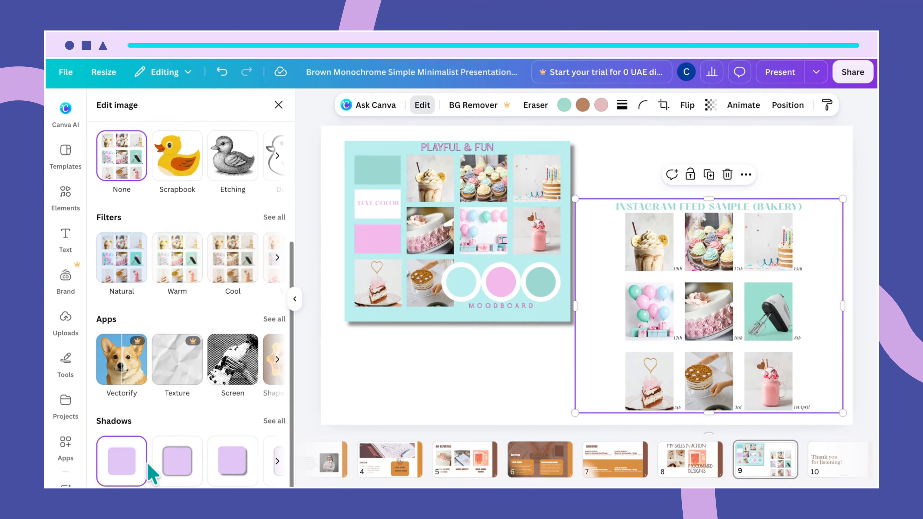
left_click(240, 469)
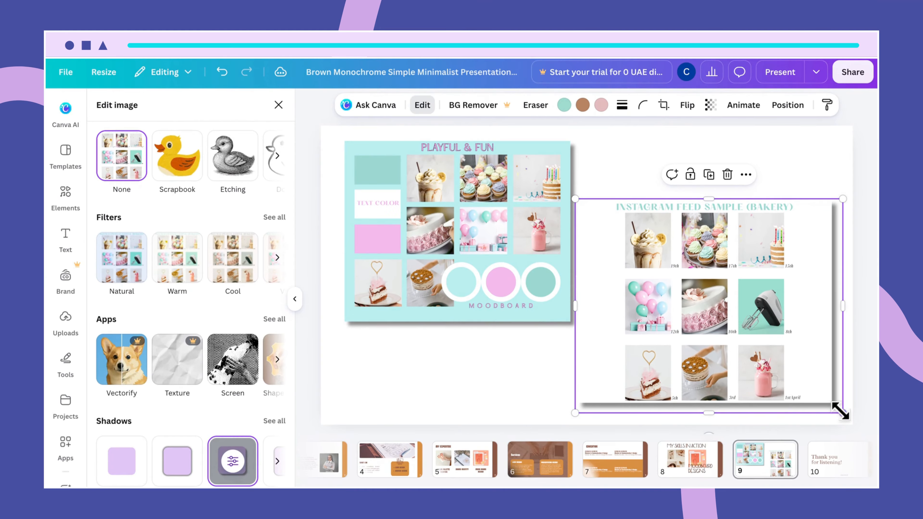
Scale the bakery feed sample down slightly into the slide's lower-right corner and nudge the "PLAYFUL & FUN" moodboard a little lower.
left_click_drag(839, 412, 818, 392)
left_click_drag(677, 334, 718, 373)
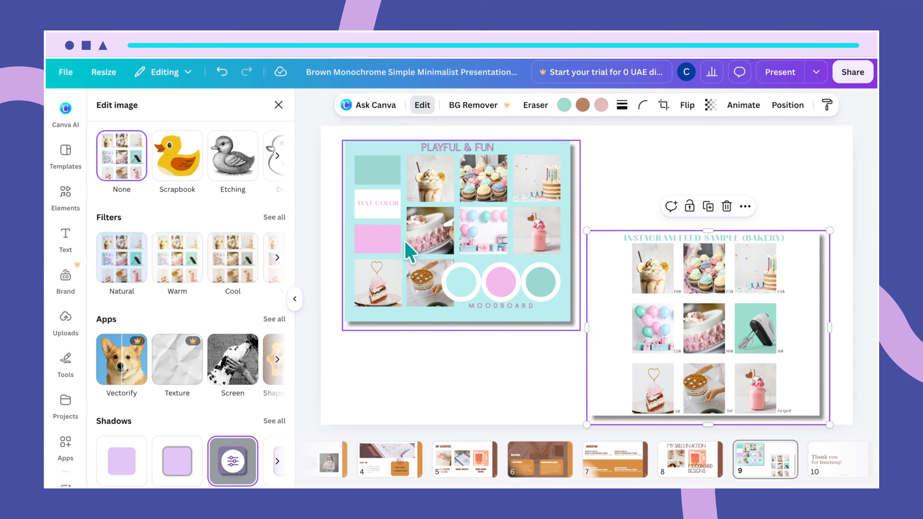
left_click(411, 251)
left_click_drag(407, 252, 404, 255)
Change the background color of page 9 to the reddish brown already used in the design.
left_click(622, 139)
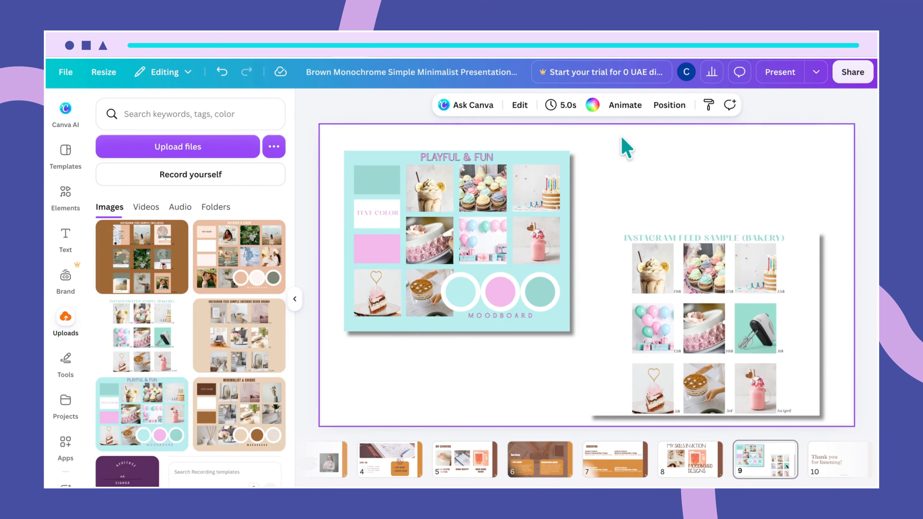
left_click(592, 105)
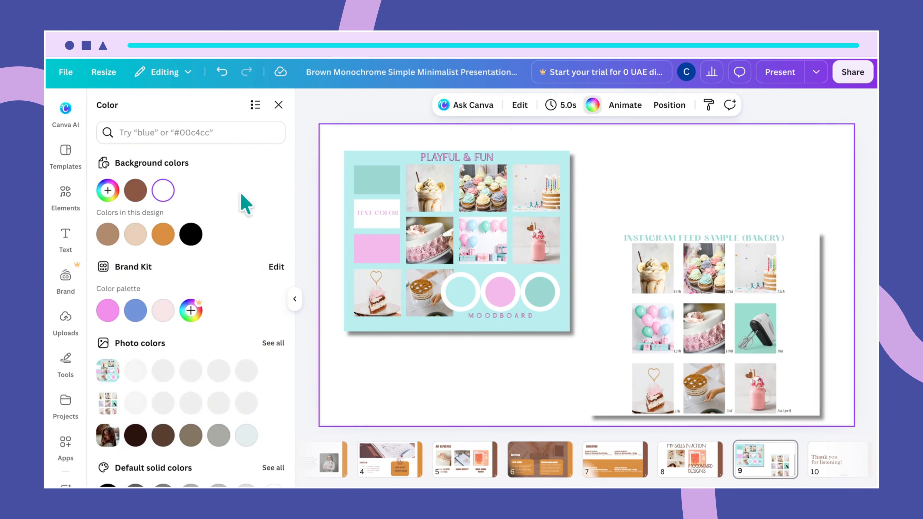
left_click(135, 190)
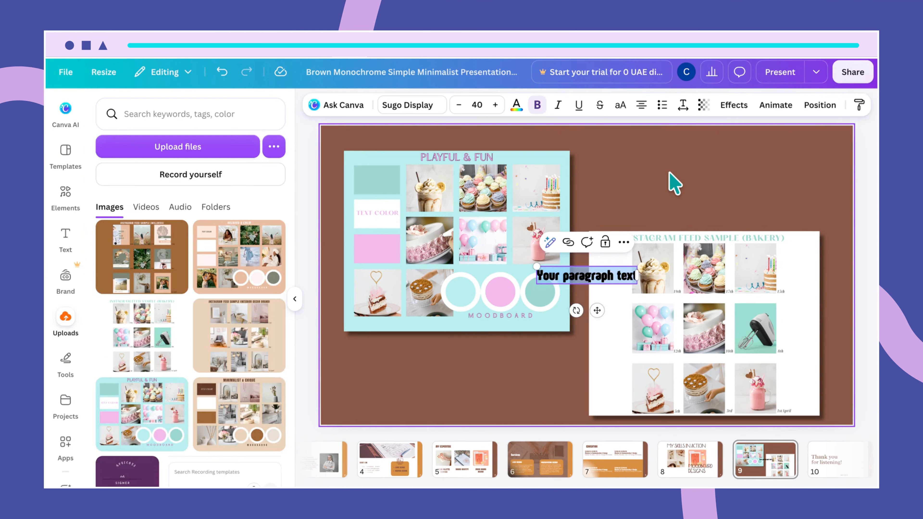
Add the title "MY WORK" at the slide's upper left and shift the moodboard down to sit beneath it.
type("MY")
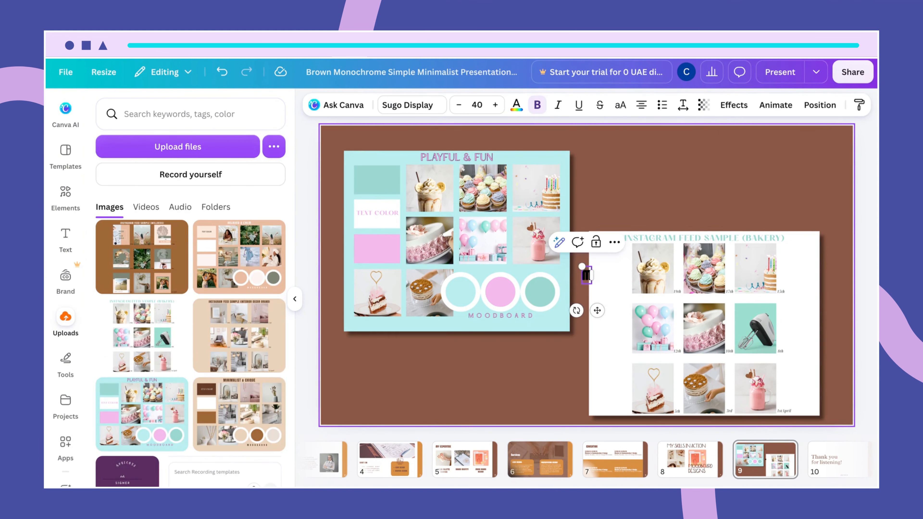
type(" WORK")
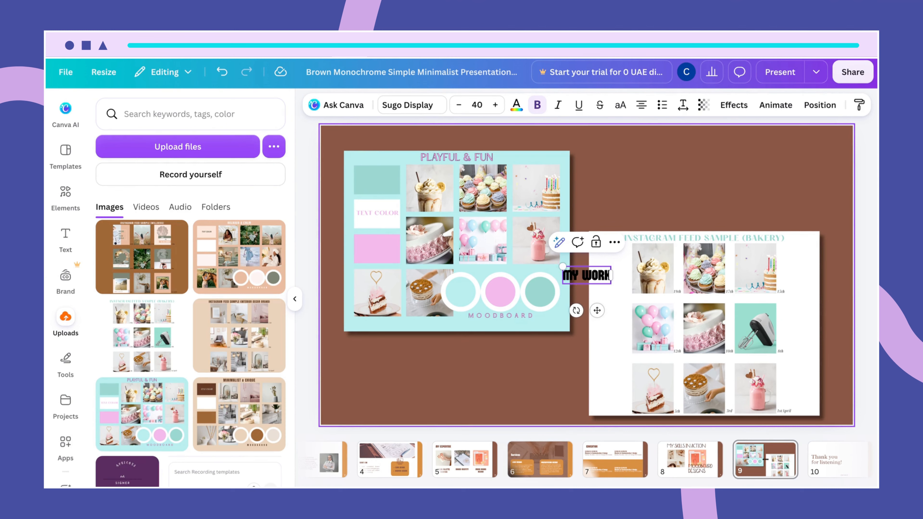
left_click(639, 196)
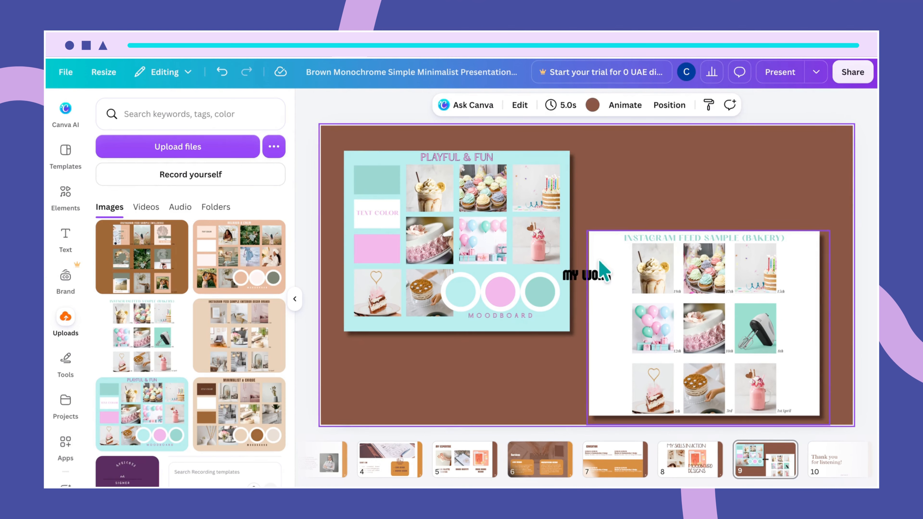
left_click(590, 272)
left_click_drag(590, 272, 375, 139)
left_click_drag(435, 209, 437, 225)
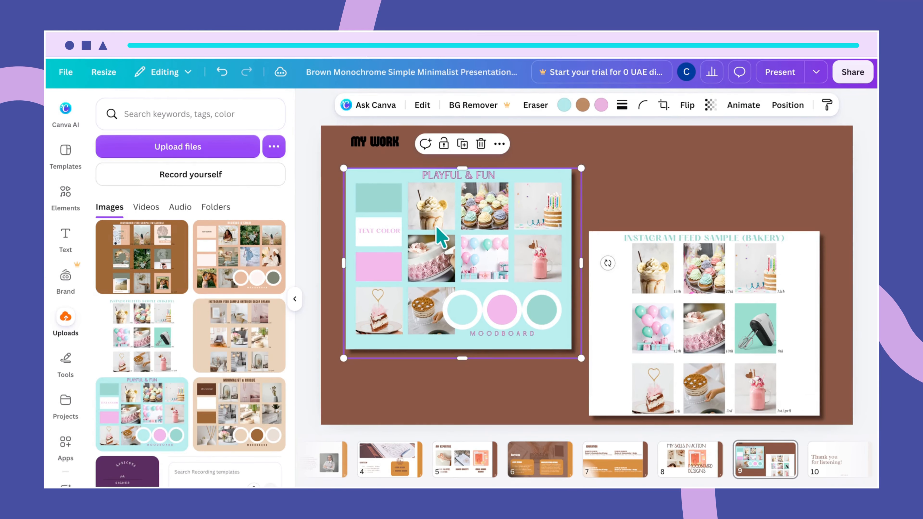
Set the font size of the "MY WORK" title to 55 and line it up with the moodboard's left edge.
left_click_drag(360, 146, 357, 153)
left_click_drag(500, 106, 500, 106)
left_click(496, 105)
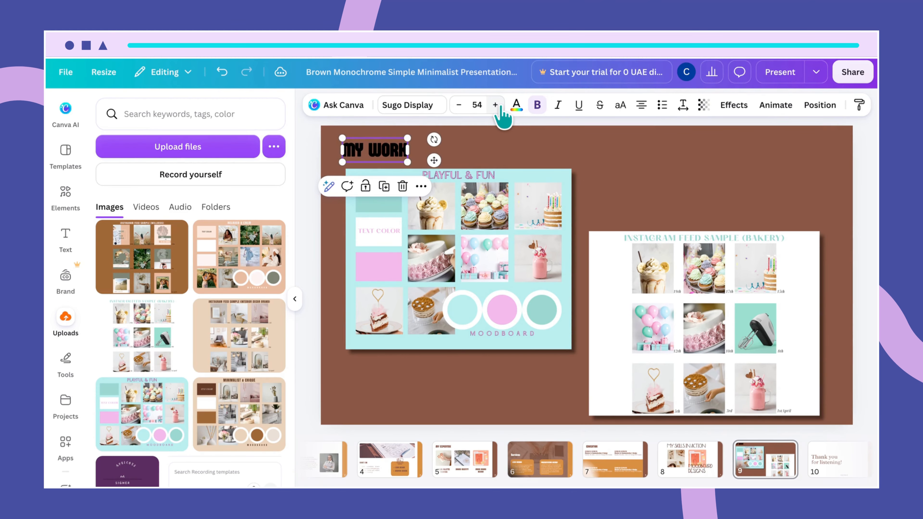
left_click(475, 104)
type("5")
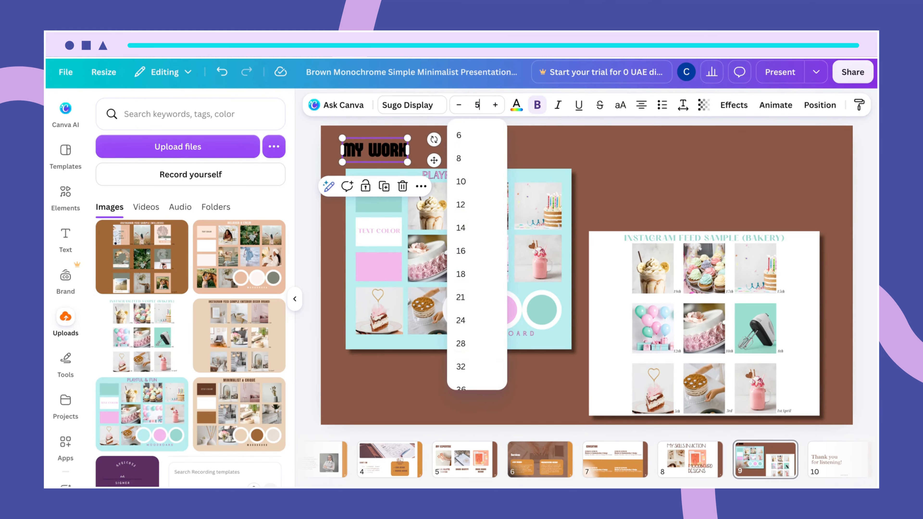
type("8")
key("Return")
left_click(575, 148)
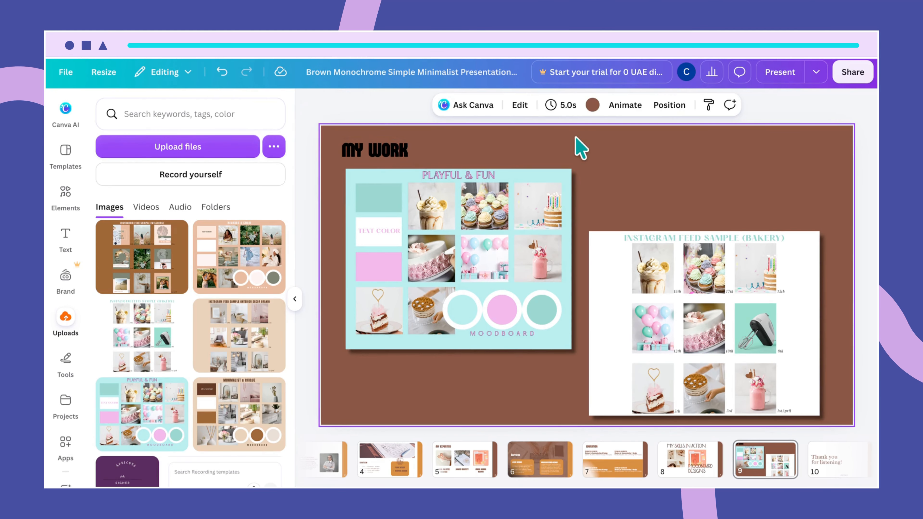
left_click(391, 145)
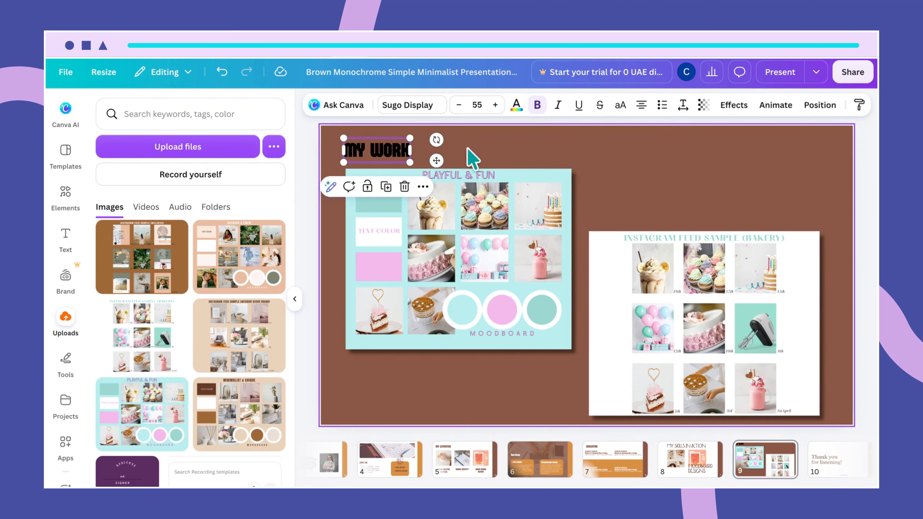
left_click(483, 159)
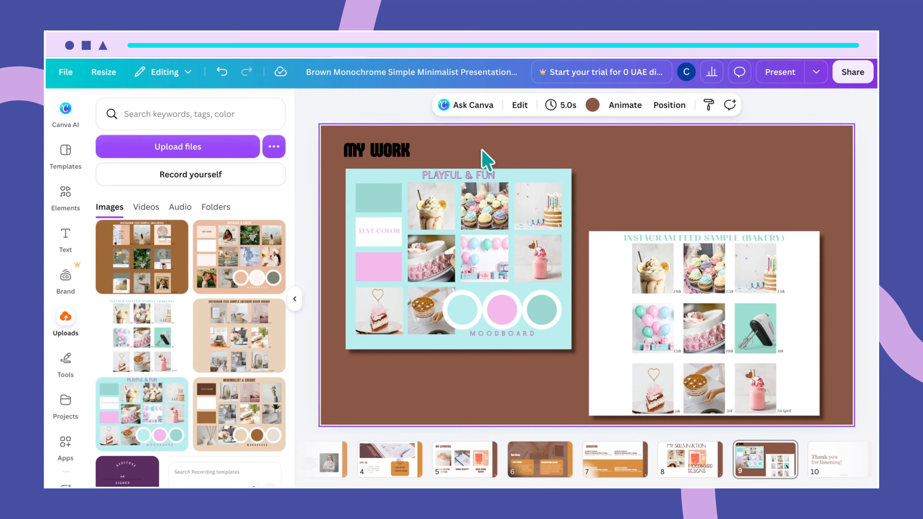
Recolor the "MY WORK" title white (#ffffff).
left_click(380, 151)
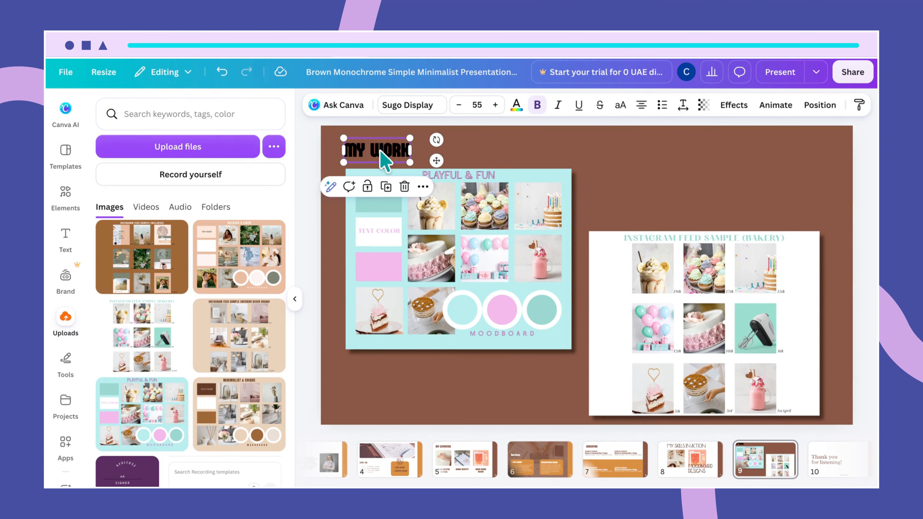
left_click(513, 110)
left_click(162, 190)
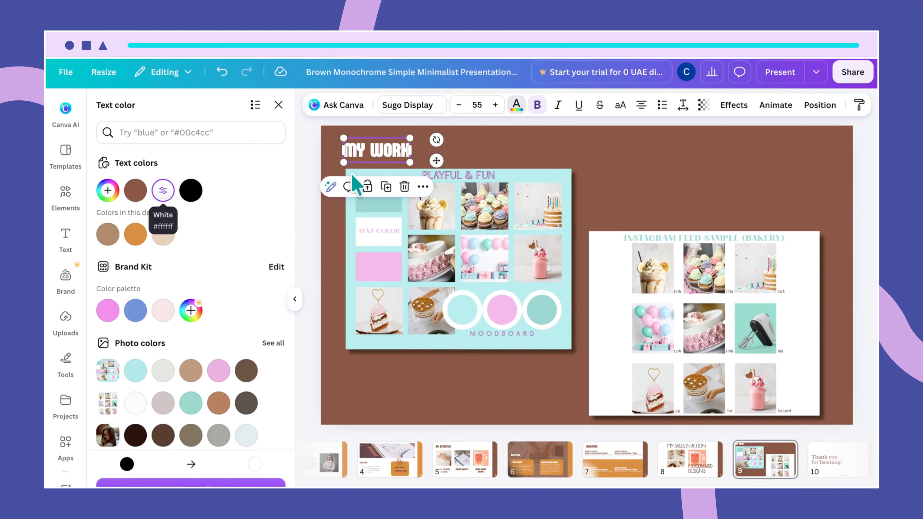
left_click(667, 197)
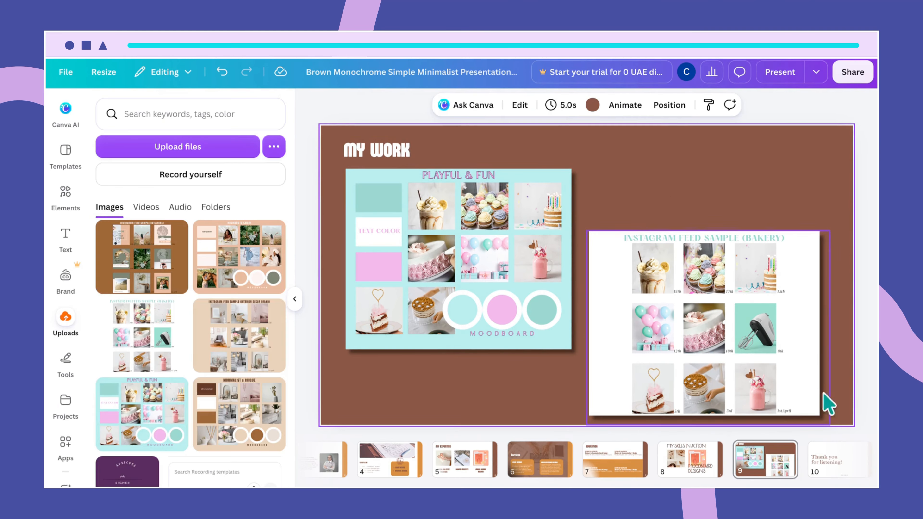
Duplicate page 9 and replace the copy's images with the "RELAXED & CALM" moodboard and the "INSTAGRAM FEED SAMPLE (WELLNESS)" image.
left_click(783, 451)
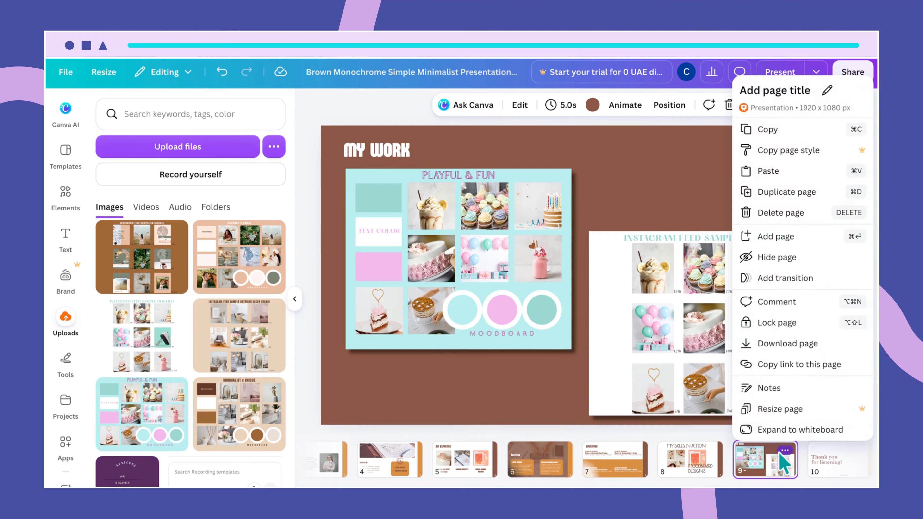
left_click(790, 194)
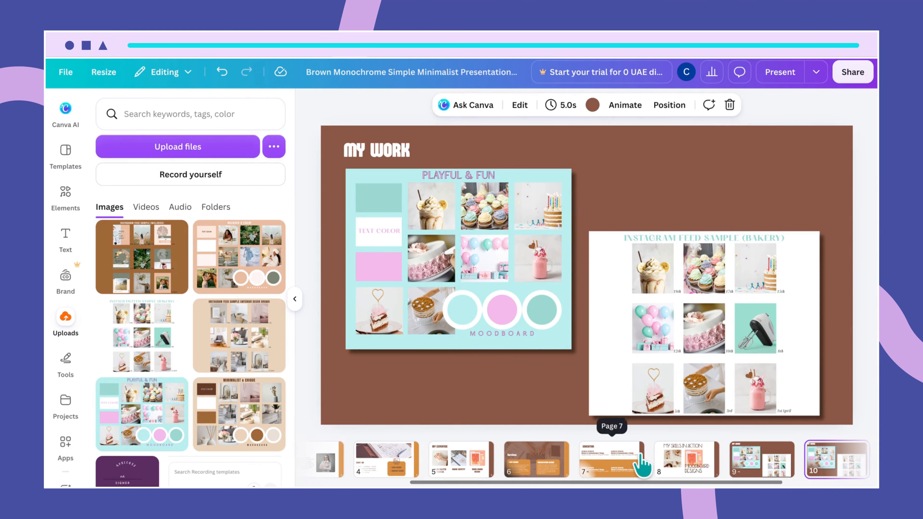
scroll(640, 464, "down", 3)
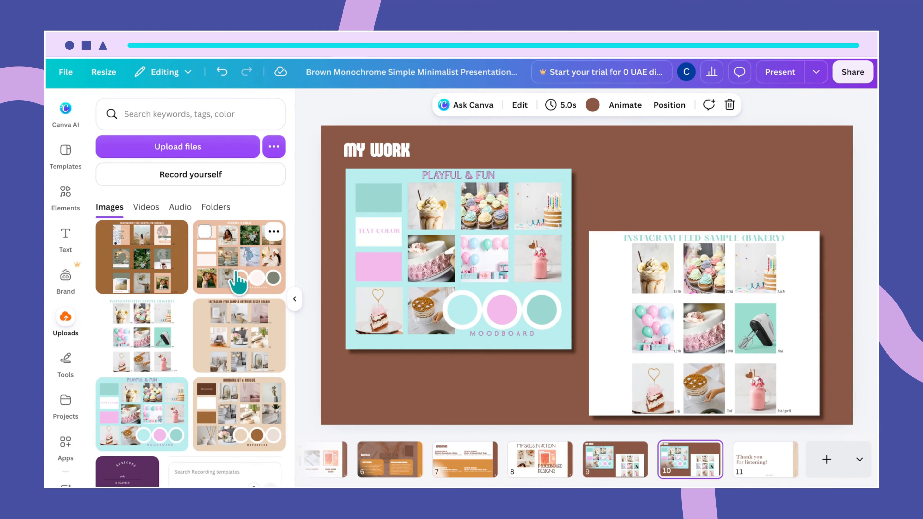
left_click_drag(236, 277, 381, 278)
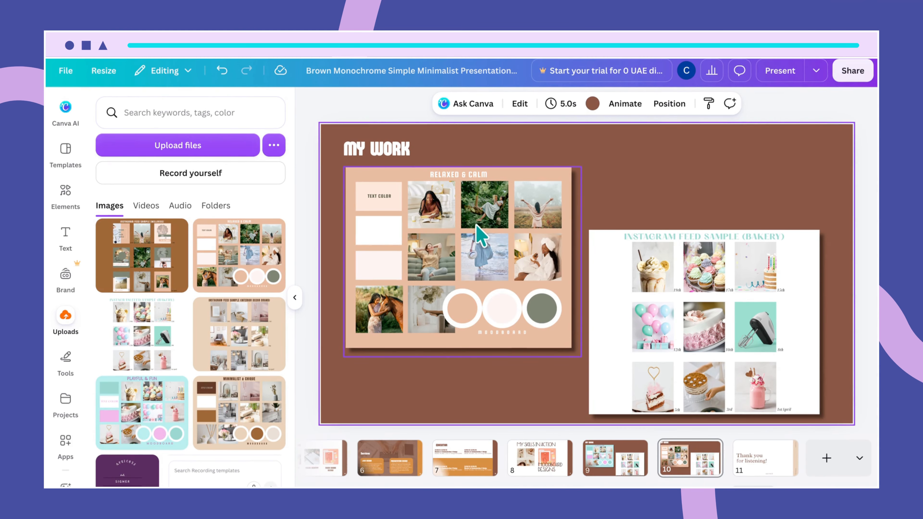
left_click_drag(127, 269, 608, 315)
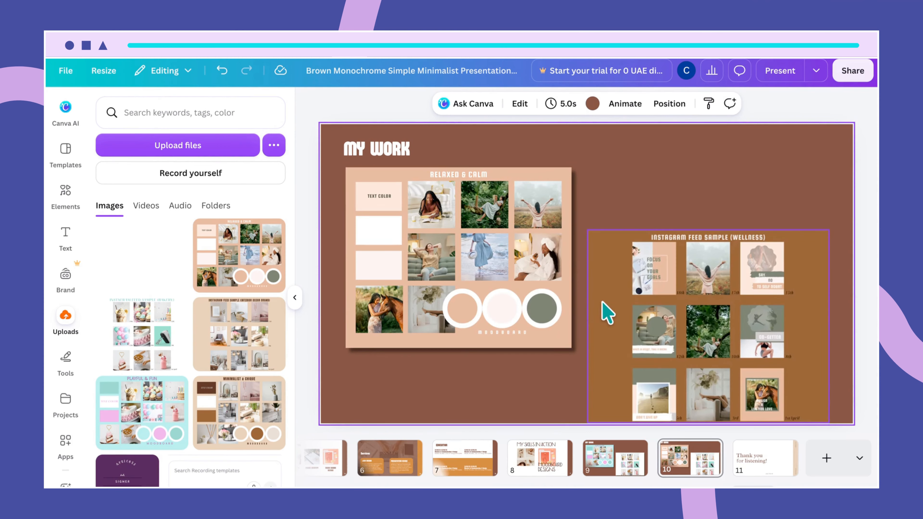
left_click_drag(606, 312, 606, 314)
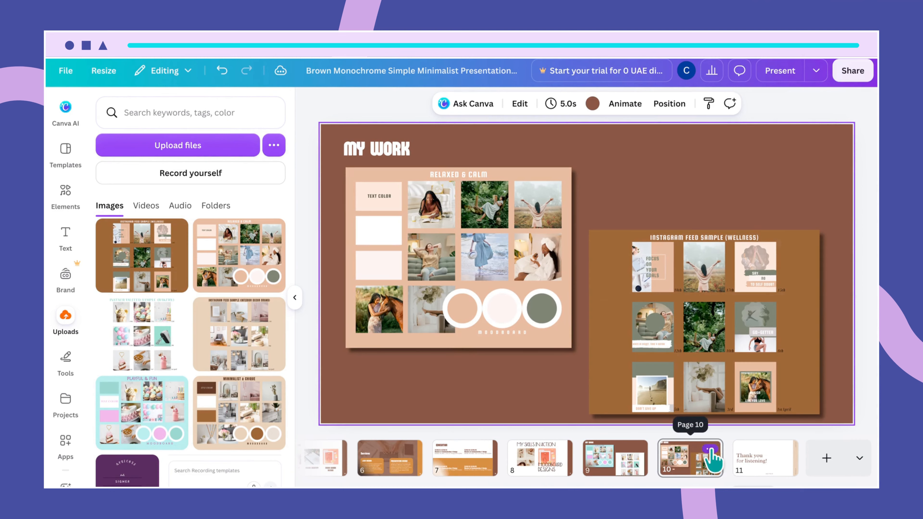
Duplicate page 10 and swap in the "MINIMALIST & CHIQUE" moodboard and the "INSTAGRAM FEED SAMPLE (INTERIOR DECOR BRAND)" image.
left_click(710, 449)
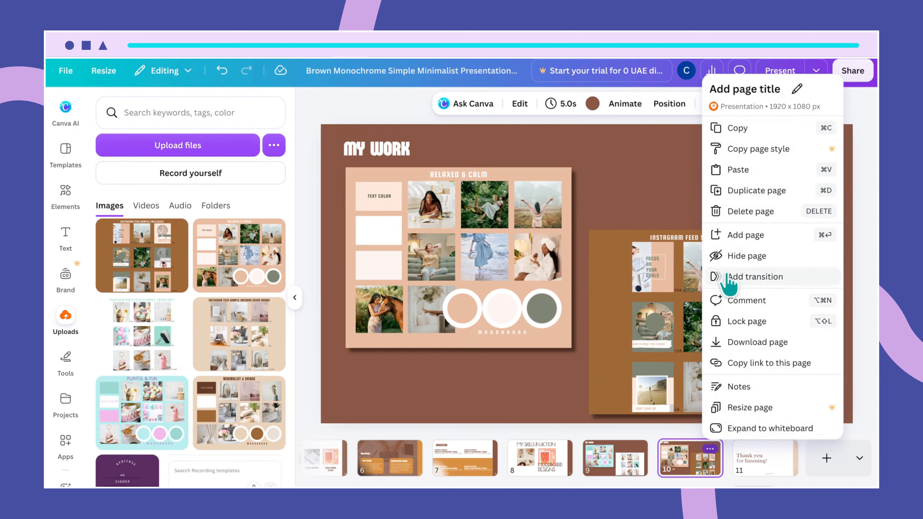
left_click(757, 190)
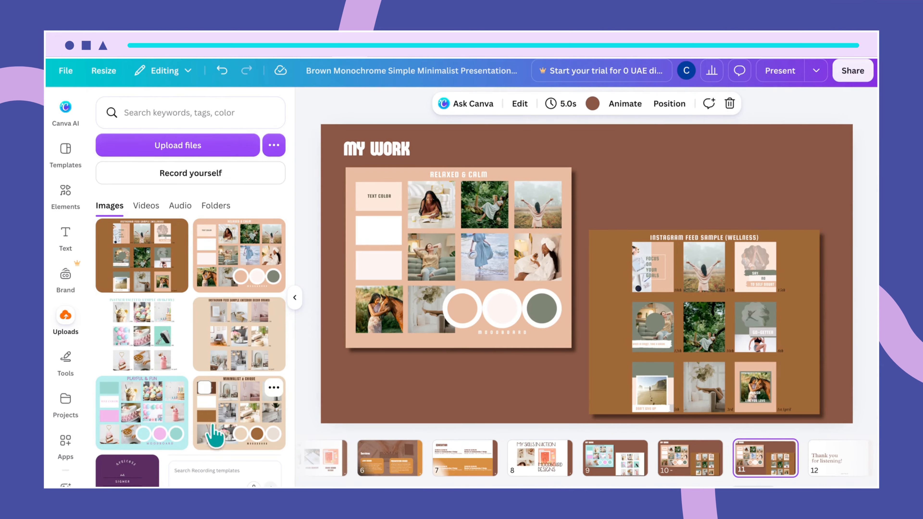
left_click_drag(236, 429, 383, 314)
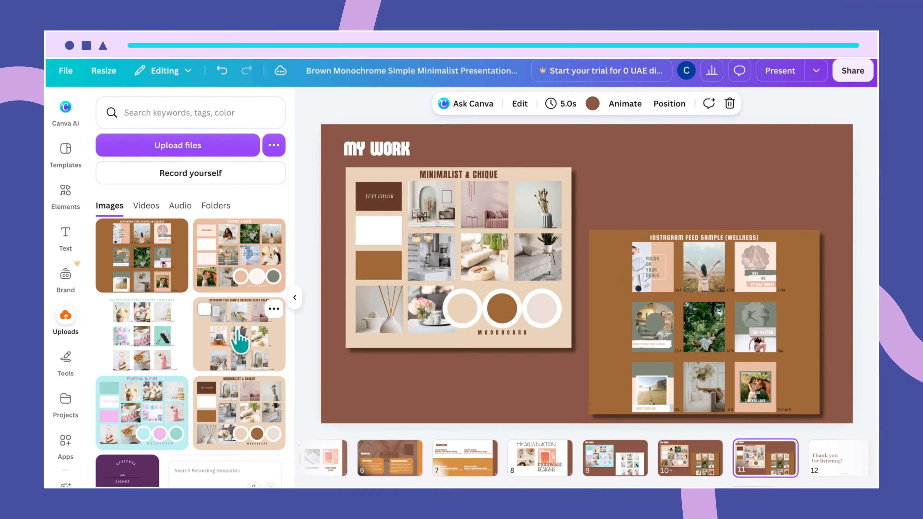
left_click_drag(235, 330, 607, 316)
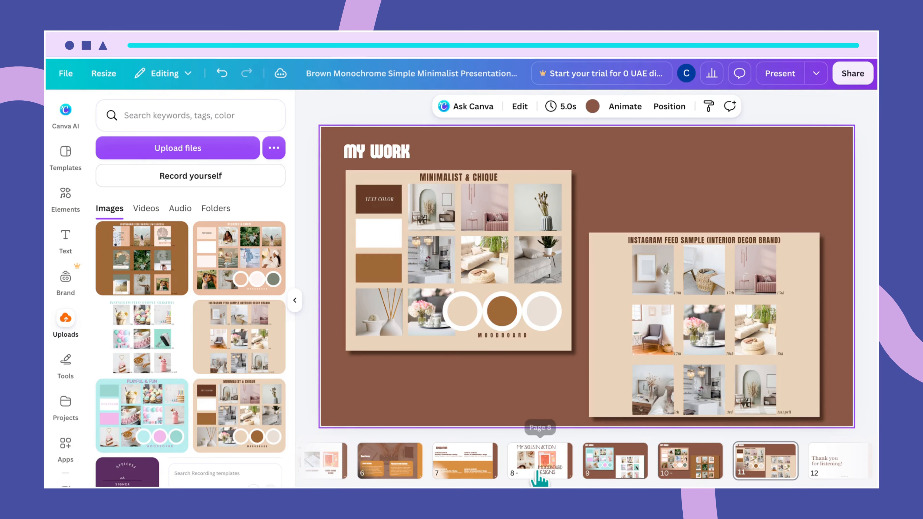
left_click(537, 472)
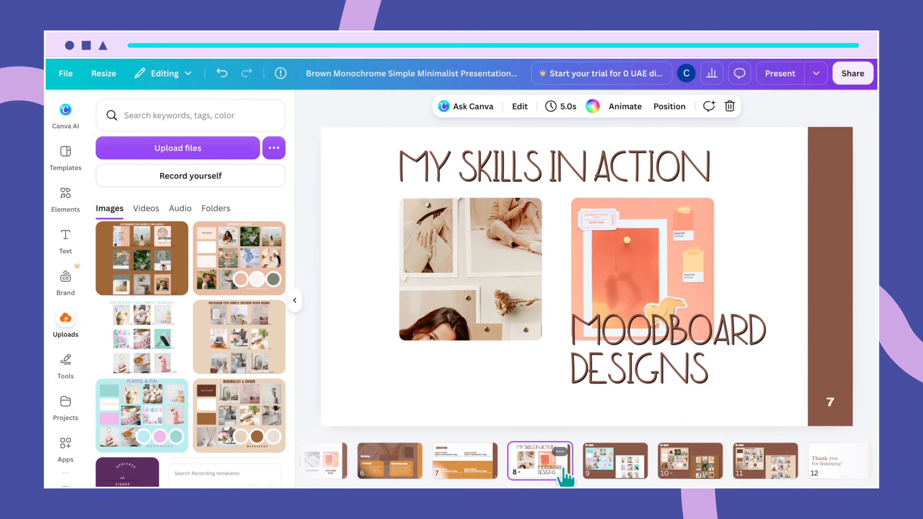
left_click(607, 477)
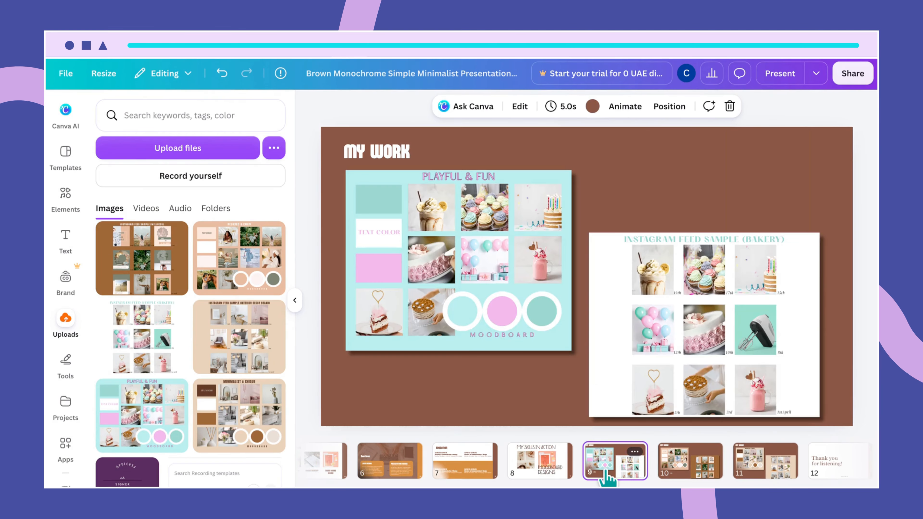
left_click(673, 477)
left_click(761, 472)
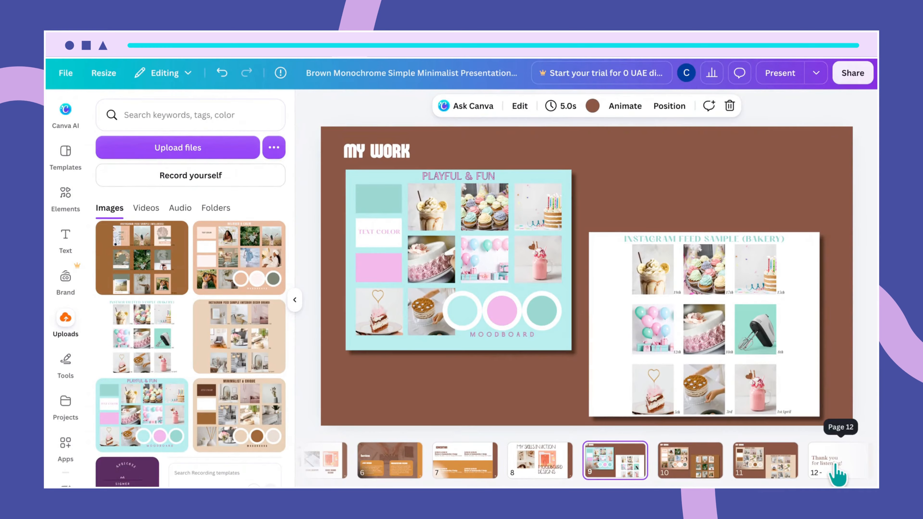
Change the closing text on page 12 to "Thank you for your time".
left_click(835, 471)
left_click(547, 301)
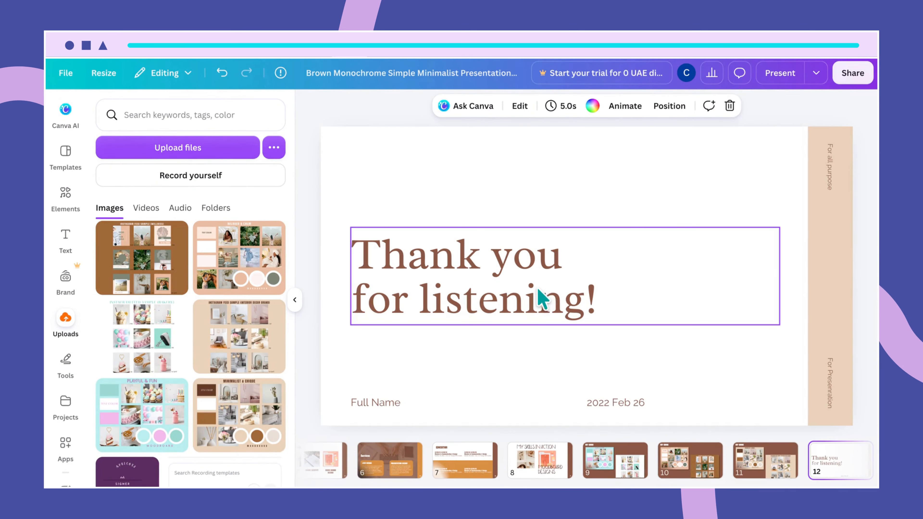
left_click(538, 289)
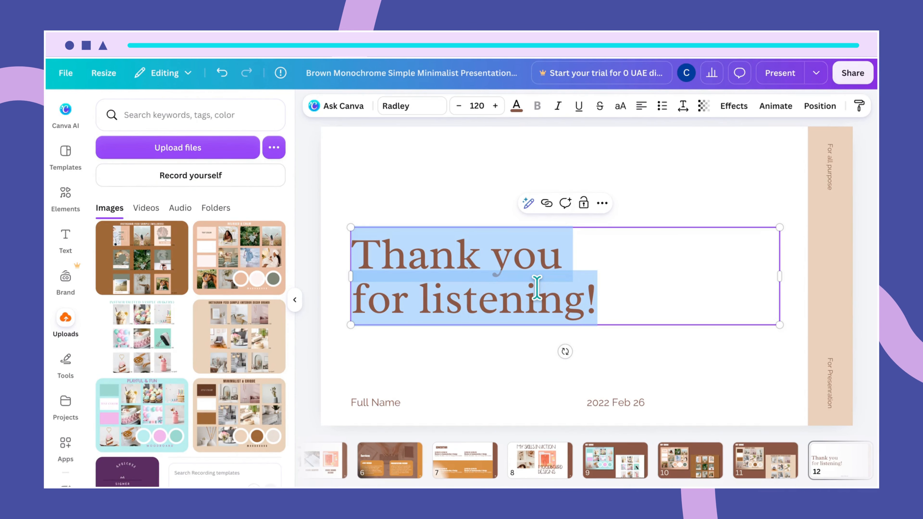
left_click(611, 301)
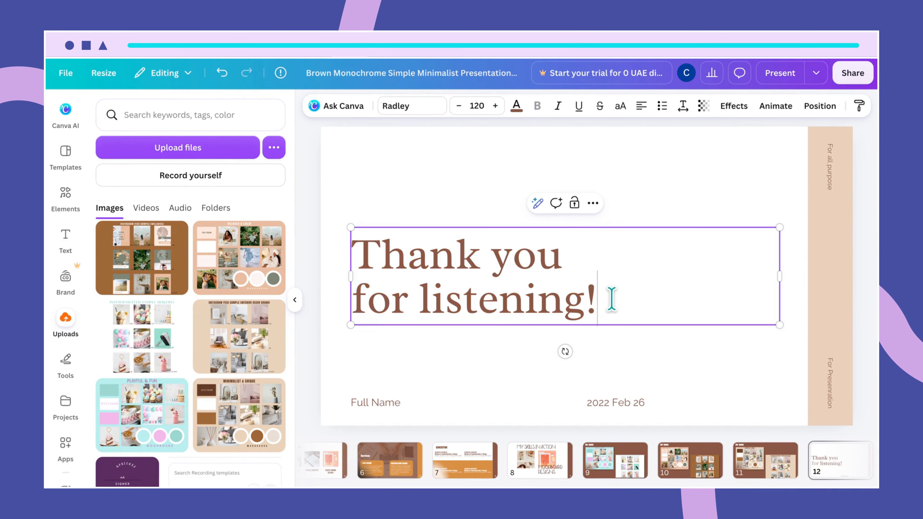
key("BackSpace")
key("BackSpace")
key("BackSpace")
key("BackSpace")
key("BackSpace")
key("BackSpace")
key("BackSpace")
key("BackSpace")
key("BackSpace")
key("BackSpace")
key("BackSpace")
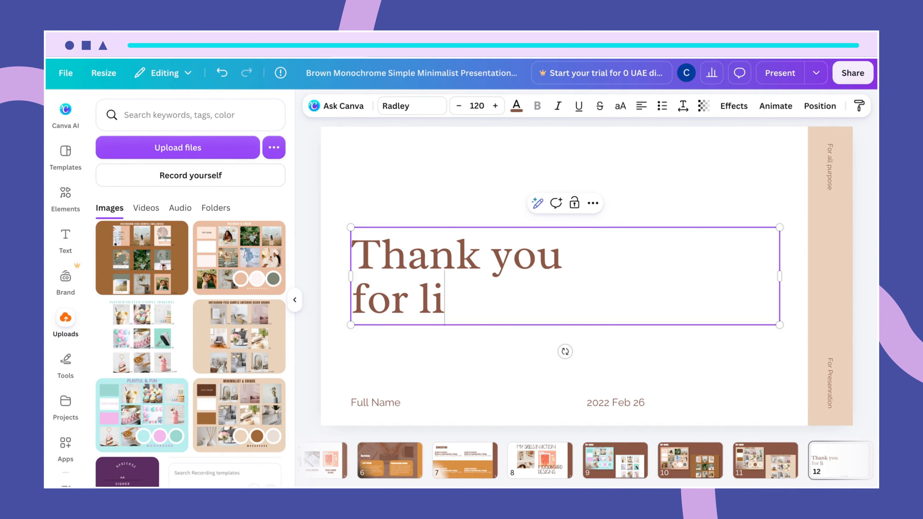
type("you")
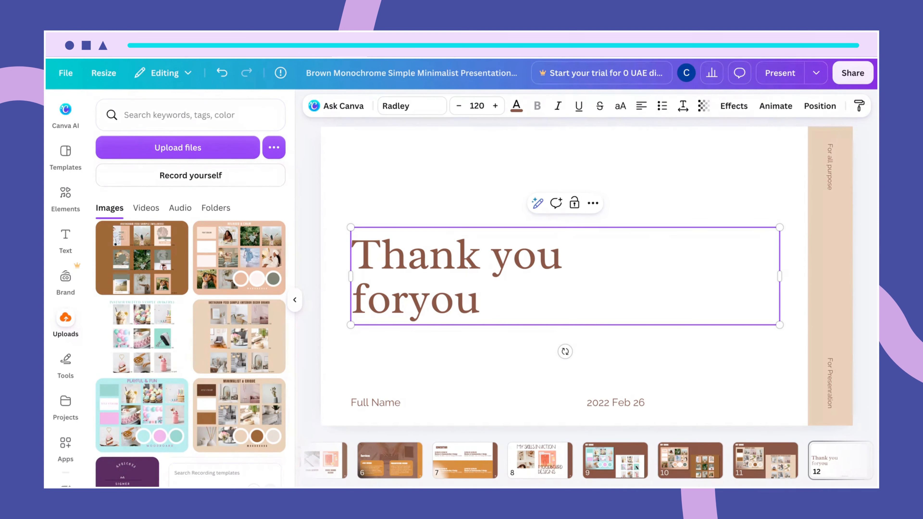
type("r time")
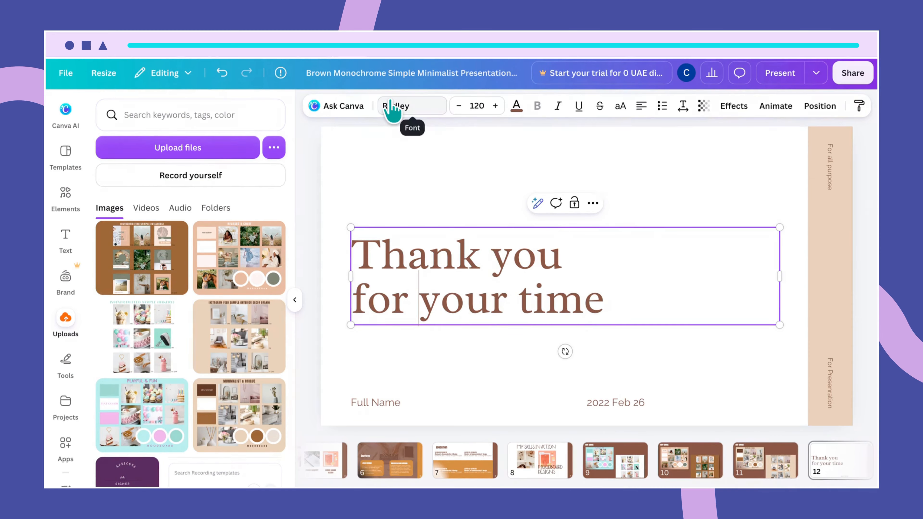
Set both lines of the thank-you text to the Vibes font.
left_click(387, 107)
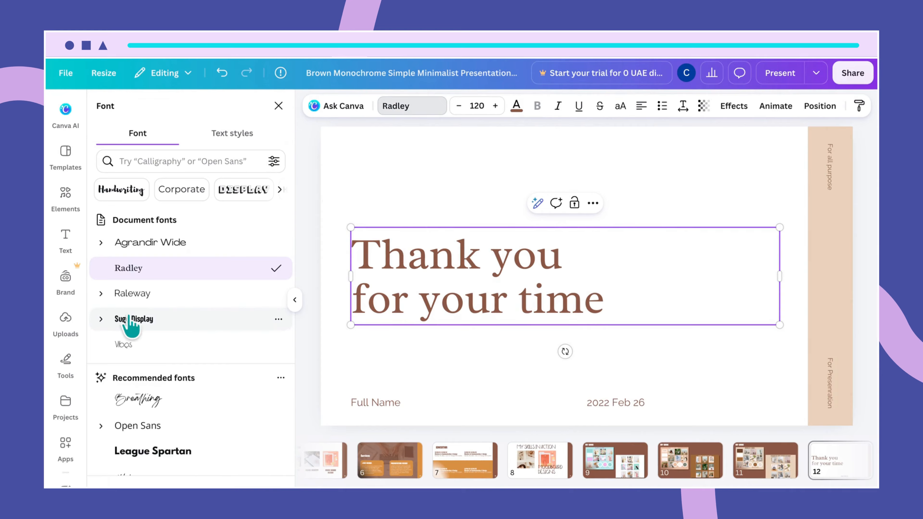
left_click(131, 344)
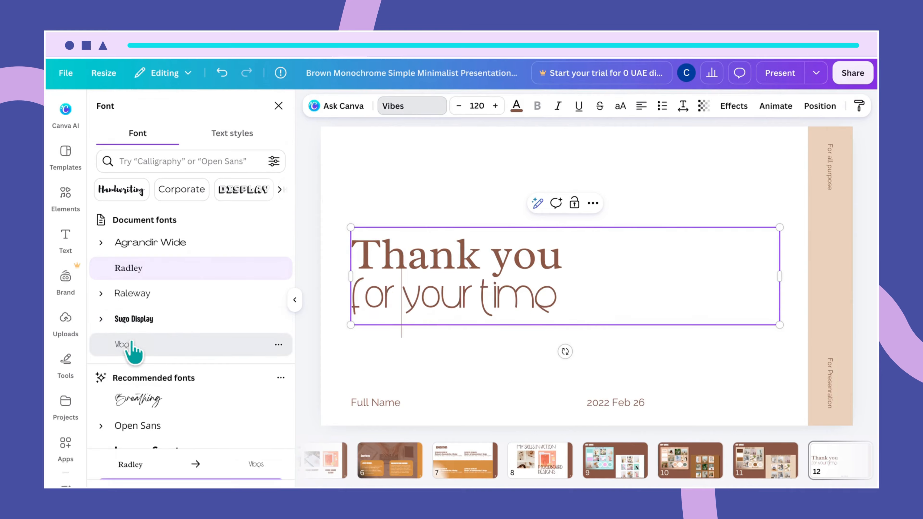
left_click_drag(583, 250, 330, 252)
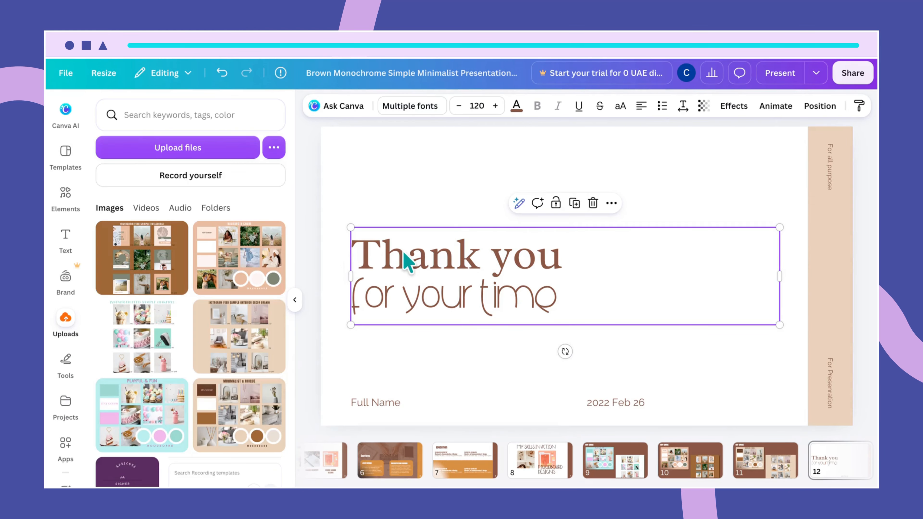
left_click(408, 179)
left_click(419, 273)
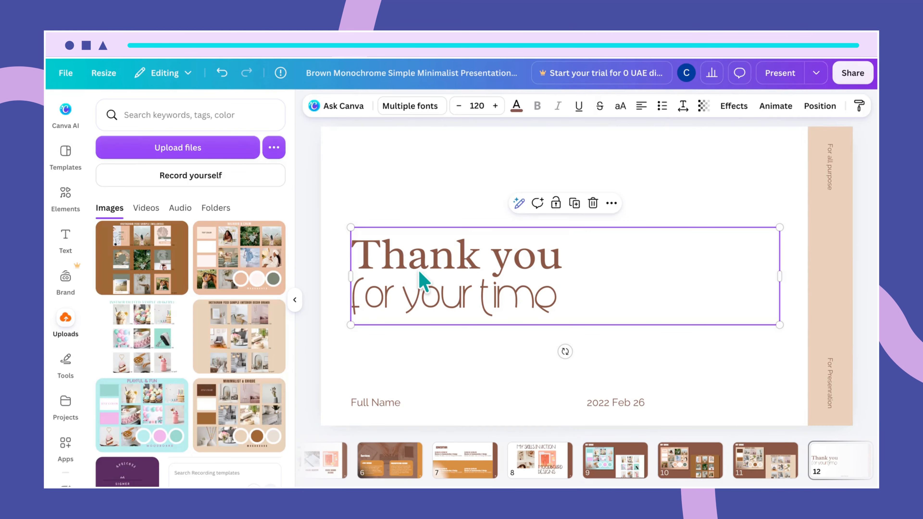
left_click(409, 107)
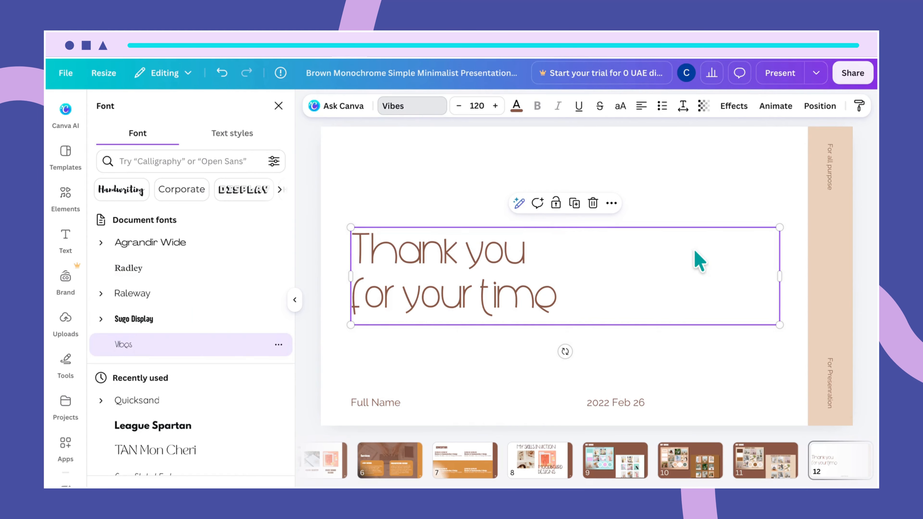
Put "Thank you for your time" on a single line, fit its text box, and centre it in the page's white area.
left_click(785, 268)
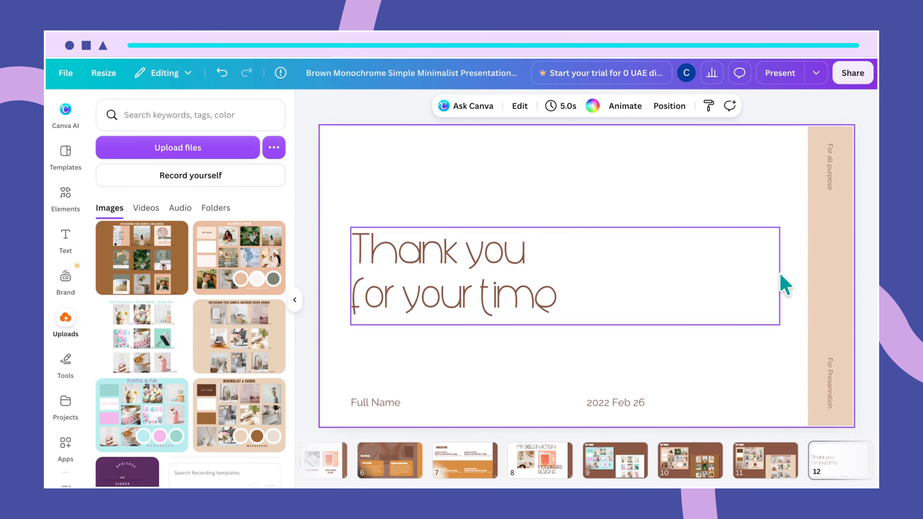
left_click(780, 273)
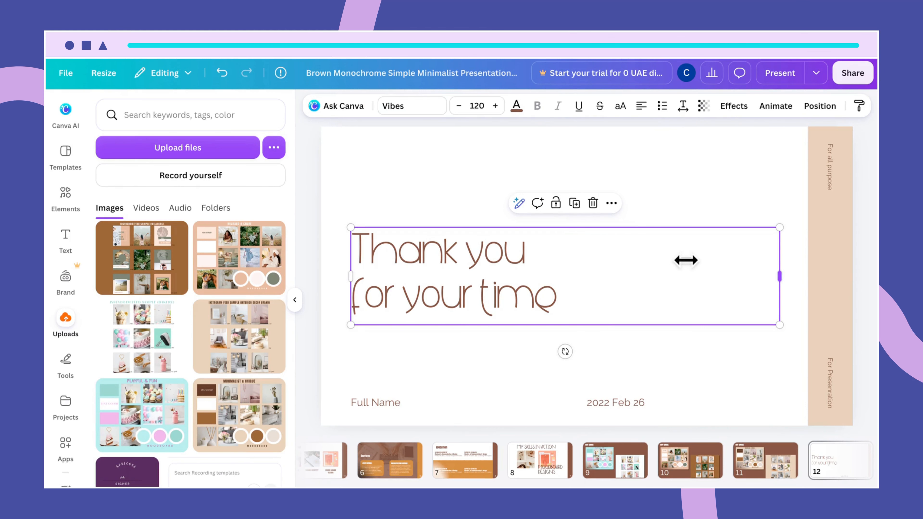
left_click_drag(685, 260, 624, 232)
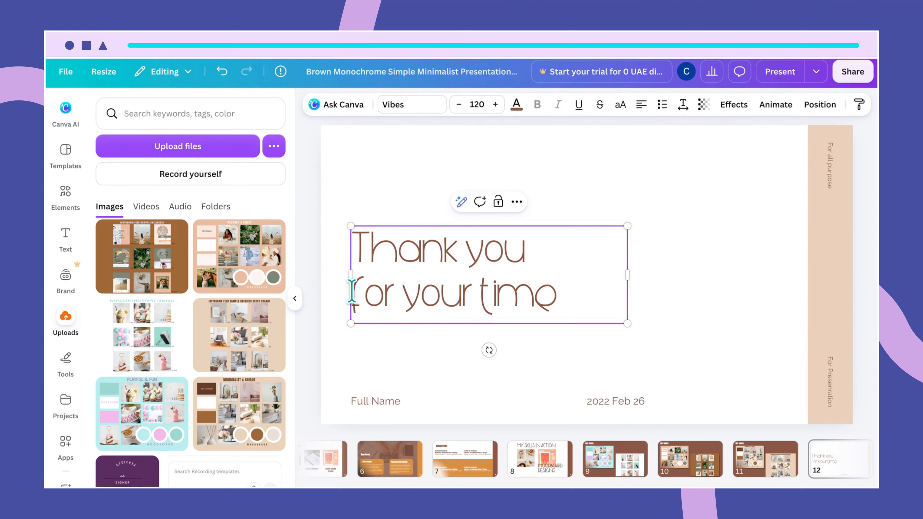
left_click(352, 290)
key("BackSpace")
type("bfor")
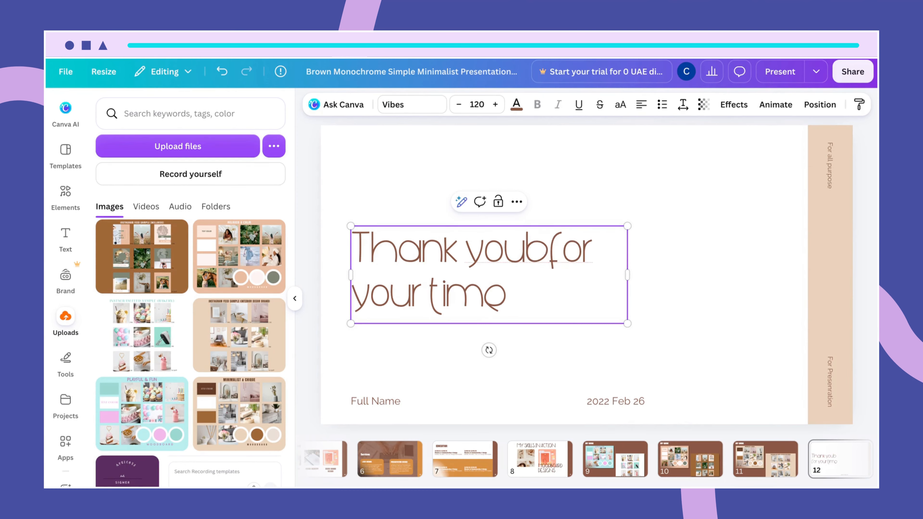
key("BackSpace")
type("n")
key("BackSpace")
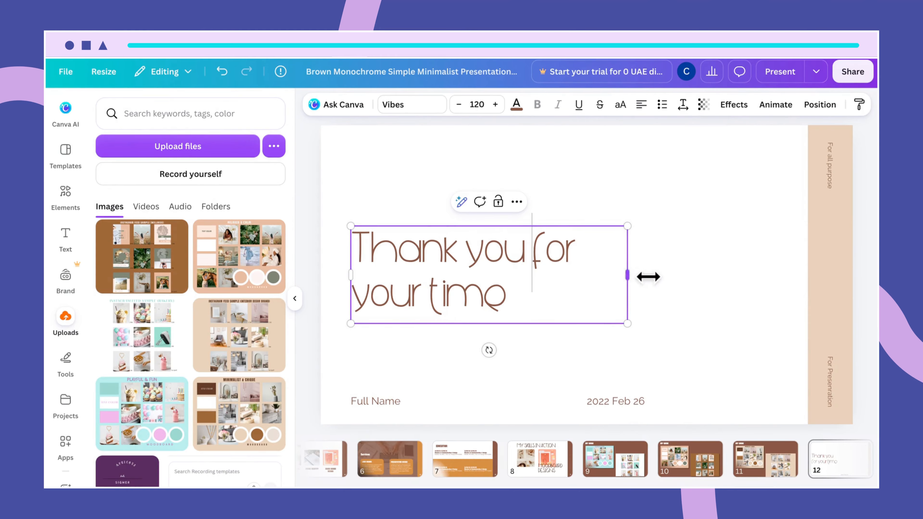
left_click_drag(647, 277, 764, 296)
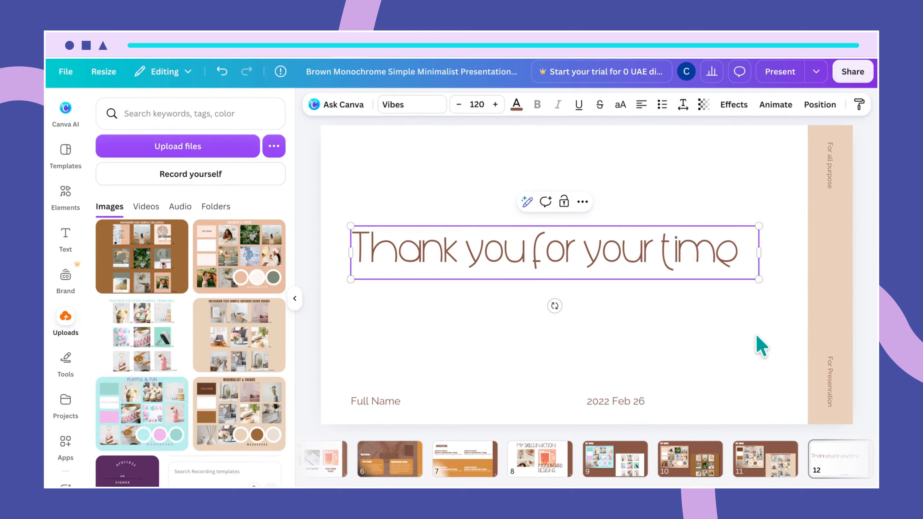
left_click_drag(641, 263, 671, 295)
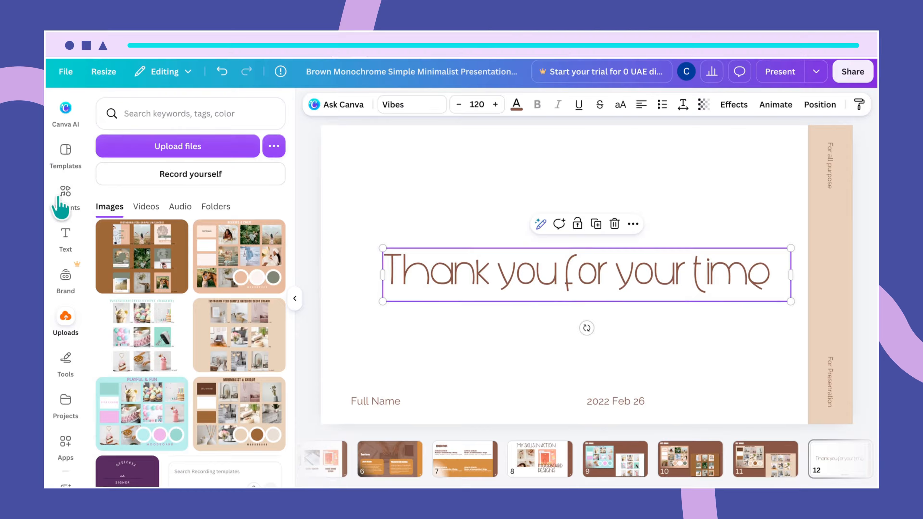
Search the graphics for "handshake icon" and add the solid black handshake to page 12.
left_click(68, 207)
left_click_drag(181, 128, 63, 119)
type("h")
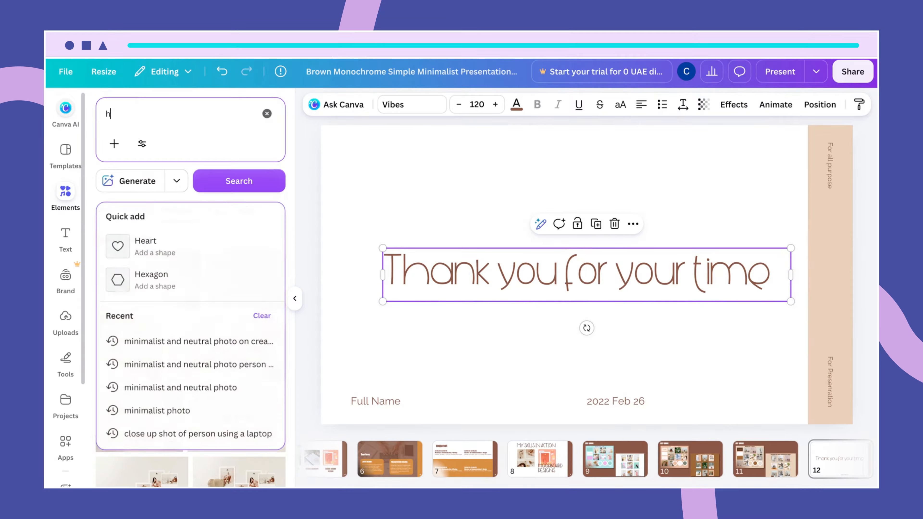
type("andshake")
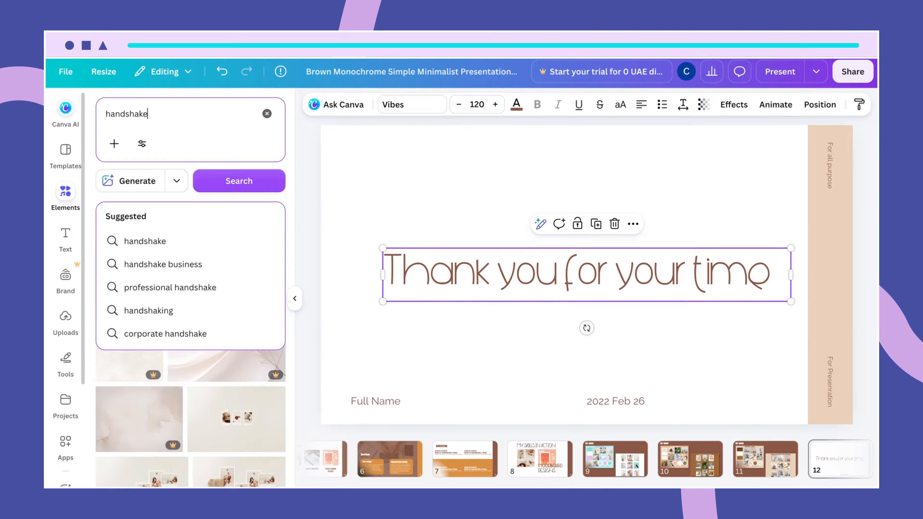
type(" icon")
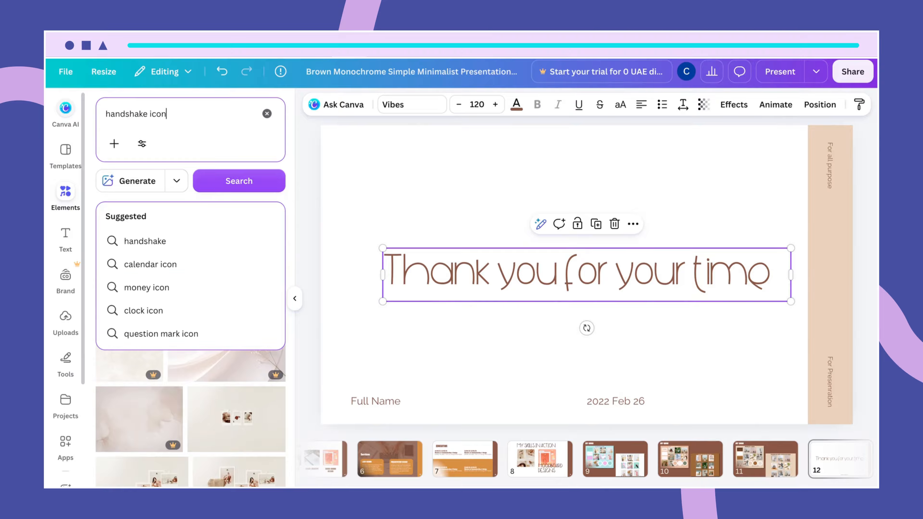
key("Return")
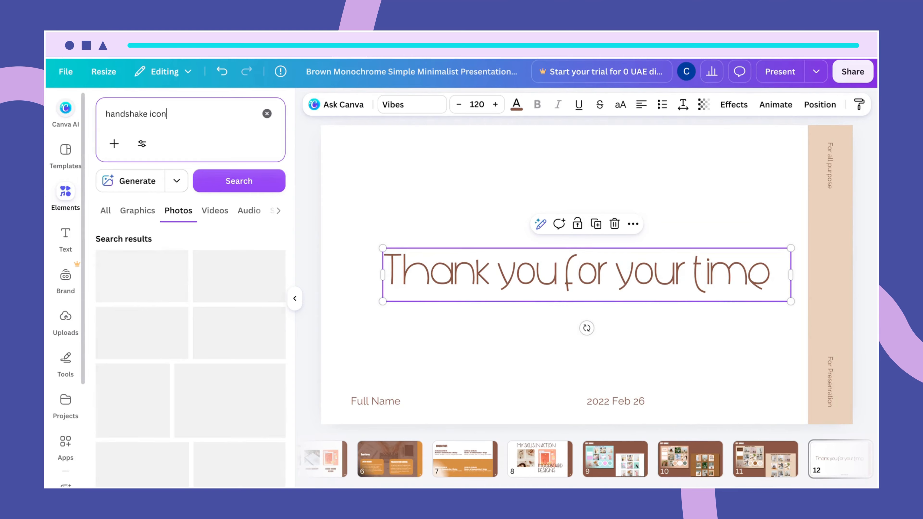
left_click(136, 212)
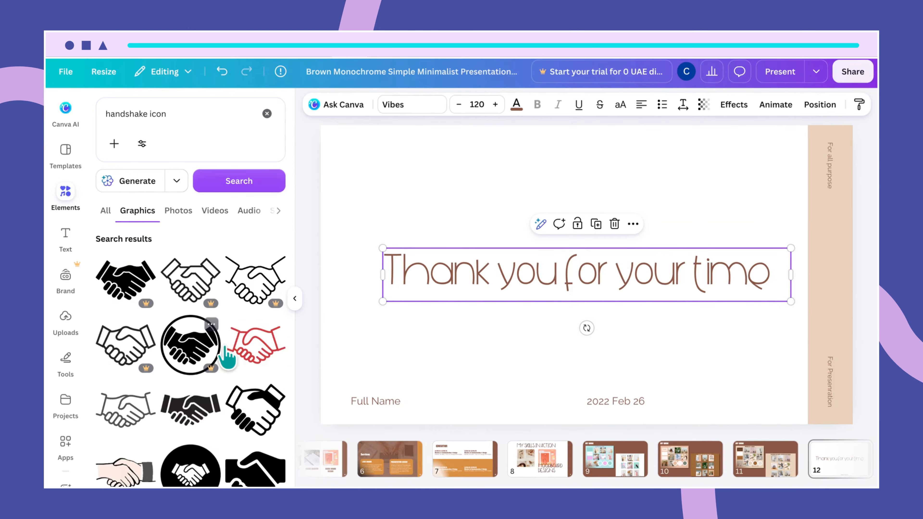
scroll(224, 346, "down", 3)
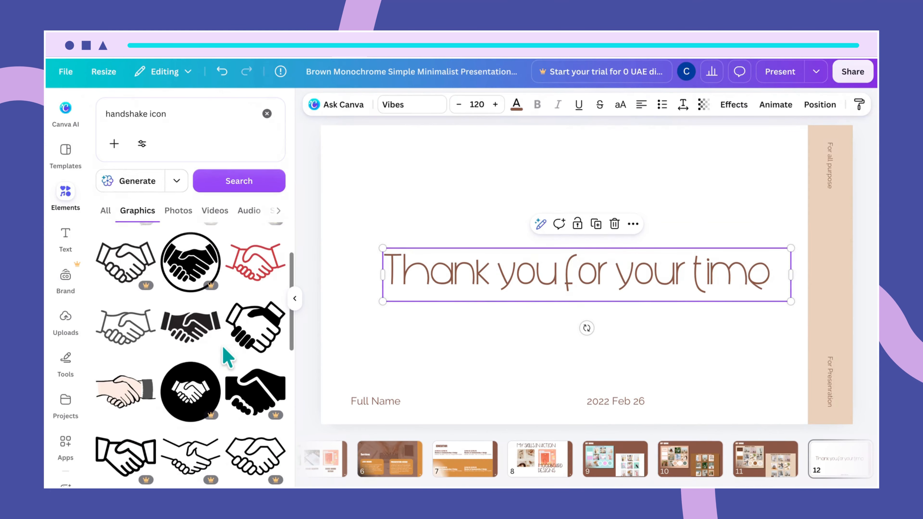
scroll(227, 358, "down", 5)
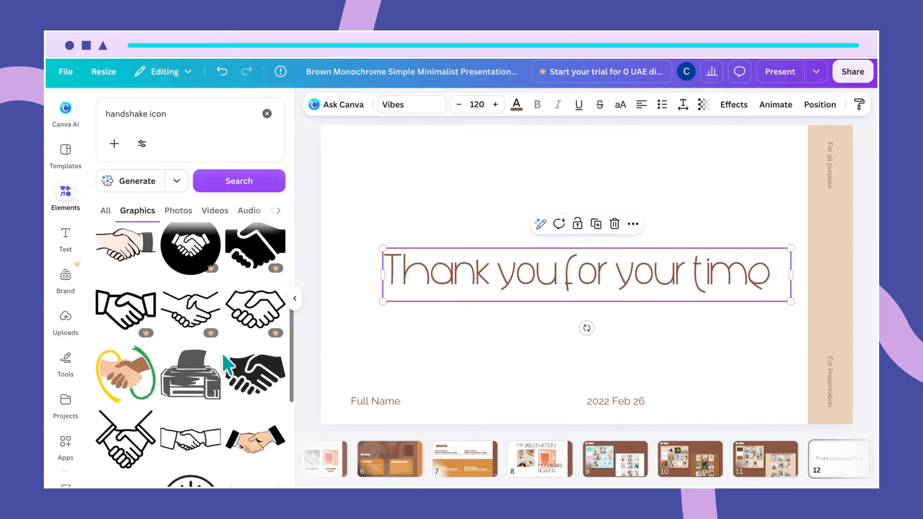
left_click(248, 386)
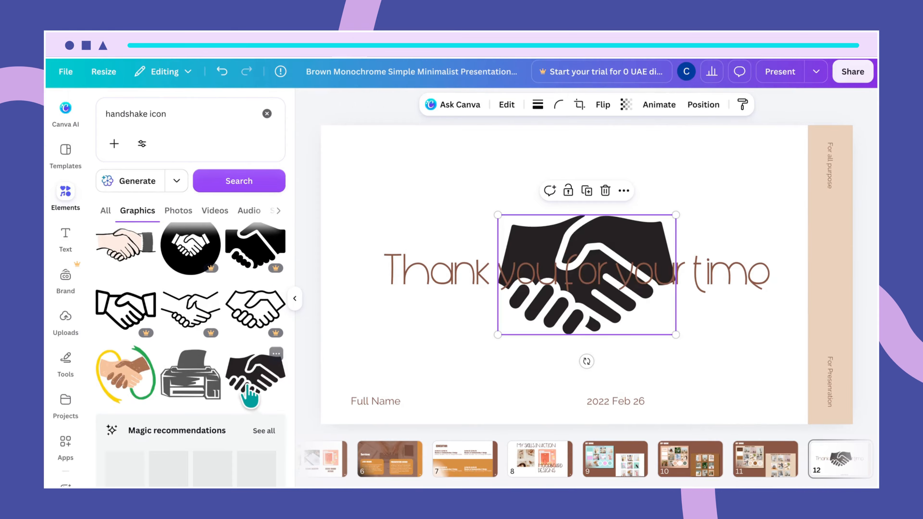
Move the handshake graphic below the thank-you text and shrink it to about two thirds of its size.
left_click_drag(589, 256, 580, 330)
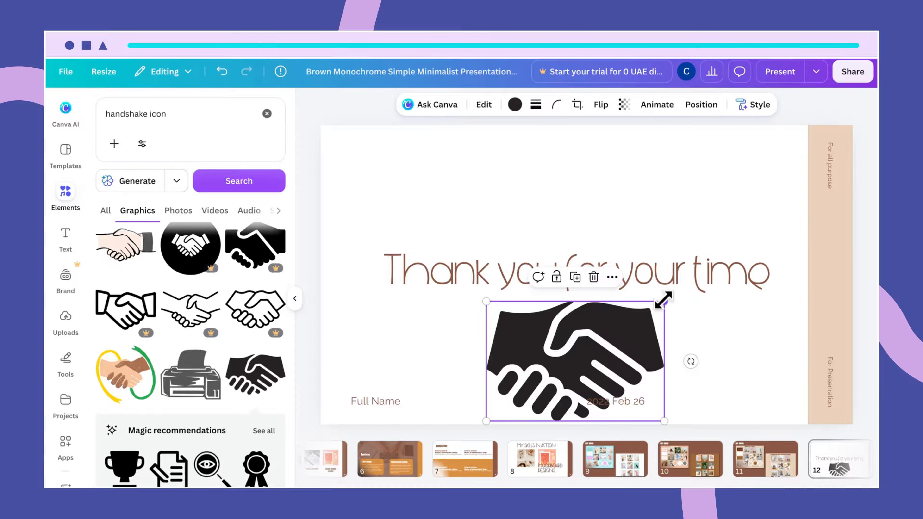
left_click_drag(663, 299, 605, 332)
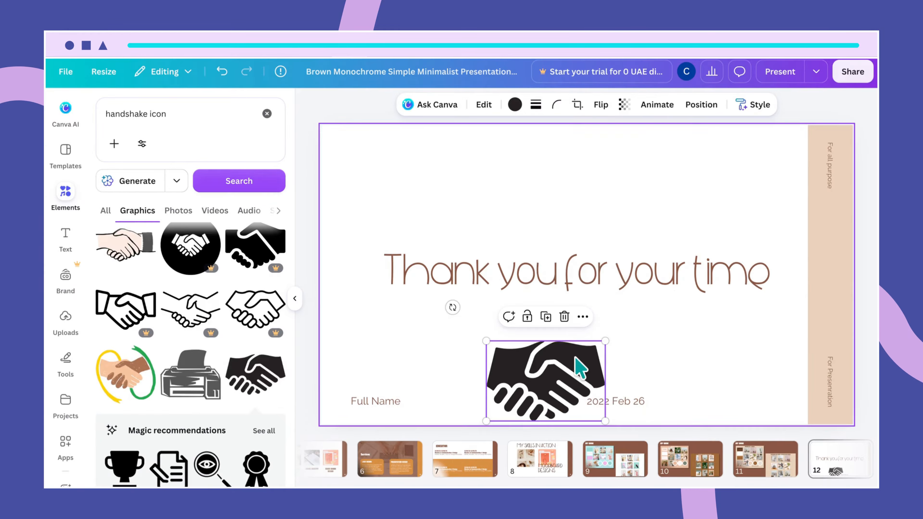